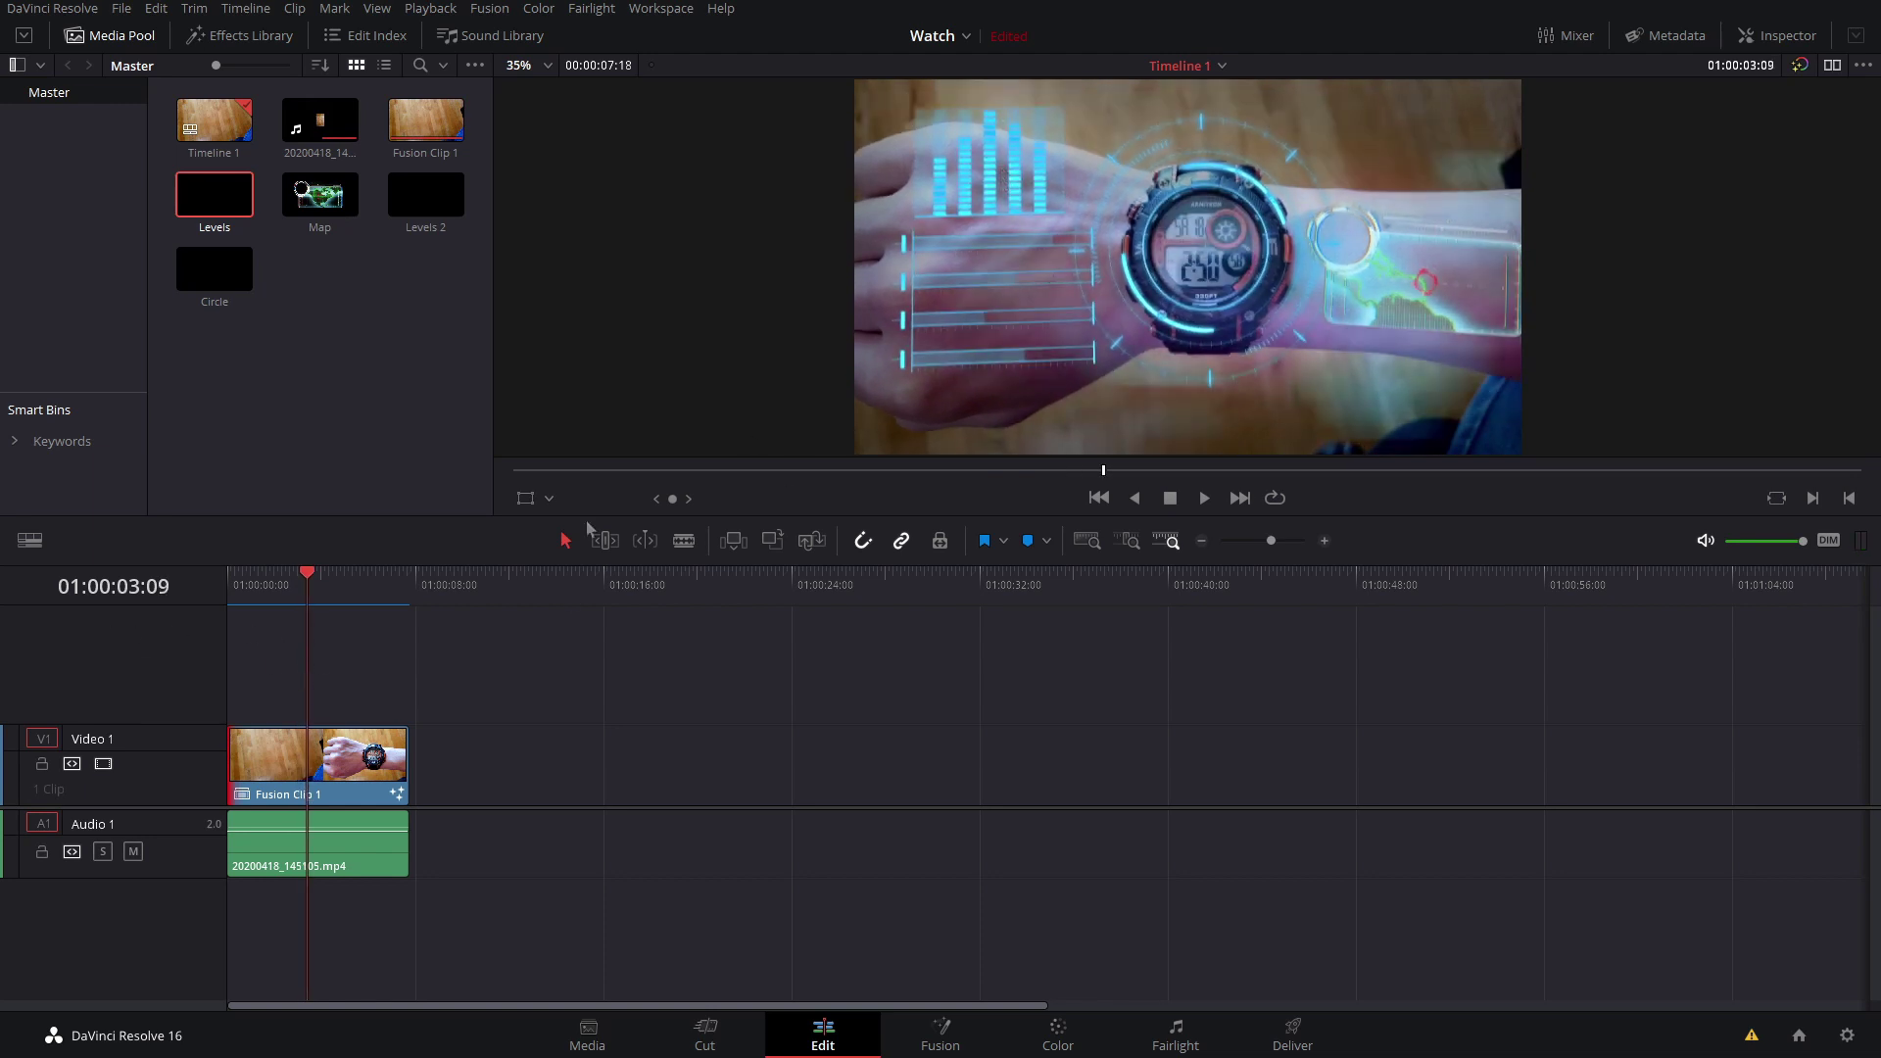
- Preview the finished watch hologram composite at several points on the timeline
click(294, 584)
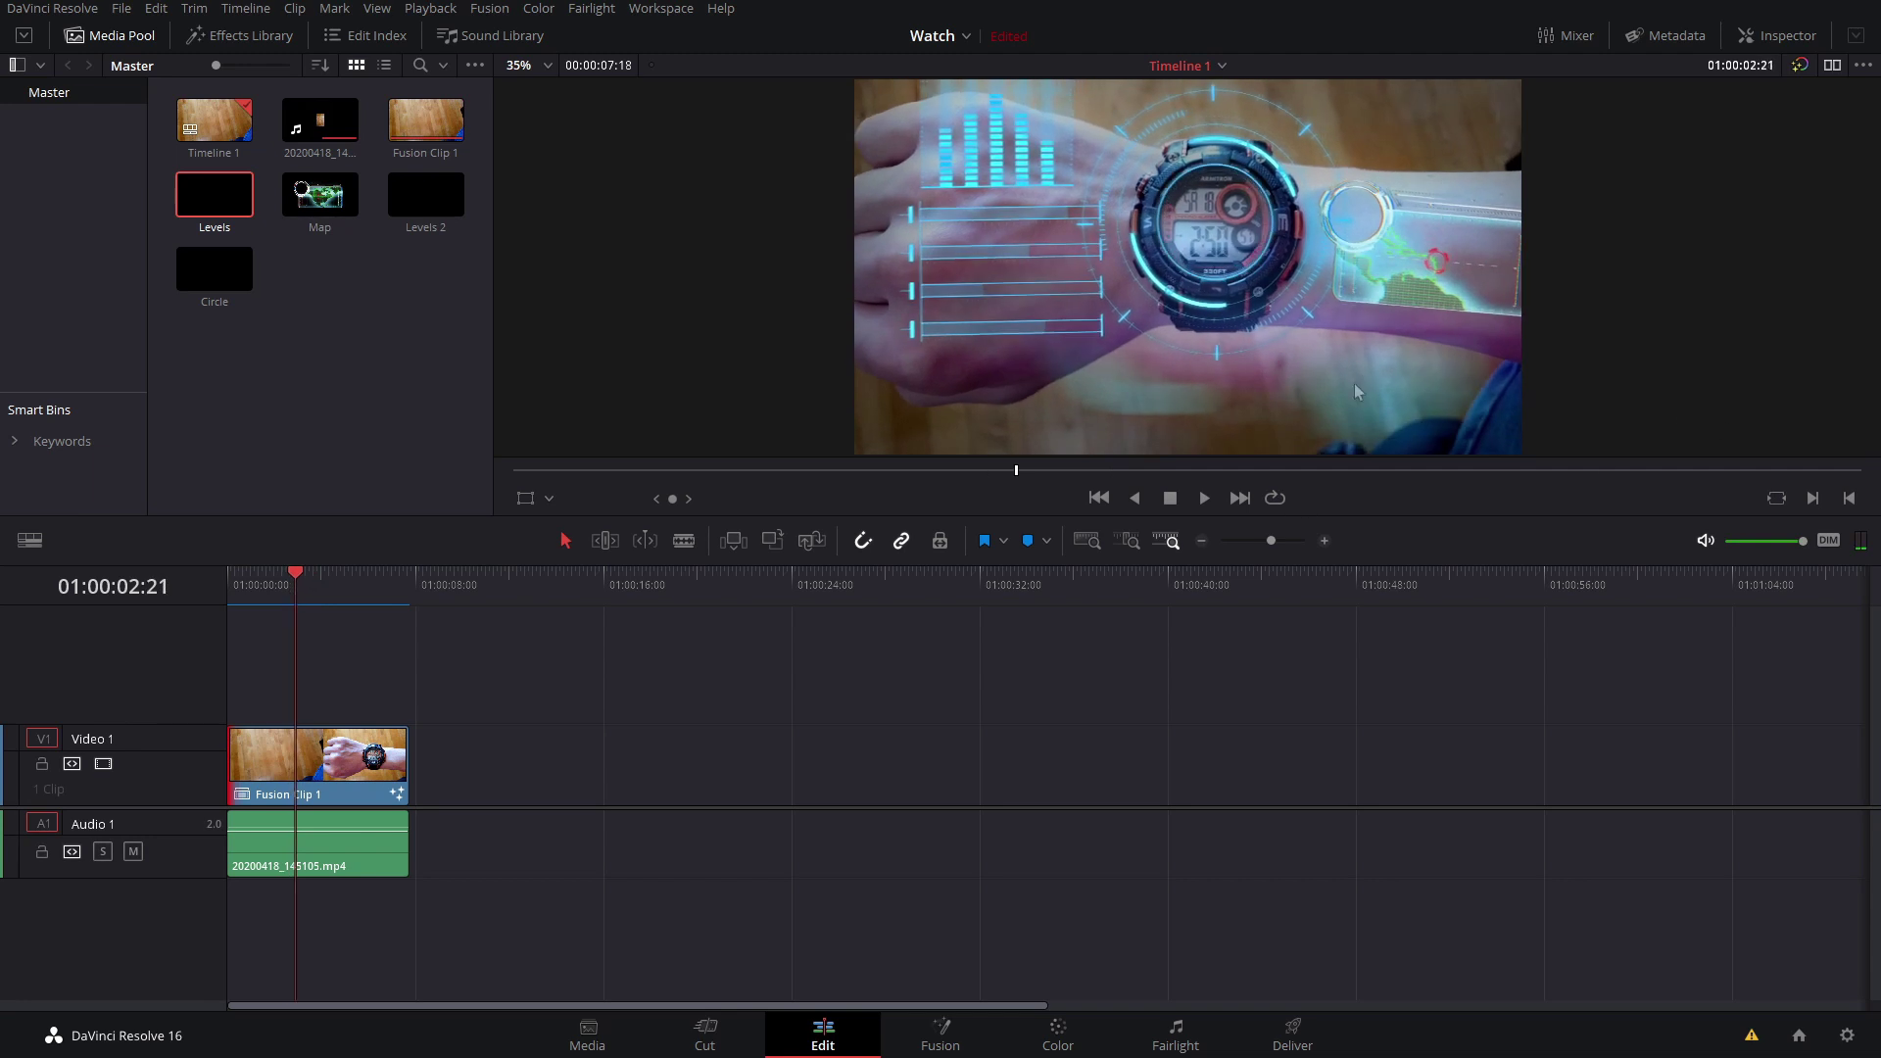
click(273, 584)
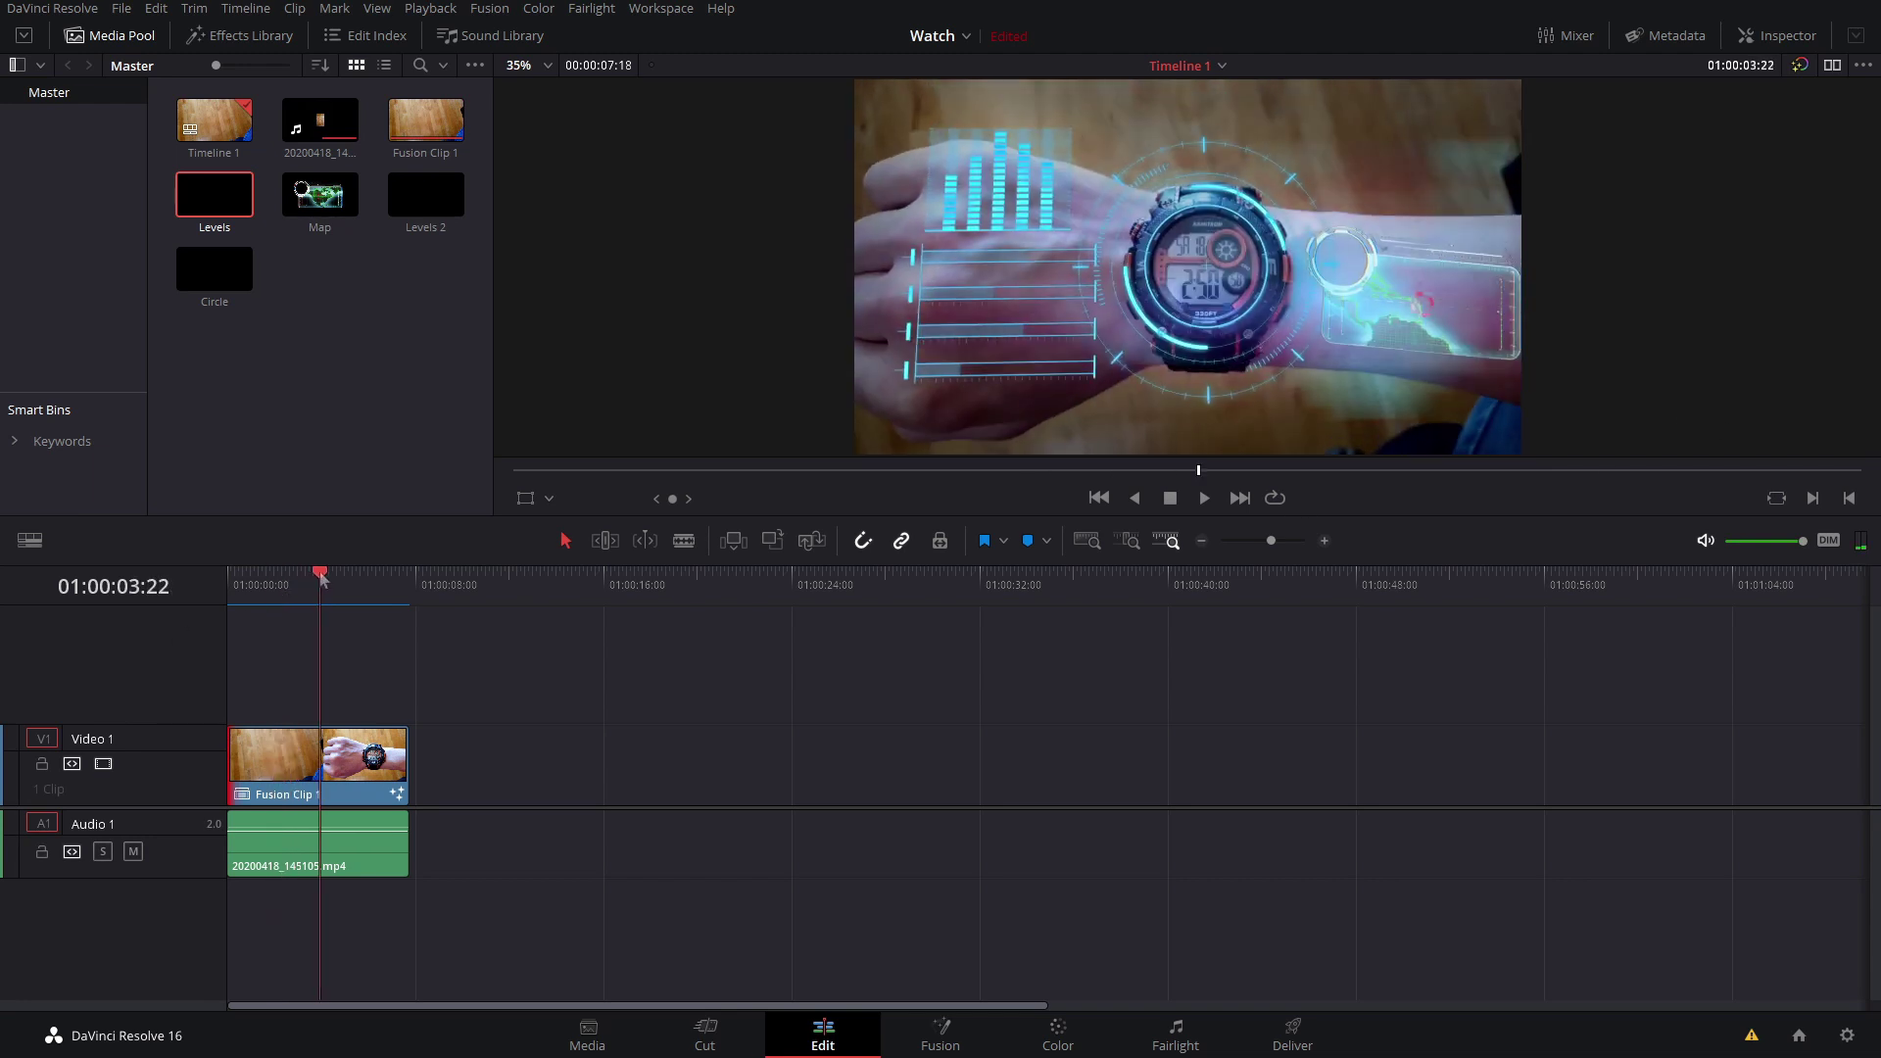
click(288, 584)
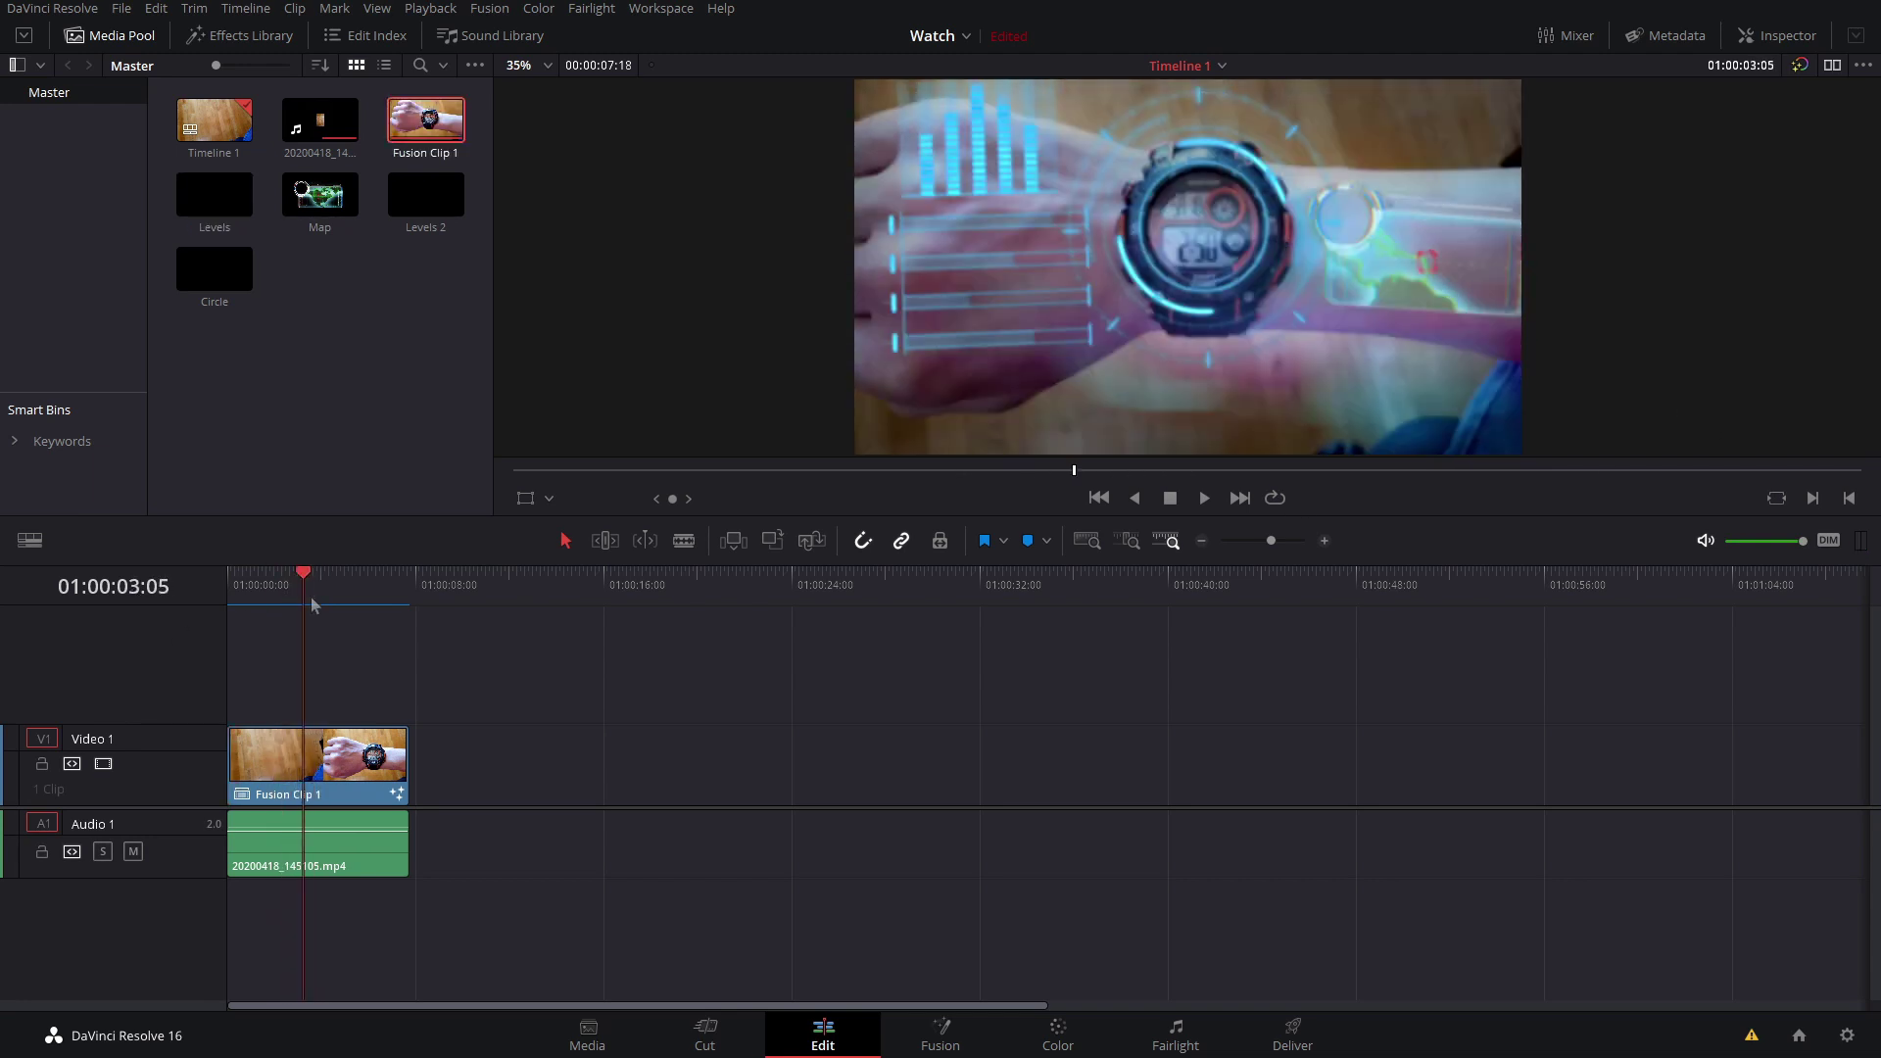
- Place Fusion Clip 1 on the Video 1 track and open it in the Fusion page
drag(426, 119, 421, 721)
drag(442, 568, 495, 641)
click(988, 1054)
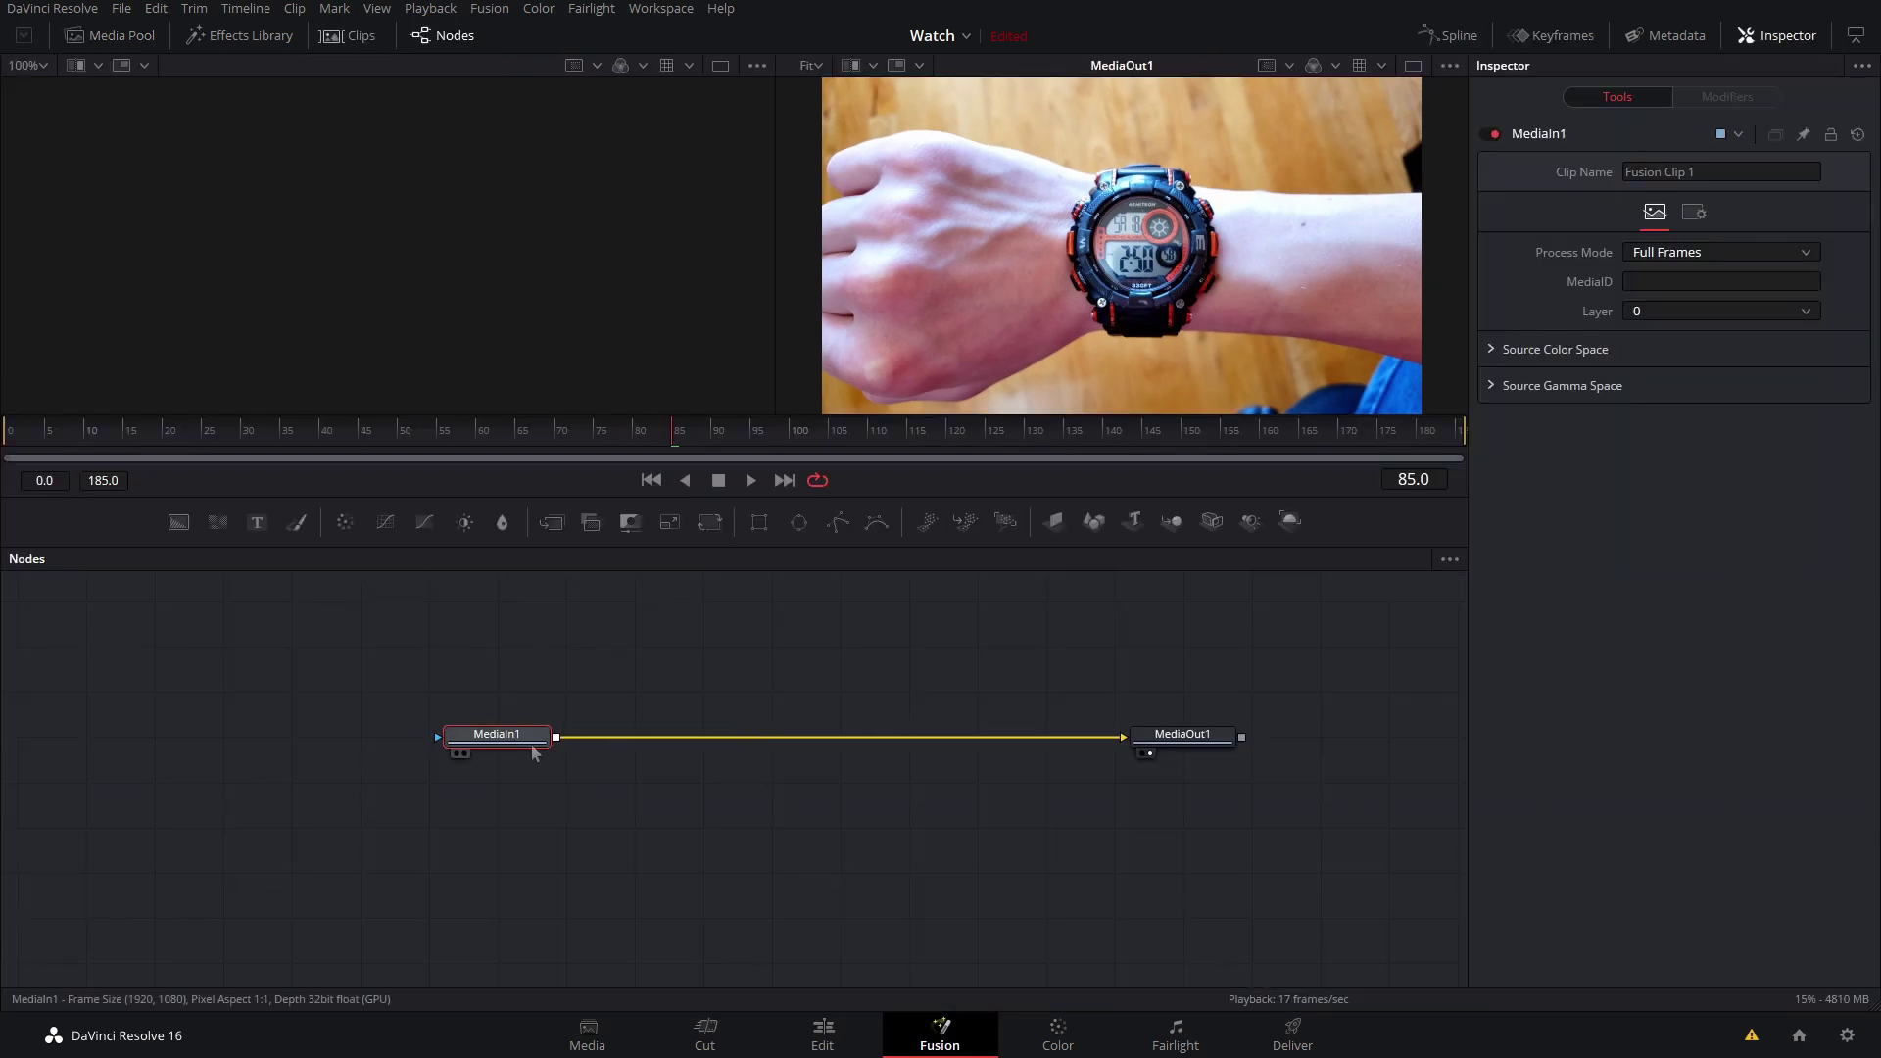
- Add a Planar Tracker node after MediaIn1
key(shift+space)
text(planar)
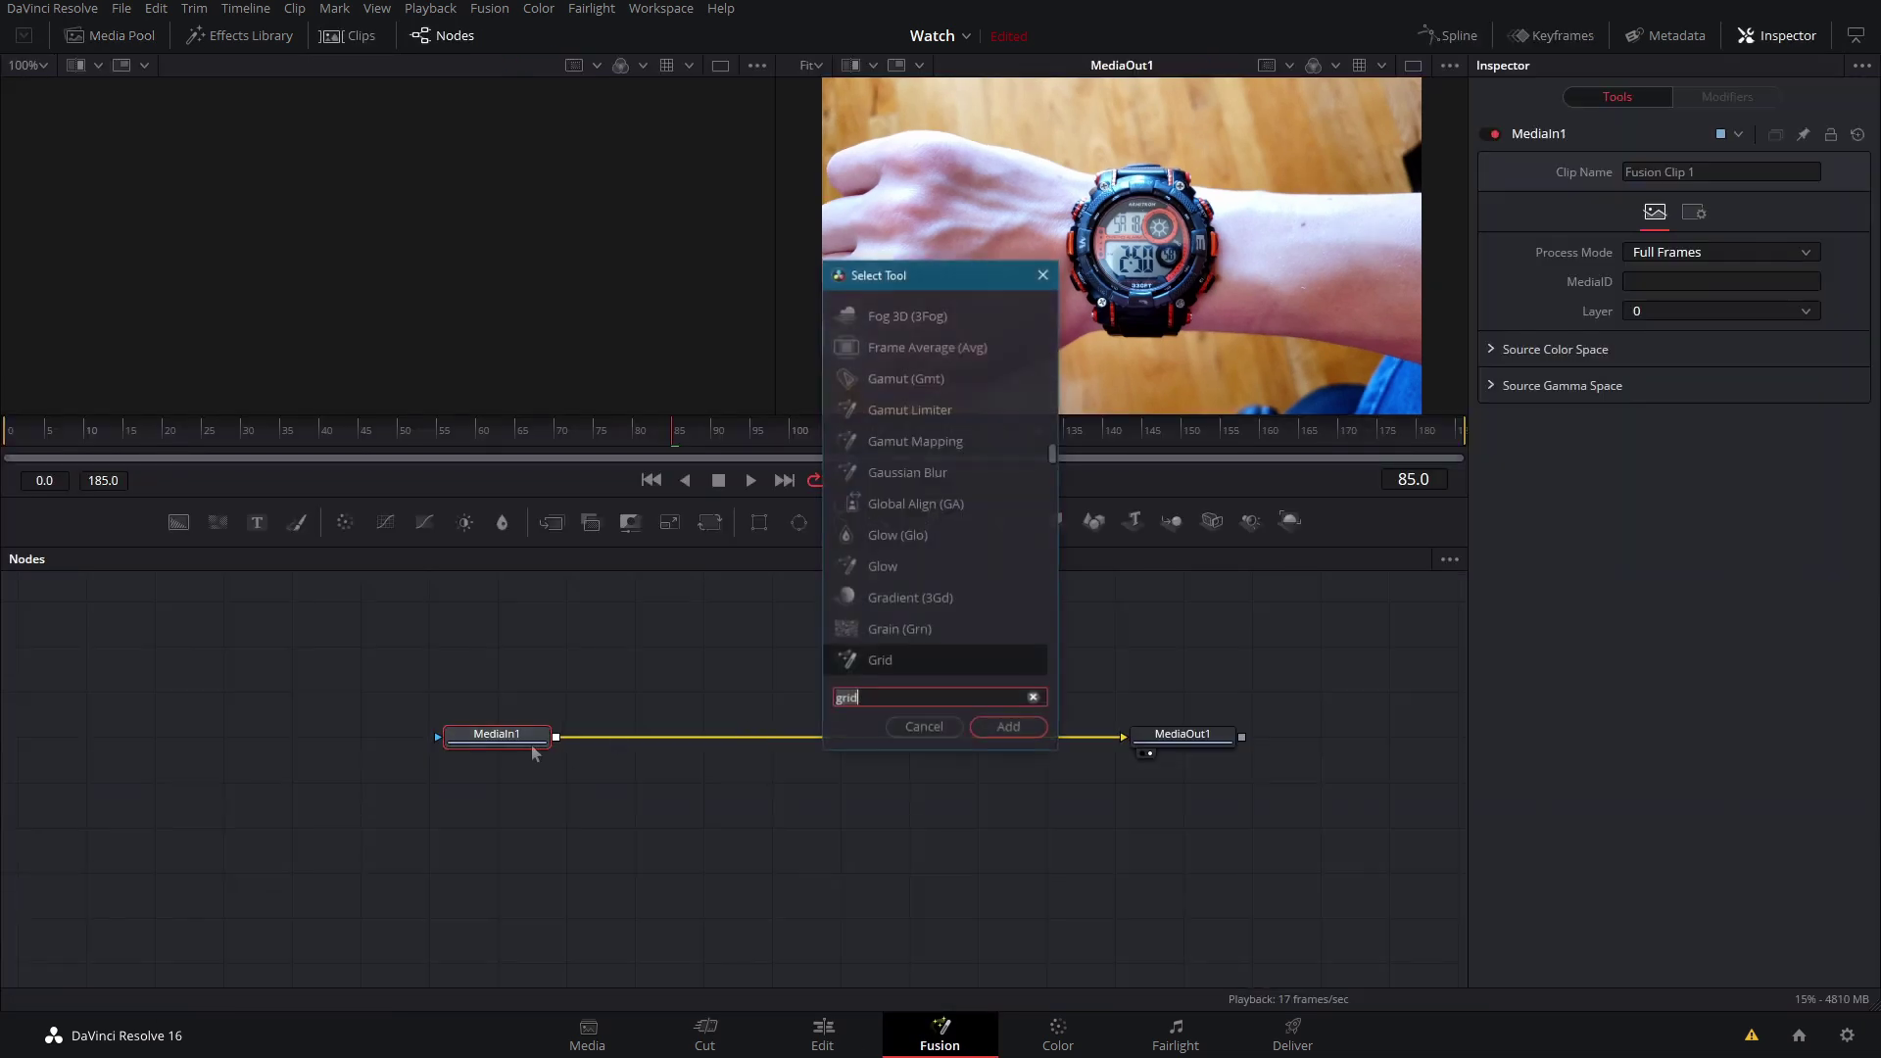
key(Return)
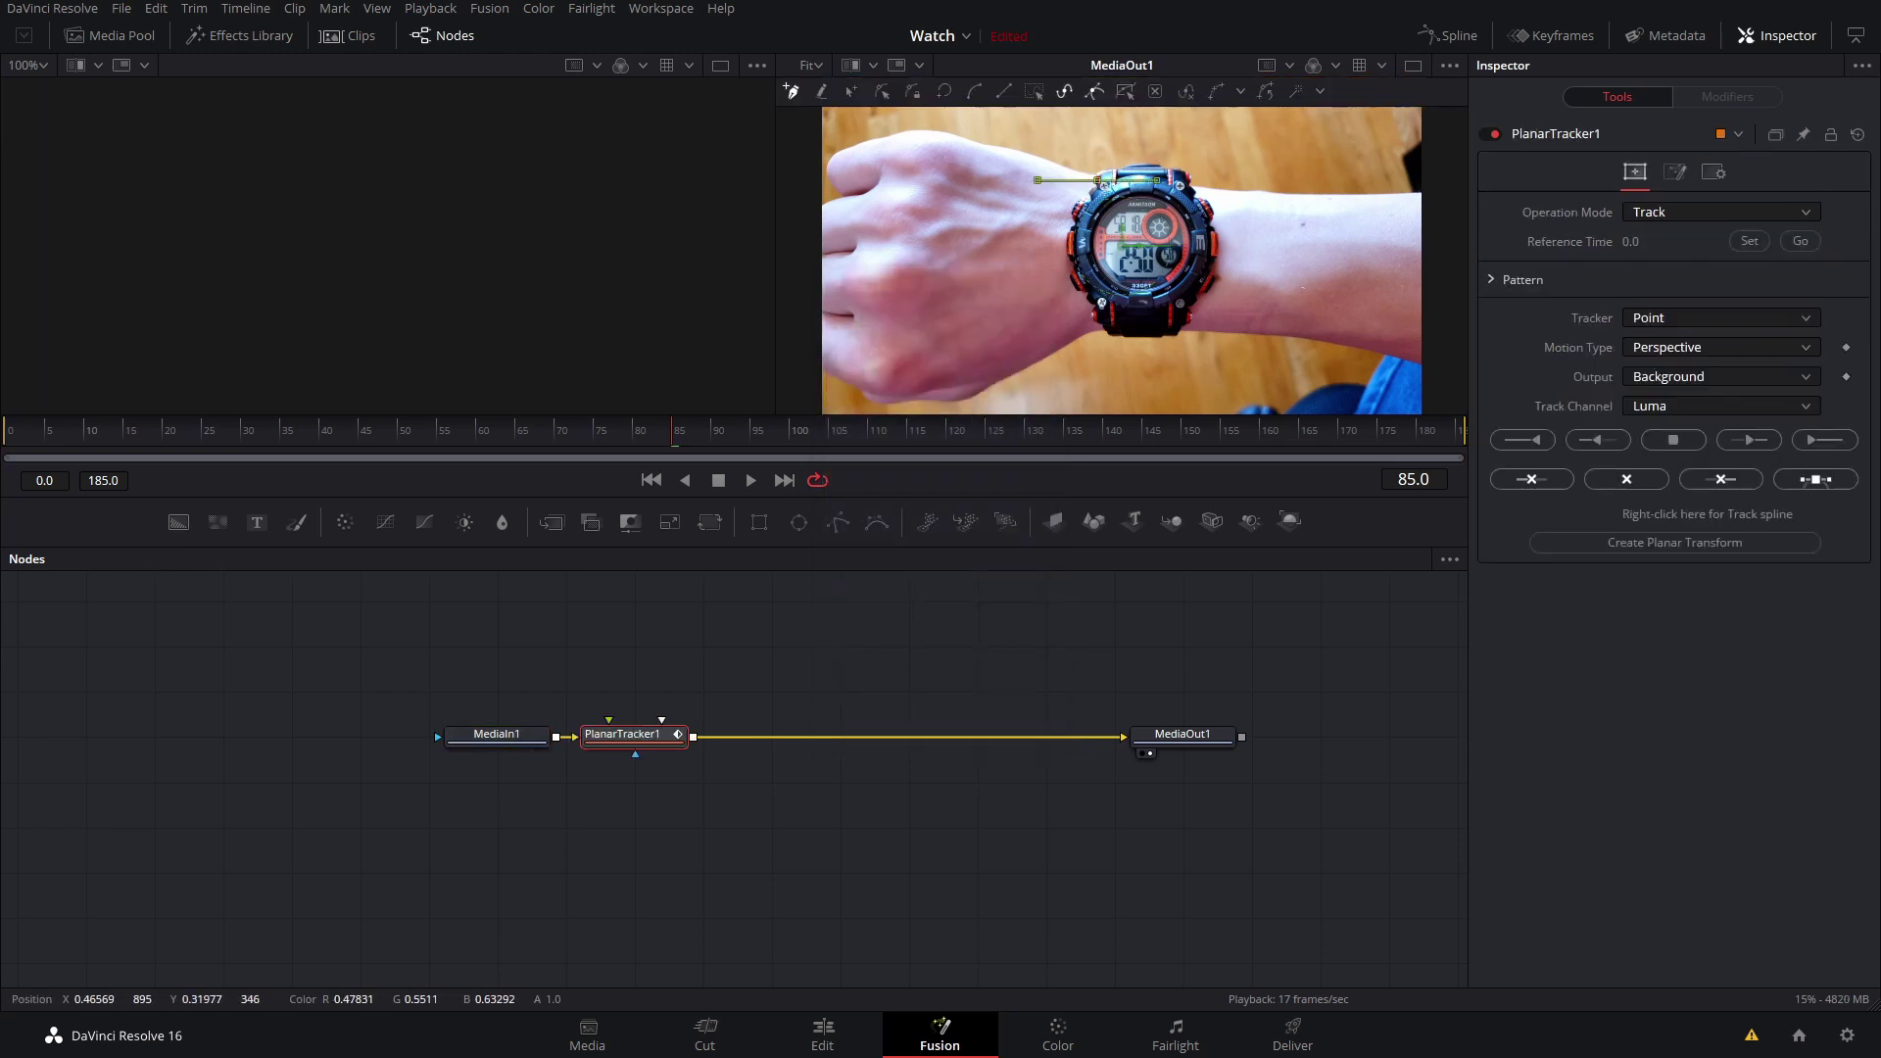
- Outline the watch face with a closed tracking shape and track it backward from reference frame 85
click(1098, 306)
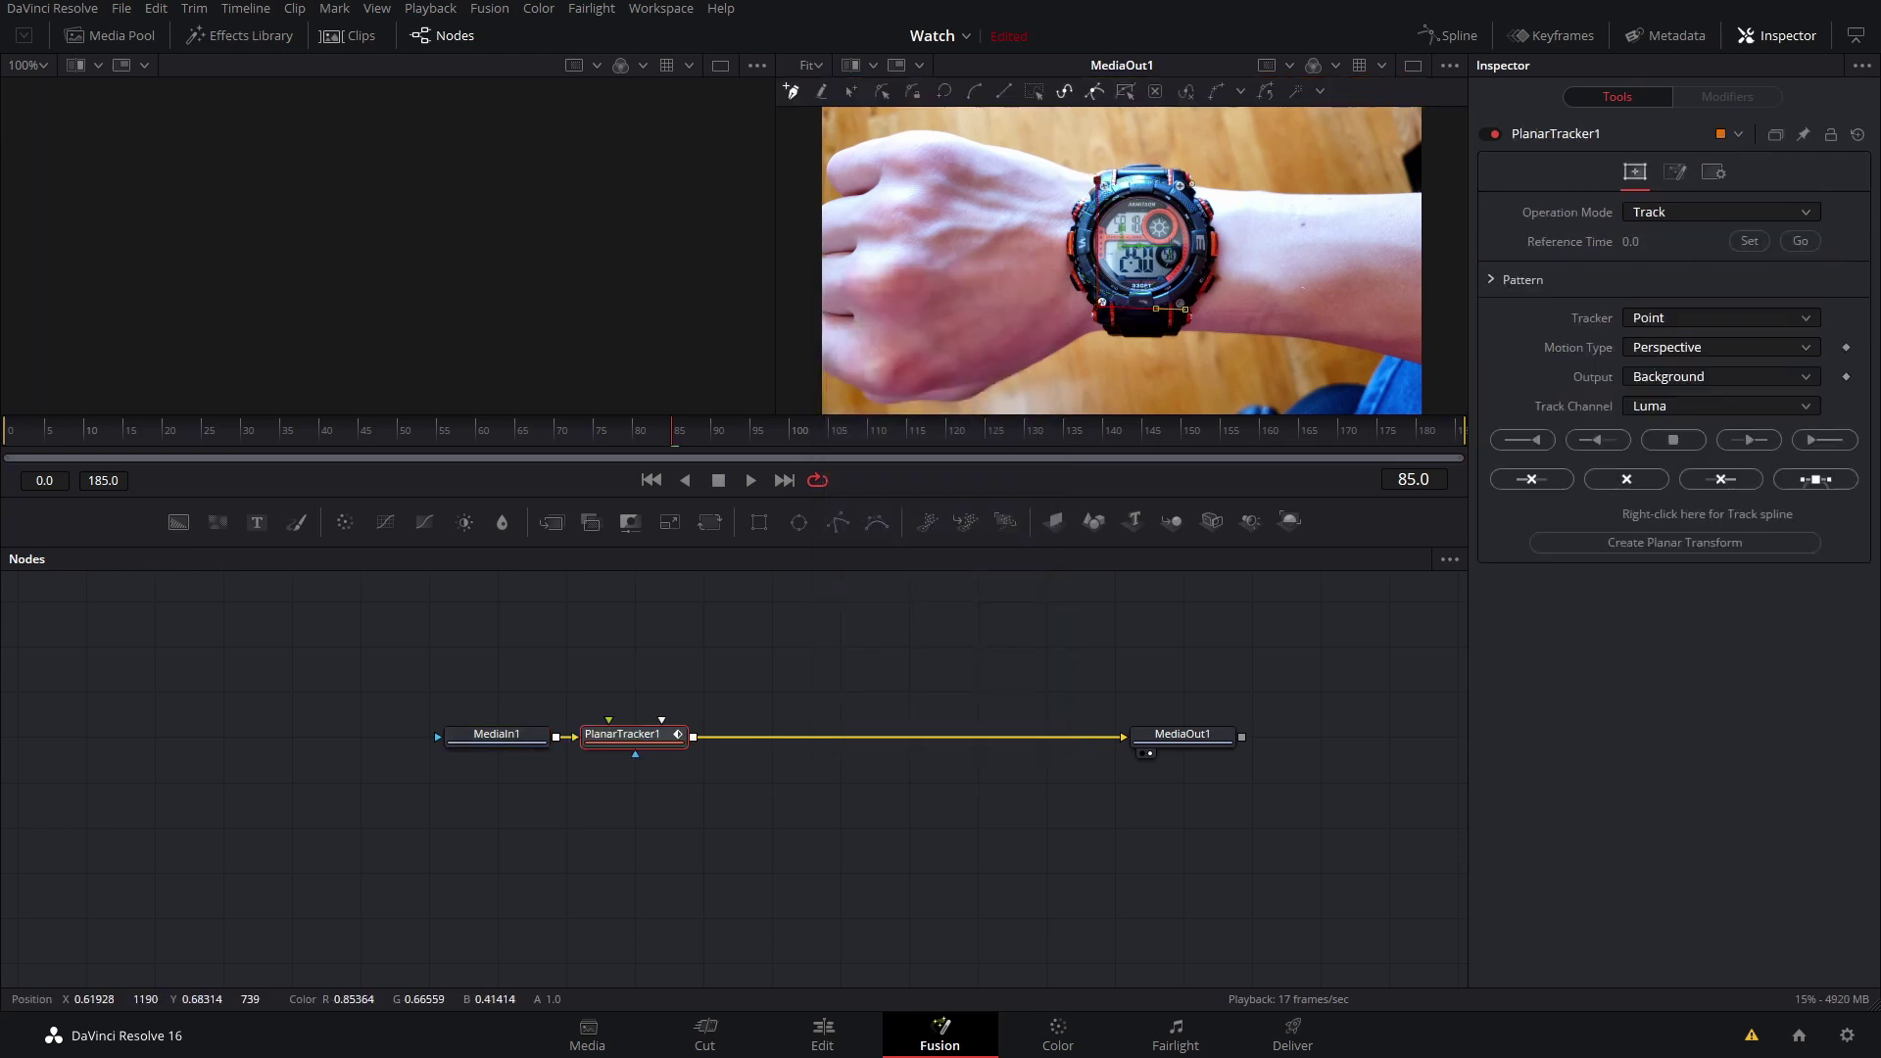
click(1098, 181)
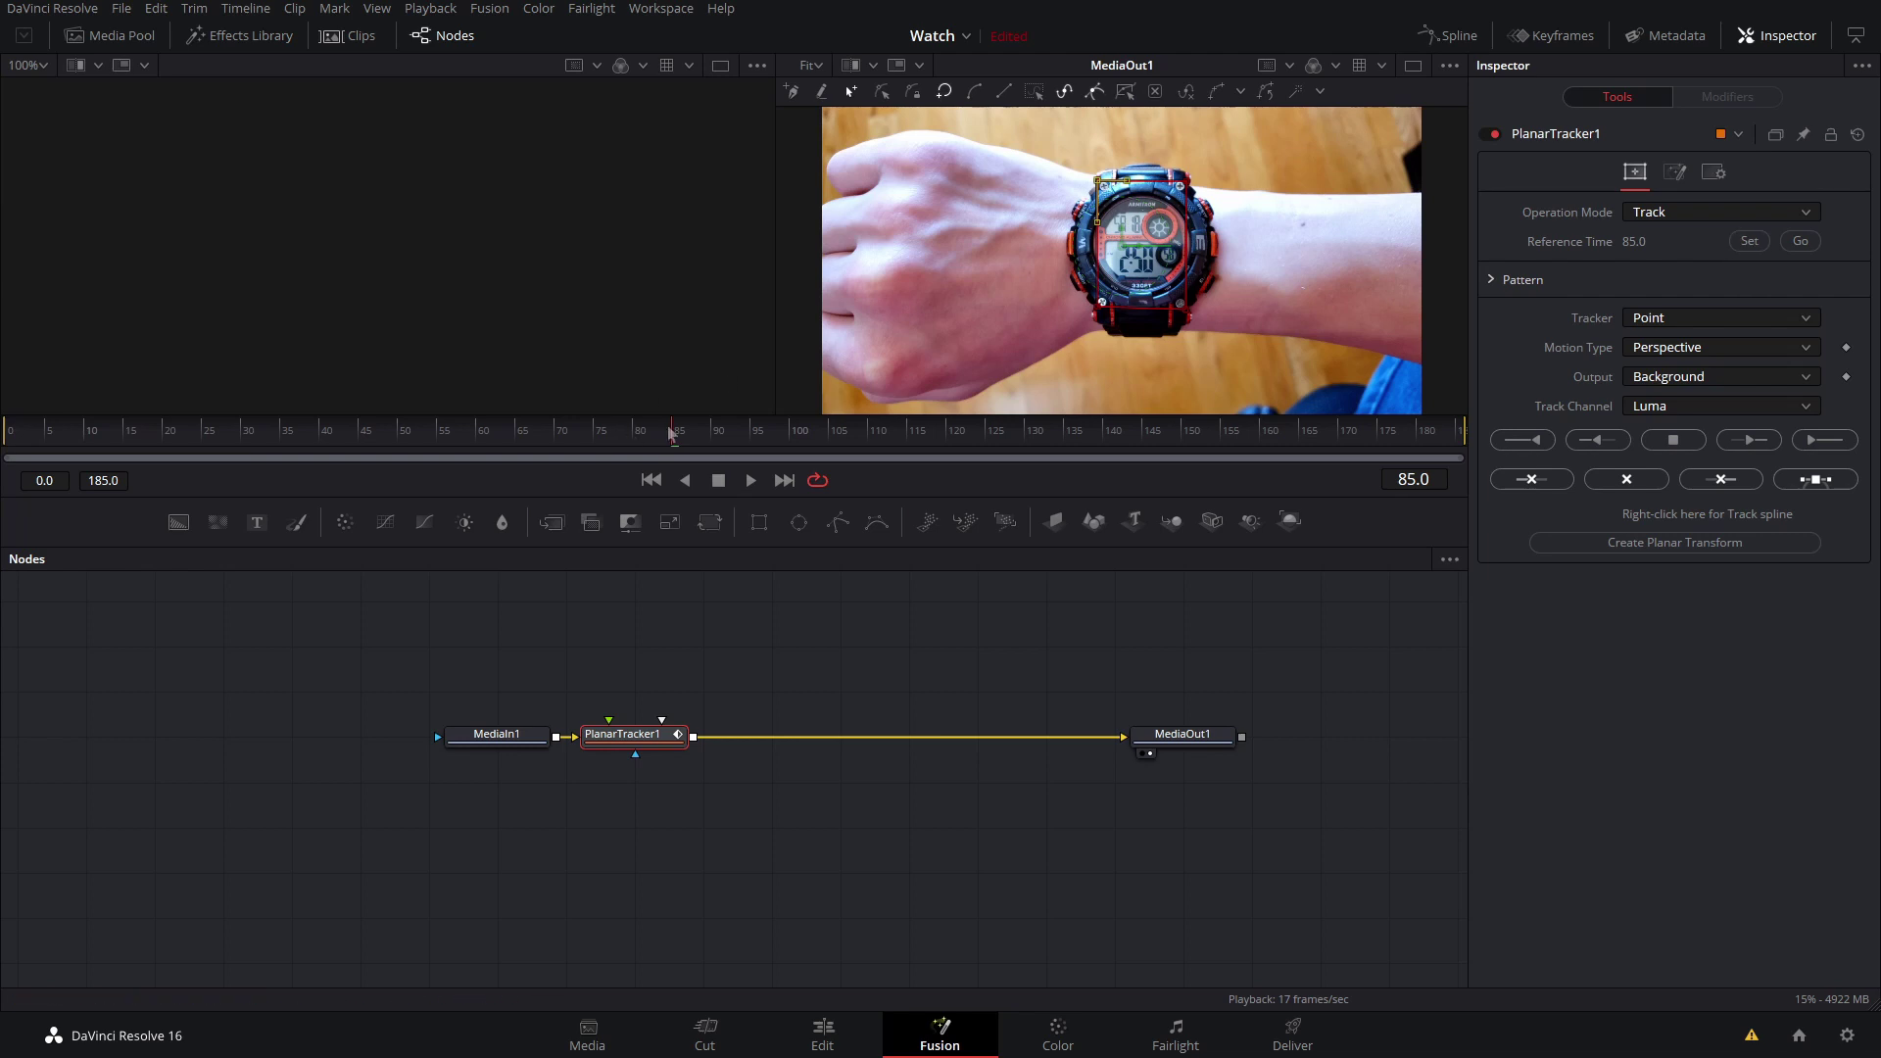
click(1541, 443)
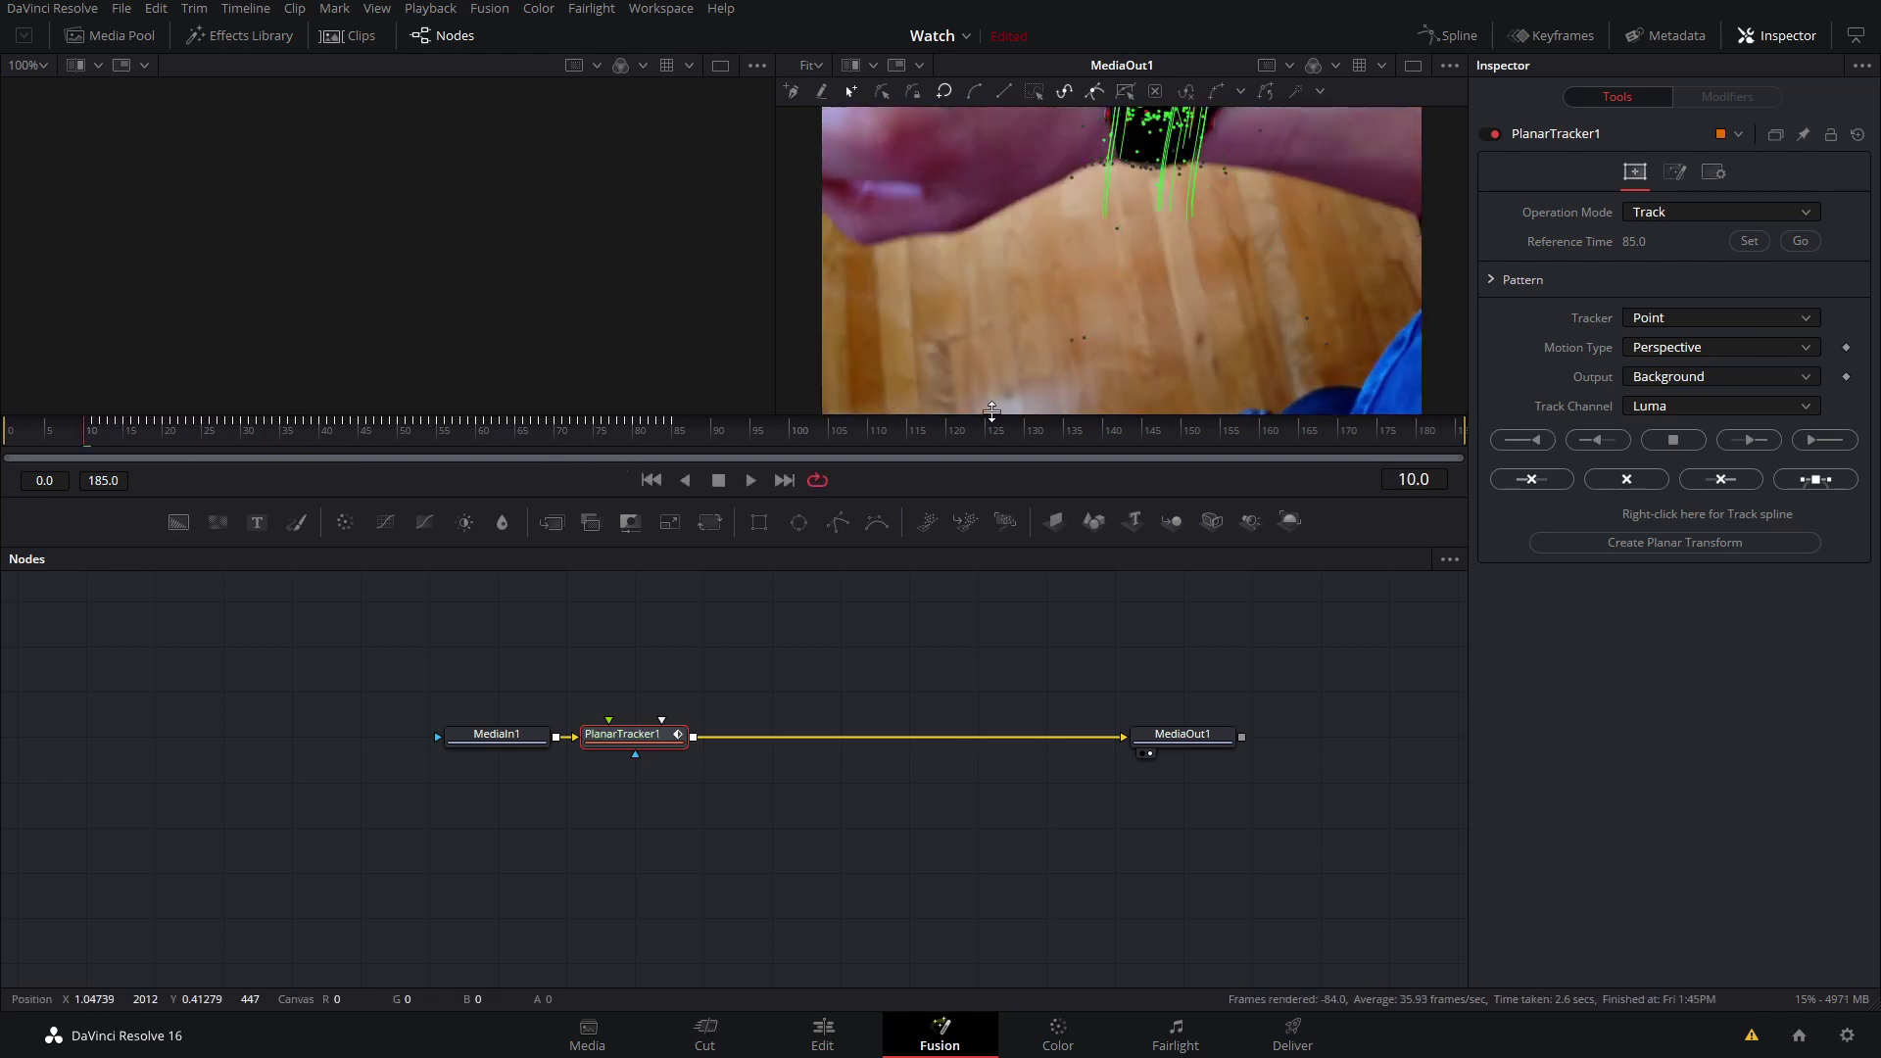
- Return to the reference frame, track the watch forward to the clip's end, and check the track
mouse_move(1290, 152)
mouse_down()
mouse_move(1286, 202)
mouse_move(1294, 146)
mouse_up()
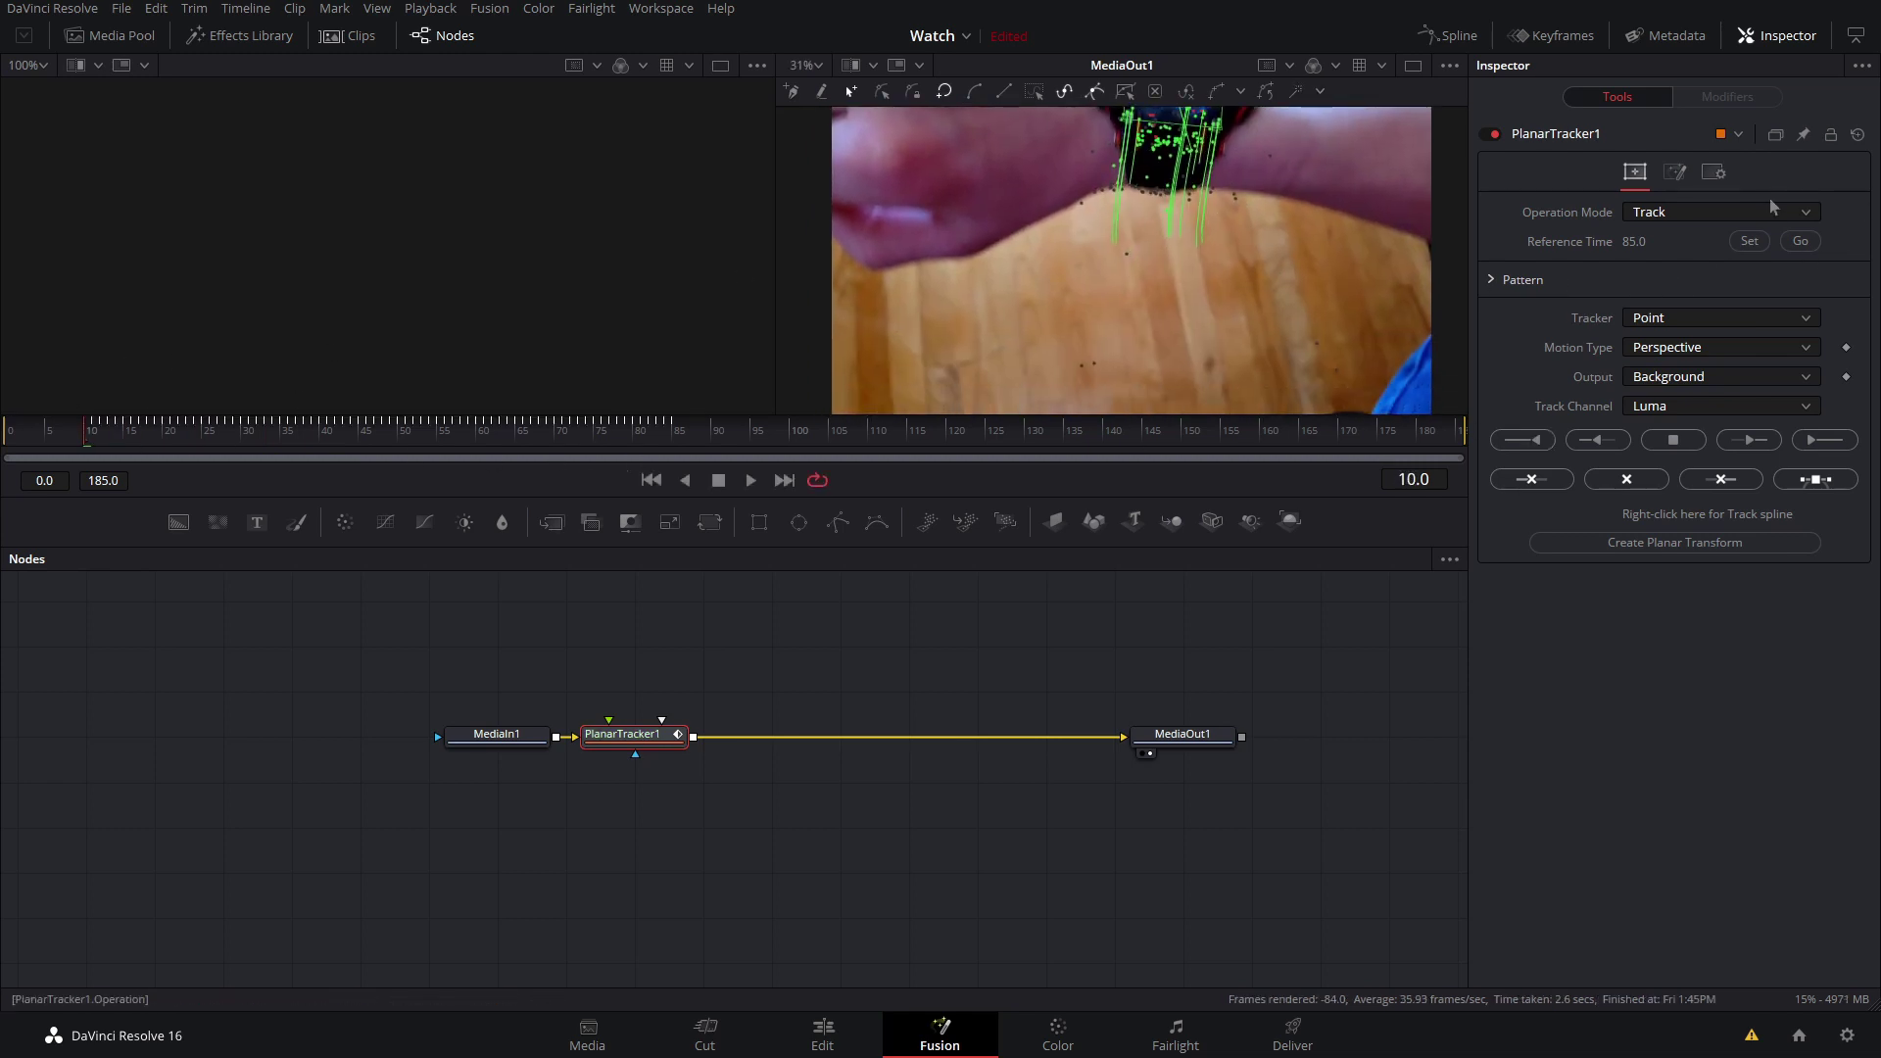
click(1801, 242)
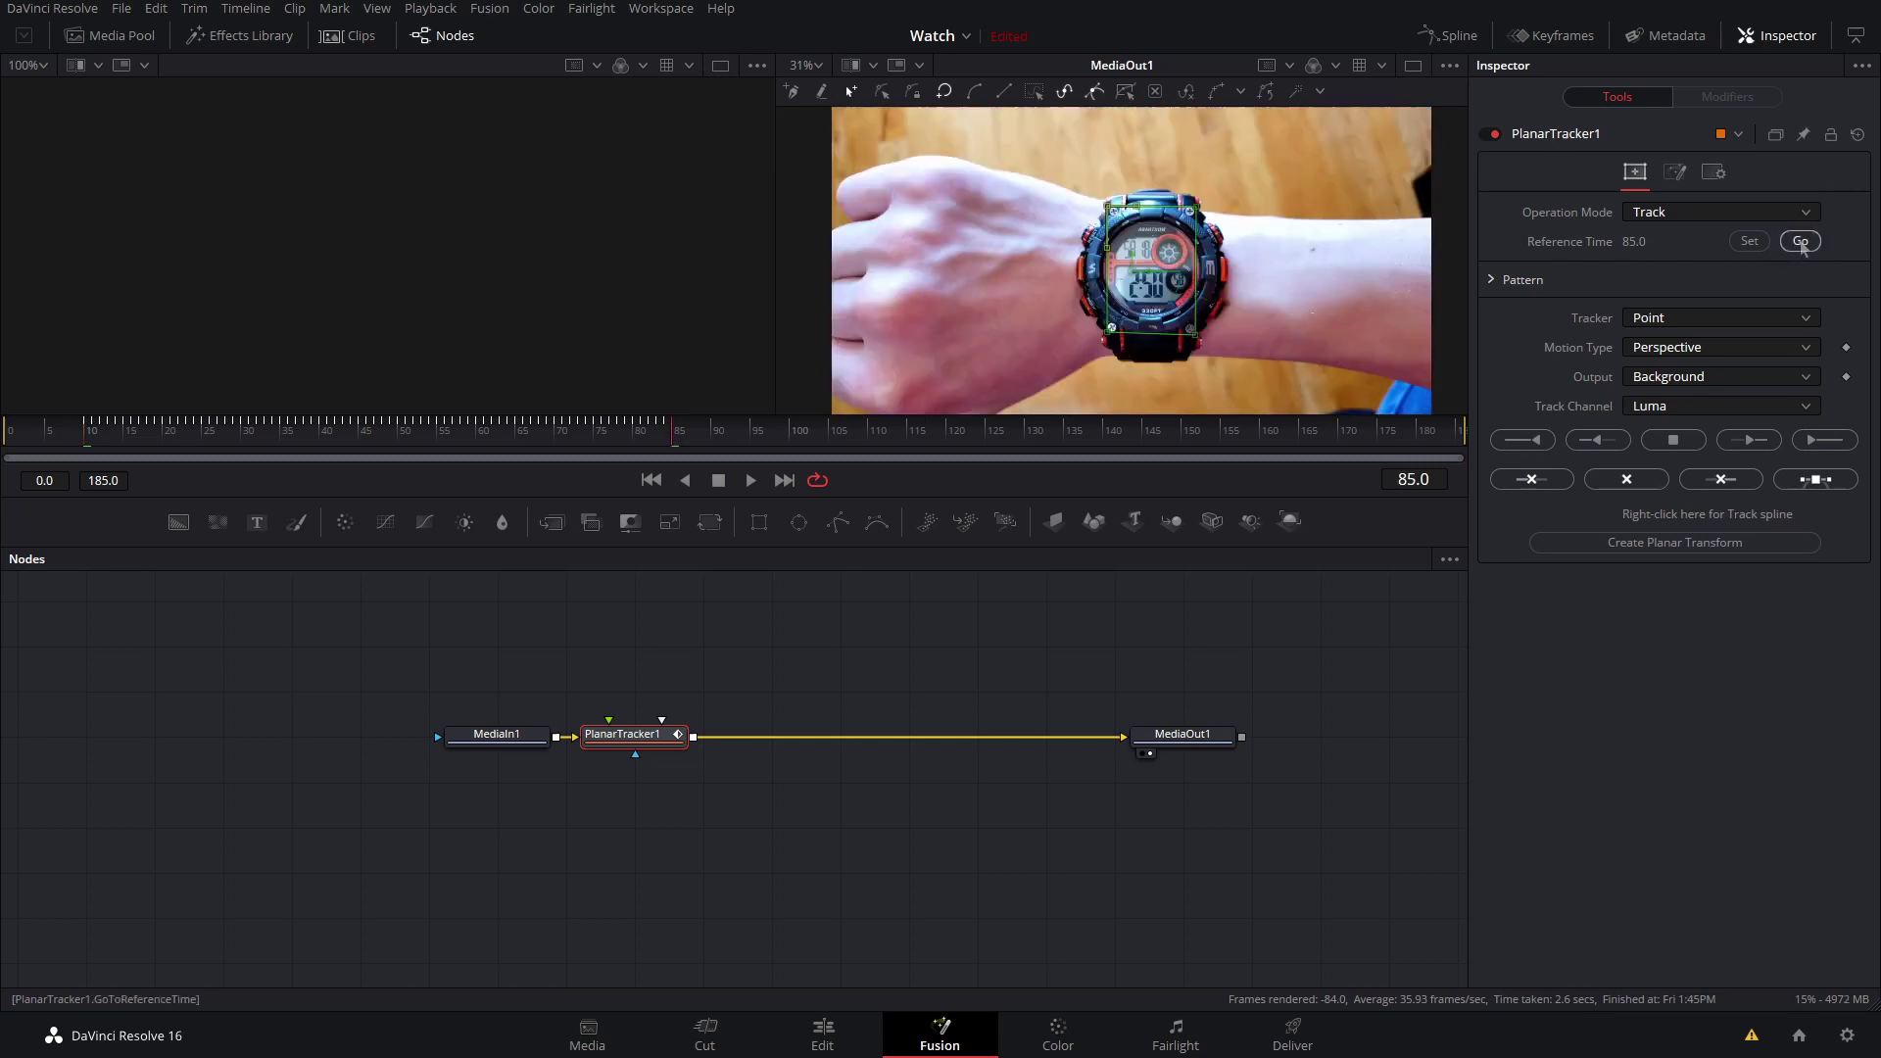
click(1823, 443)
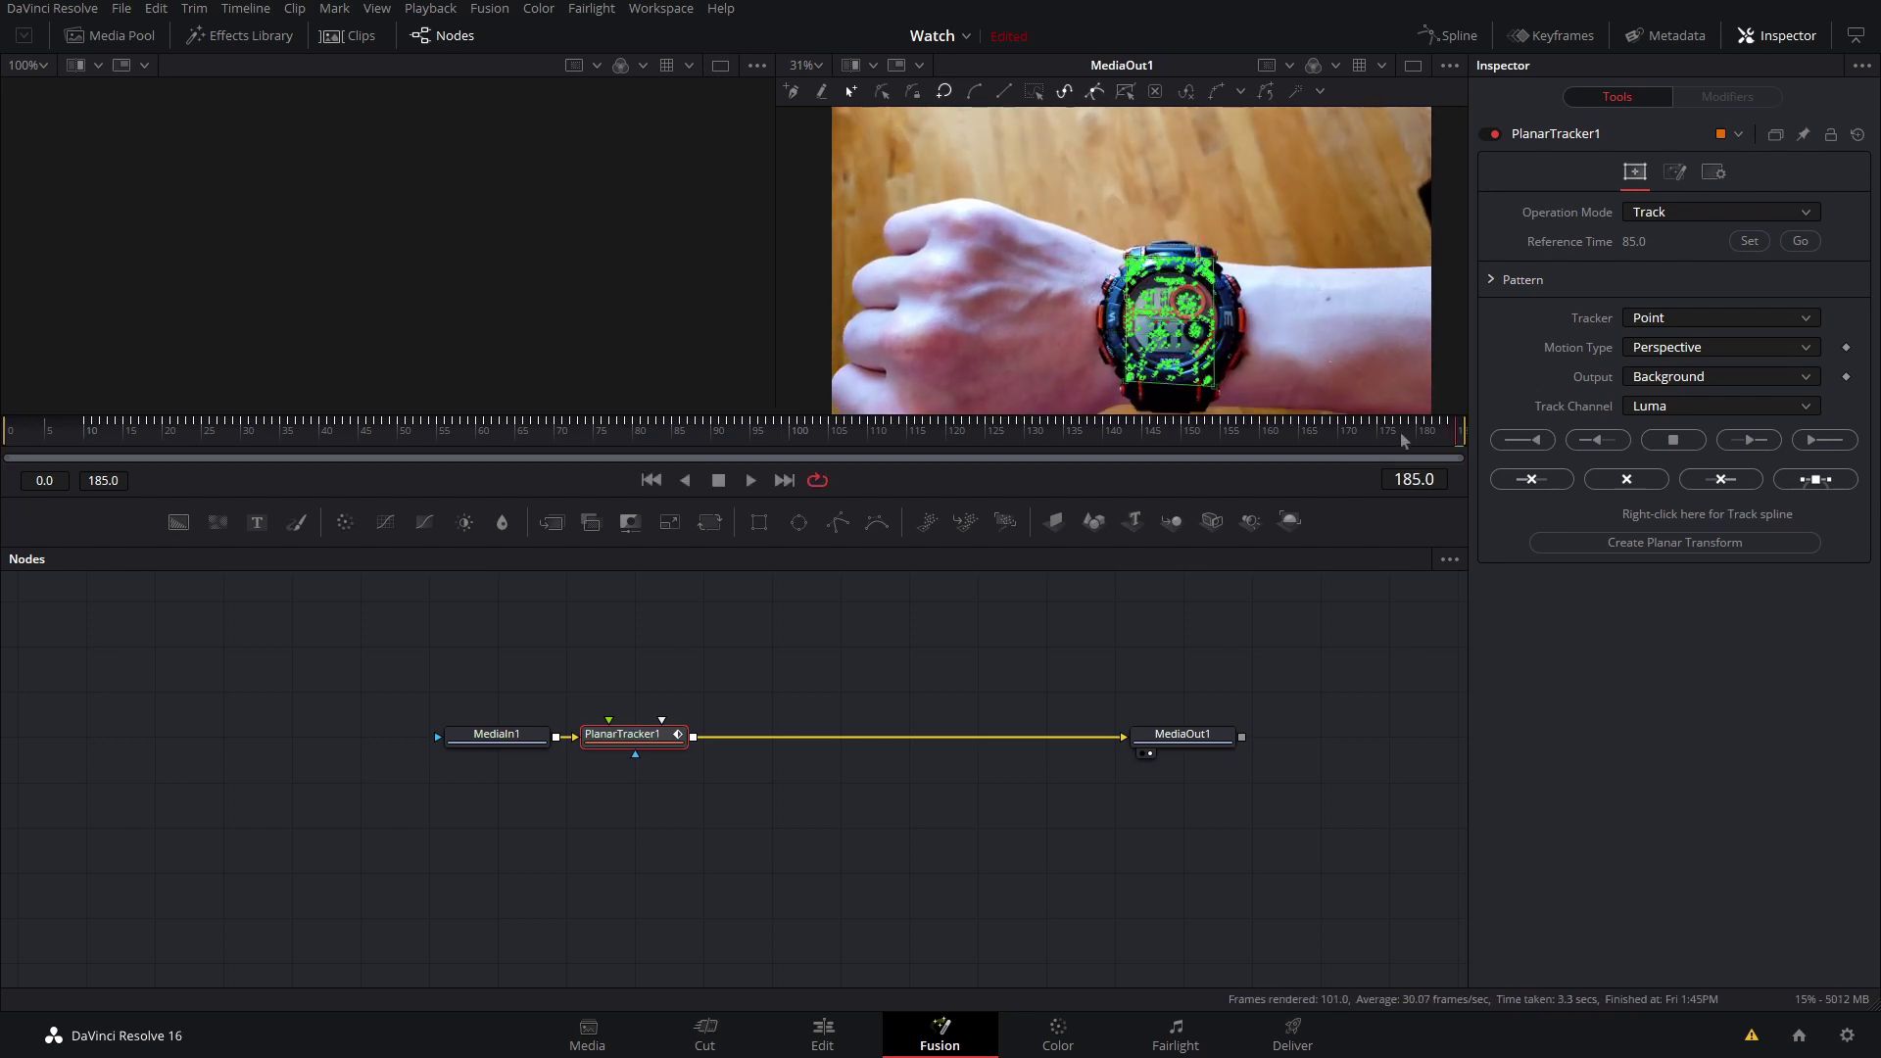
drag(1429, 438, 770, 575)
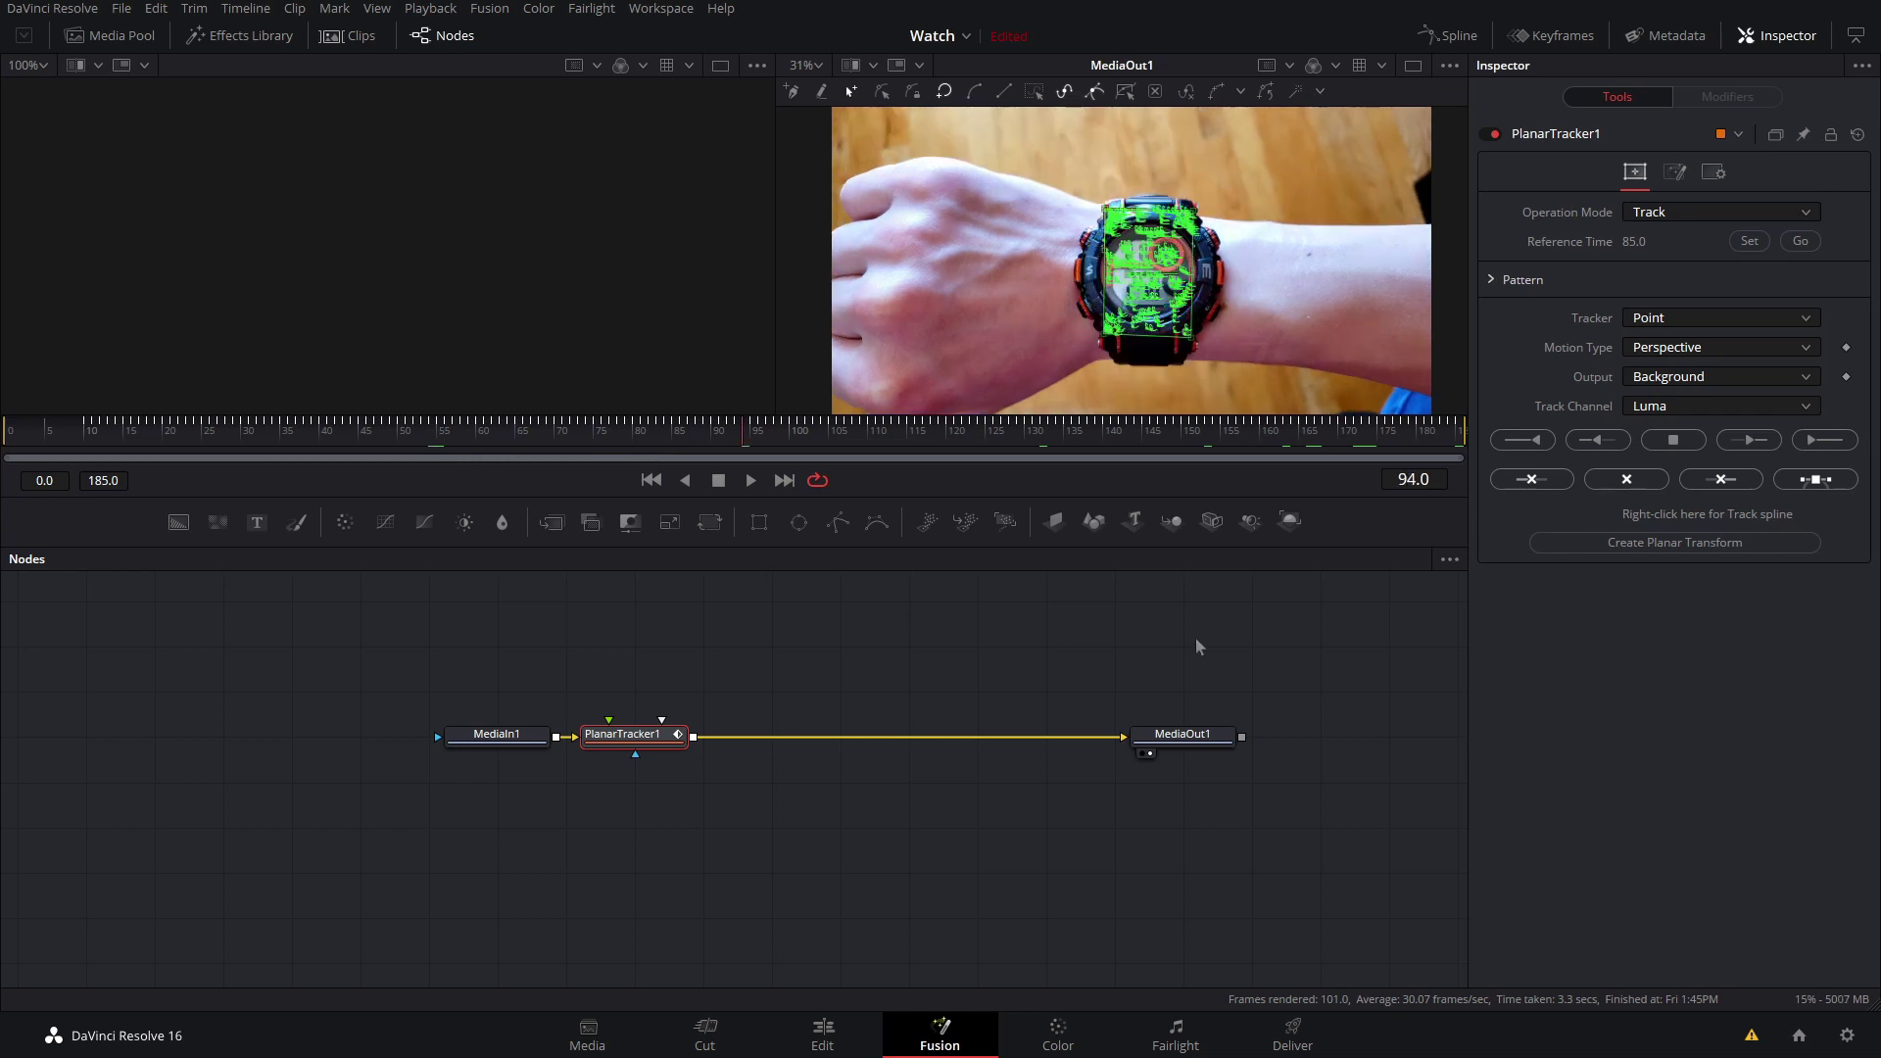
- Create a planar transform from the tracking data and place its node above the line leading to MediaOut1
click(1698, 552)
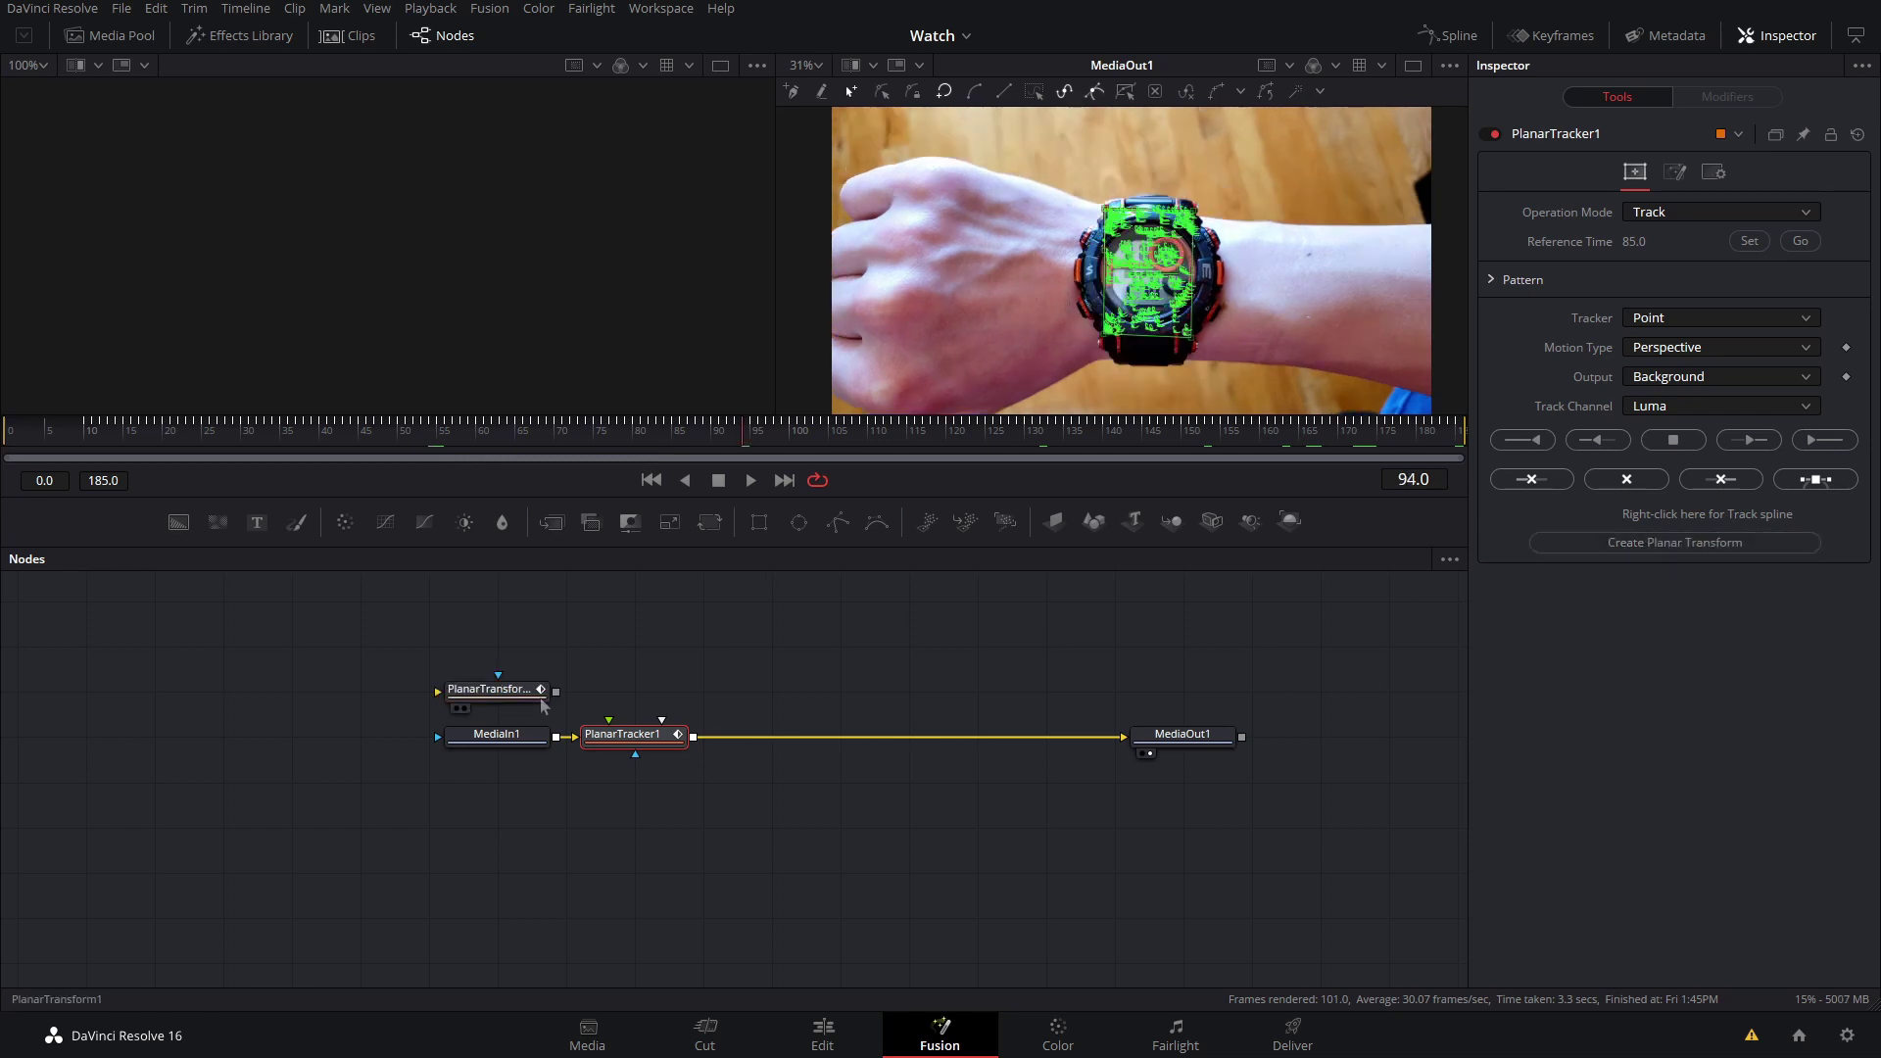
drag(514, 695, 924, 698)
drag(847, 754, 976, 773)
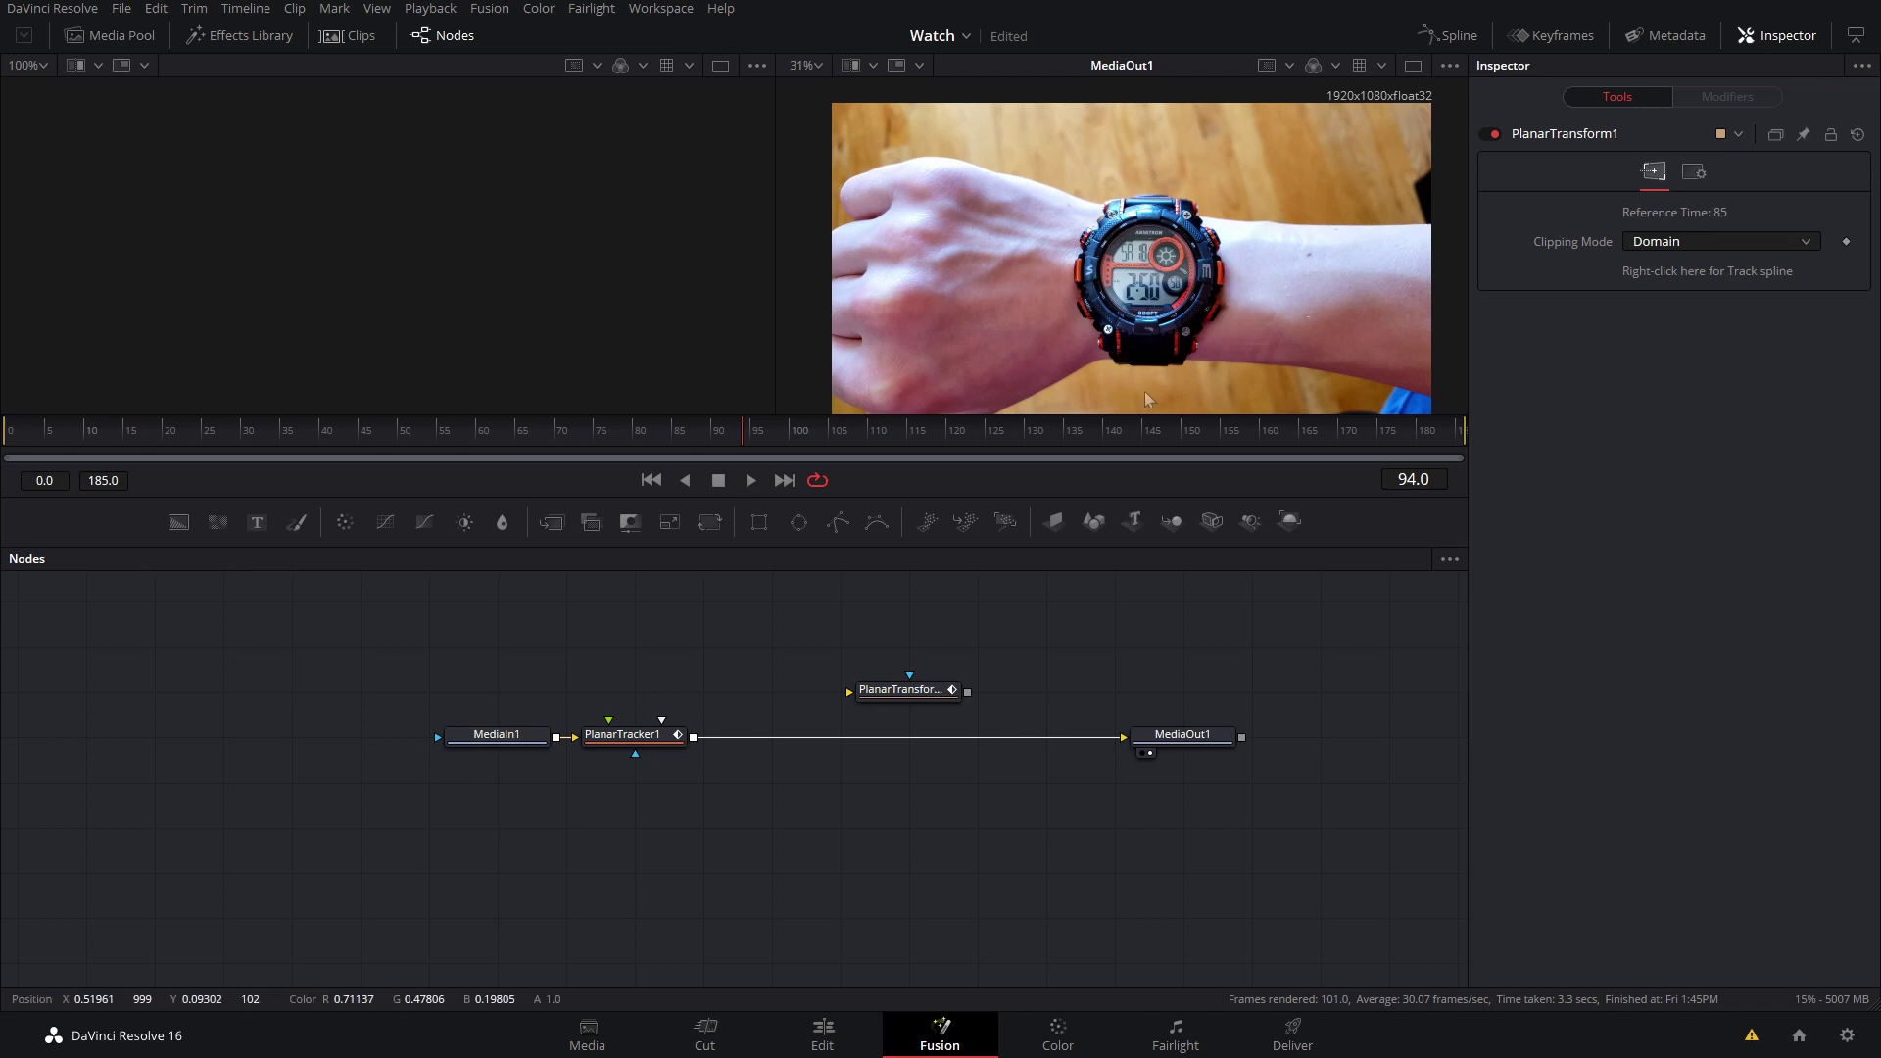
drag(1040, 416, 586, 450)
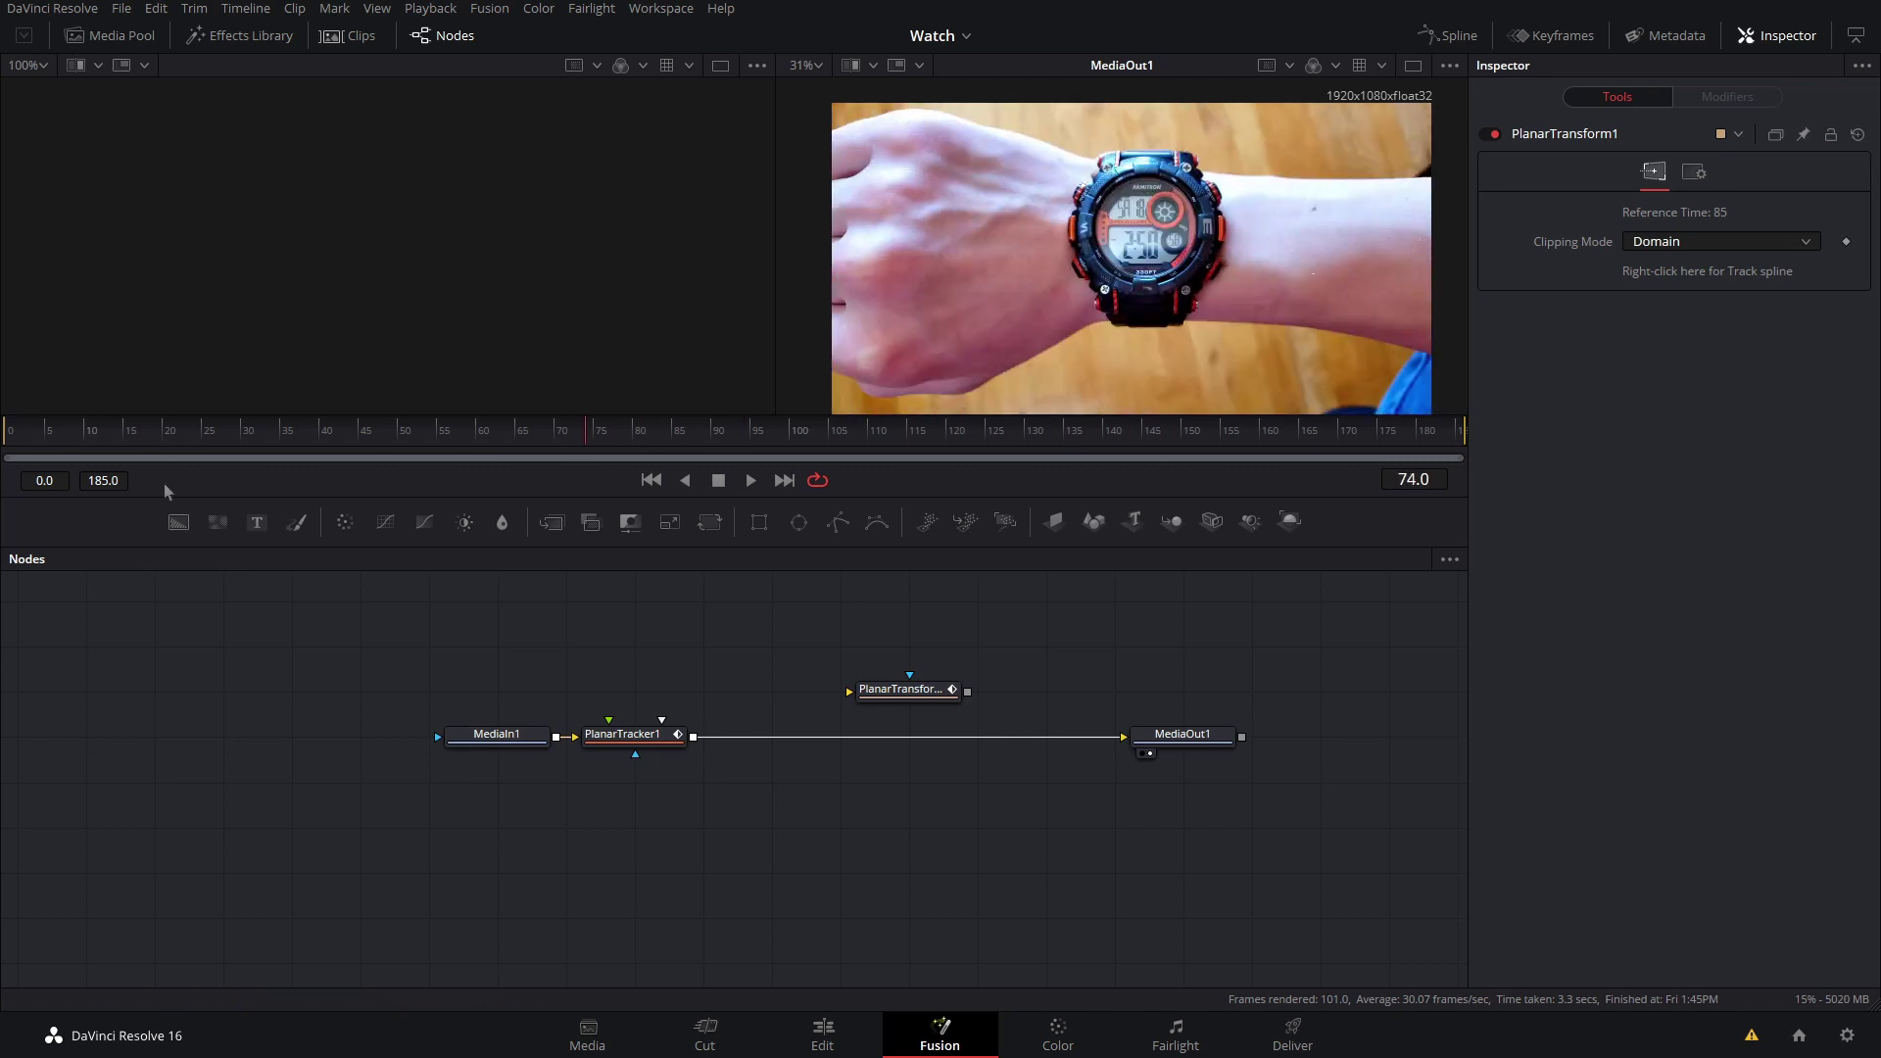
- Add the Circle clip from the media pool to the node graph and inspect its animation in the first viewer
click(121, 38)
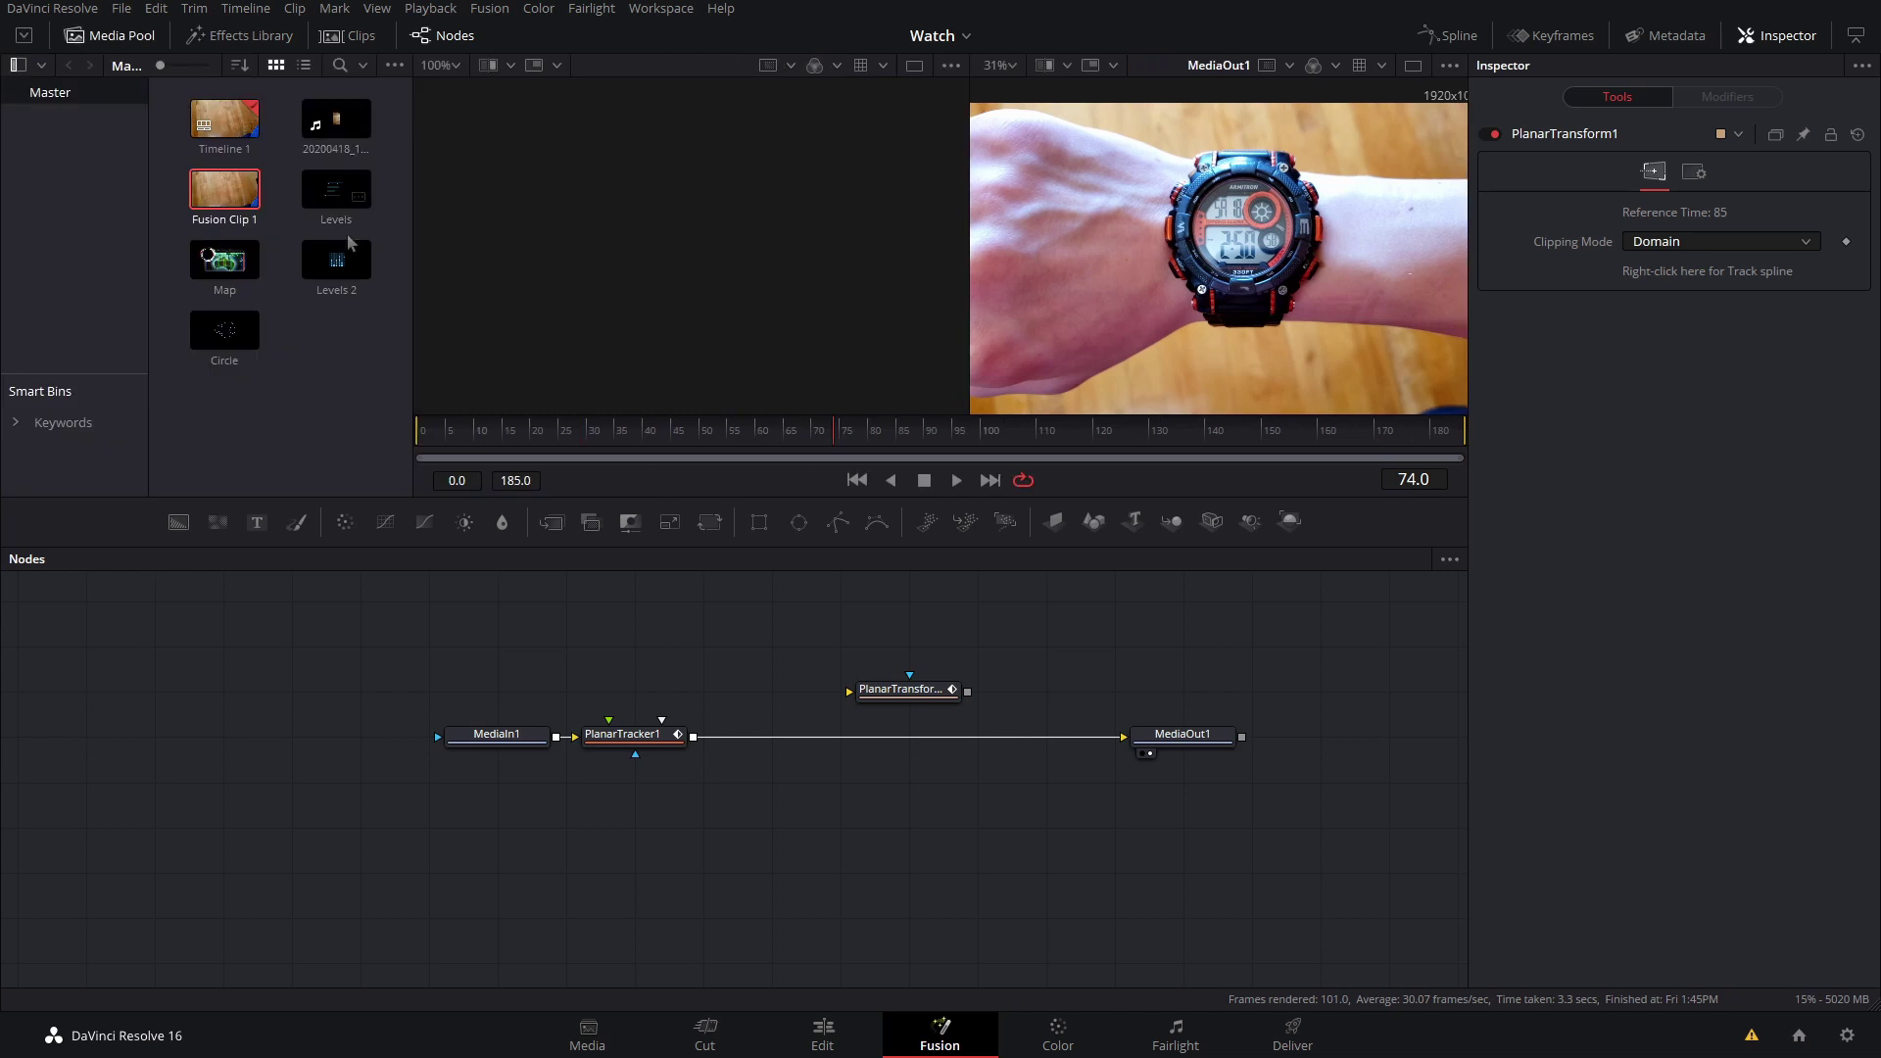
drag(236, 336, 719, 649)
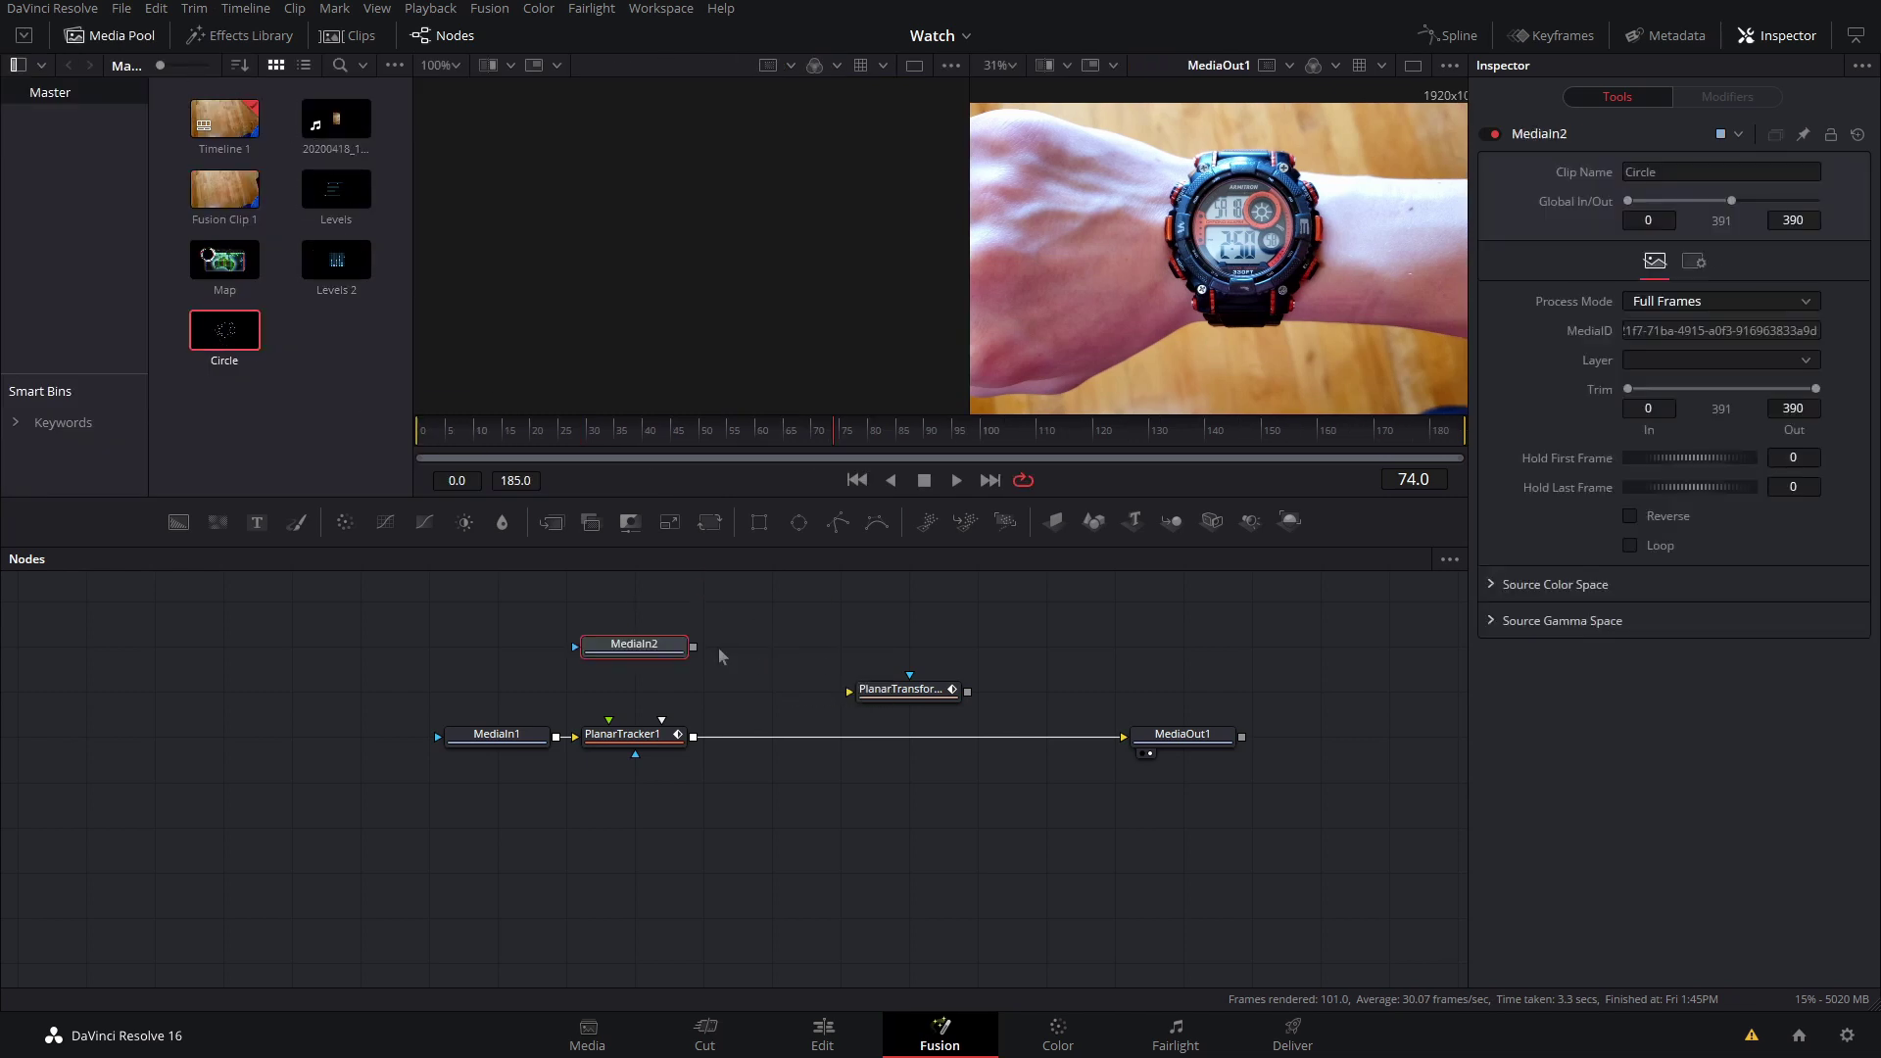
drag(623, 313, 624, 314)
drag(832, 438, 719, 448)
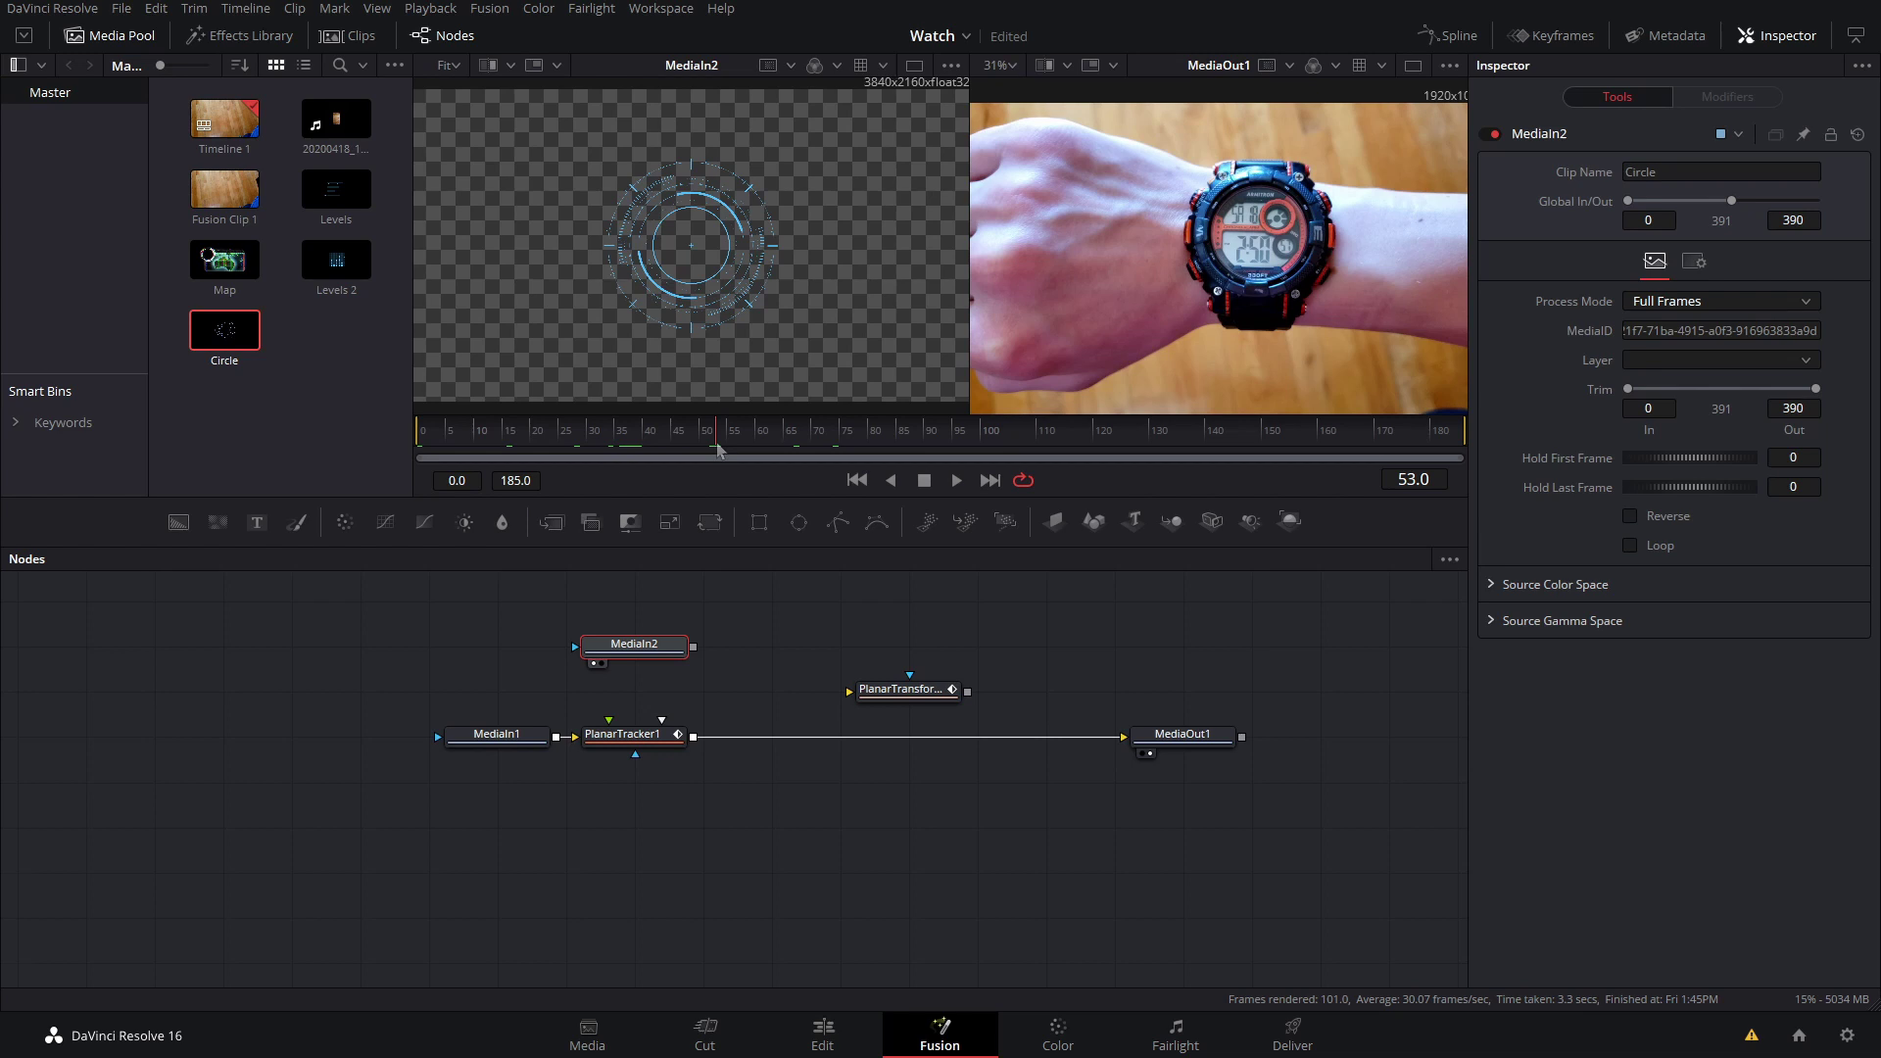
drag(719, 449, 779, 451)
scroll(736, 329, up, 5)
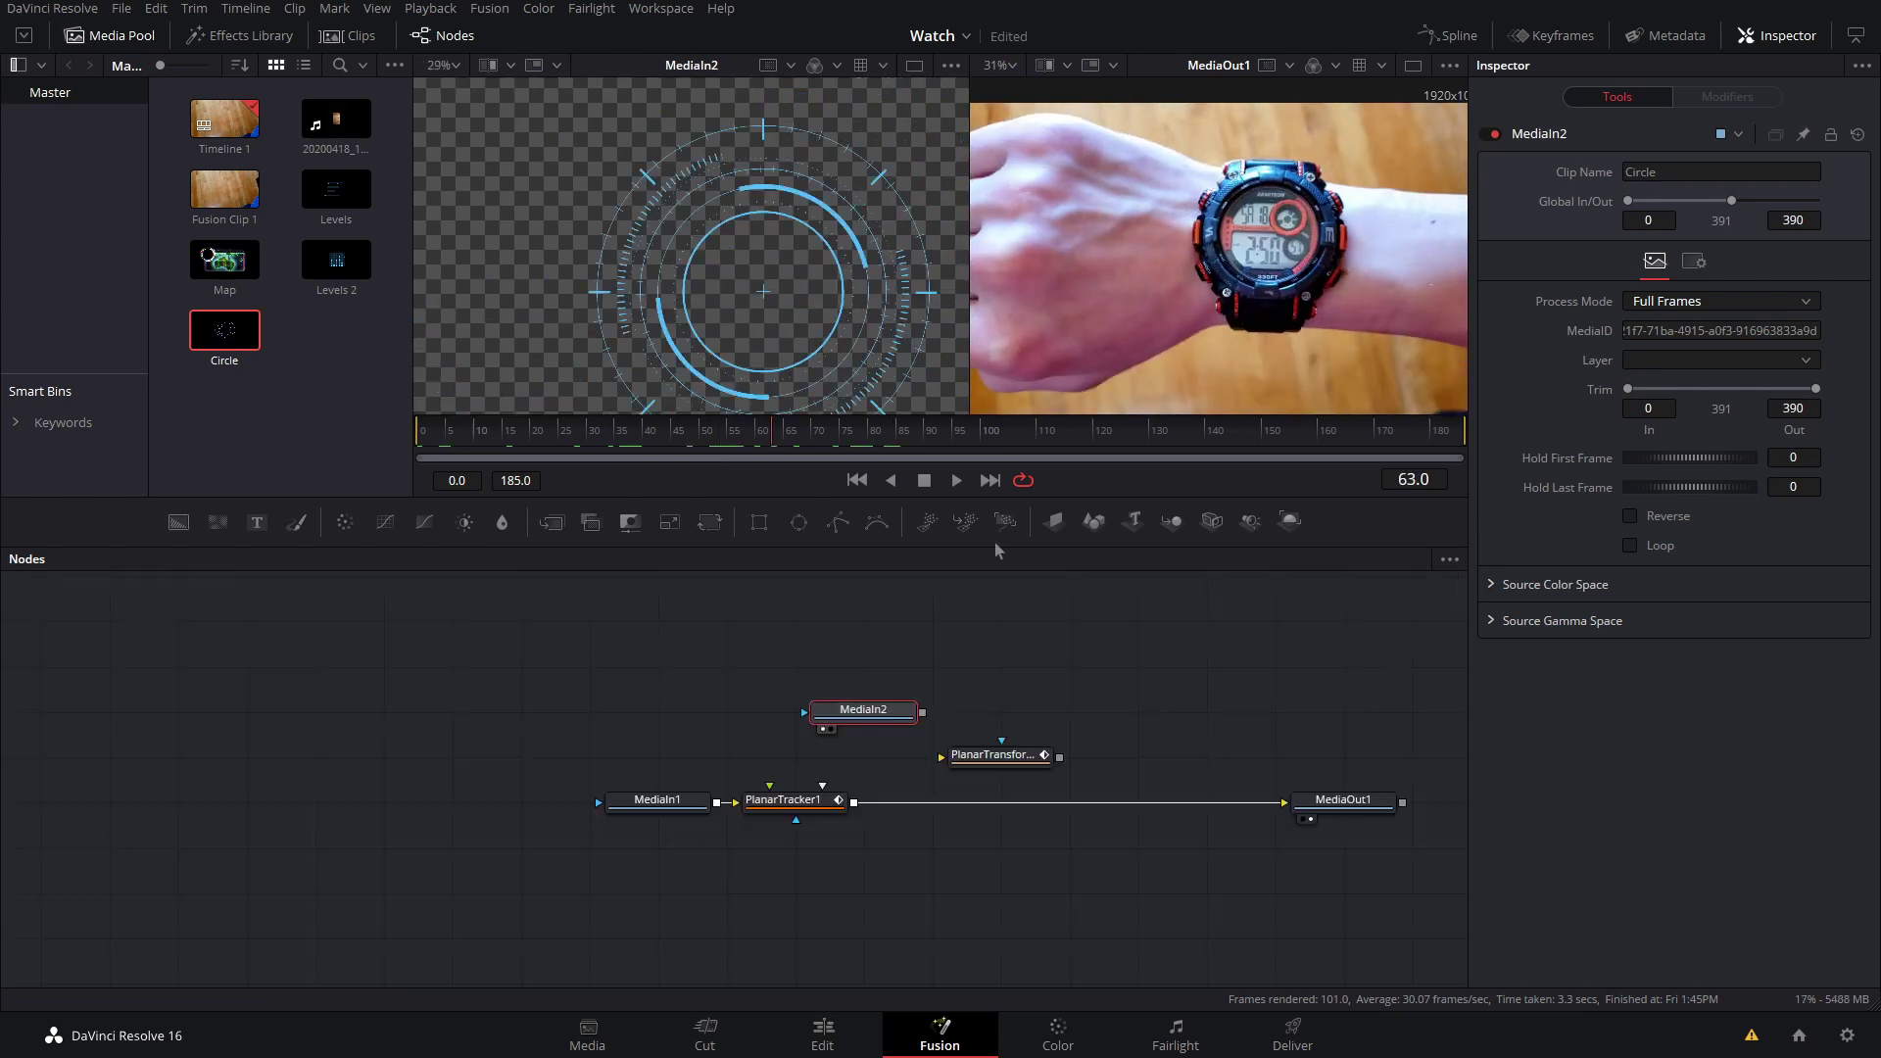
drag(812, 386, 758, 302)
scroll(761, 302, up, 2)
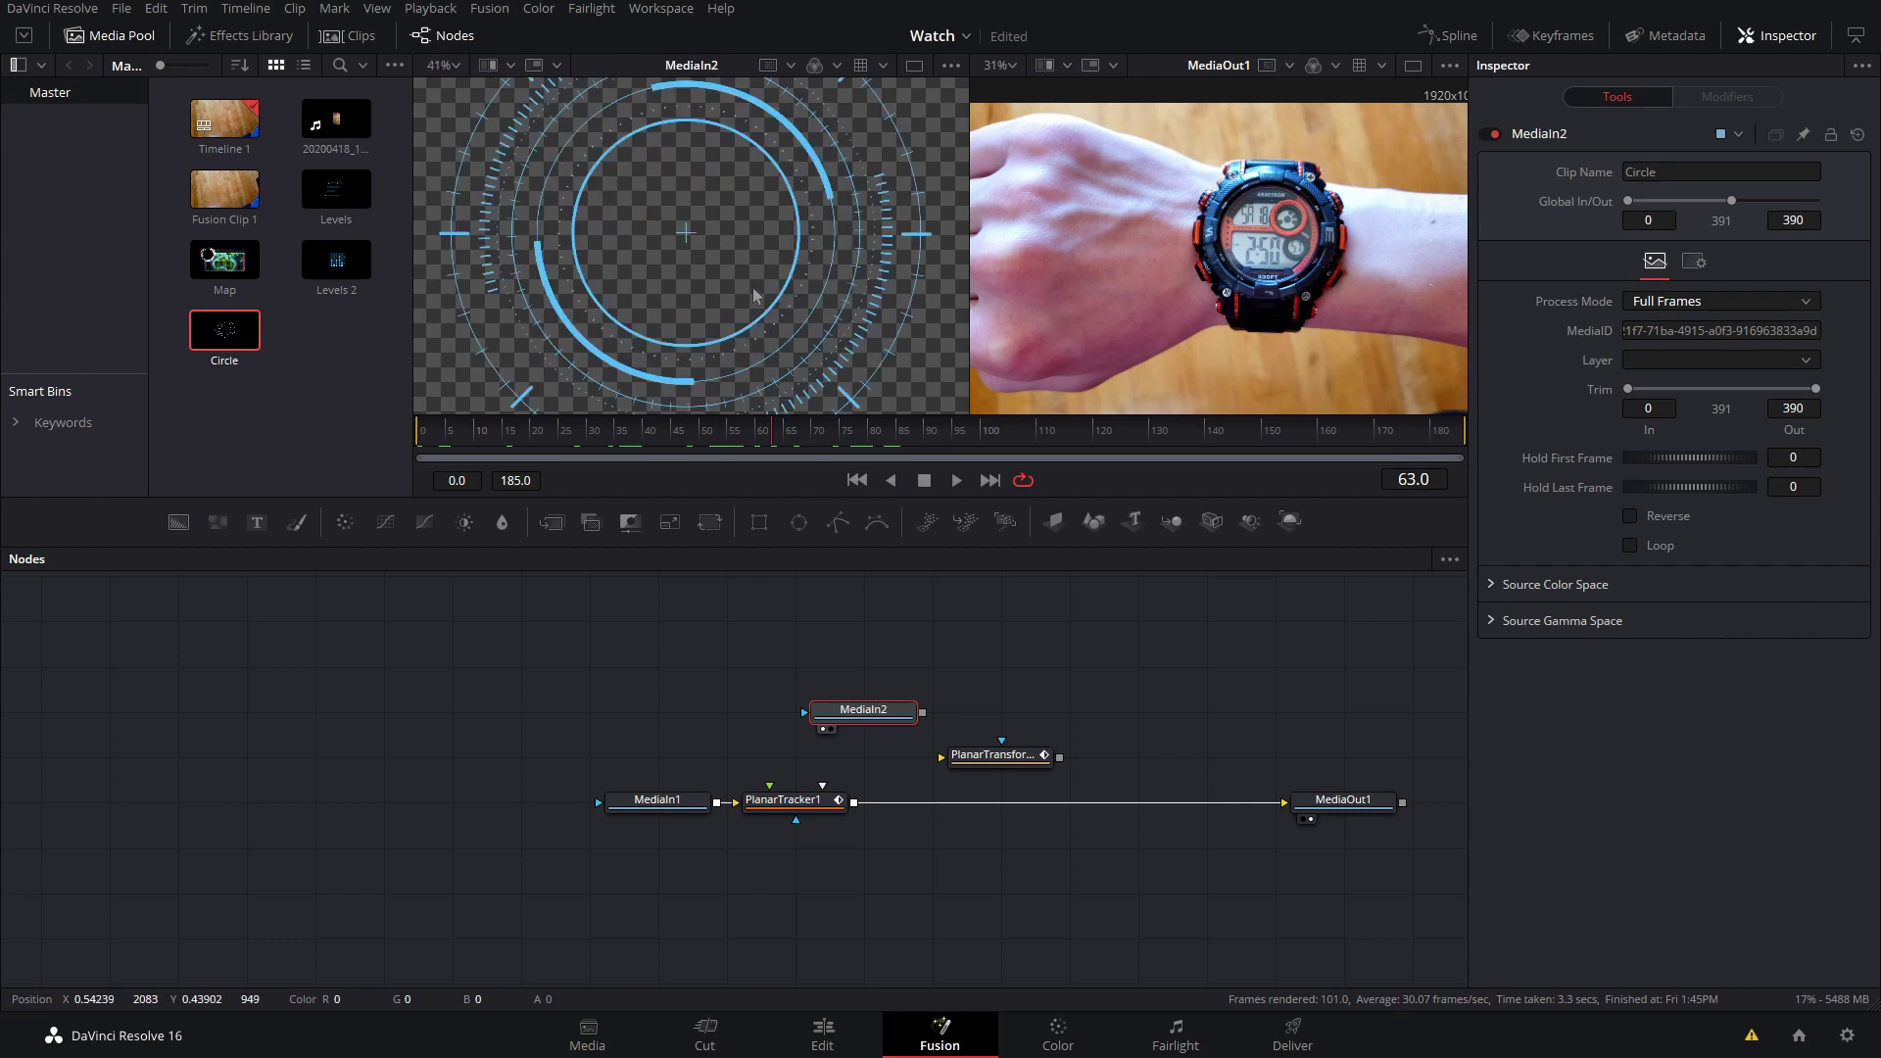
scroll(755, 294, down, 3)
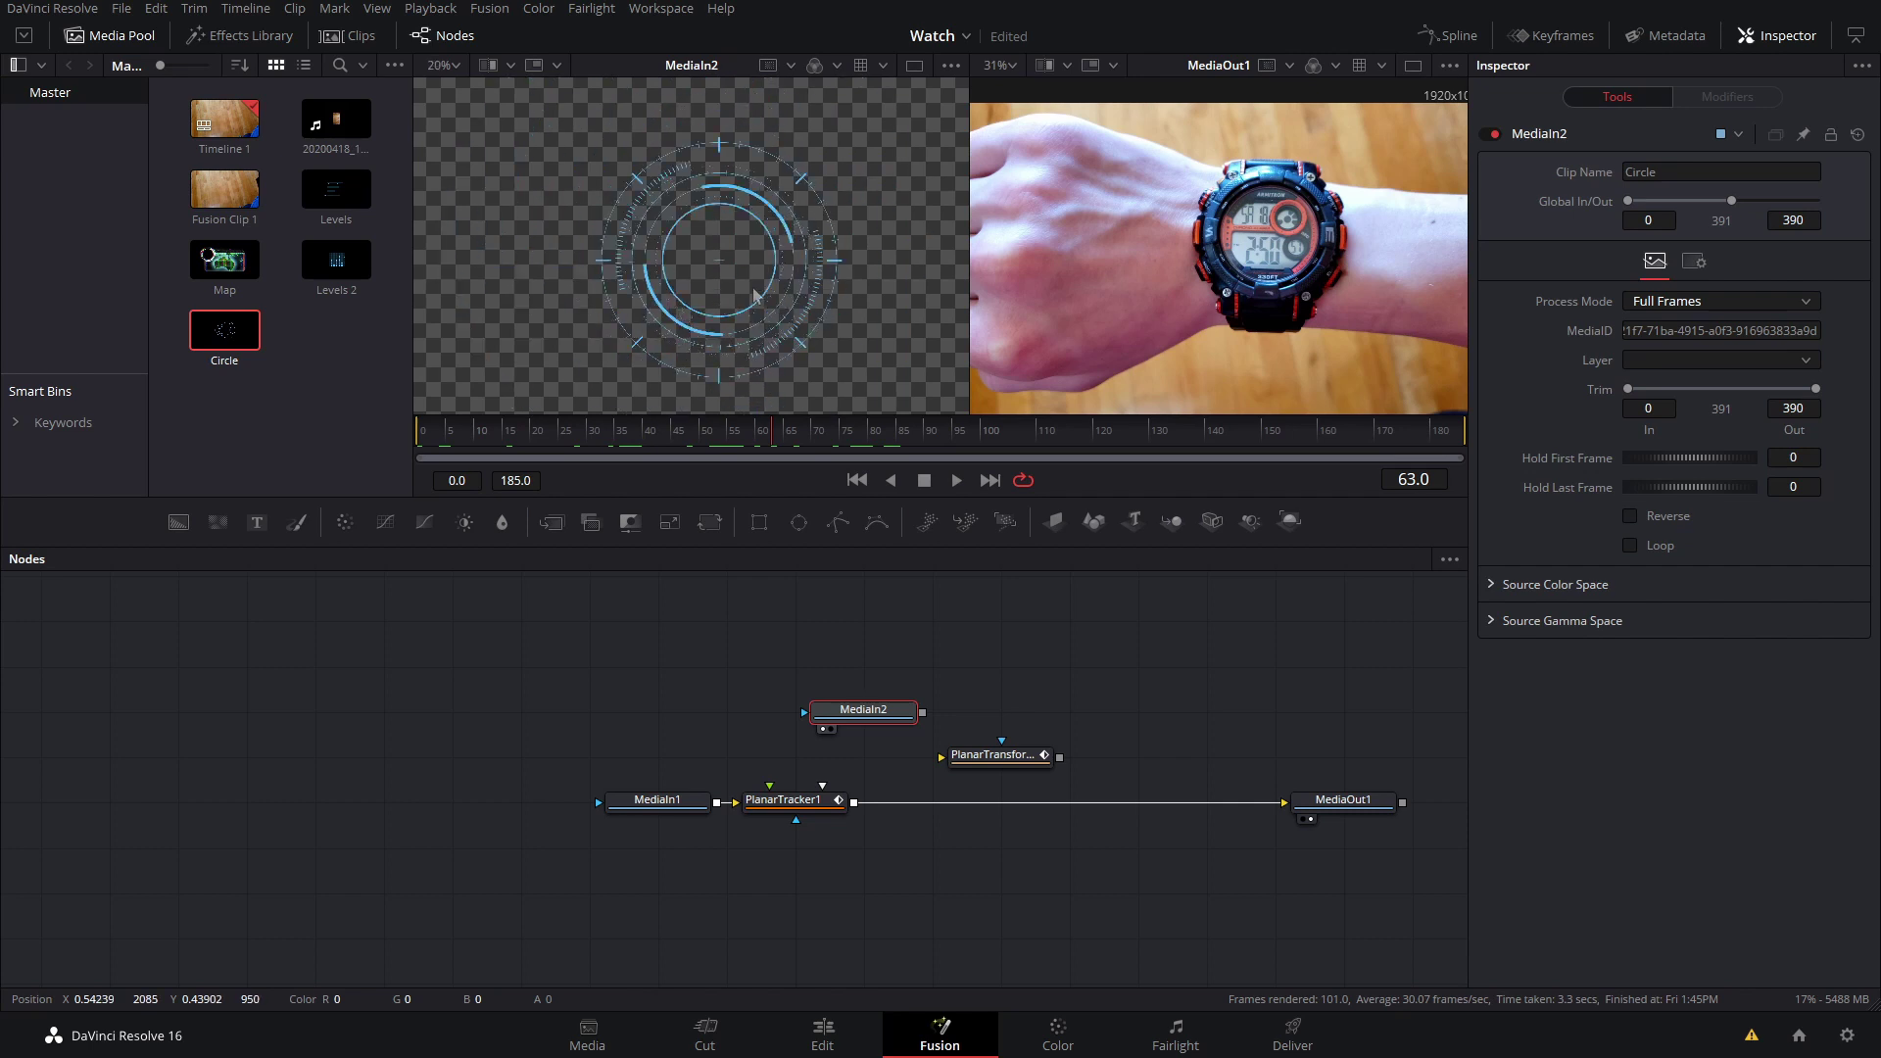
drag(721, 436, 790, 452)
- Merge the planar transform over the tracked footage, feed the Circle clip into it, and check the result at several frames
drag(864, 709, 795, 664)
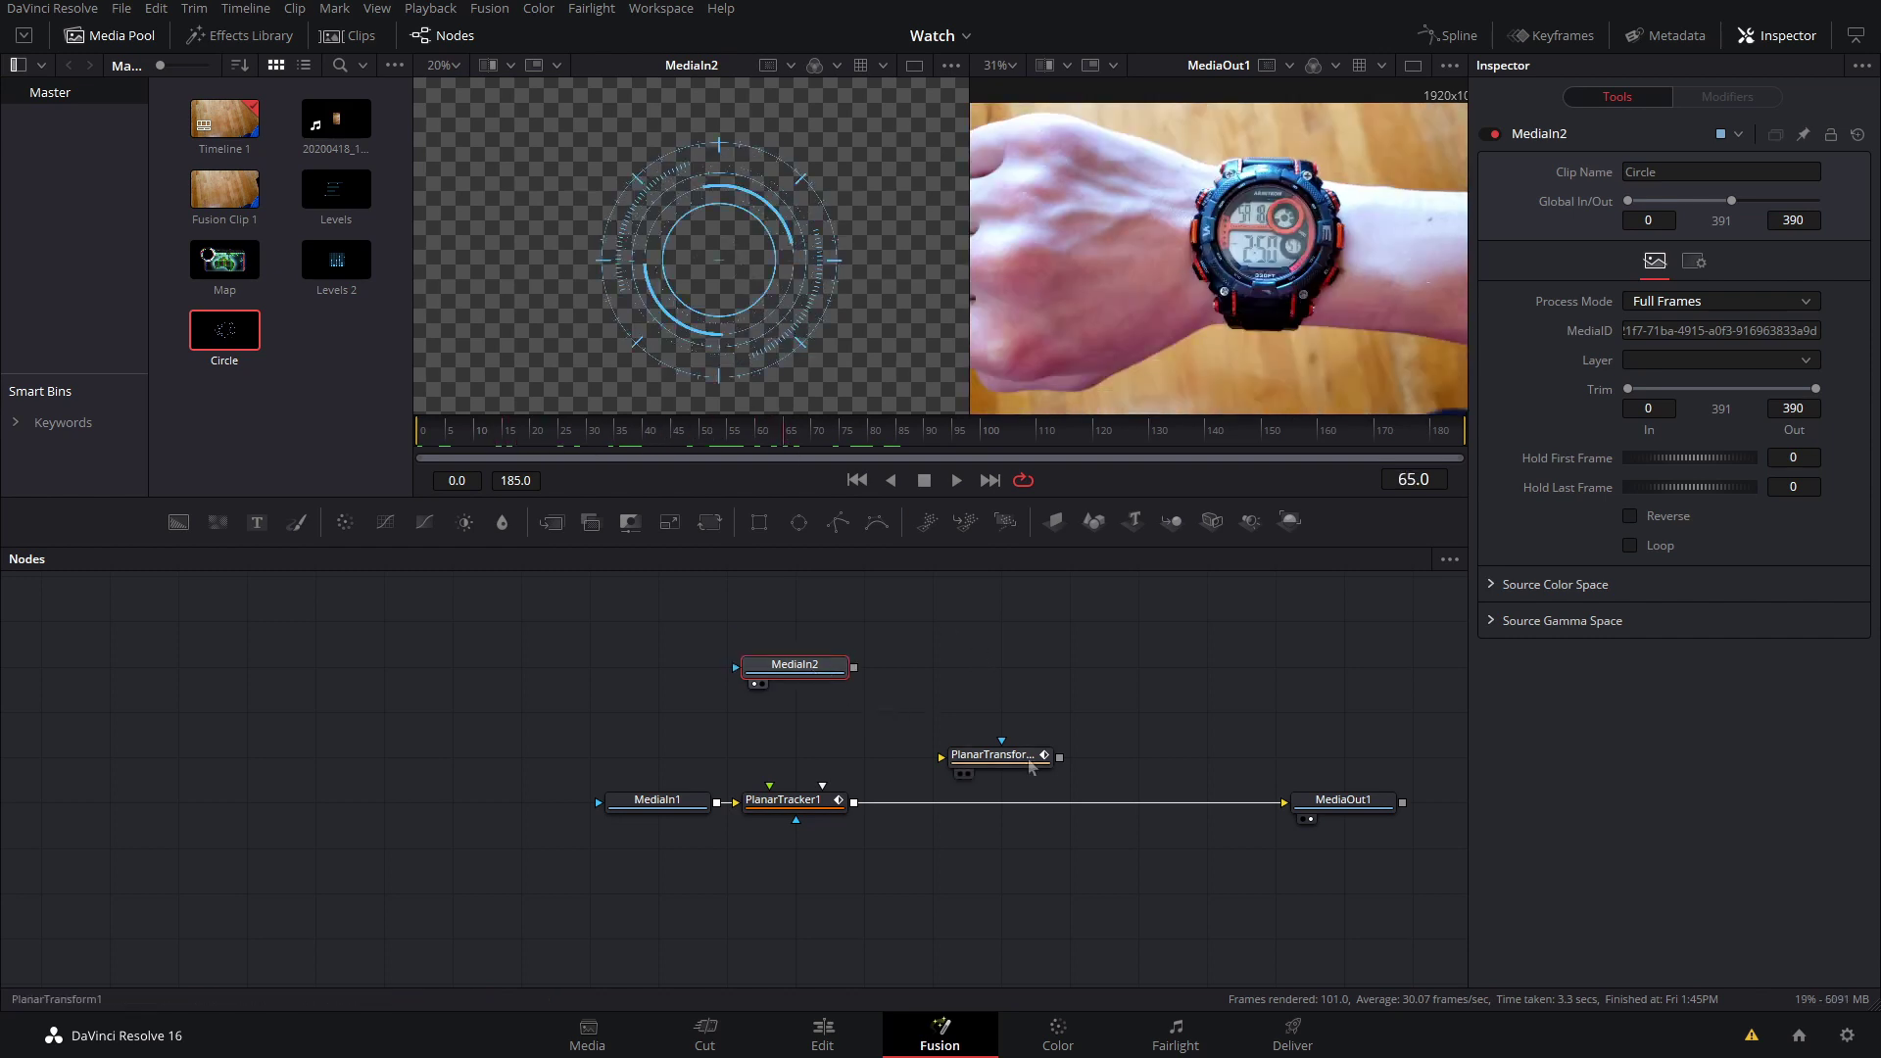
drag(1059, 756, 855, 805)
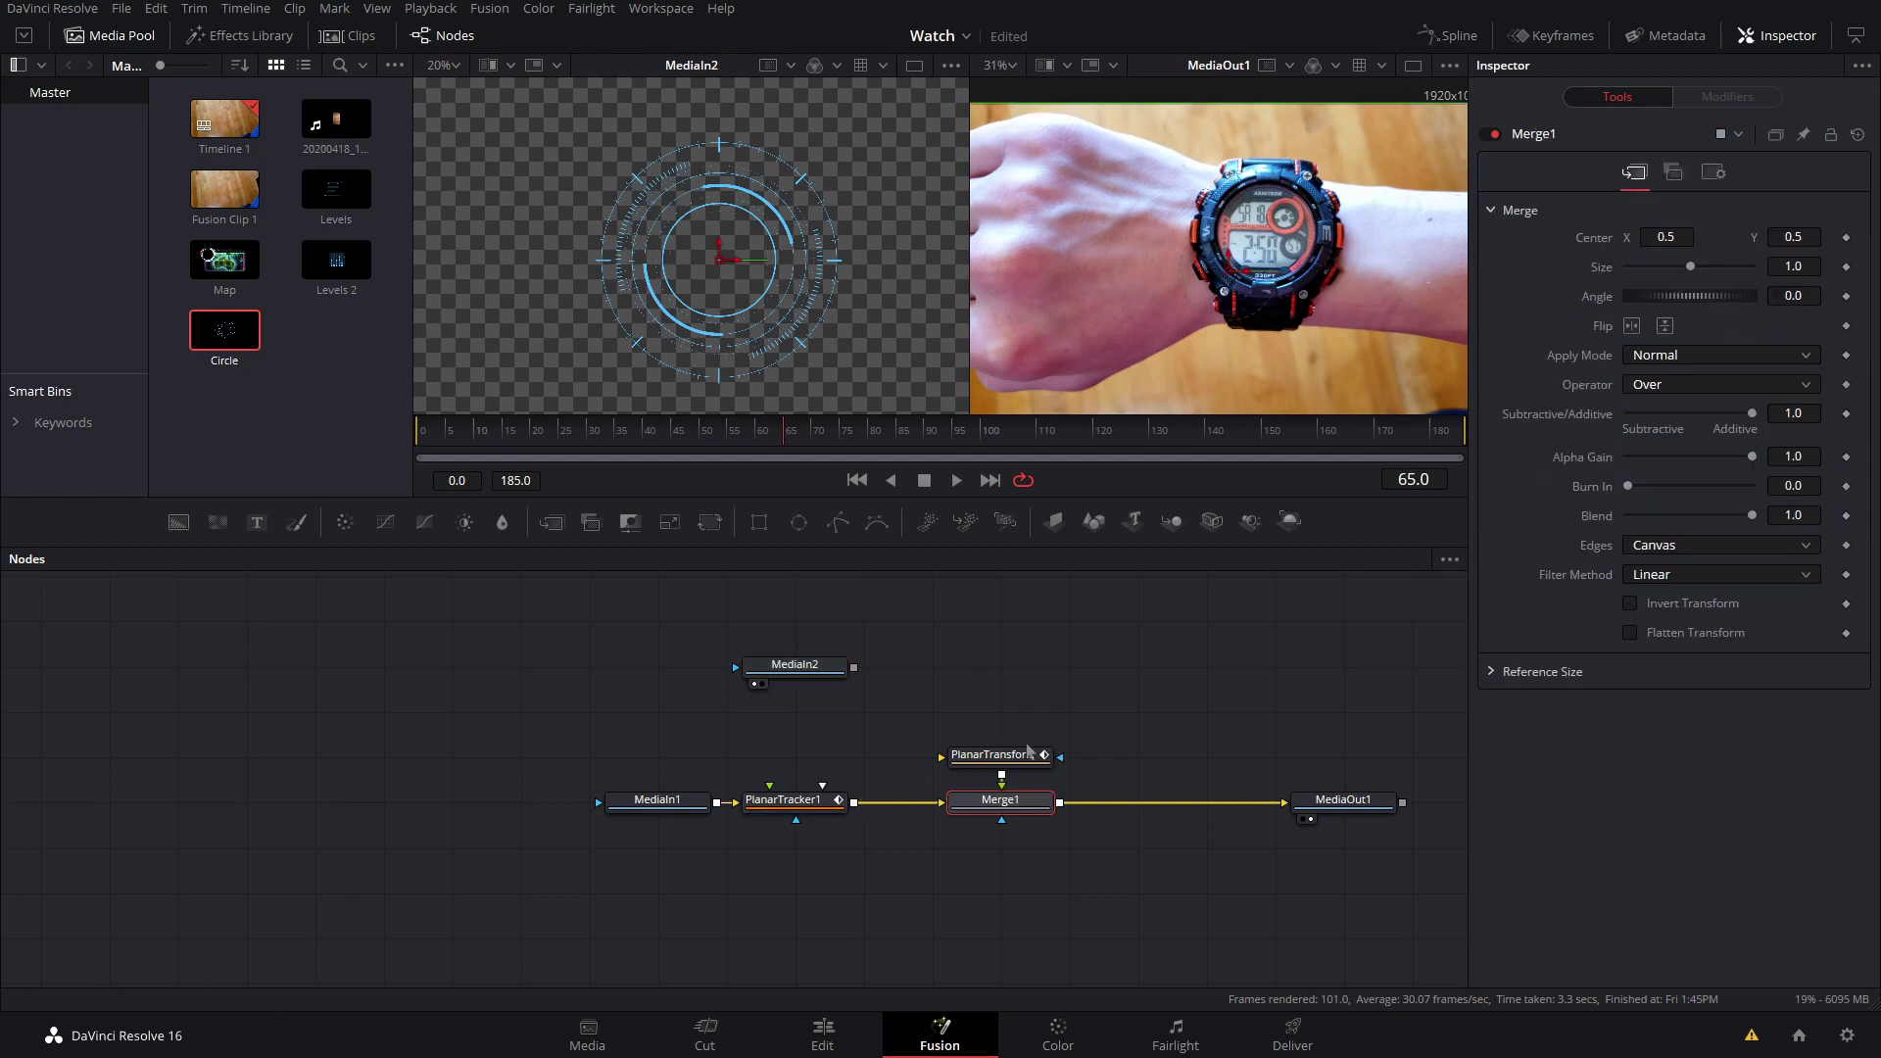
drag(855, 668, 941, 757)
click(635, 439)
drag(635, 439, 888, 477)
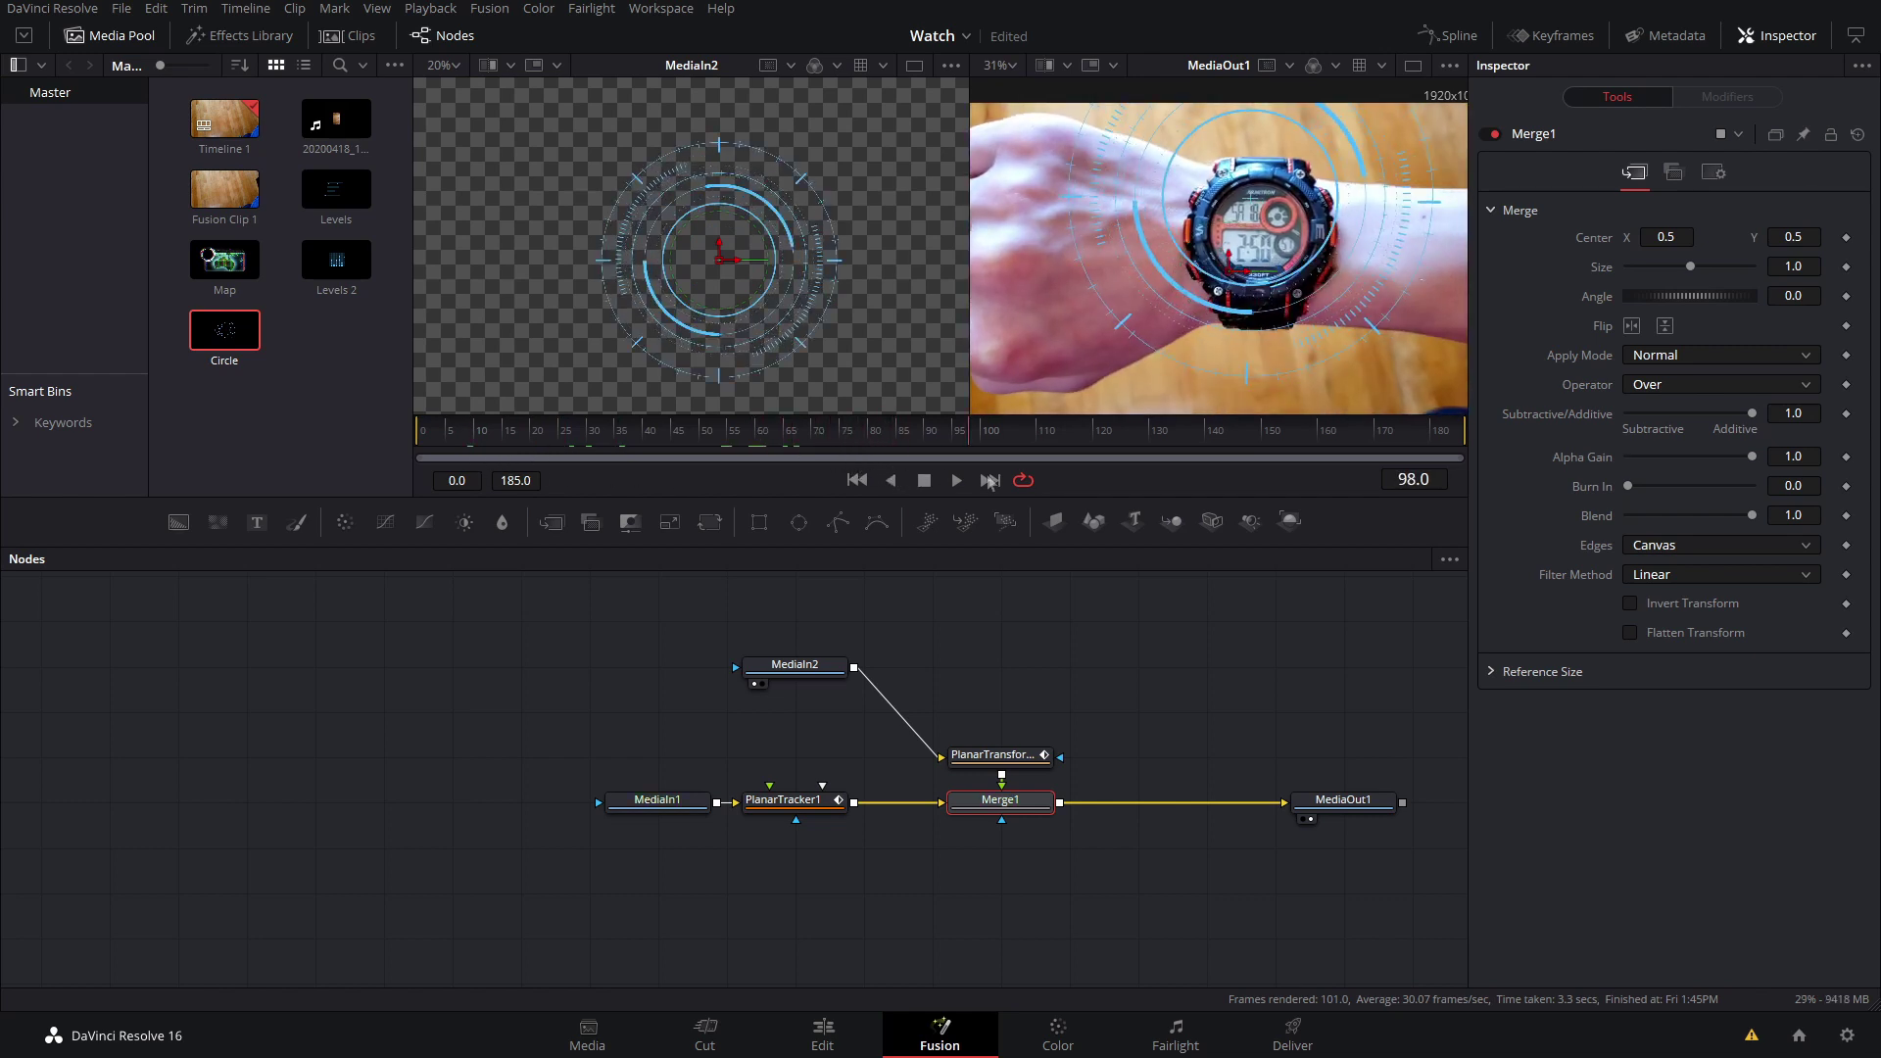
click(964, 448)
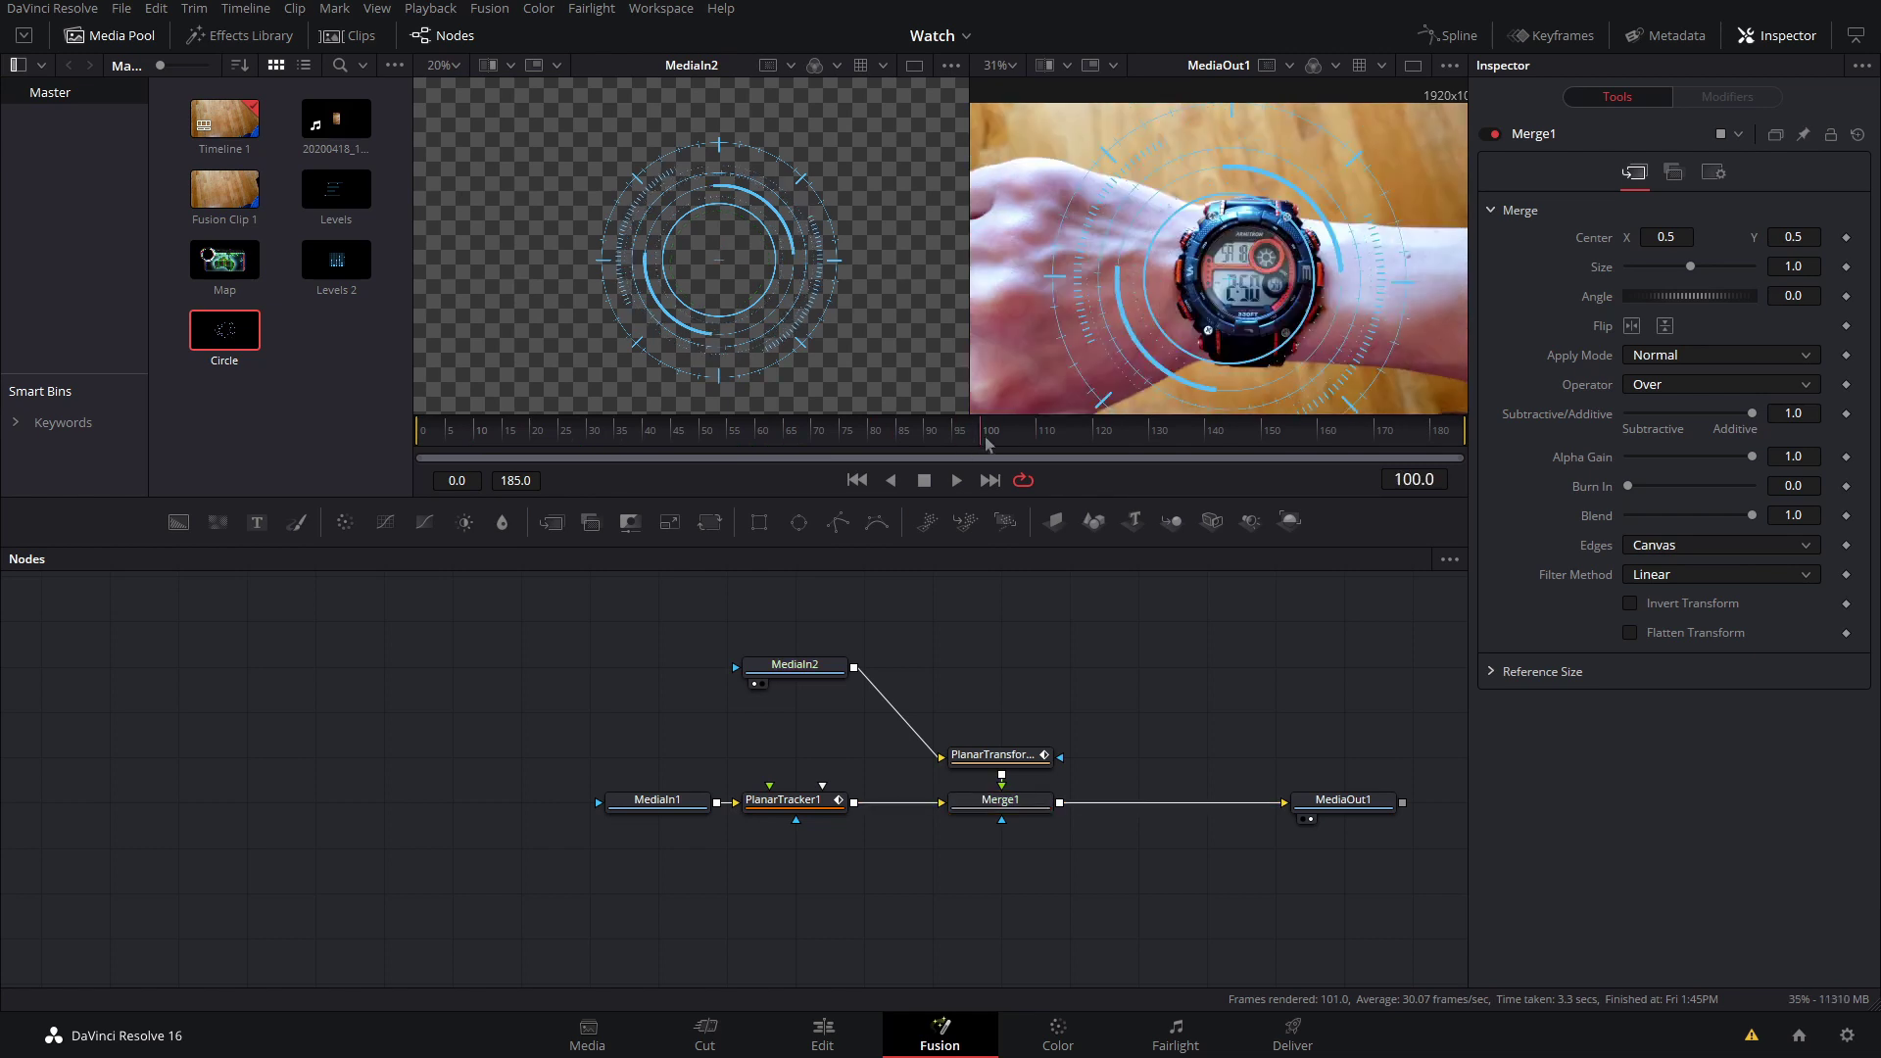
drag(986, 444, 1021, 440)
- Compare the frame sizes of the Circle clip and the watch footage in the first viewer
click(794, 665)
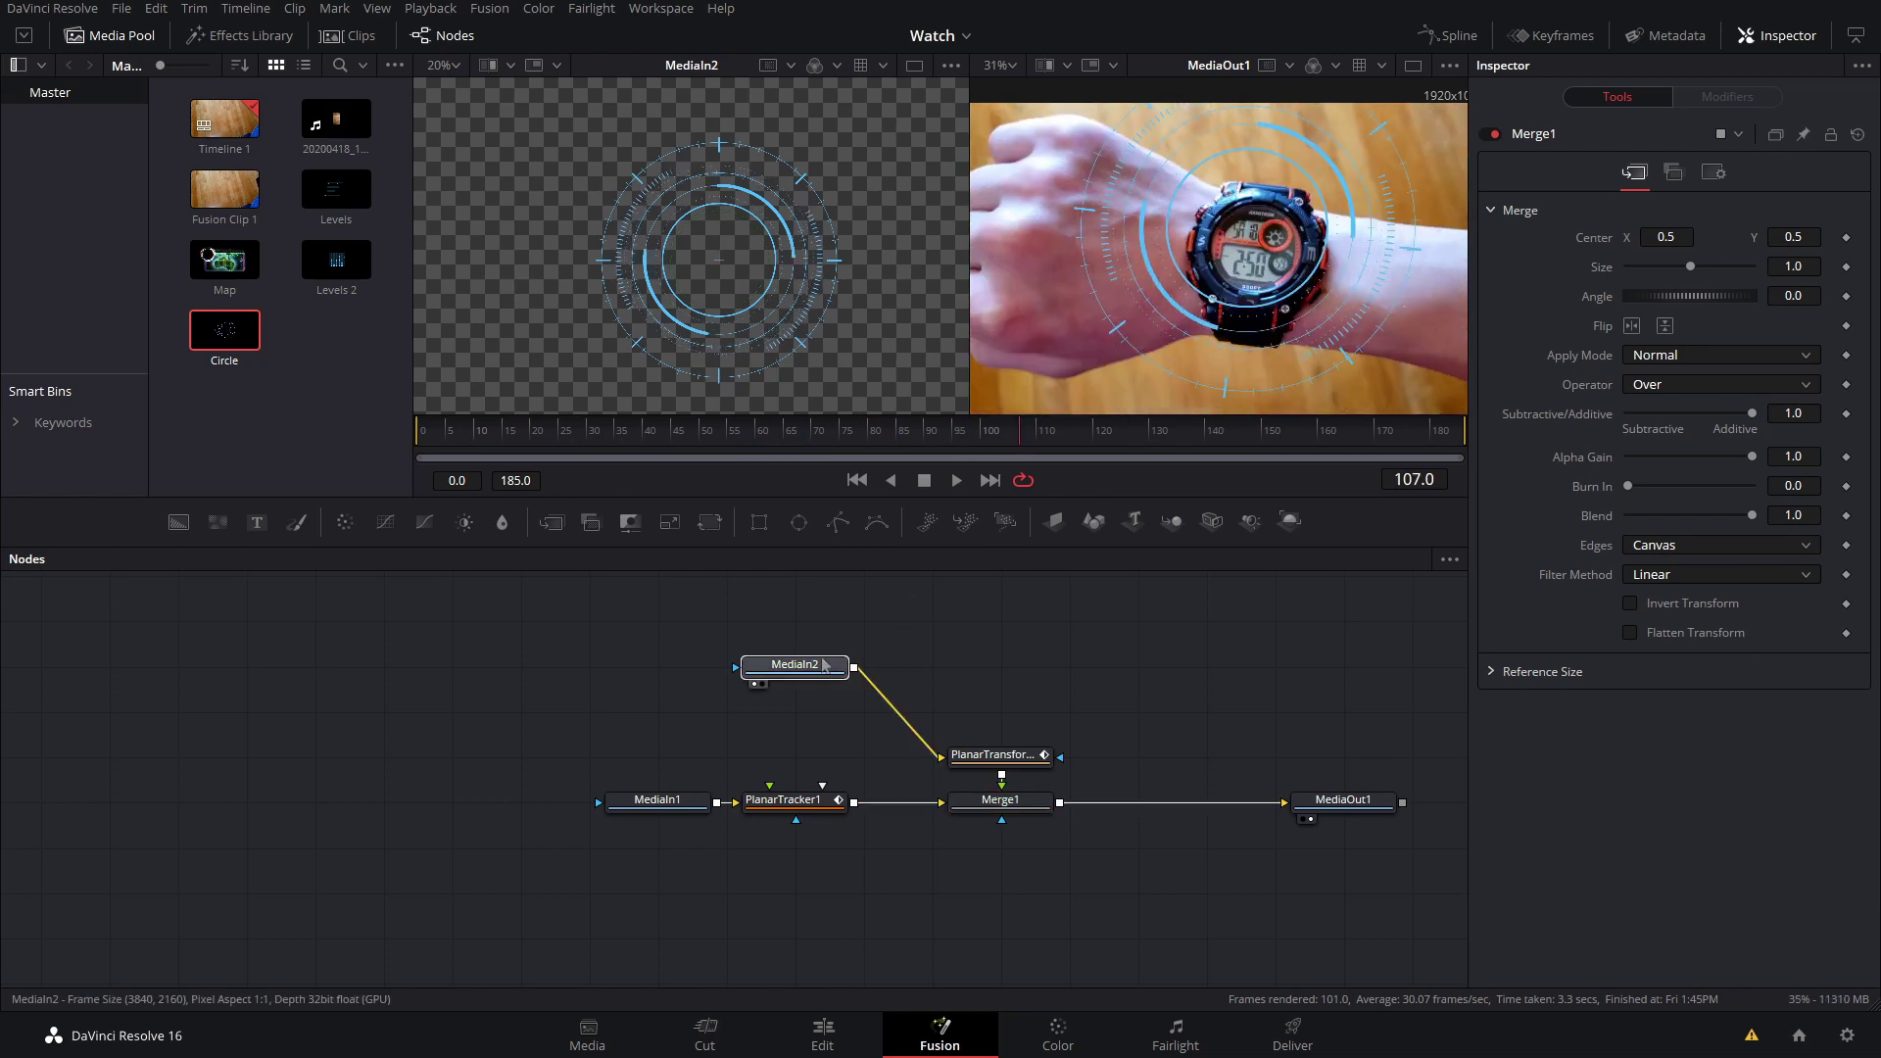
drag(801, 236, 633, 352)
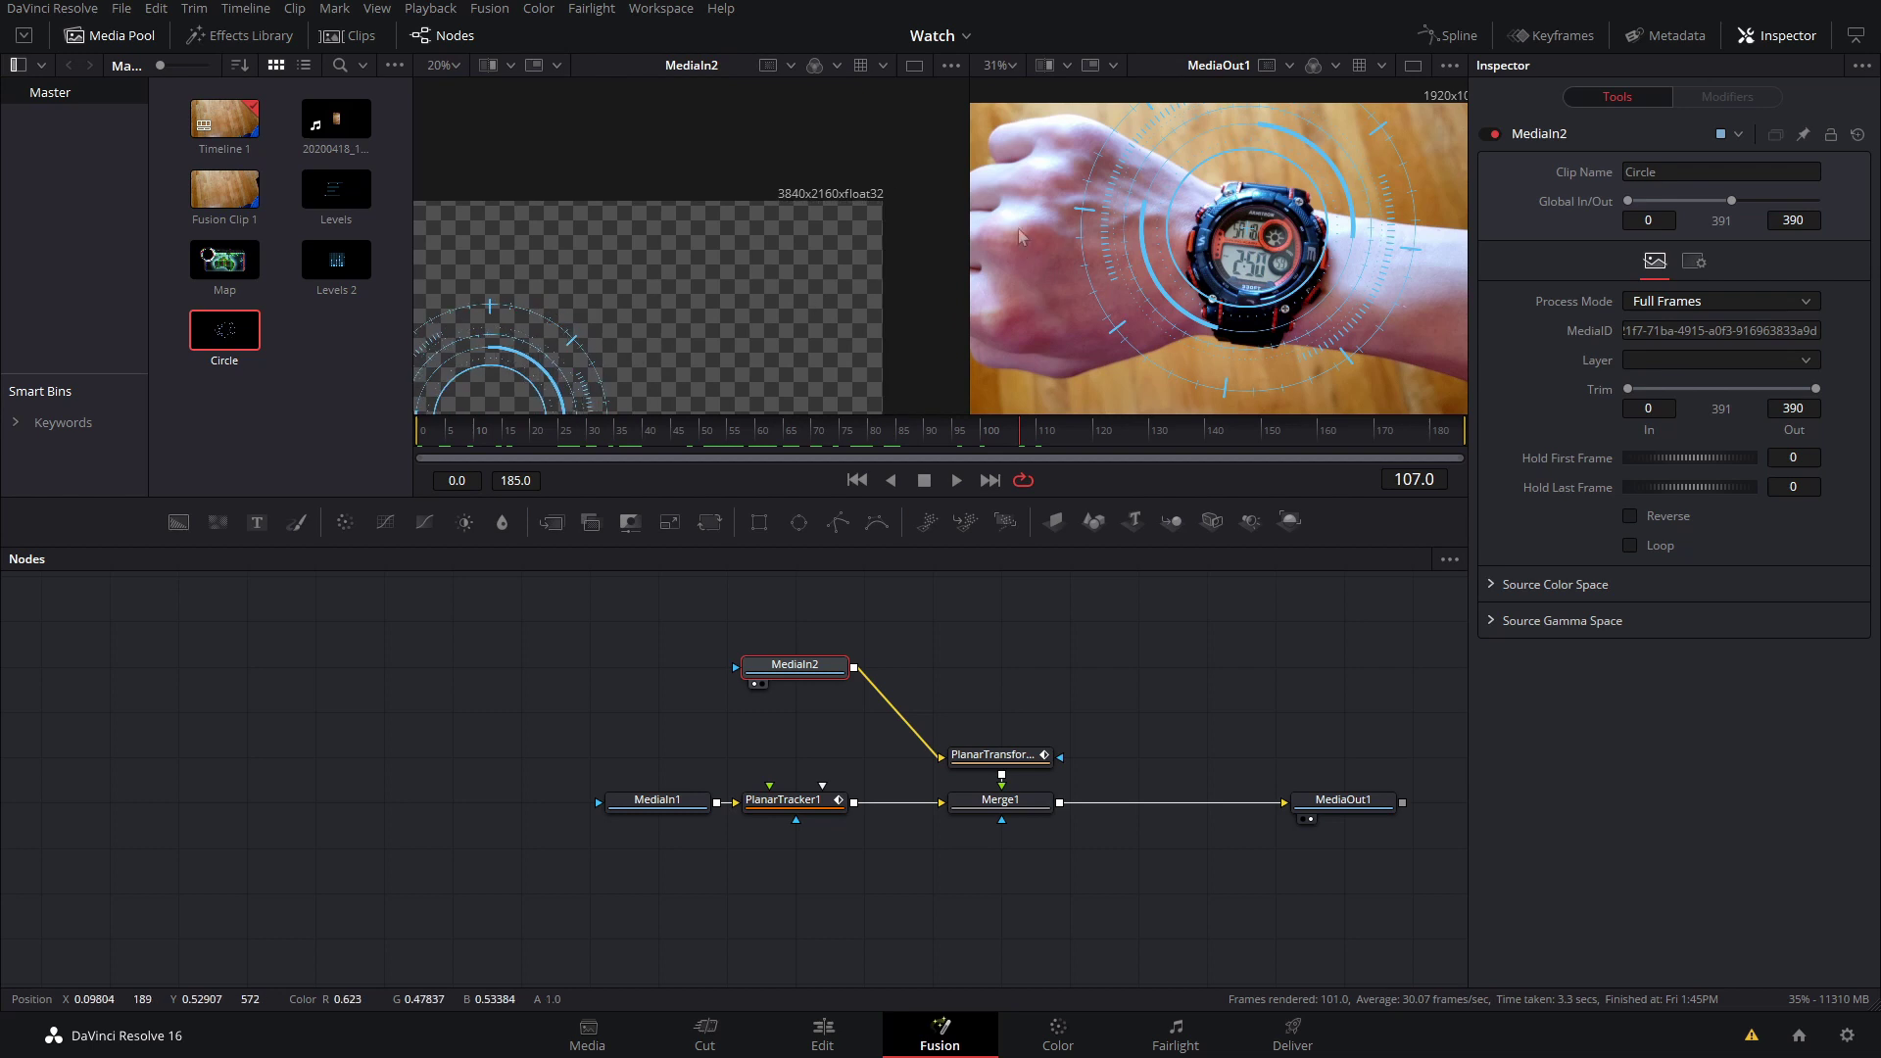
drag(657, 802, 721, 339)
drag(573, 327, 777, 189)
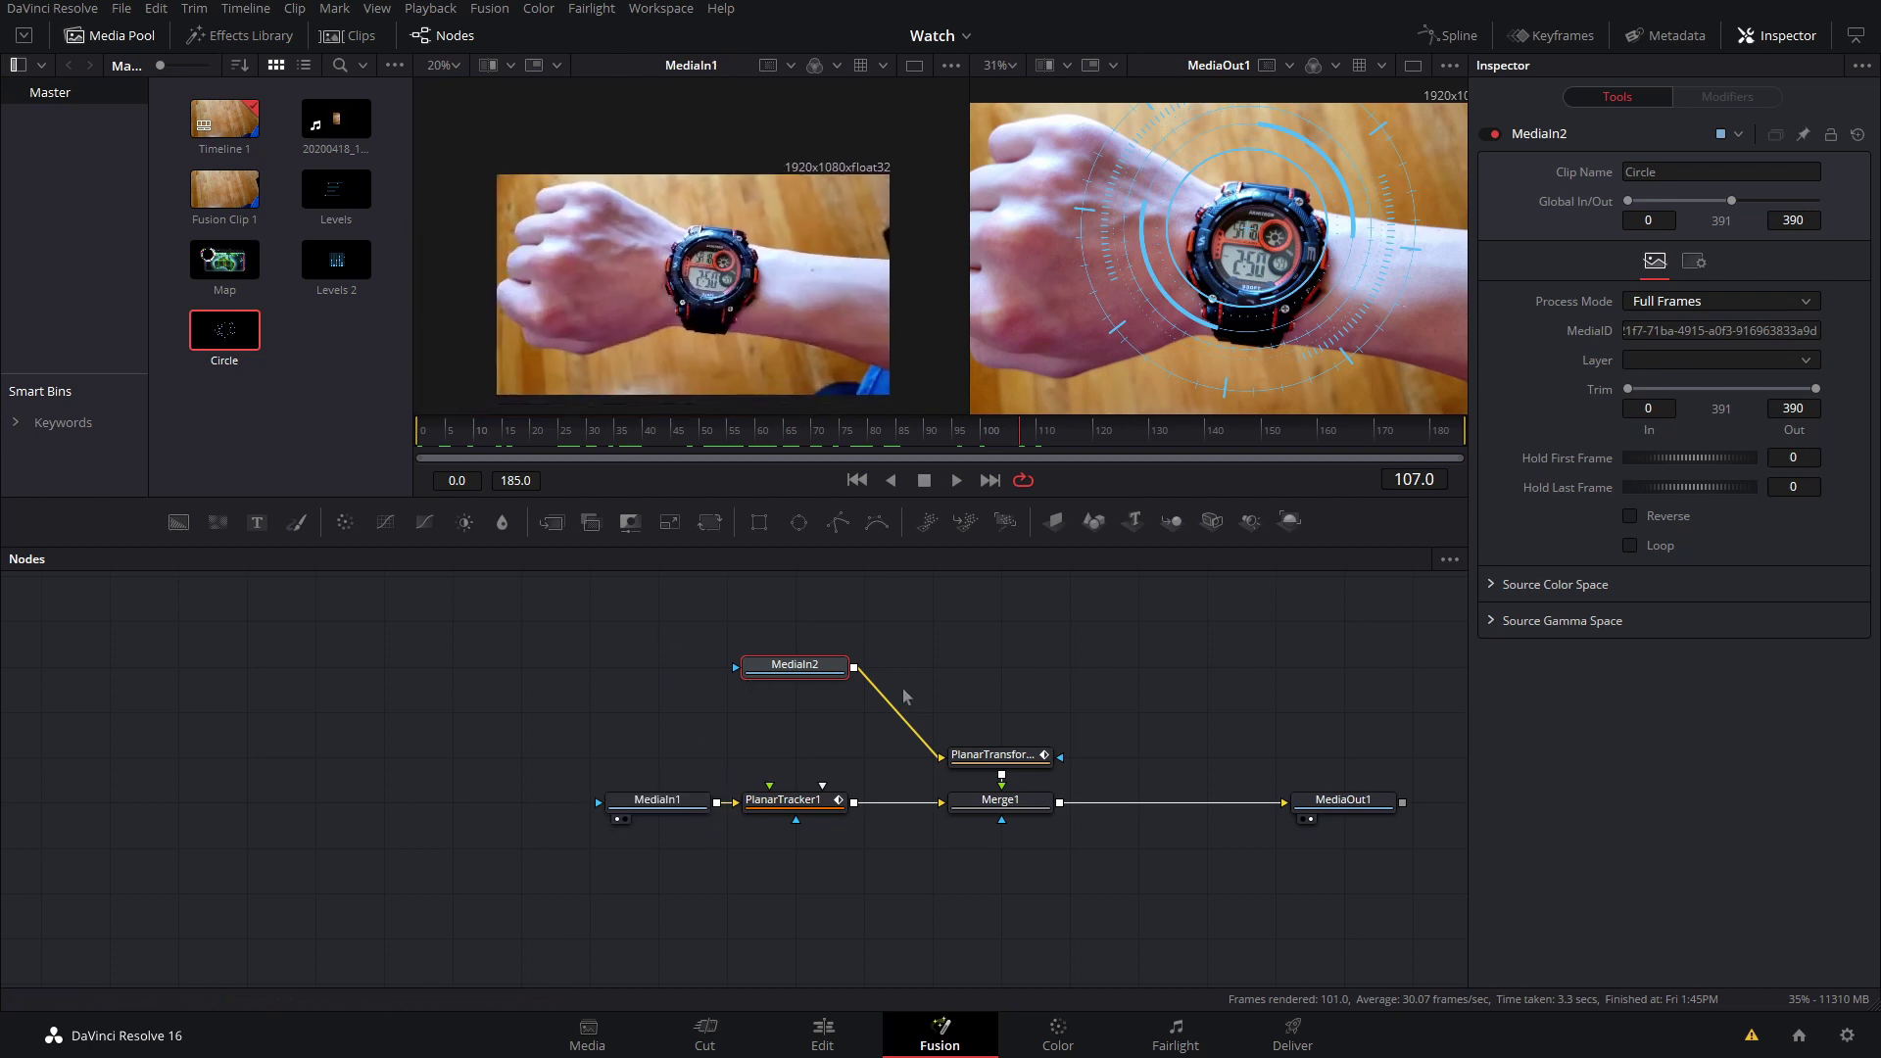
key(1)
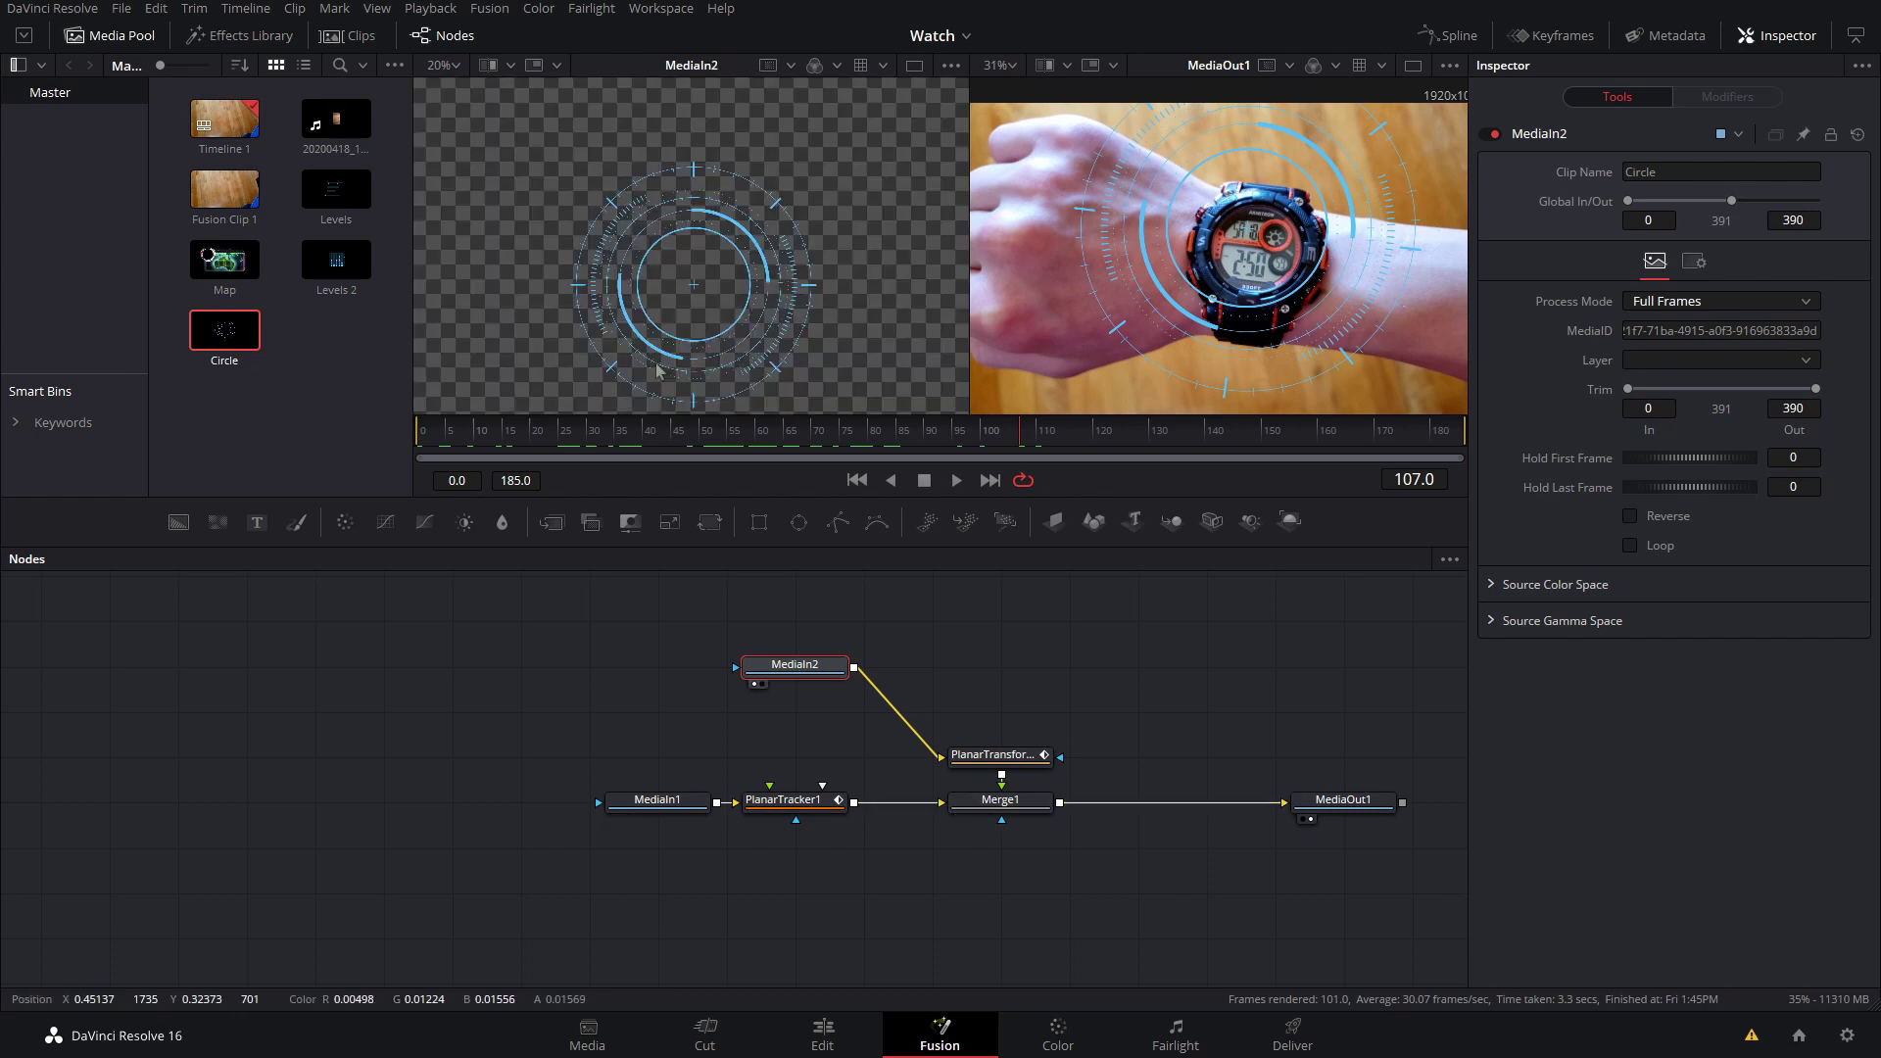
- Add a Background node with alpha 0 and merge the Circle clip over it ahead of the planar transform
drag(795, 666, 662, 649)
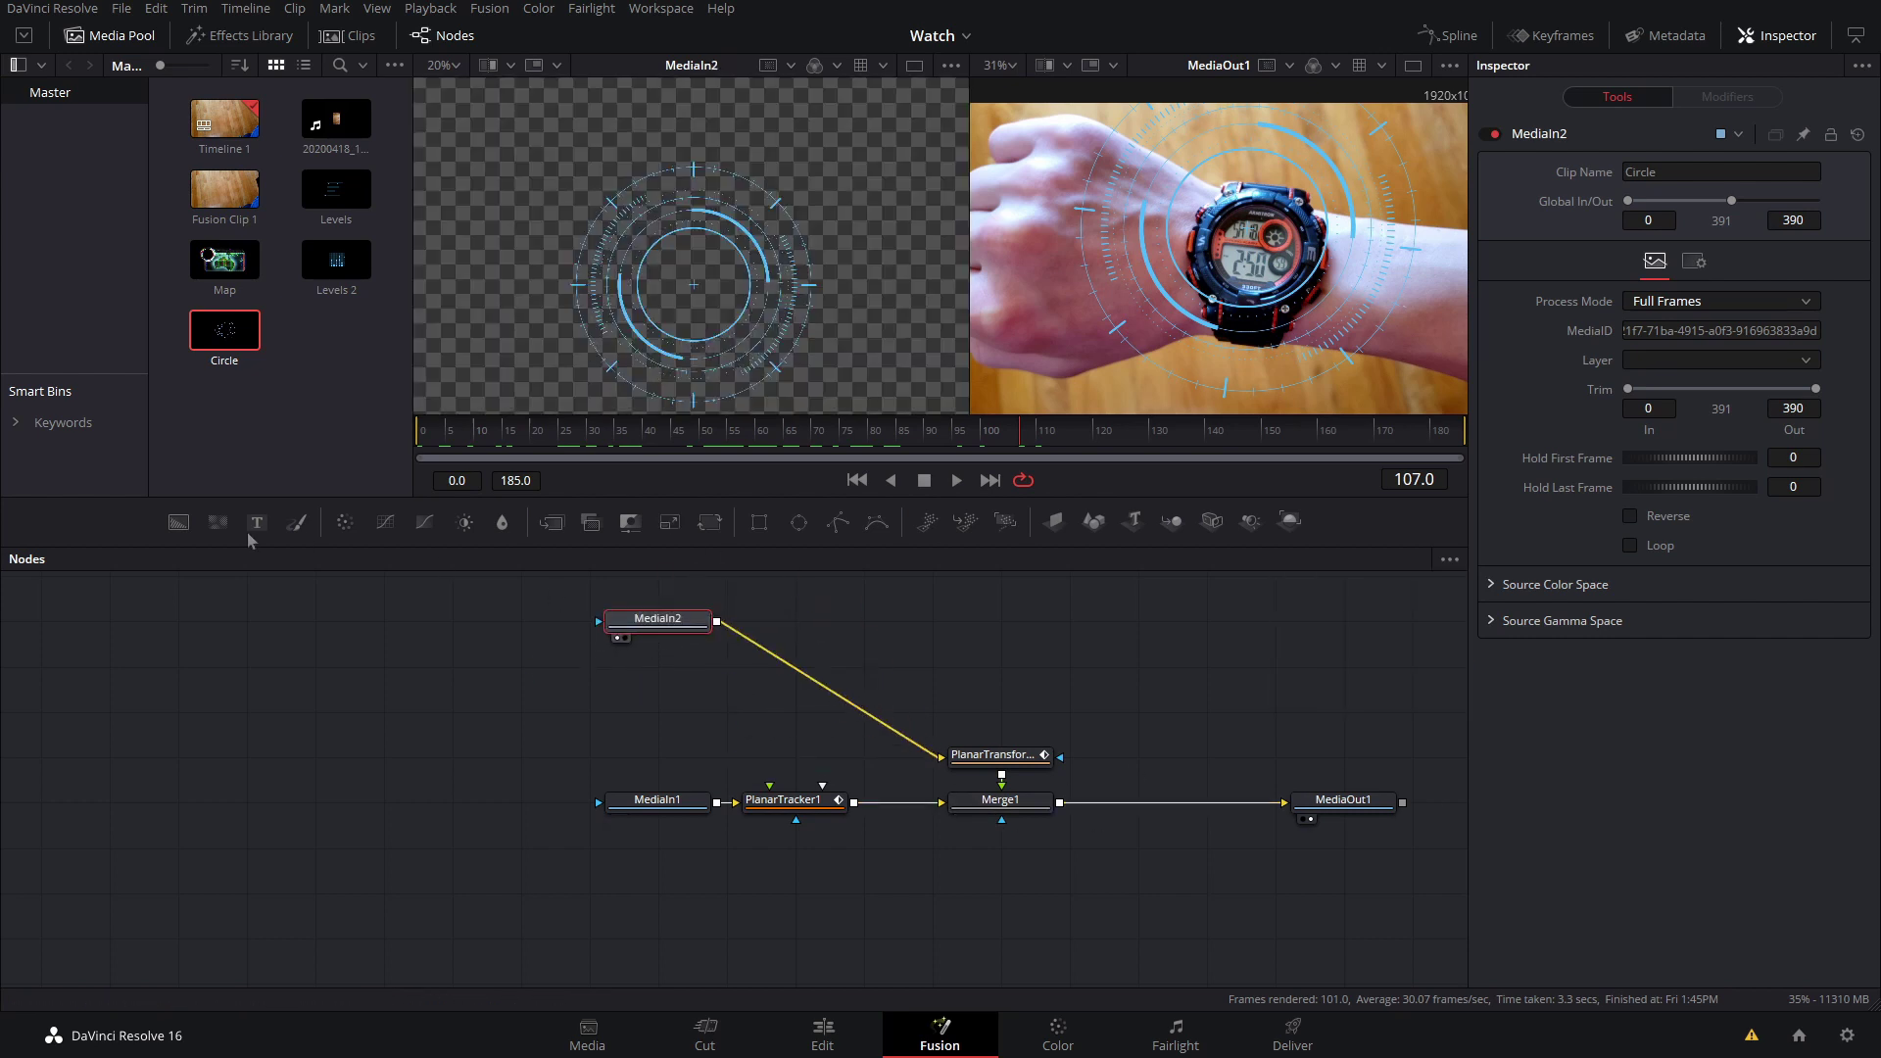
drag(638, 688, 703, 672)
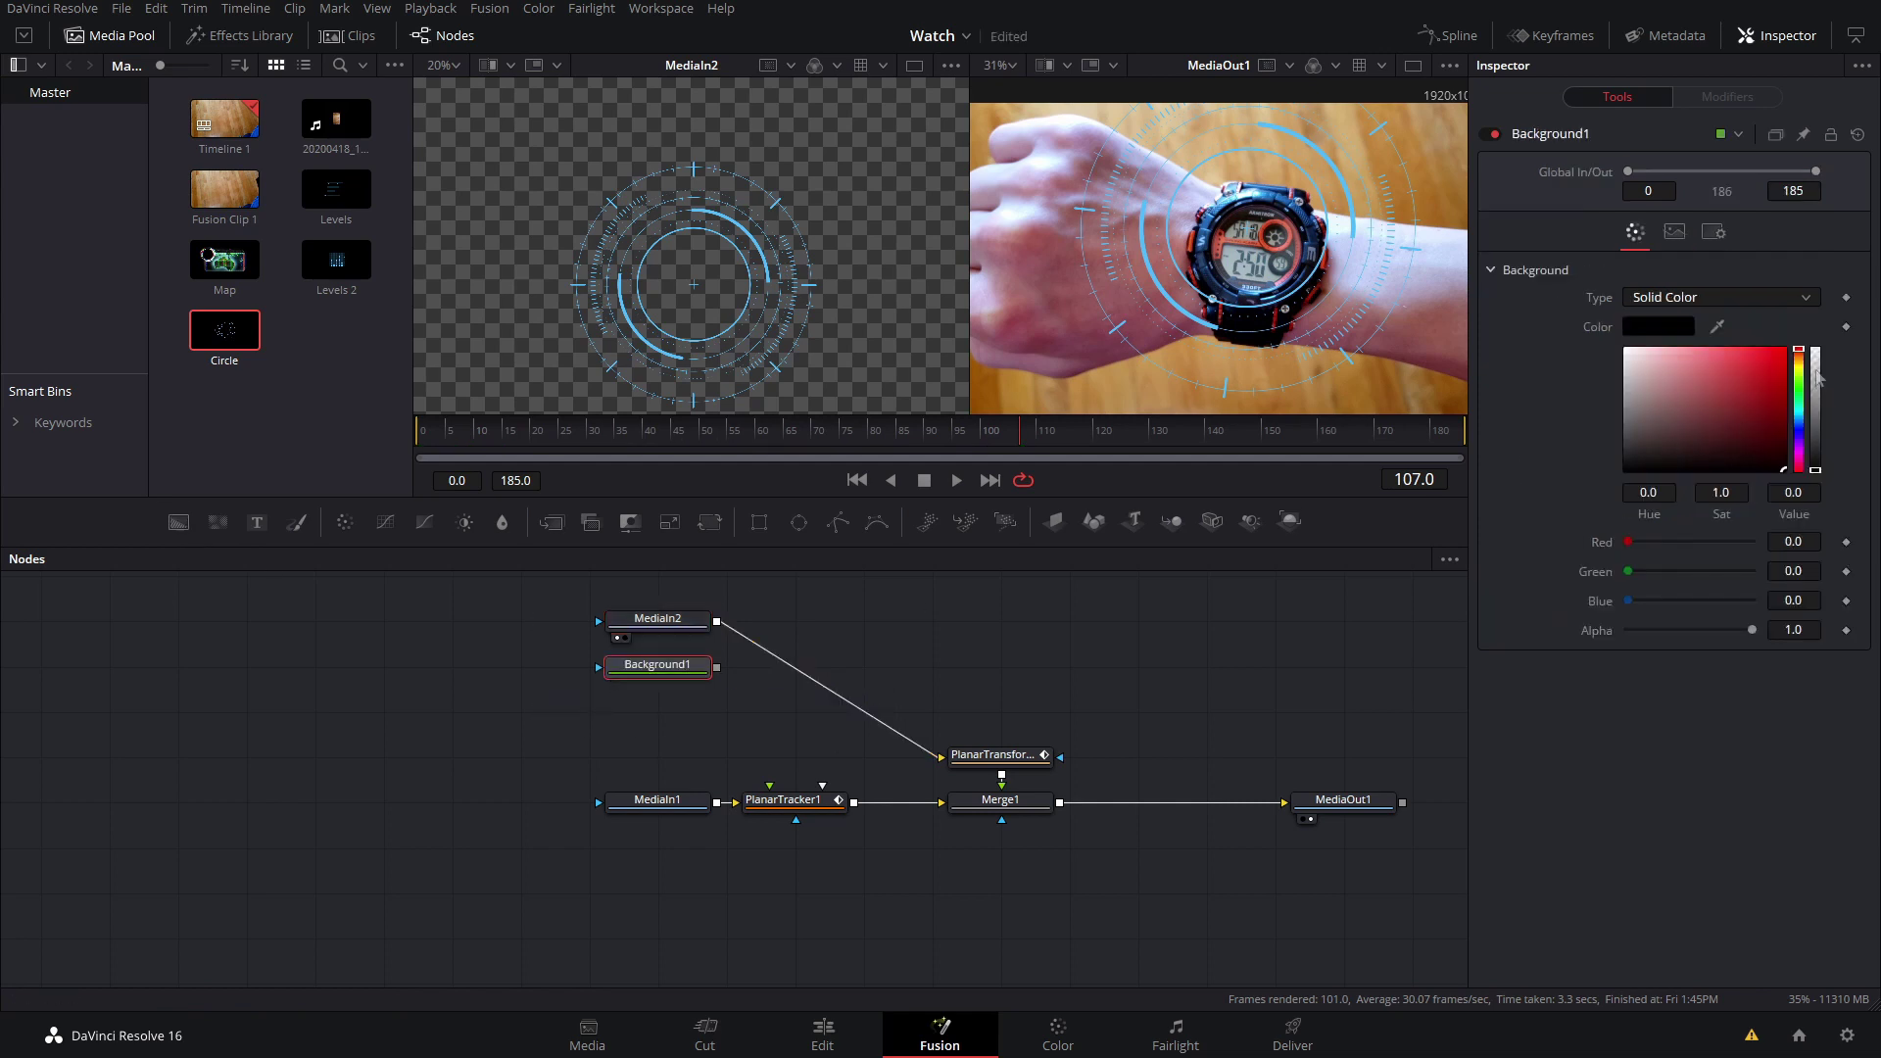
click(1677, 236)
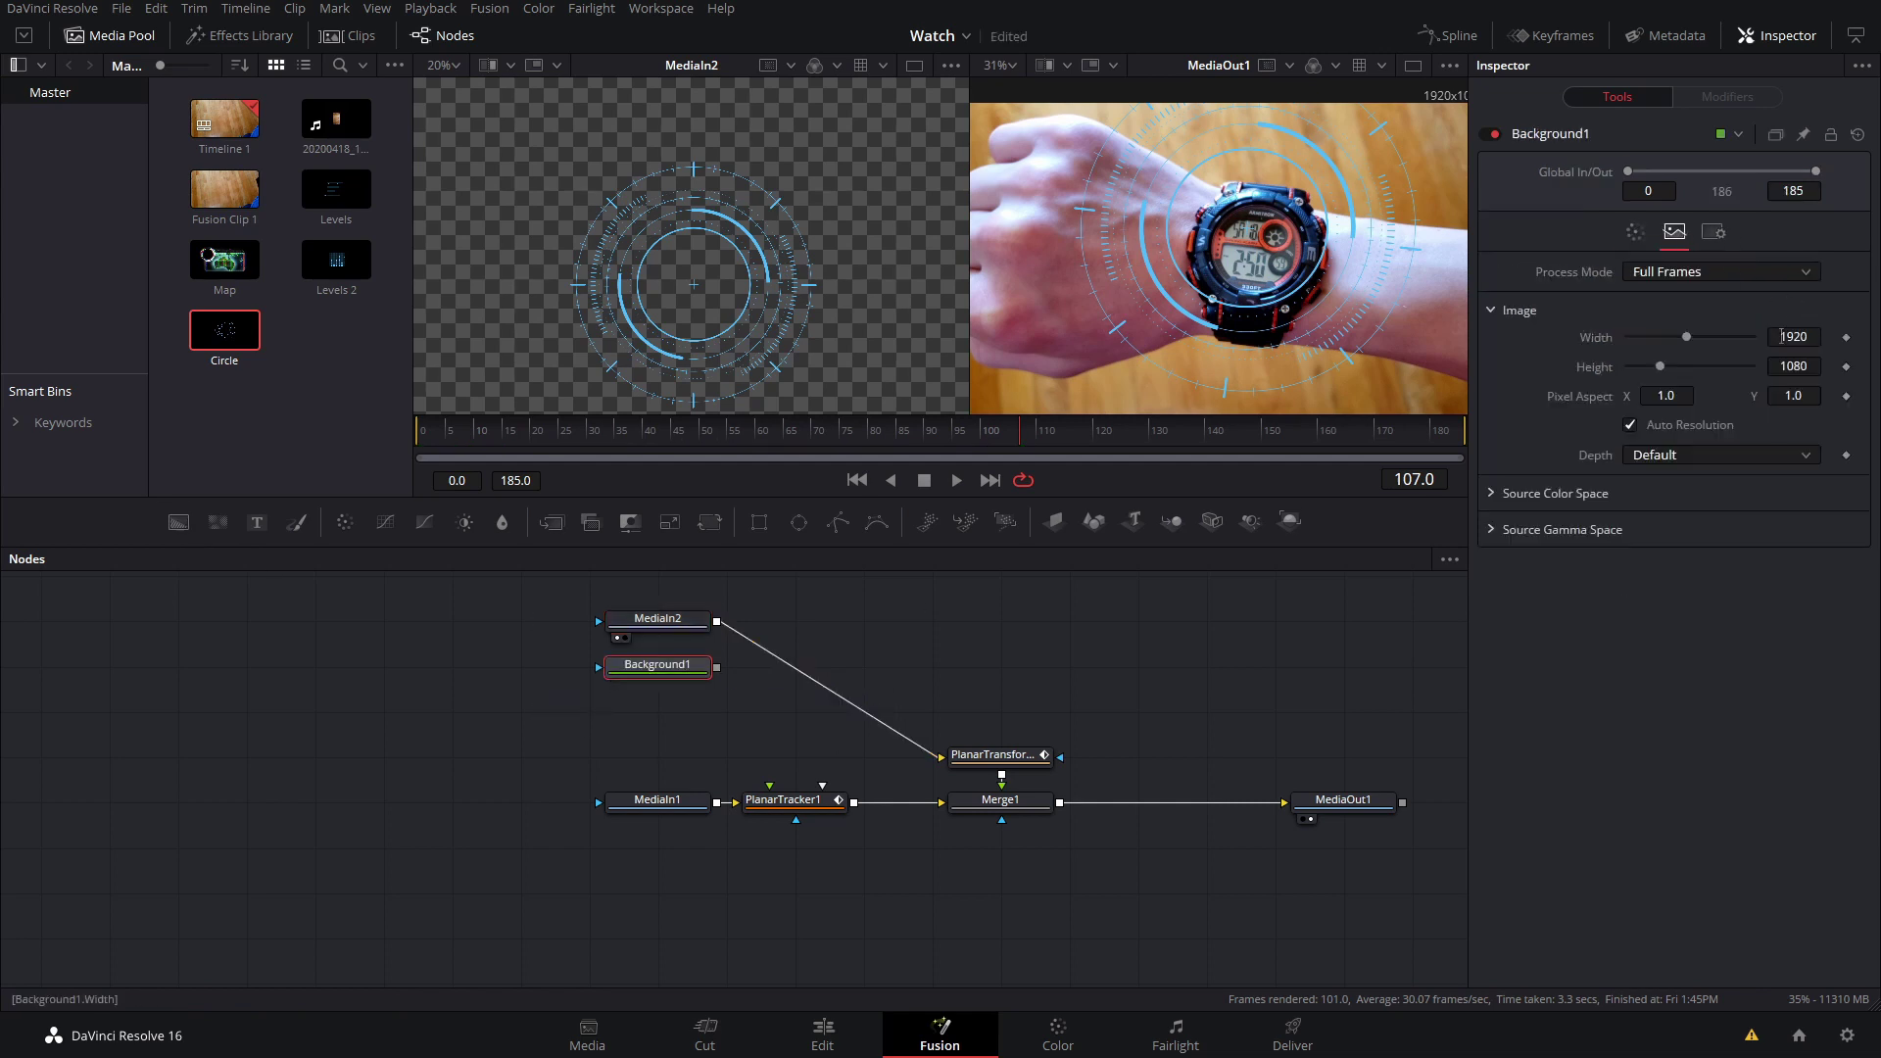
click(1632, 232)
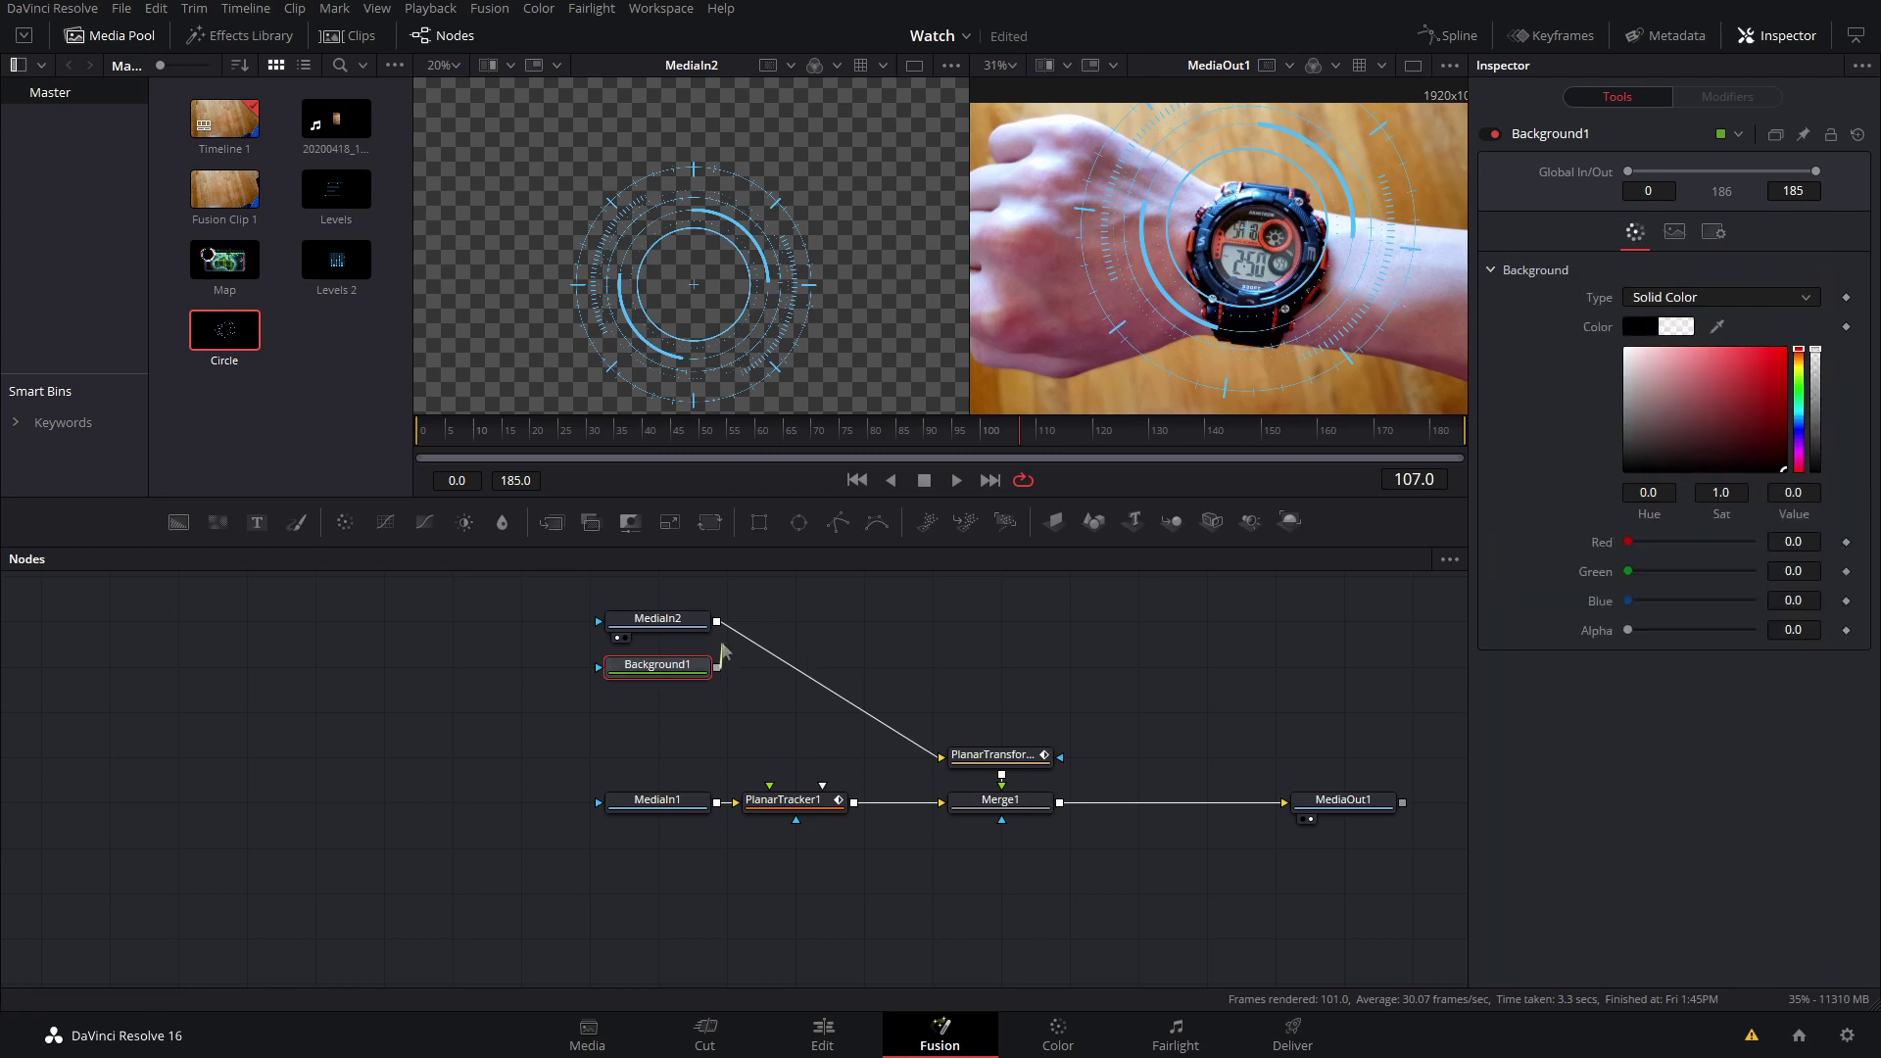
drag(720, 668, 727, 633)
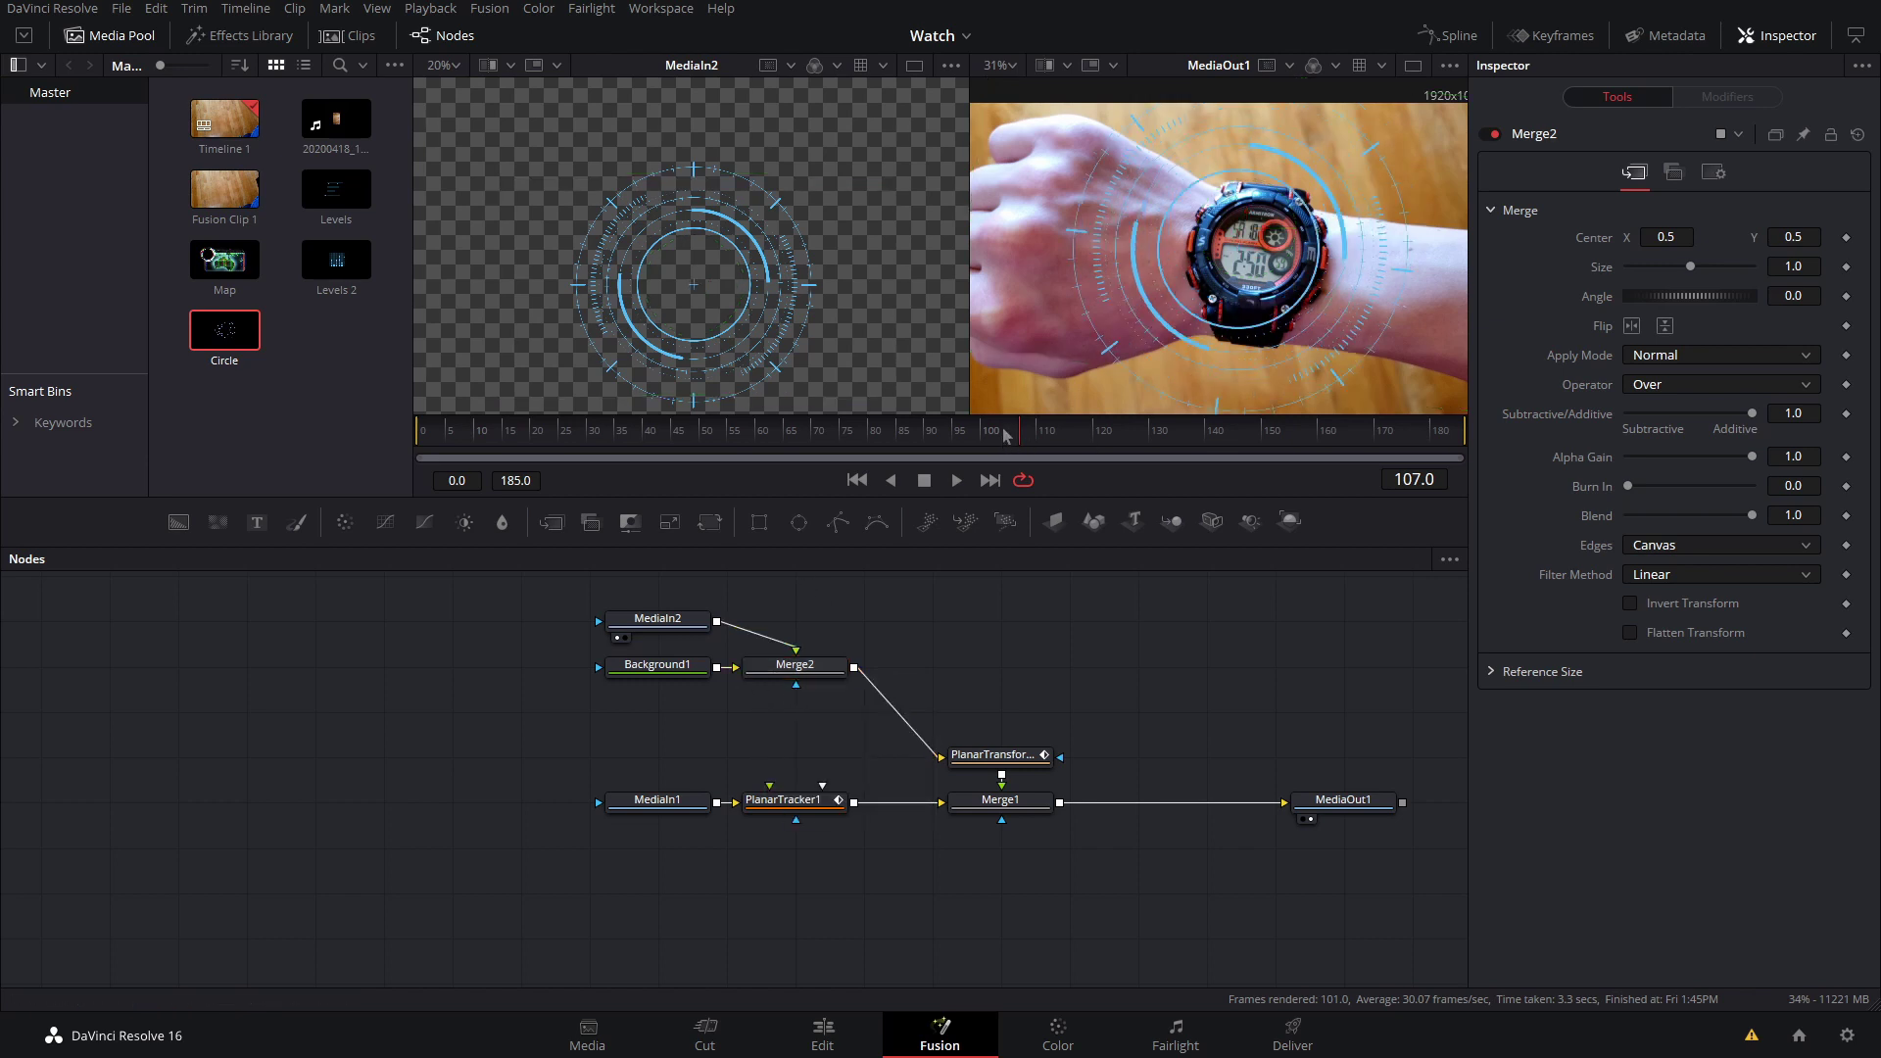
- Go to frame 96 and show the Merge2 output in the first viewer
drag(200, 433, 963, 427)
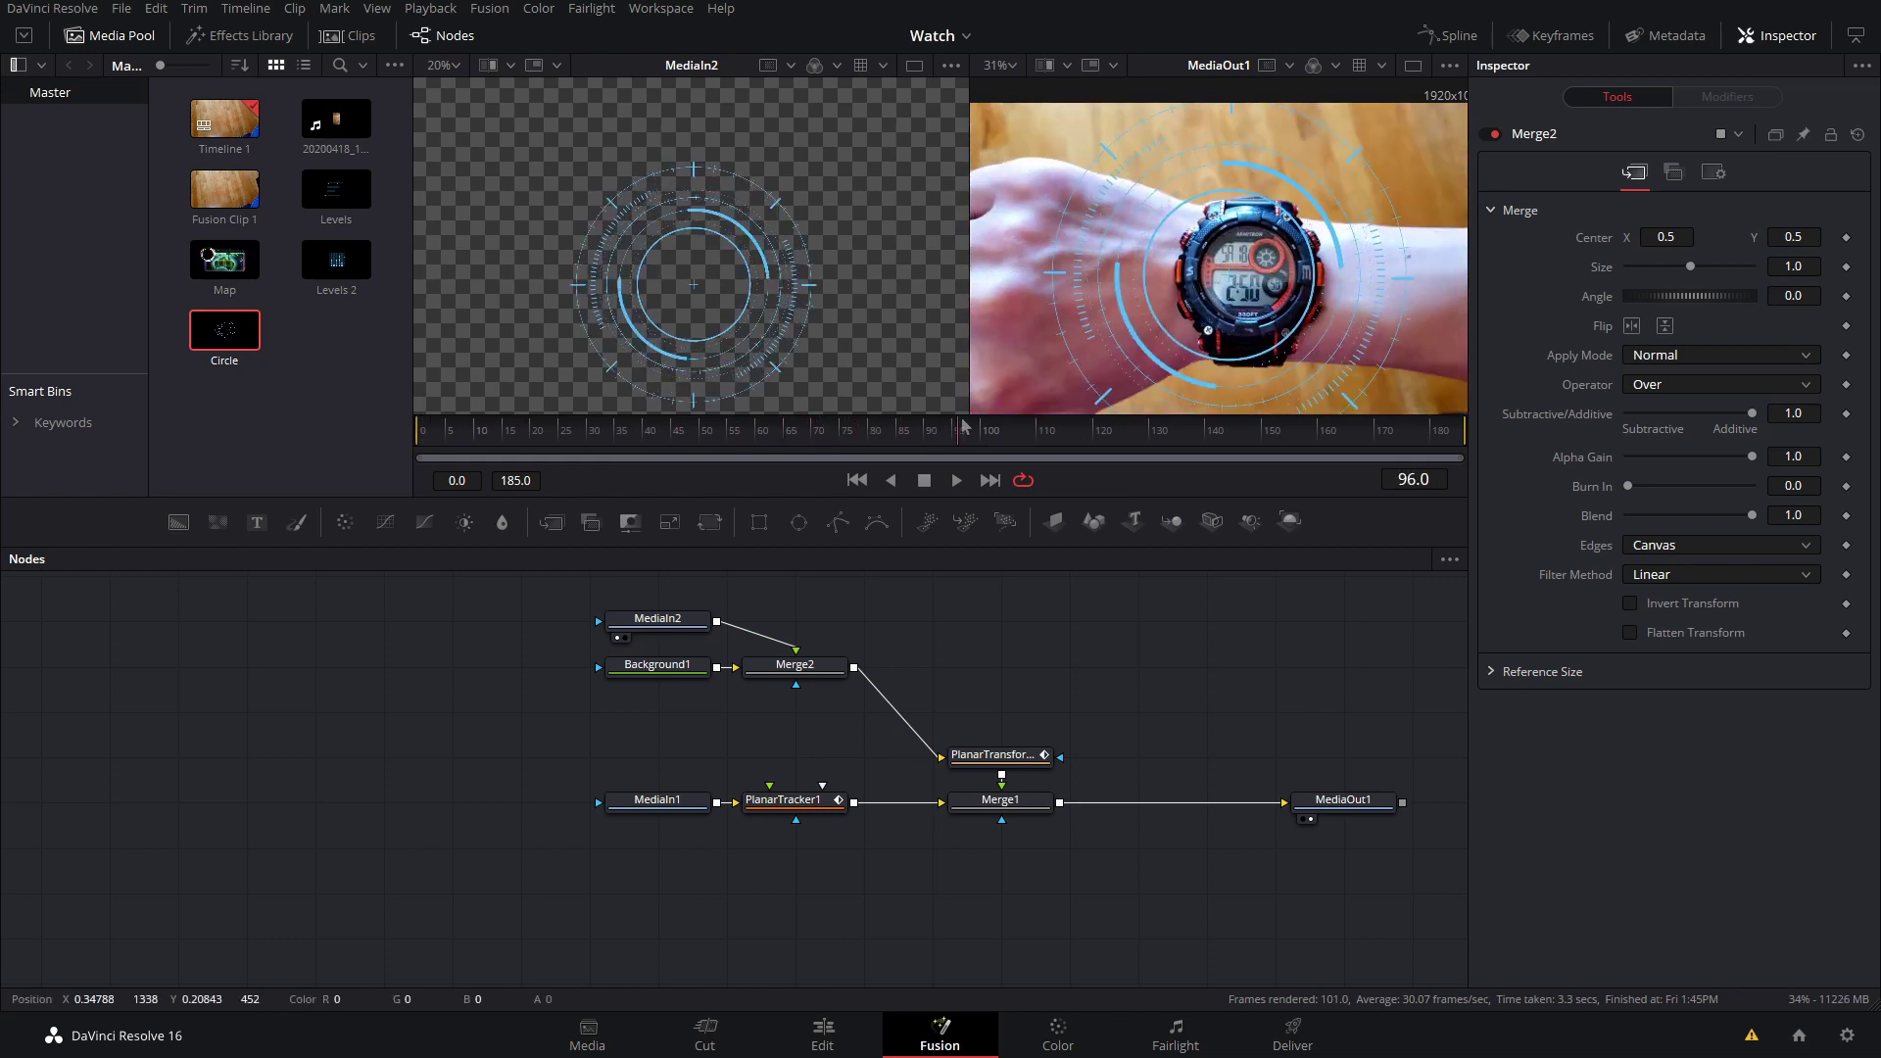
drag(789, 665, 804, 96)
scroll(753, 320, down, 2)
scroll(753, 319, up, 3)
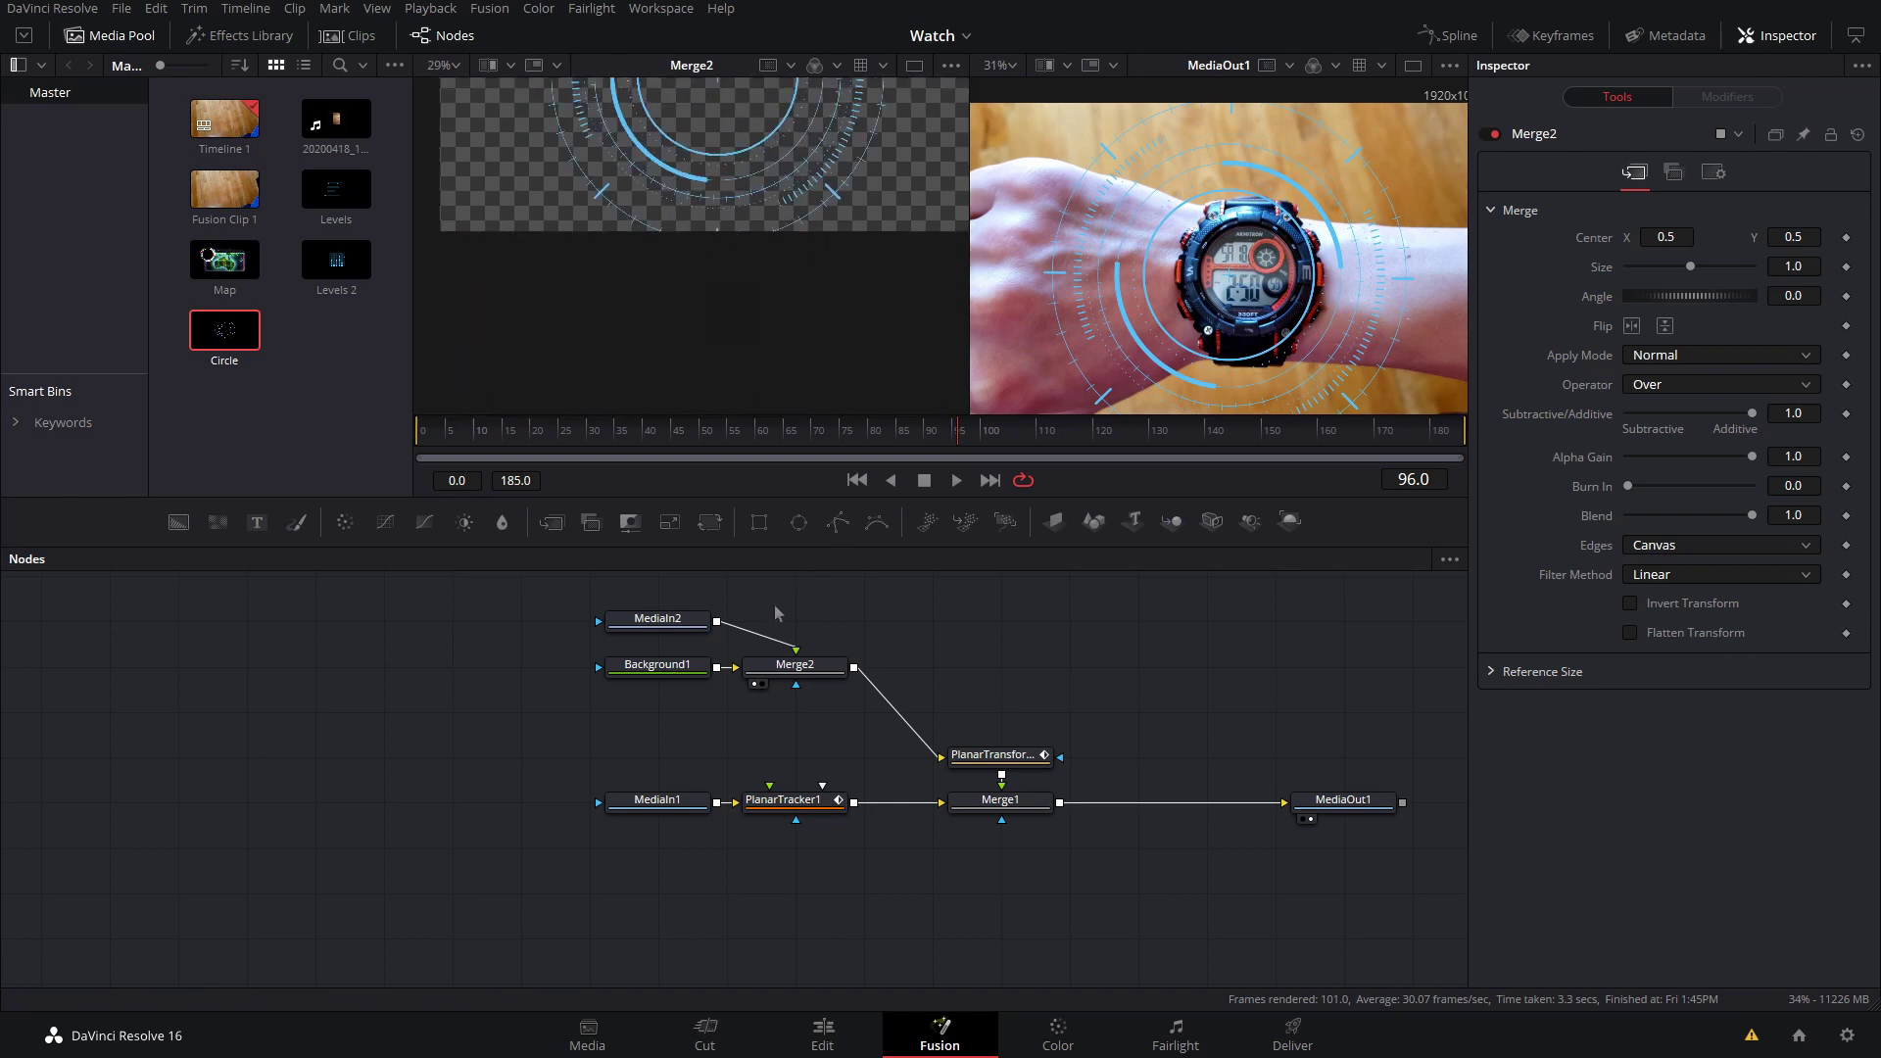
- Add a Transform node between the Circle clip and Merge2, scale the circle to 0.879, and play back the result
click(696, 623)
key(shift+space)
text(trans)
key(Return)
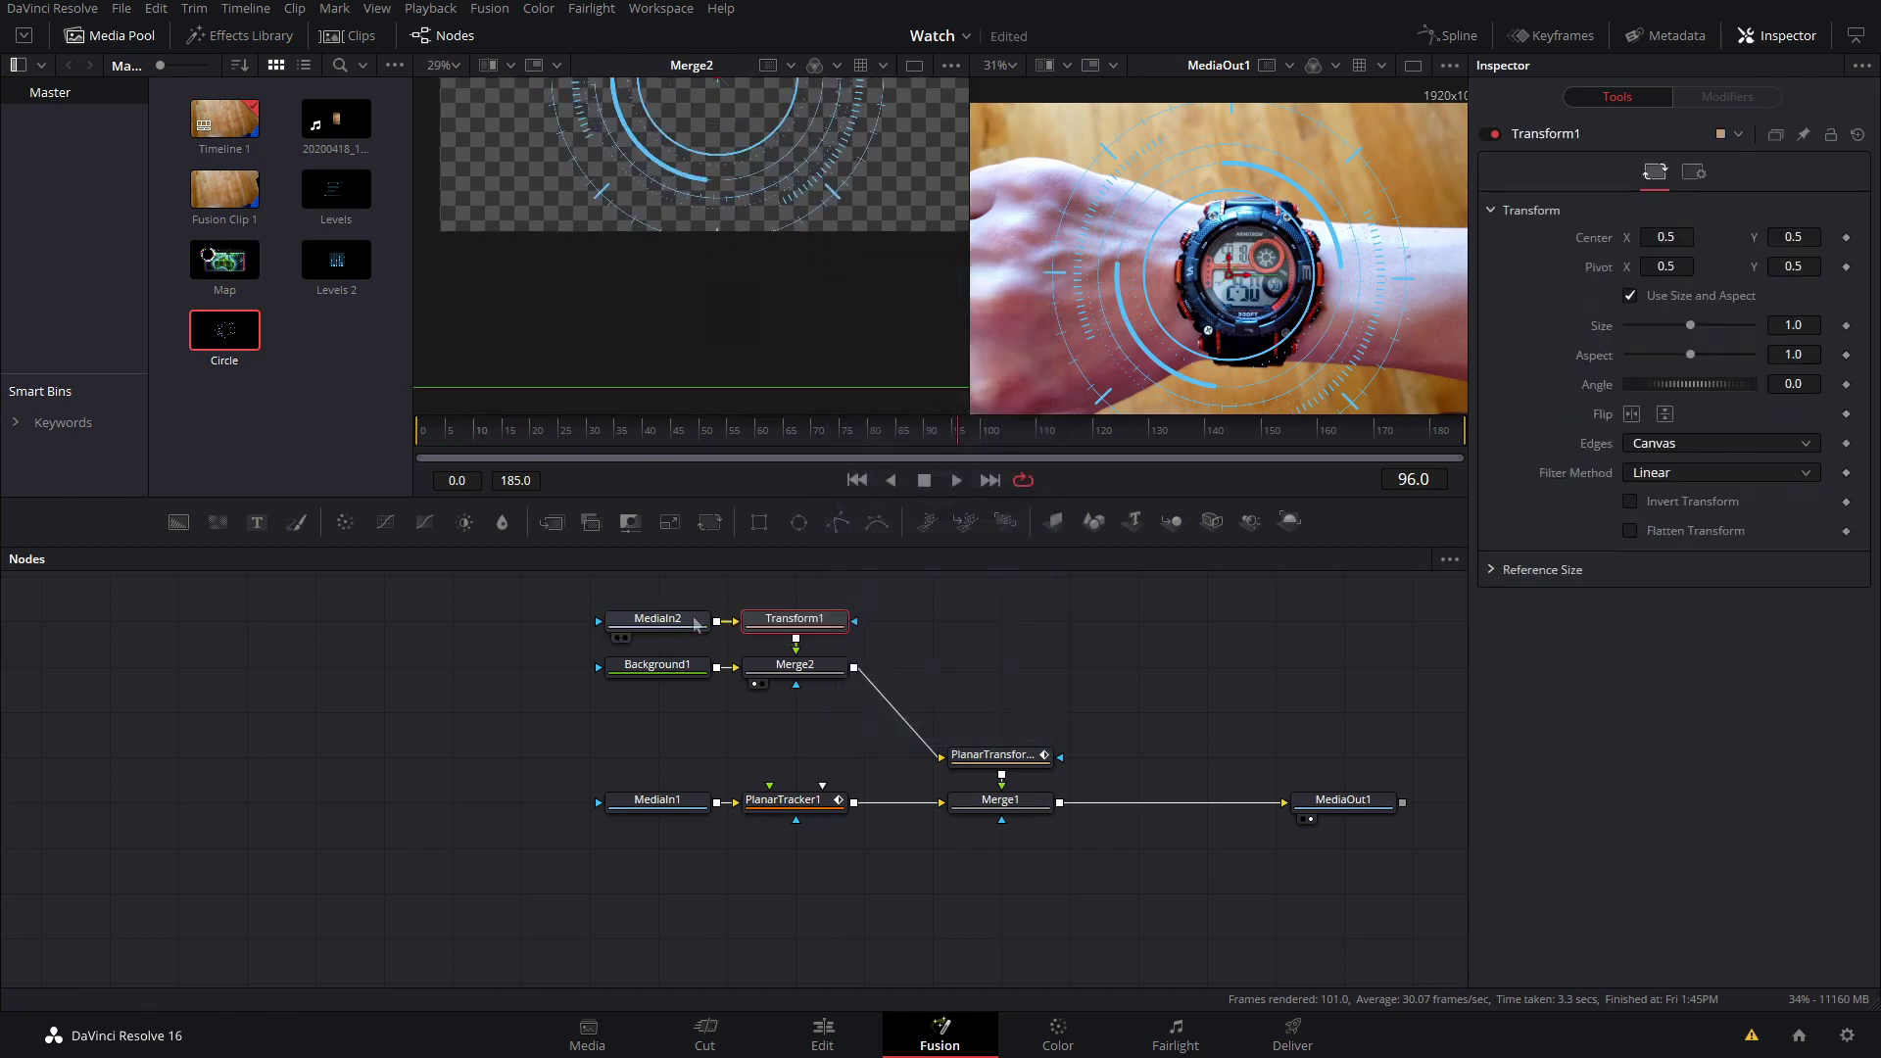
scroll(751, 249, down, 4)
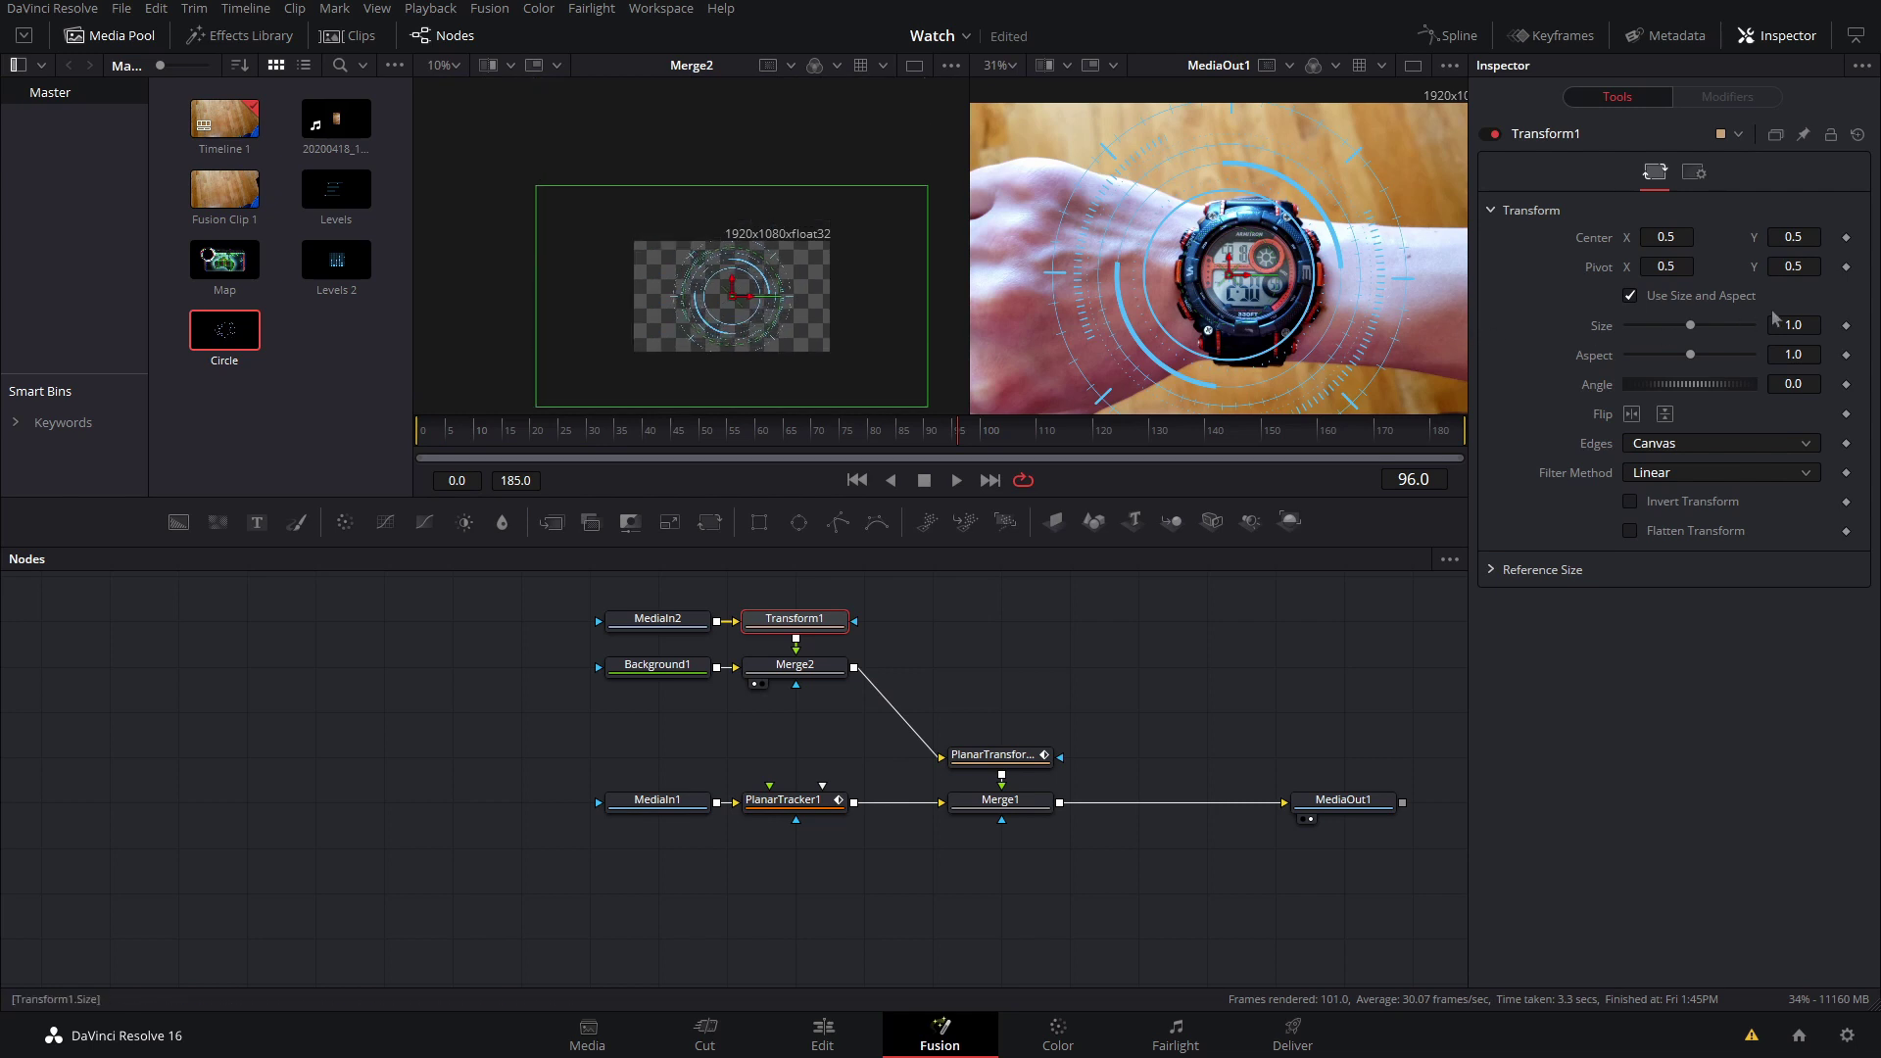
drag(1690, 326, 1656, 315)
scroll(745, 304, up, 6)
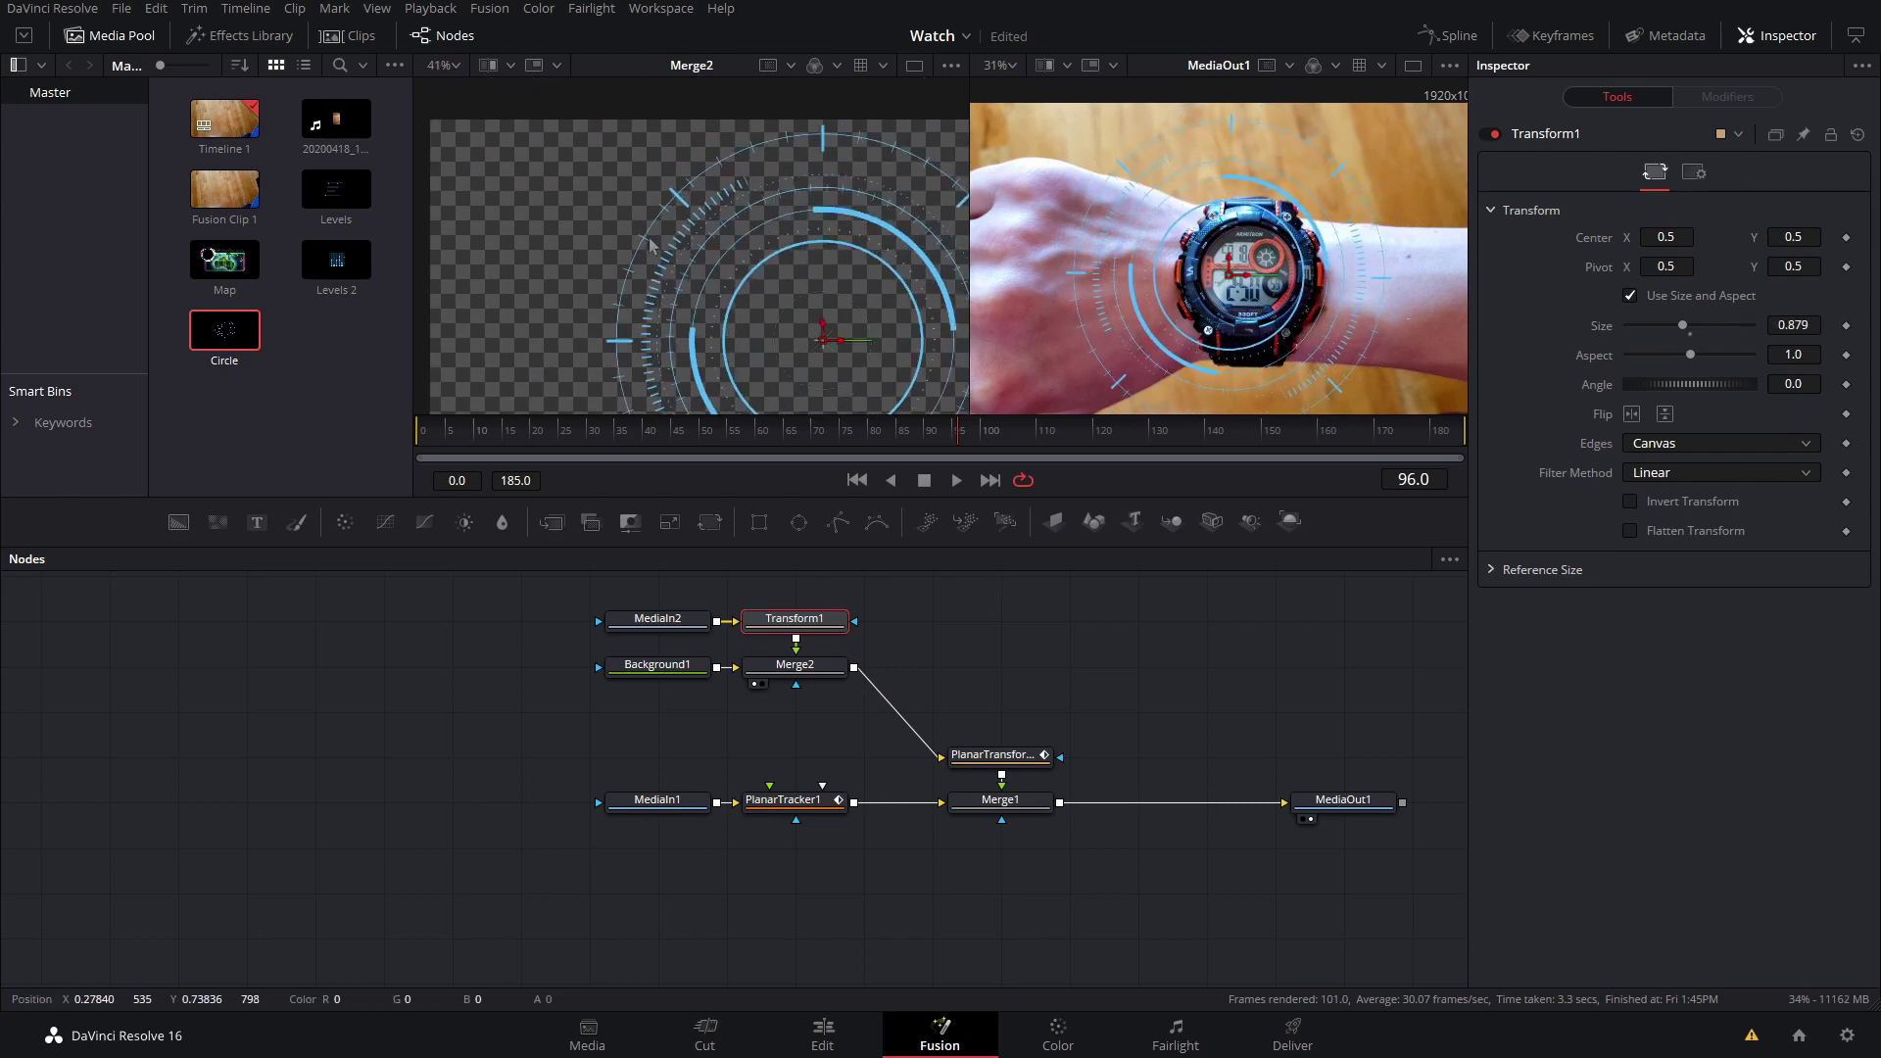
drag(520, 126, 551, 84)
key(space)
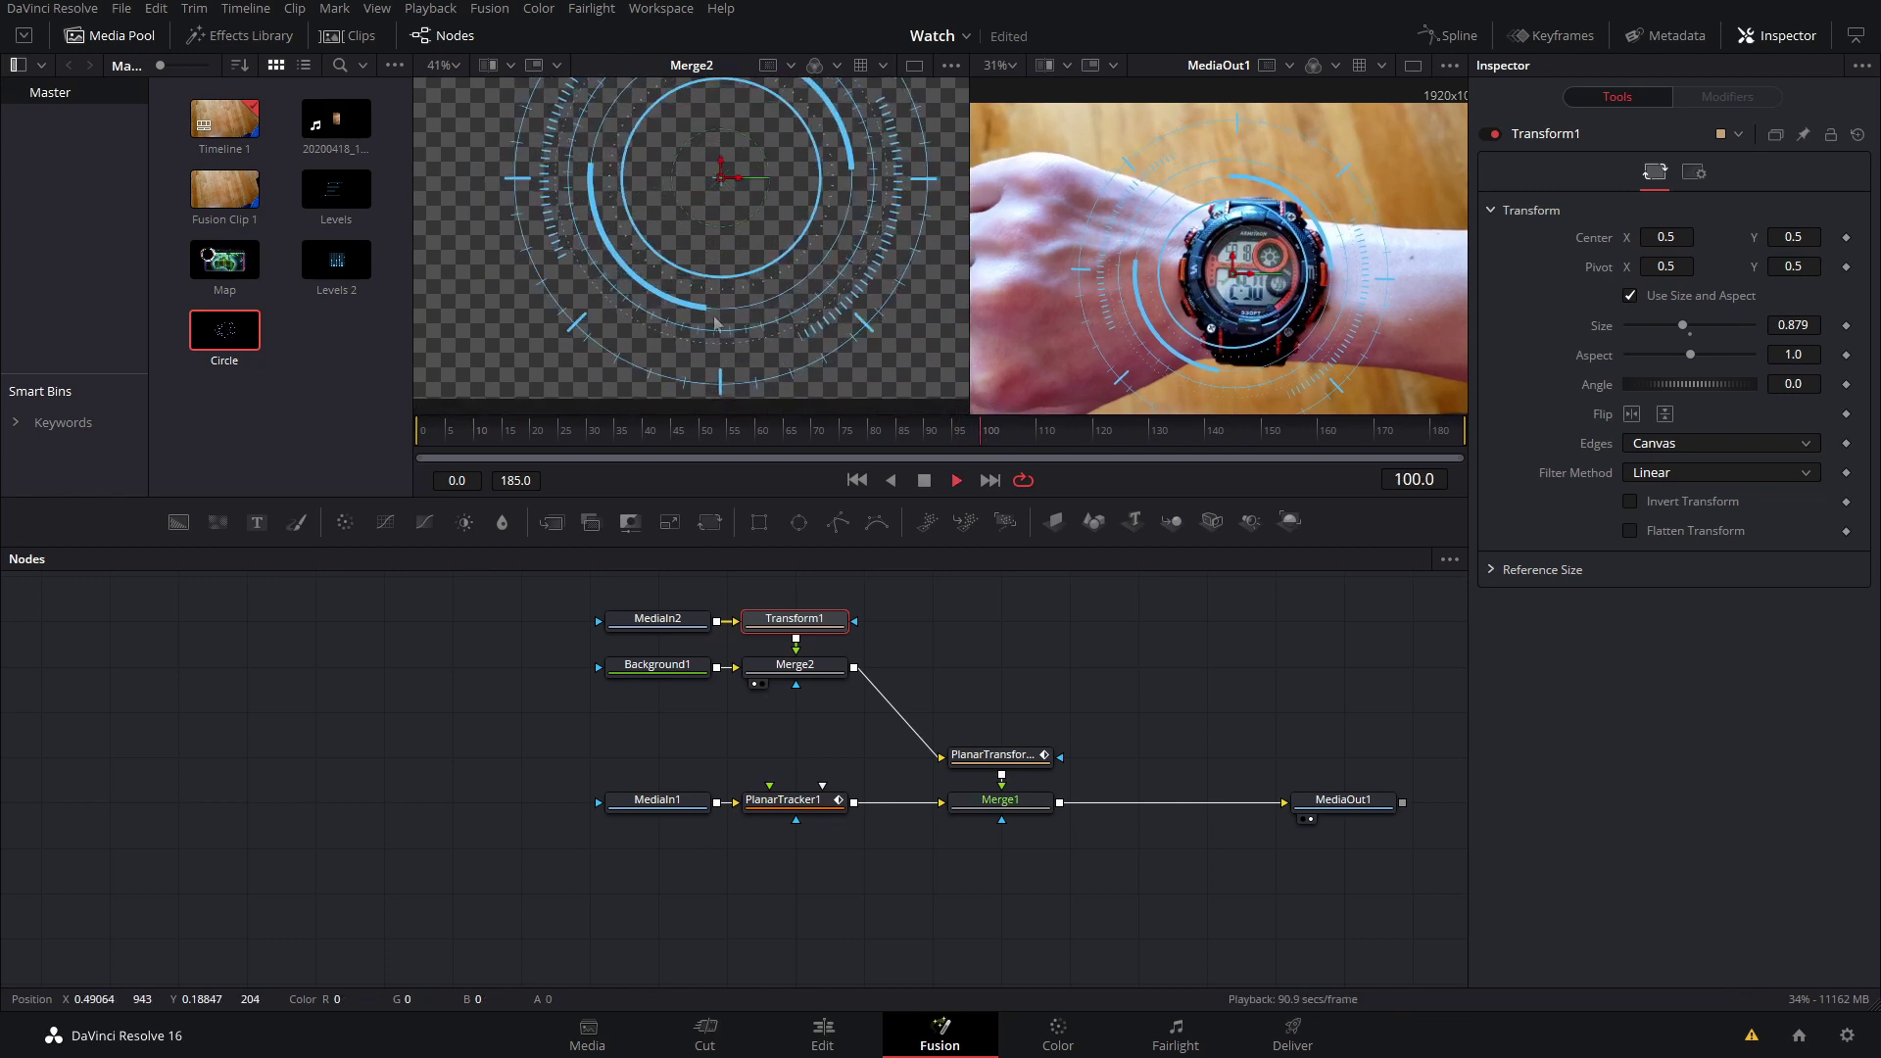
- Insert a second Transform node between Merge2 and the planar transform
click(819, 667)
key(shift+space)
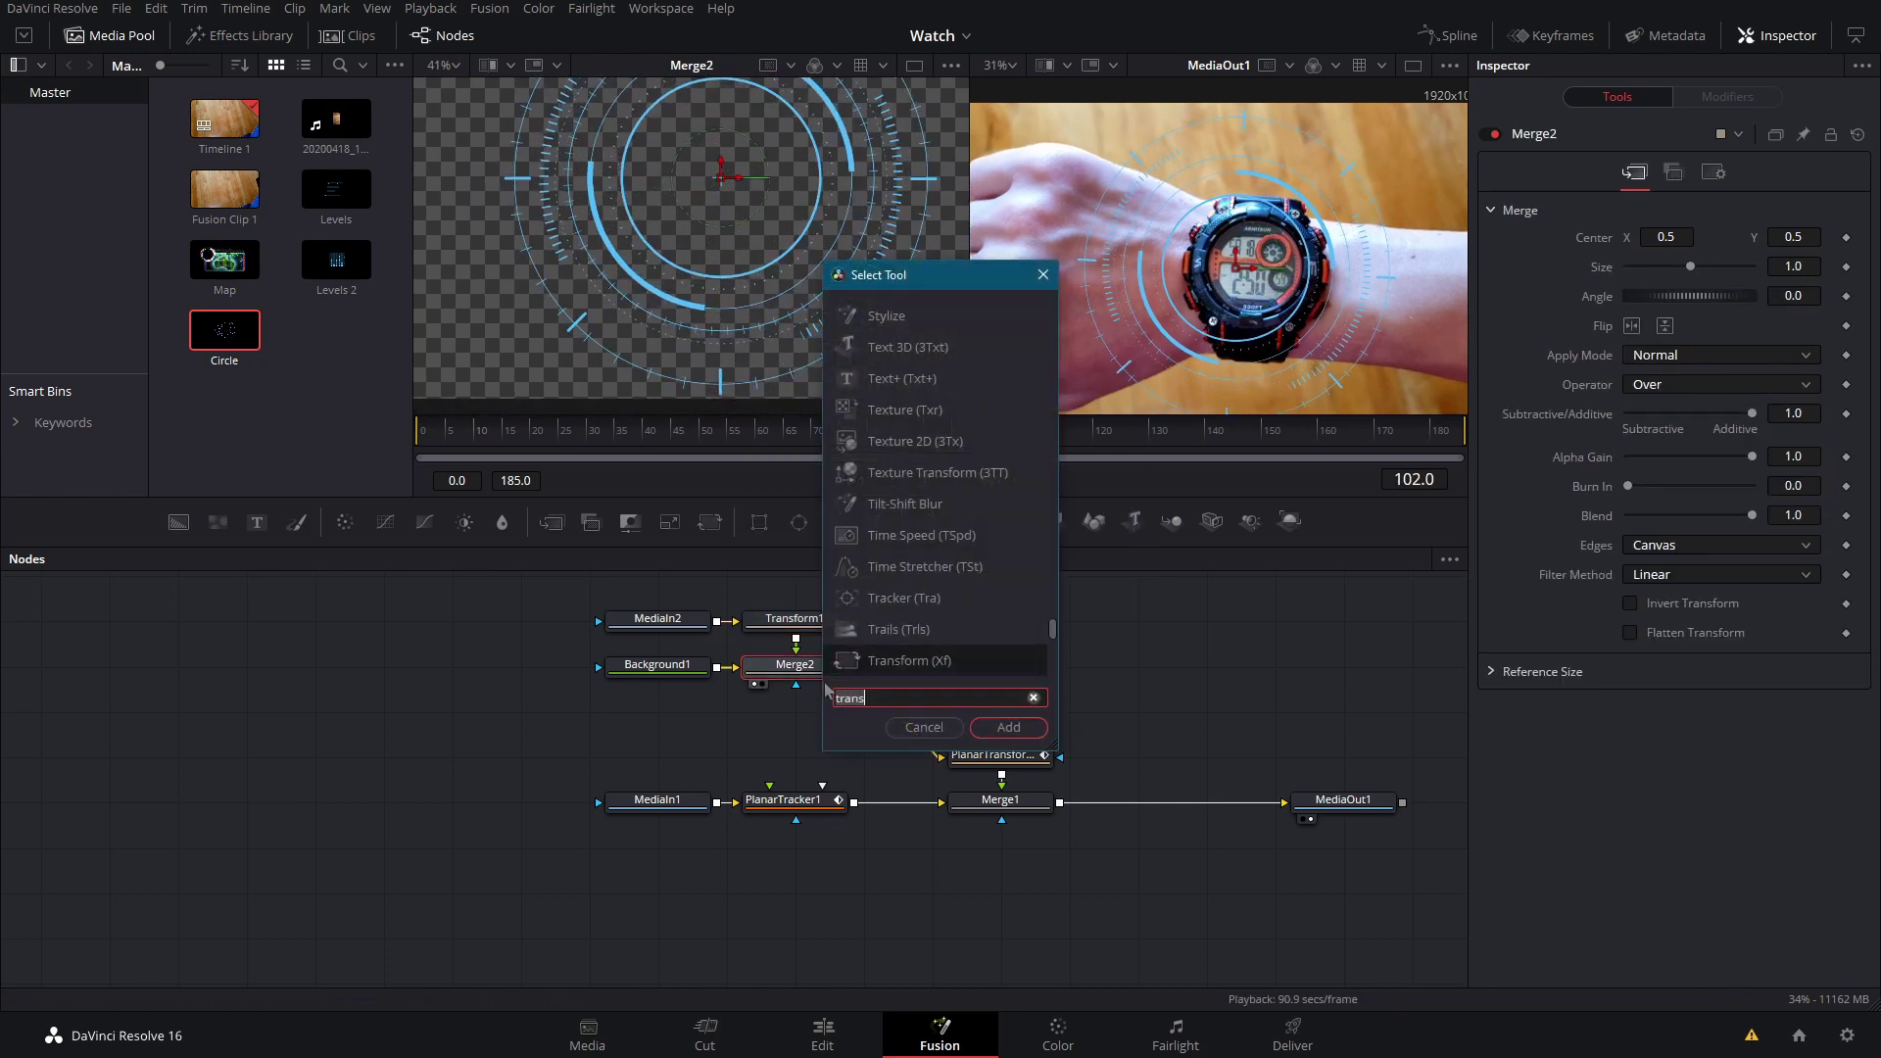
text(transform)
key(Return)
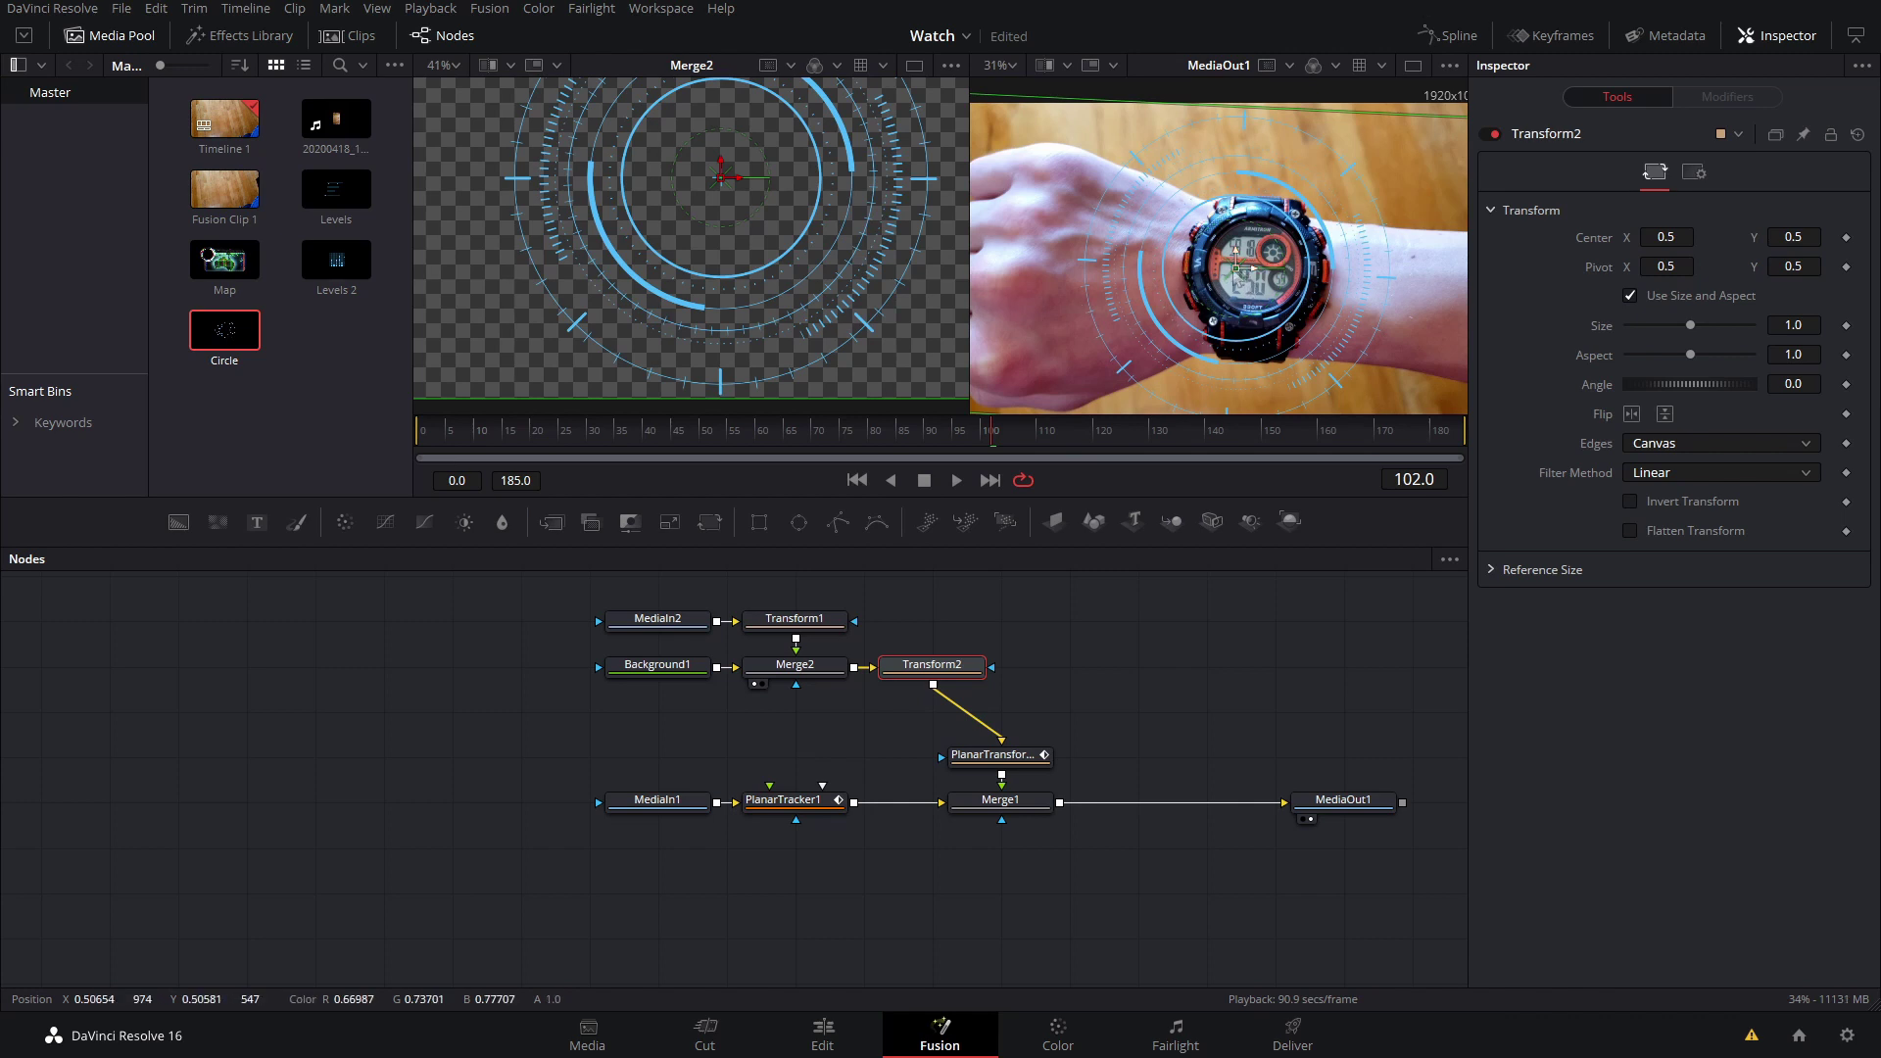
- Align the circle with the watch face using Transform2, setting size 0.737 and center about X 0.533, Y 0.509
drag(1240, 267, 1256, 271)
drag(1806, 330, 1791, 333)
scroll(1258, 265, up, 3)
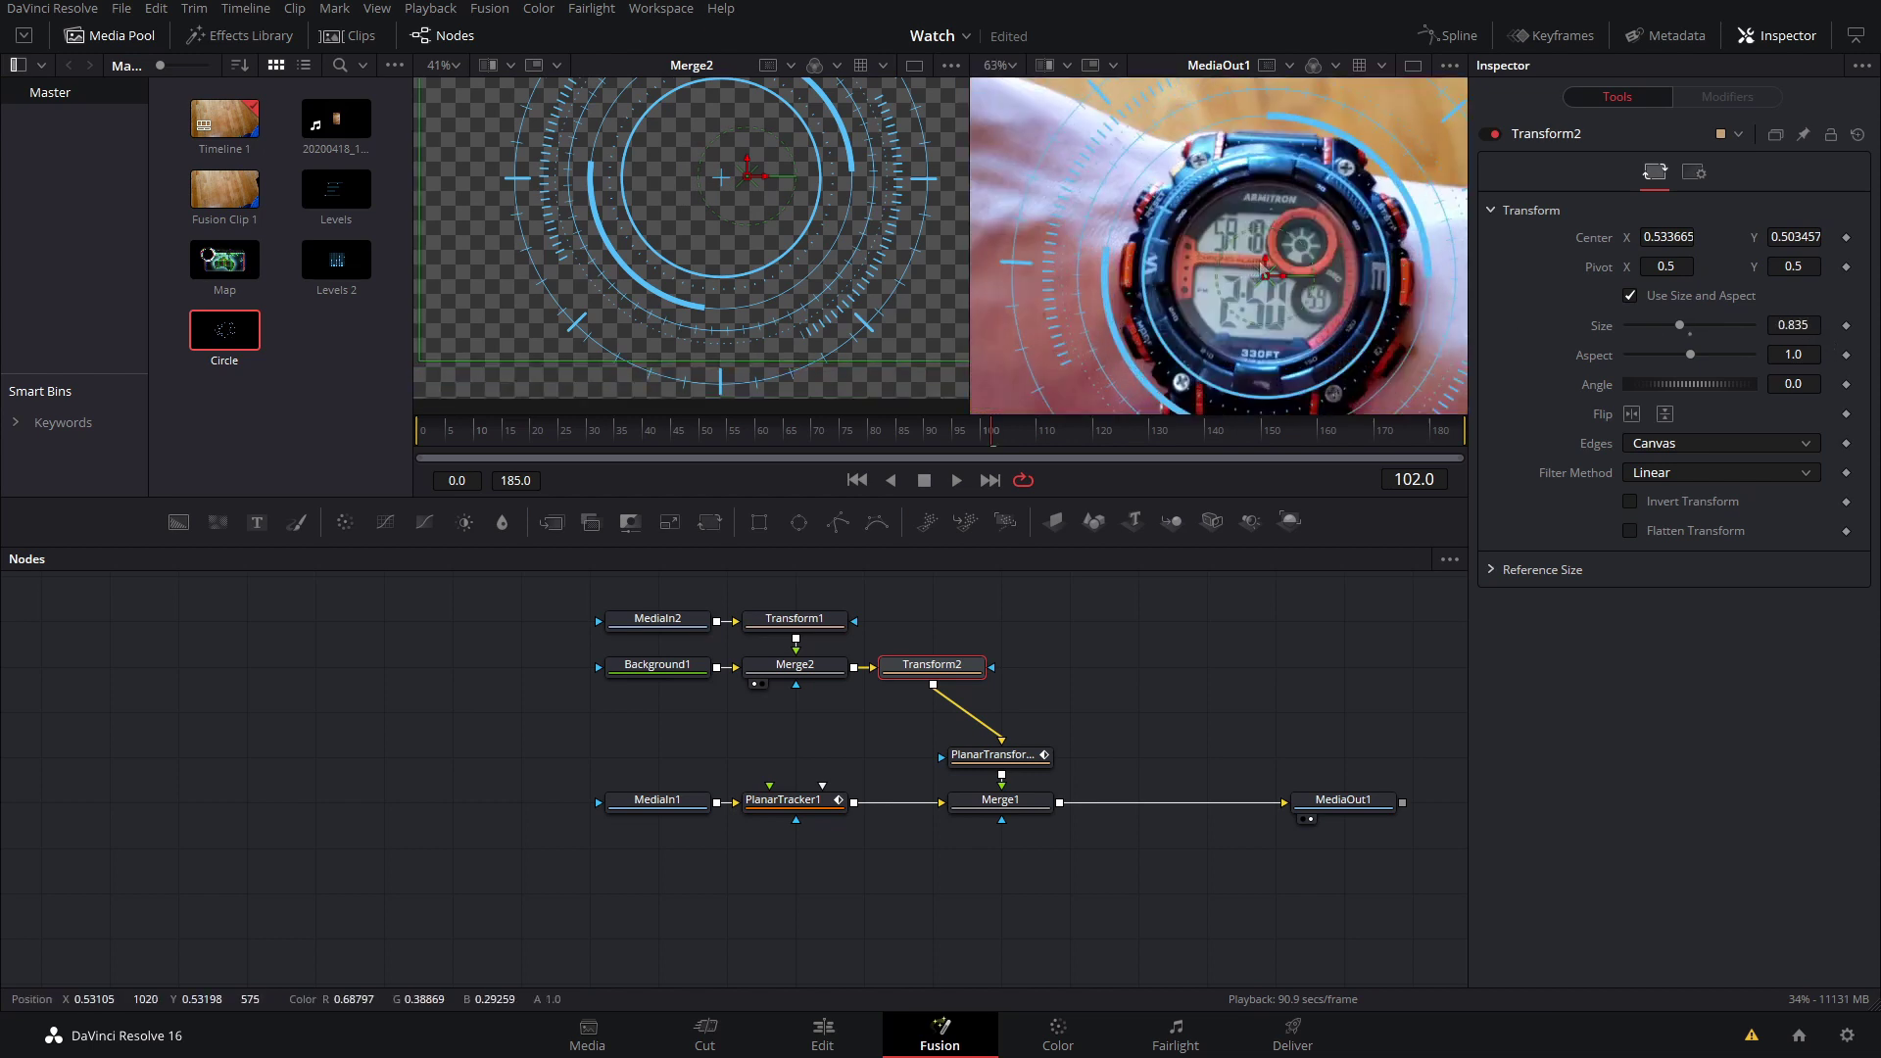
drag(1806, 327, 1798, 328)
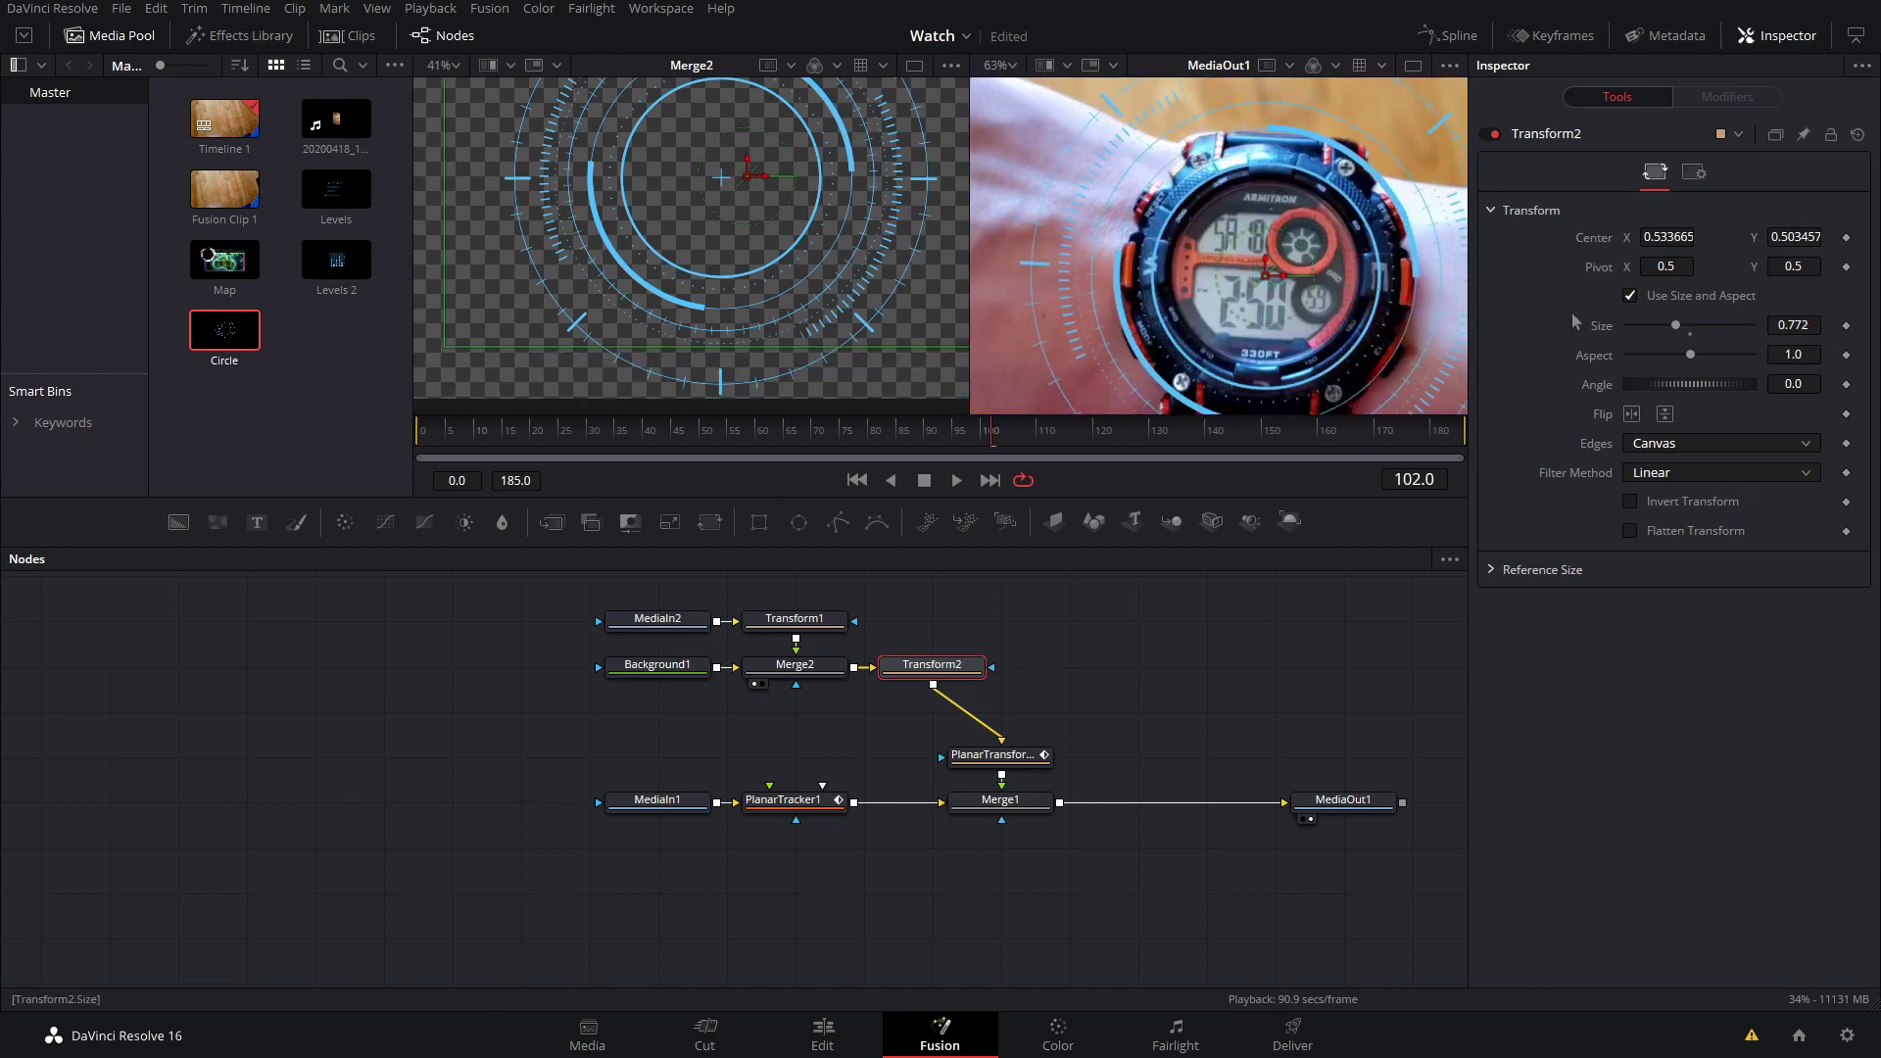
drag(1267, 278, 1264, 277)
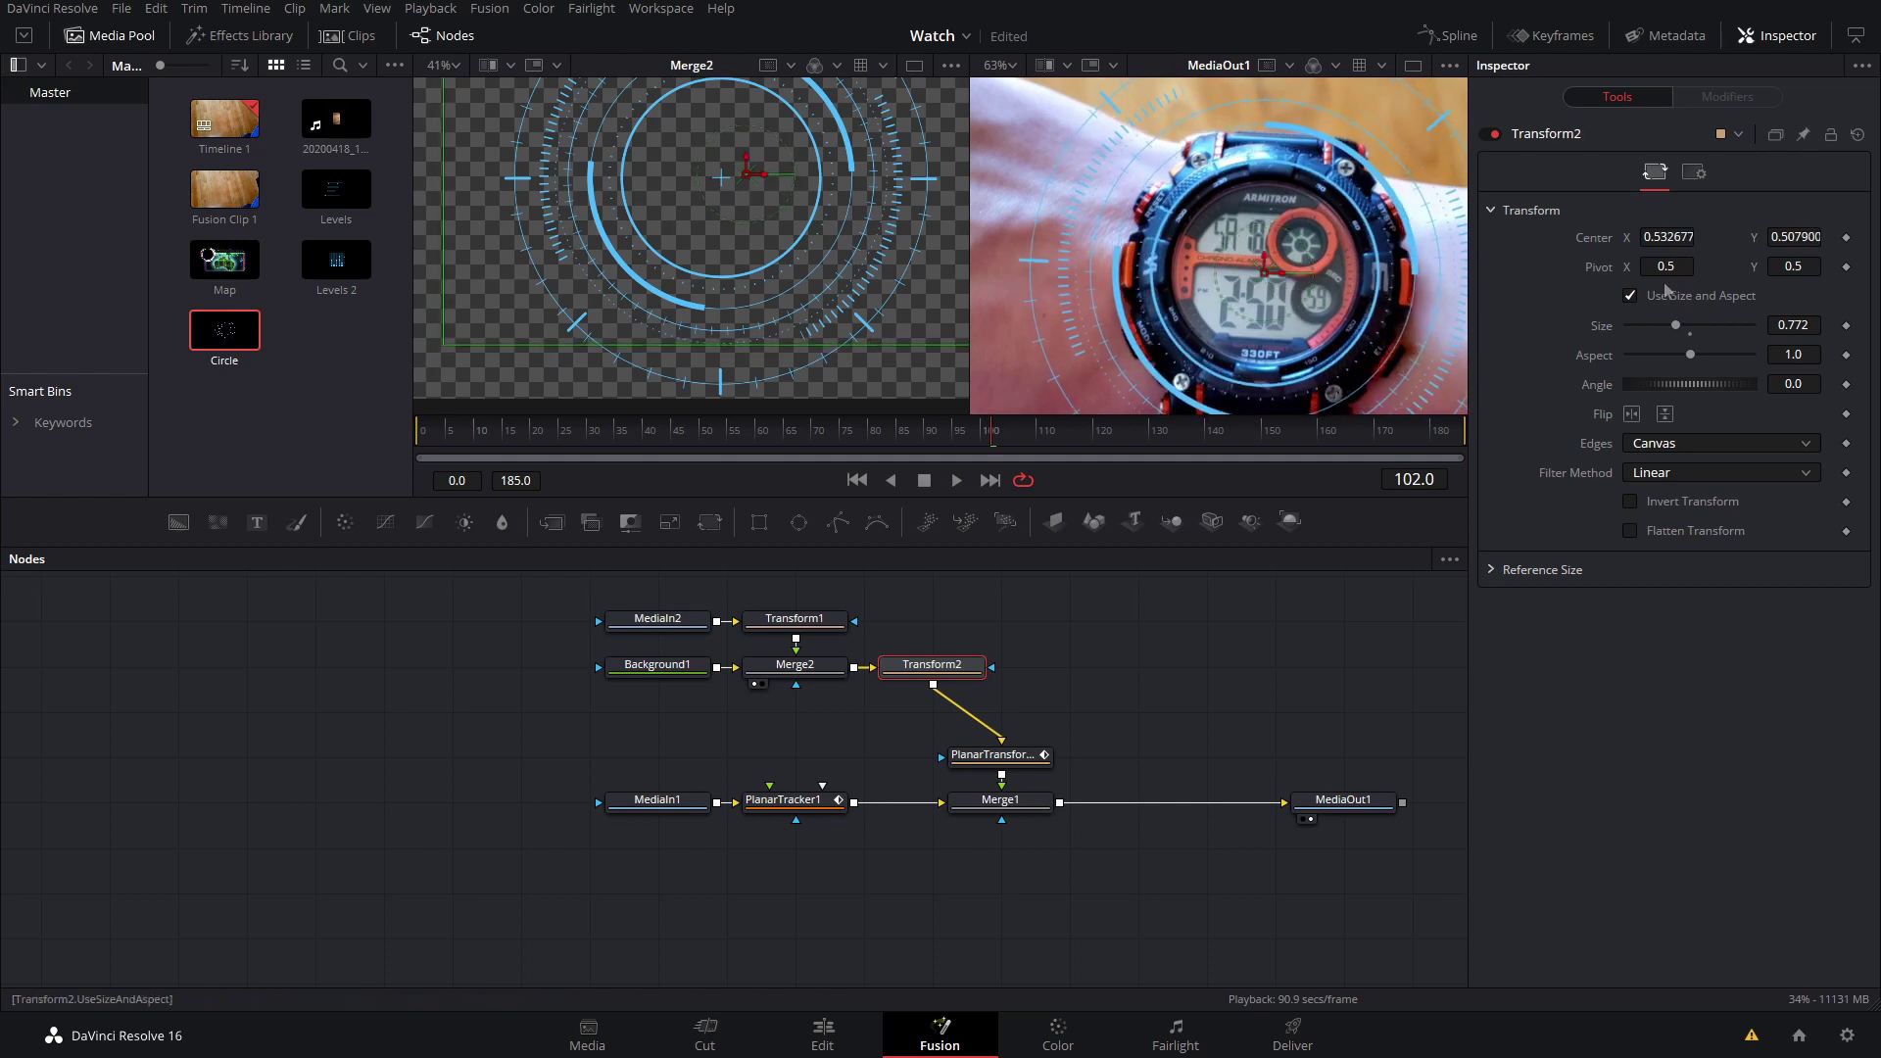
drag(1811, 328, 1805, 328)
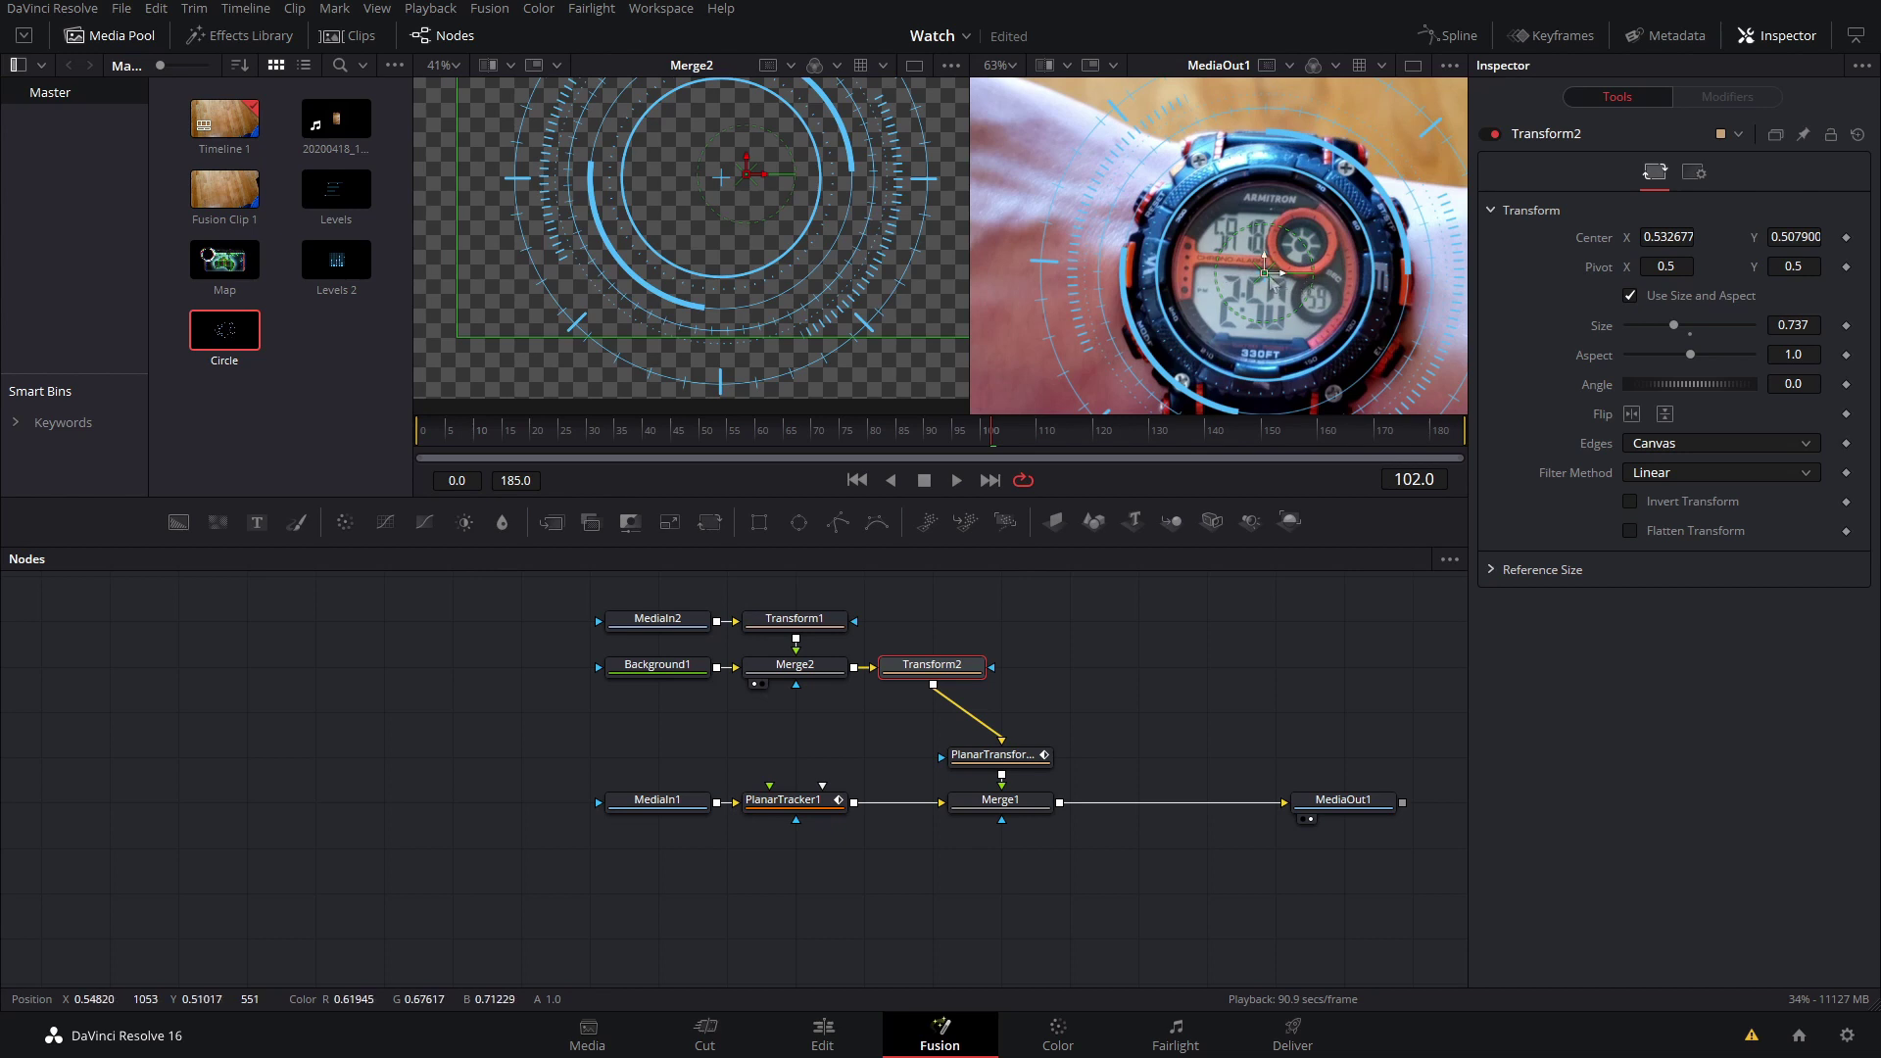
drag(1270, 278, 1267, 272)
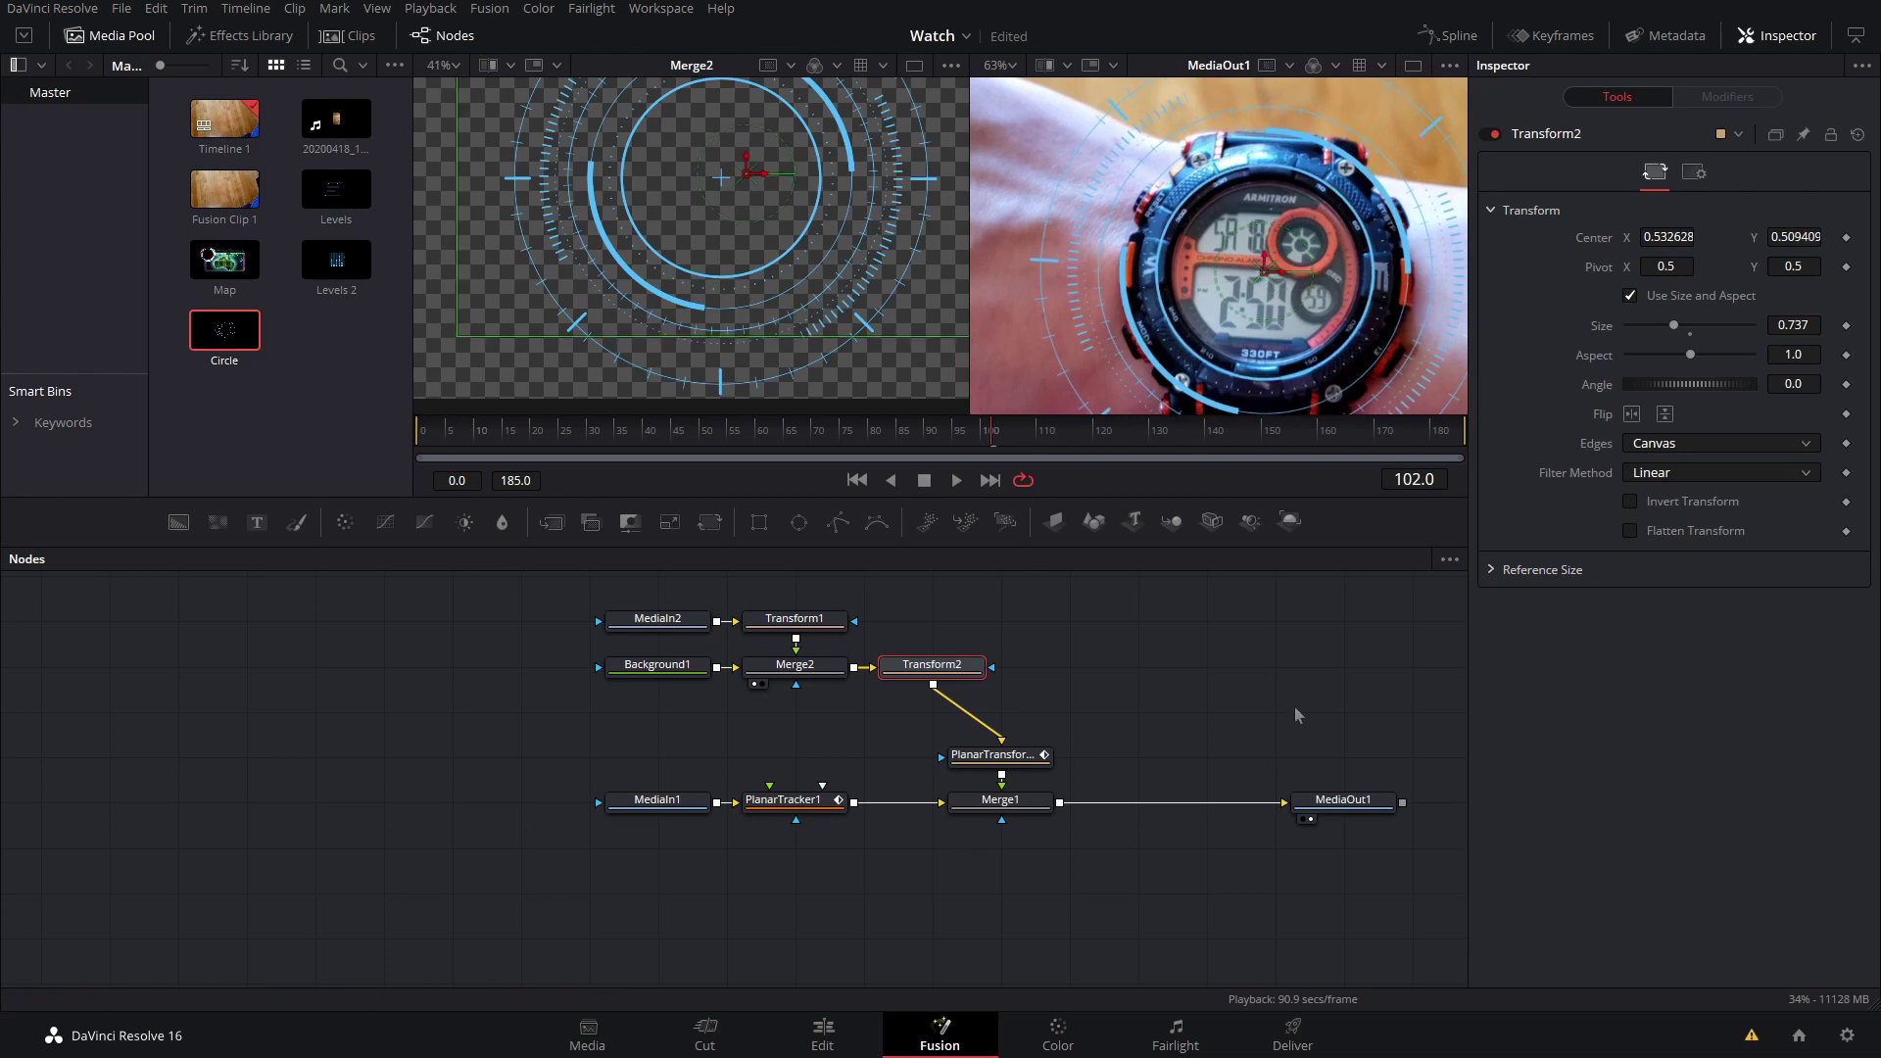
- Play back the aligned circle, check the early frames, and go to frame 28
key(space)
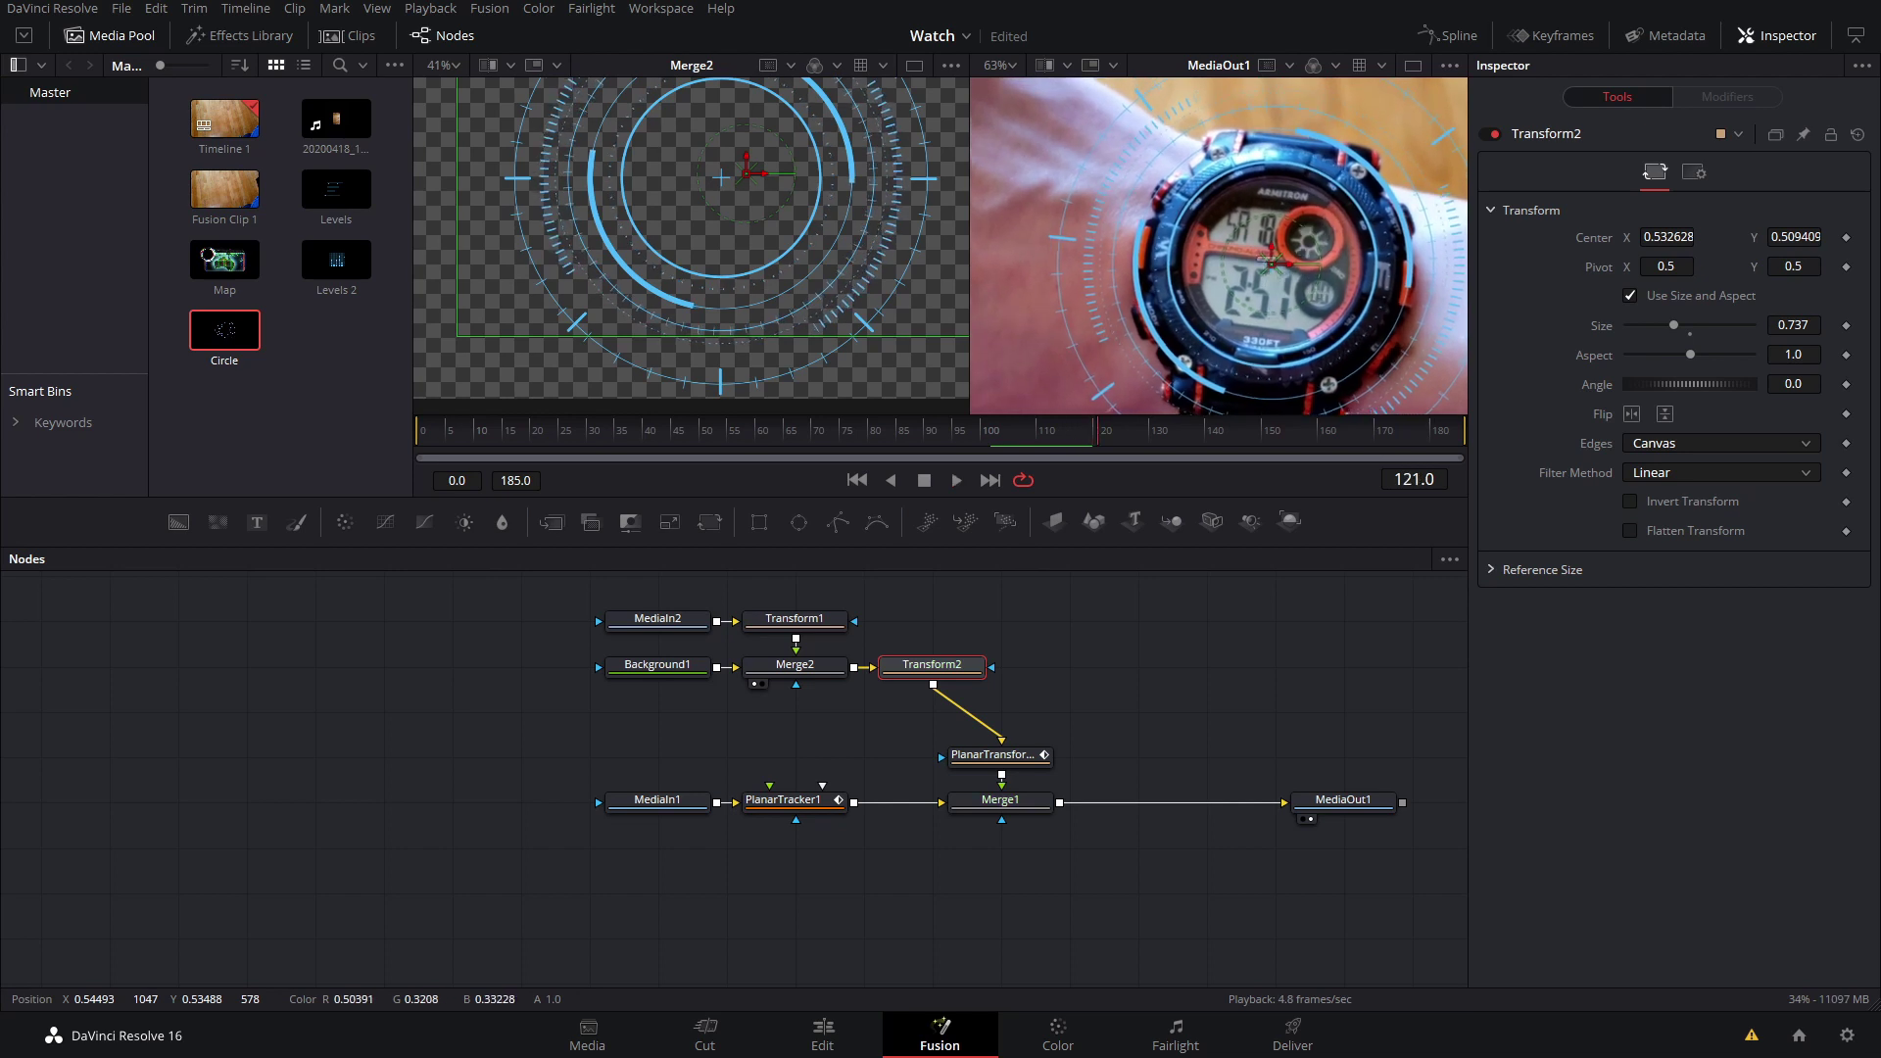
click(487, 434)
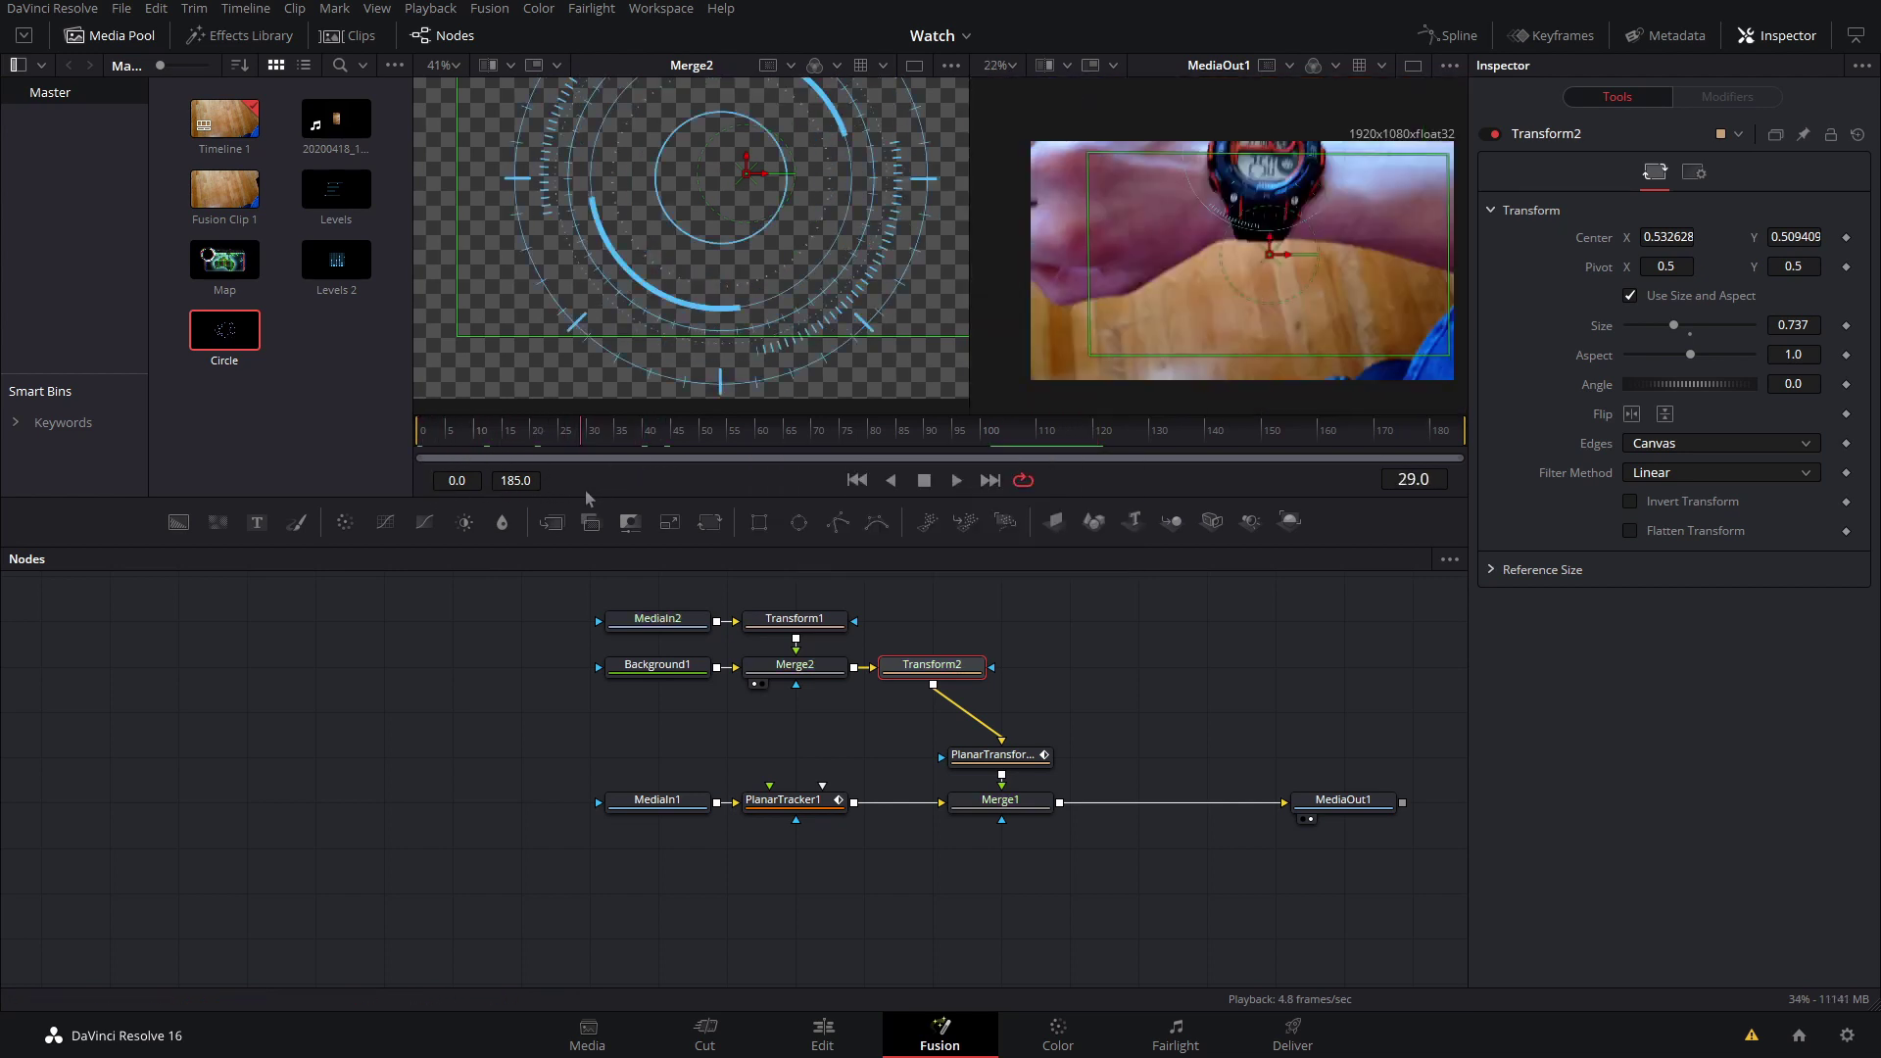
drag(586, 492, 577, 465)
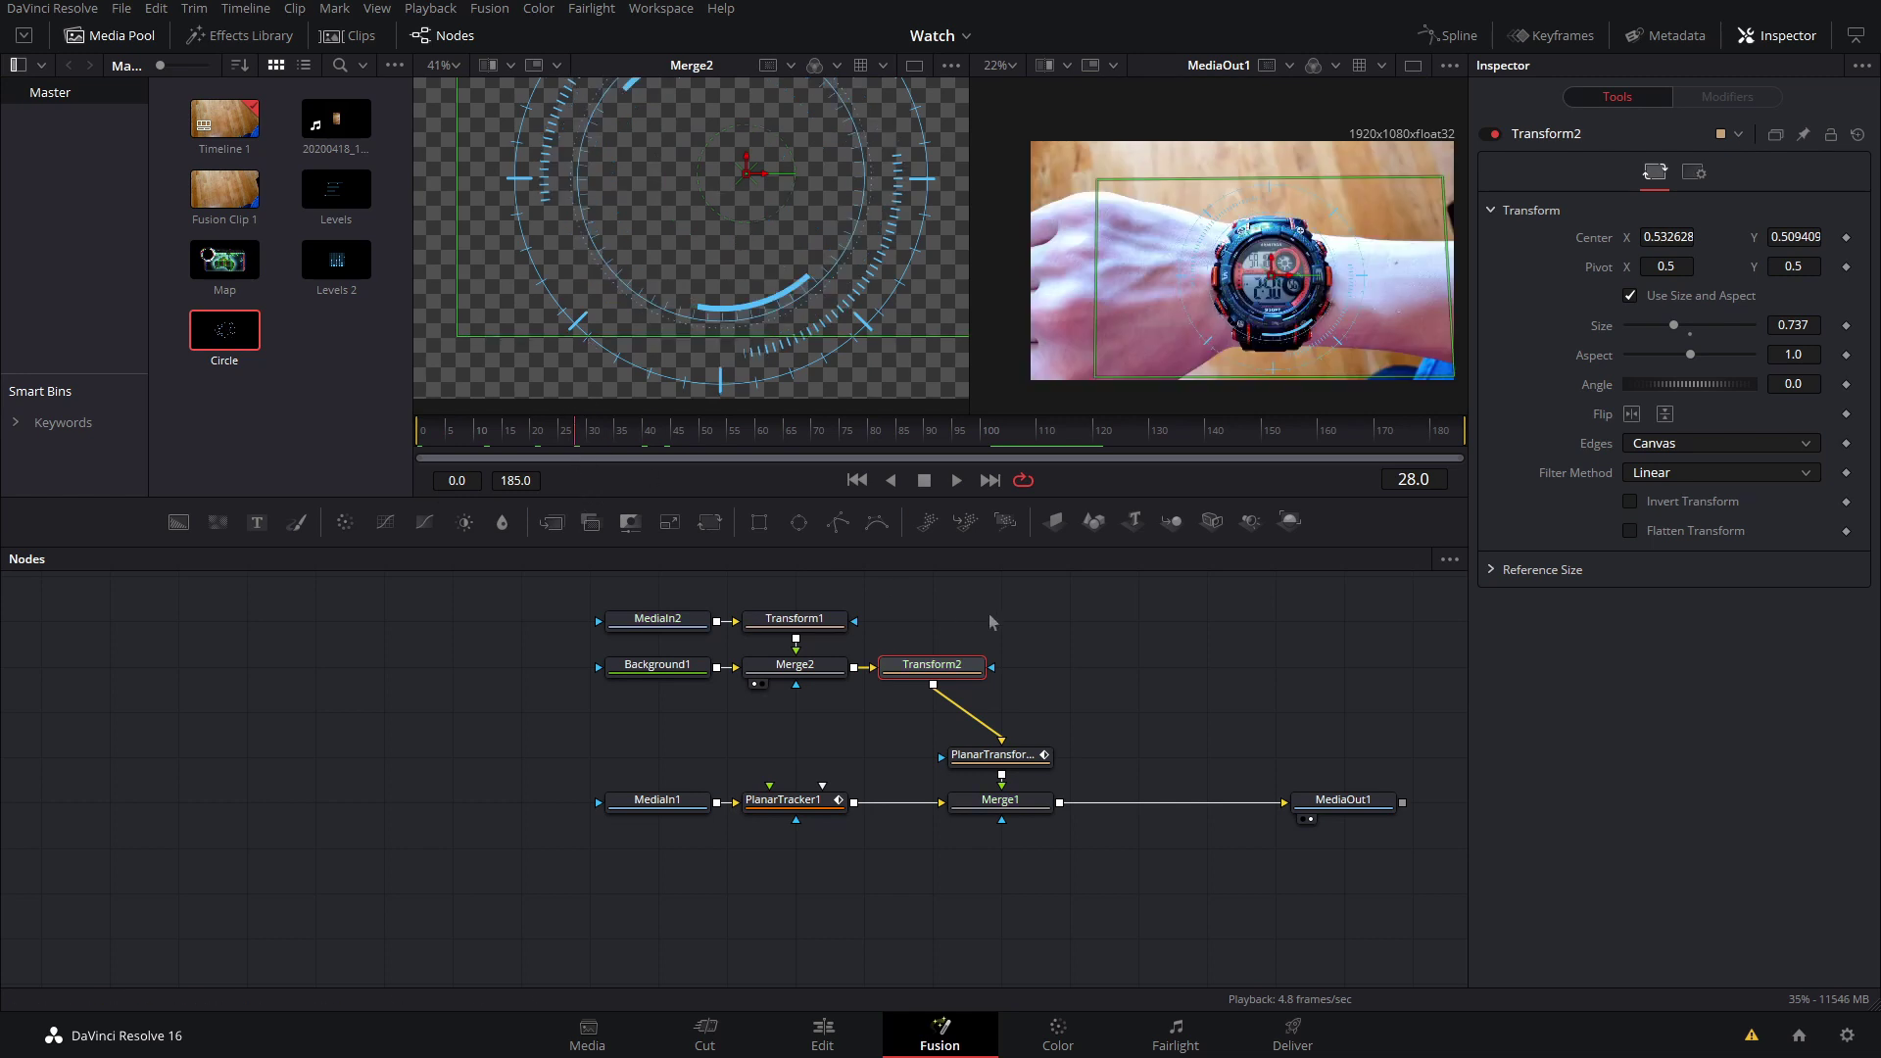
- Move the MediaIn2 node aside and insert a Time Speed node between it and Transform1
drag(707, 626, 574, 627)
click(569, 628)
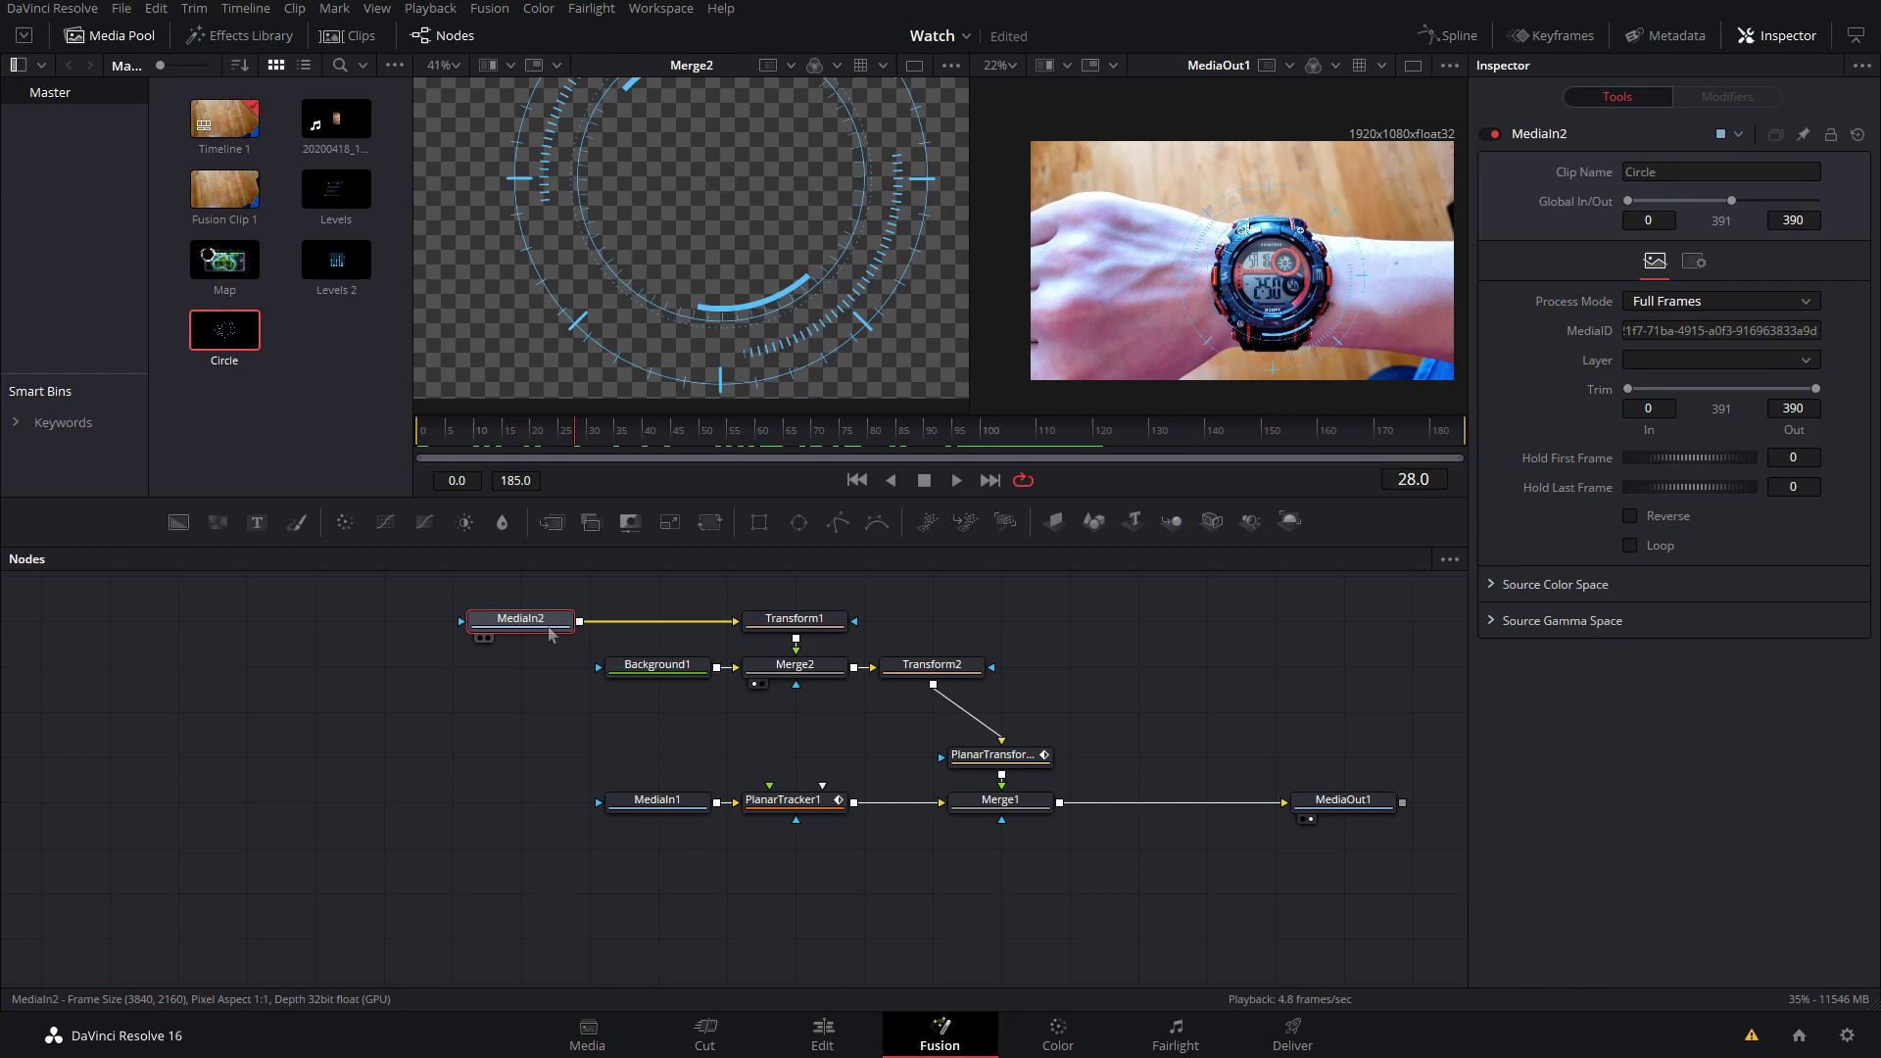
key(shift+space)
text(trans)
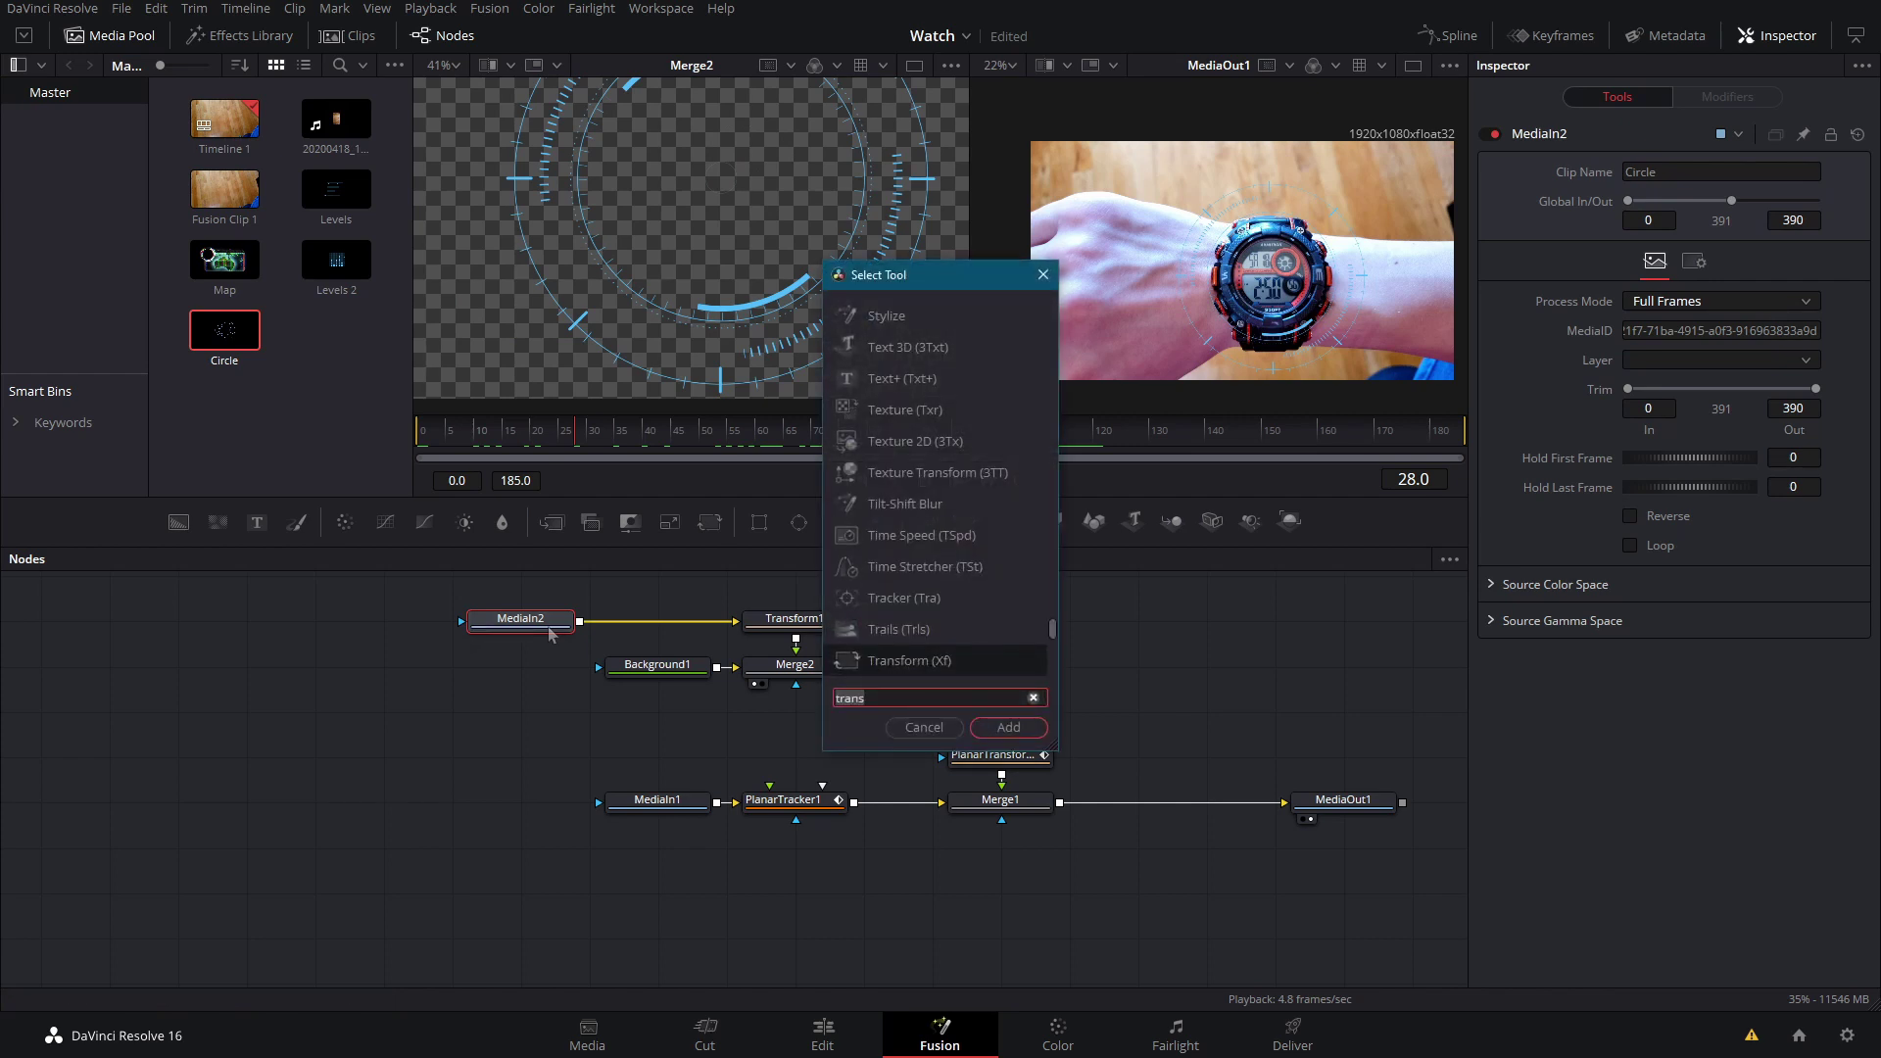
key(BackSpace)
key(BackSpace)
key(BackSpace)
key(BackSpace)
key(BackSpace)
text(time)
key(Return)
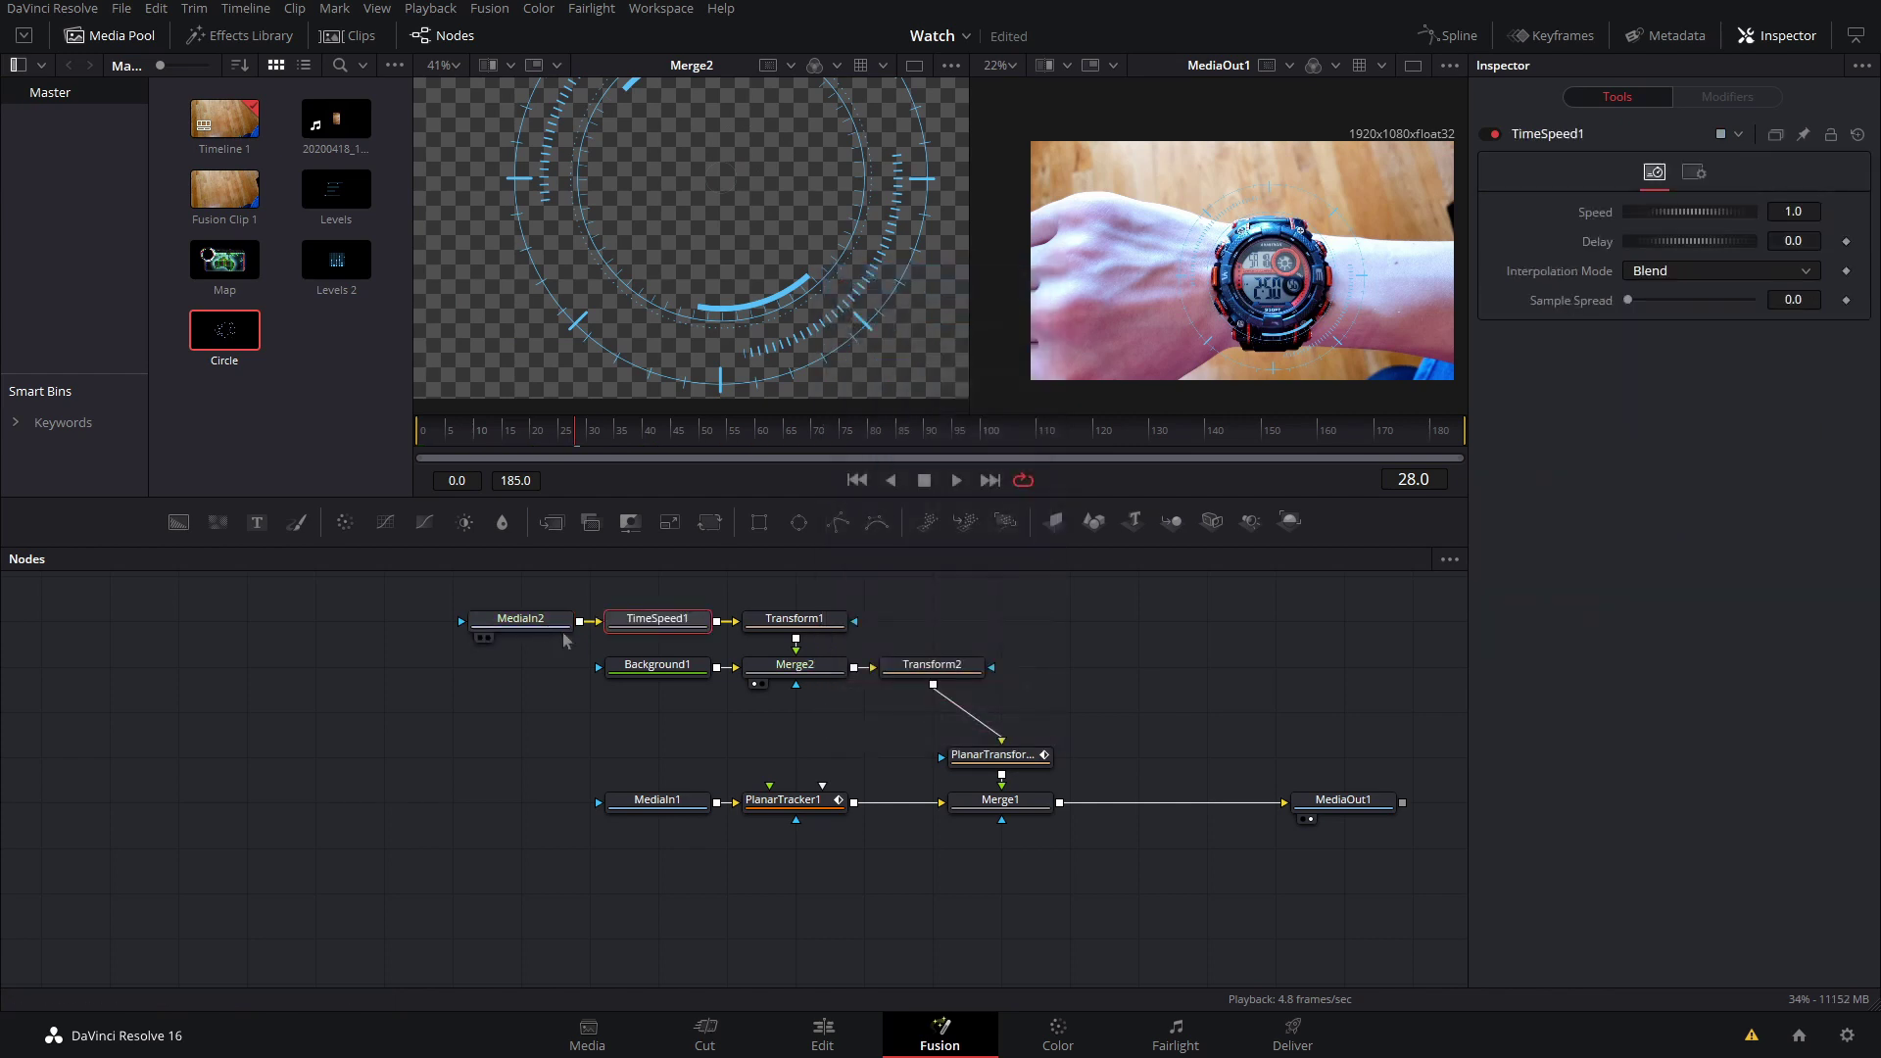
- Try a delay of 28 on the Time Speed node and play back the circle's timing
click(1792, 240)
key(Return)
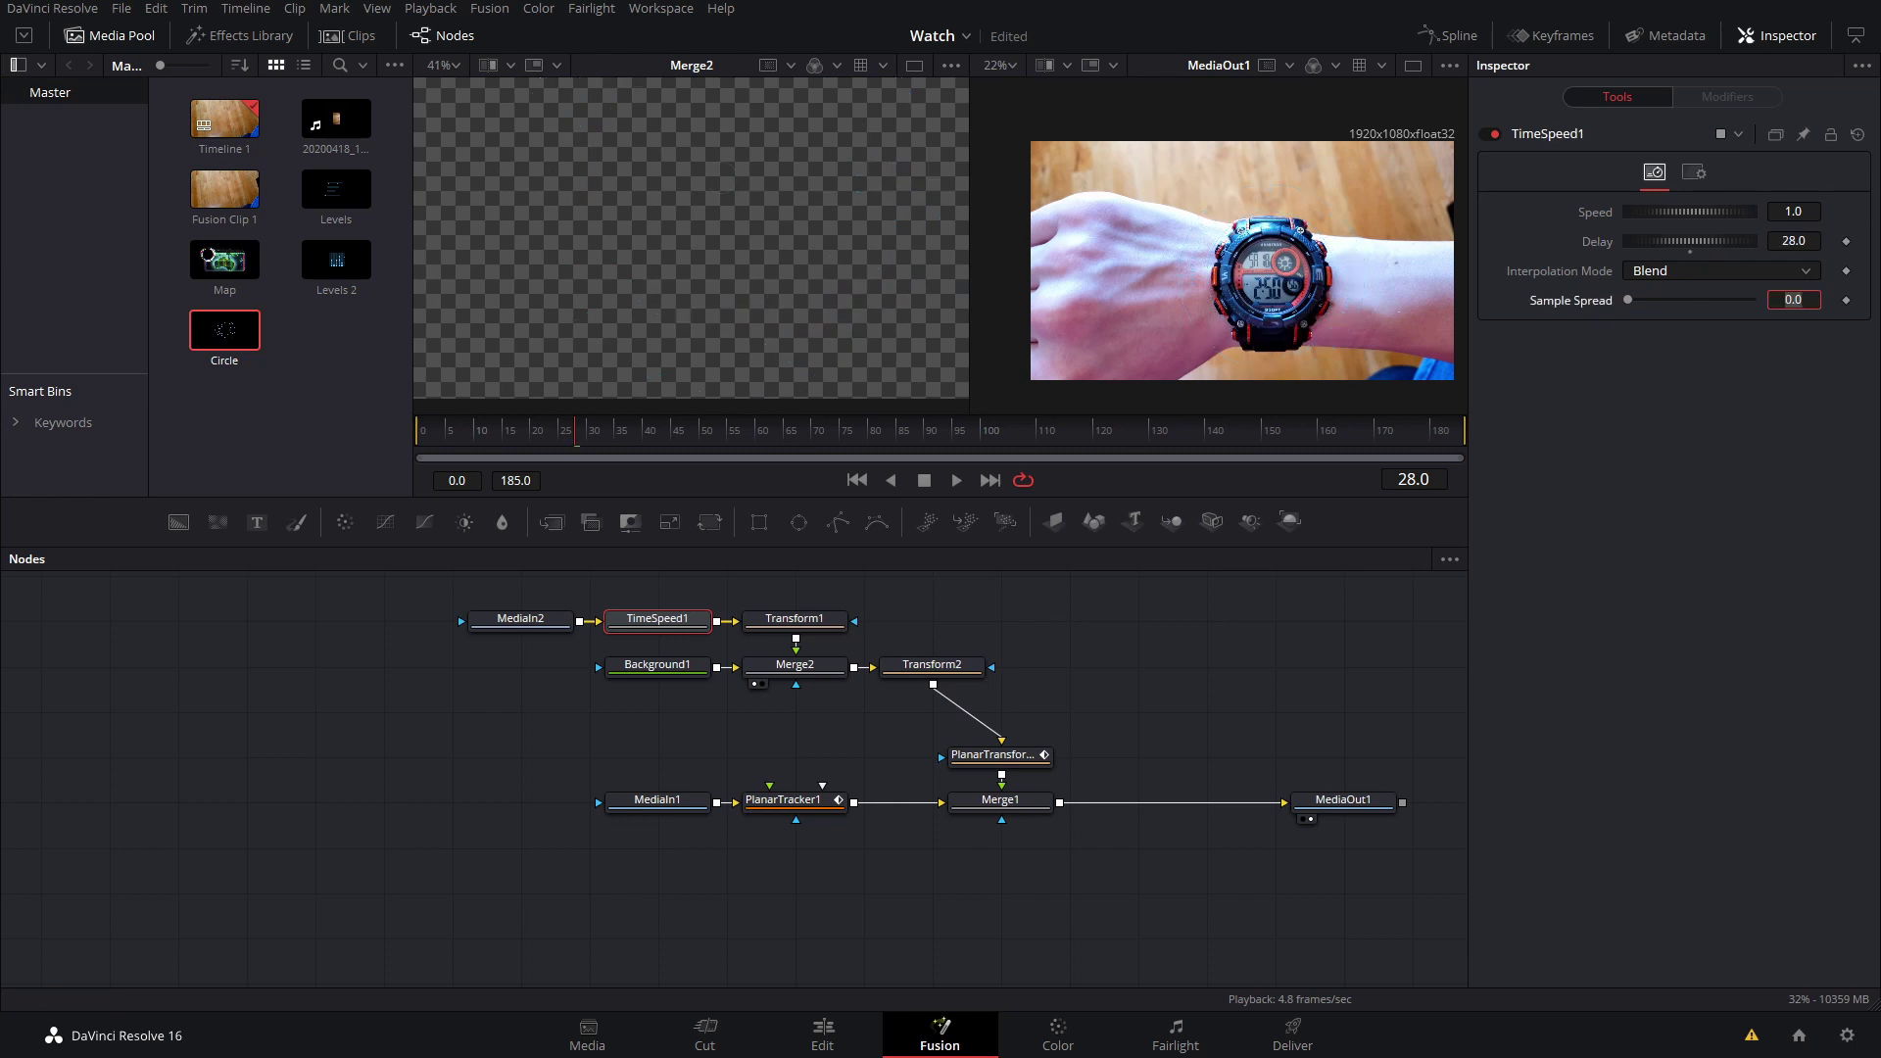
key(space)
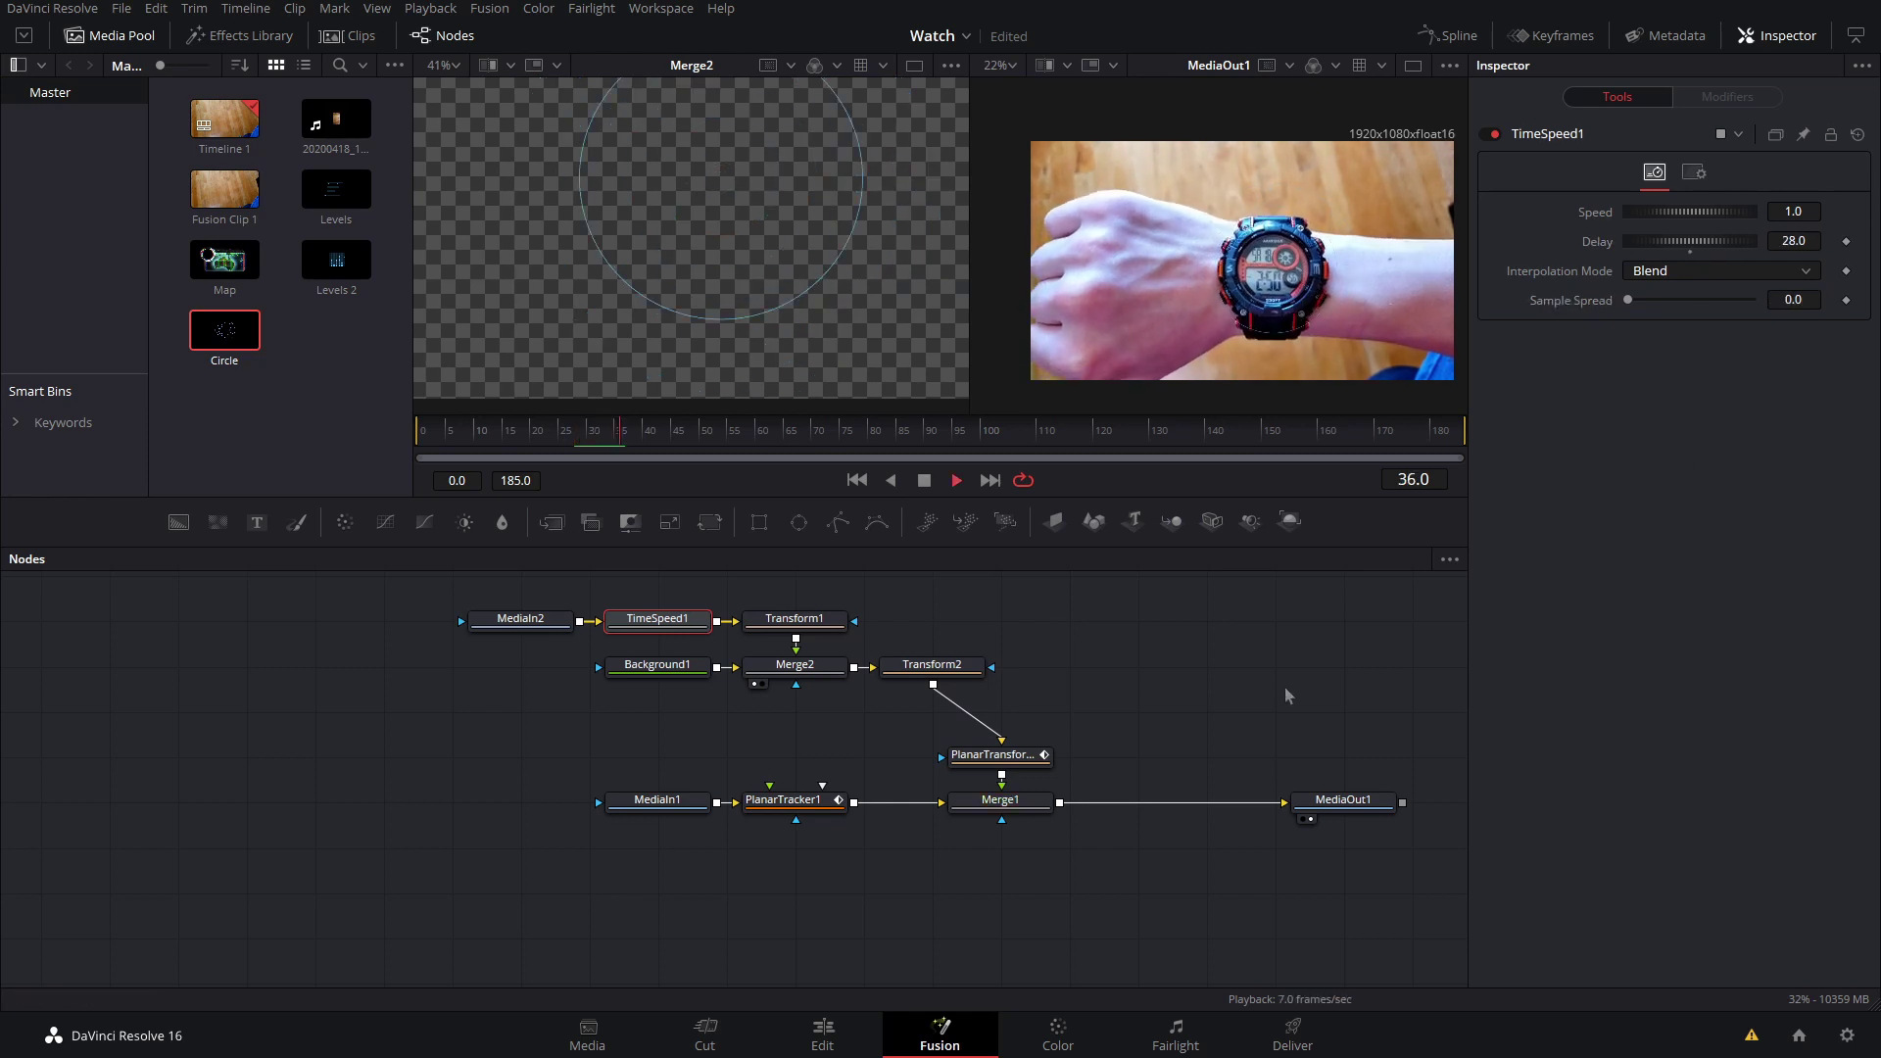
key(space)
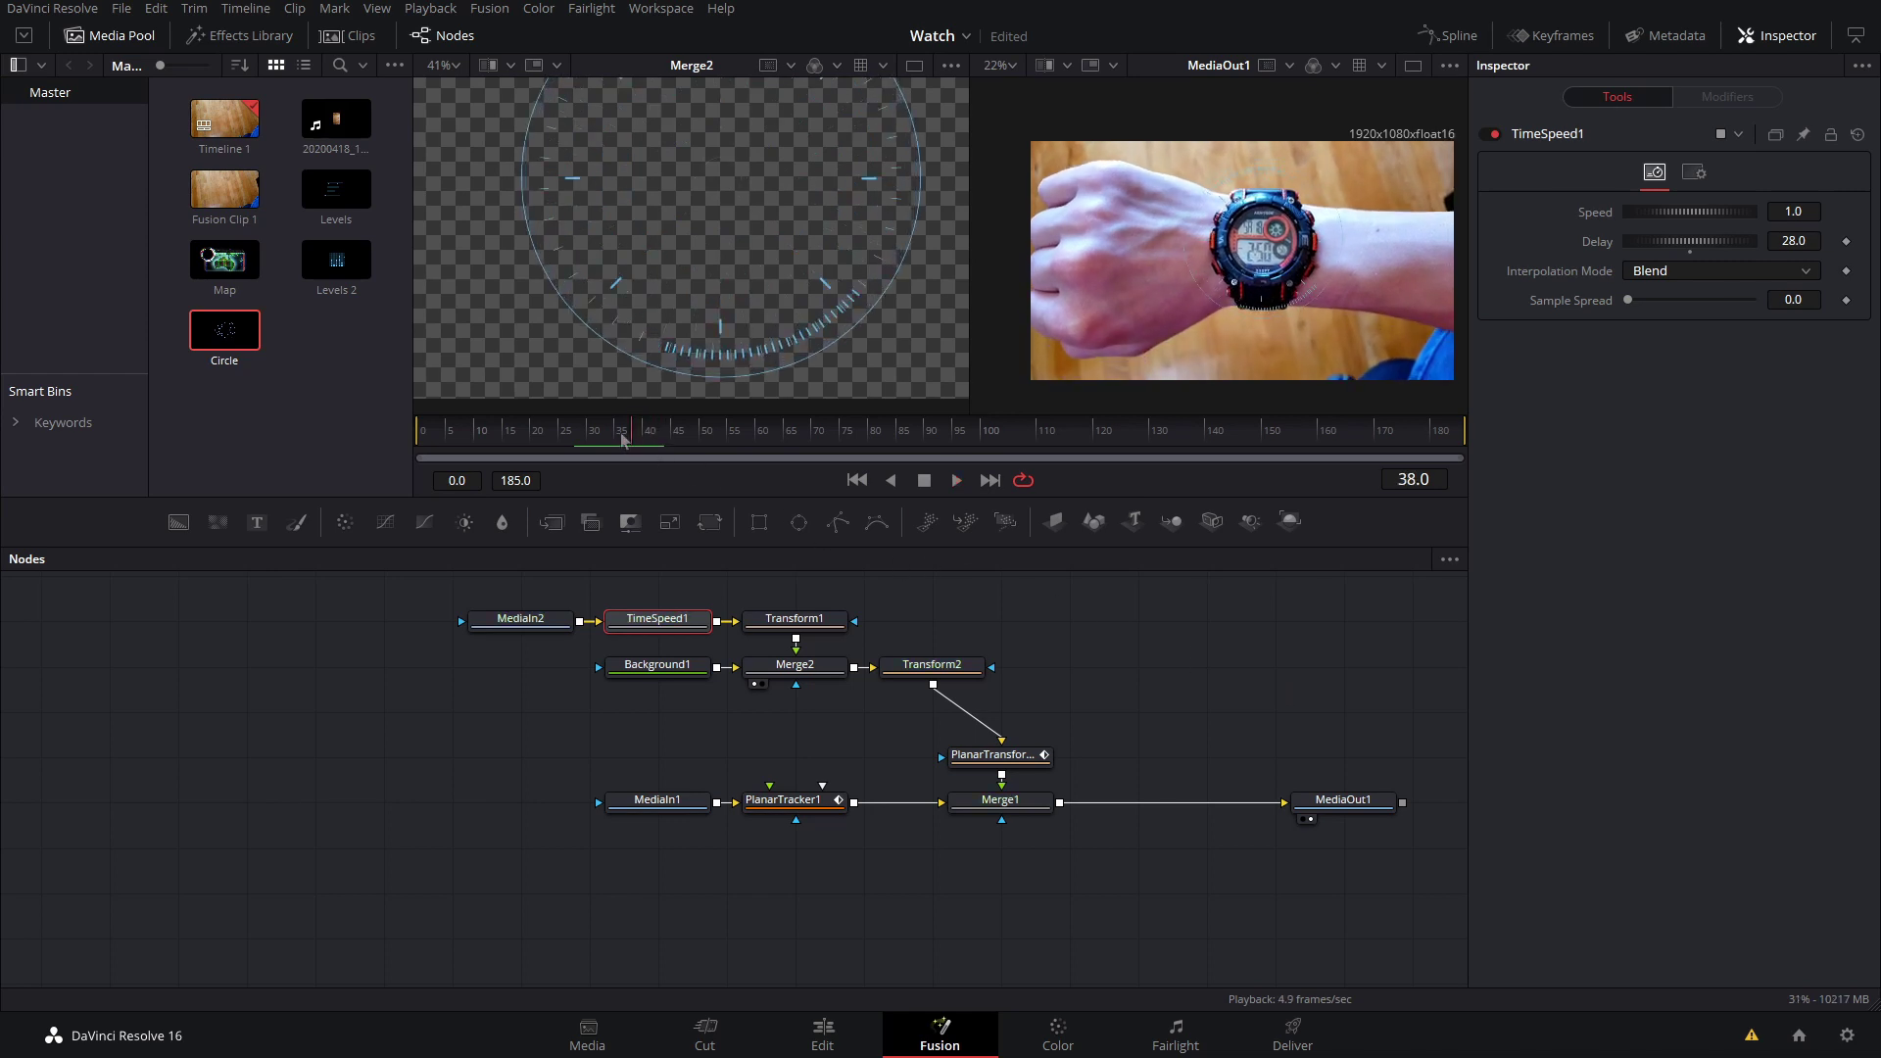
- Go to frame 14, set the Time Speed delay to 14, and play back the circle animation
click(499, 438)
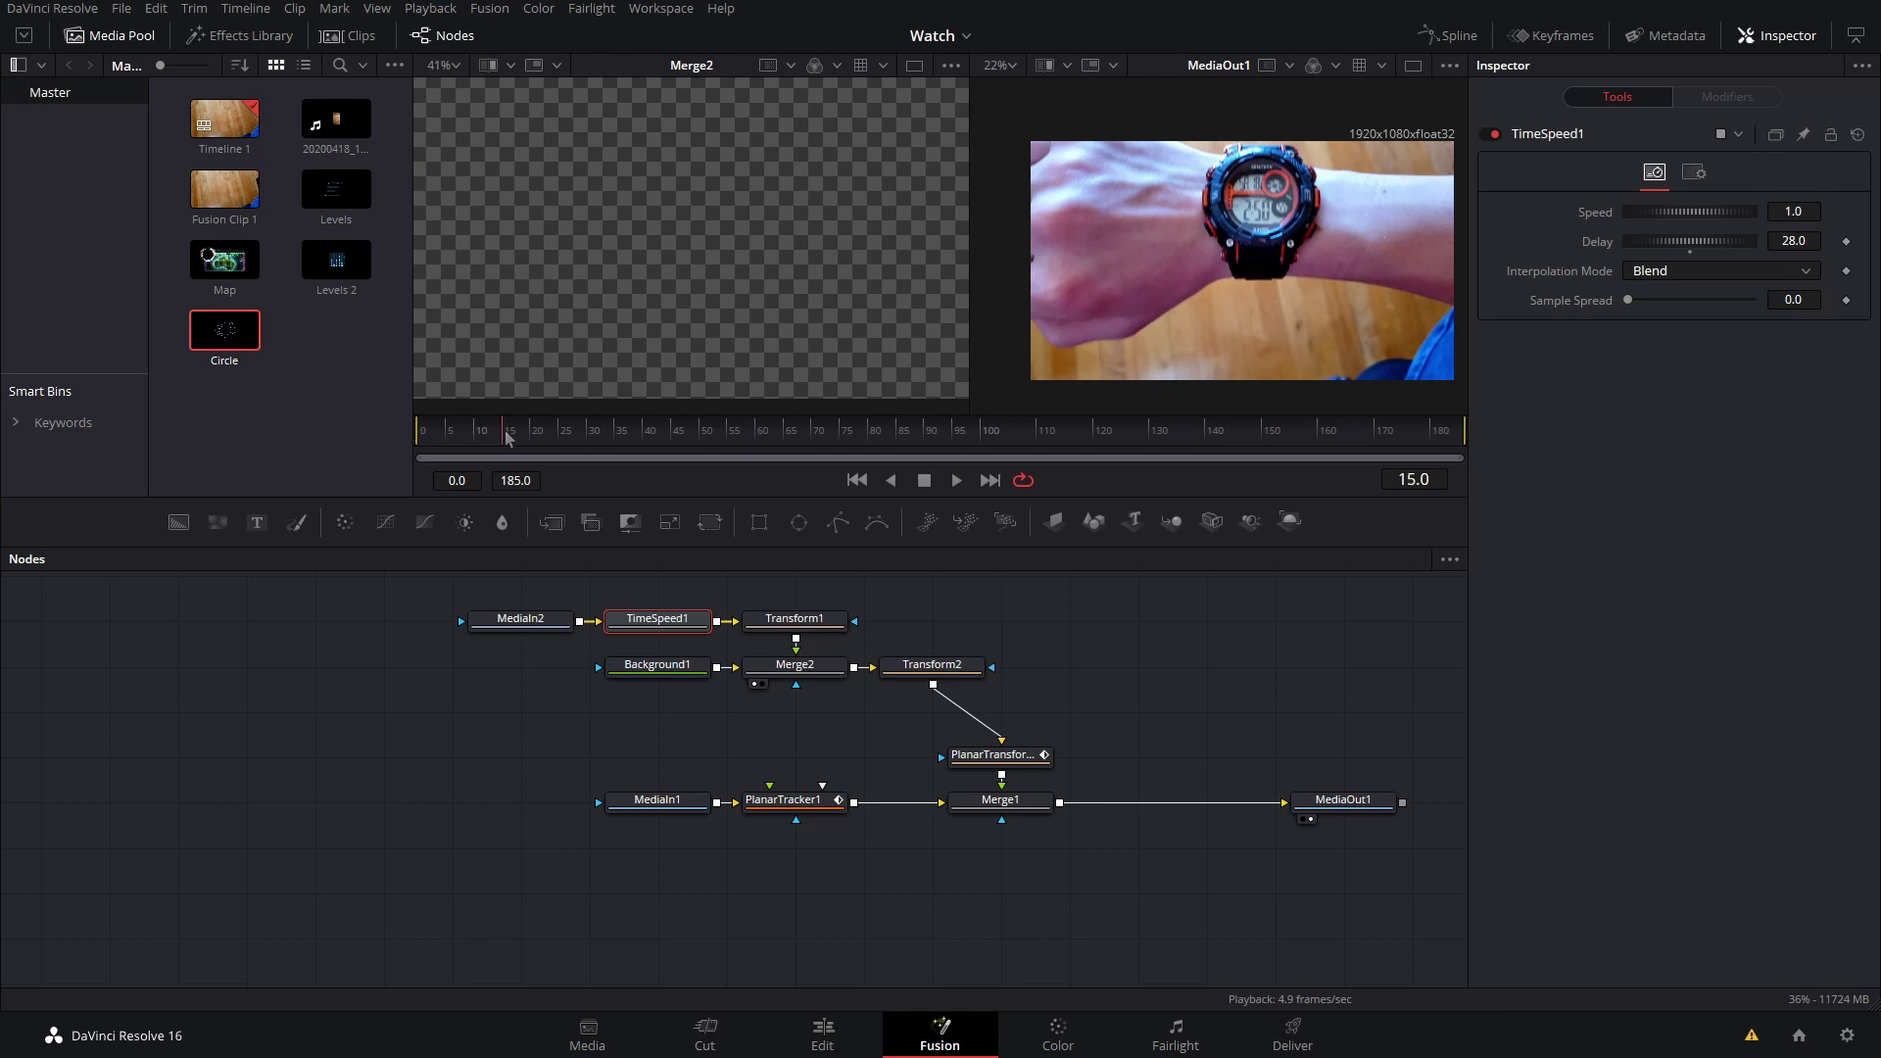
click(1806, 239)
key(Tab)
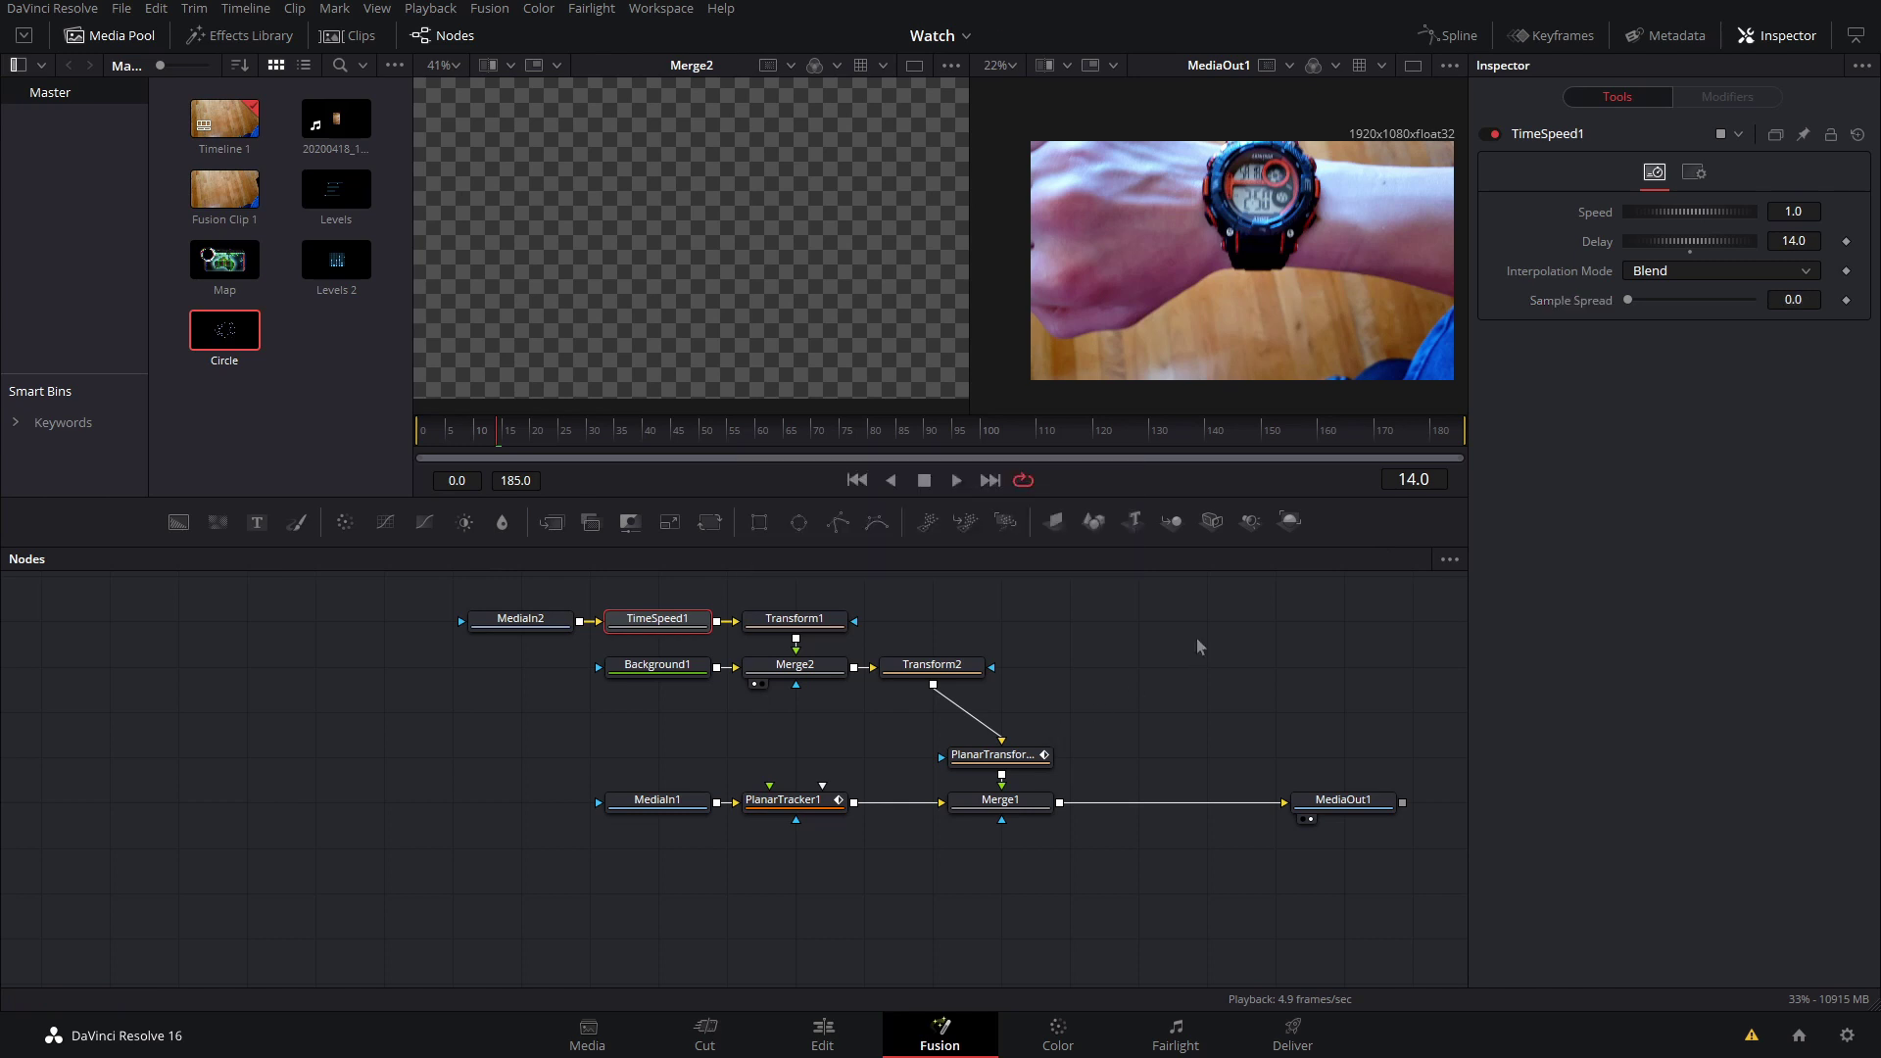
key(space)
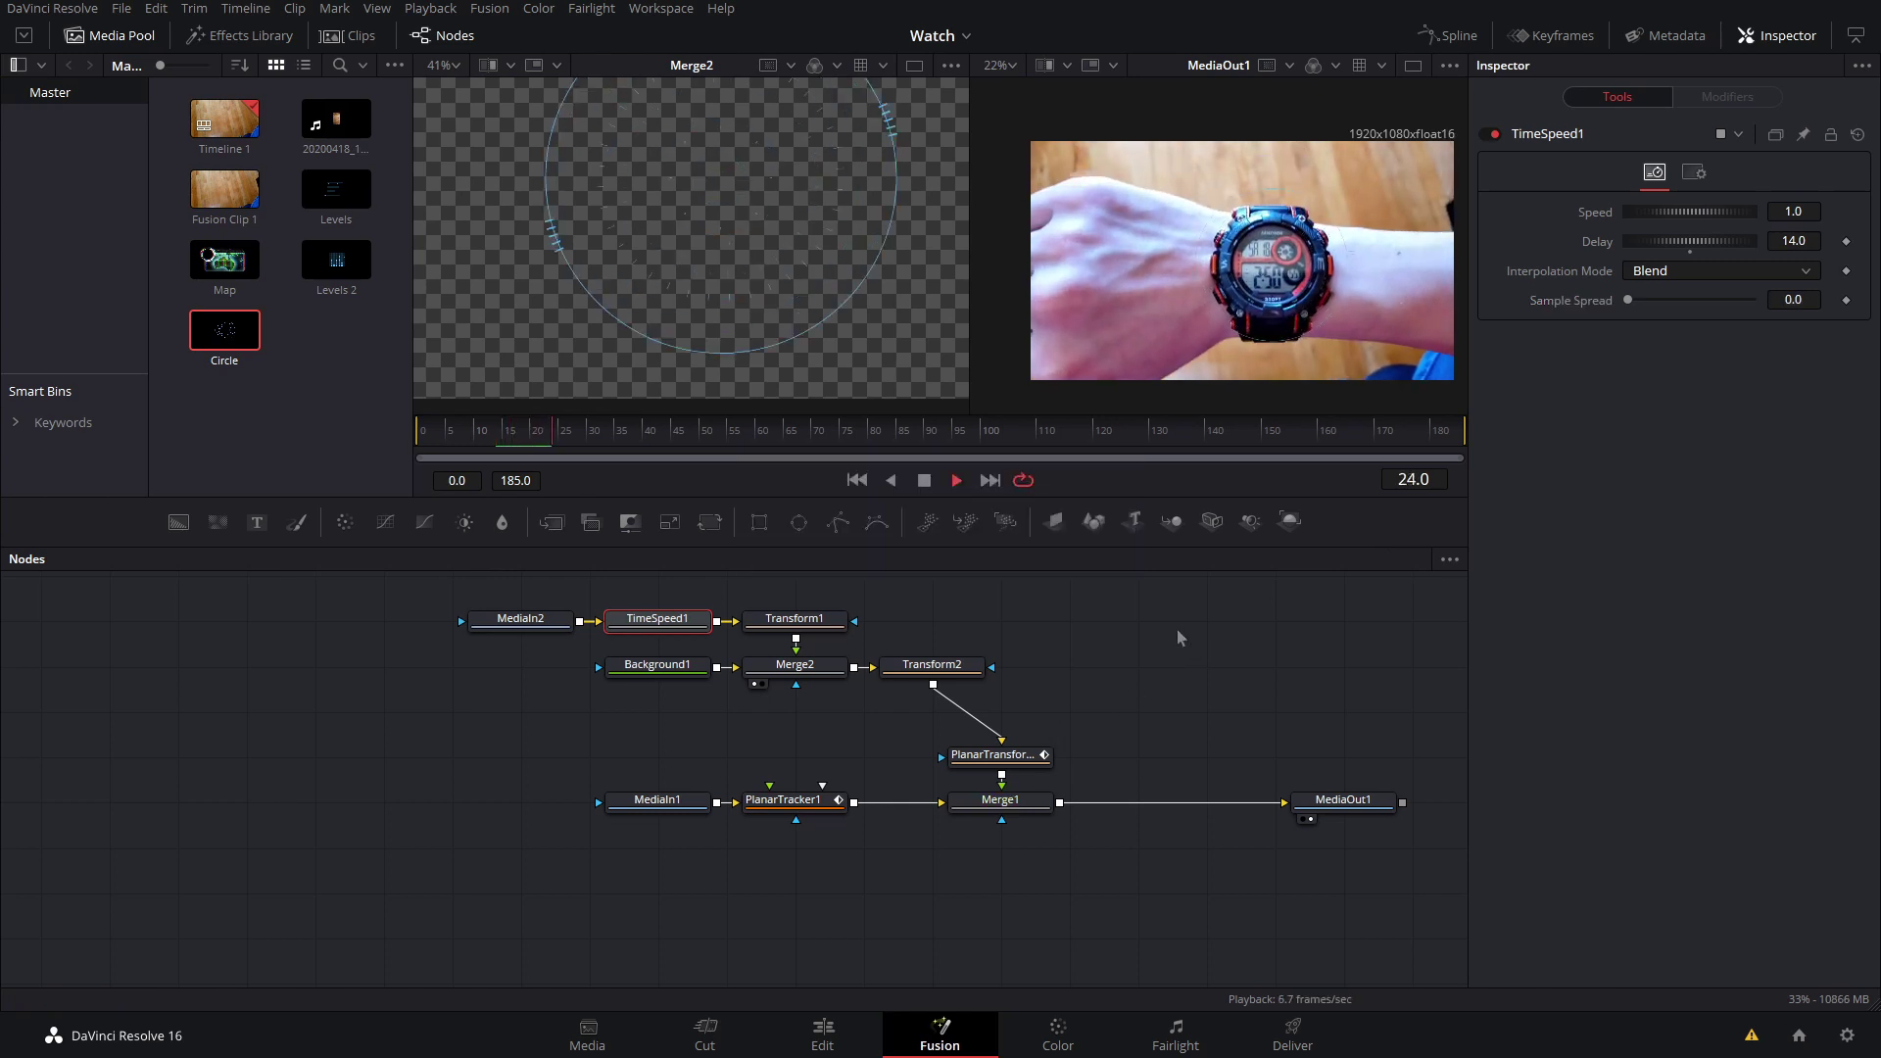
- Add a Glow node after Transform2 and set its glow size to 12.6
scroll(1273, 245, up, 2)
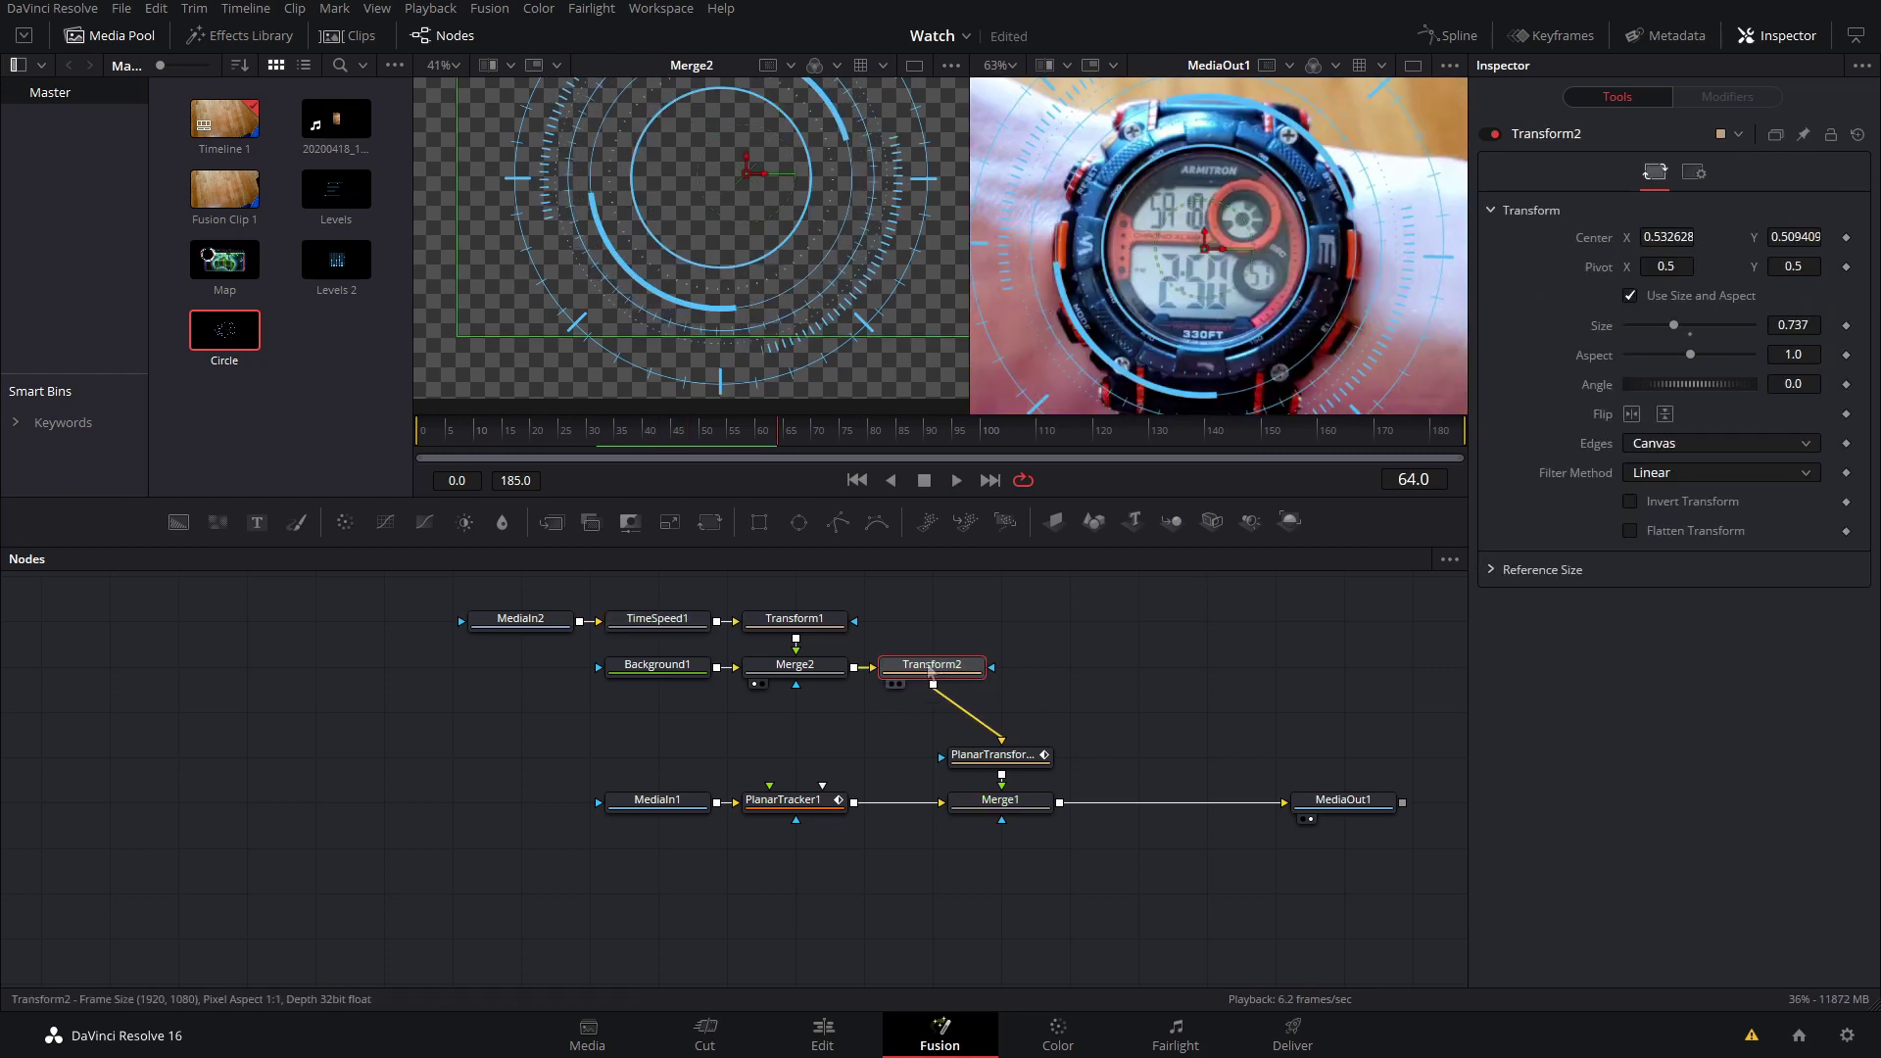
key(shift+space)
text(g;pw)
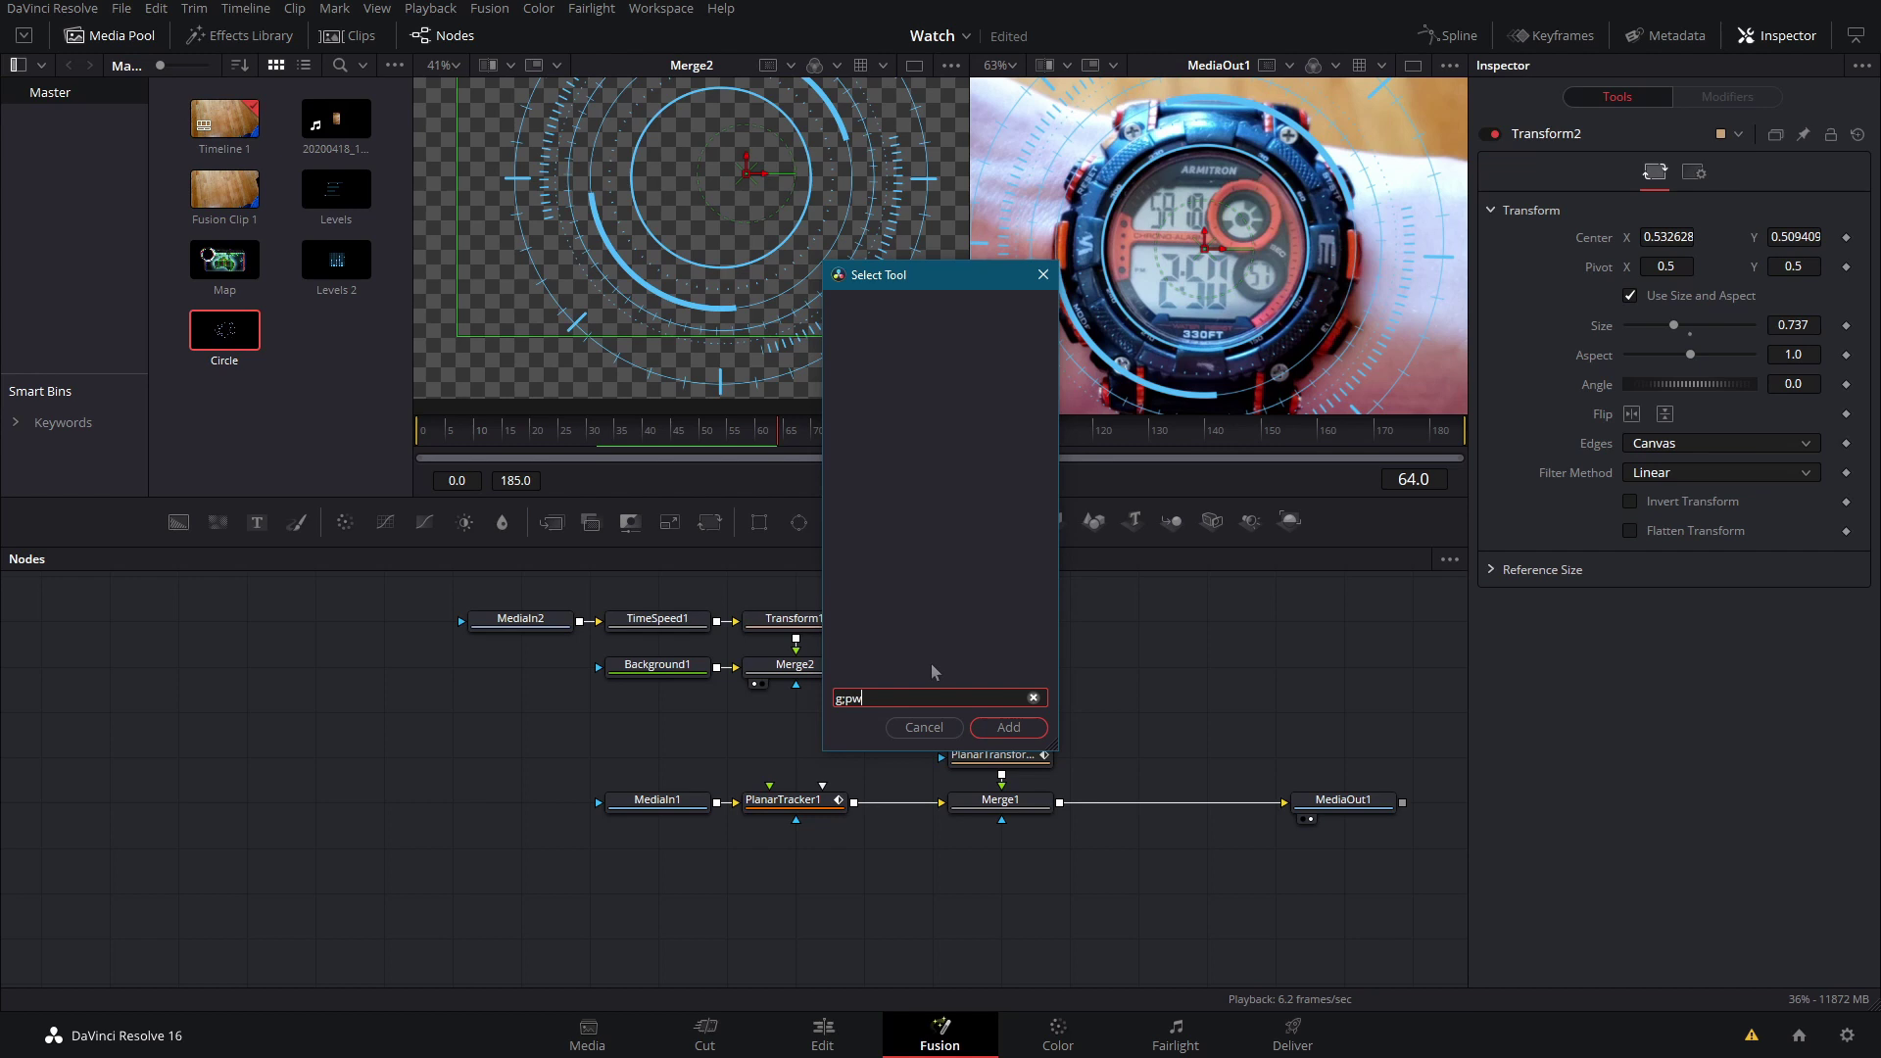
key(BackSpace)
key(BackSpace)
key(BackSpace)
text(low)
key(Return)
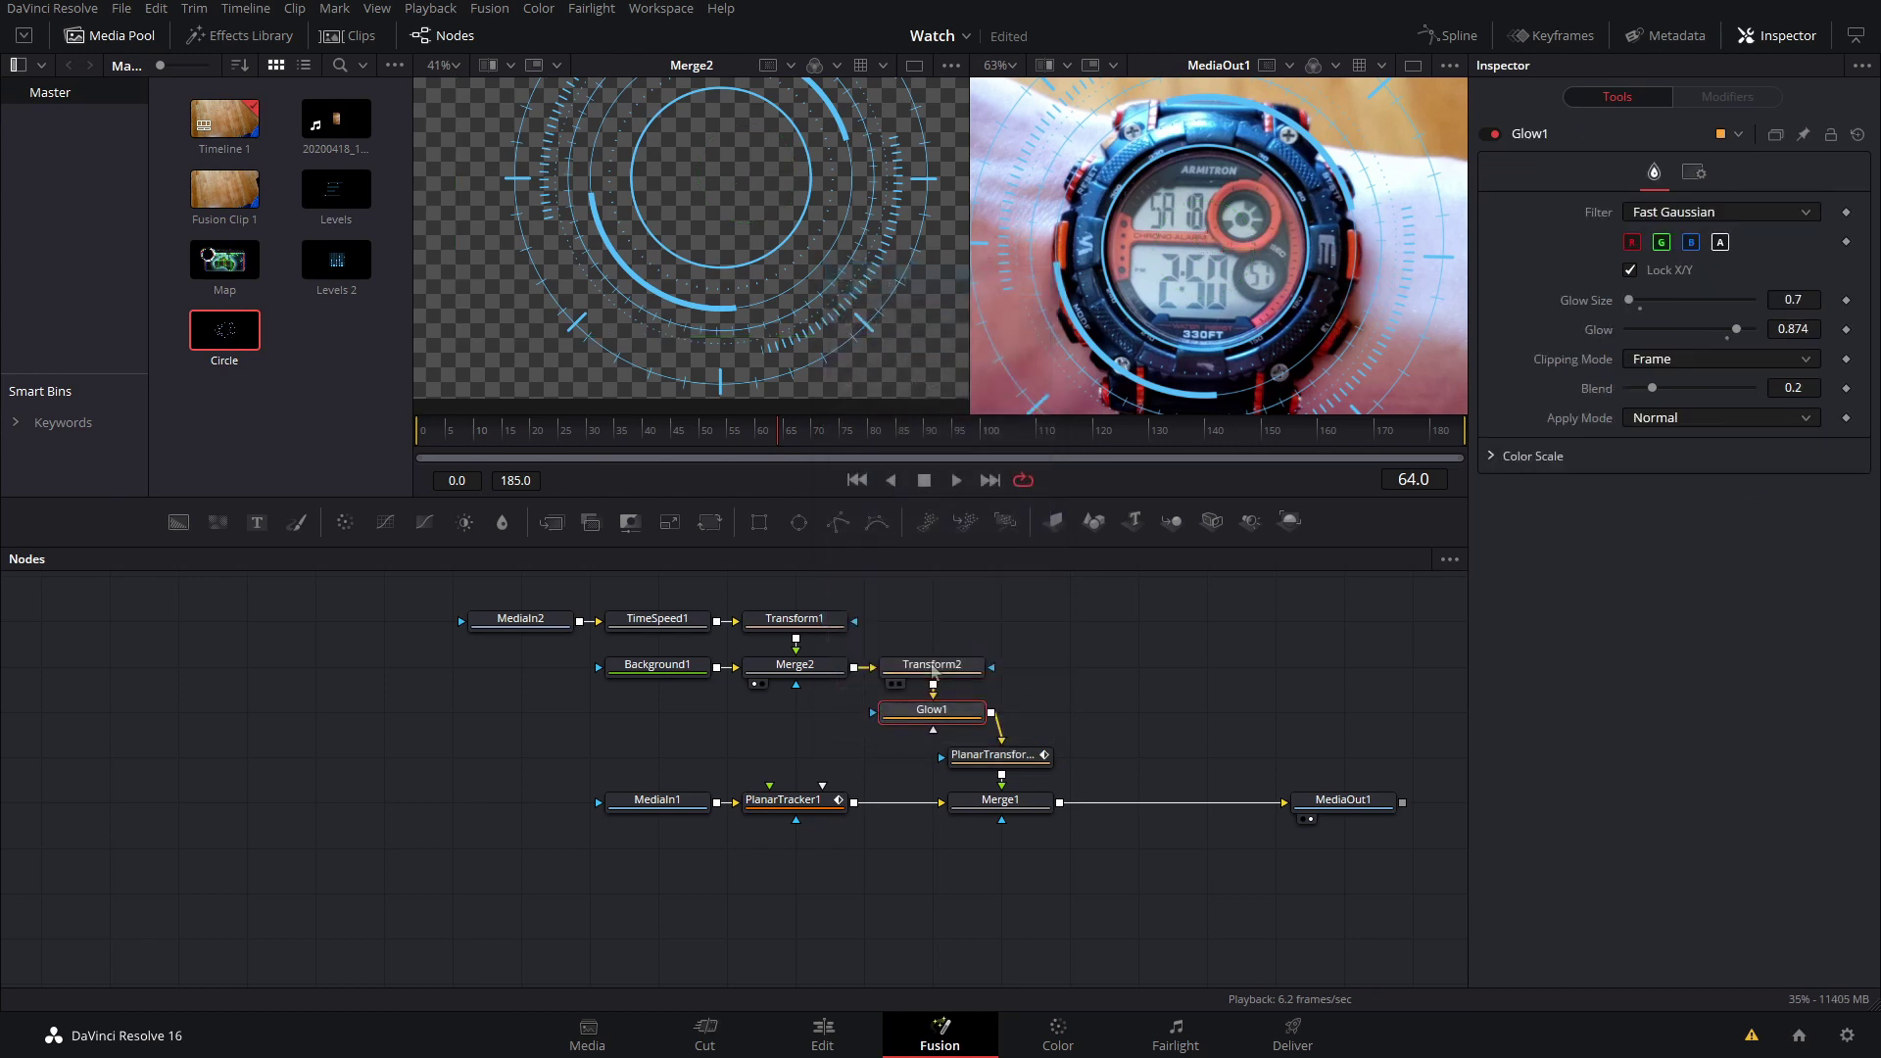
drag(1630, 301, 1650, 311)
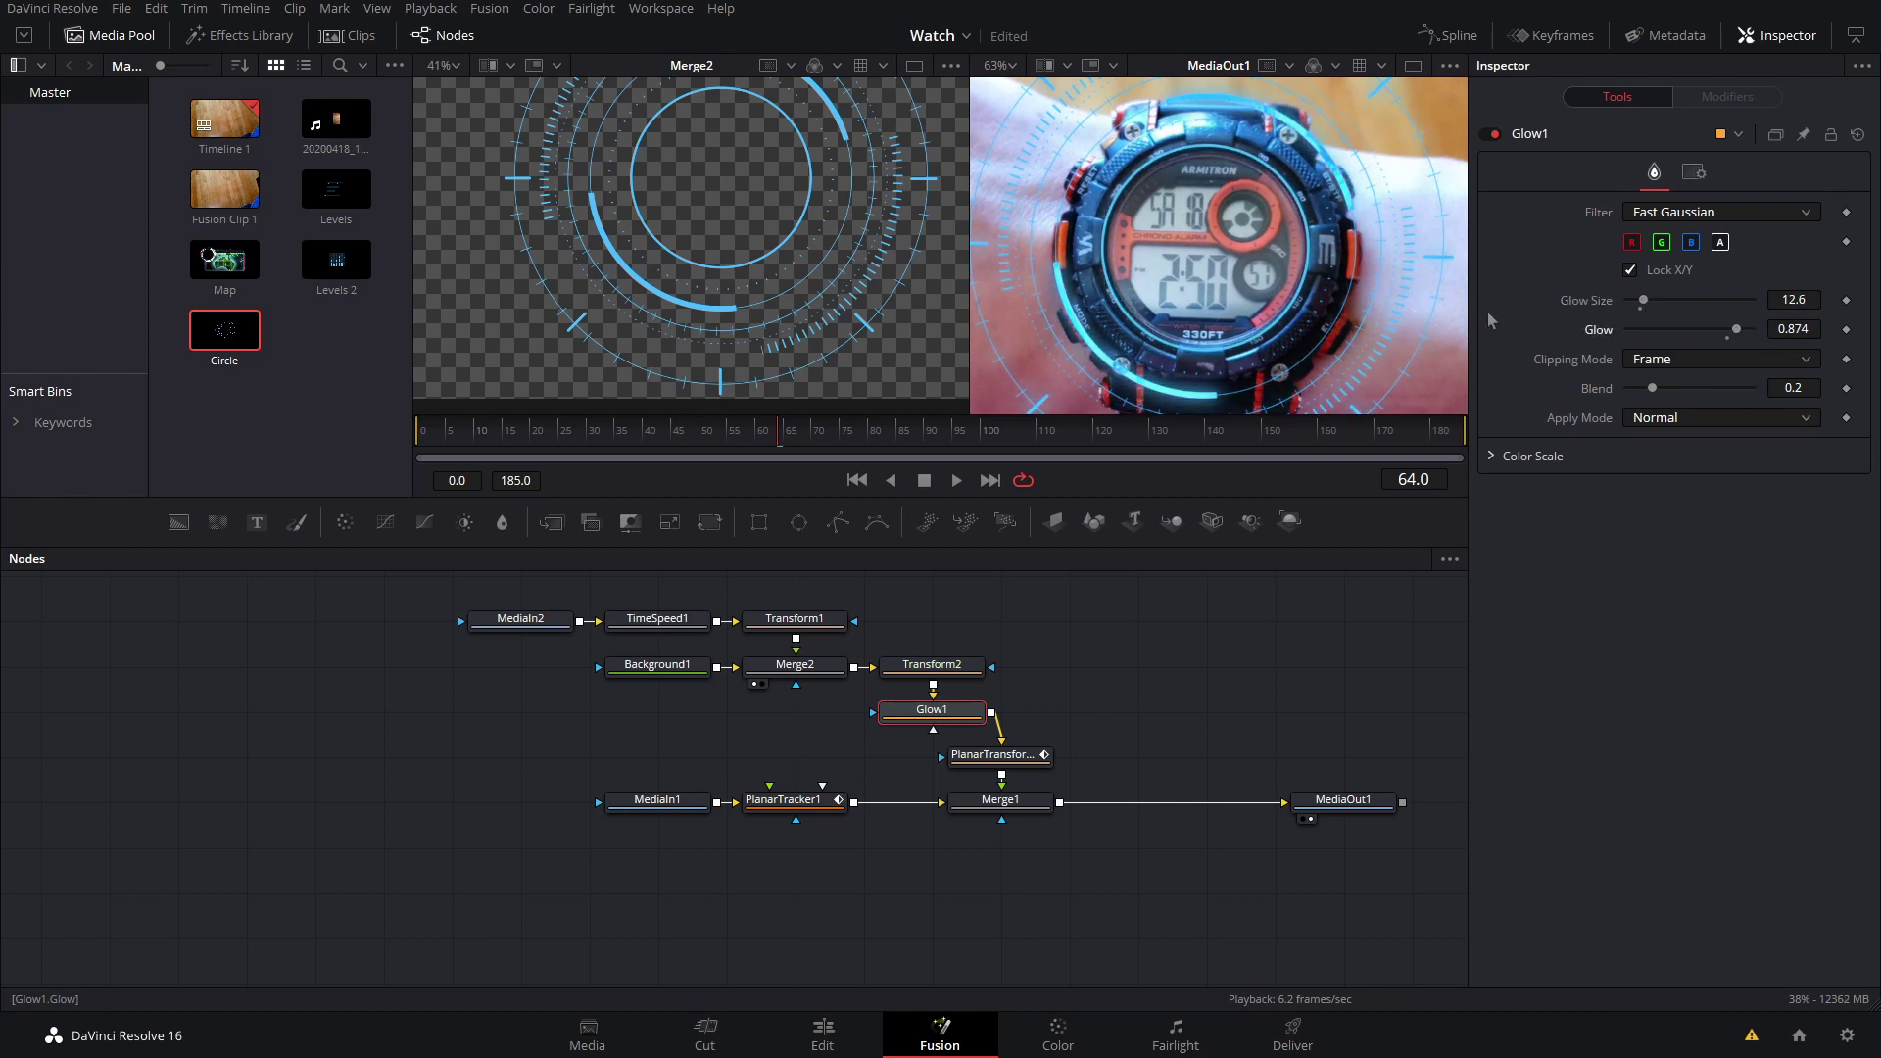
- Insert a Brightness/Contrast node after the MediaIn1 watch footage with gain 0.56, contrast 0.3, and saturation 0.61
drag(622, 801, 485, 803)
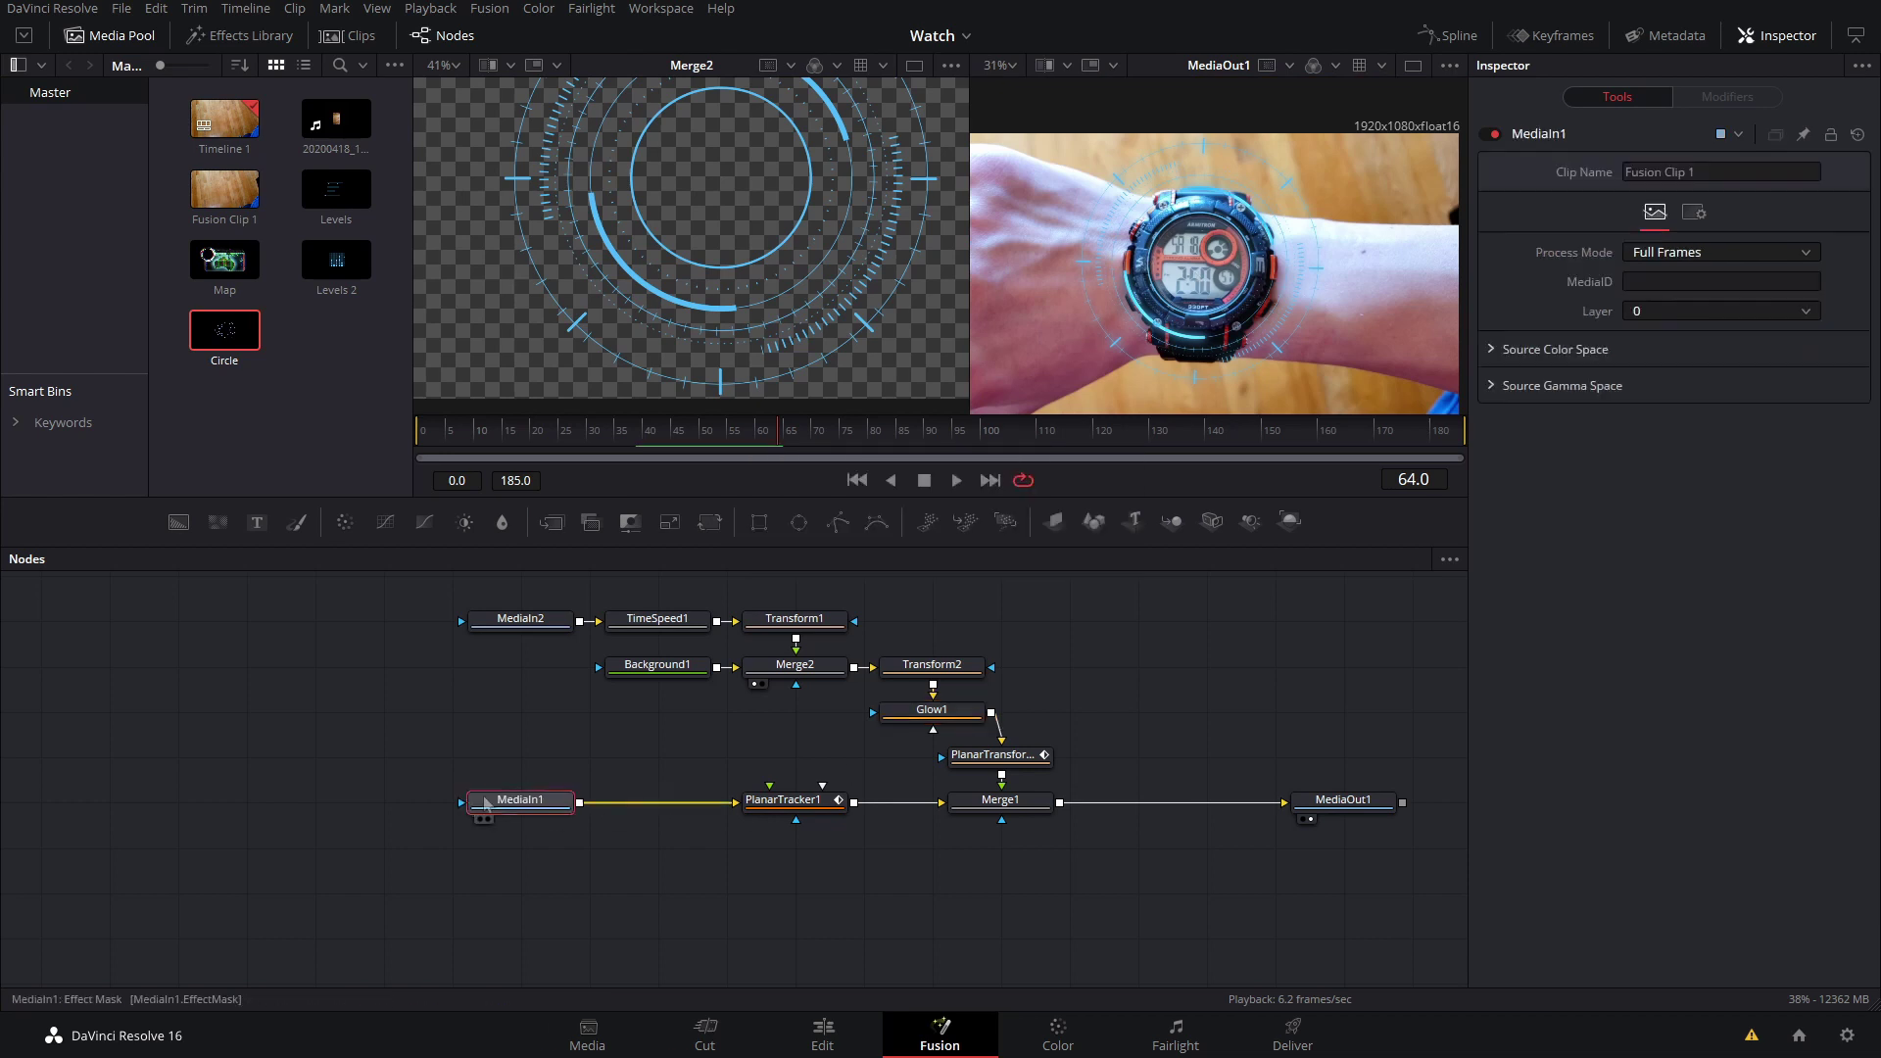
key(shift+space)
text(br)
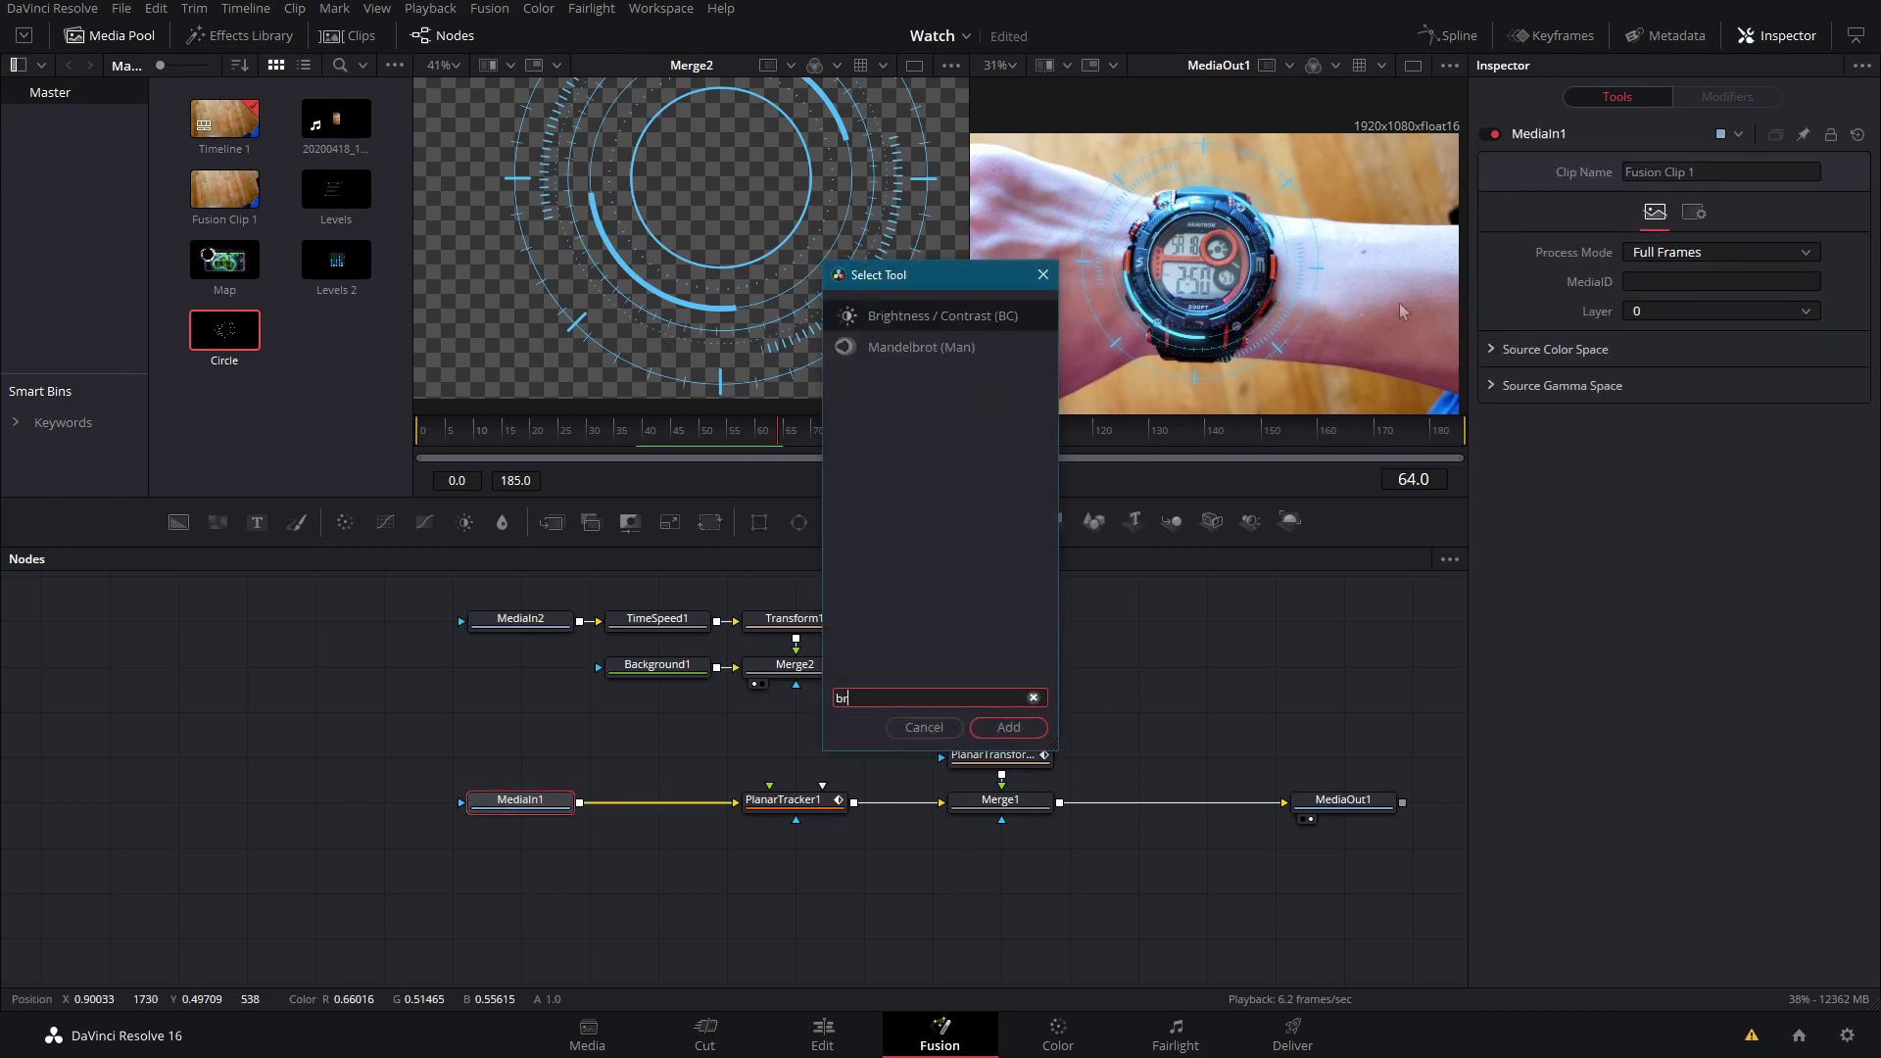
key(Return)
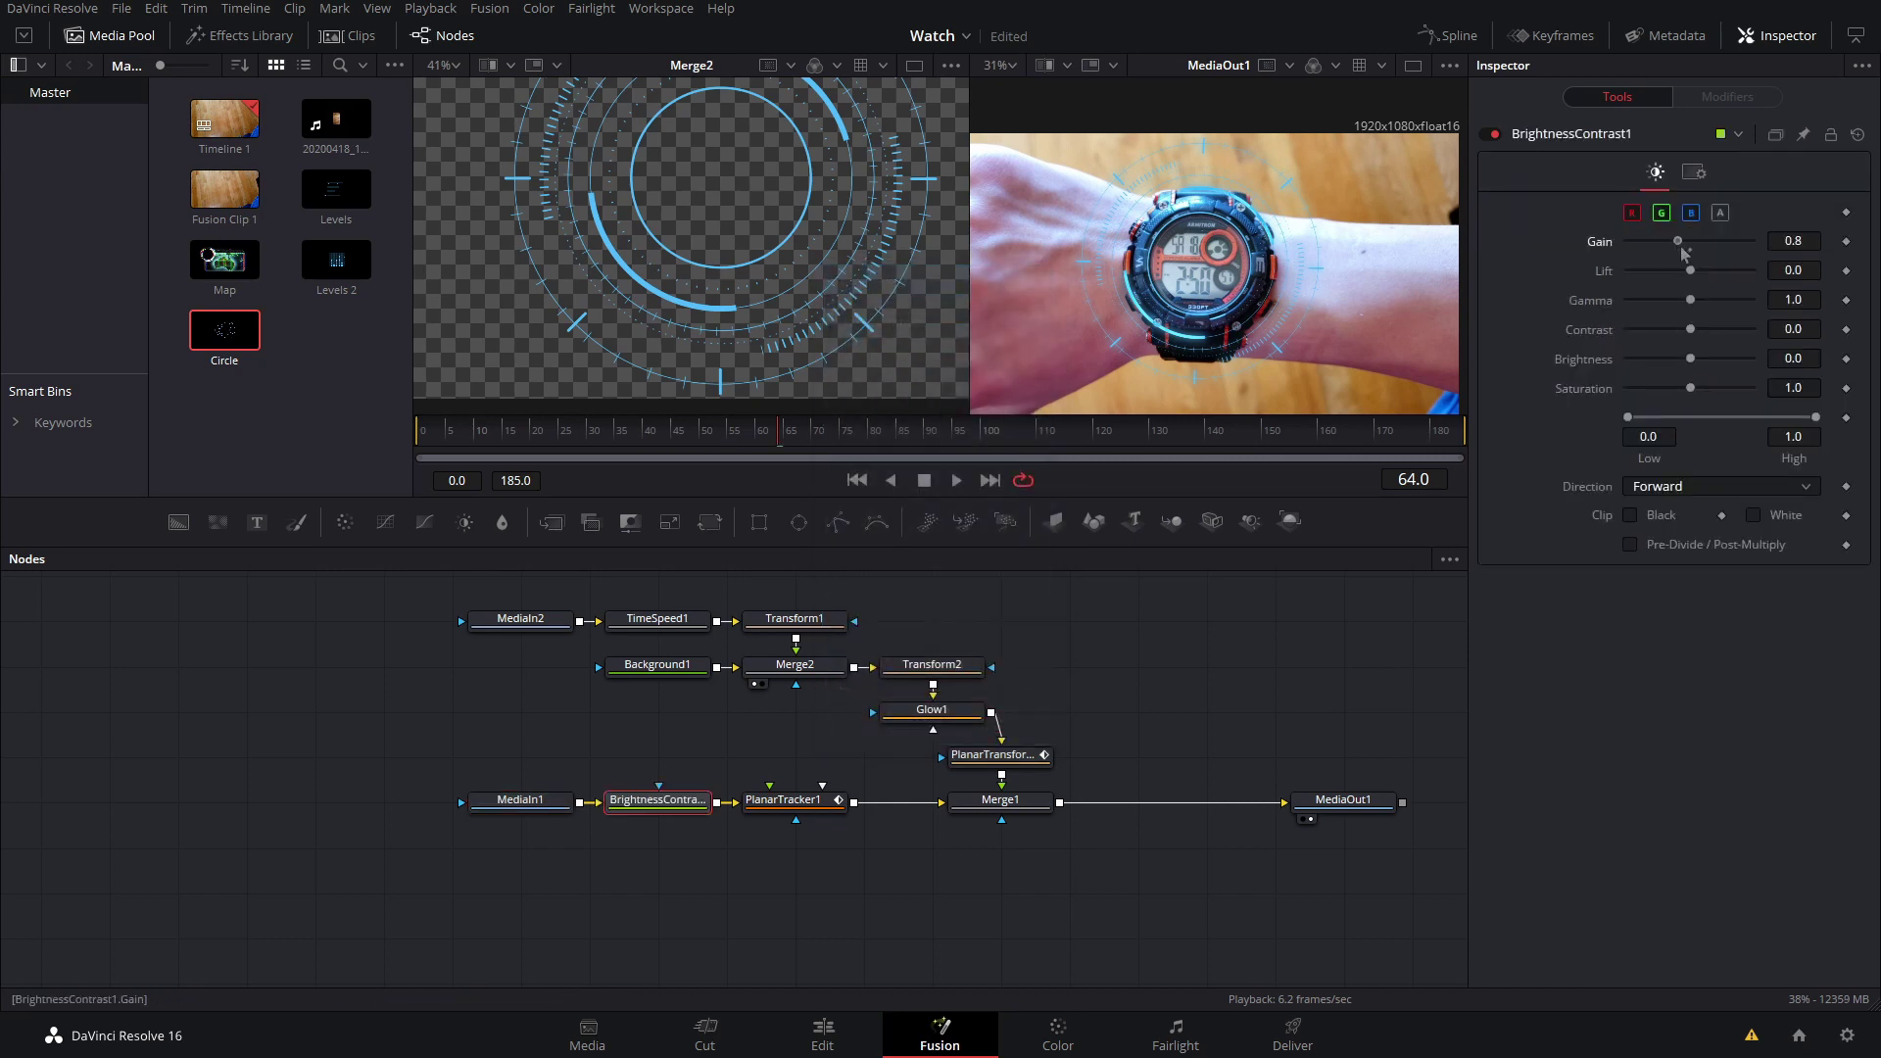
drag(1682, 253, 1687, 390)
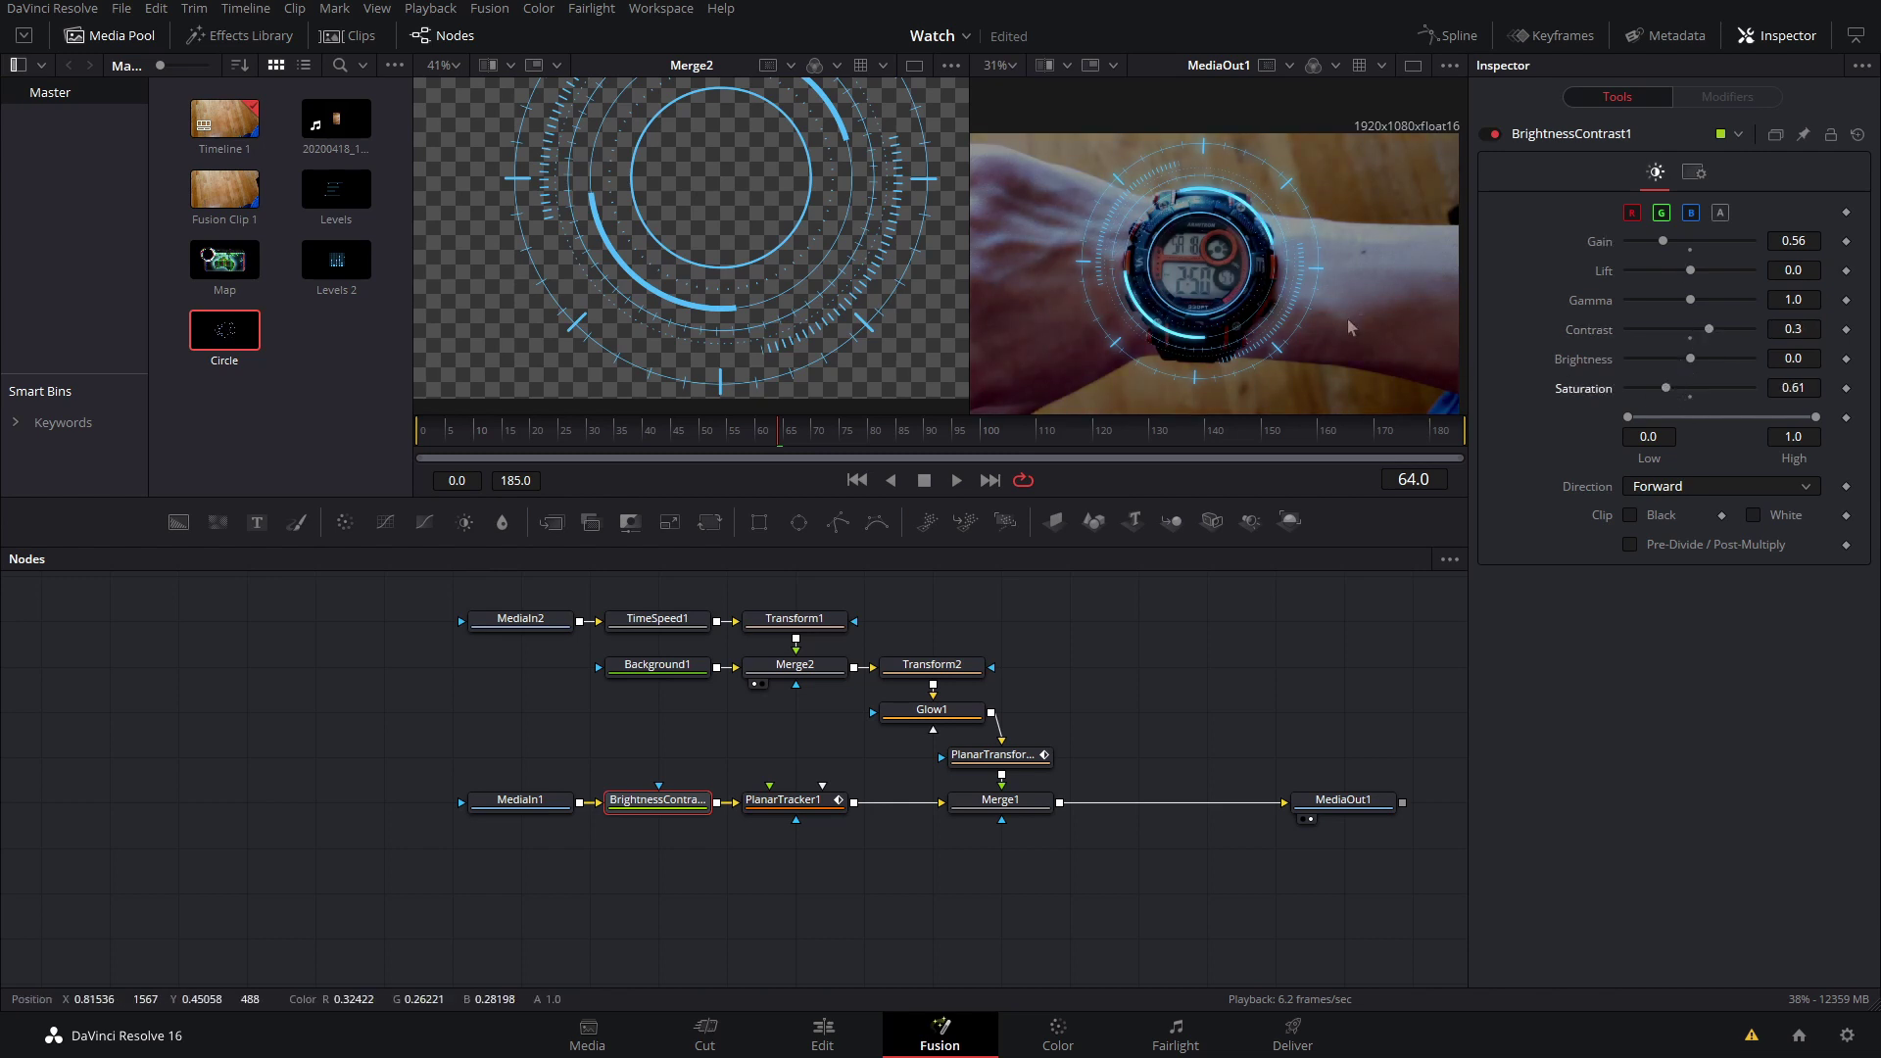
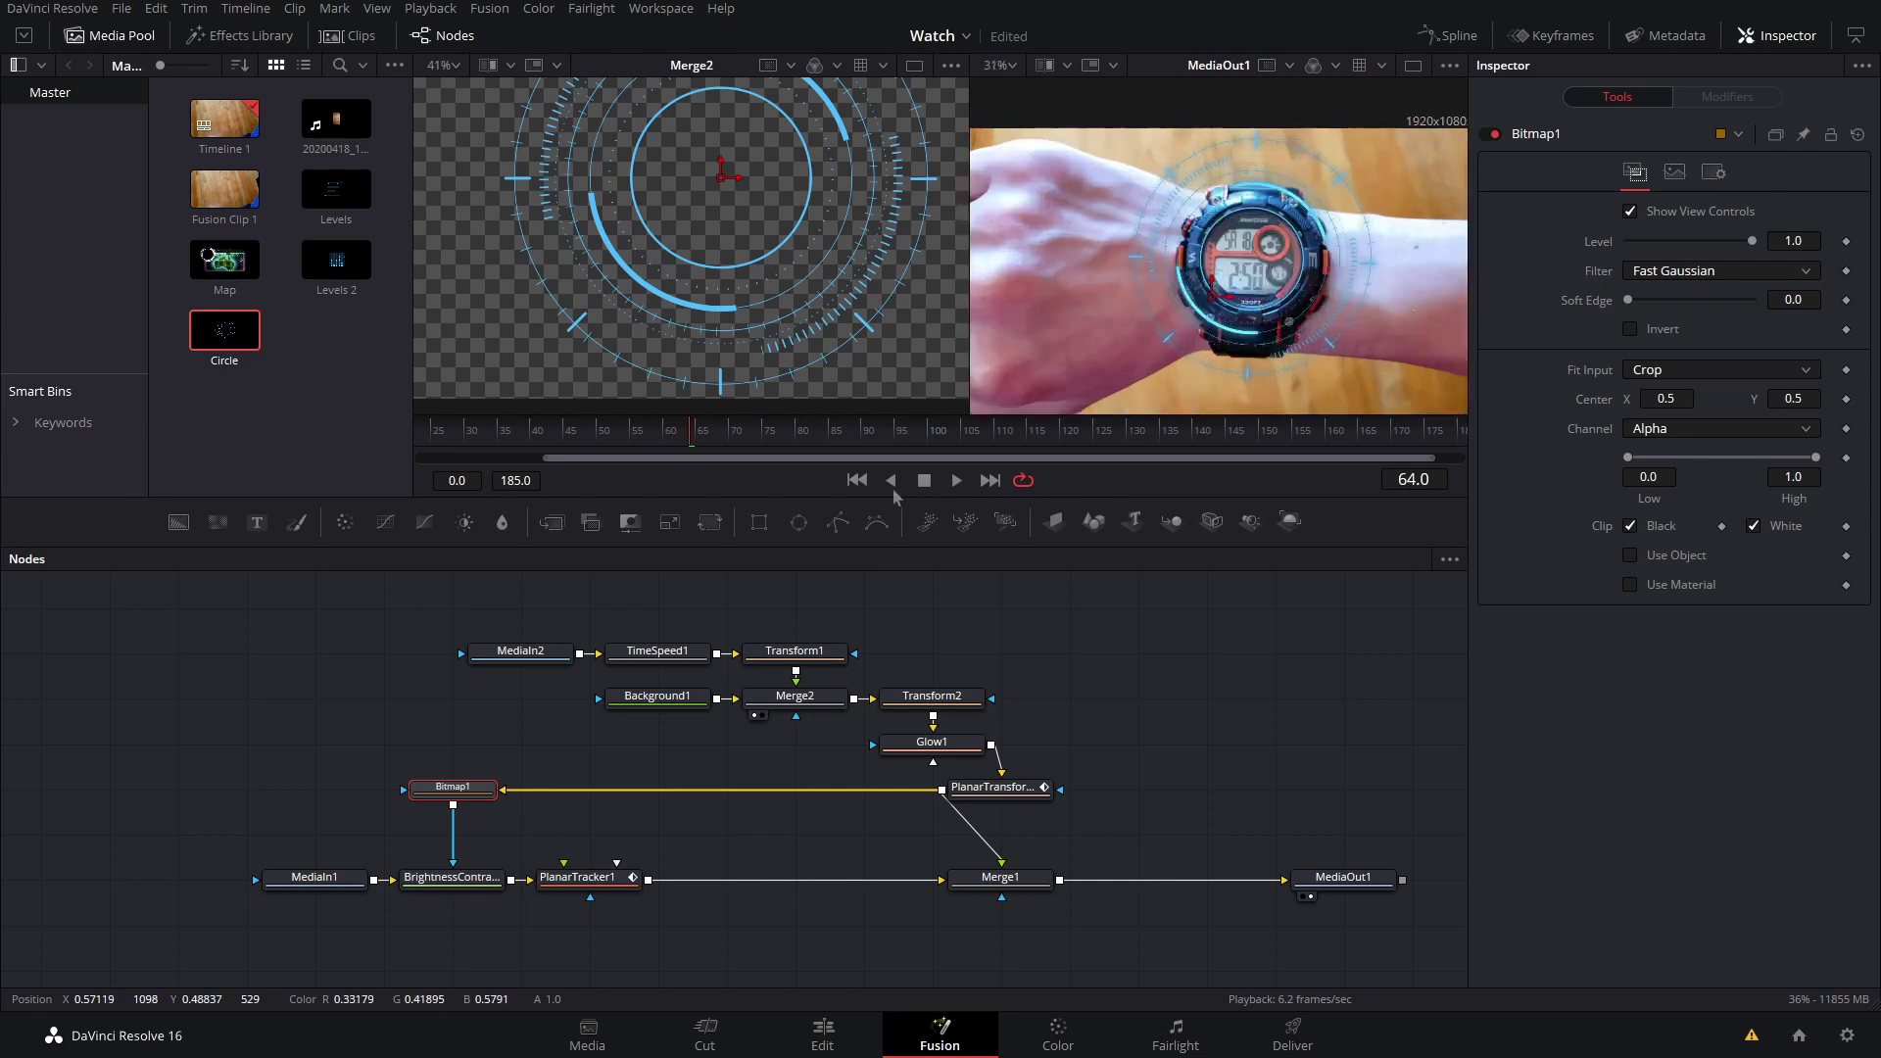
- Invert the Bitmap mask driving the Brightness/Contrast node and inspect the circle's edges up close
click(1634, 330)
scroll(1207, 232, up, 4)
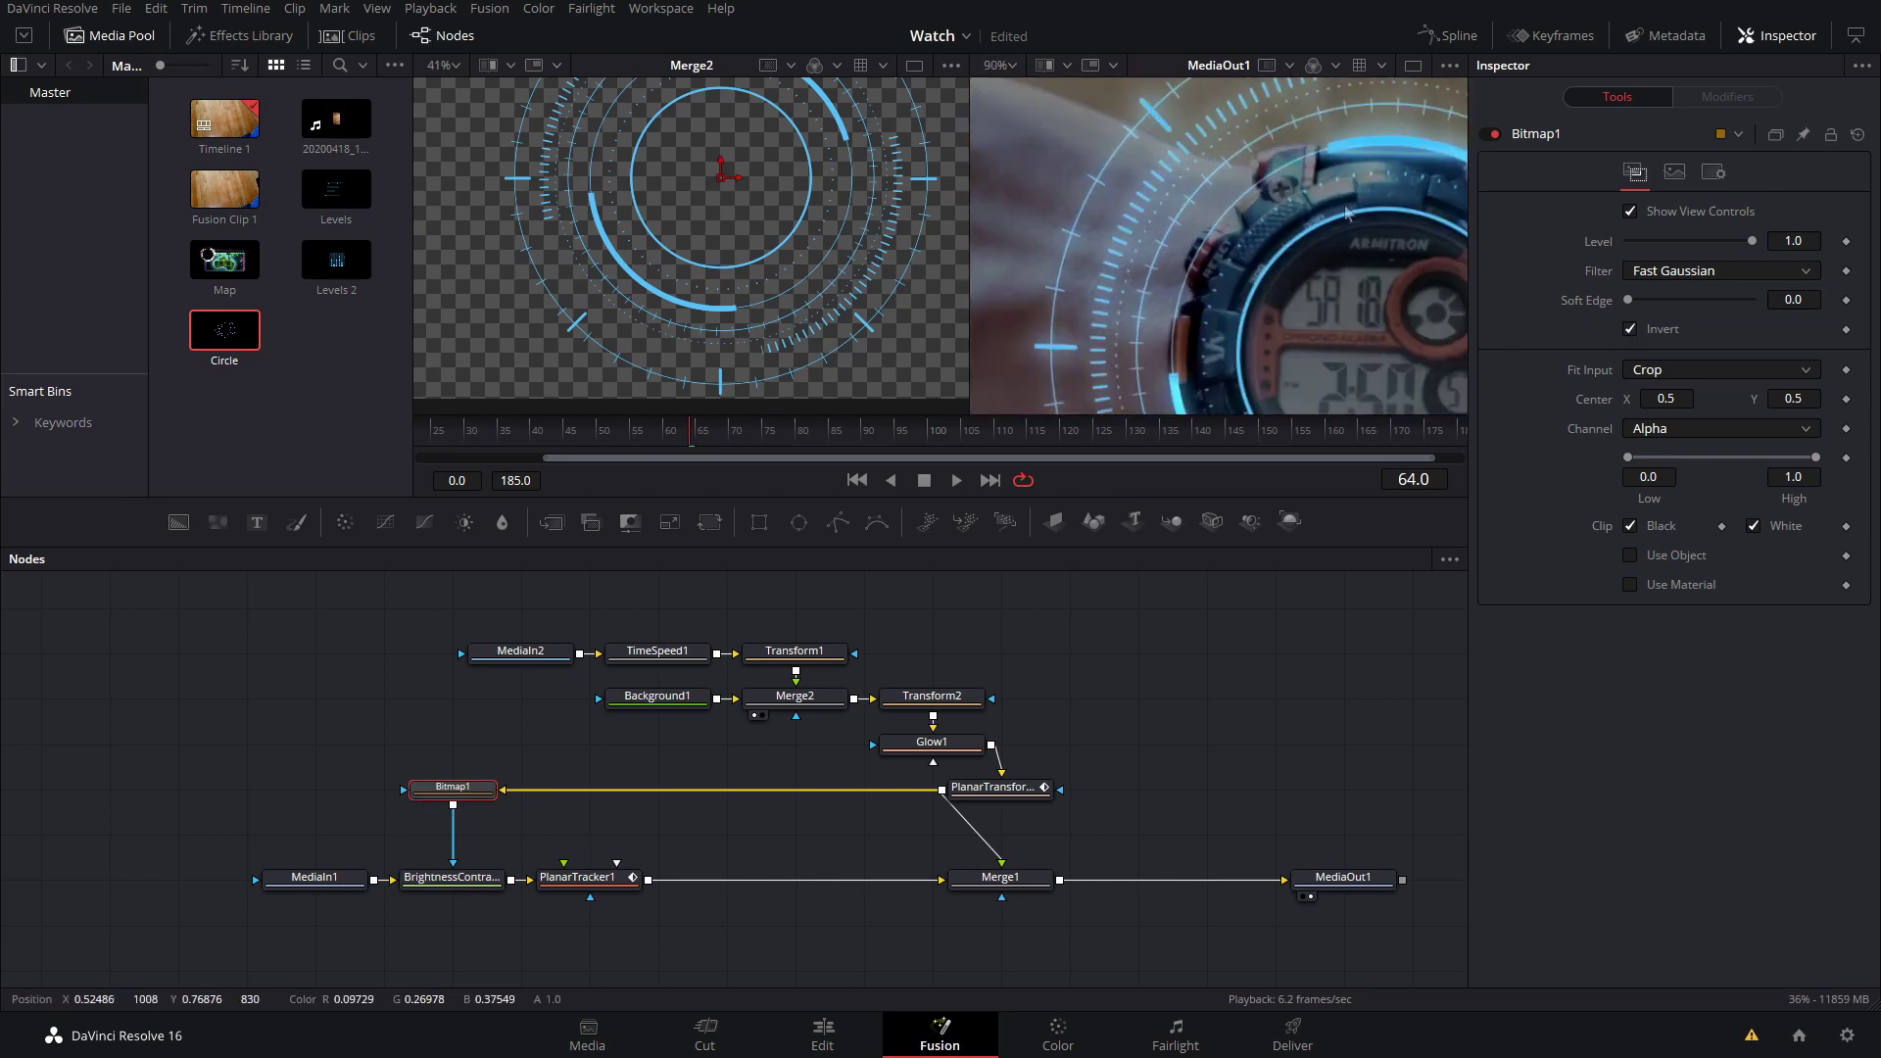
- Soften the Bitmap1 mask with a soft edge of 0.1102 and lower its high threshold to 0.194
scroll(1092, 280, down, 4)
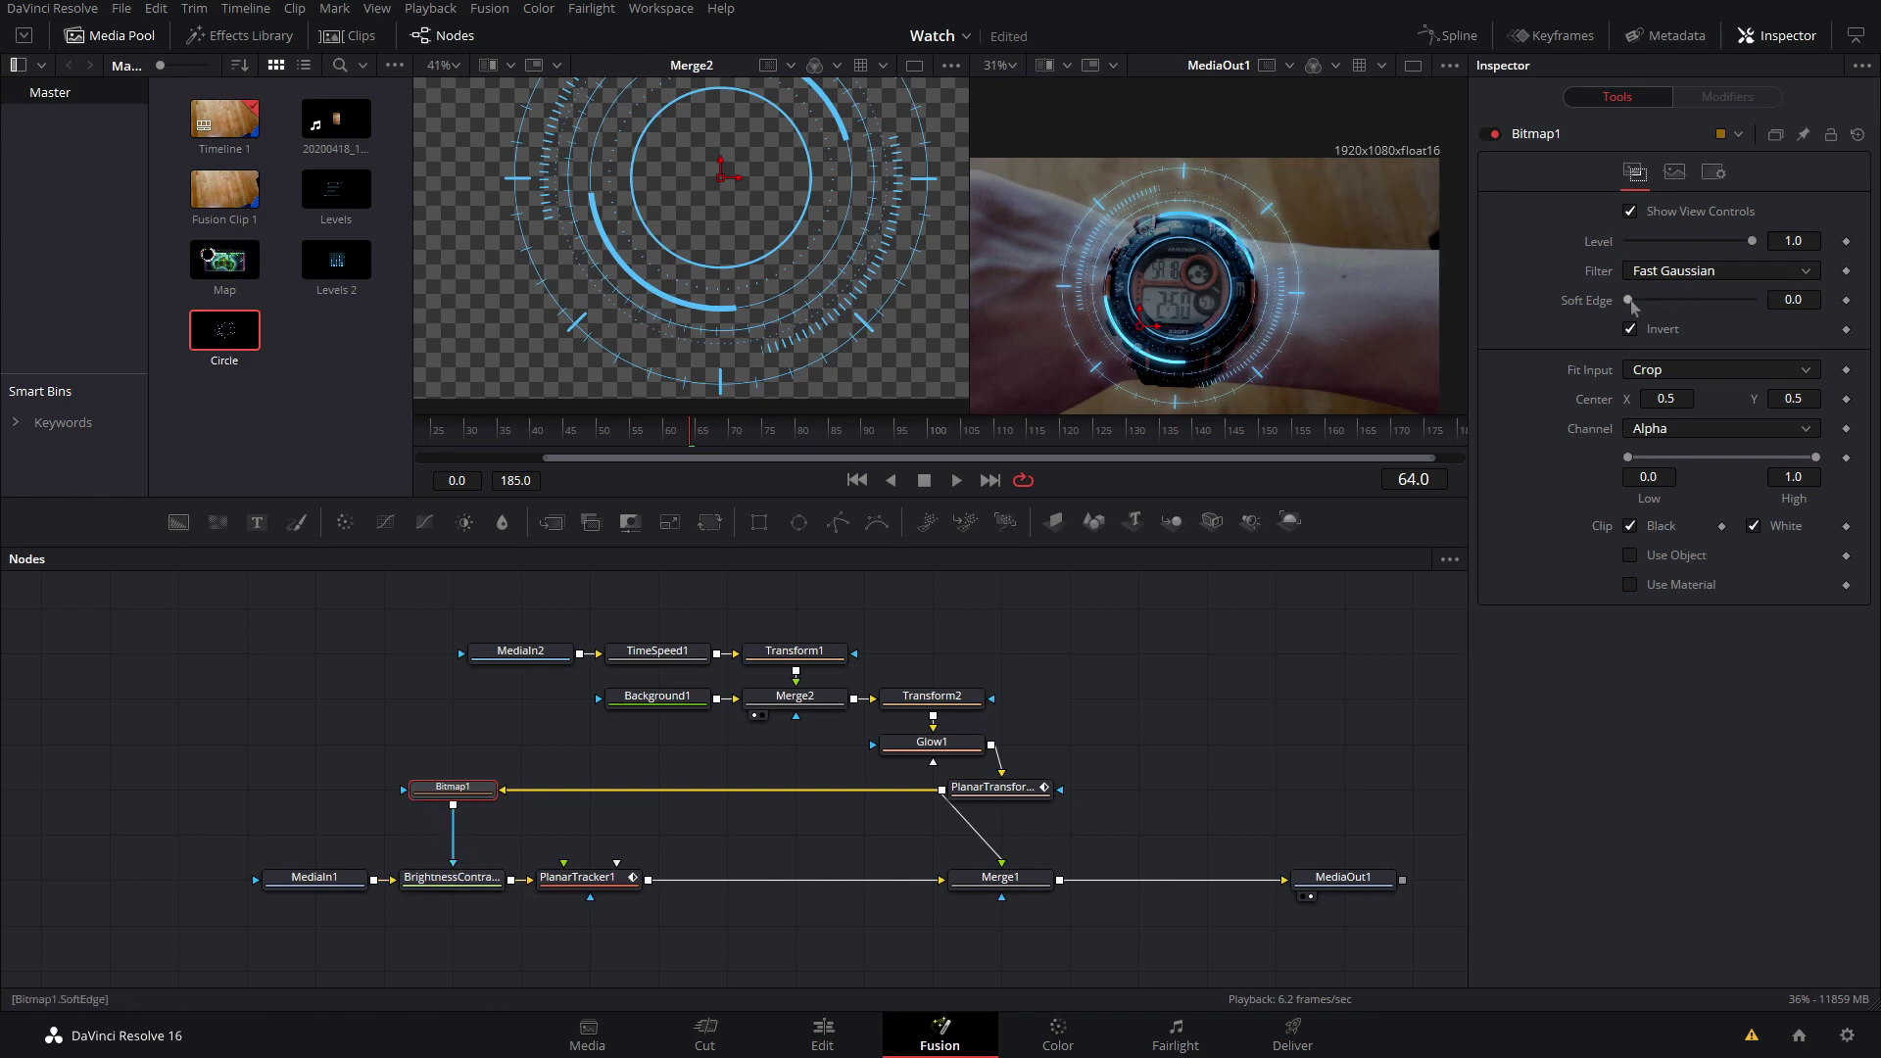
drag(1650, 310, 1628, 320)
drag(1647, 462, 1532, 469)
mouse_move(1720, 468)
mouse_down()
mouse_move(1670, 470)
mouse_move(1732, 464)
mouse_up()
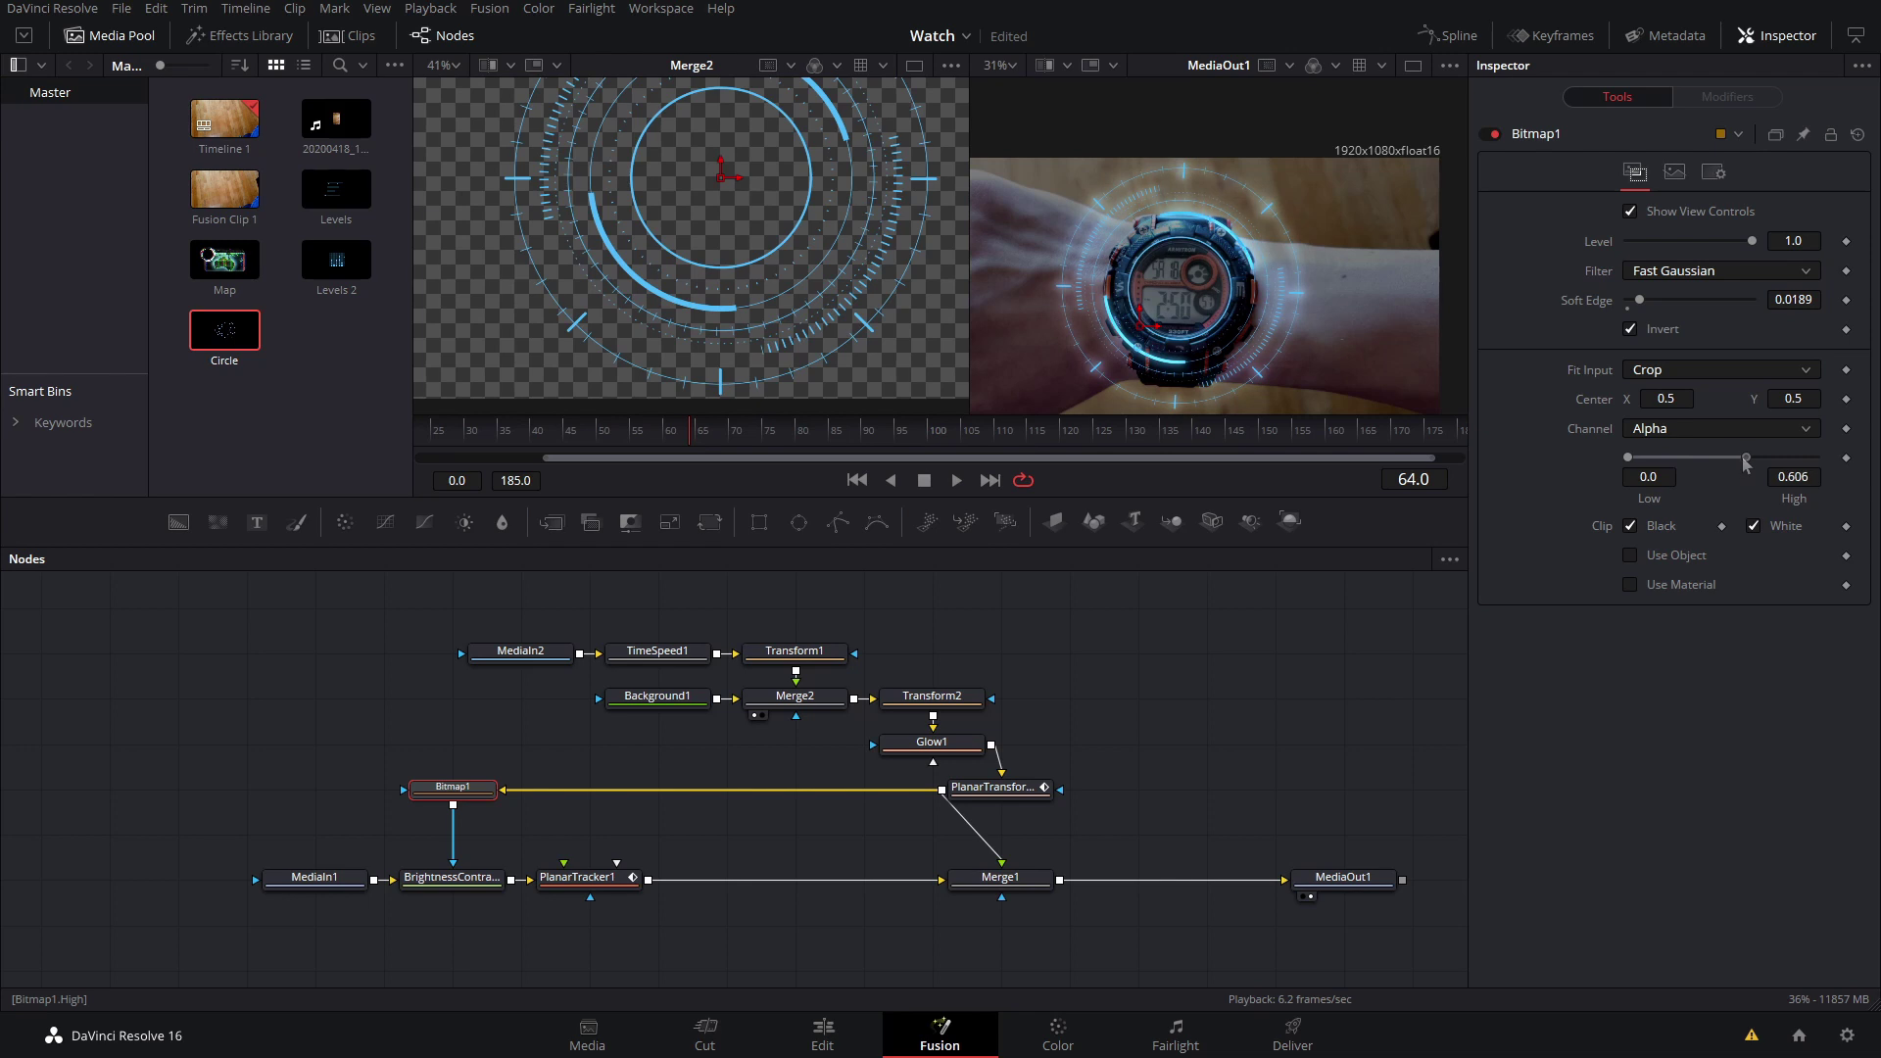
drag(1640, 302, 1751, 302)
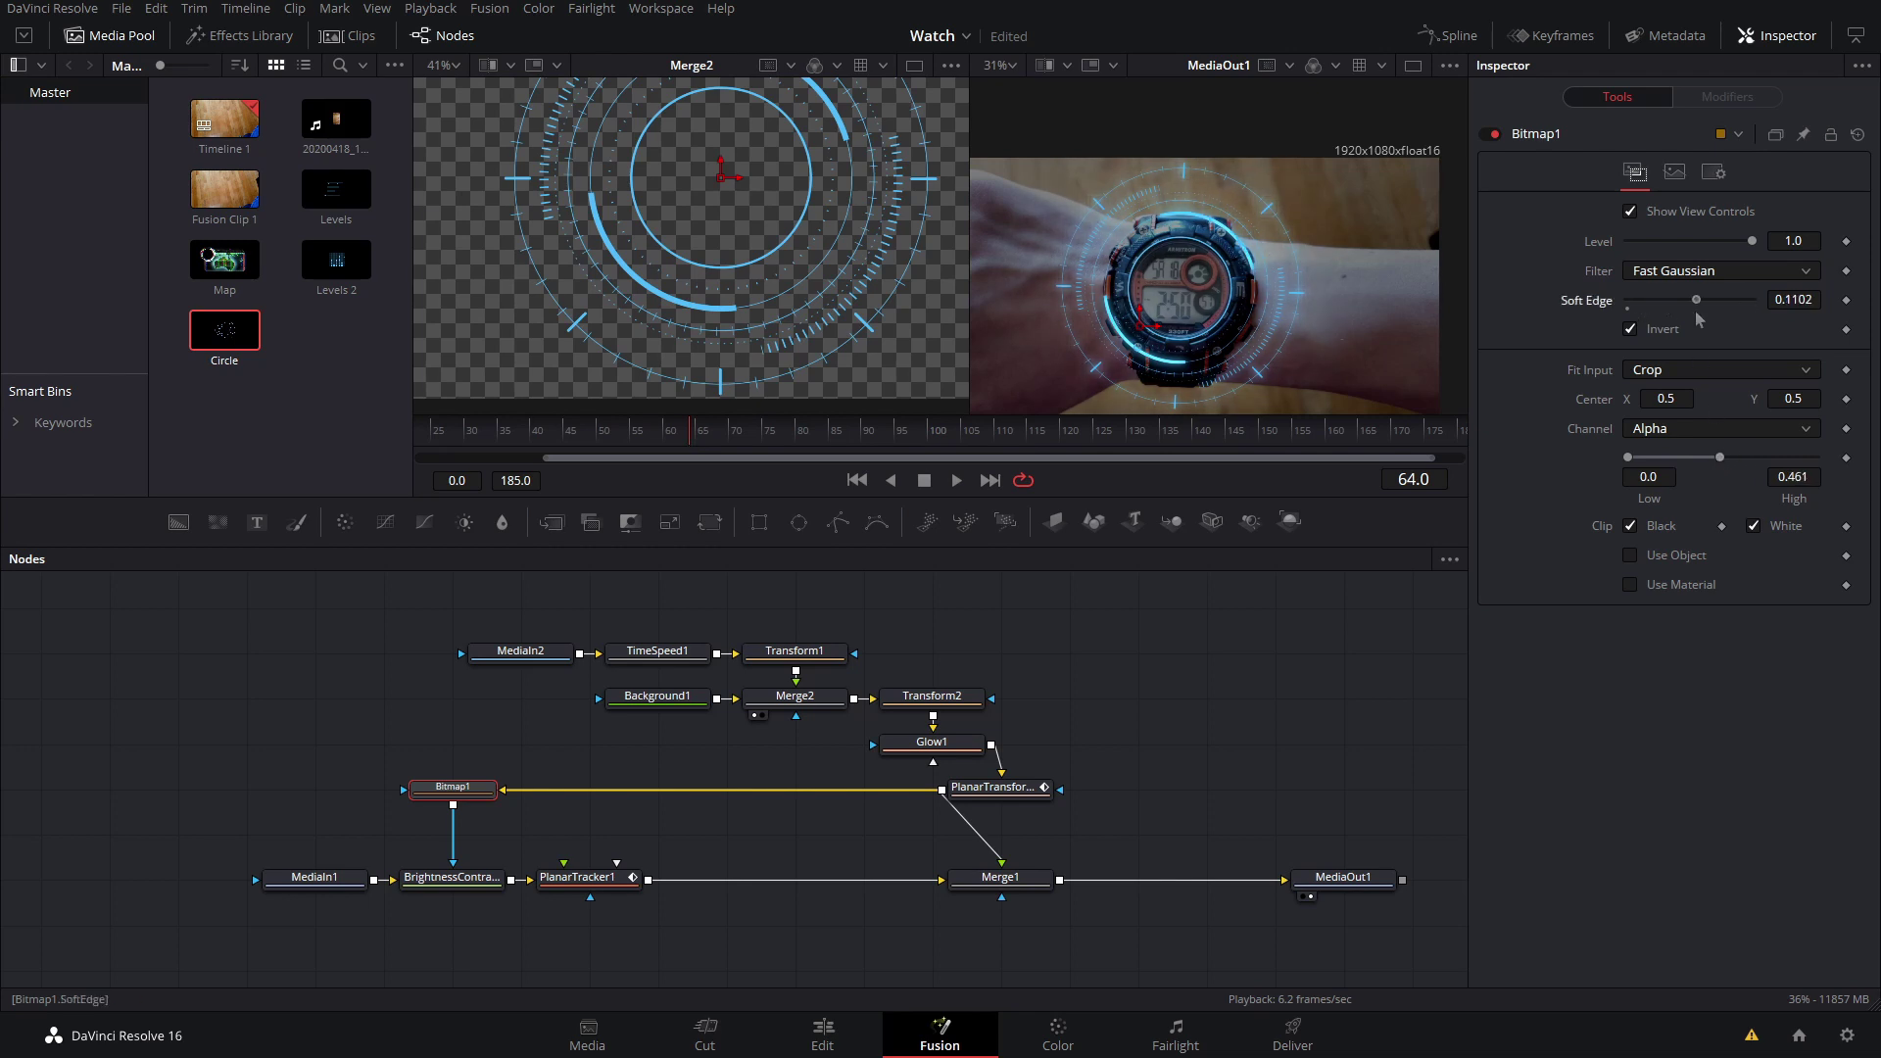
scroll(1050, 275, up, 6)
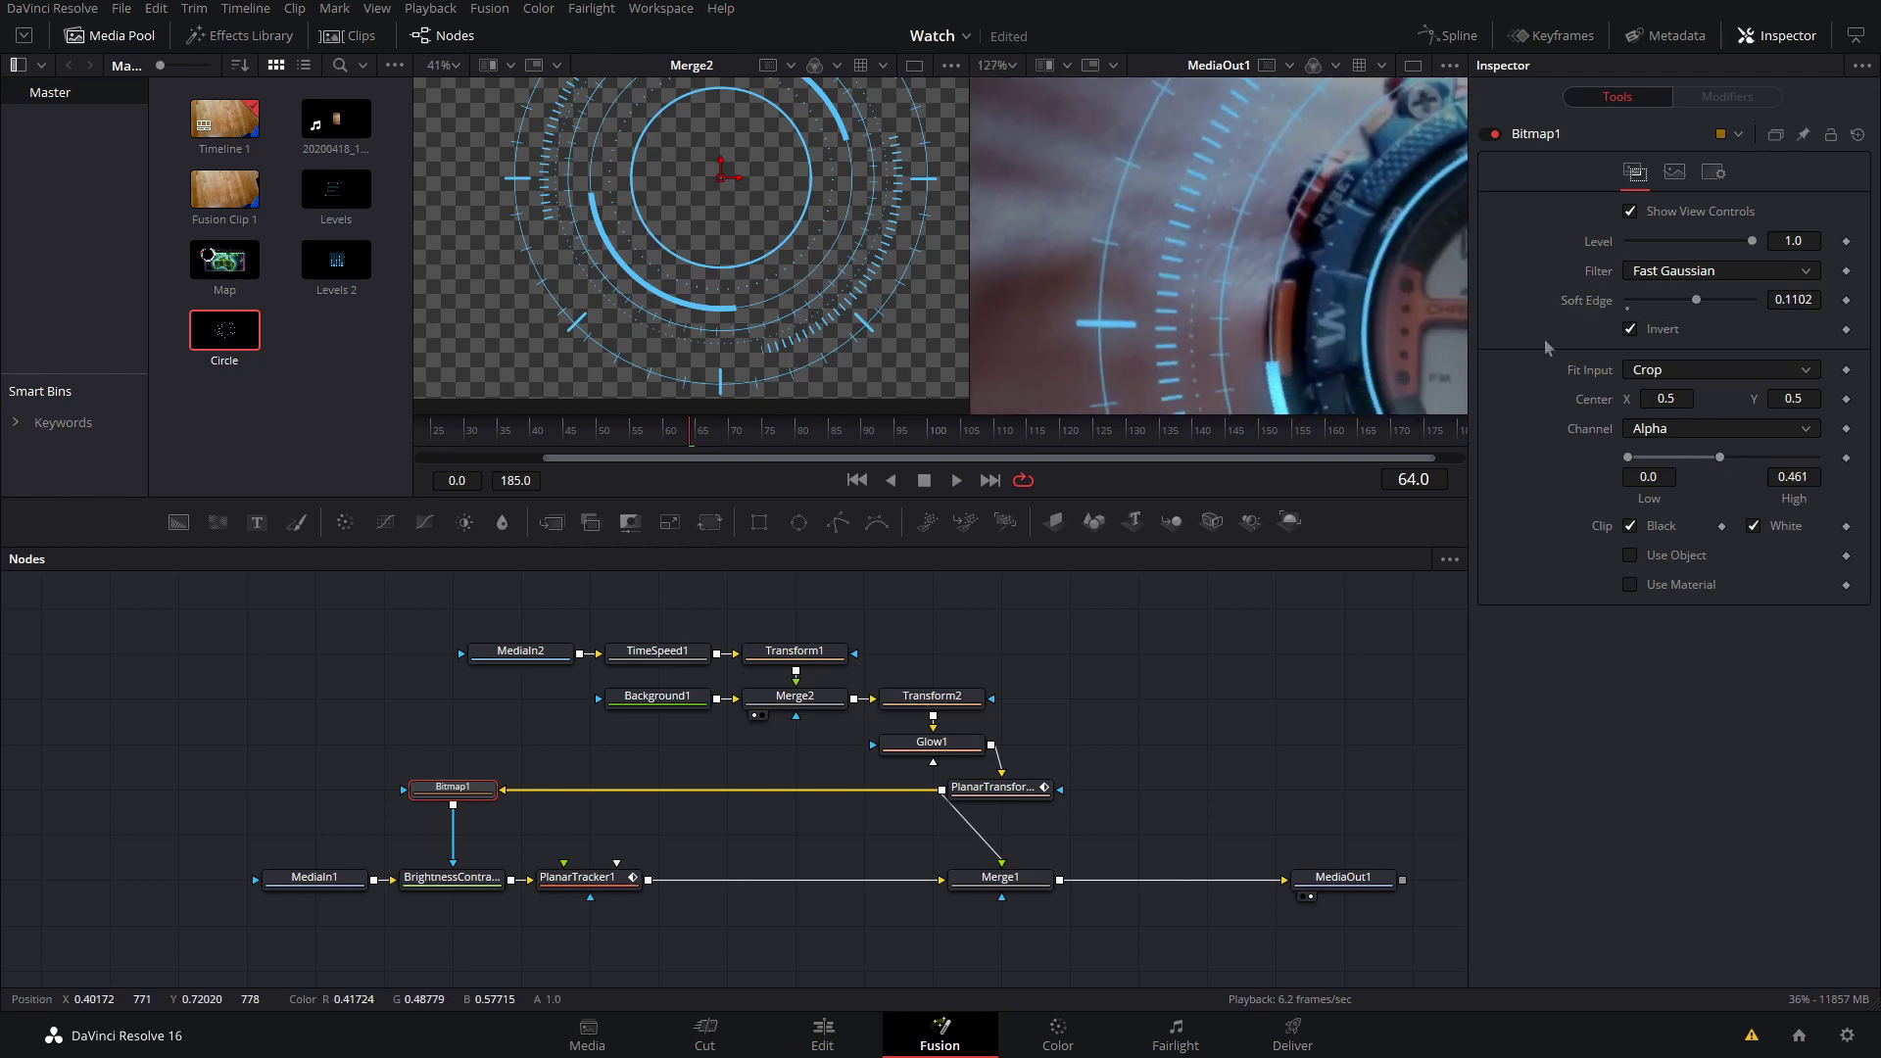
drag(1712, 461, 1684, 463)
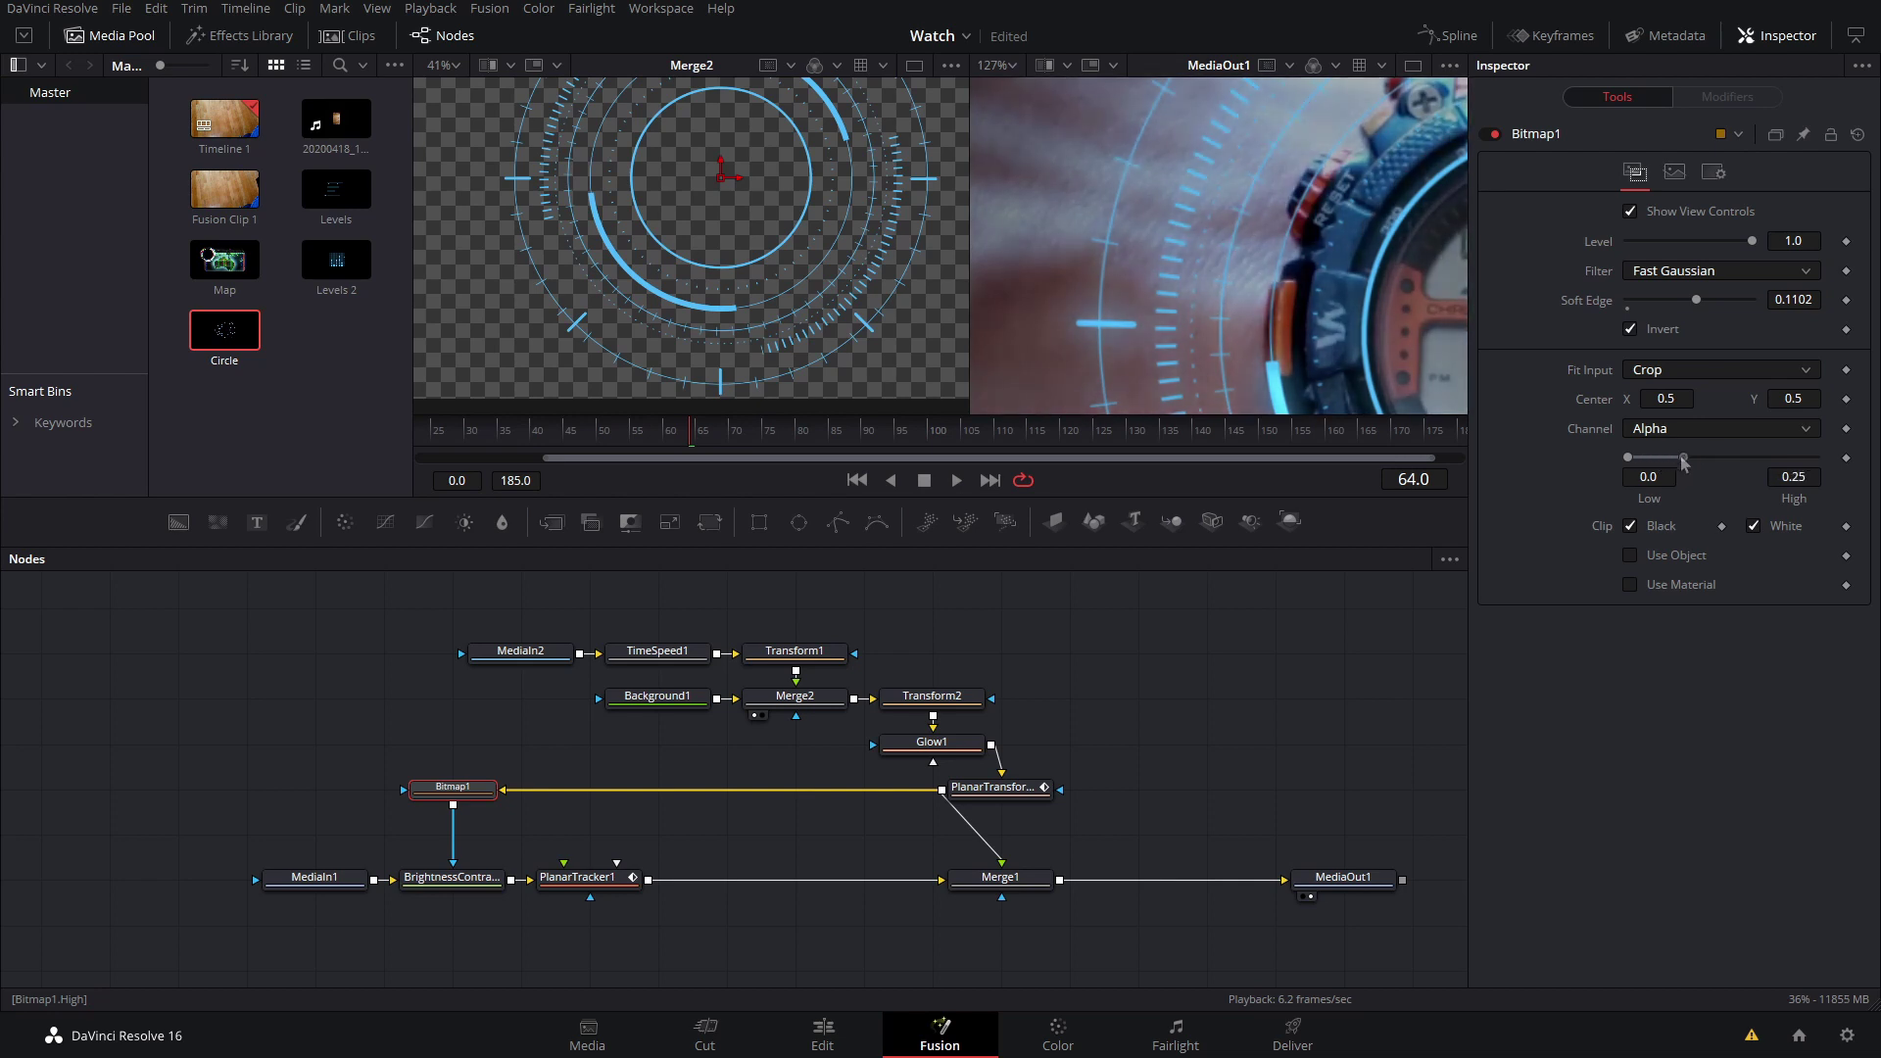
scroll(1421, 392, down, 6)
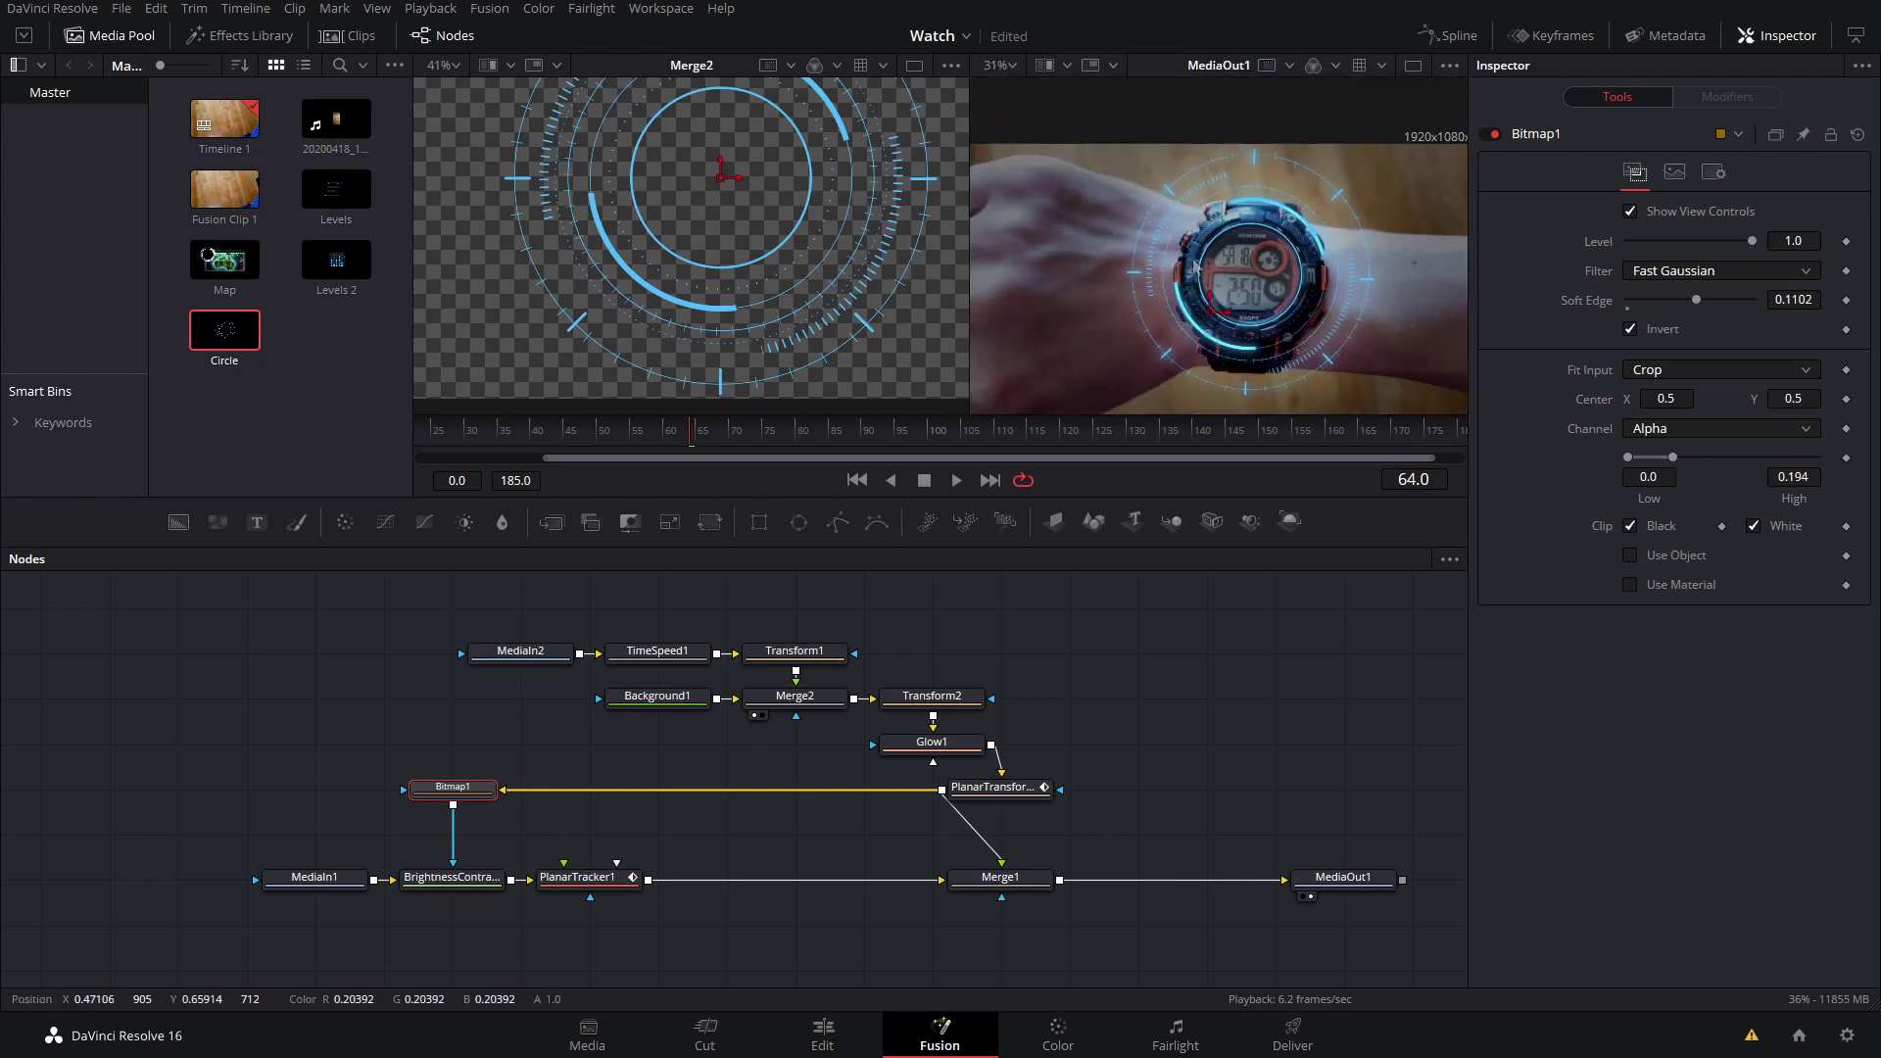
- Add a Color Corrector node after PlanarTracker1, and pull PlanarTracker1 out of the node chain to an empty area
click(630, 887)
key(shift+space)
text(color)
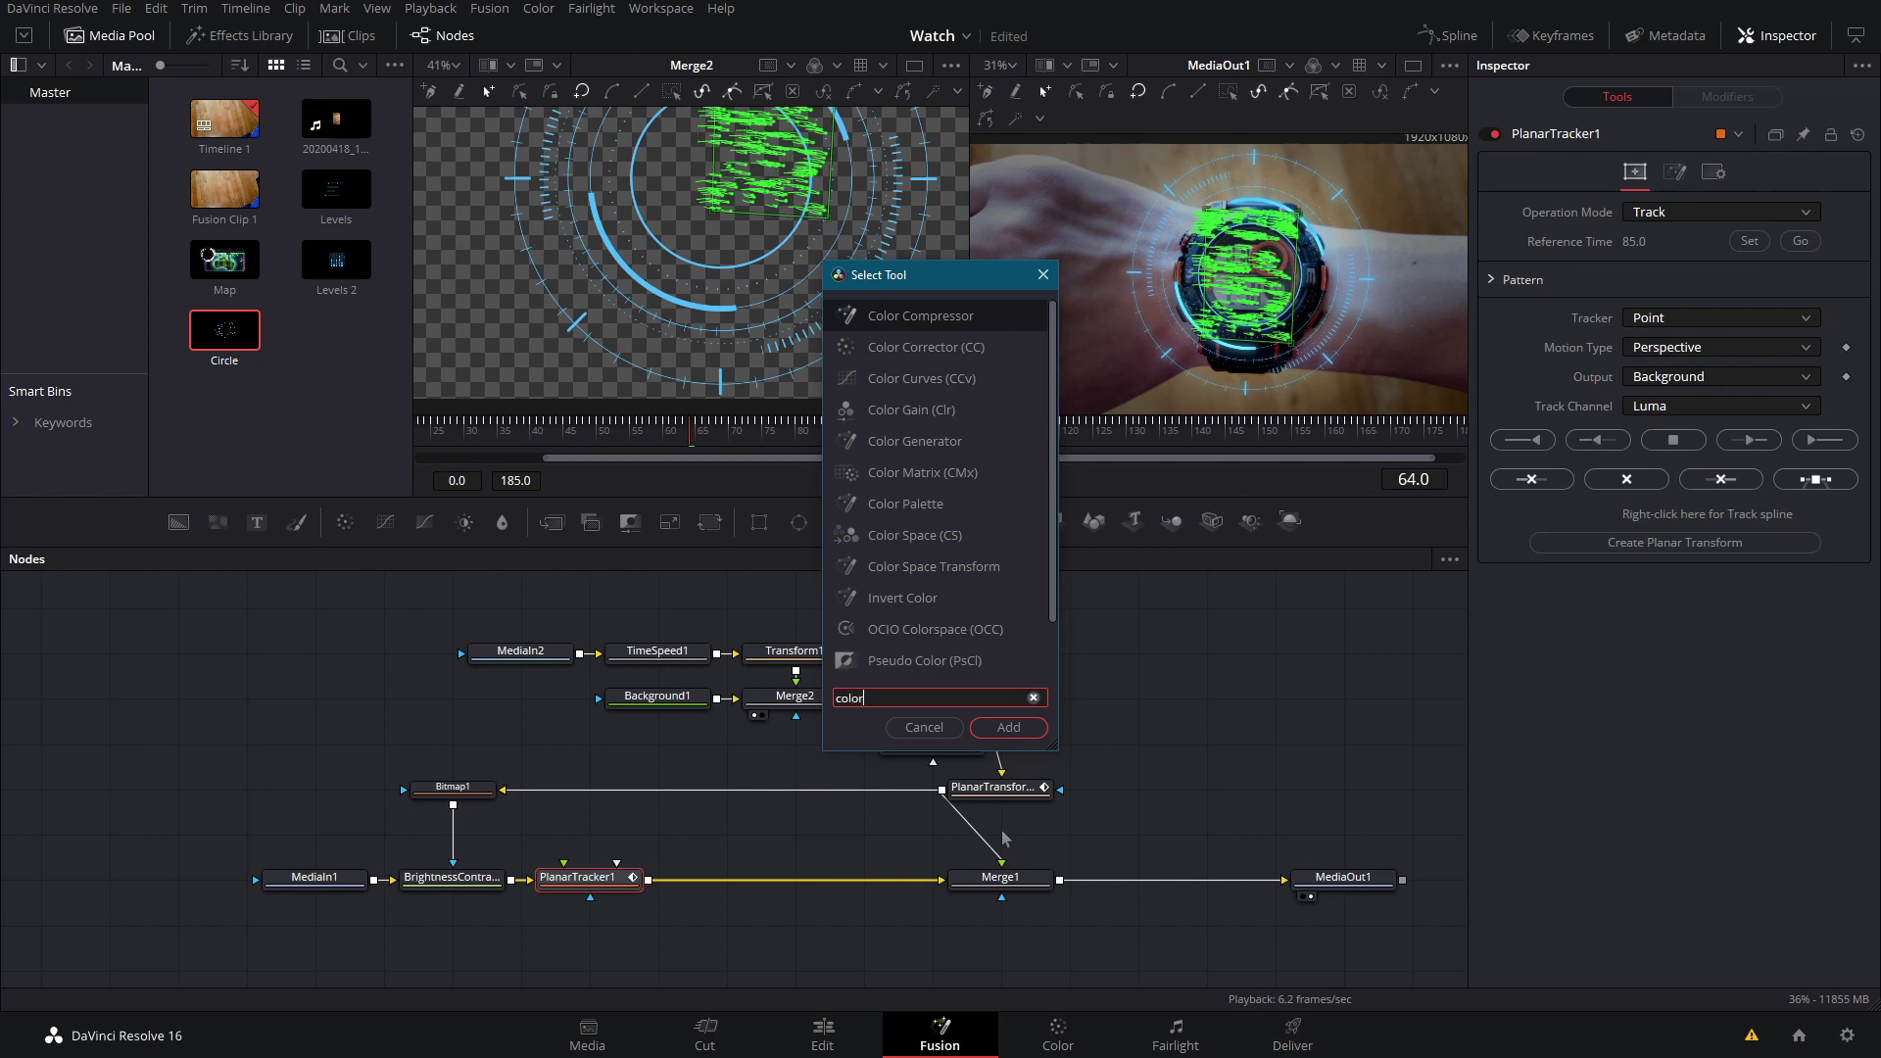
key(Down)
key(Return)
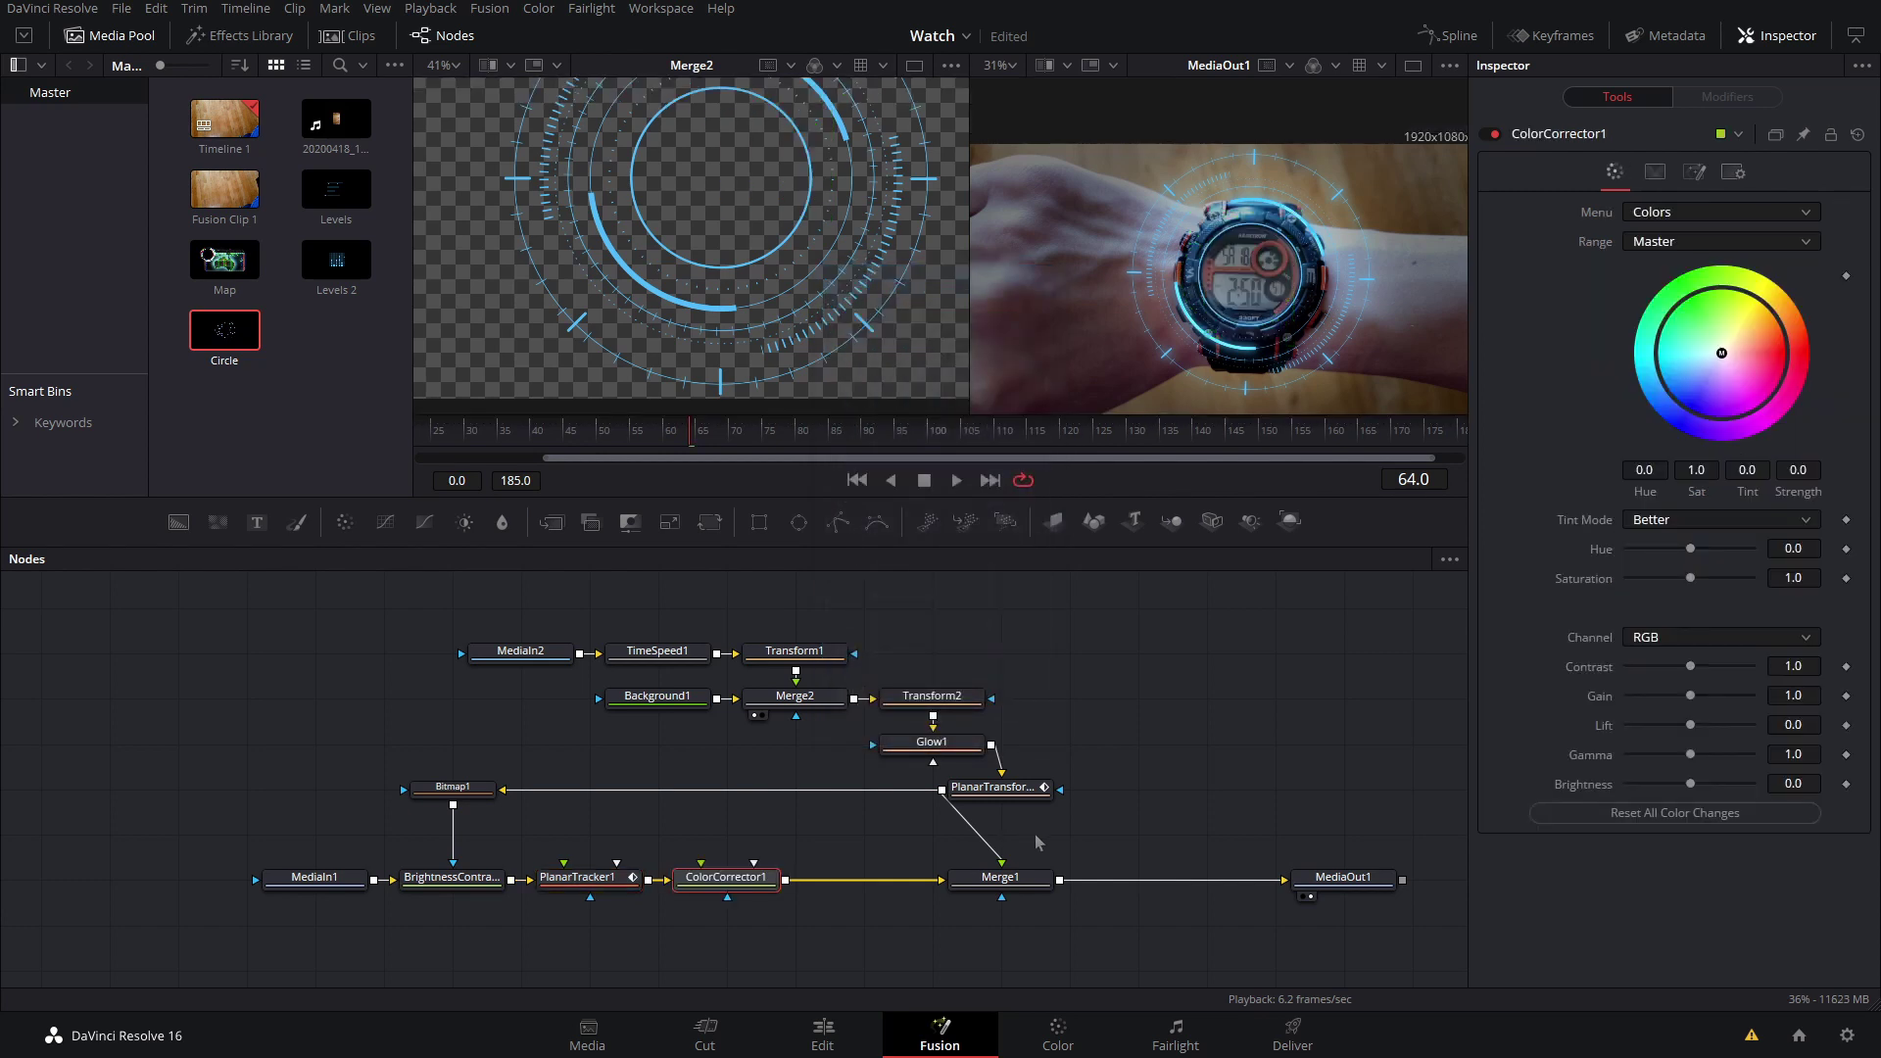
drag(594, 881, 135, 980)
click(129, 929)
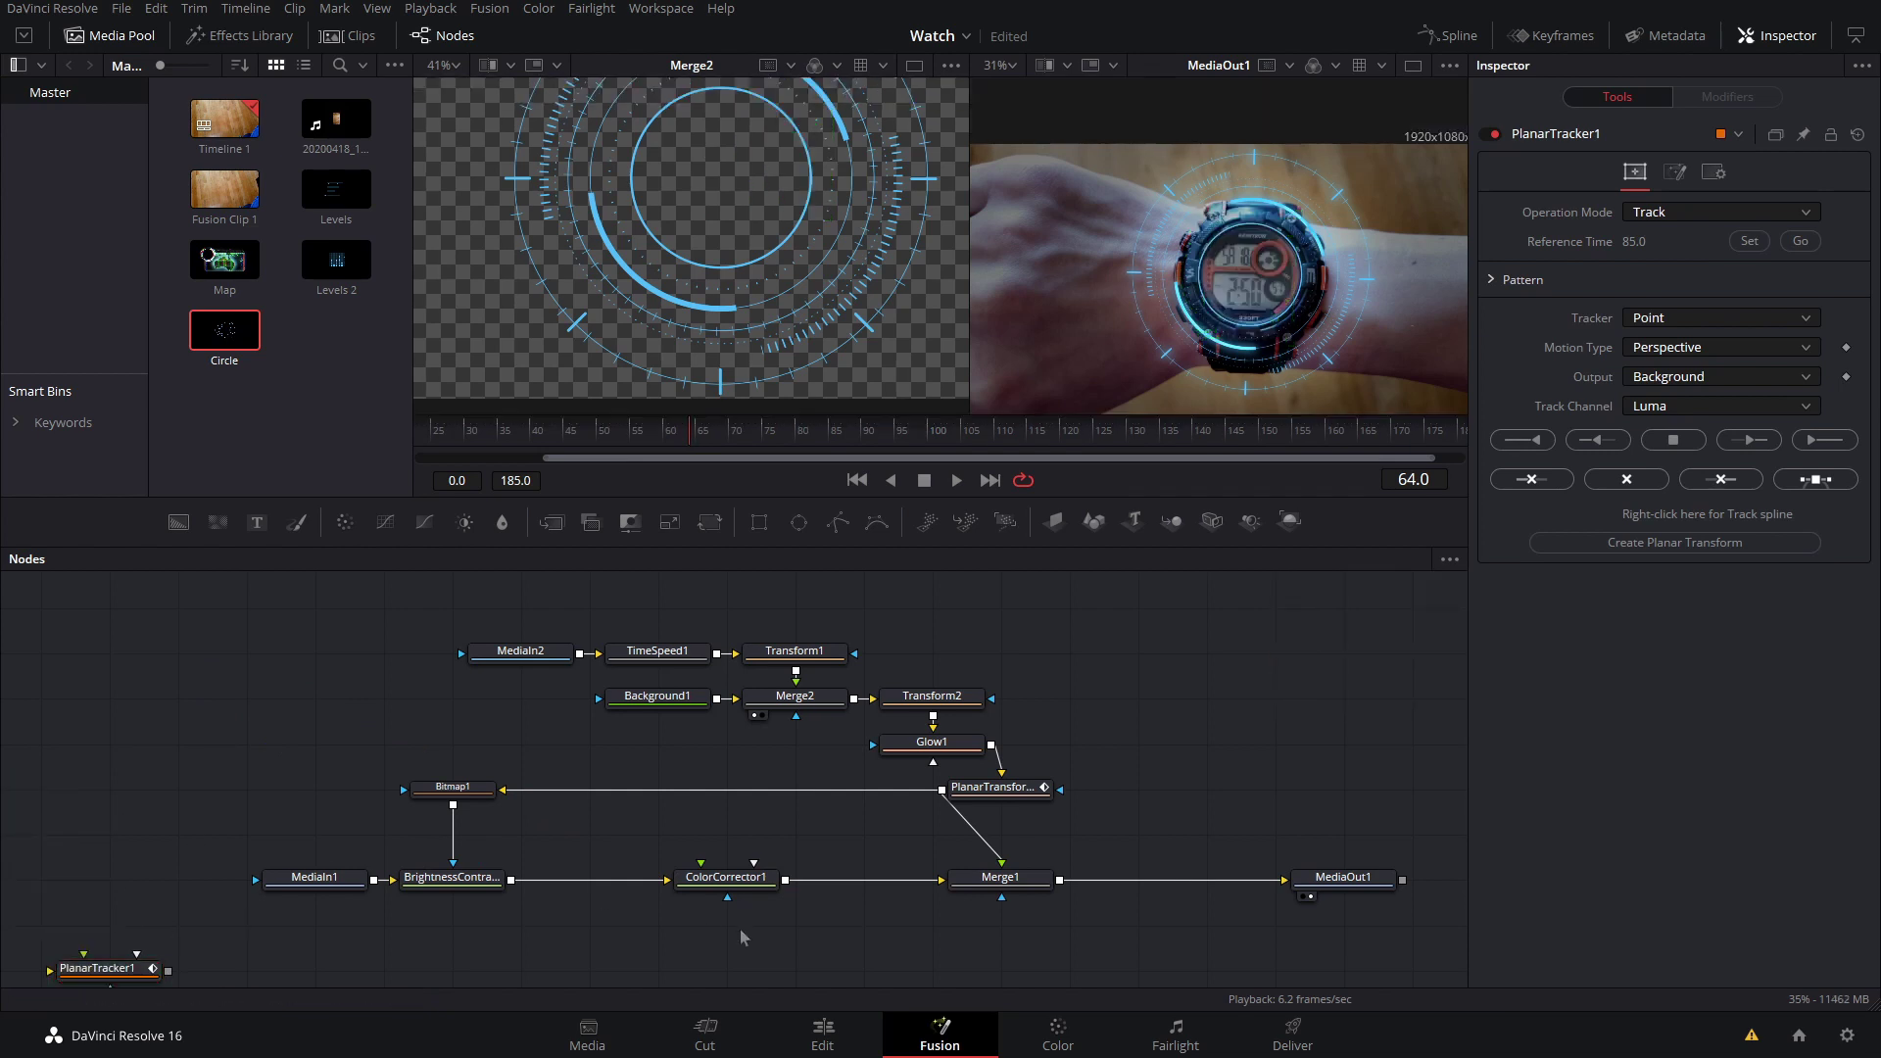
- Set ColorCorrector1's tint to -0.3811 with strength 0.3156, and mask it with Bitmap1 applied inverted
drag(723, 898, 586, 898)
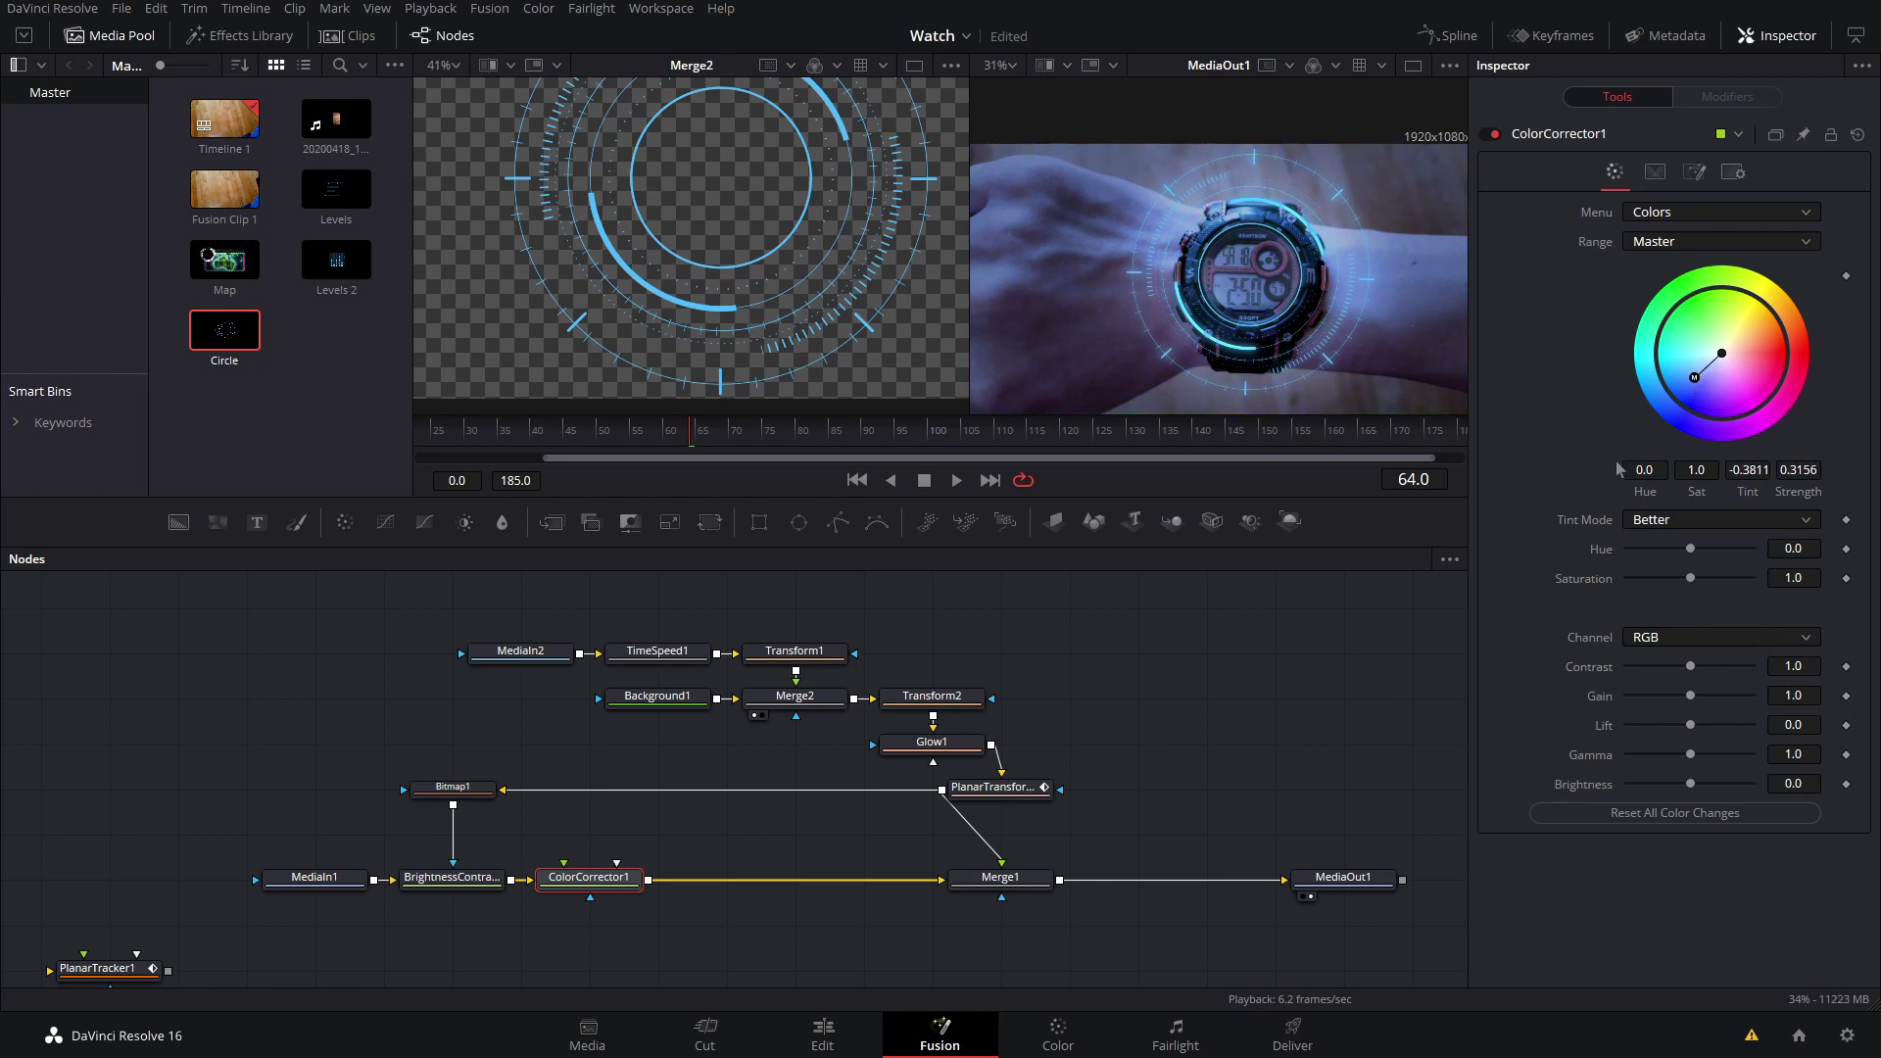
drag(450, 817, 594, 887)
click(1734, 173)
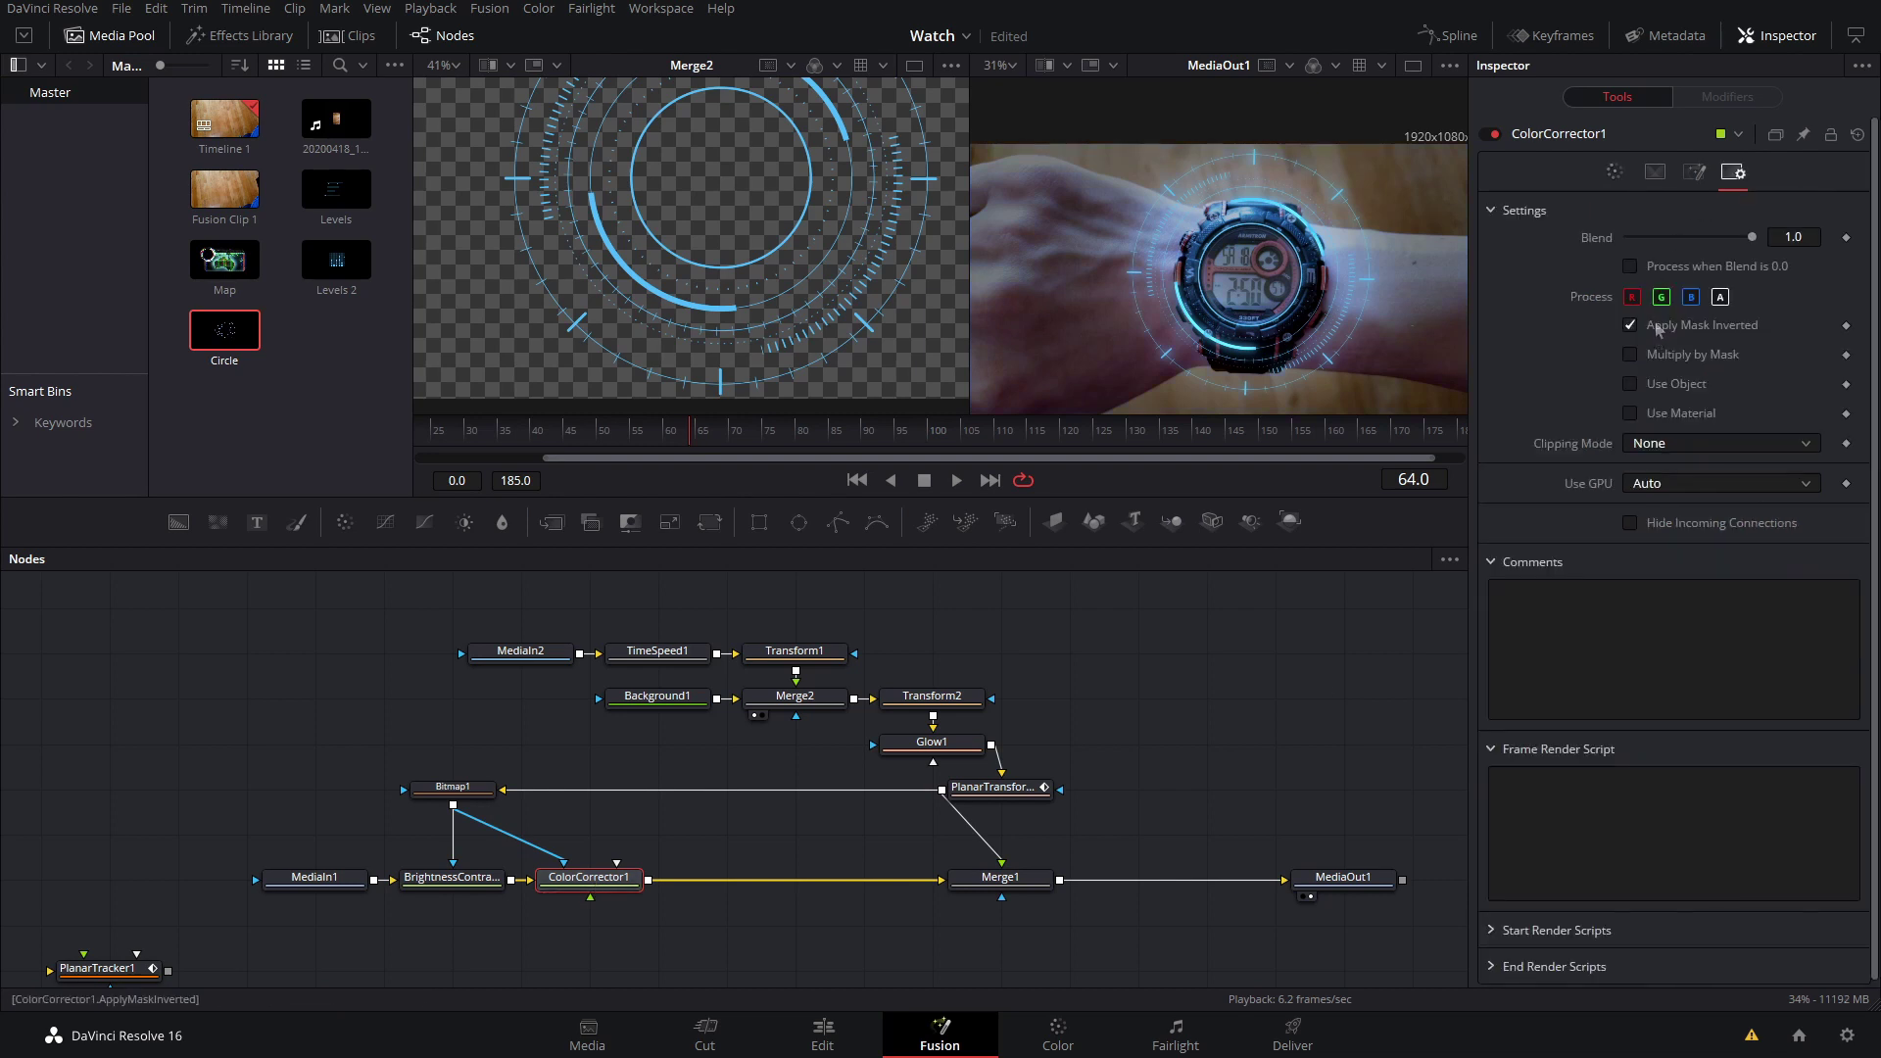
click(1344, 880)
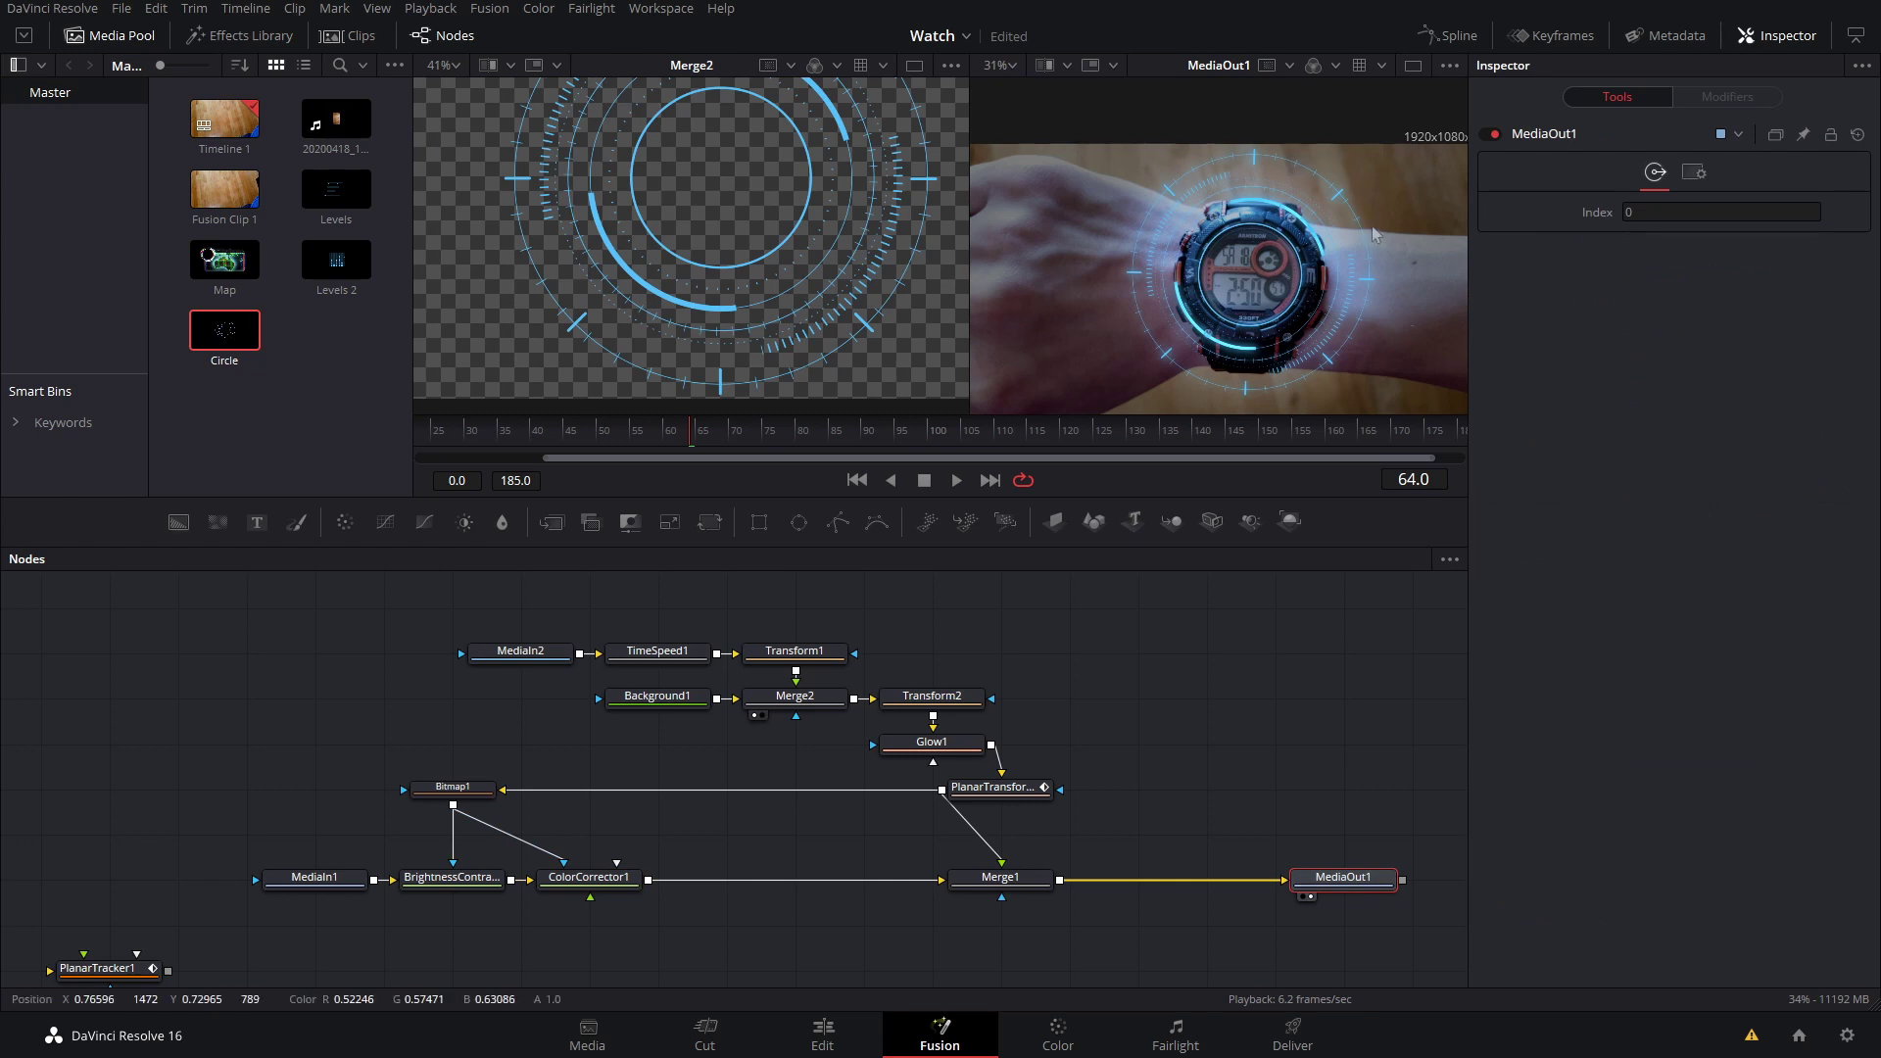
scroll(1277, 330, down, 3)
scroll(1277, 330, up, 3)
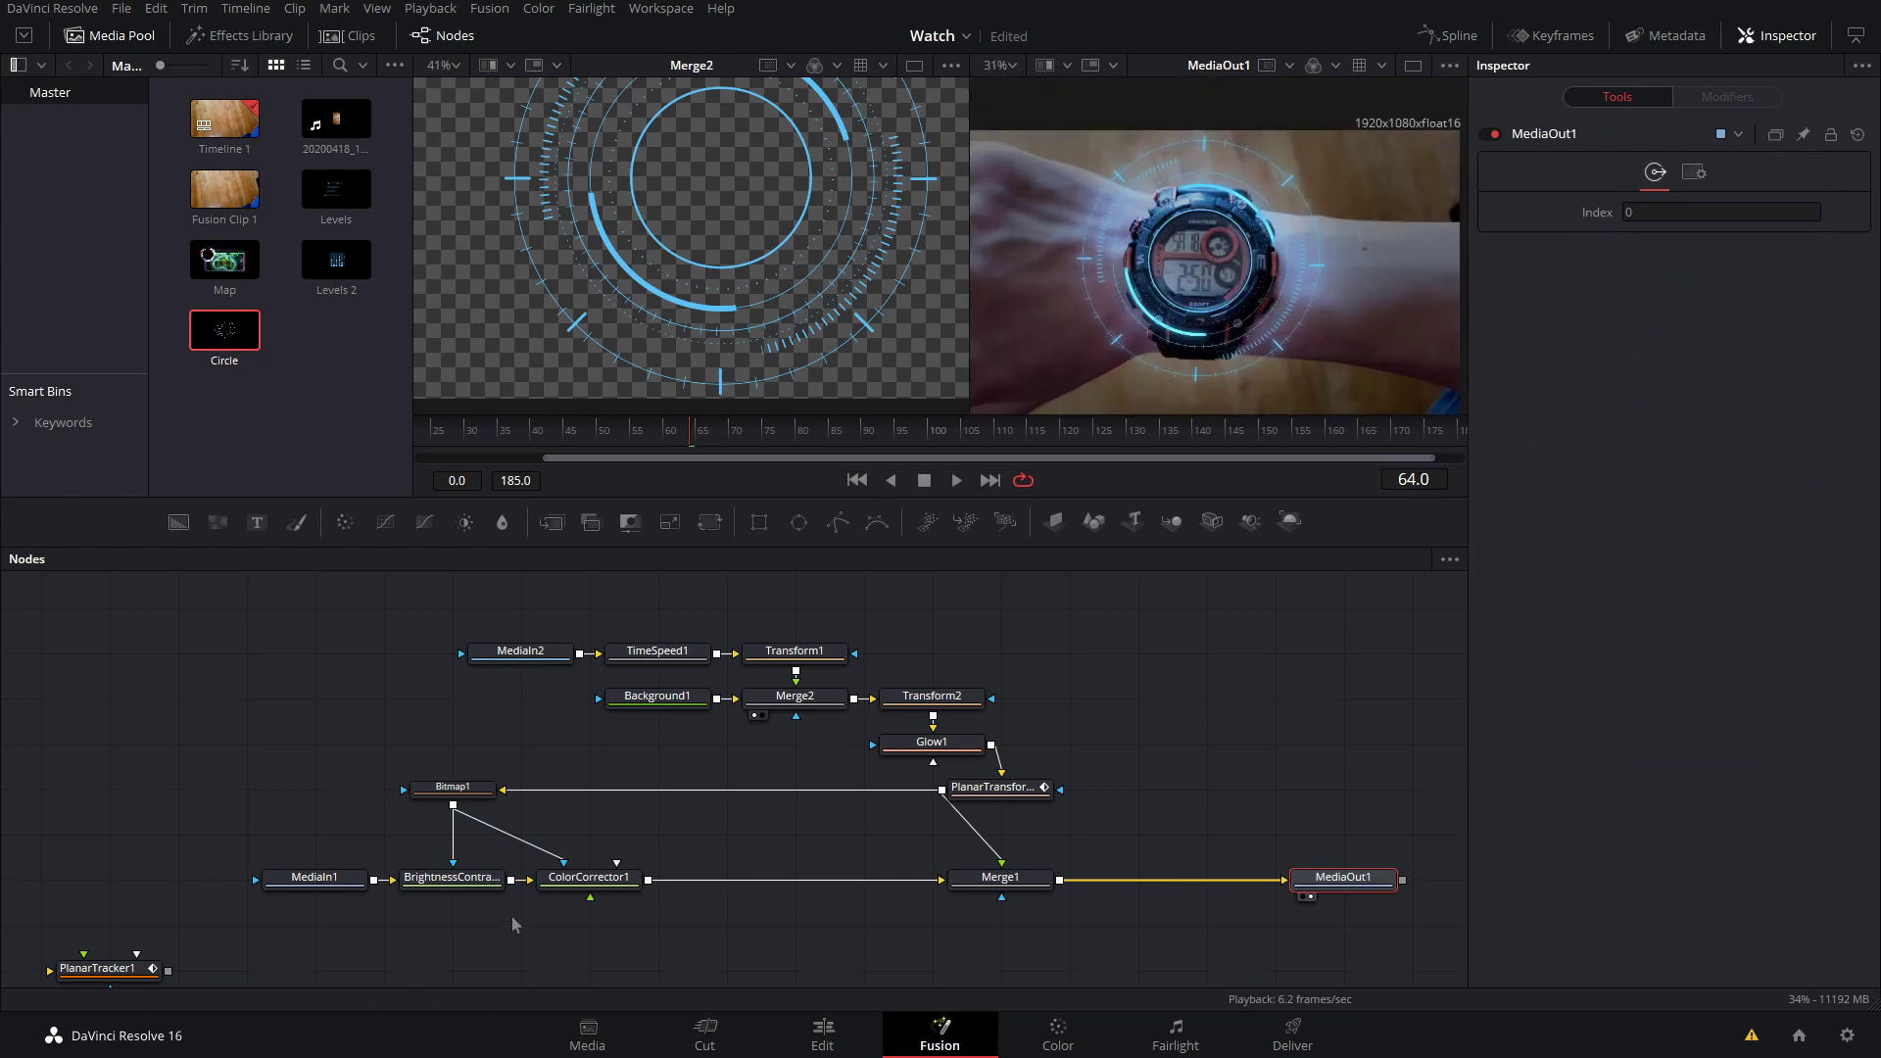
- Set Bitmap1's soft edge to 0.0693 and its high threshold to 0.394
click(453, 786)
drag(1690, 323, 1663, 327)
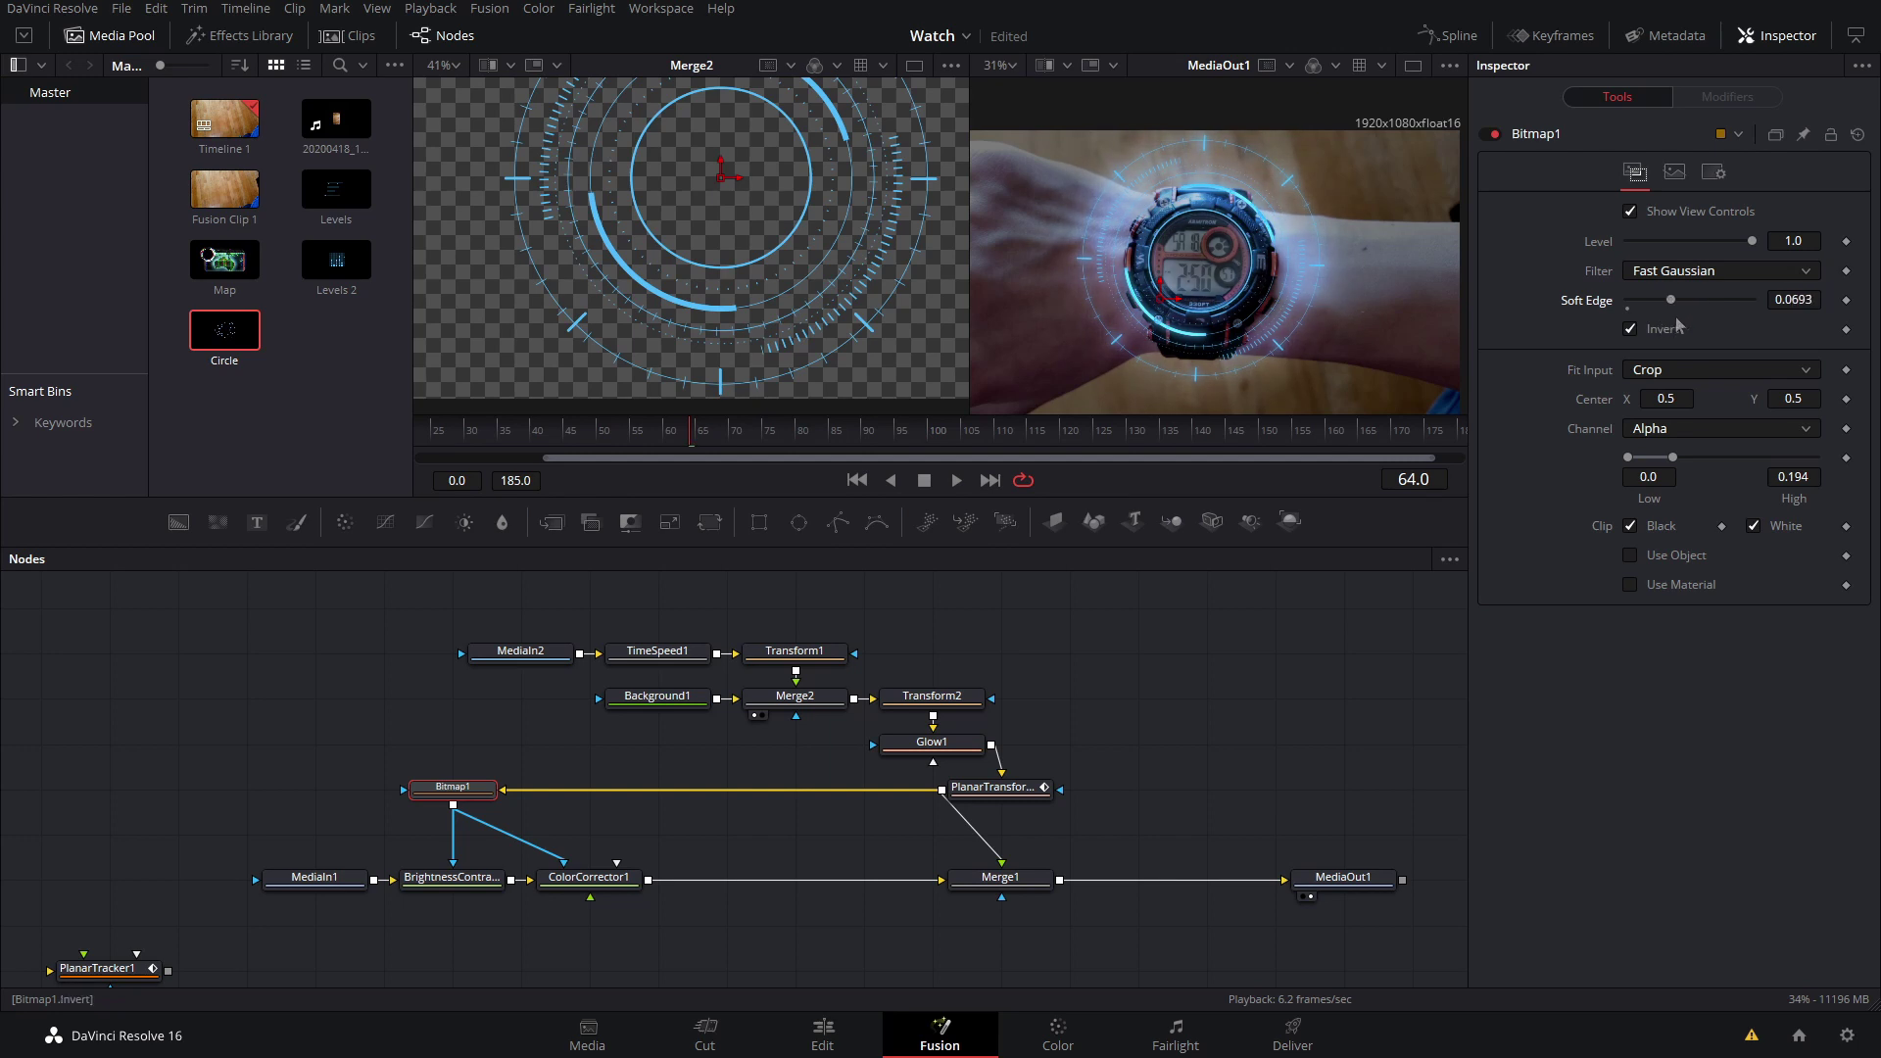
mouse_move(1672, 458)
mouse_down()
mouse_move(1798, 458)
mouse_move(1708, 458)
mouse_up()
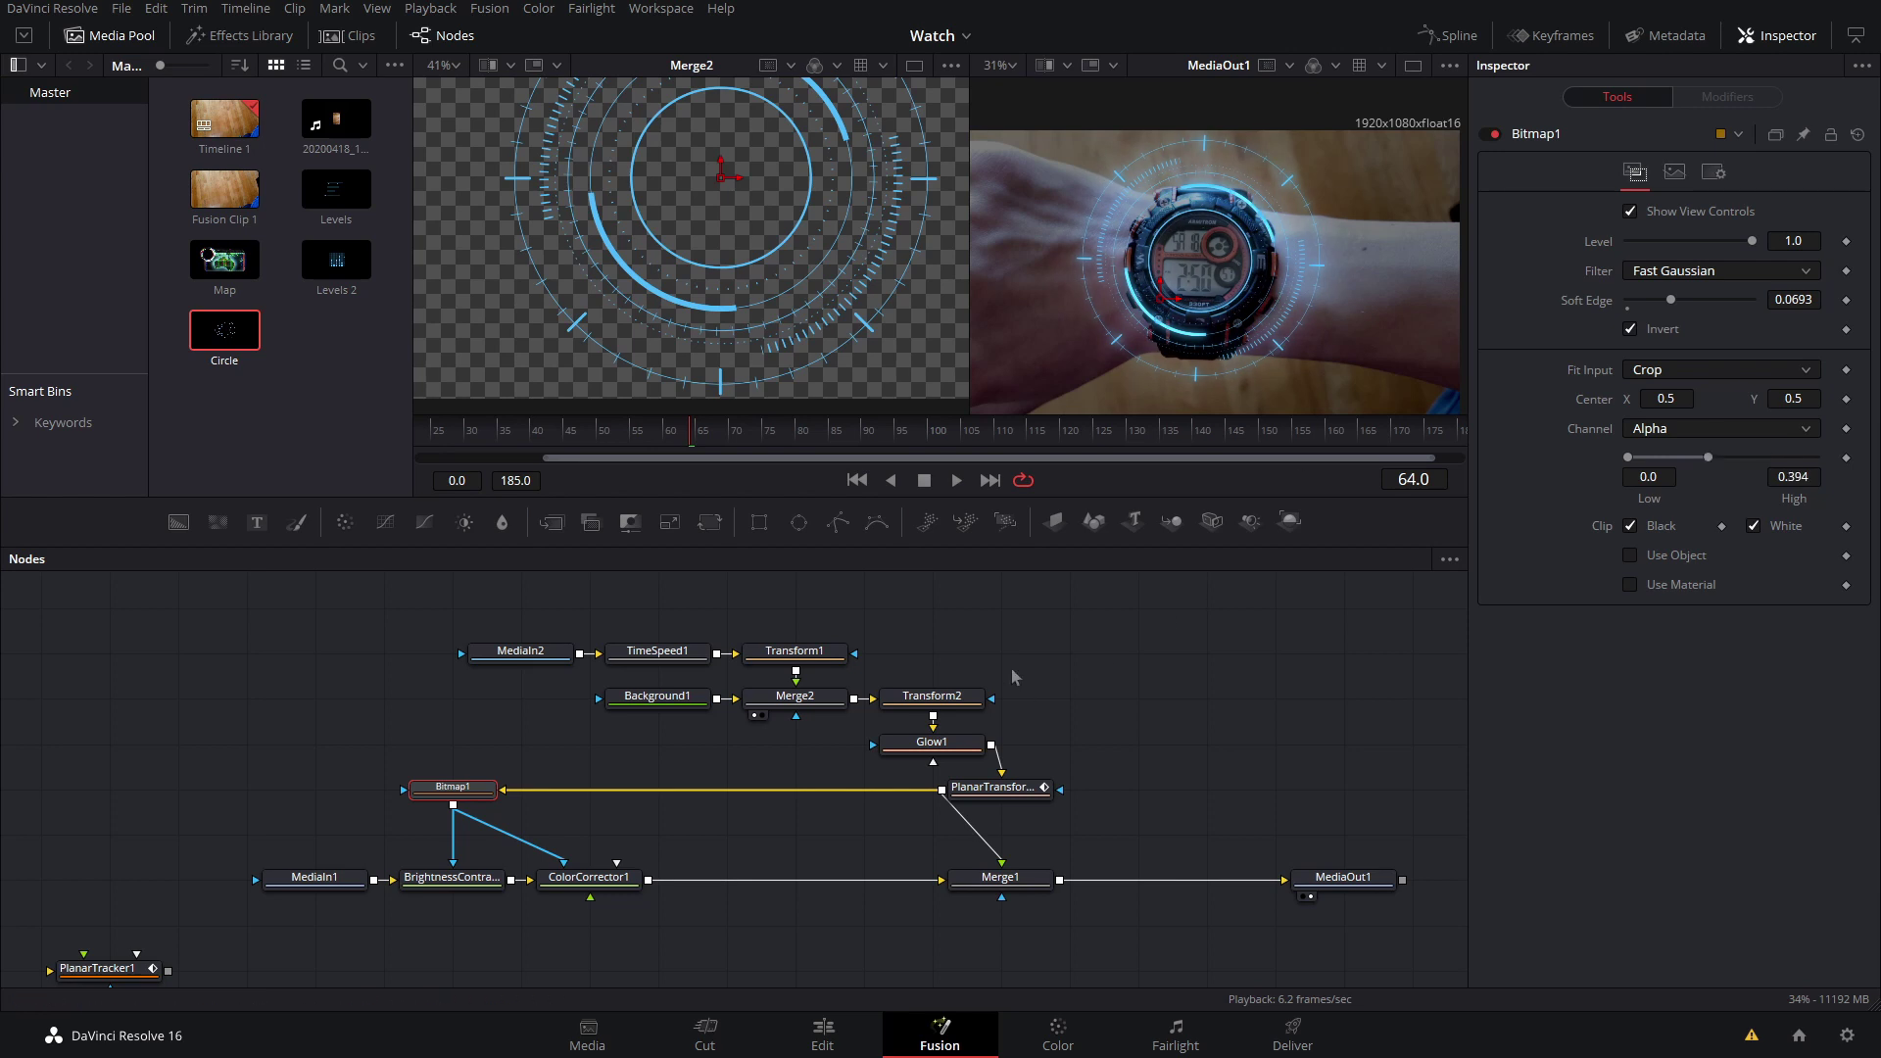
- Group the circle element's nodes, from MediaIn2 through Glow1, in a blue Underlay named Circle and move it clear of PlanarTransform1
drag(318, 588, 1019, 774)
key(shift+space)
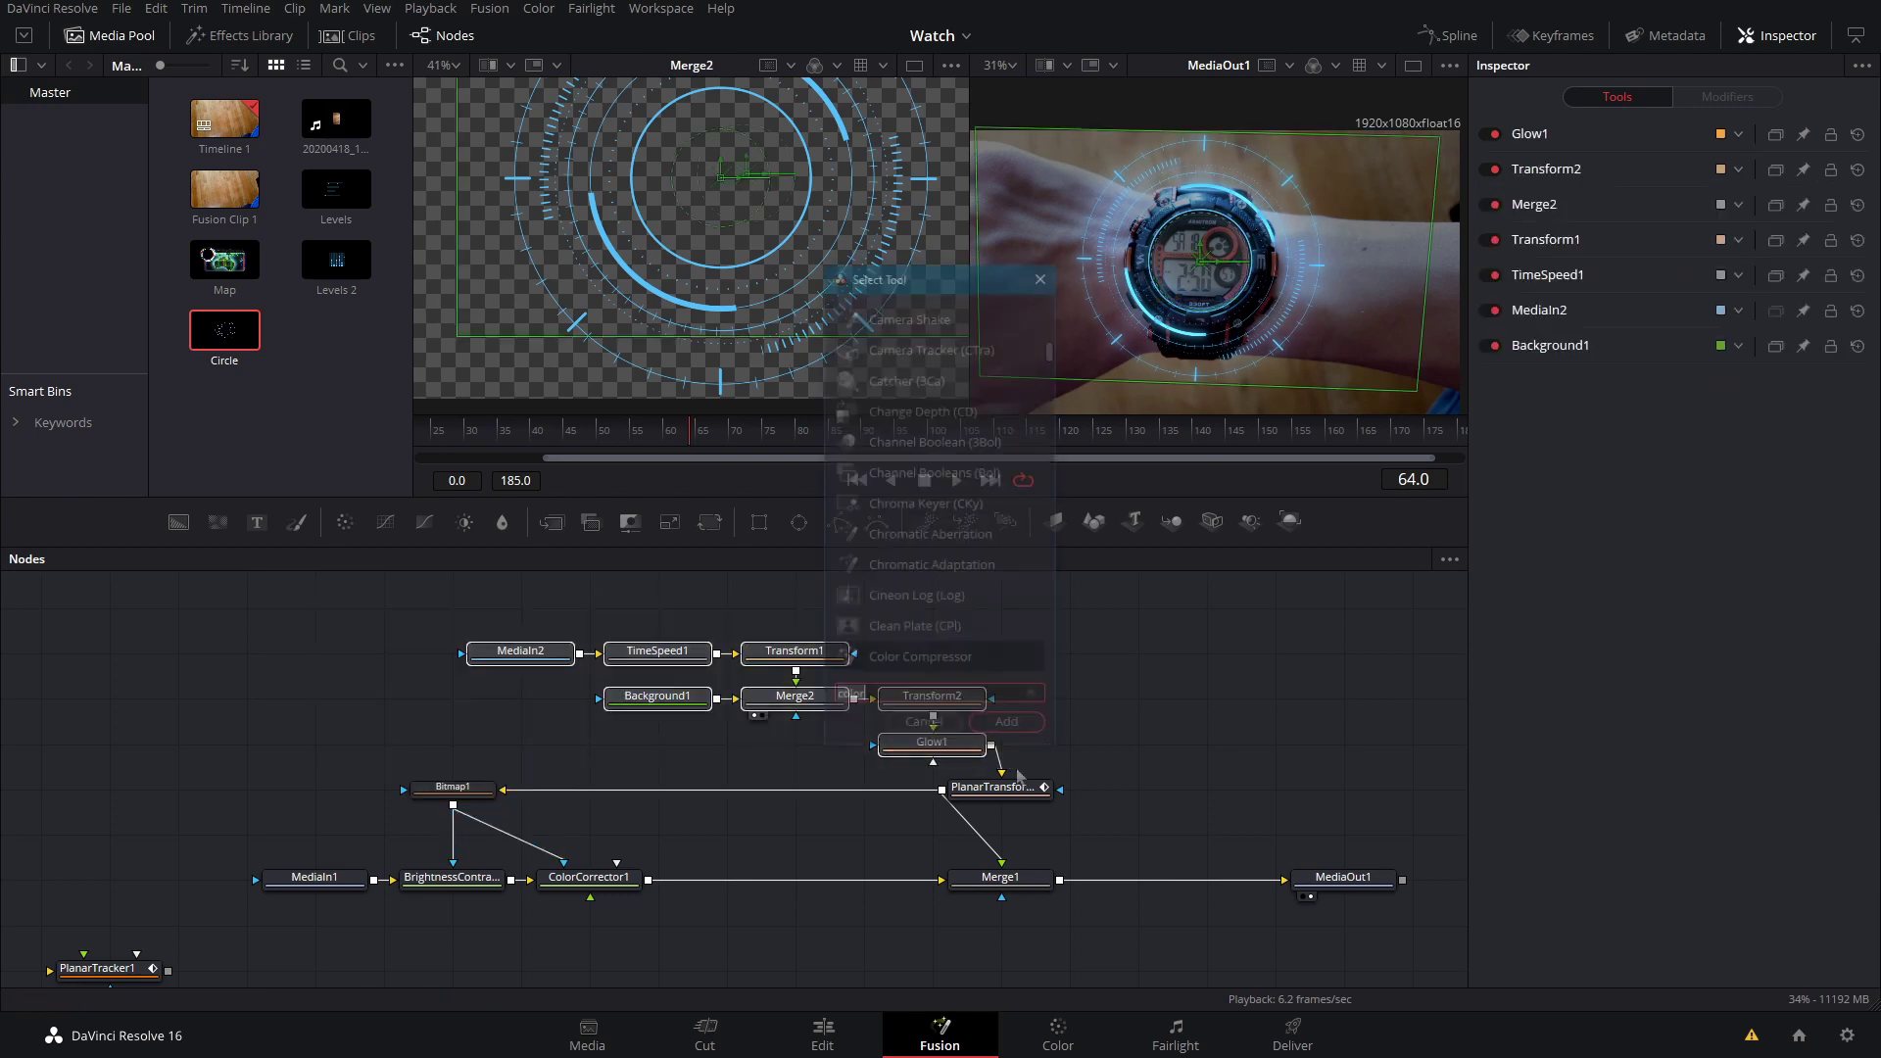
text(colorunder)
key(Return)
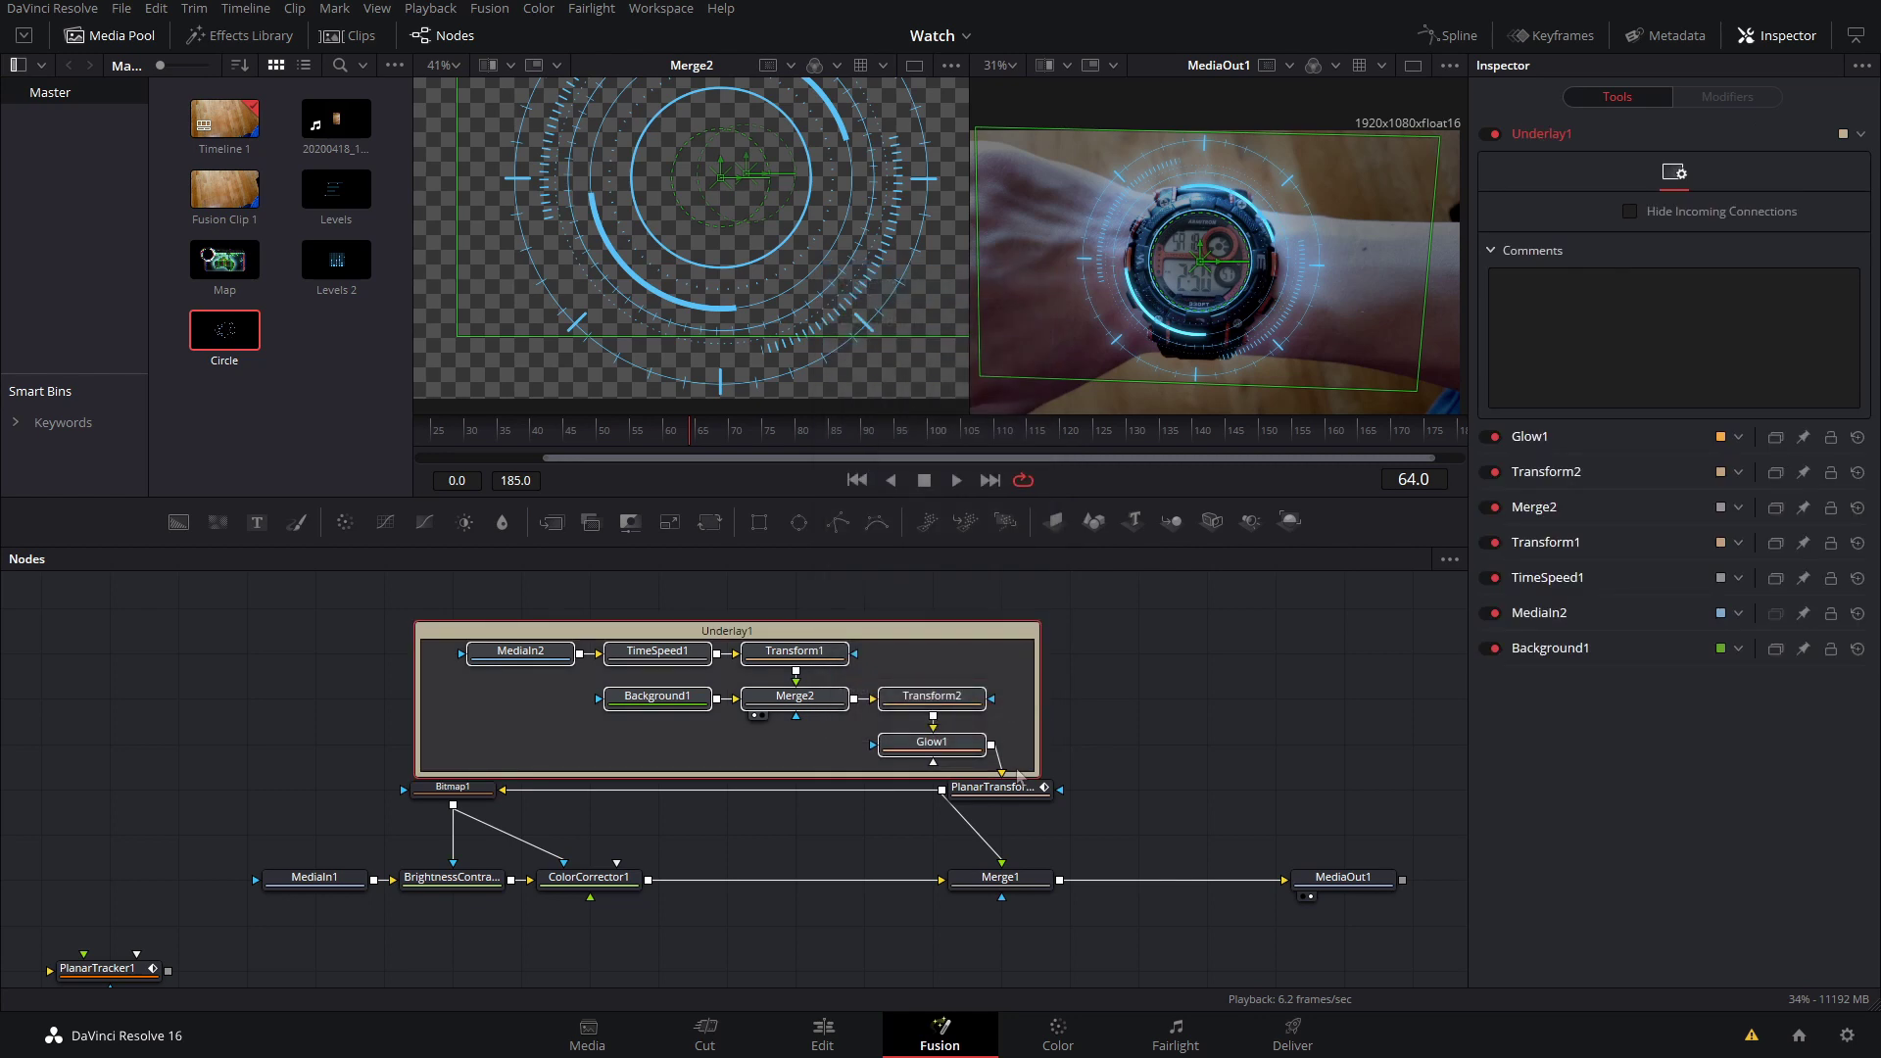
drag(705, 646, 859, 647)
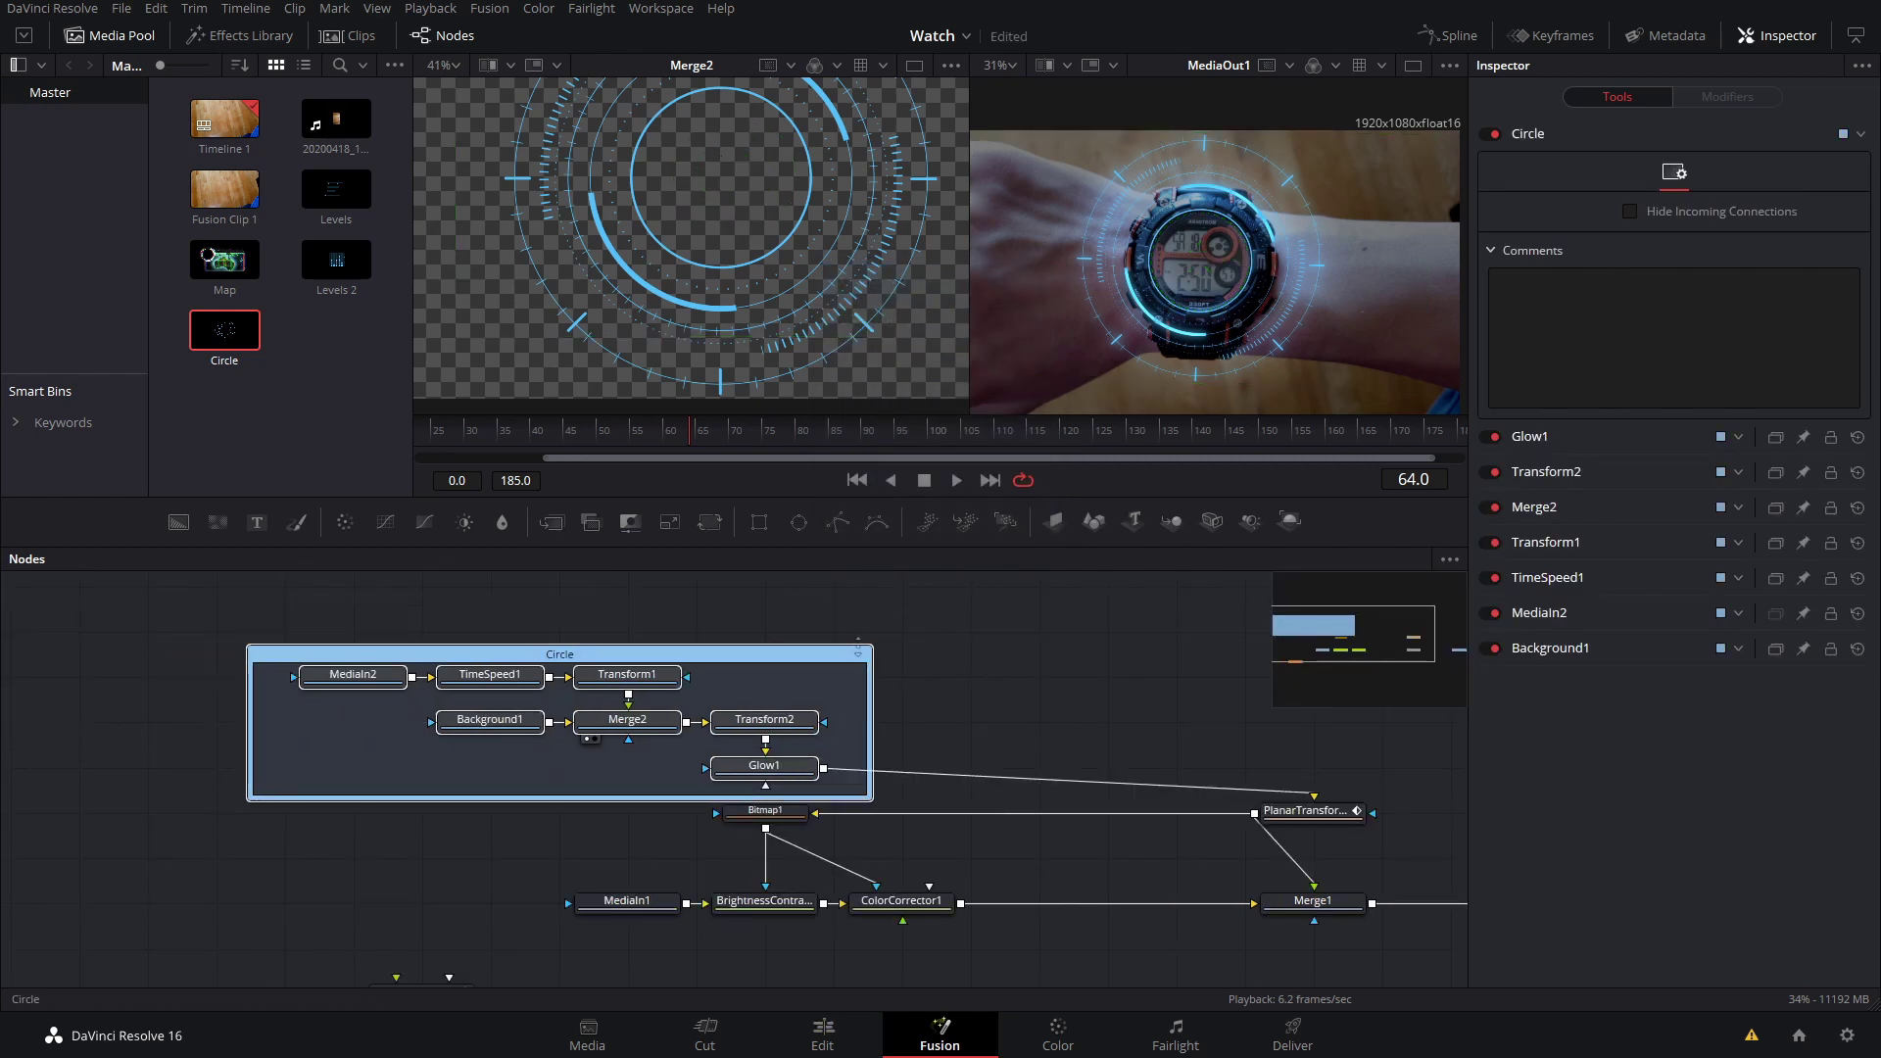
click(990, 714)
- Add the Map clip to the composition and merge it over Glow1's output, ahead of the Planar Transform
scroll(1310, 257, down, 3)
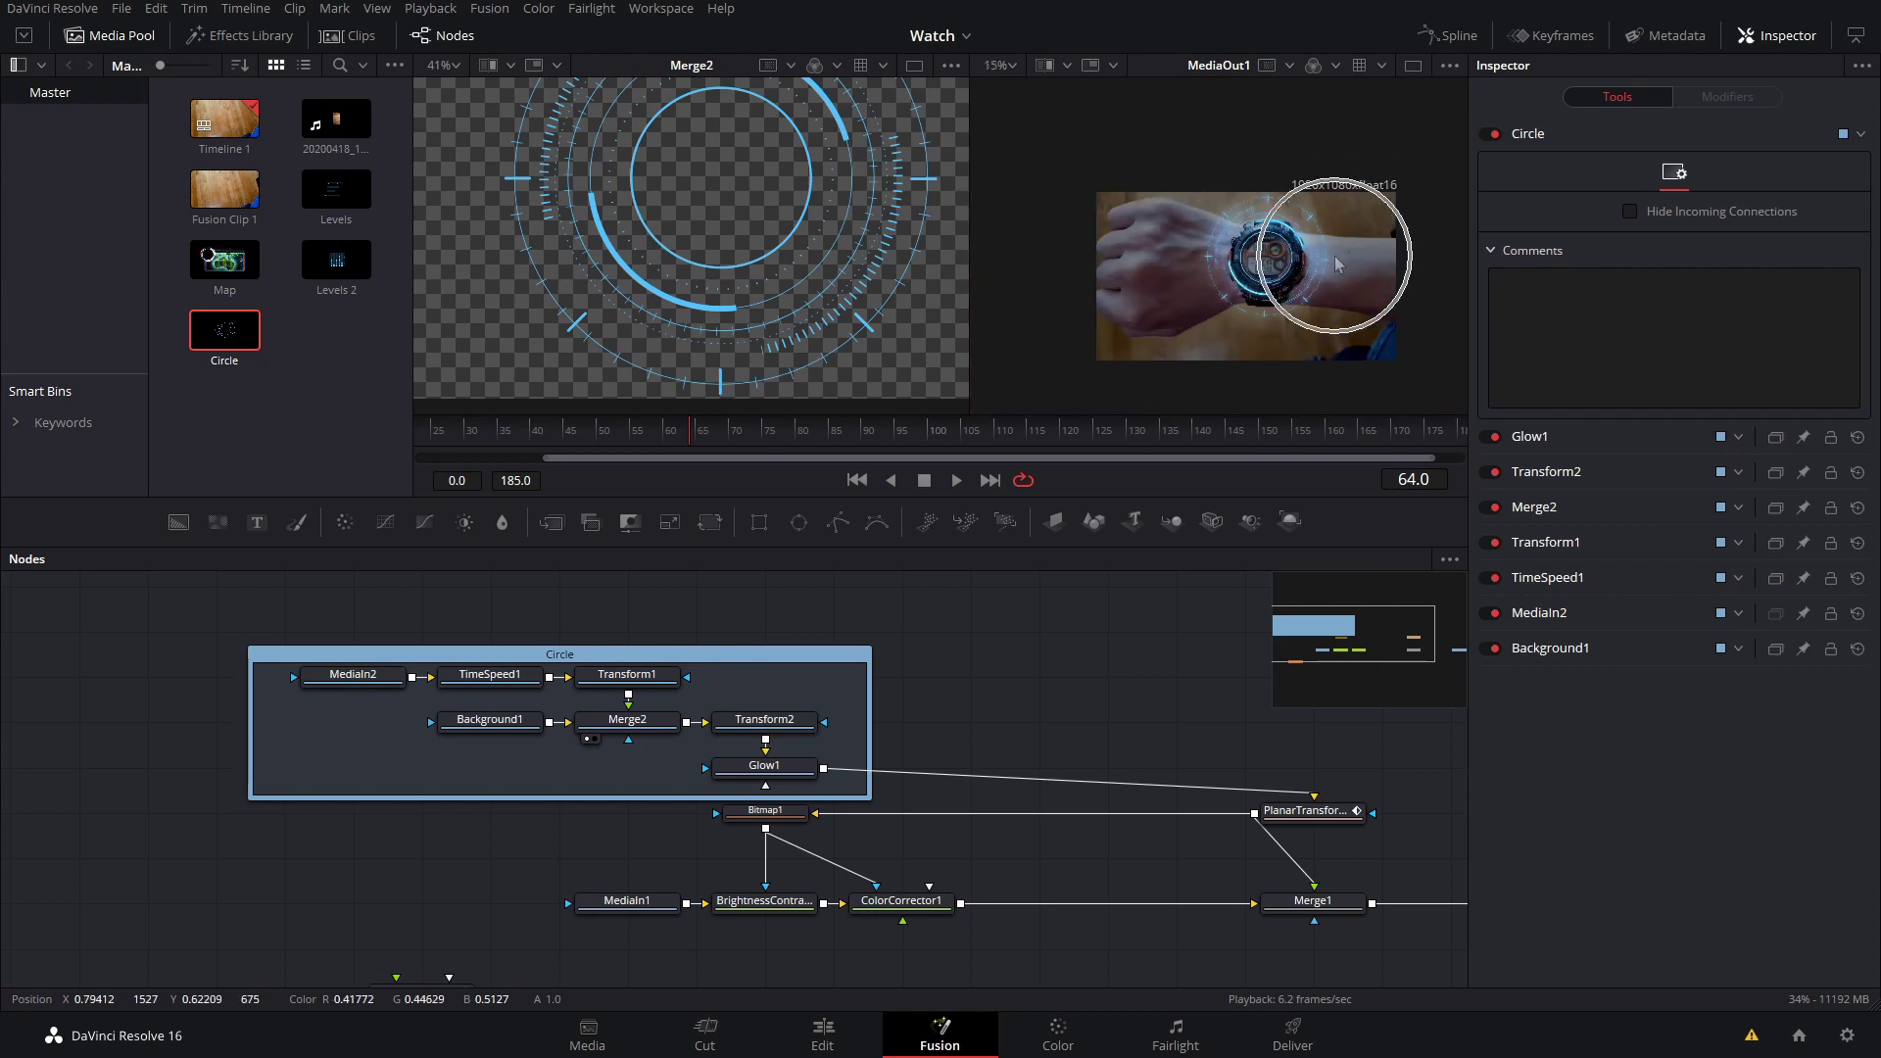
drag(225, 260, 991, 632)
drag(867, 638, 663, 784)
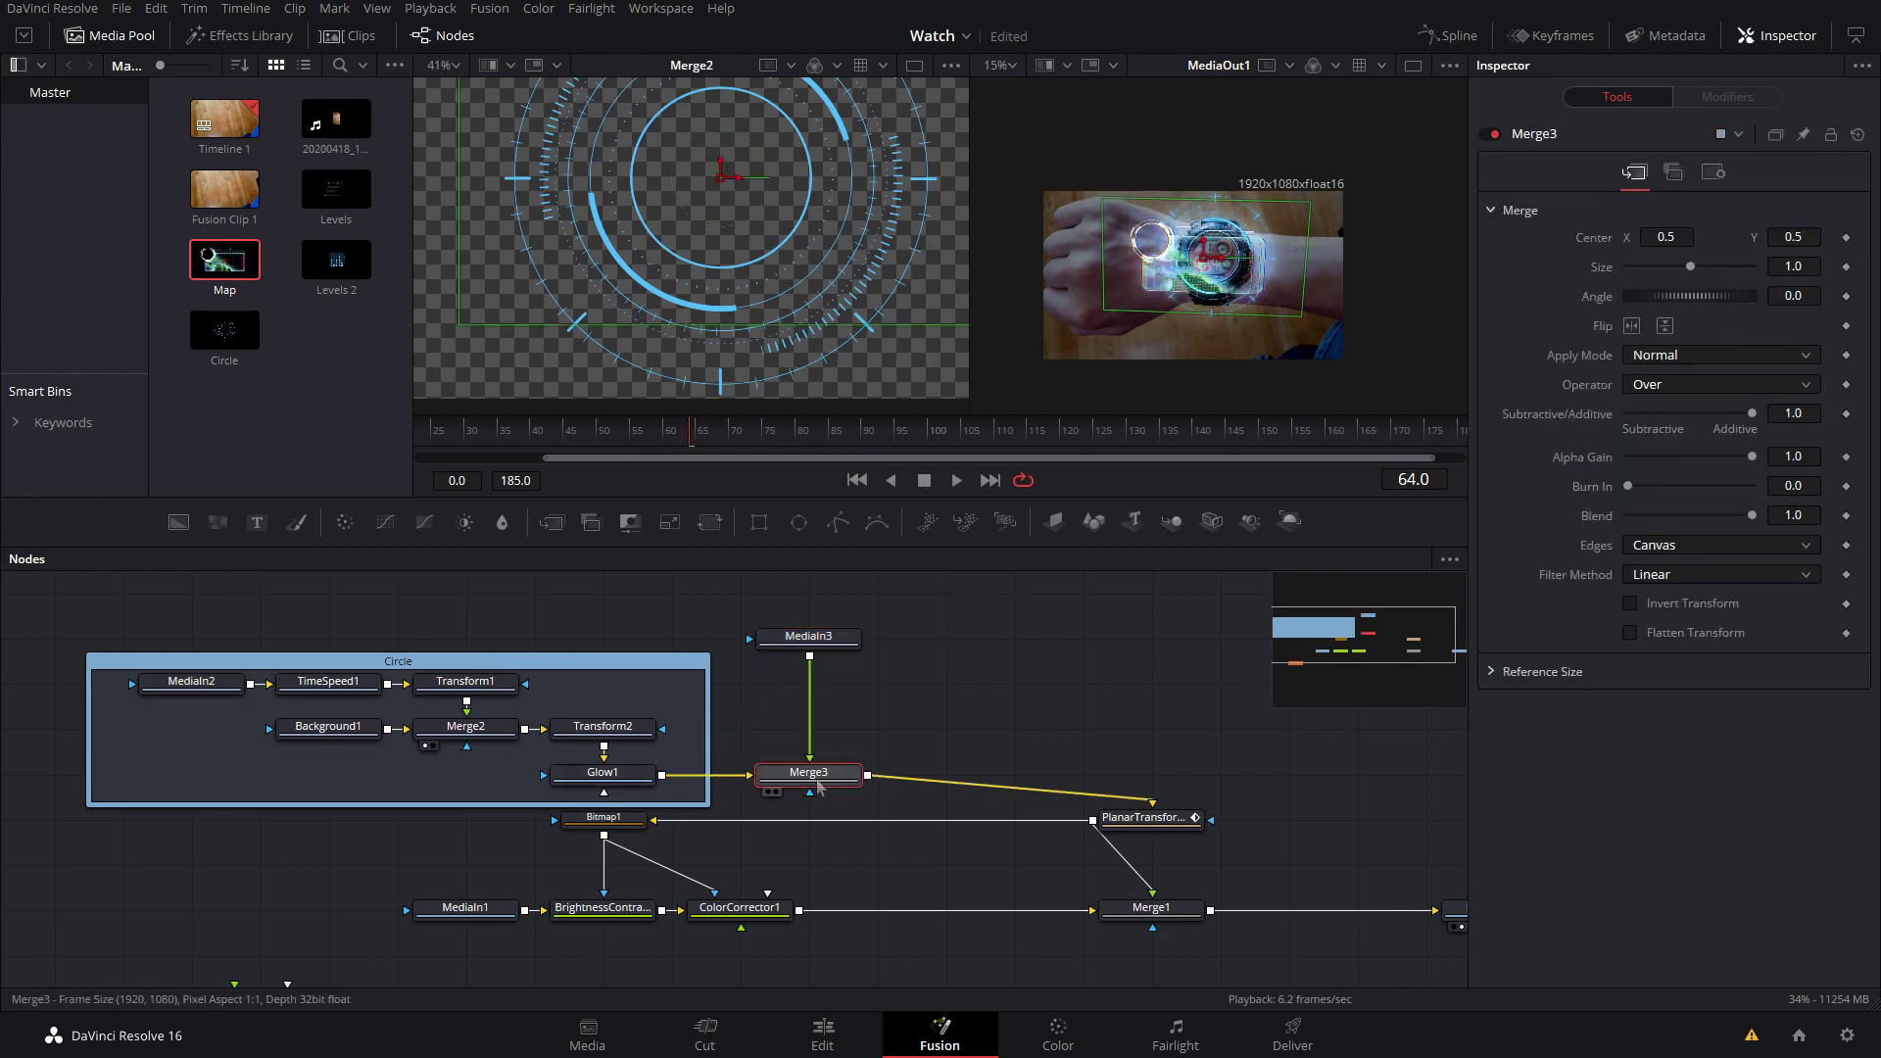
- Add a Transform node after MediaIn3 and place the map on the forearm at center 1.033, 0.430 with size 0.657 and angle -3.7
click(809, 637)
key(shift+space)
text(trans)
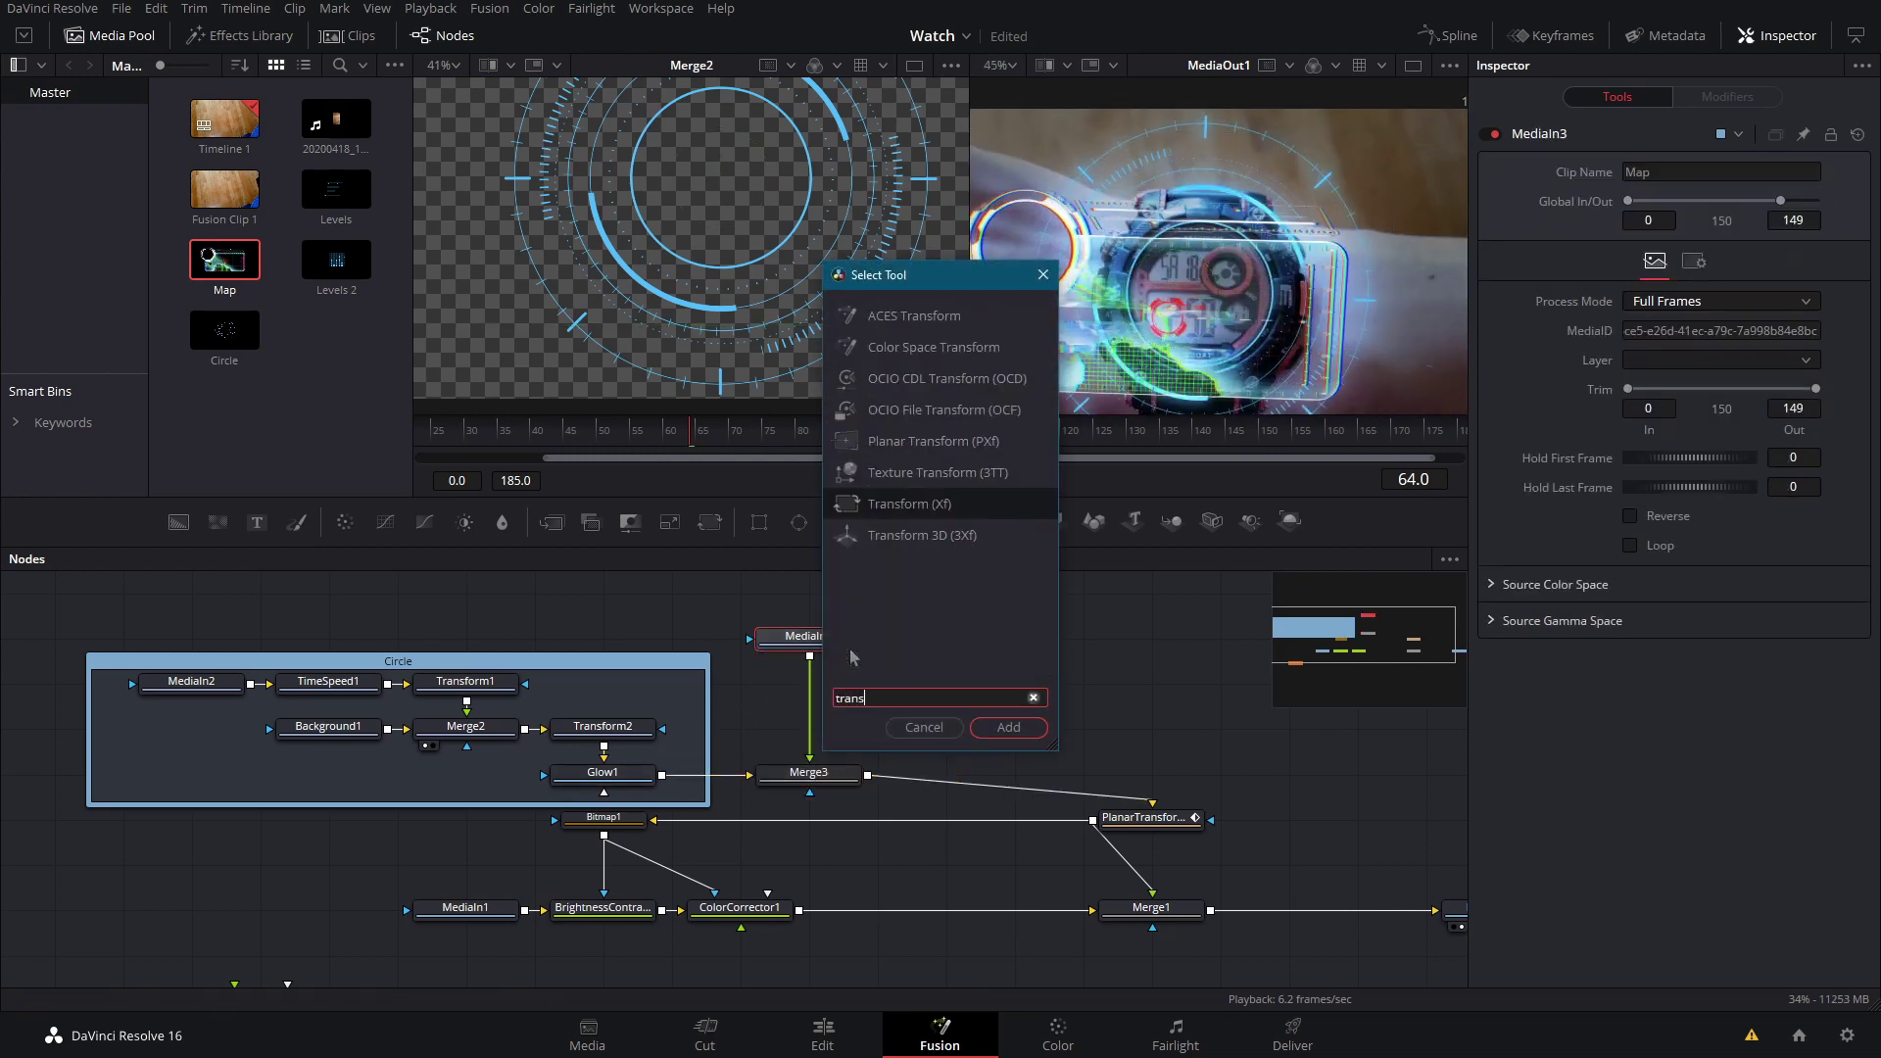
key(Return)
drag(1173, 298, 1275, 310)
drag(1690, 384, 1666, 384)
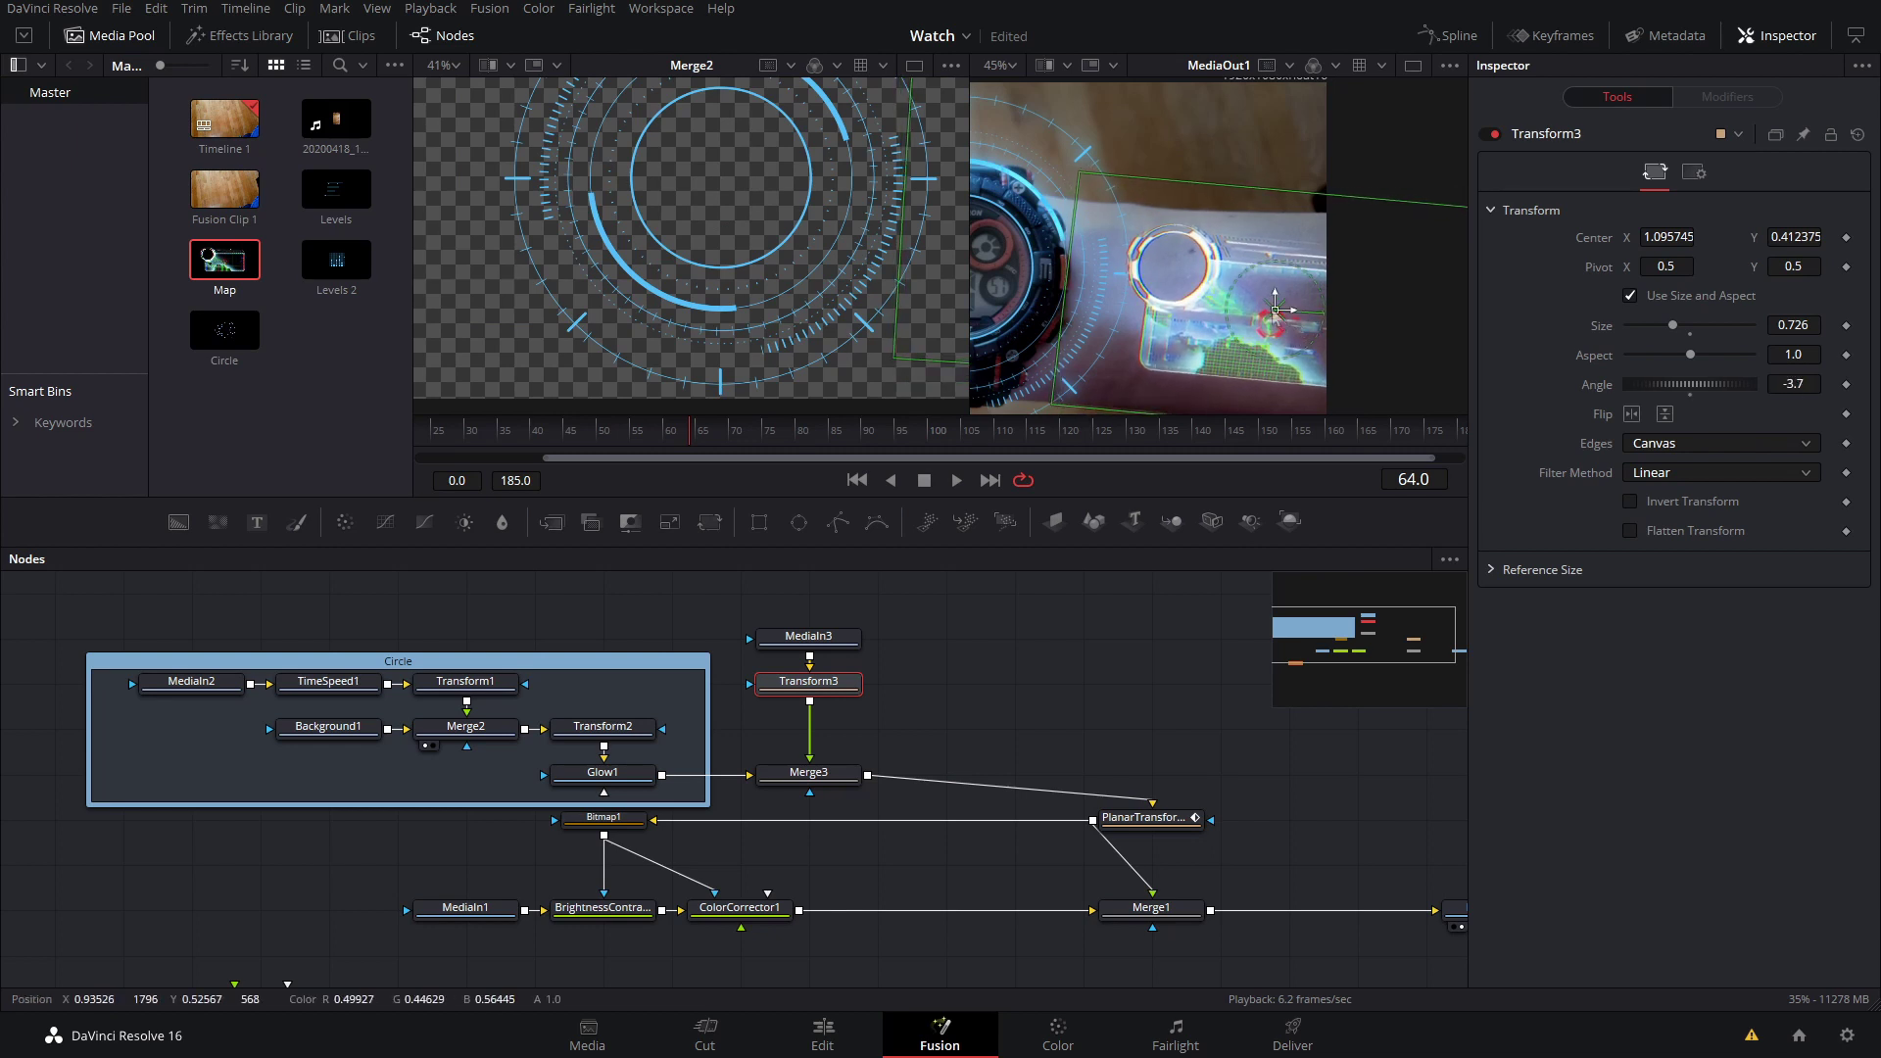
drag(1276, 310, 1261, 303)
drag(1672, 326, 1669, 325)
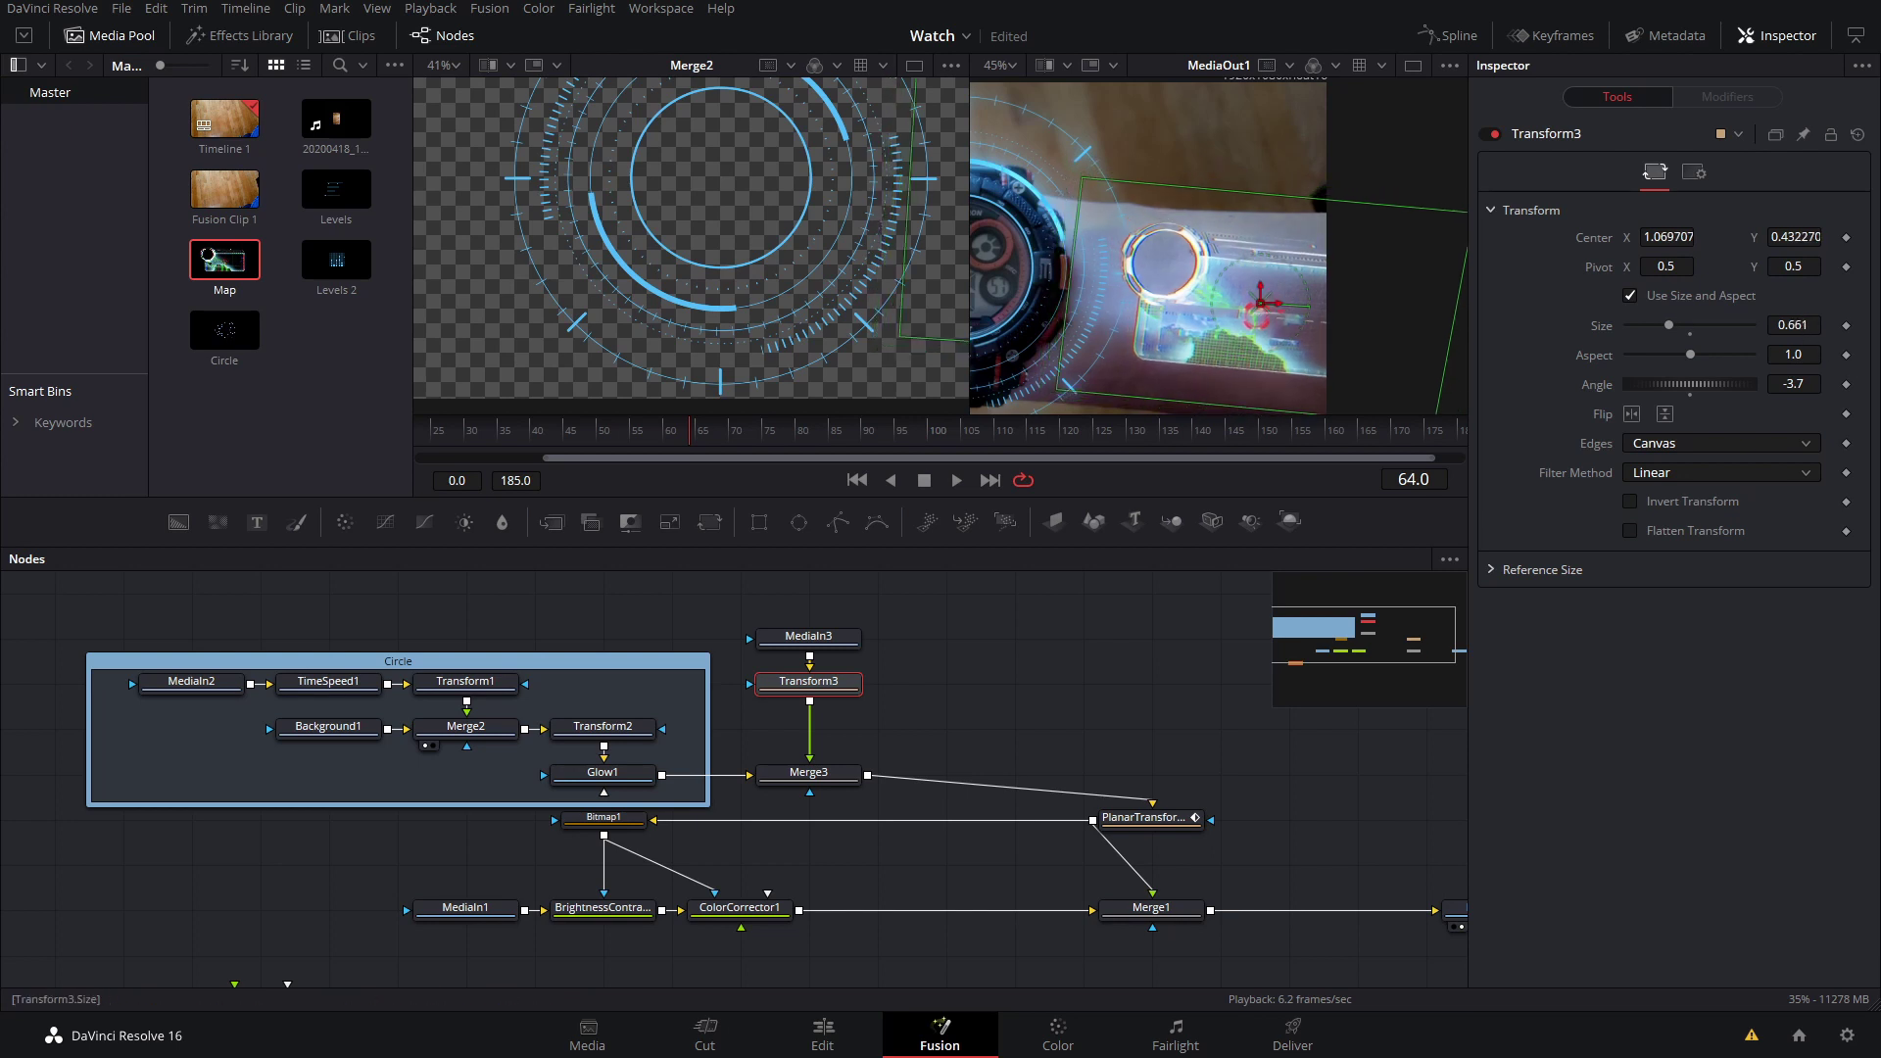
drag(1274, 195, 1273, 198)
drag(1262, 306, 1241, 306)
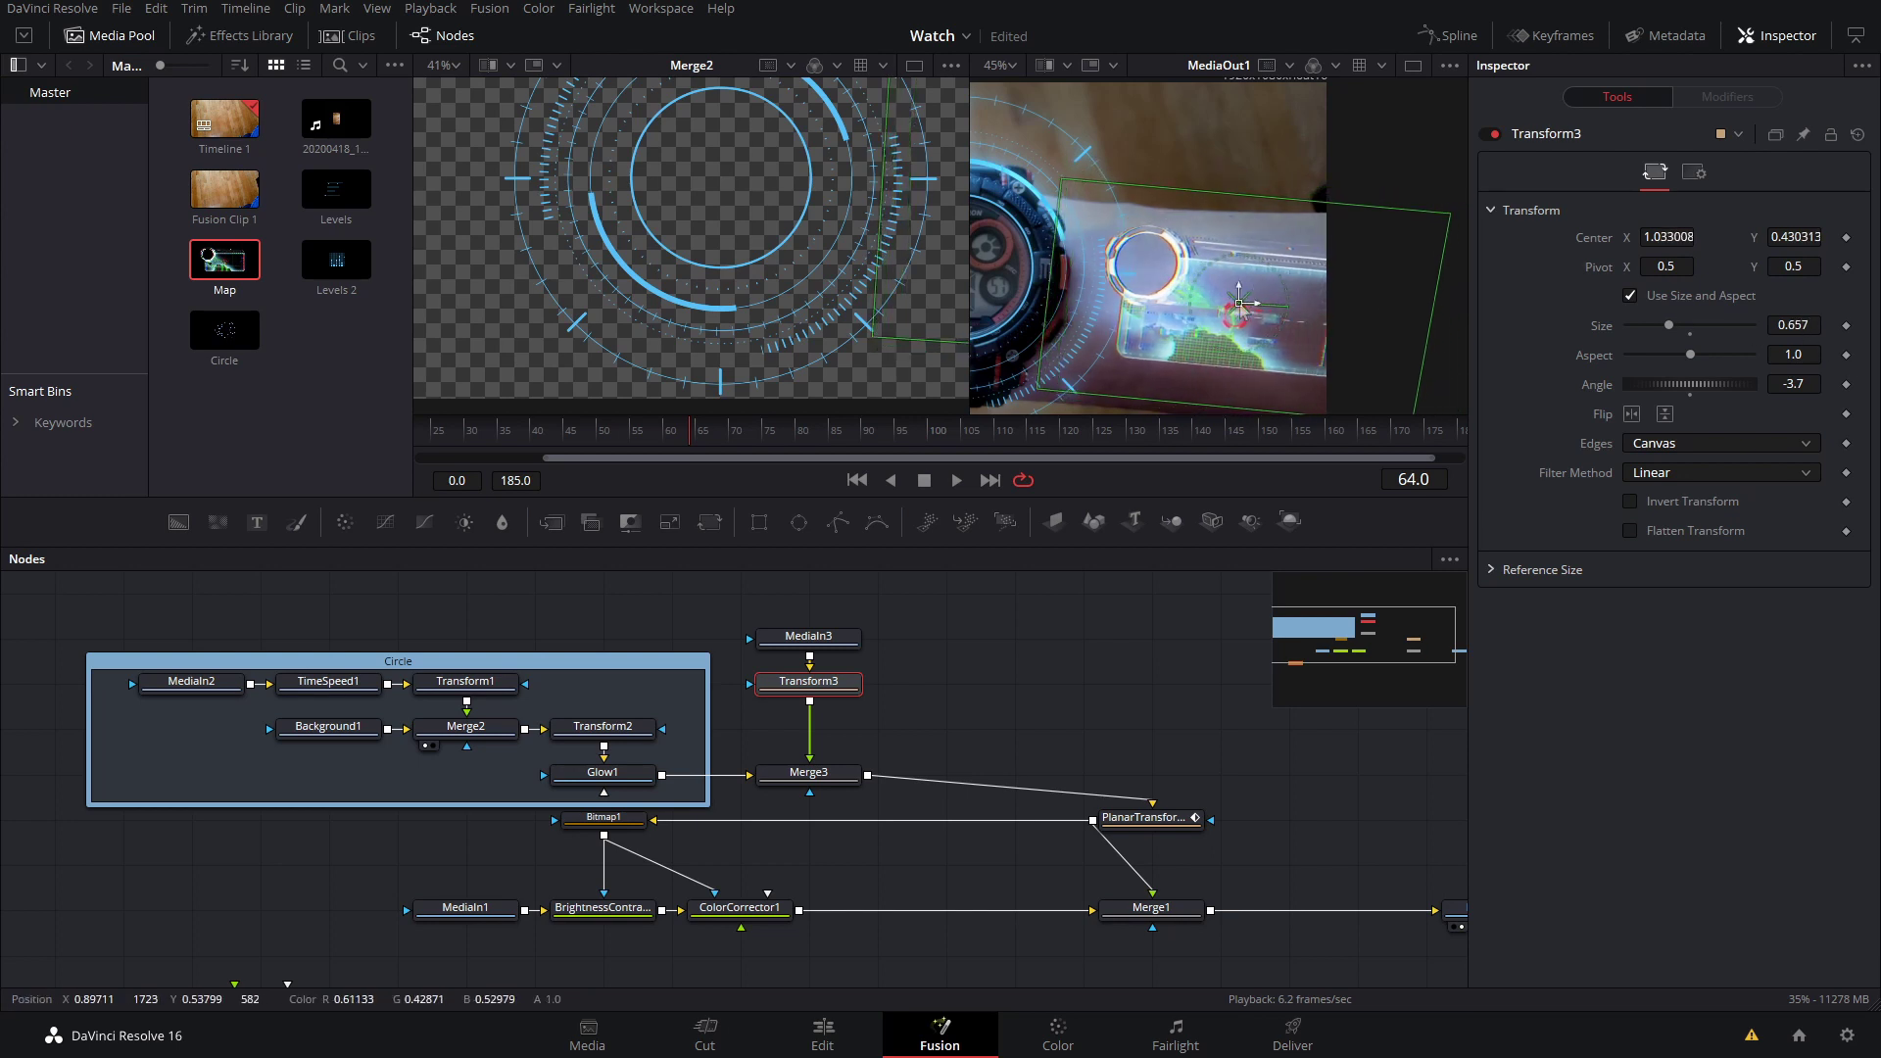
- Save the project and check the map's placement through the shot, examining it up close at frame 122
drag(692, 440, 603, 436)
scroll(792, 432, down, 2)
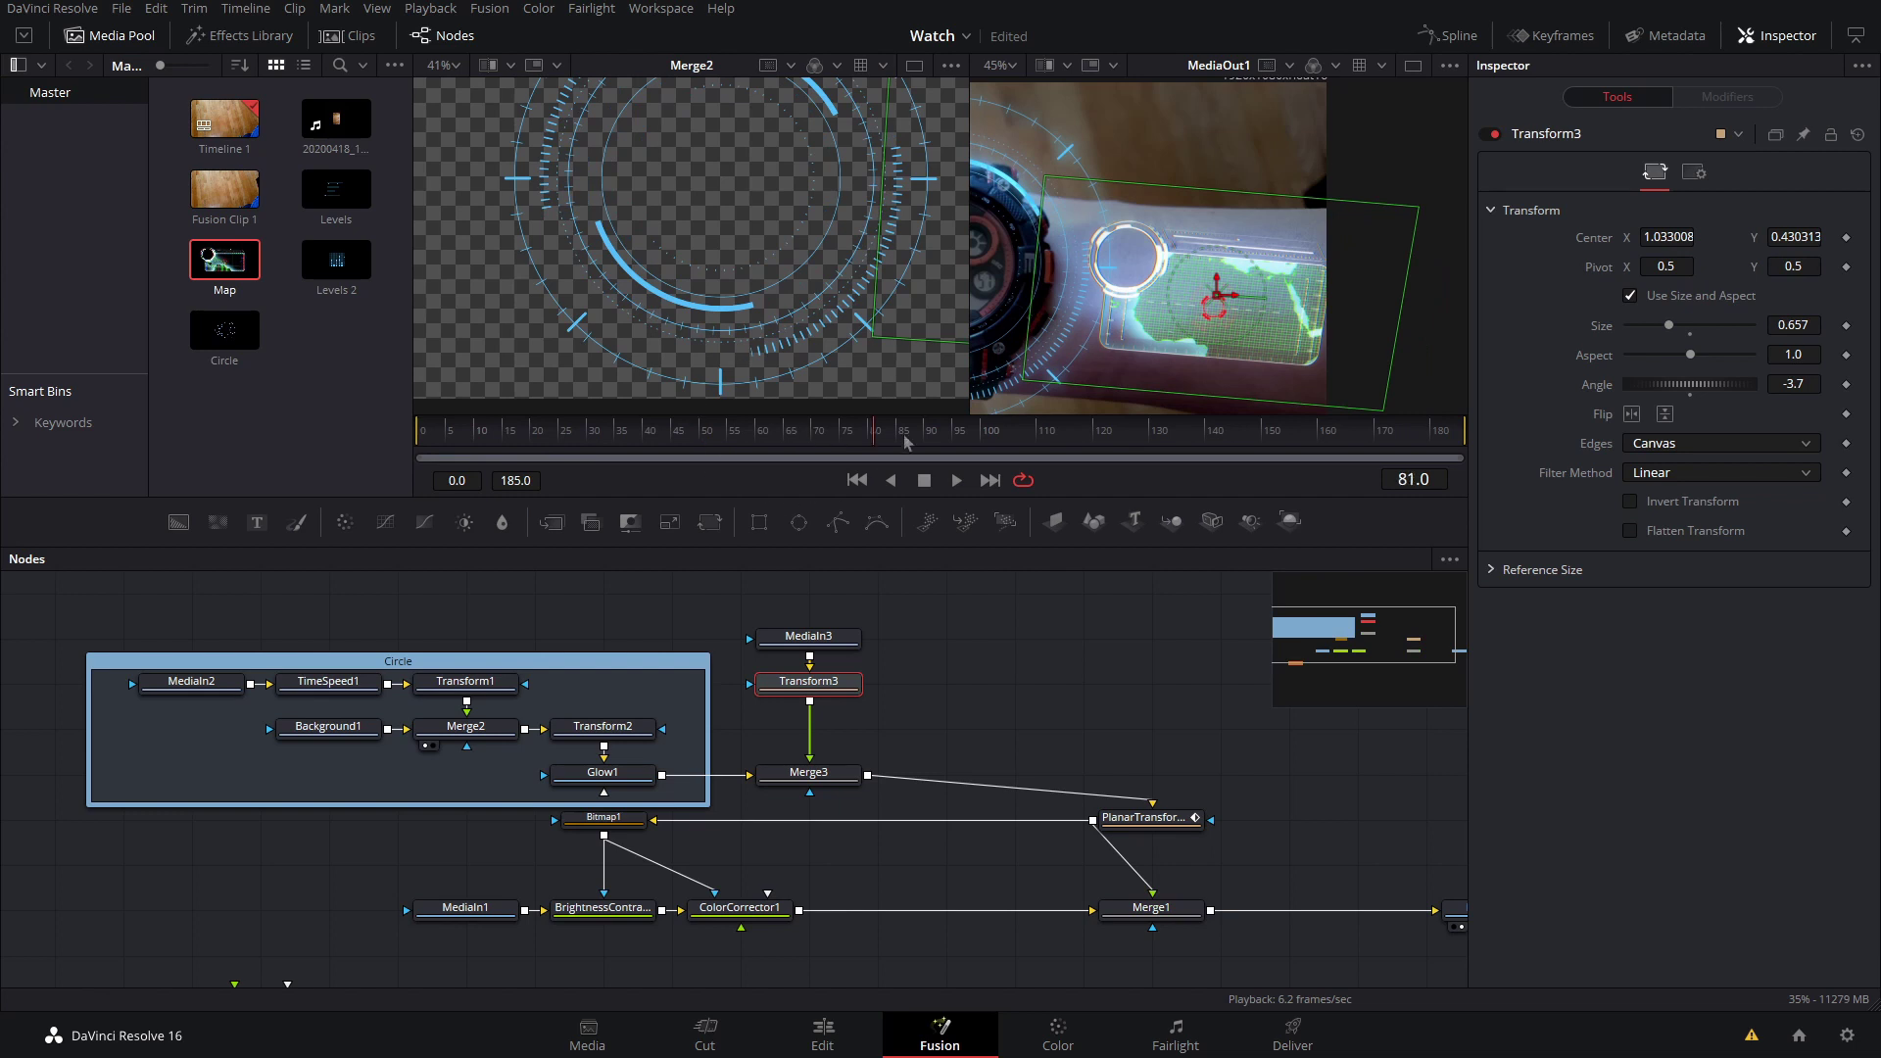
click(1055, 431)
key(ctrl+s)
scroll(1078, 364, down, 4)
click(1103, 431)
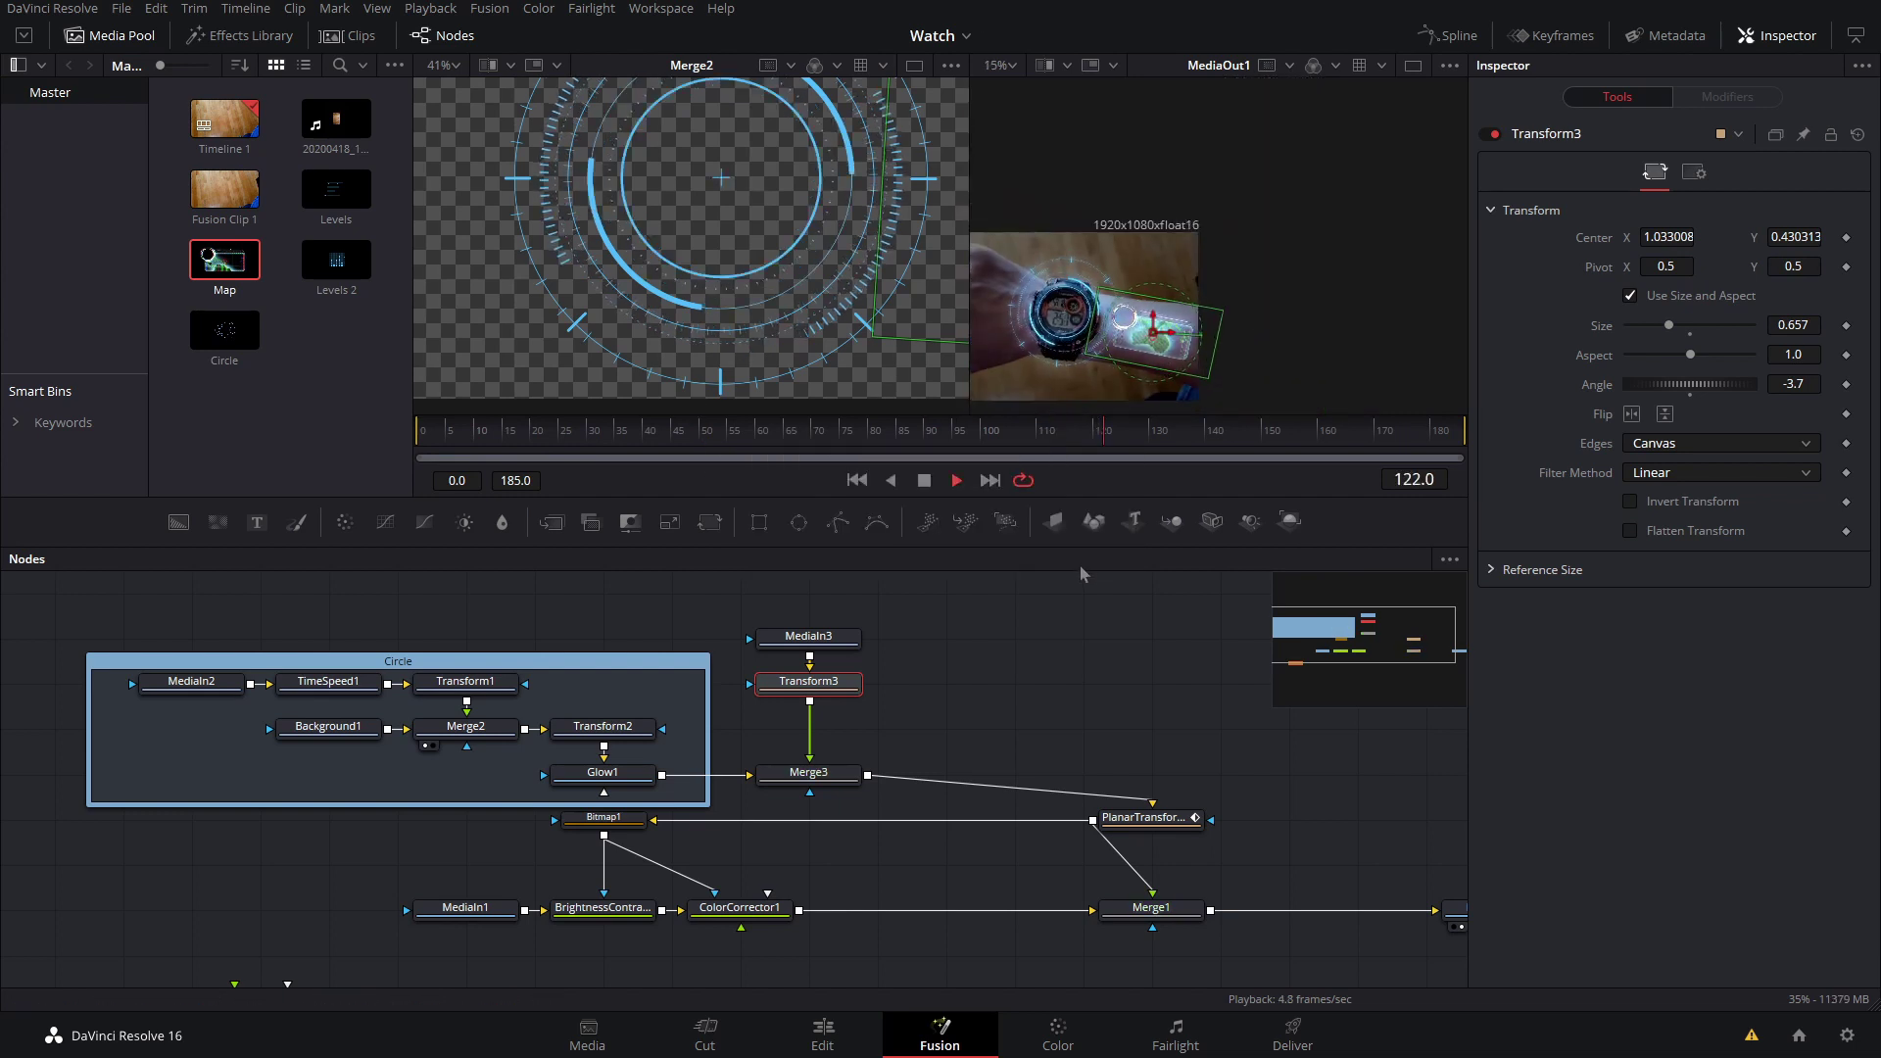
scroll(1051, 319, up, 2)
drag(1142, 288, 1126, 124)
scroll(1127, 124, up, 5)
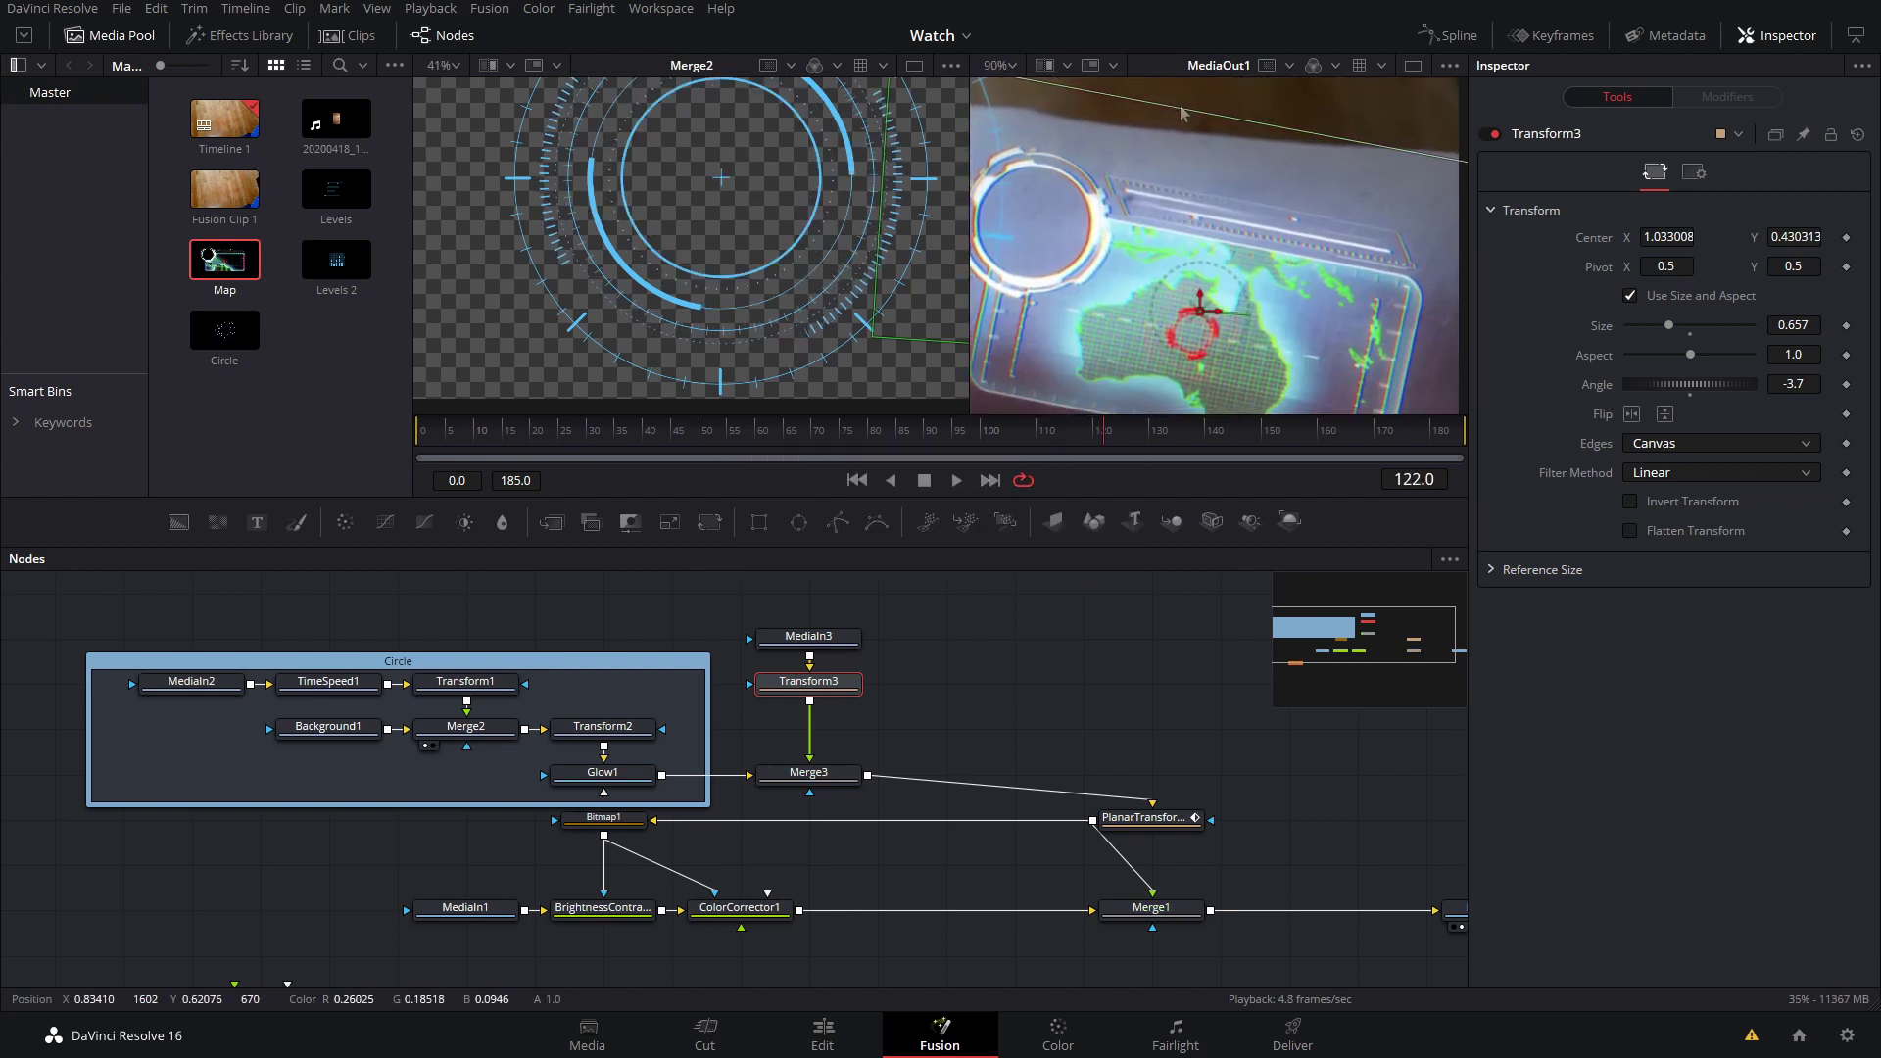
- Disconnect Transform3 from Merge3 to compare the shot without the map, and reconnect it
drag(811, 764, 737, 715)
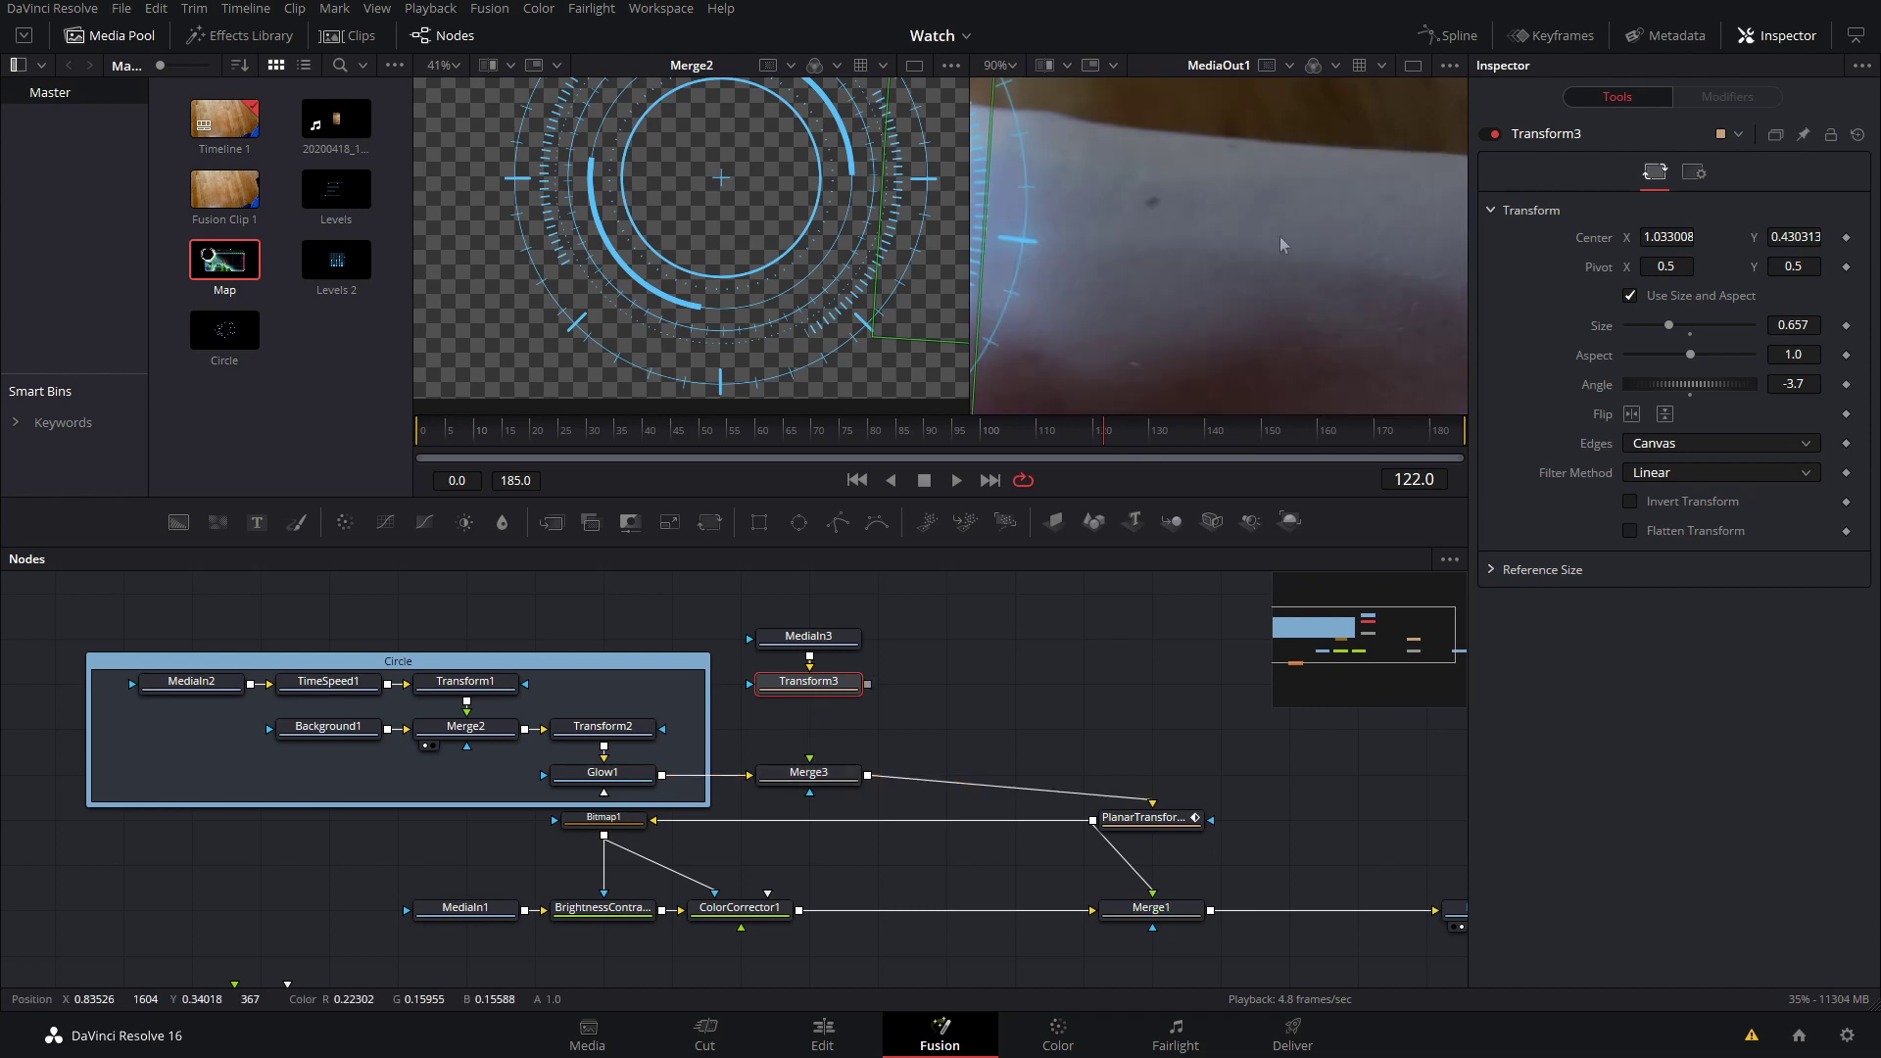
drag(868, 685, 856, 745)
drag(856, 745, 810, 764)
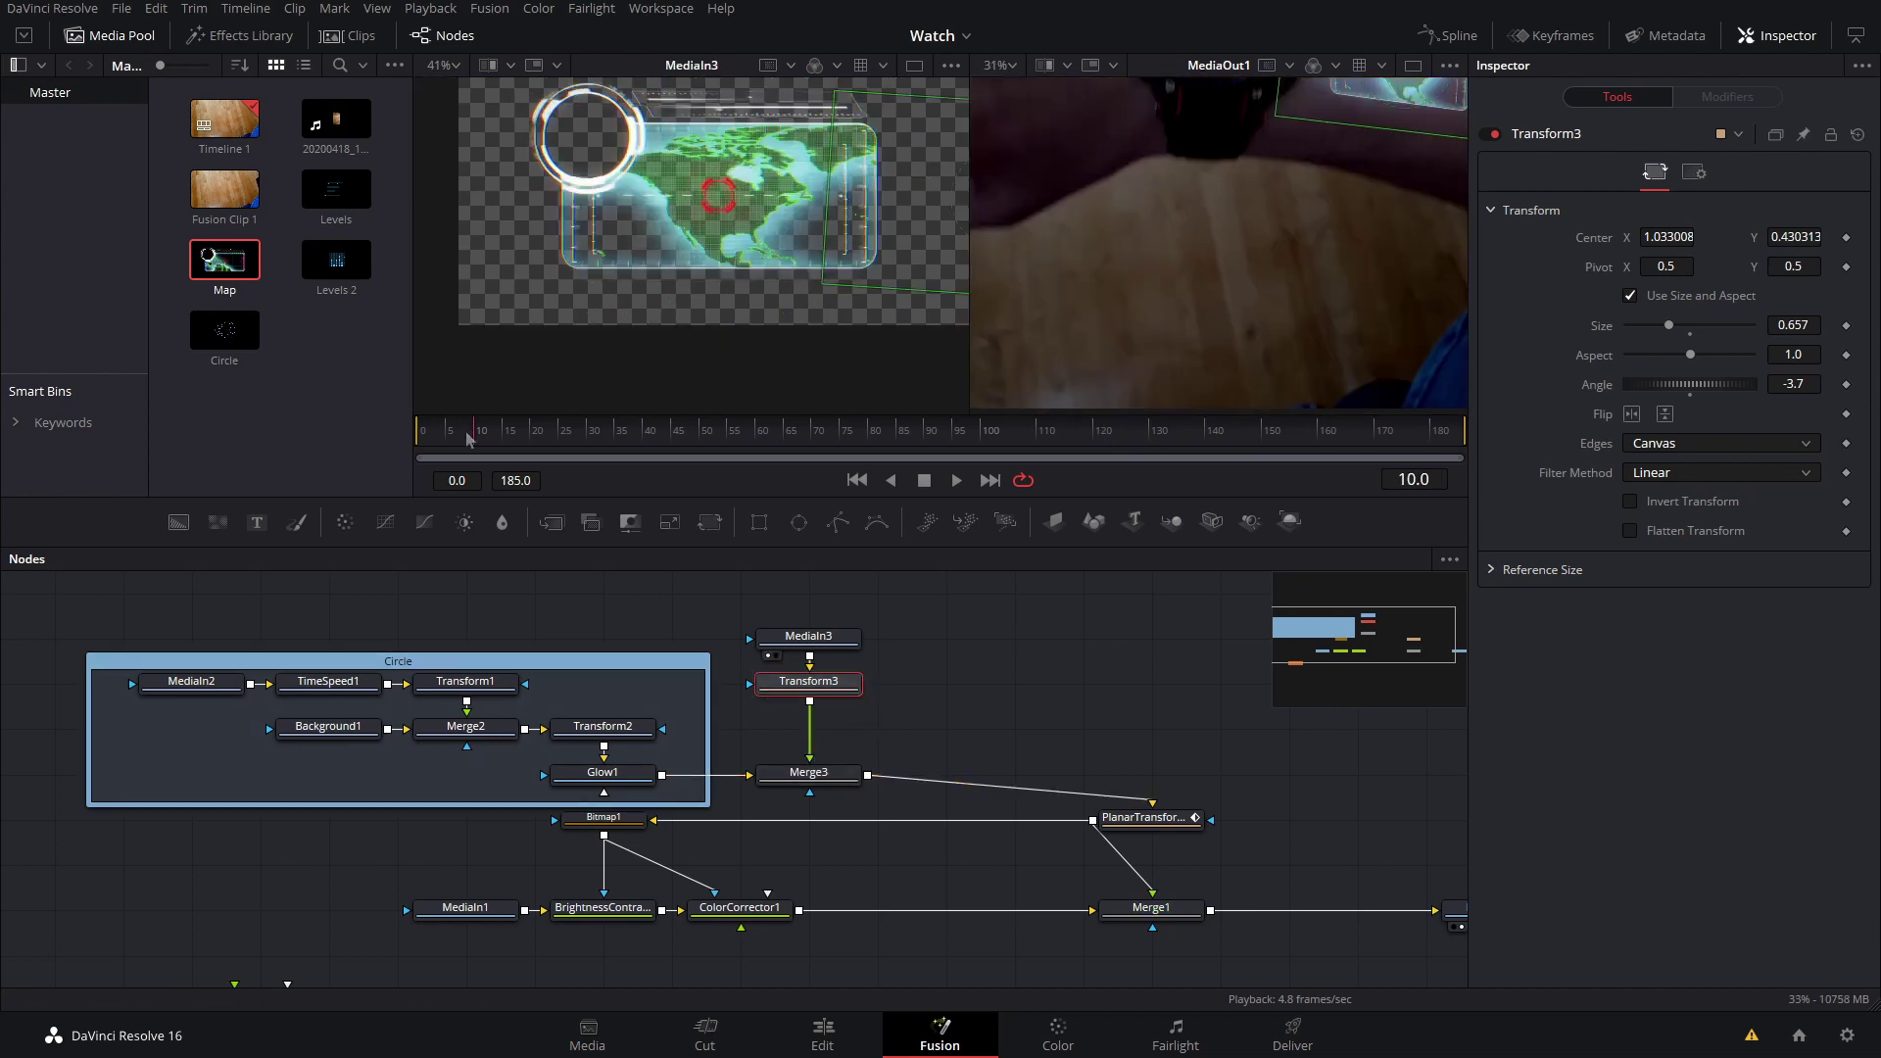
- Keyframe Merge3's Blend from 0.0 at frame 35 to 1.0 at frame 49 so the map fades in
mouse_move(466, 437)
mouse_down()
mouse_move(513, 443)
mouse_move(421, 439)
mouse_move(439, 441)
mouse_up()
drag(1166, 241, 1125, 390)
mouse_move(478, 431)
mouse_down()
mouse_move(506, 437)
mouse_move(447, 439)
mouse_move(506, 452)
mouse_up()
click(809, 772)
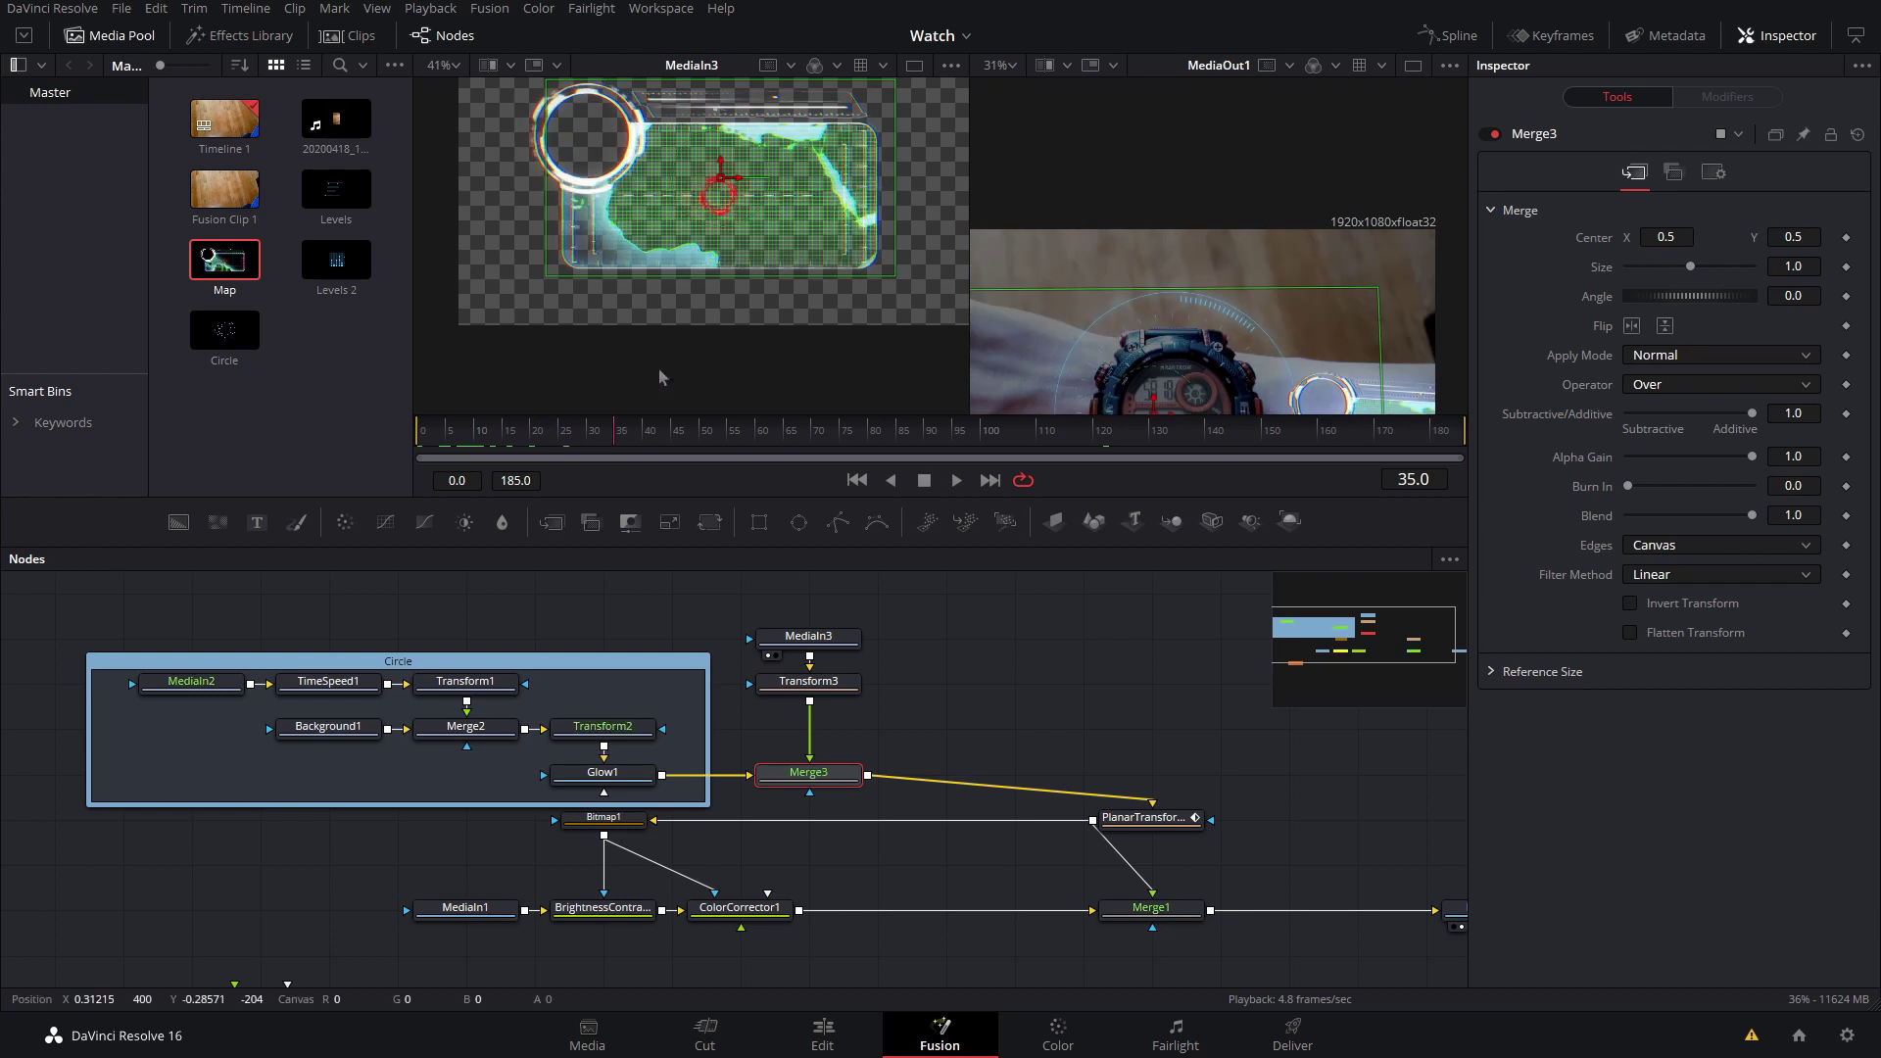
click(1848, 516)
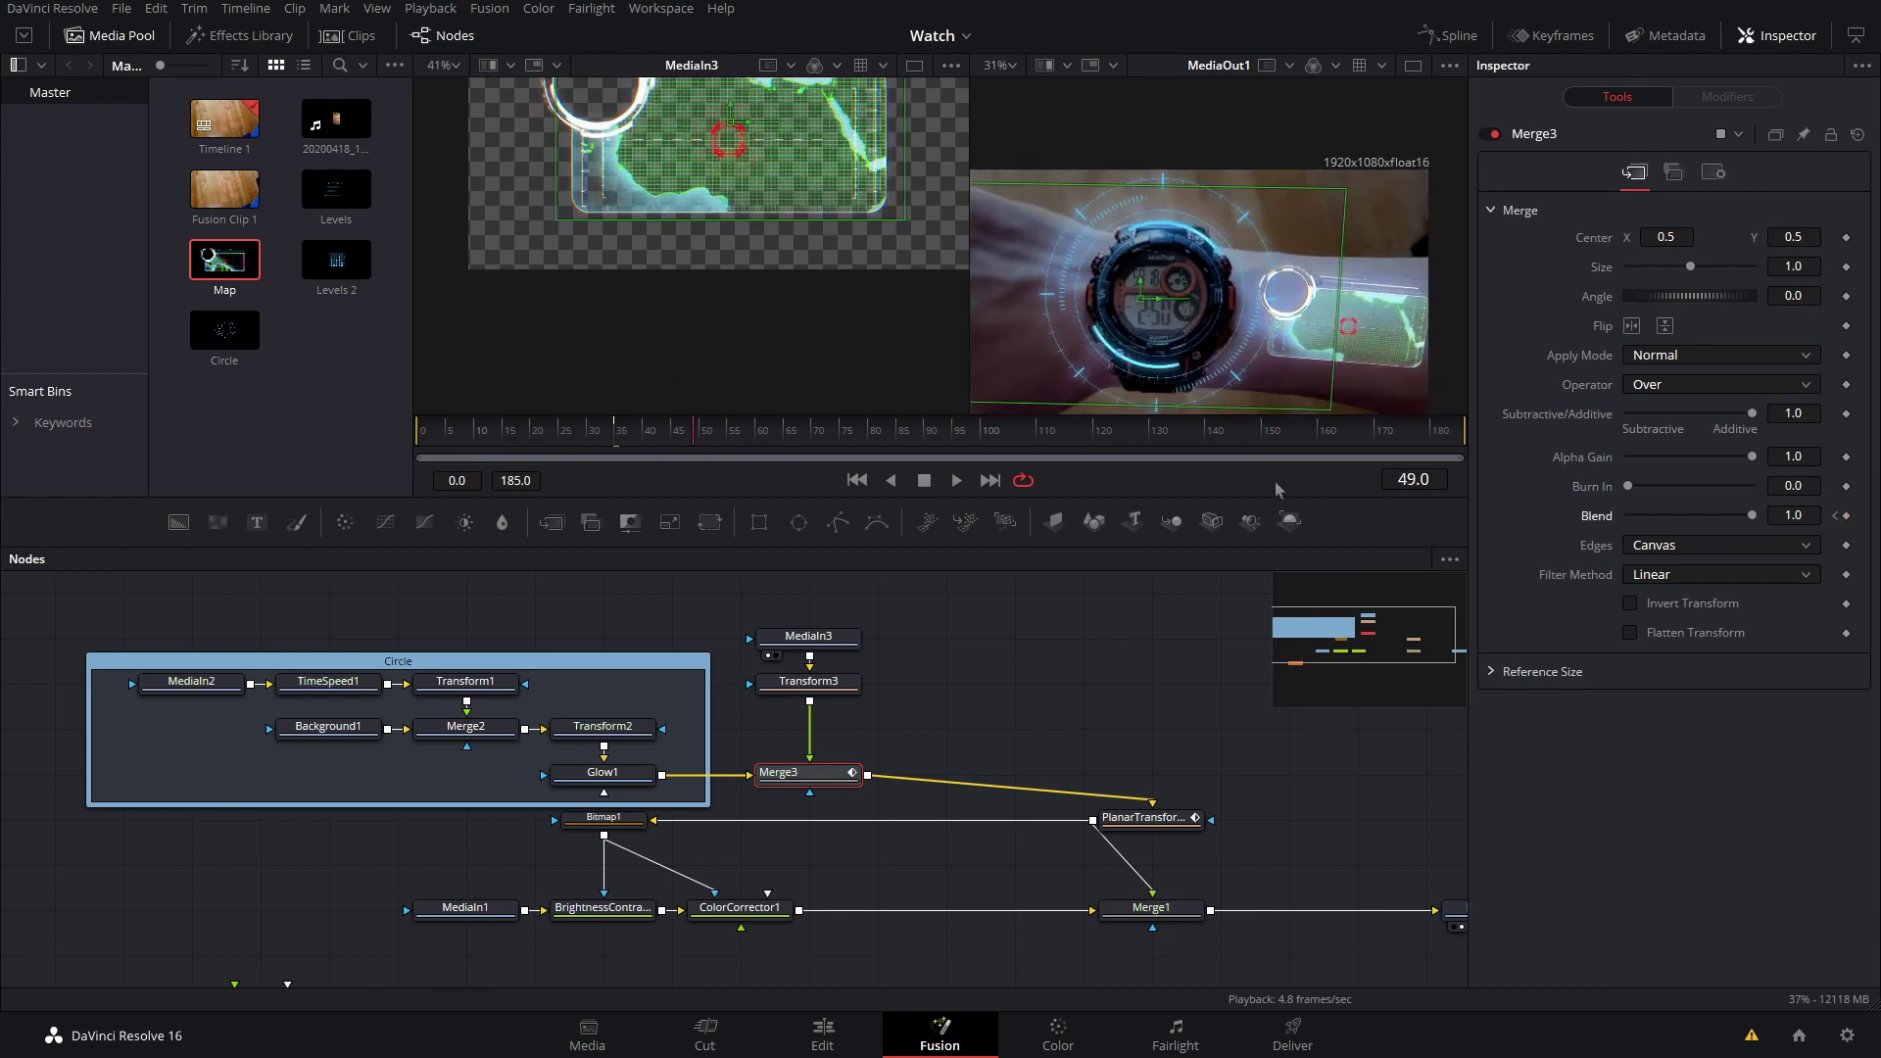
click(1837, 516)
drag(1754, 518, 1365, 514)
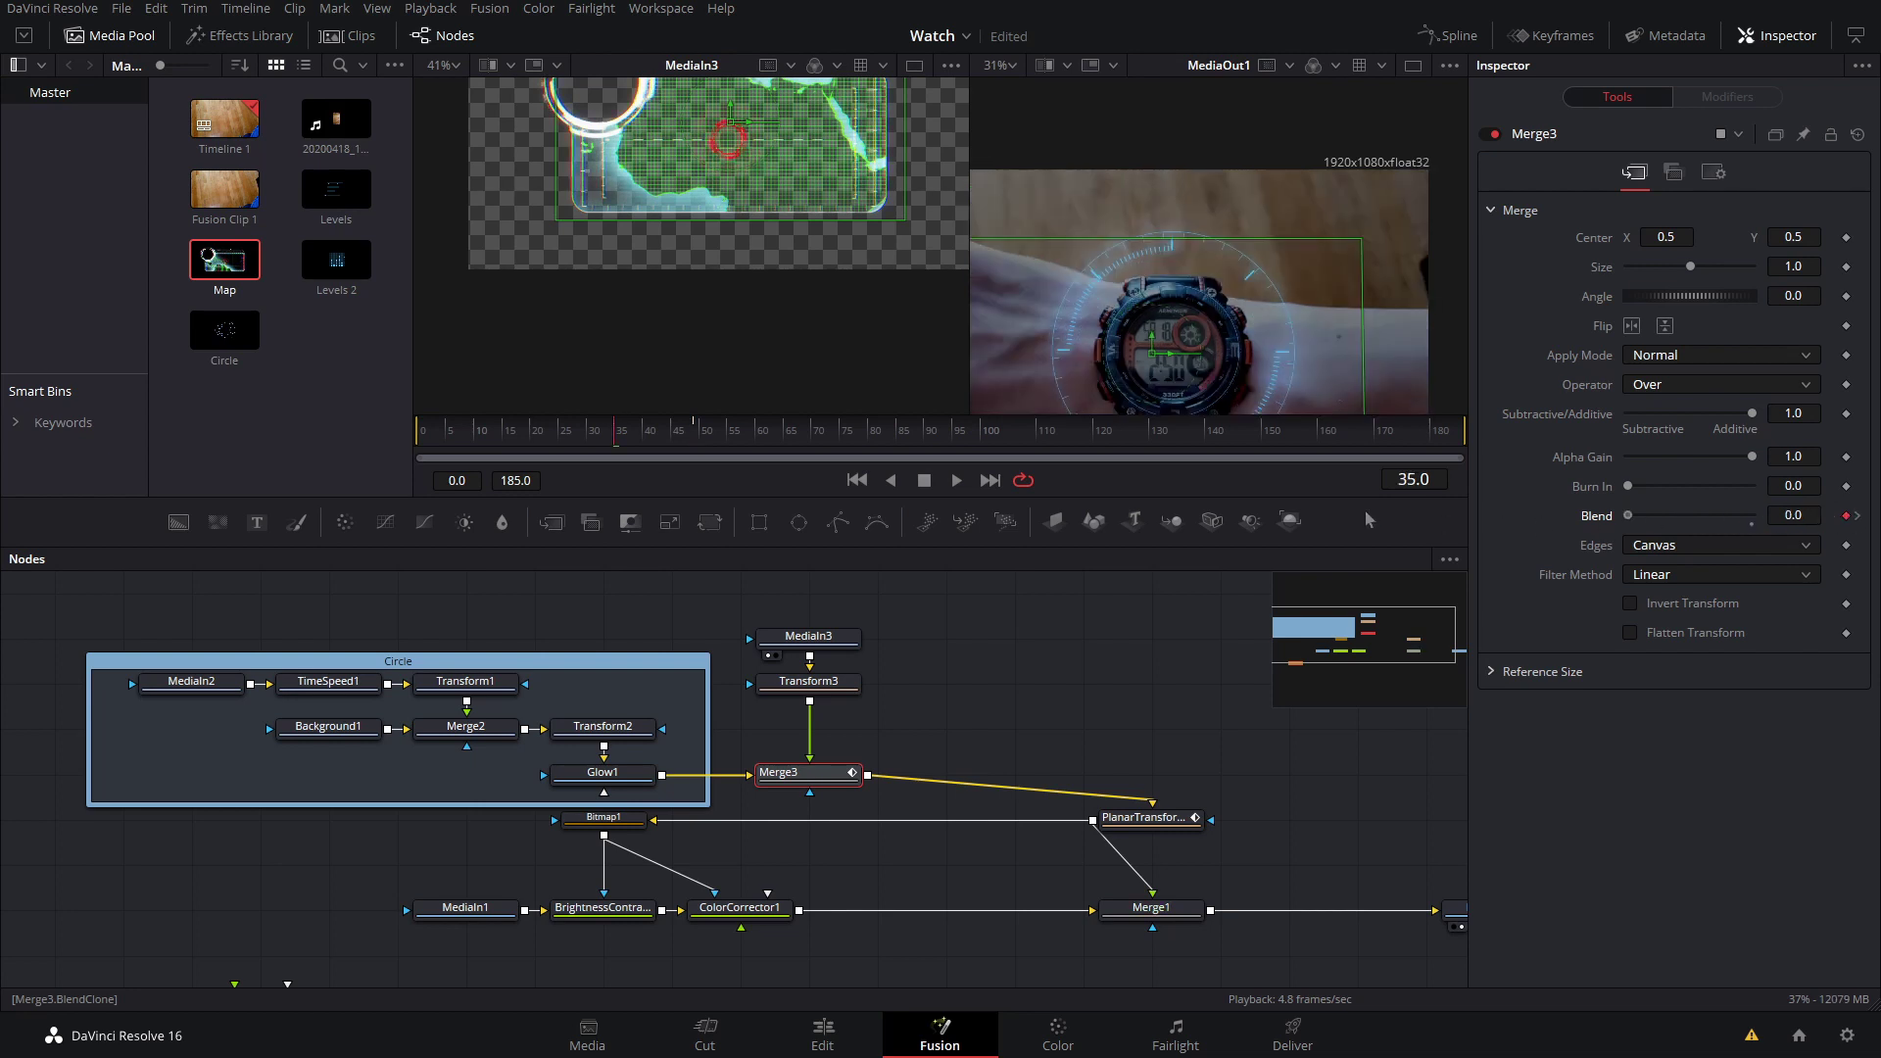
- Scrub to frame 171 and insert a Time Speed node between MediaIn3 and Transform3
drag(647, 429, 1347, 478)
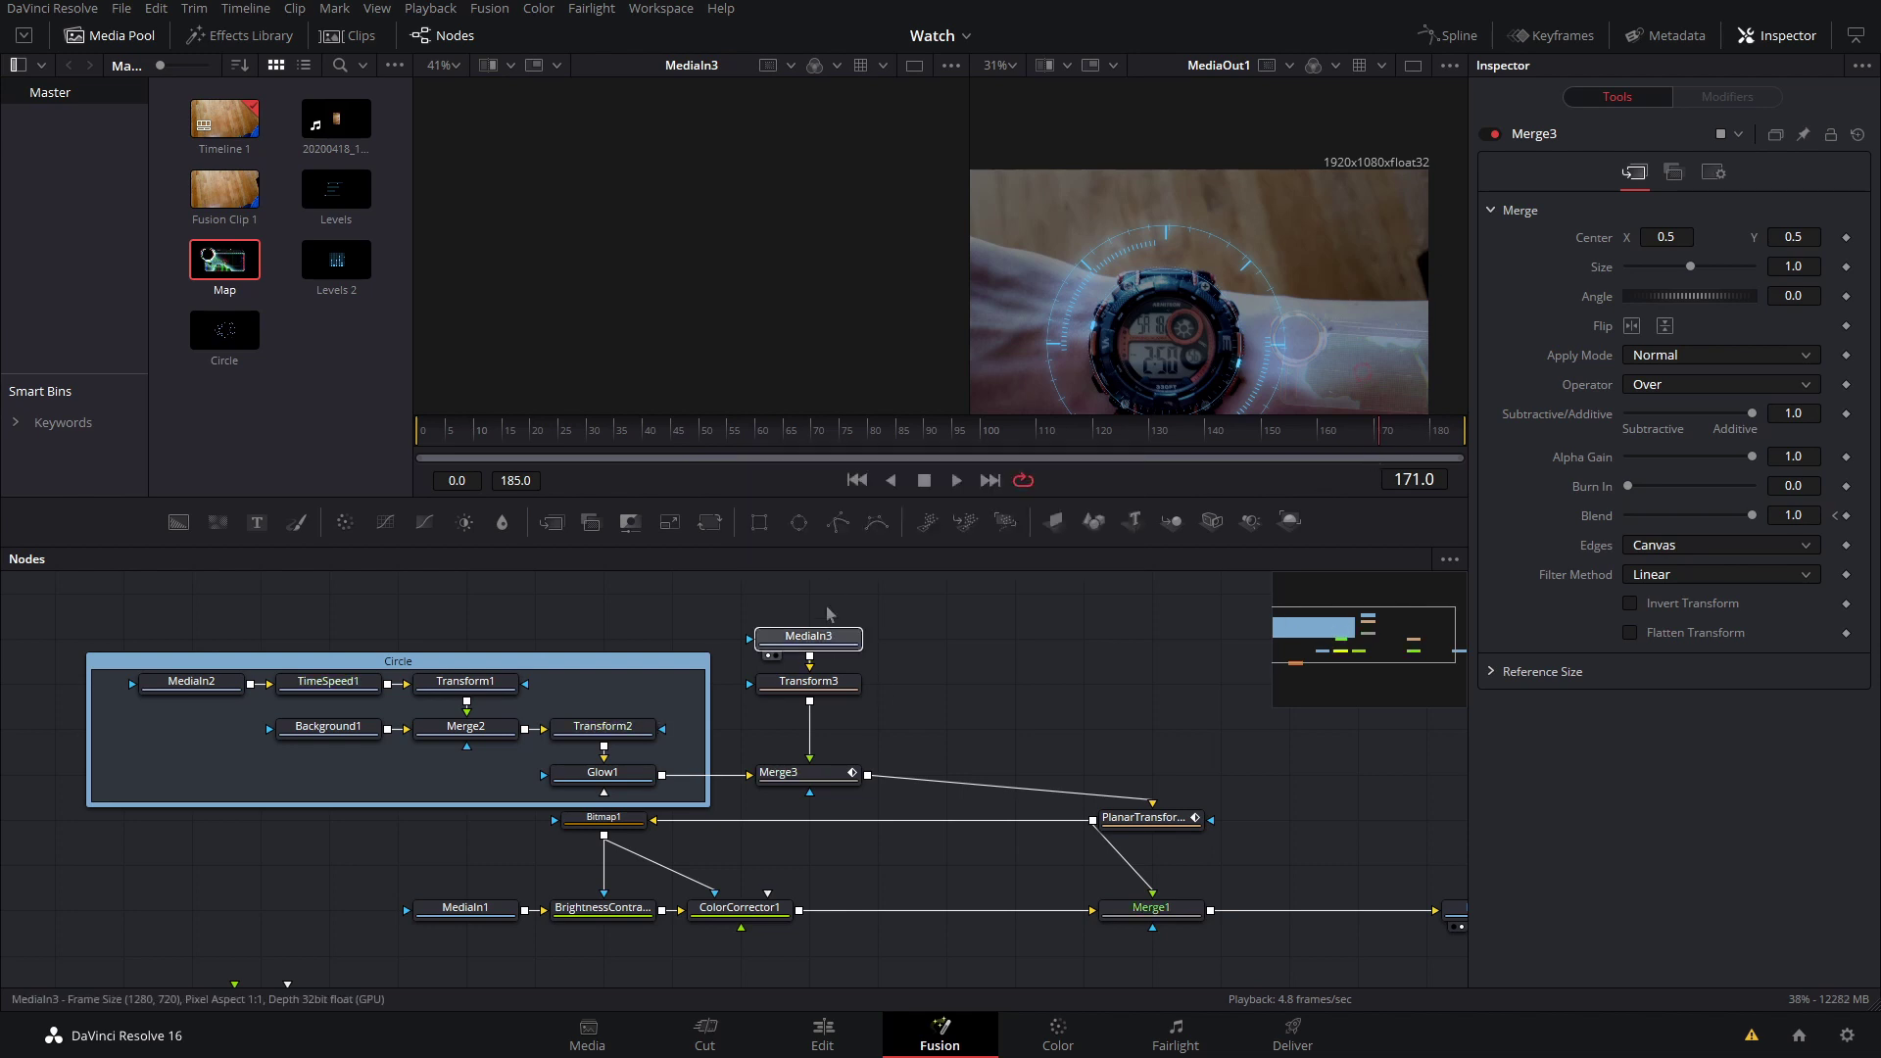
mouse_move(829, 614)
mouse_down()
mouse_move(829, 573)
mouse_move(833, 597)
mouse_up()
key(shift+space)
text(t)
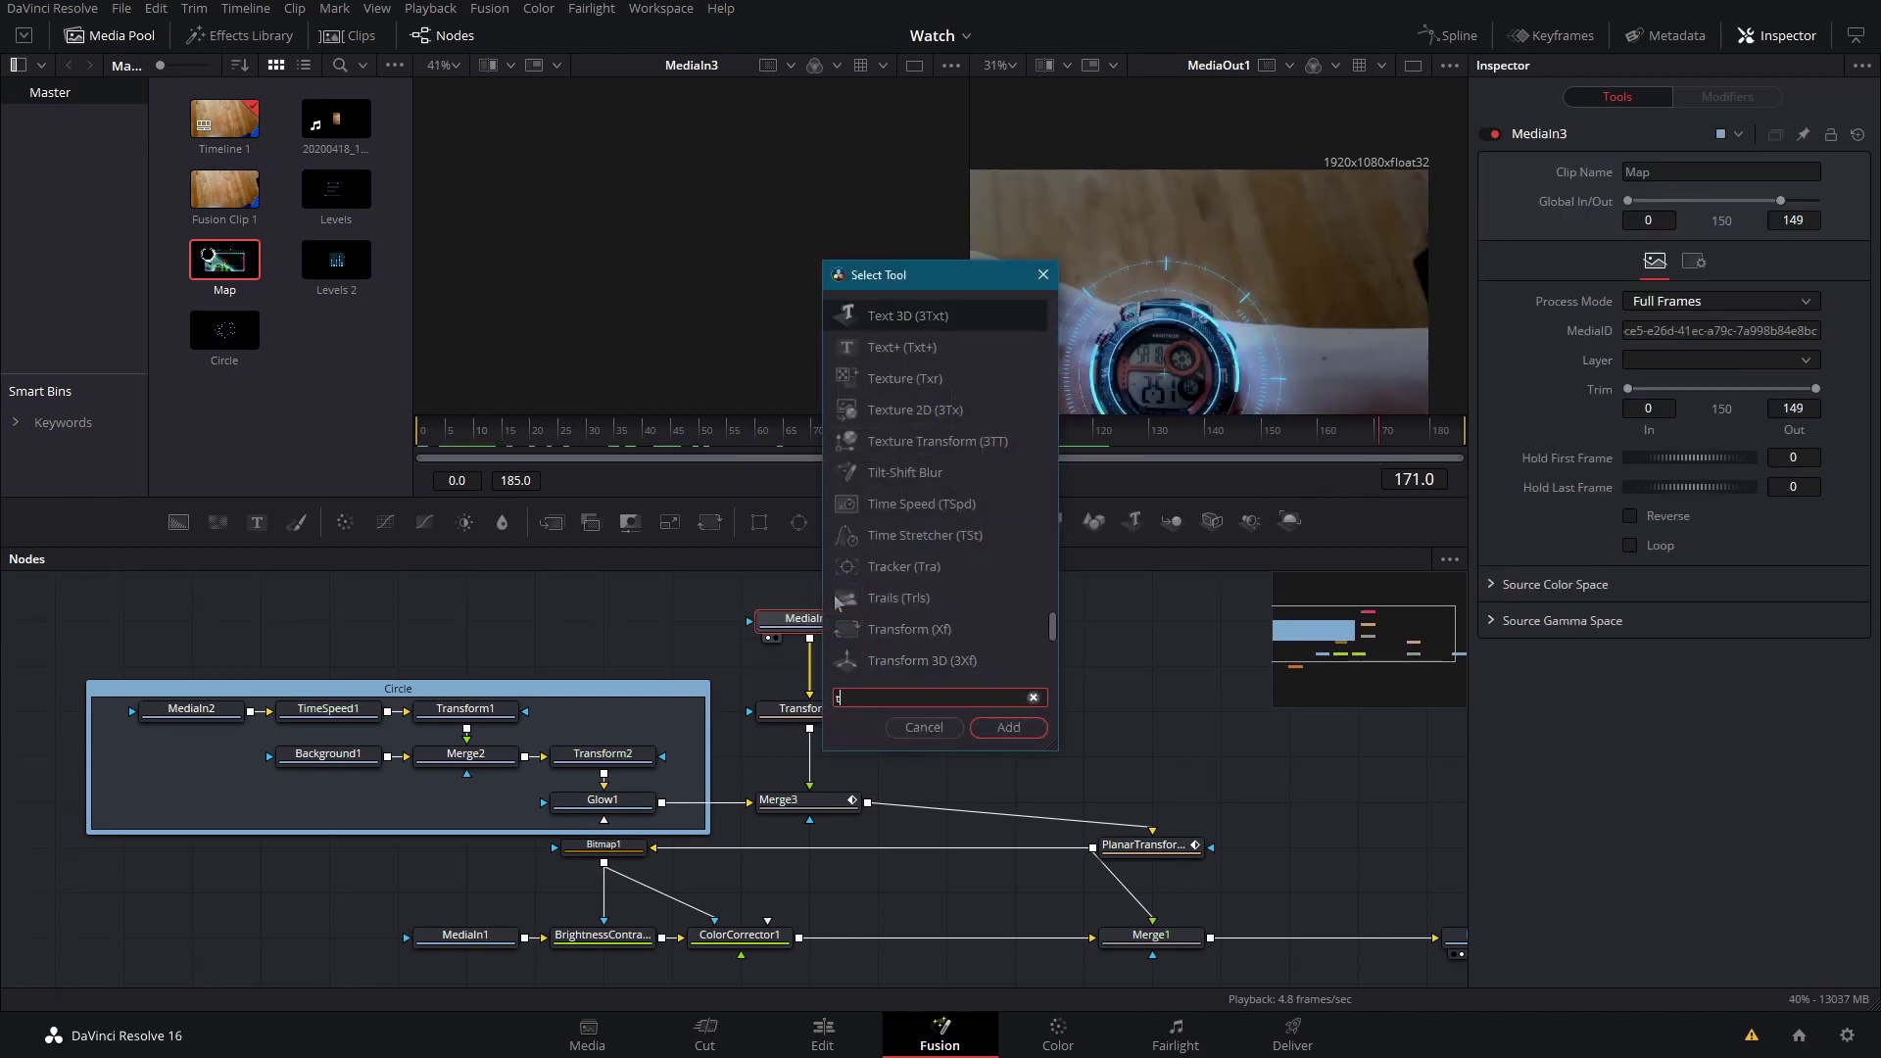
text(ime)
key(Return)
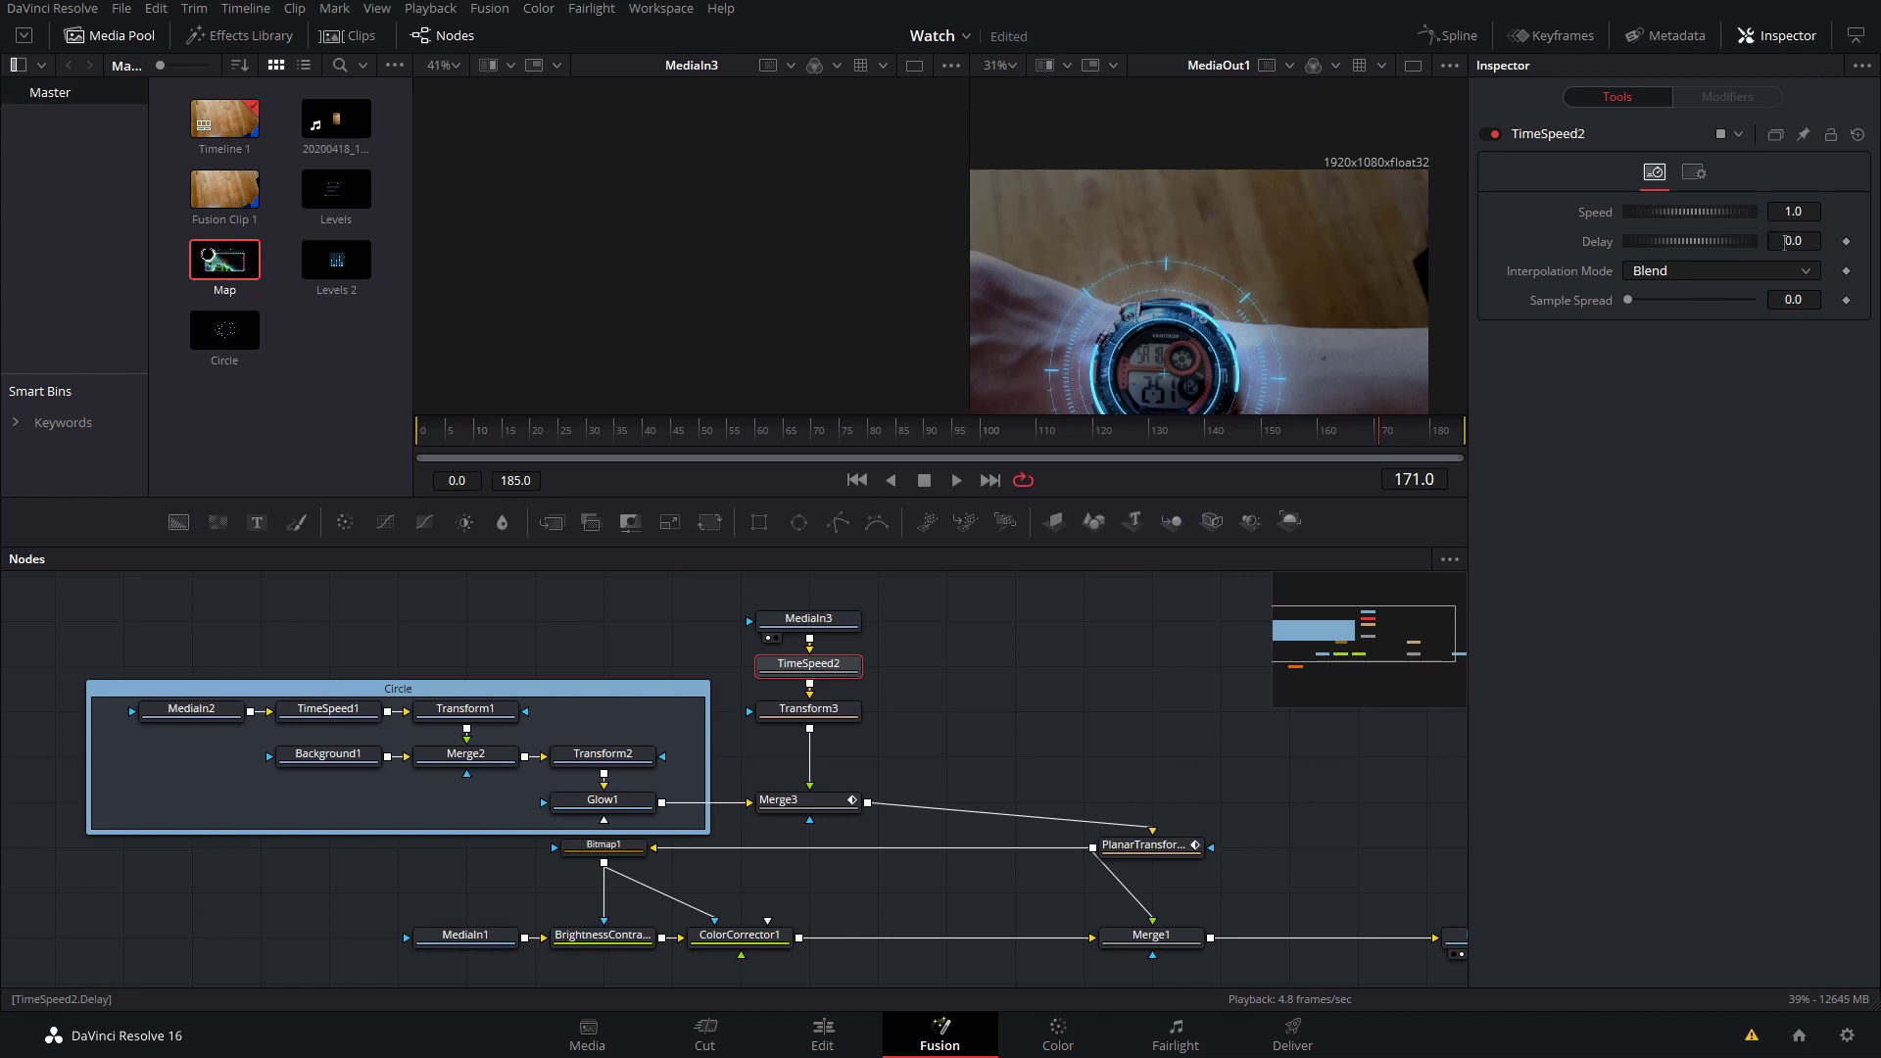
- Set TimeSpeed2's Delay to 38.8 and check the delayed map animation around frames 41 to 59
drag(1689, 242, 1722, 241)
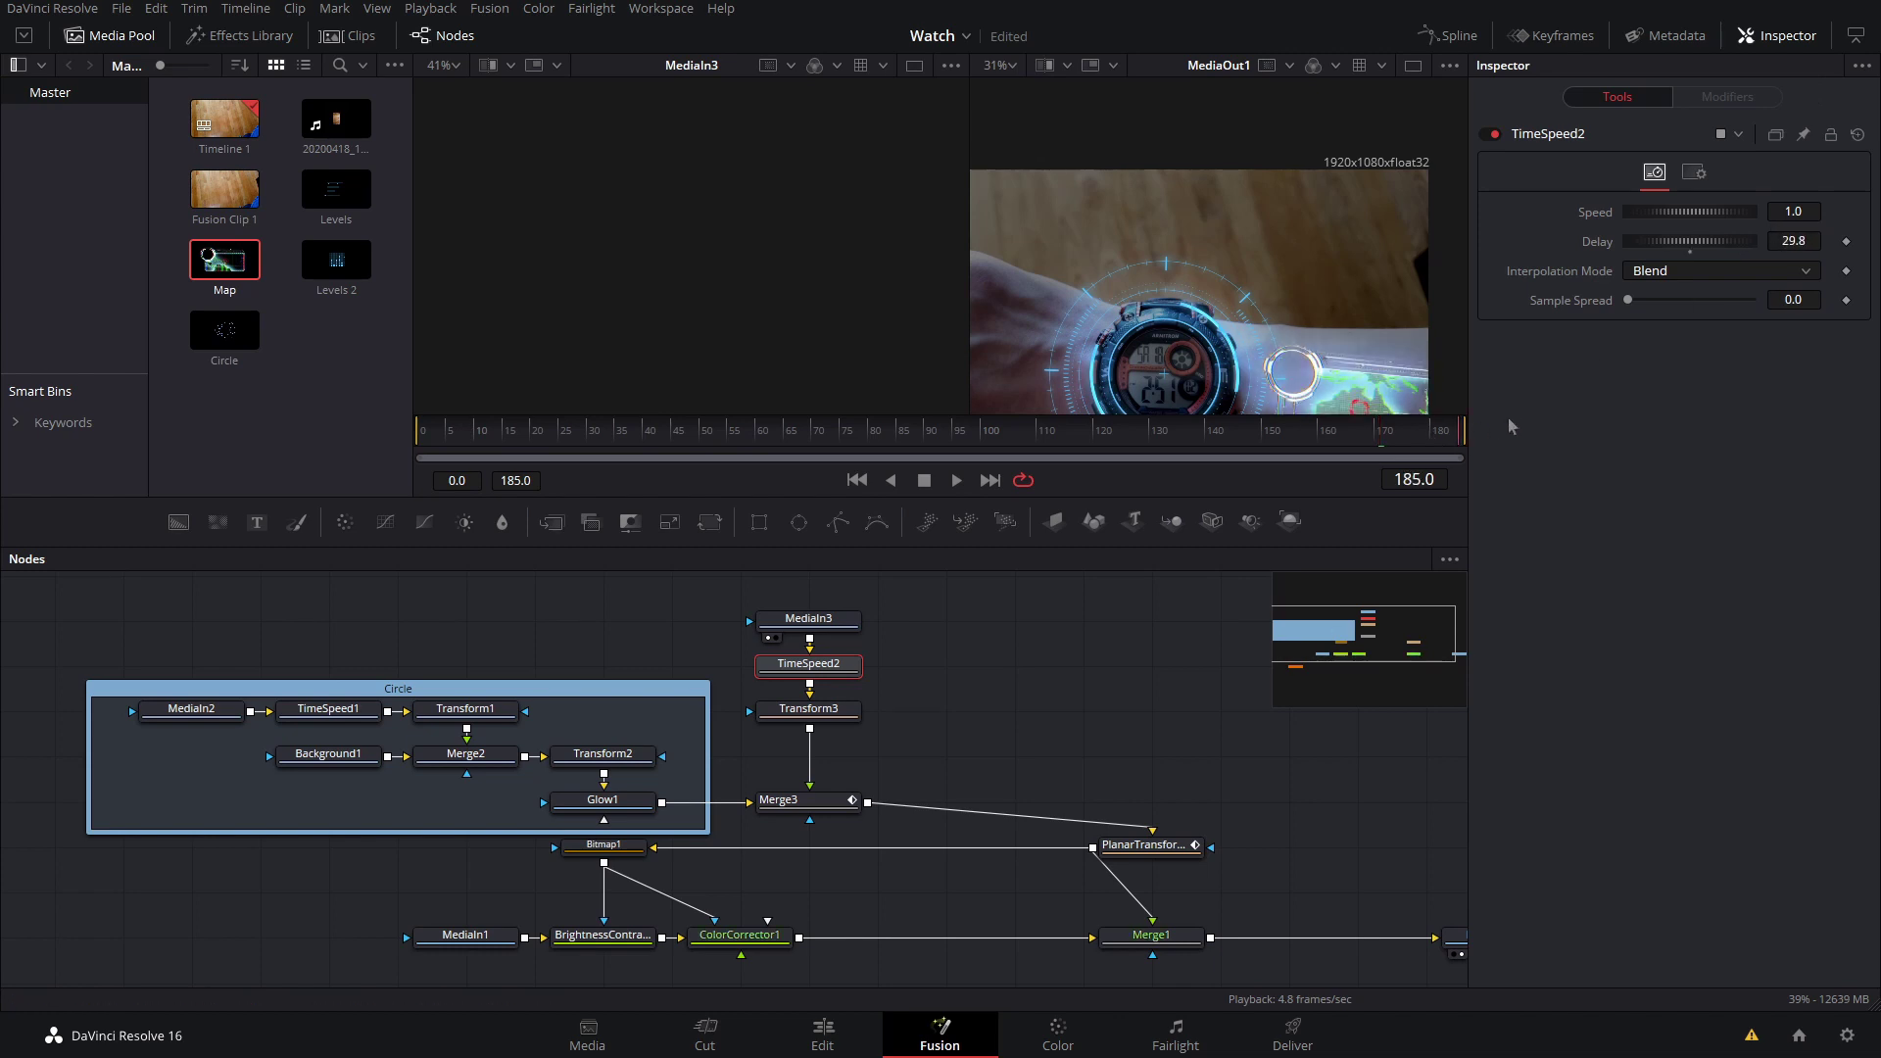
click(638, 432)
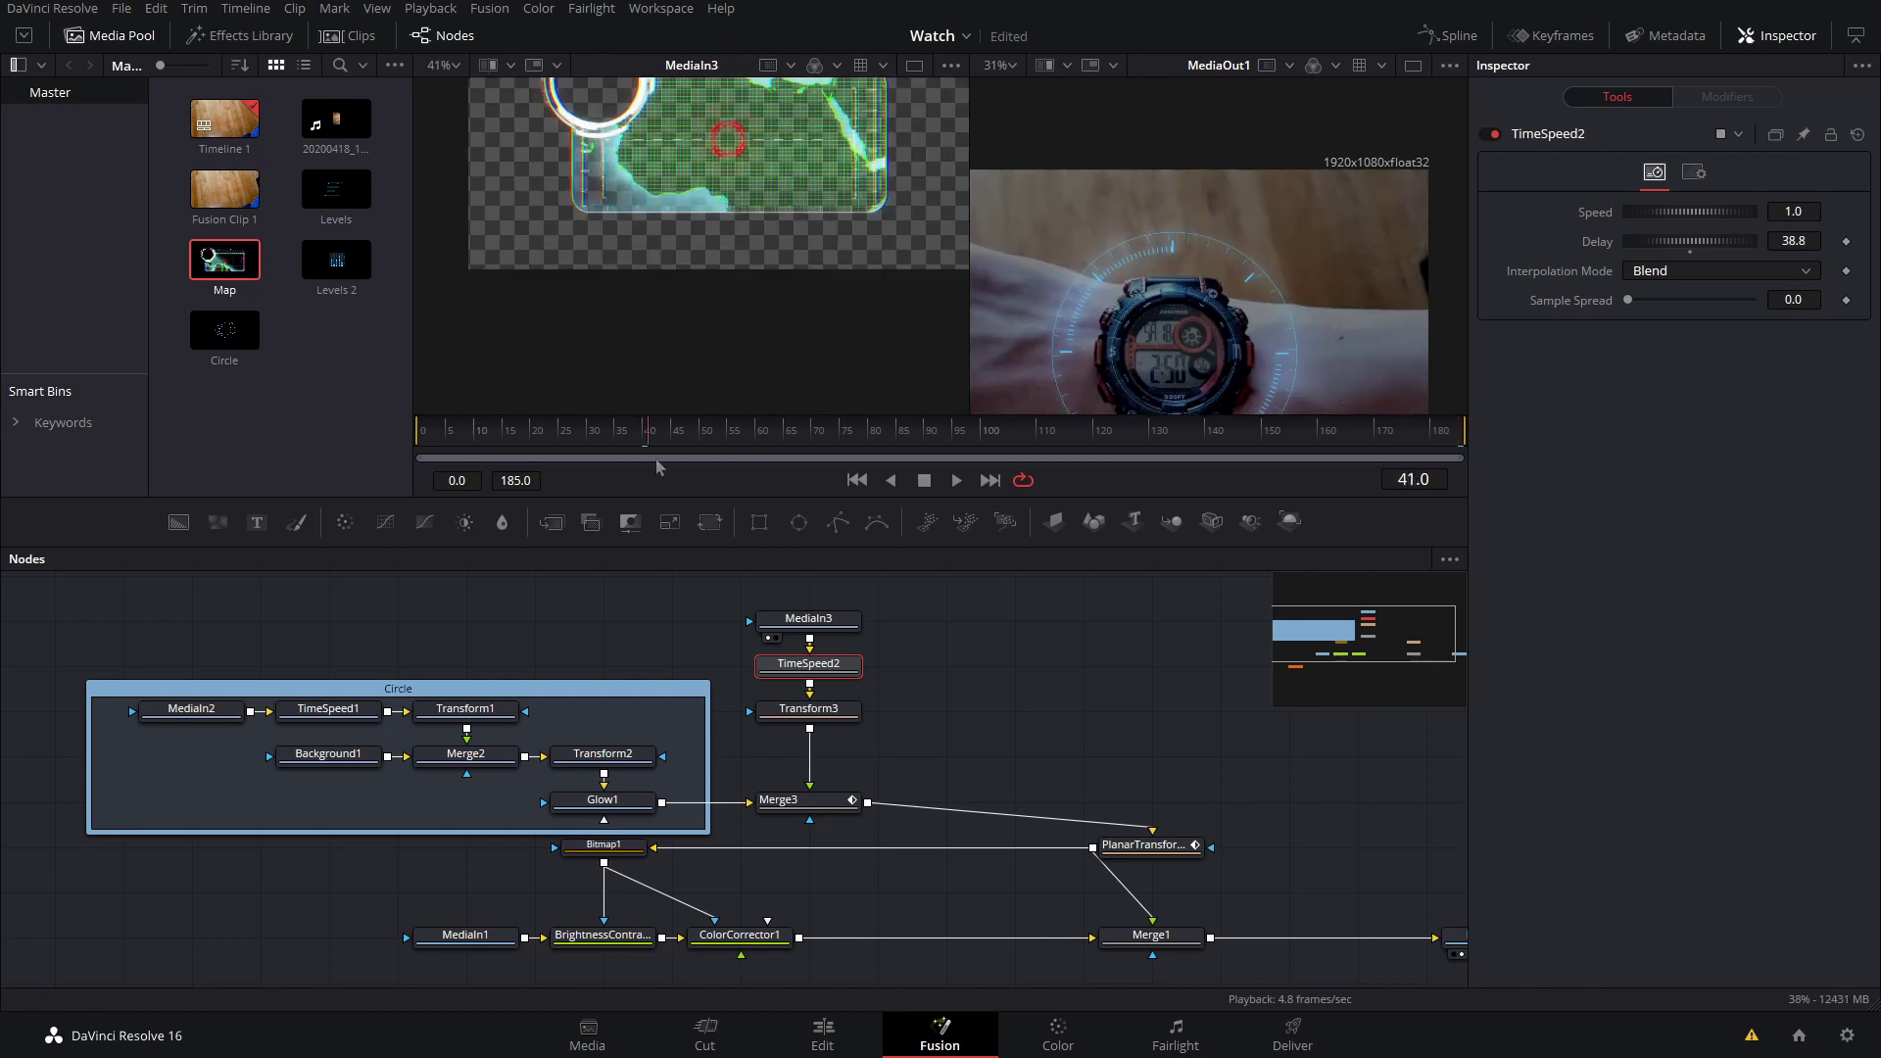
mouse_move(657, 469)
mouse_down()
mouse_move(672, 468)
mouse_move(629, 475)
mouse_move(682, 479)
mouse_up()
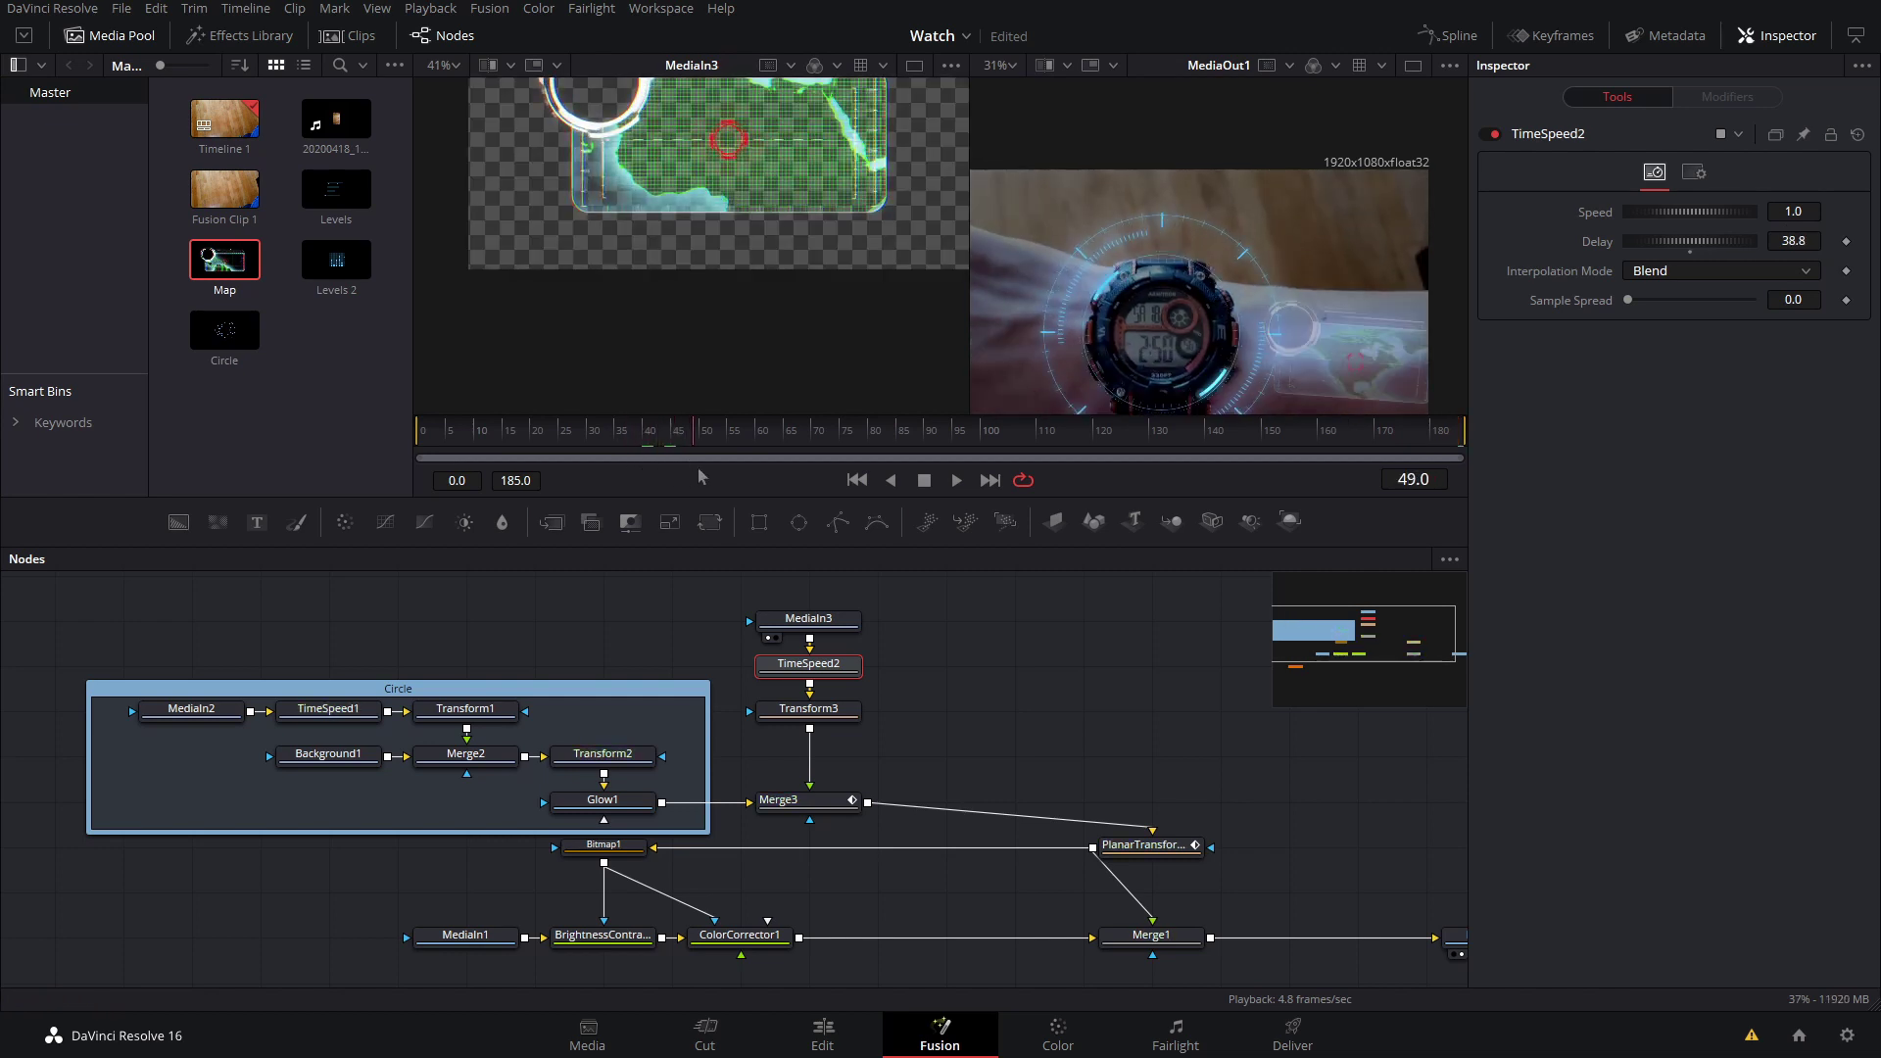
drag(728, 476, 736, 477)
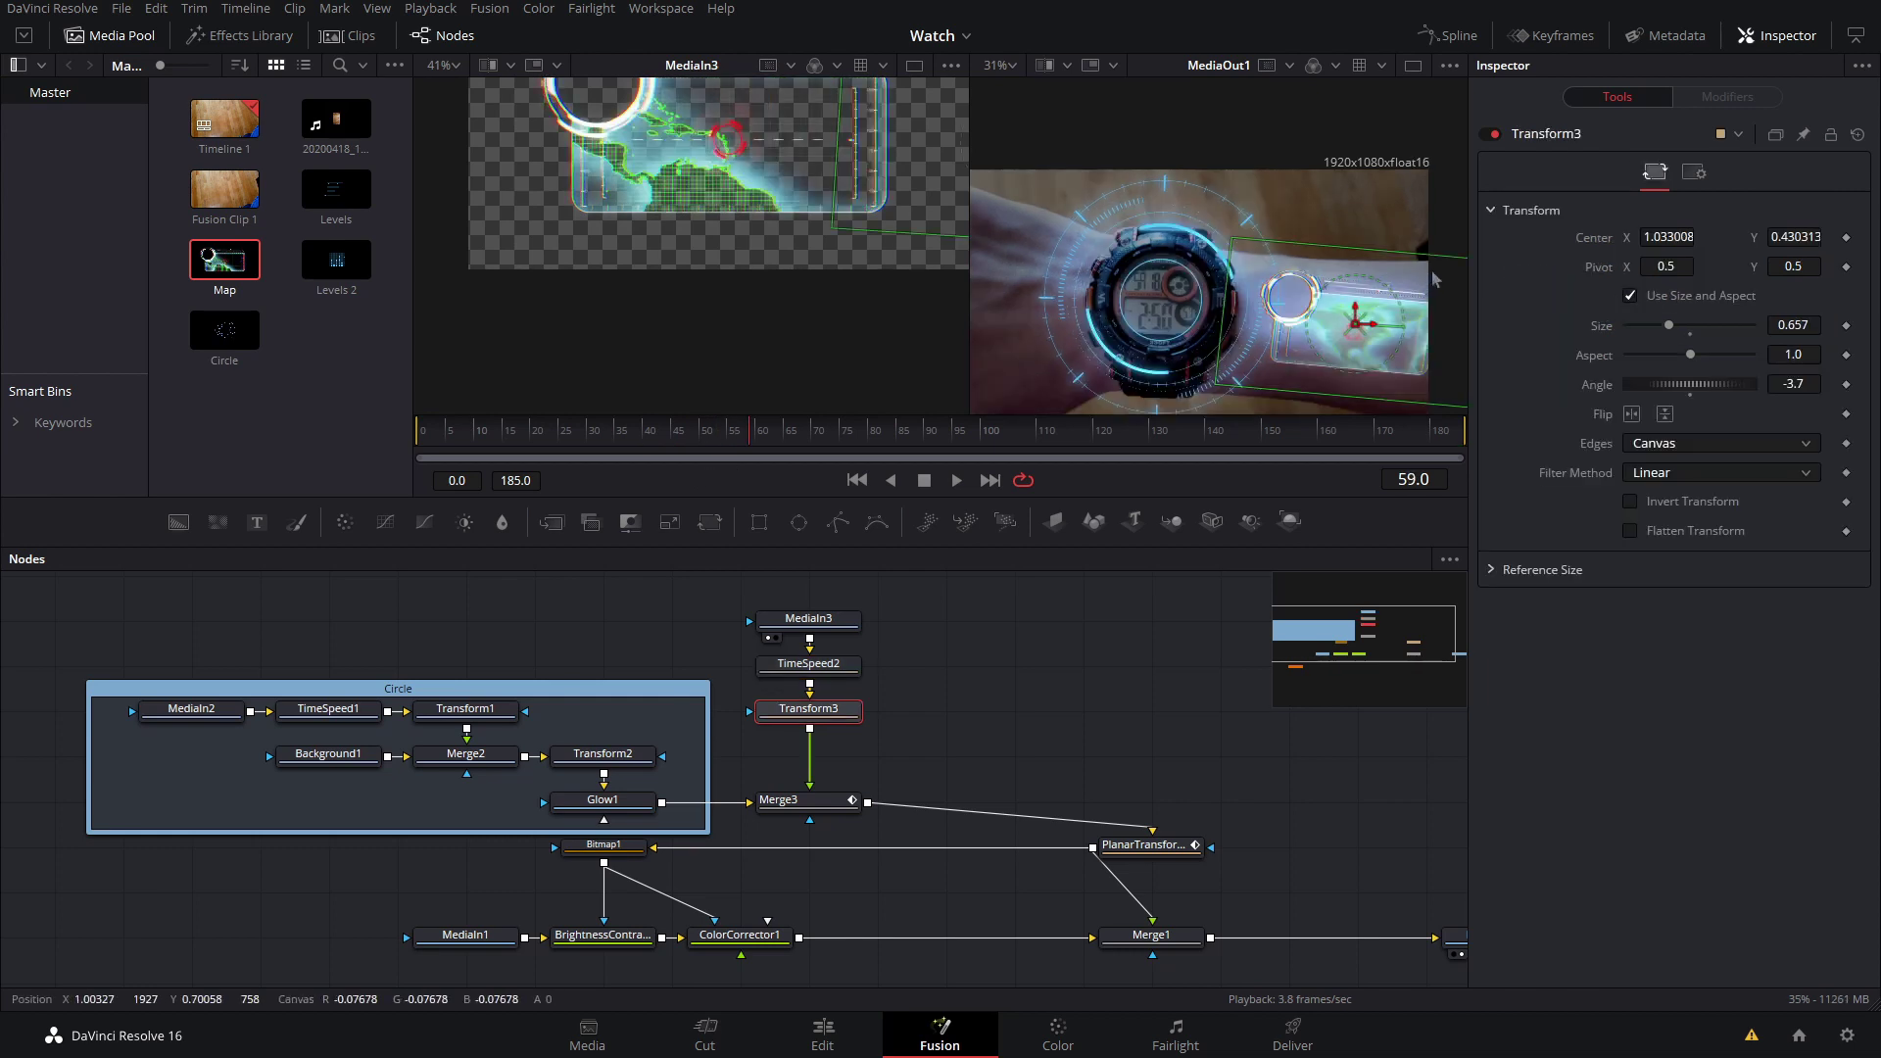
- Set Transform3's Aspect to 0.897, keeping Use Size and Aspect enabled
click(1630, 295)
click(1630, 295)
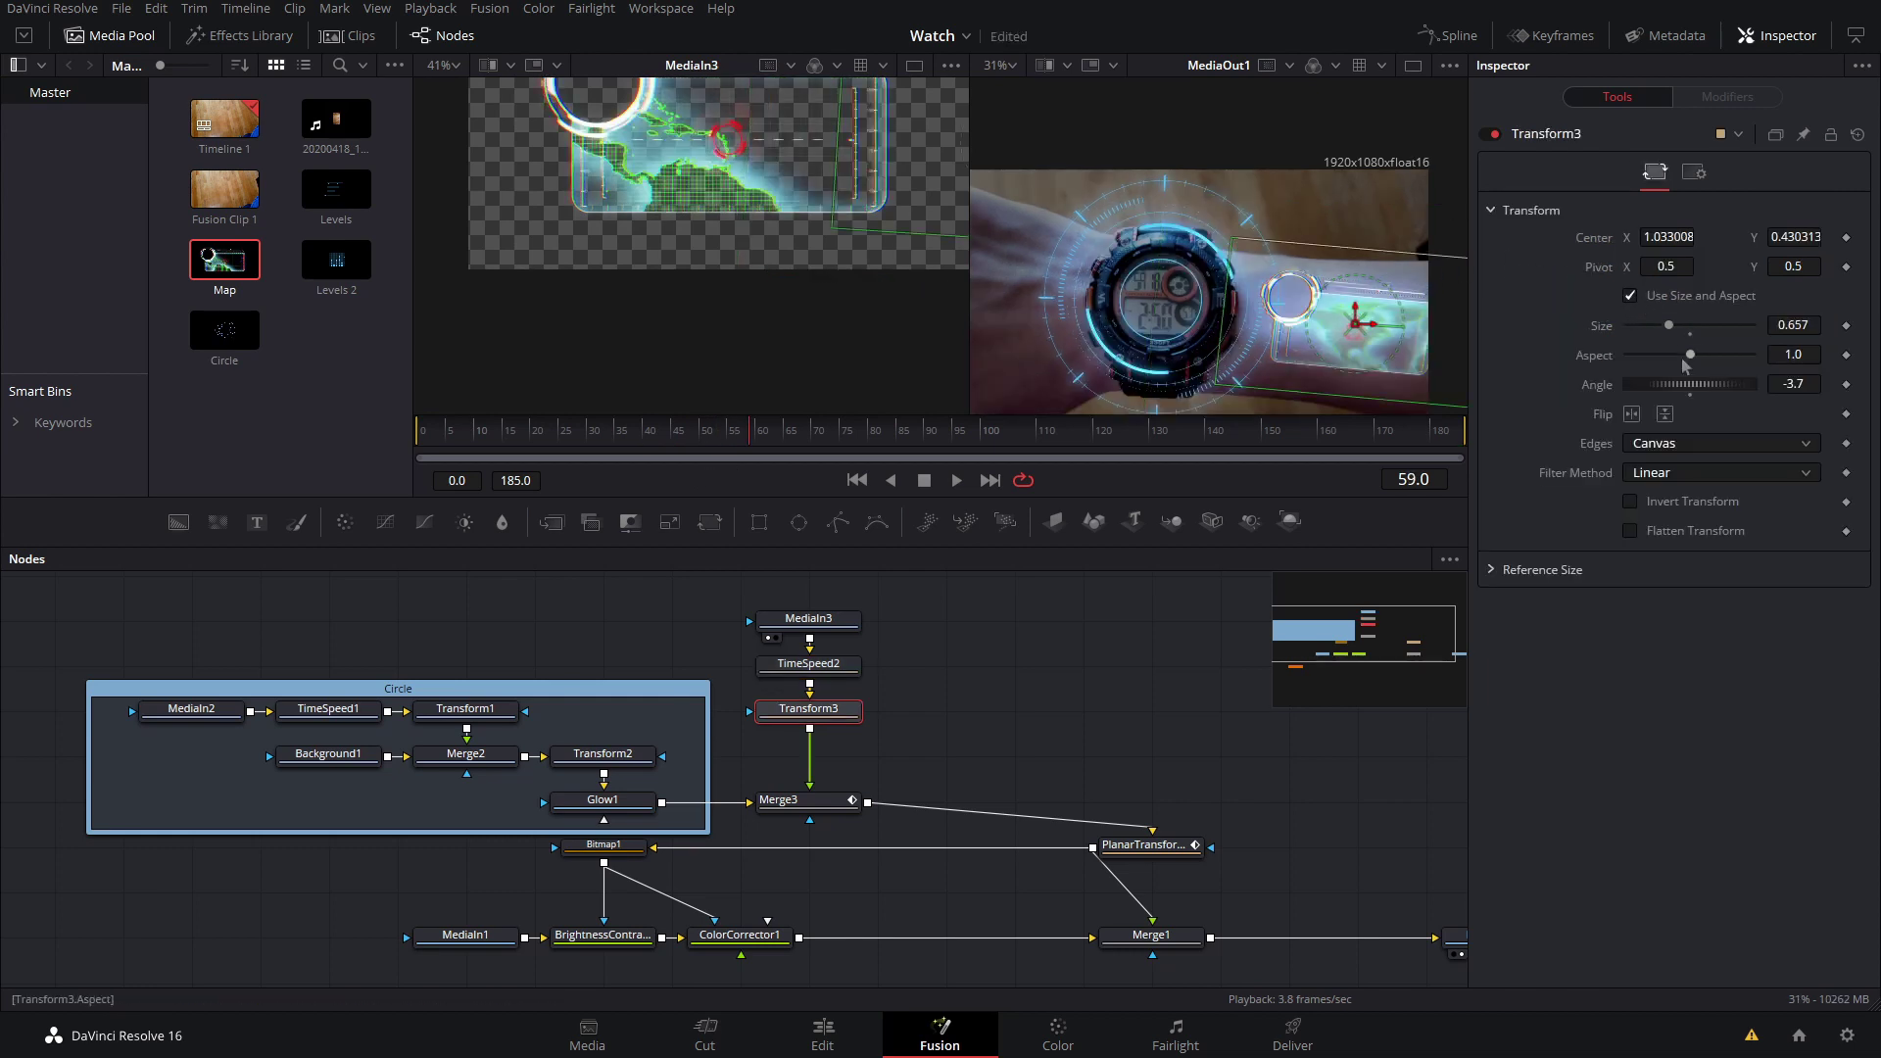
drag(1690, 355, 1696, 361)
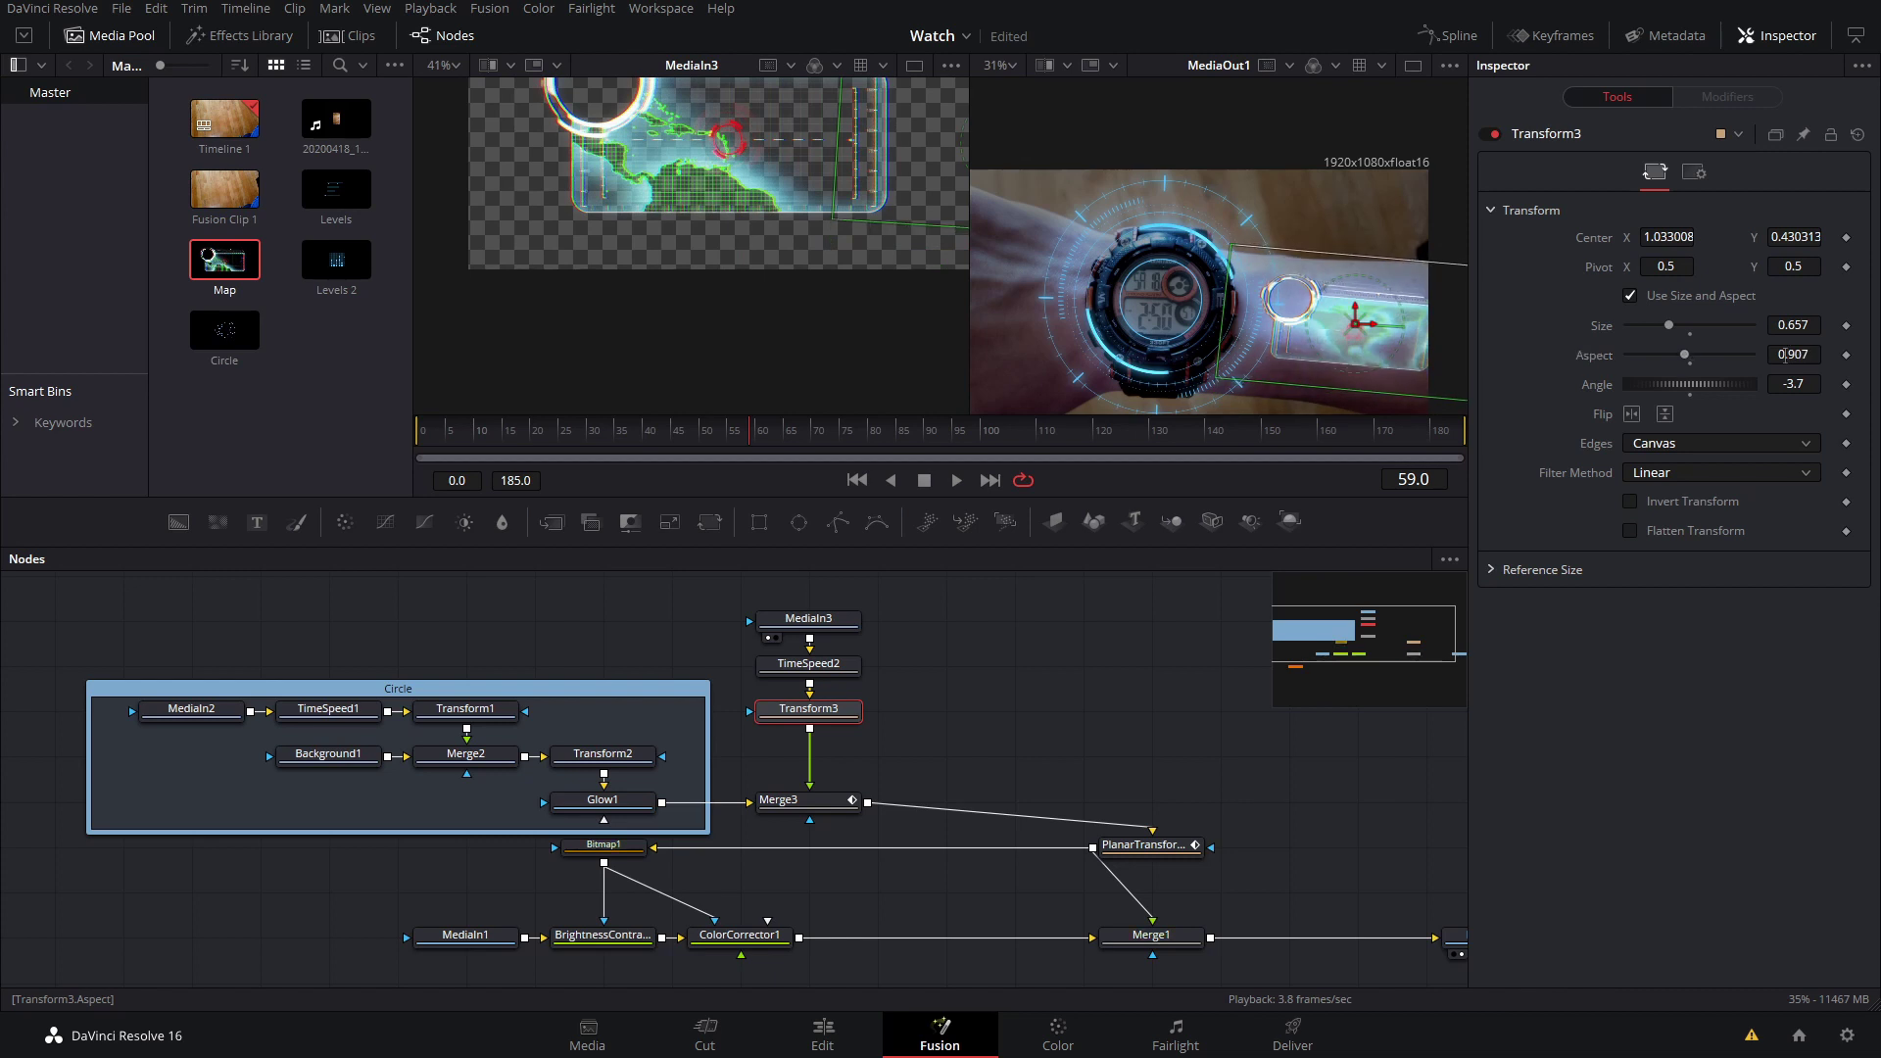
drag(1793, 355, 1779, 354)
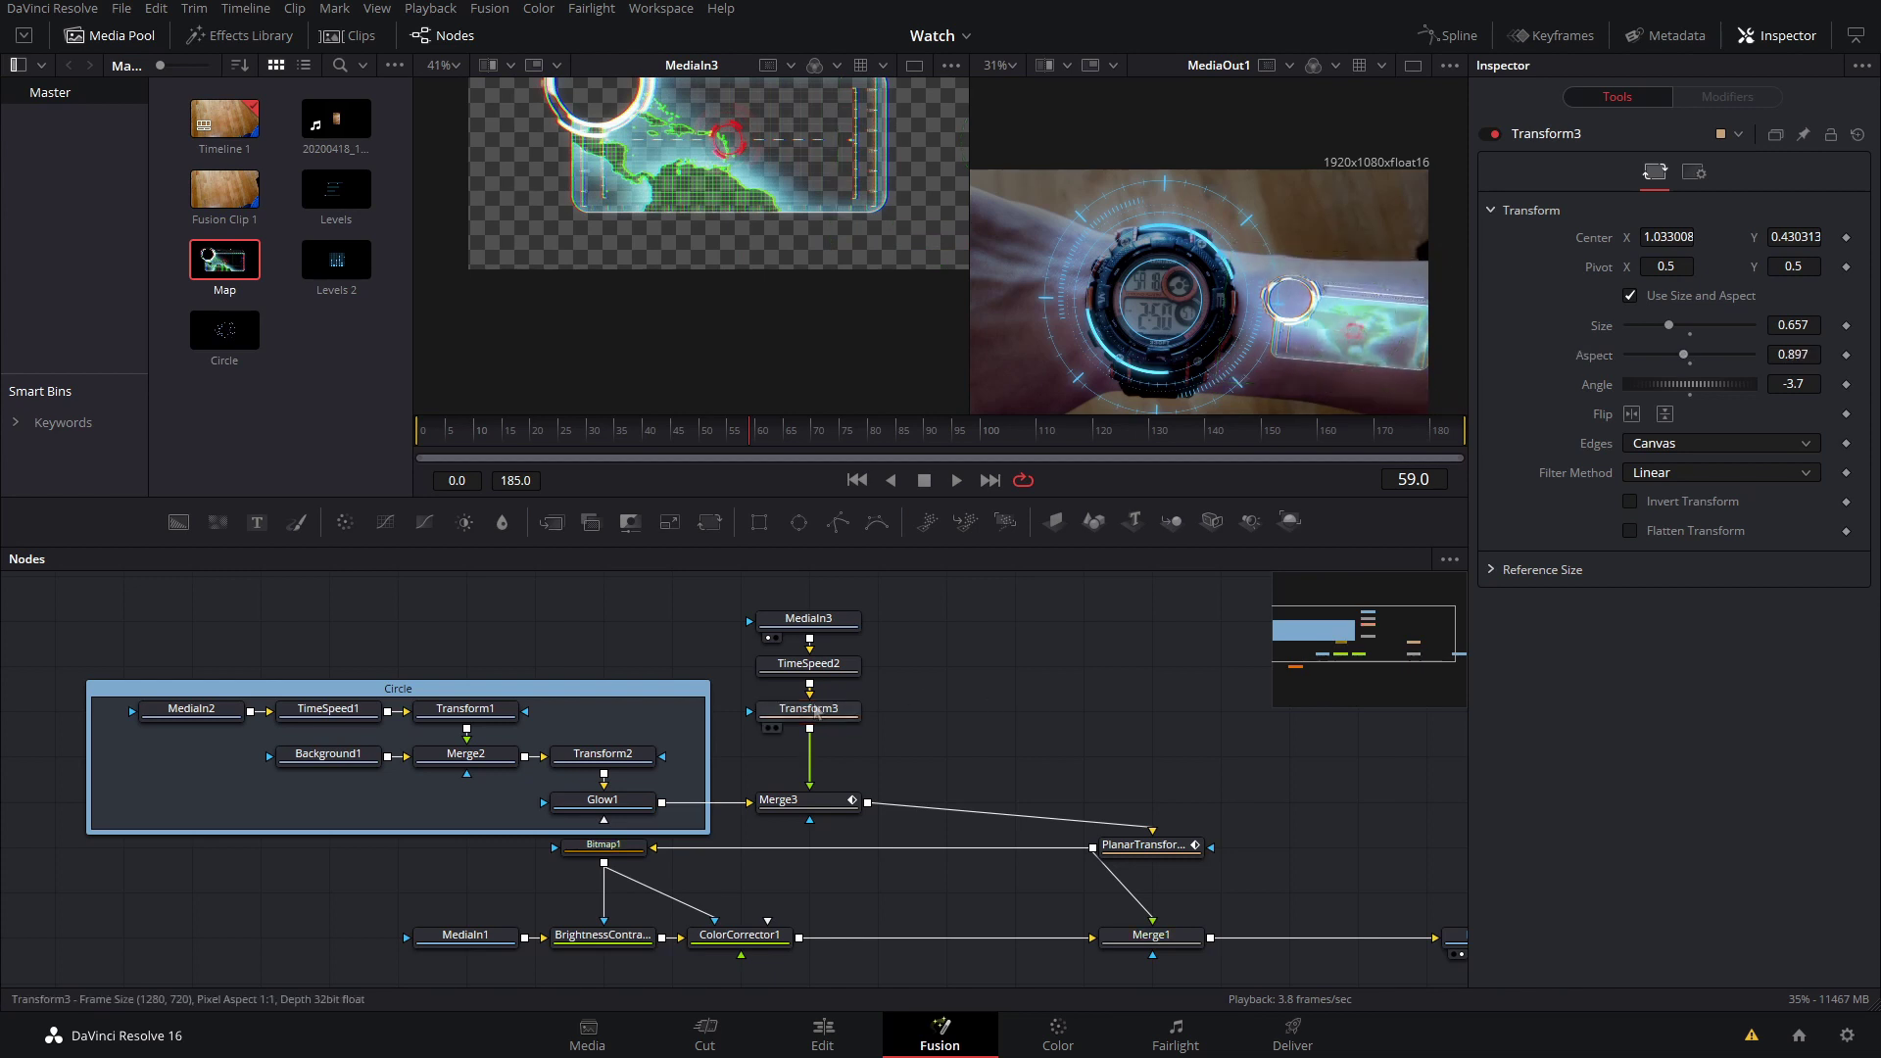
- Try a Glow node between Transform3 and Merge3 with a larger Glow Size, and undo it
key(shift+space)
text(time)
key(BackSpace)
key(BackSpace)
key(BackSpace)
key(BackSpace)
text(glow)
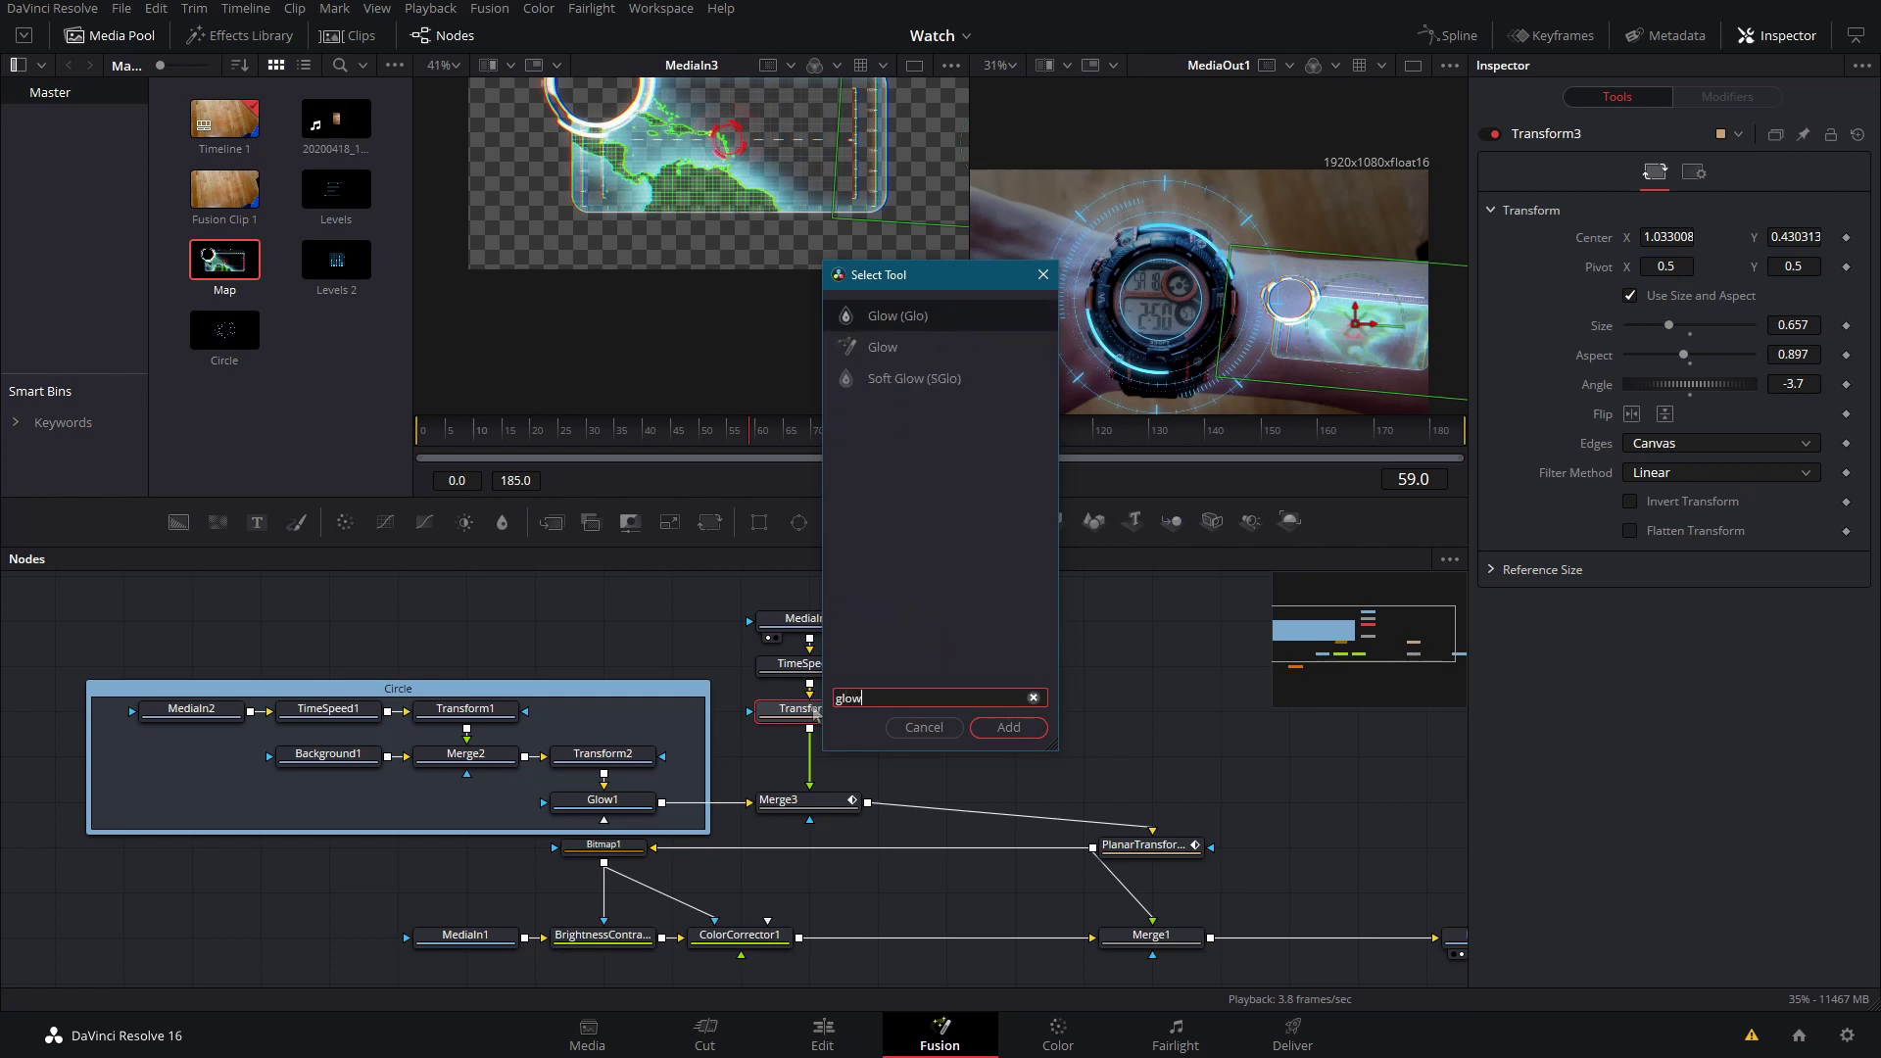
key(Return)
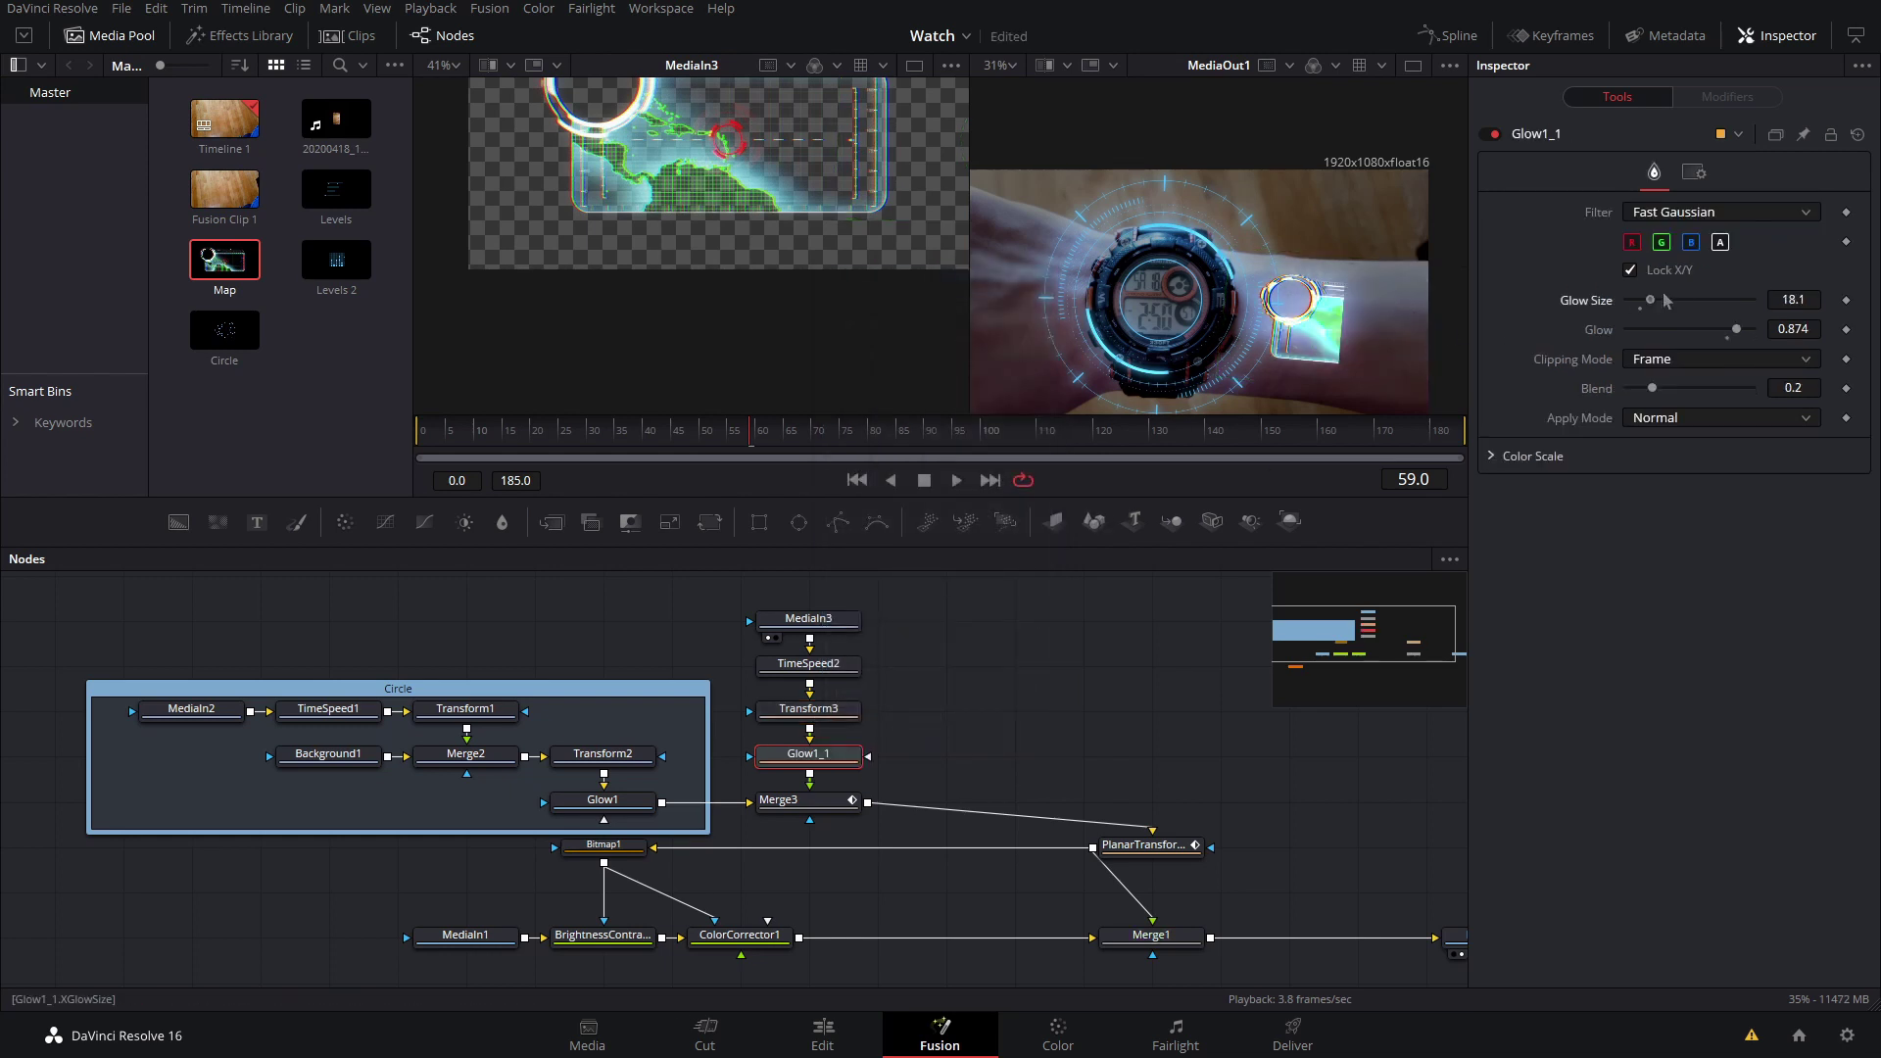
drag(1653, 300, 1667, 300)
key(ctrl+z)
key(ctrl+z)
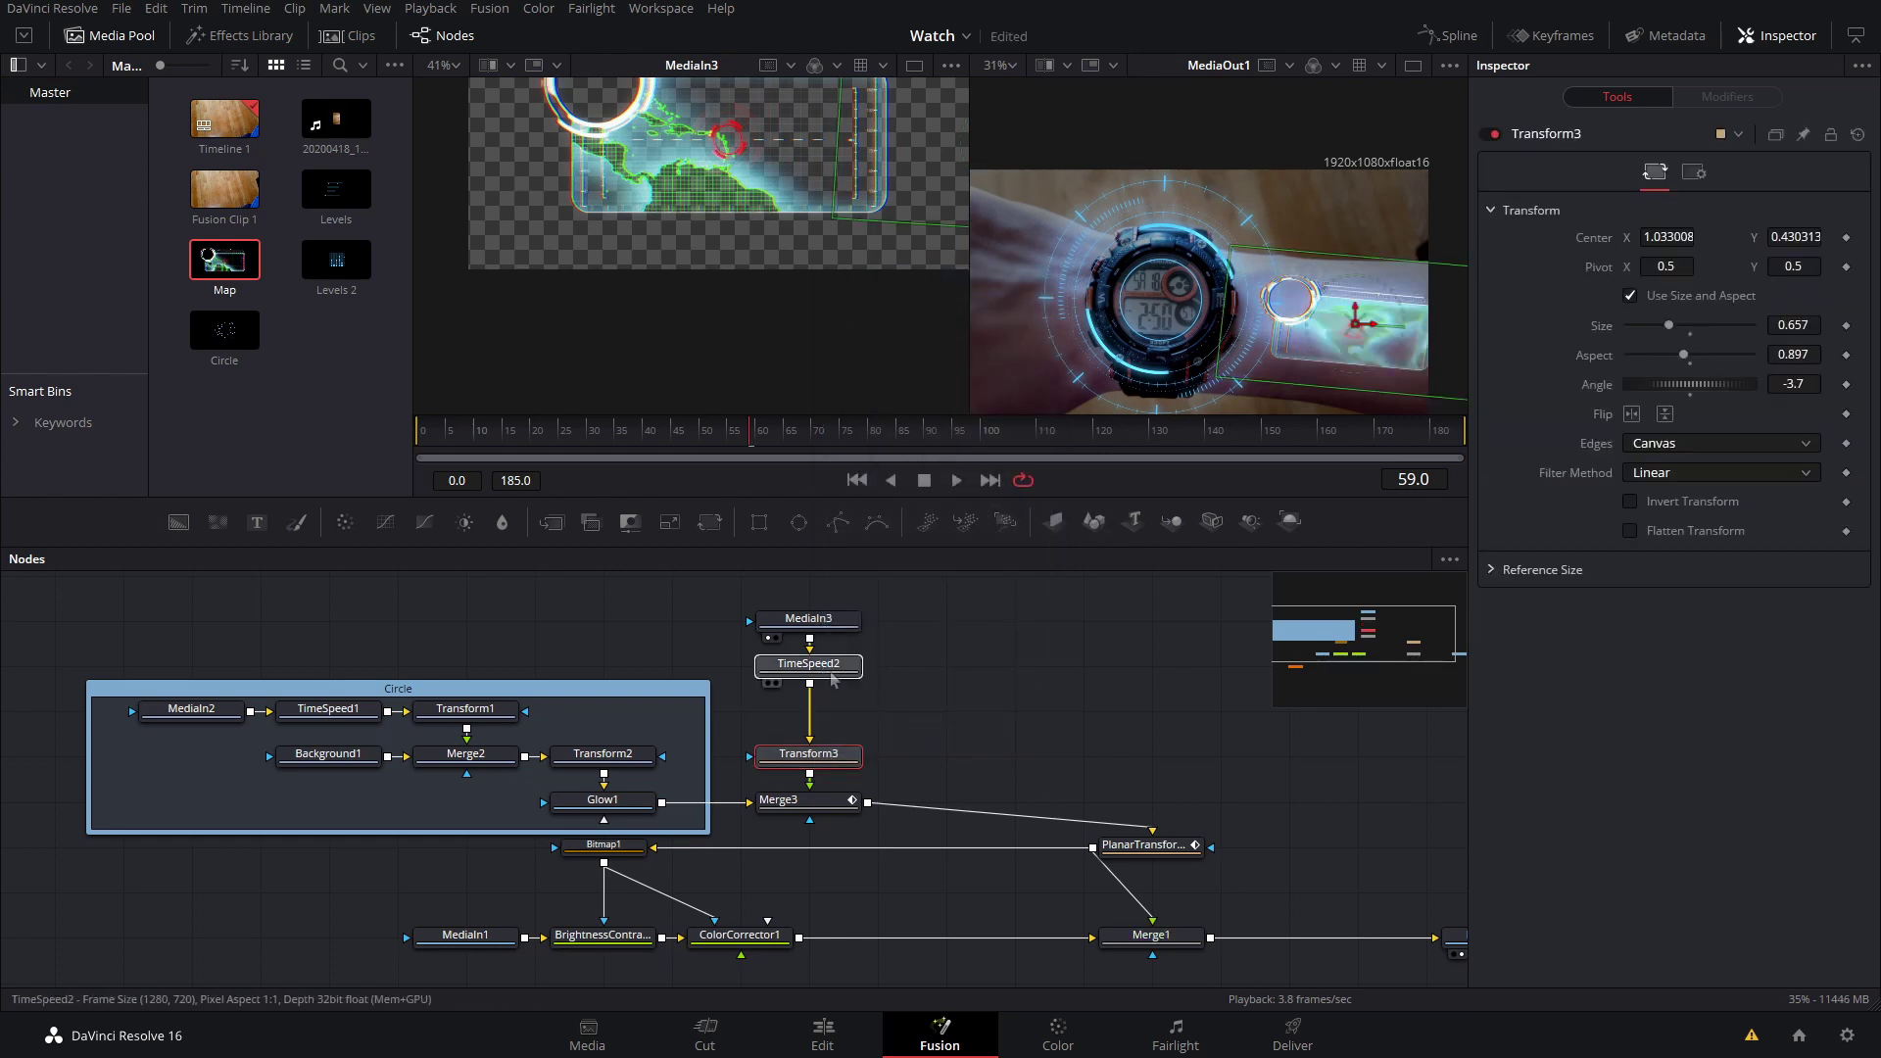
- Insert a Glow node between TimeSpeed2 and Transform3 with Glow Size 19.0 and Glow 0.621
click(836, 670)
key(shift+space)
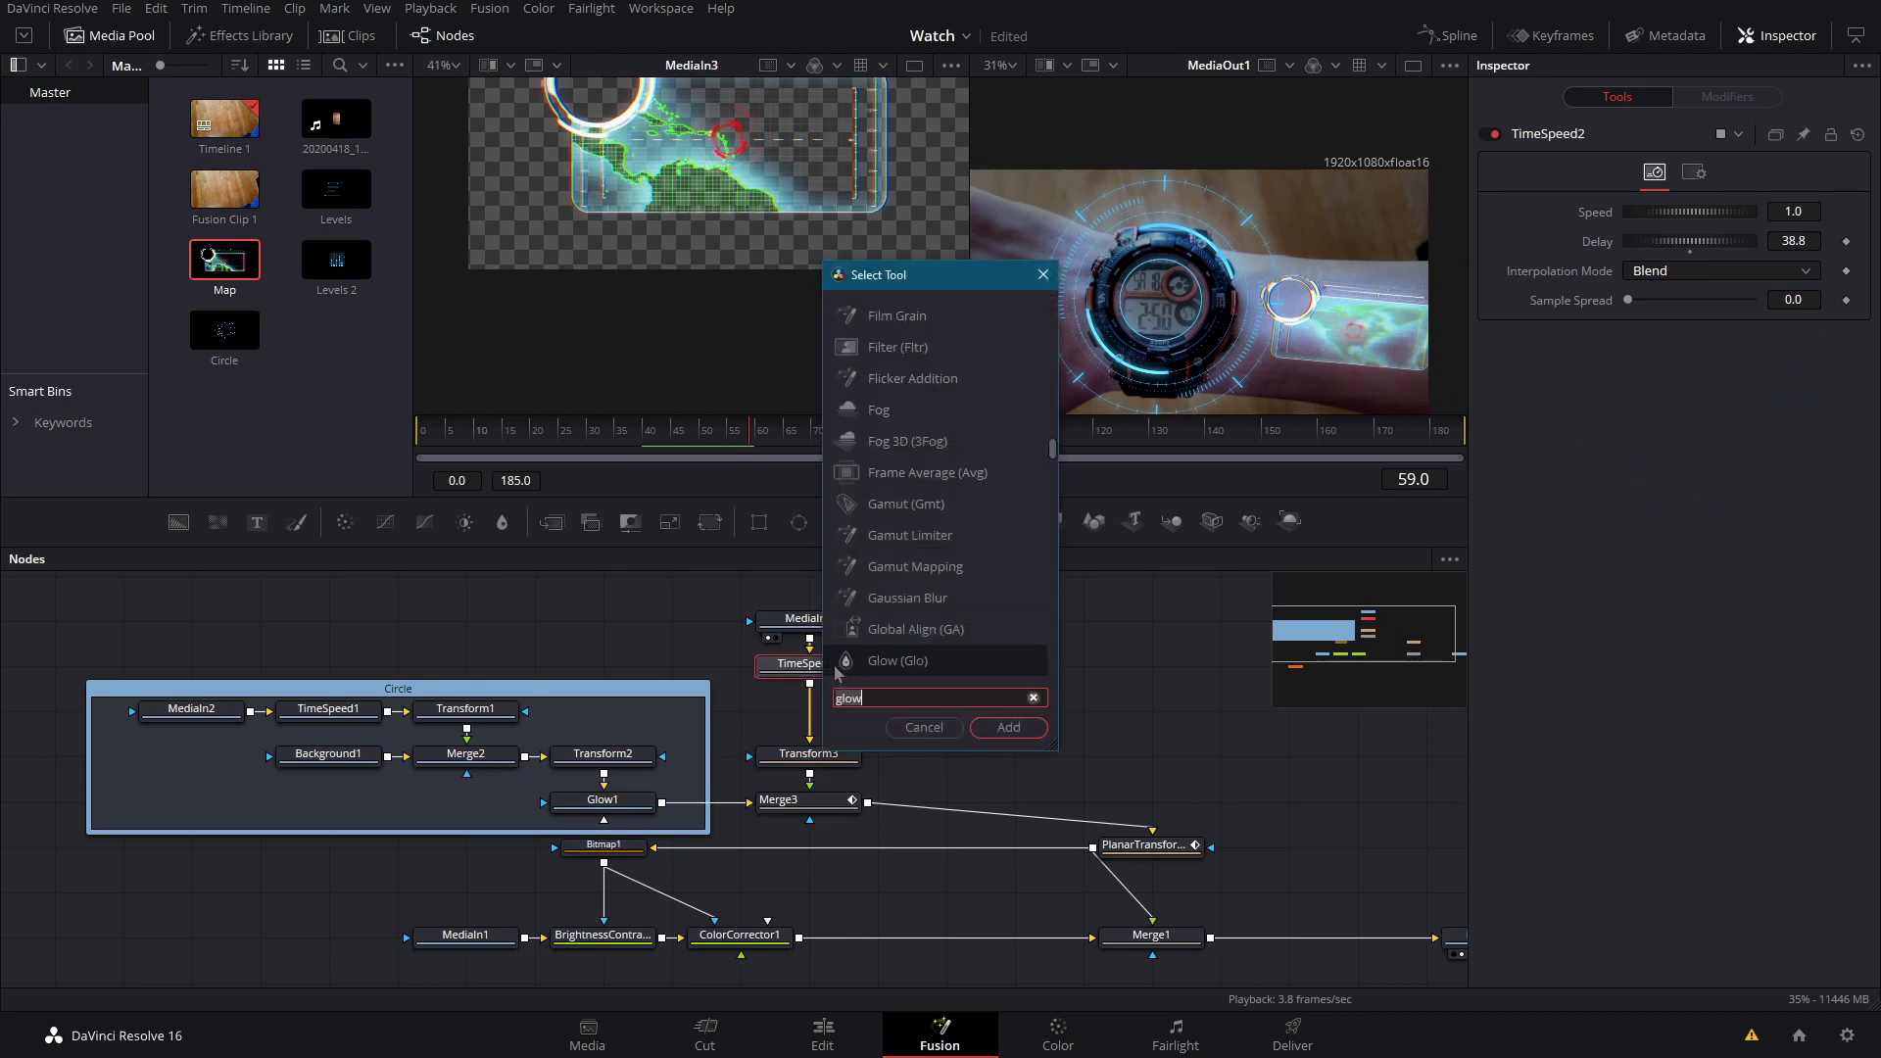
key(BackSpace)
key(BackSpace)
key(Return)
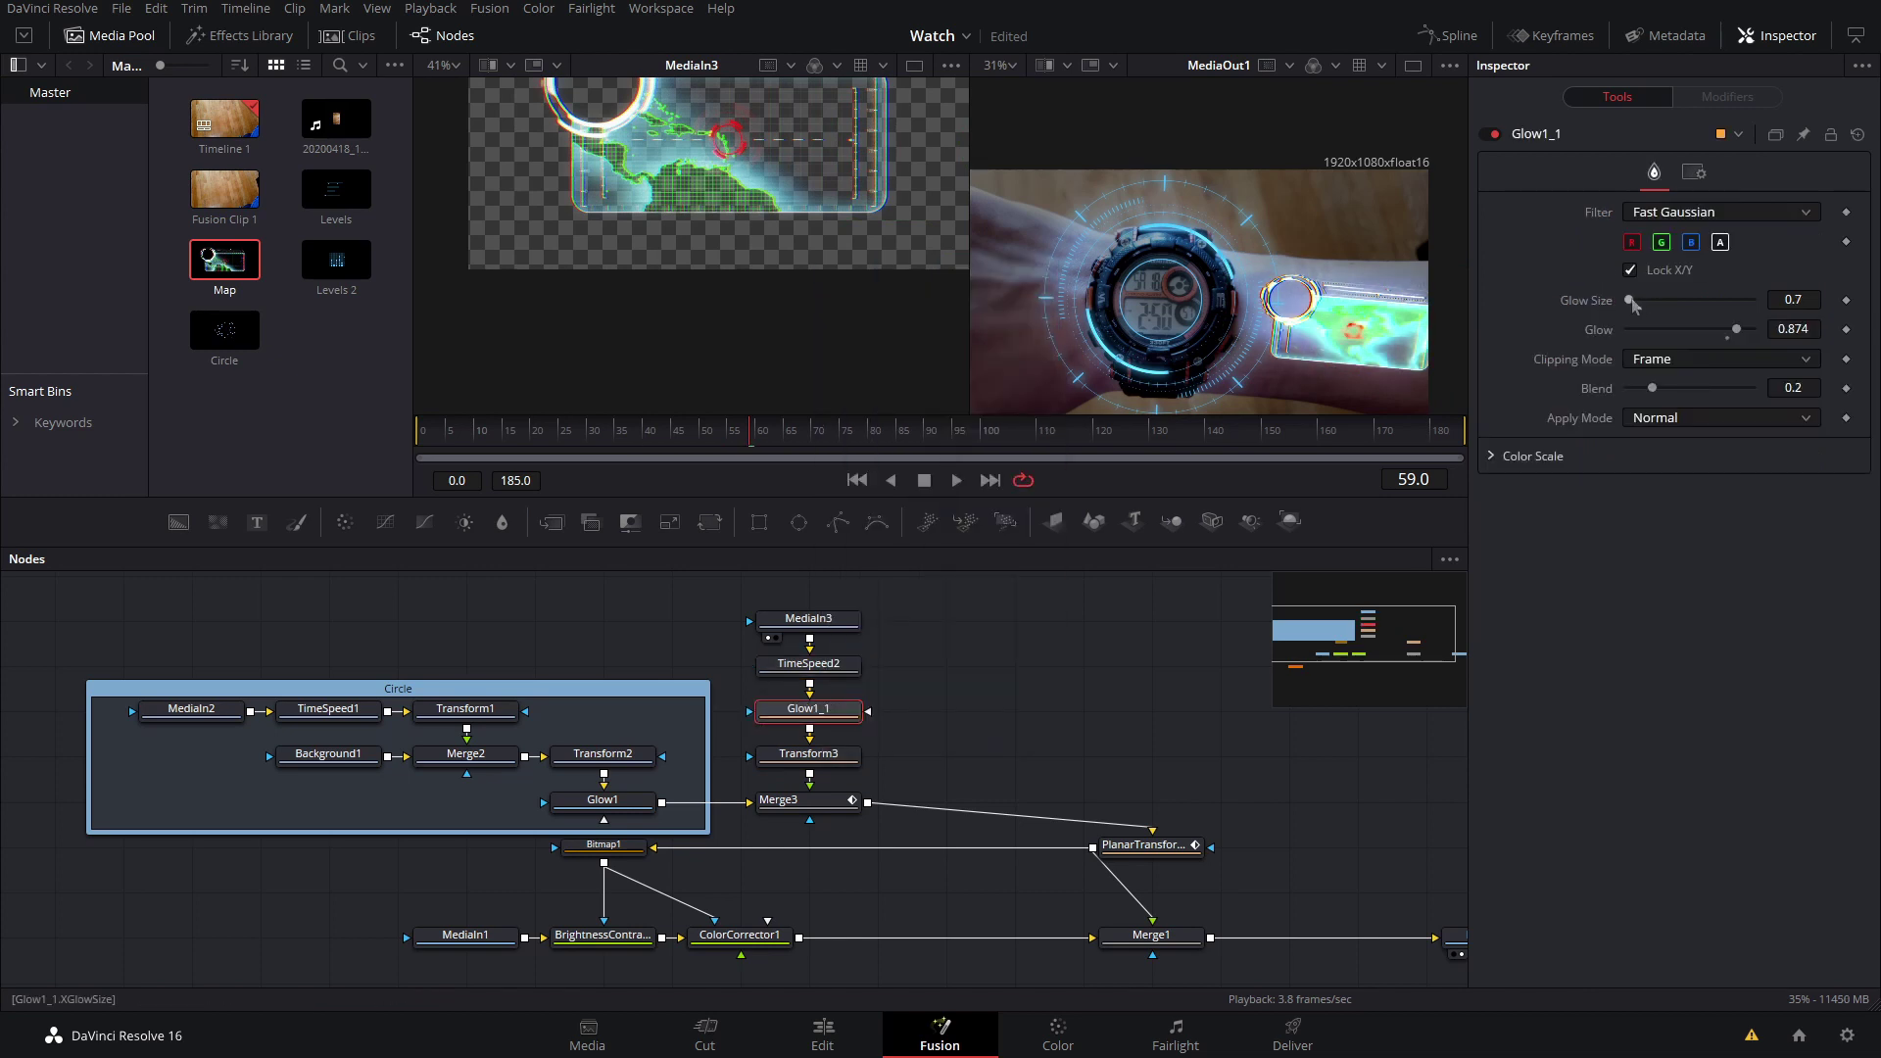
drag(1634, 305, 1655, 305)
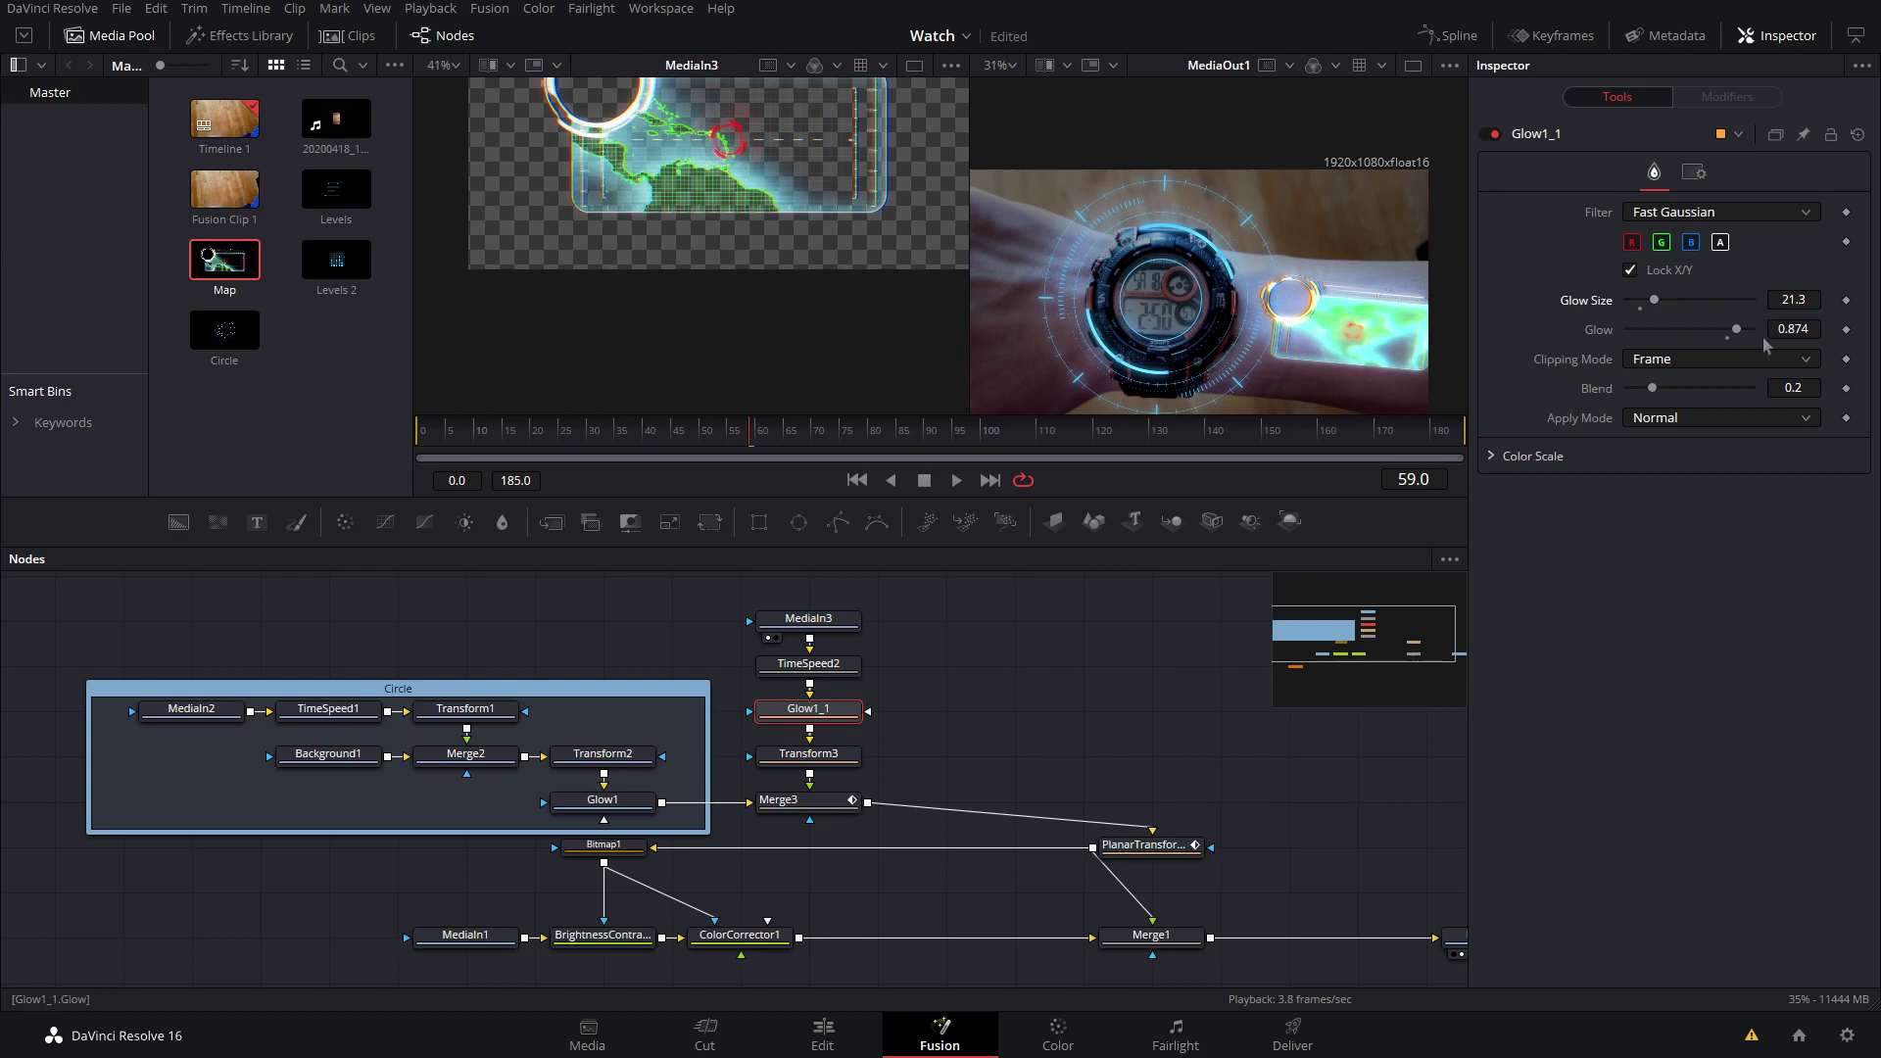
drag(1736, 329, 1651, 300)
click(958, 669)
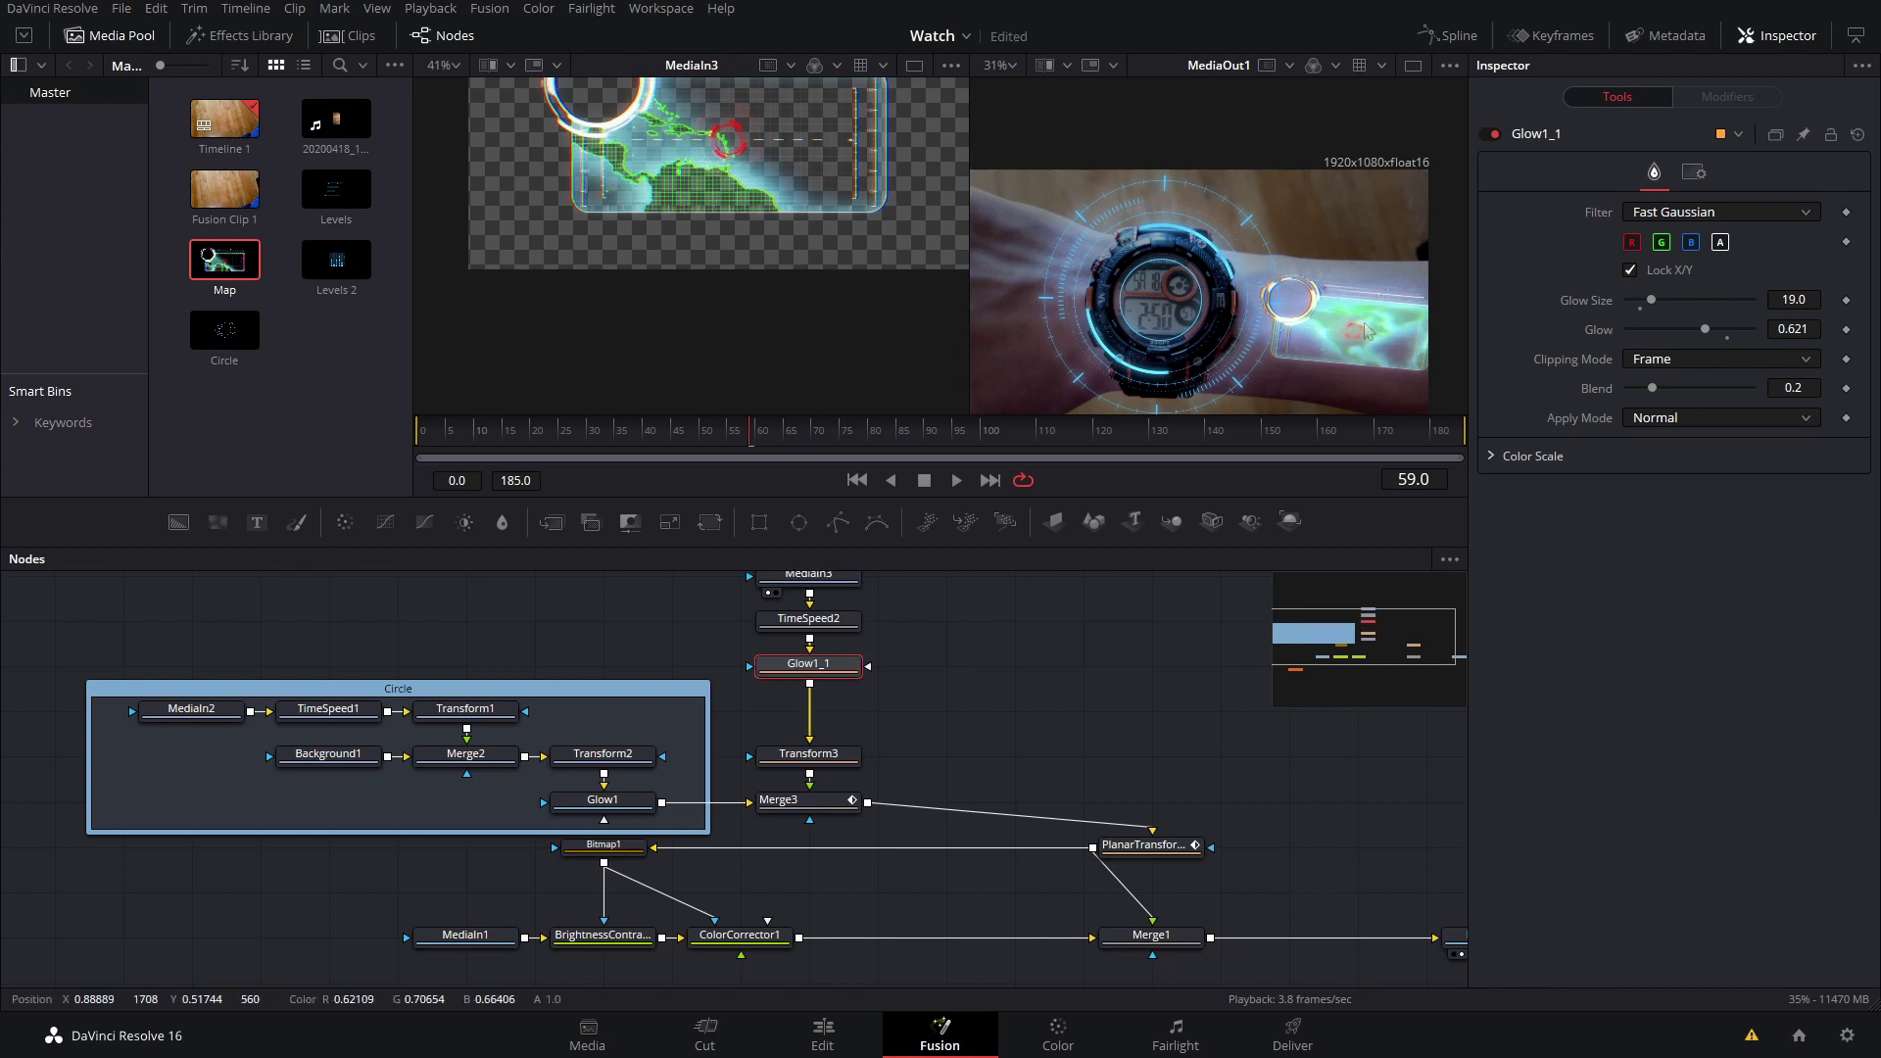
- Insert a Color Corrector after Glow1_1 and tint the map blue at strength 0.5953 with Saturation 0.804, checking it at frame 117
key(shift+space)
text(color)
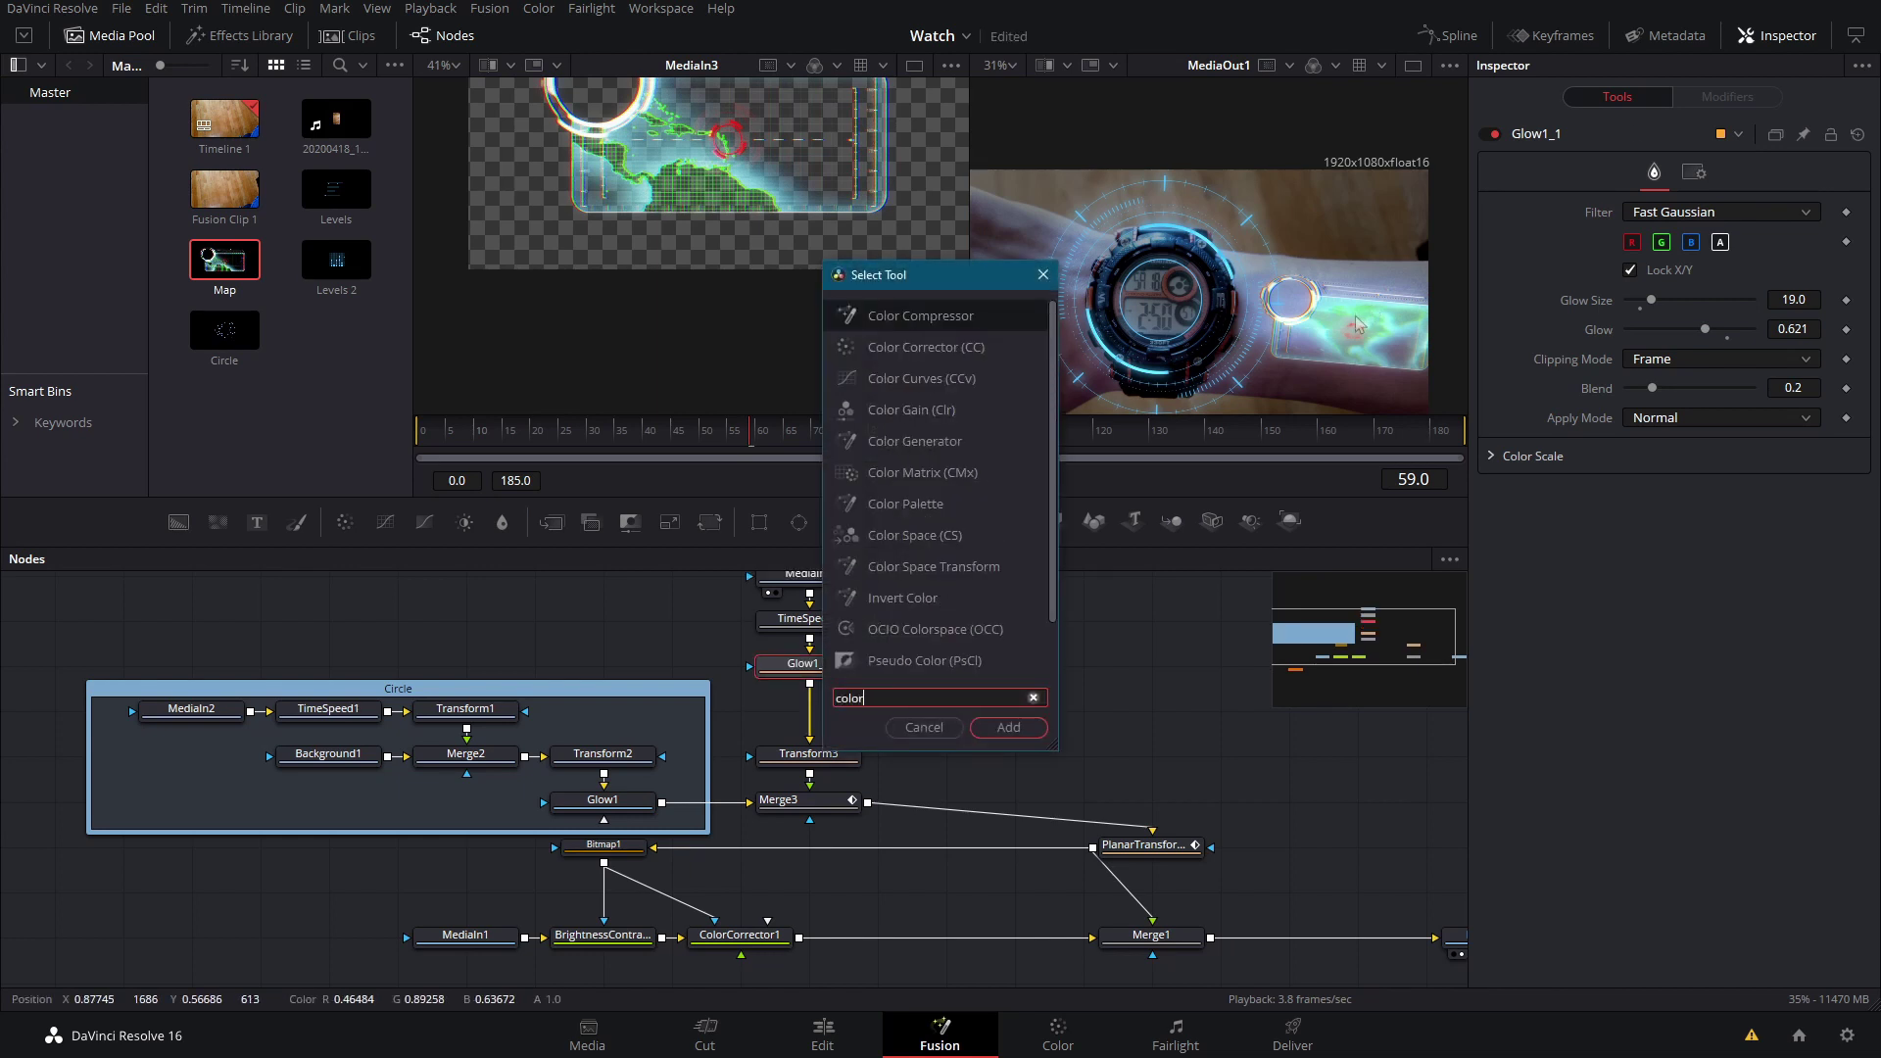
key(Down)
key(Return)
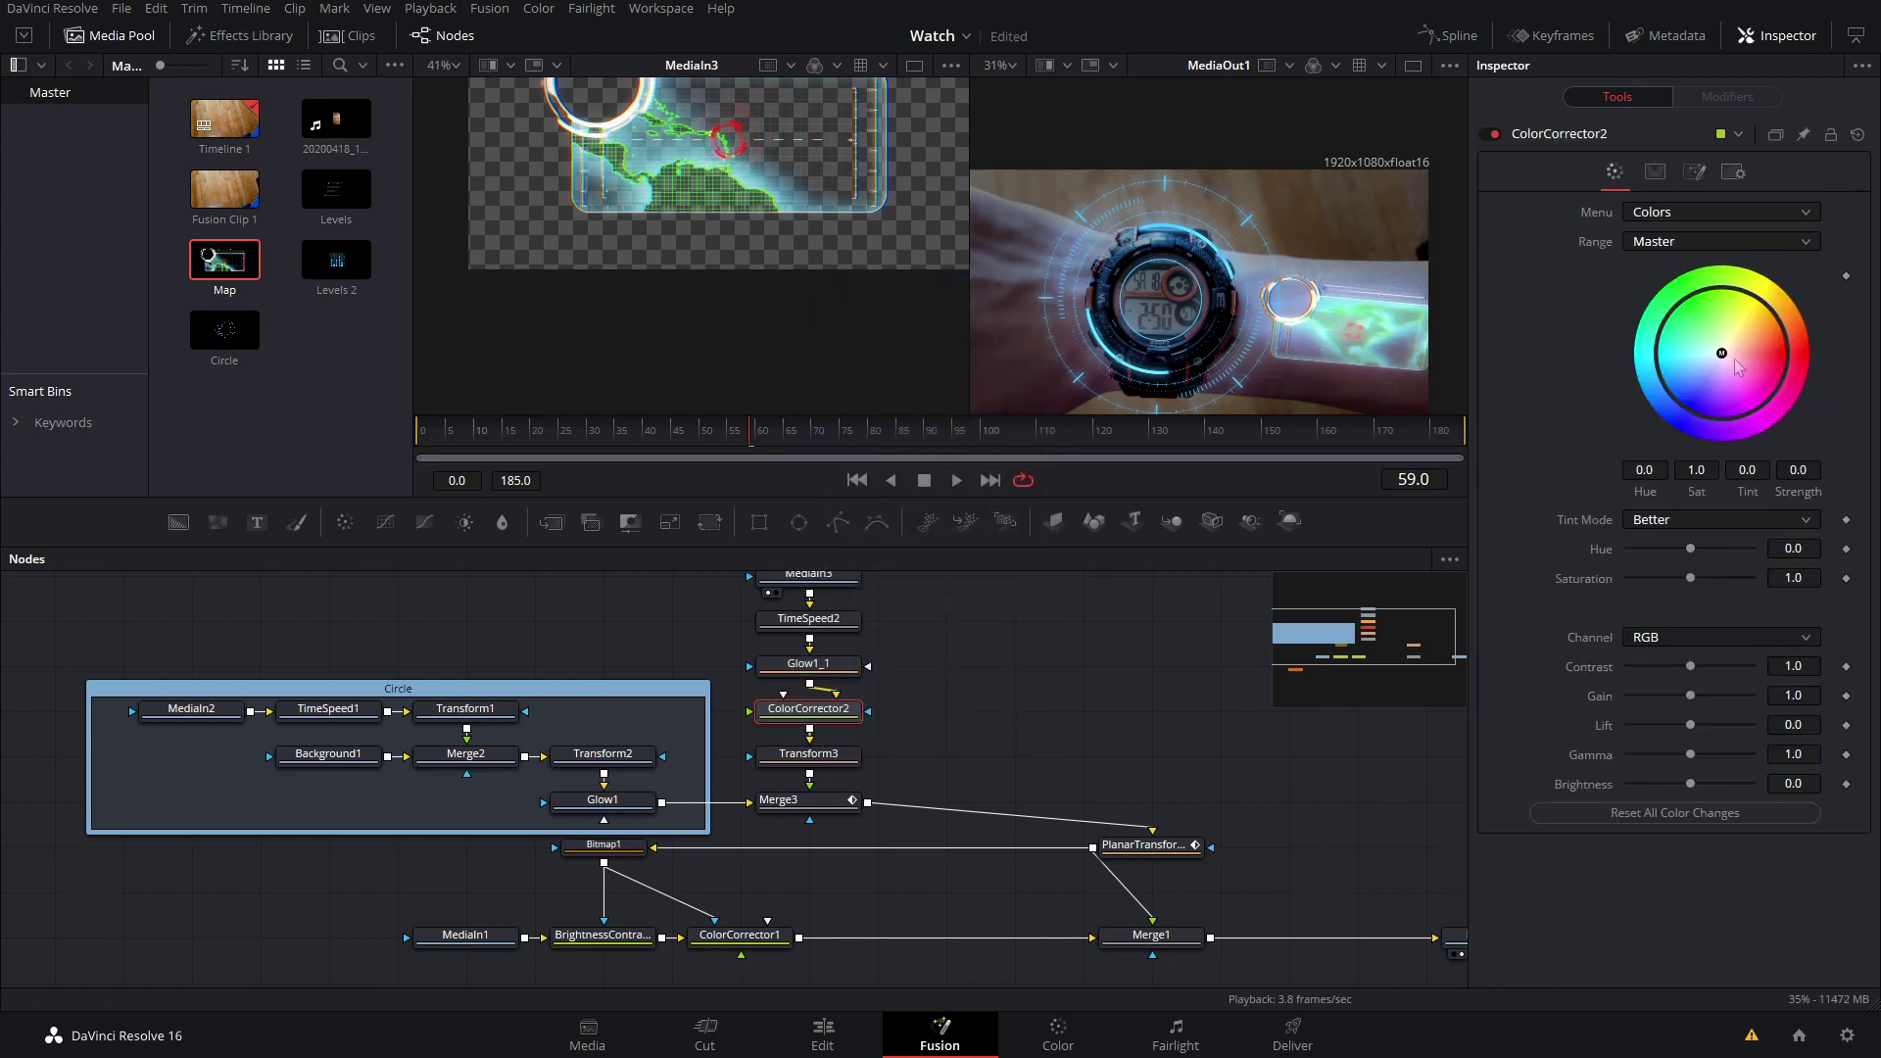
drag(1719, 363, 1678, 375)
click(1076, 431)
scroll(1274, 339, up, 2)
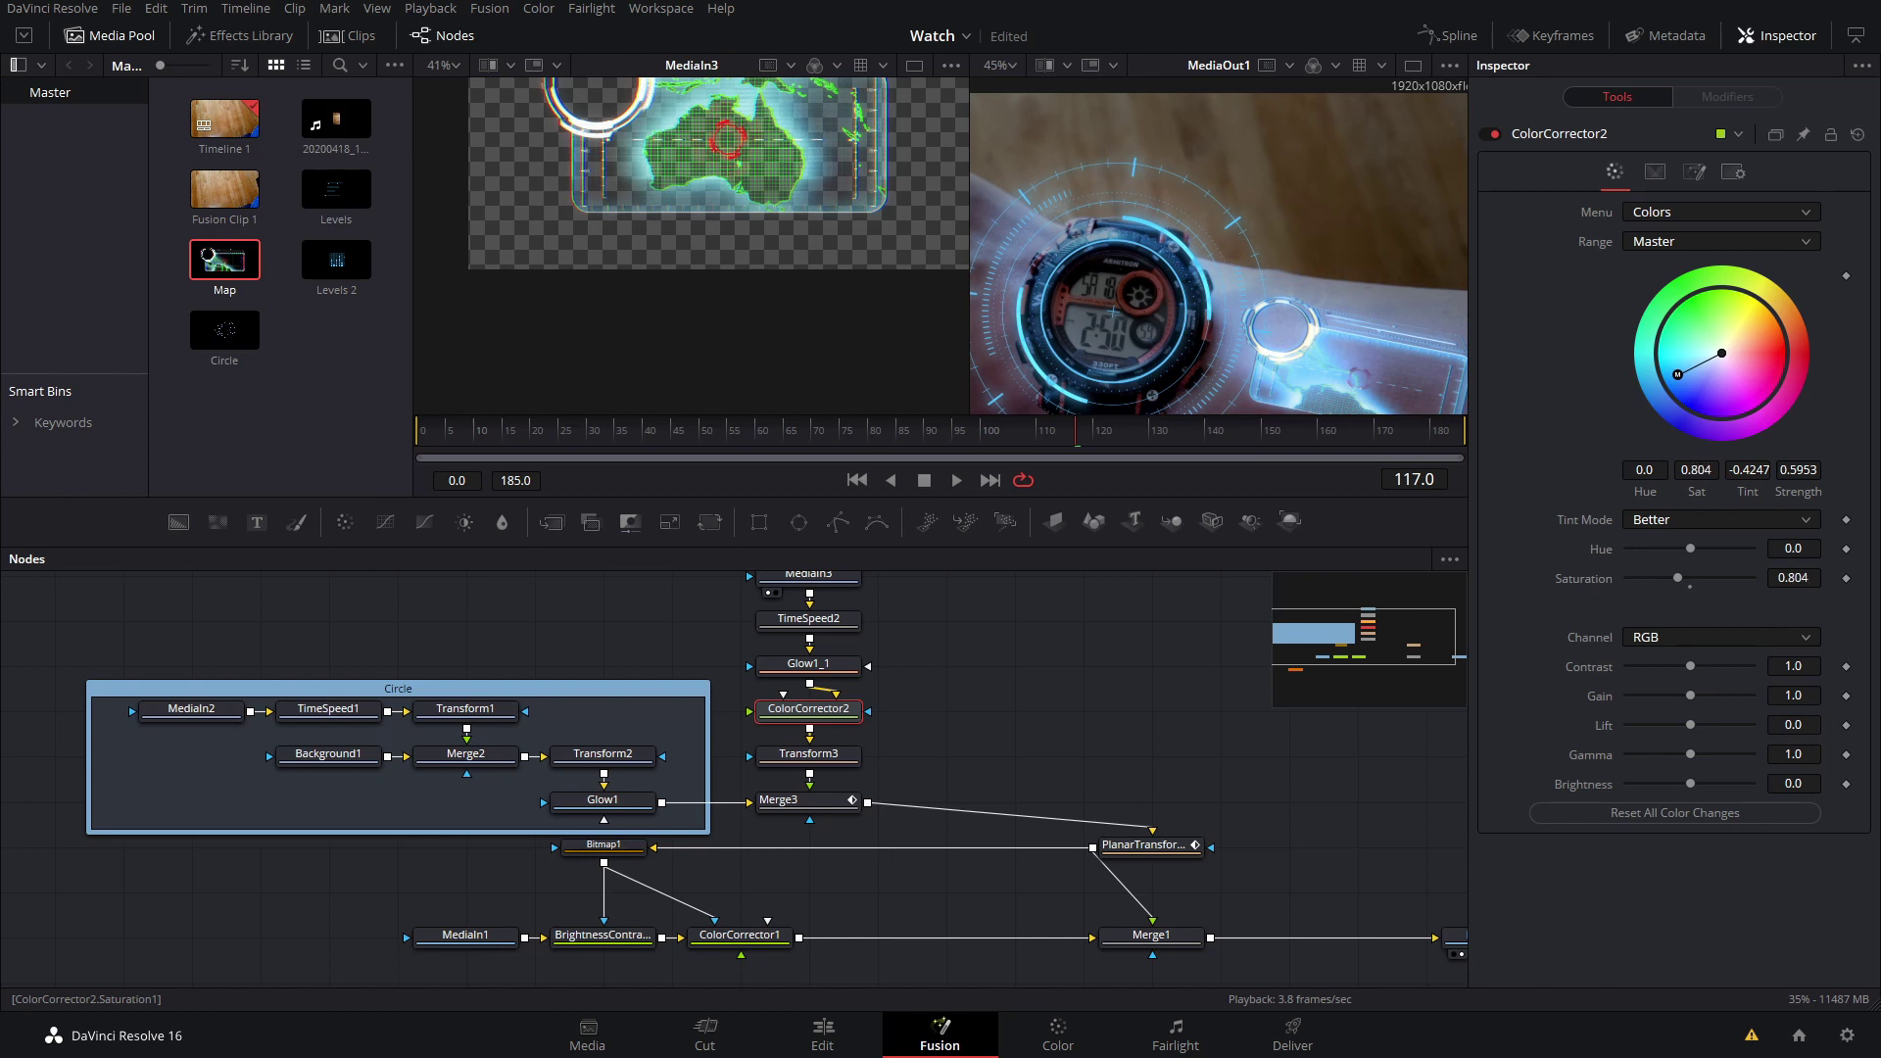
scroll(1362, 333, down, 5)
drag(1362, 343, 1362, 284)
- Save the project and arrange MediaIn3, TimeSpeed2, Glow1_1, ColorCorrector2 and Transform3 in two compact rows above the Circle group
key(ctrl+s)
drag(827, 585, 333, 653)
drag(827, 739, 483, 649)
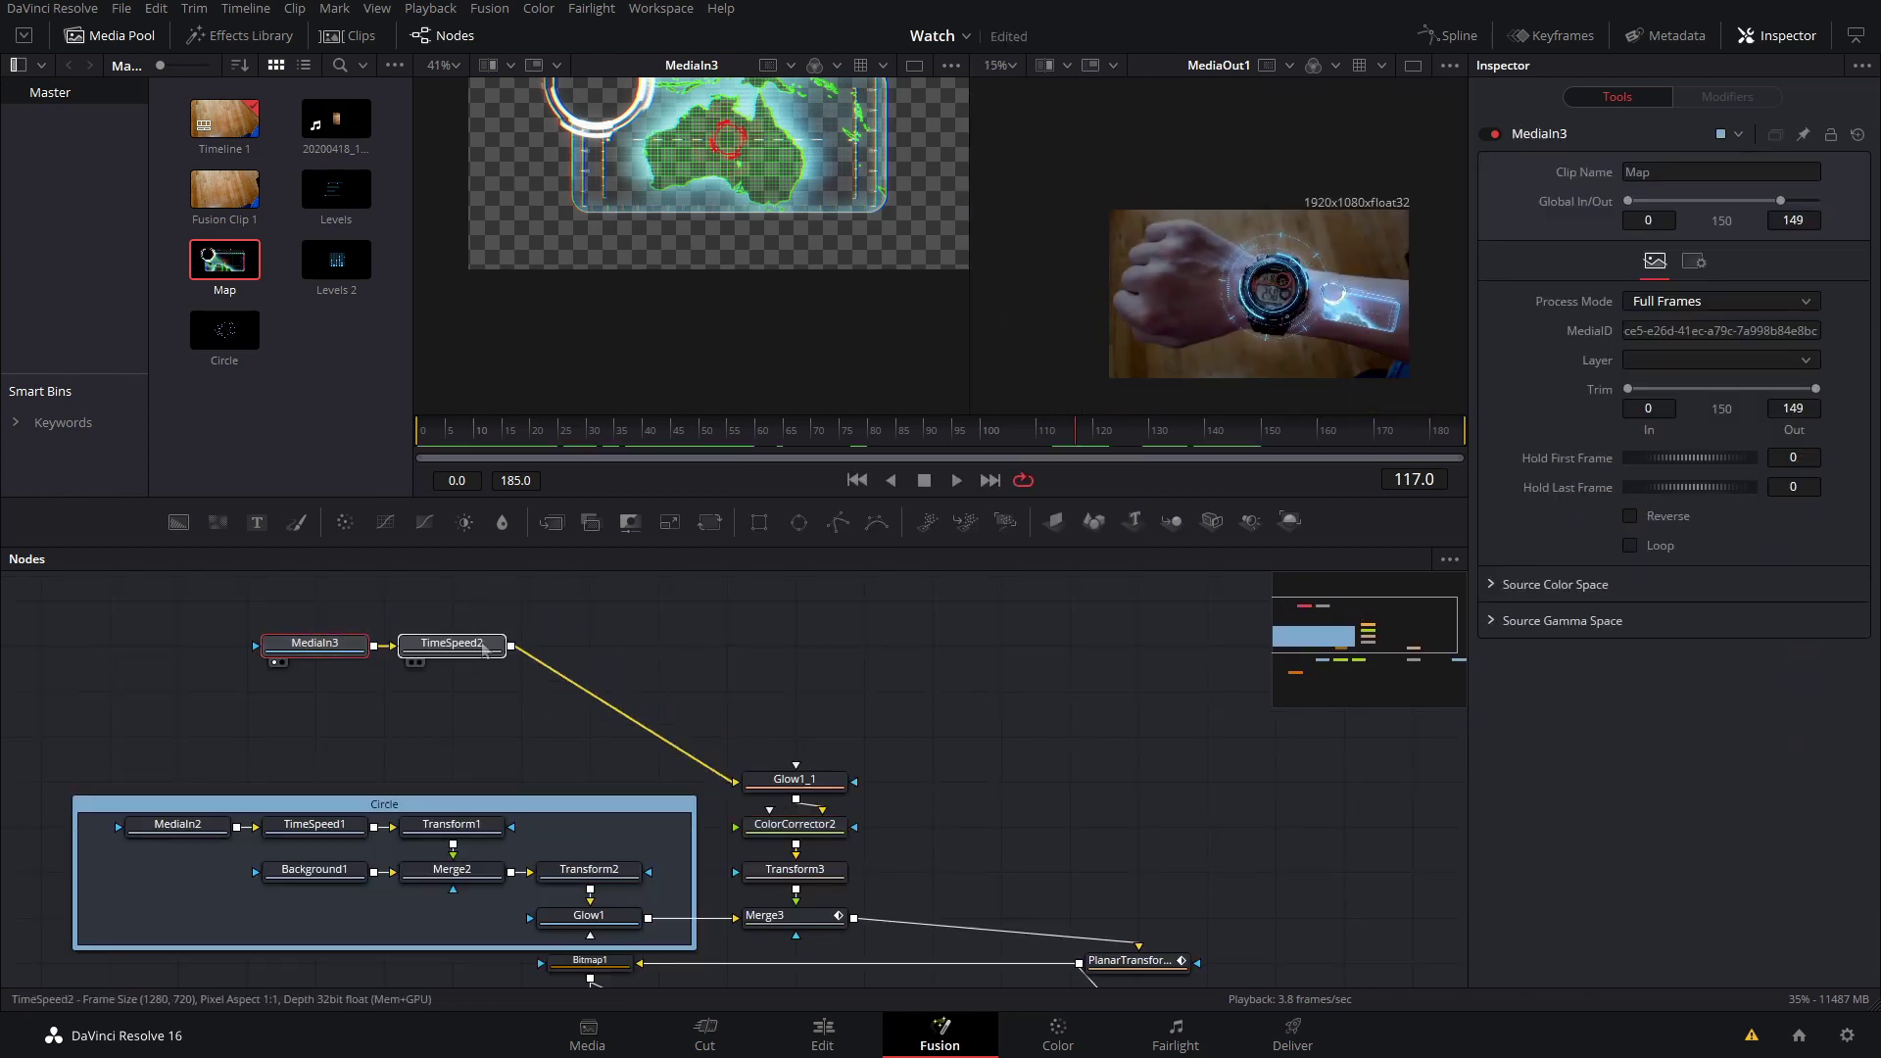
drag(795, 779, 589, 643)
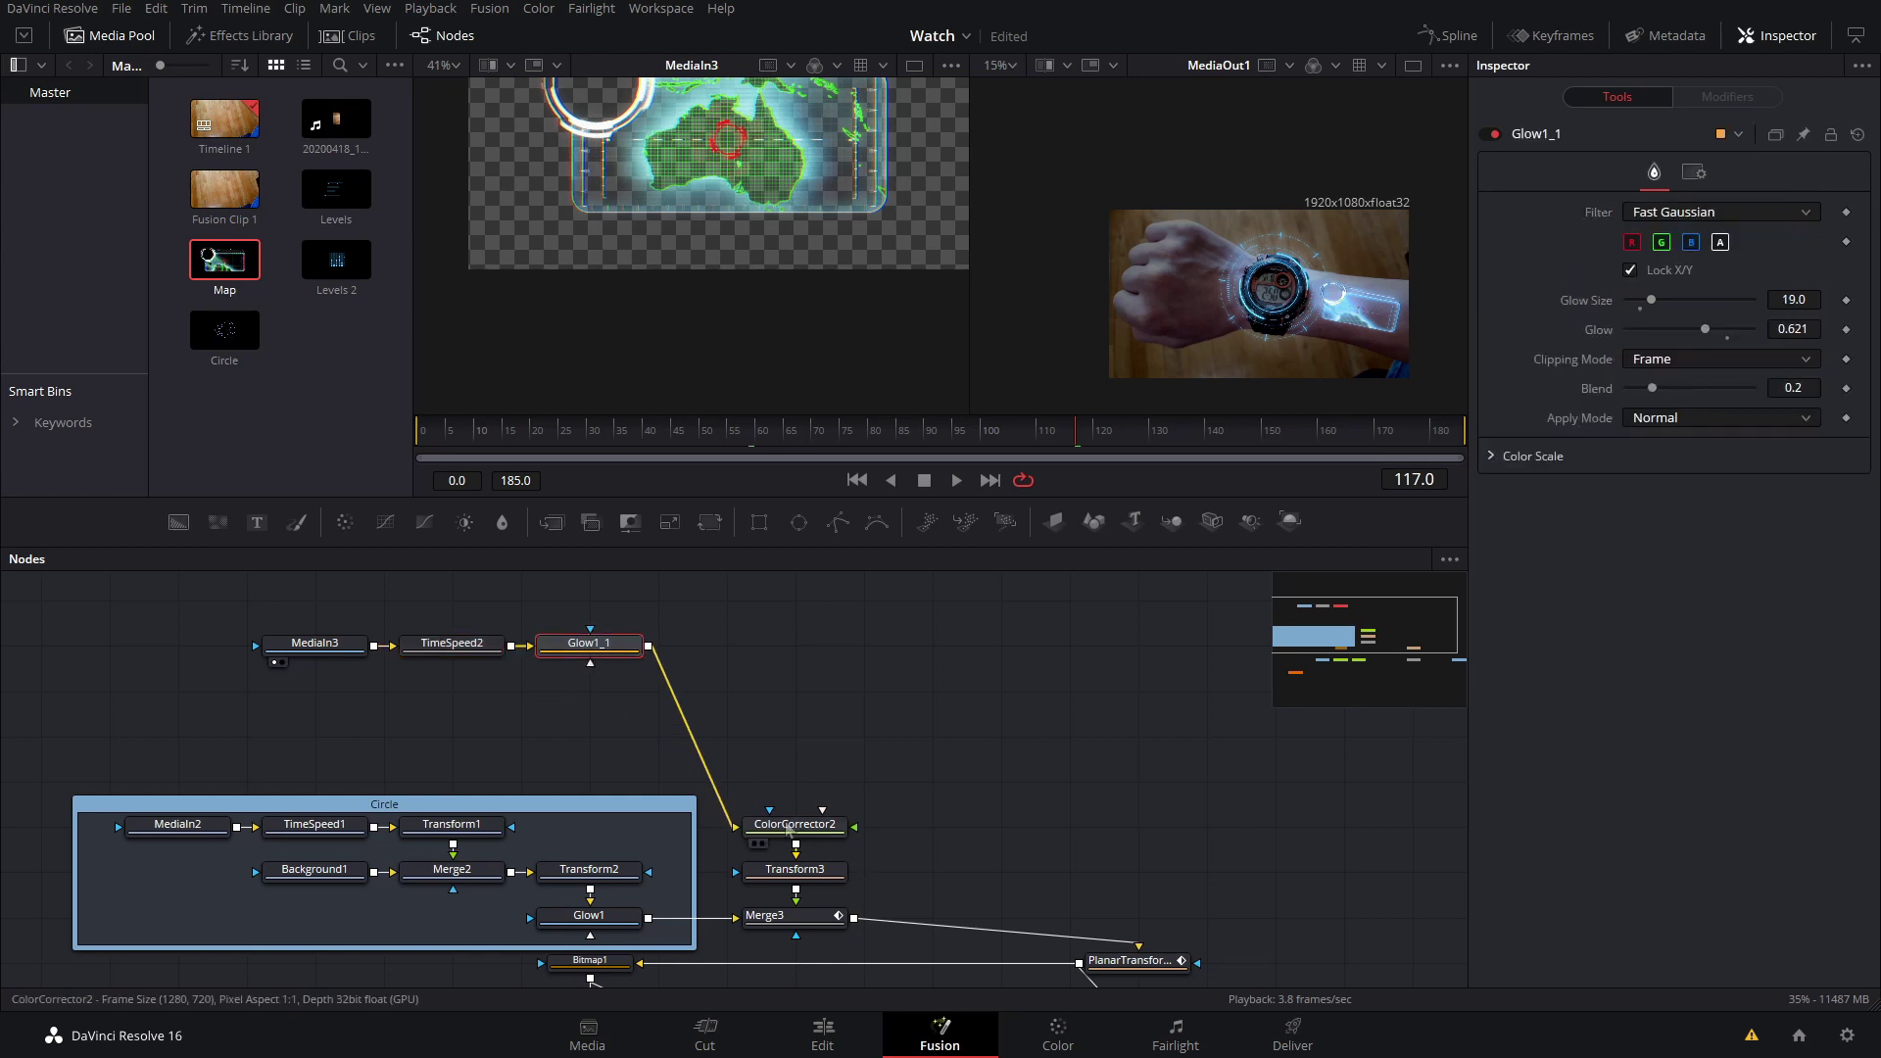
drag(790, 829, 447, 694)
drag(811, 875, 608, 702)
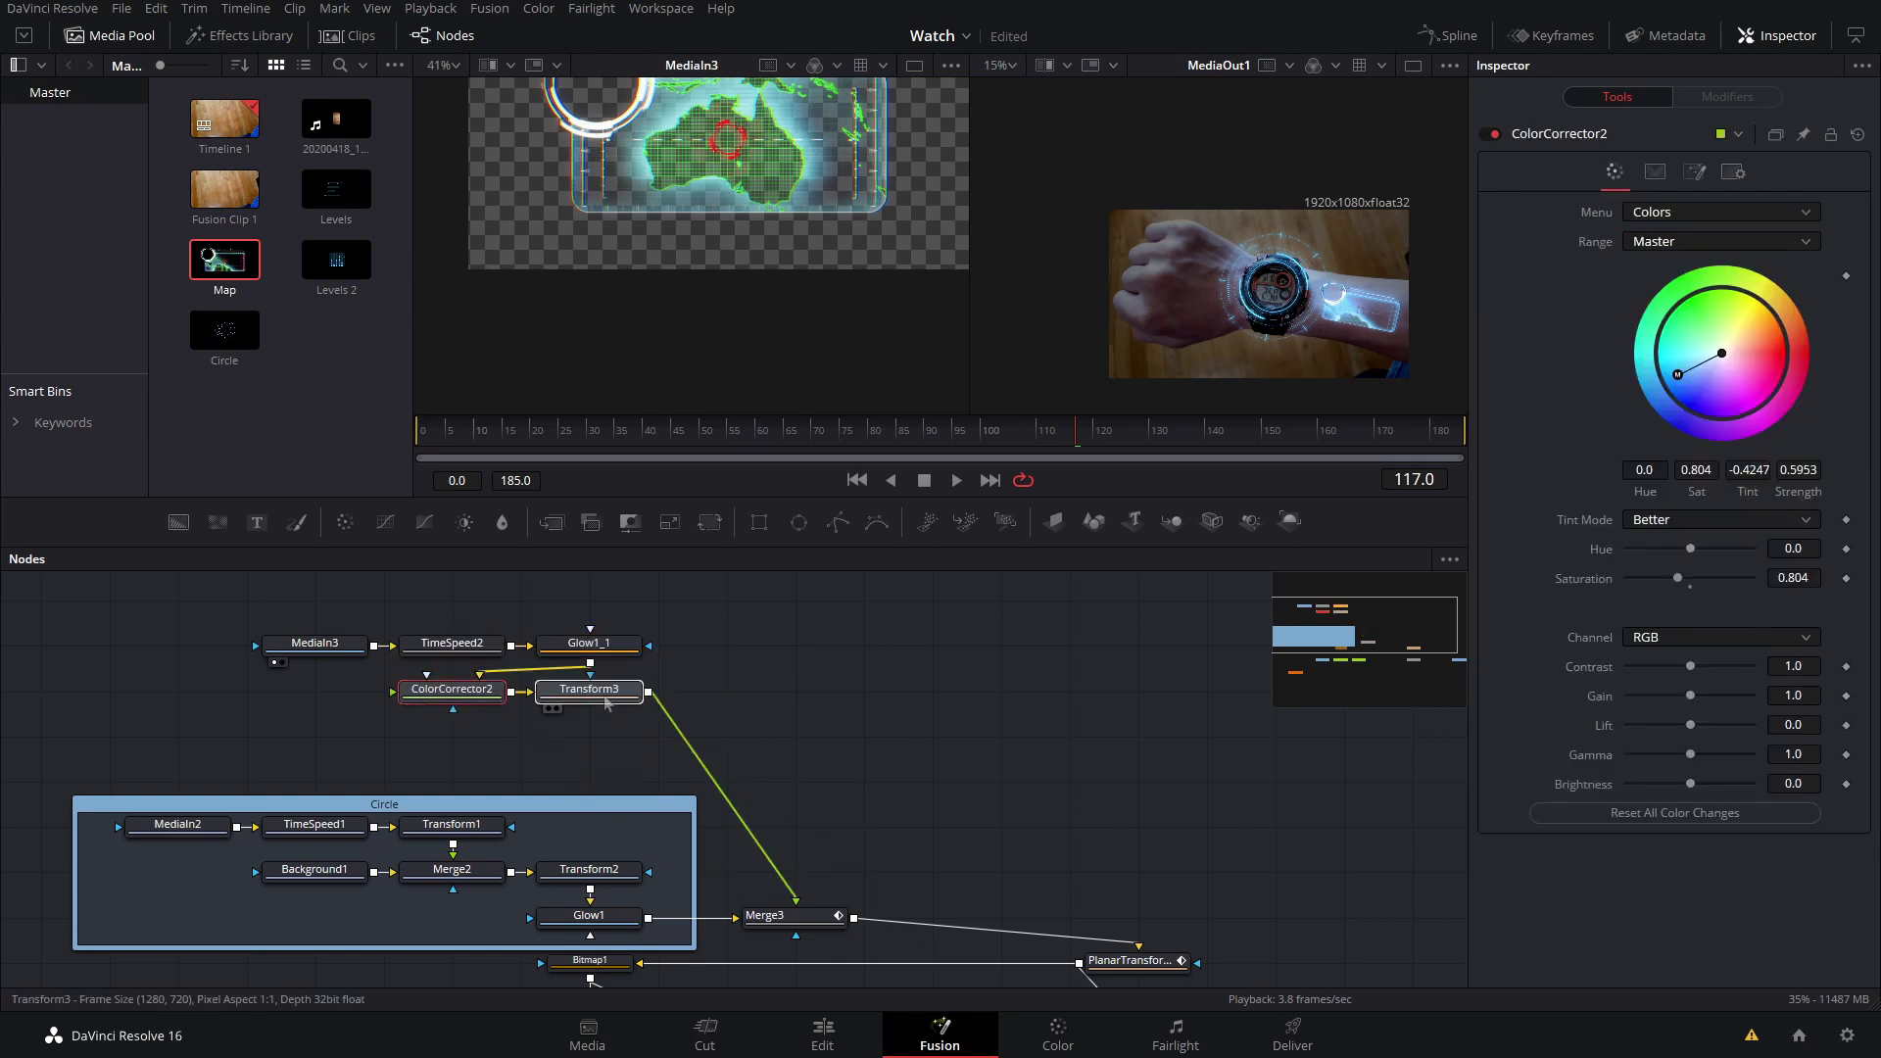
- Group the five map nodes in an Underlay named Map
drag(729, 615, 227, 691)
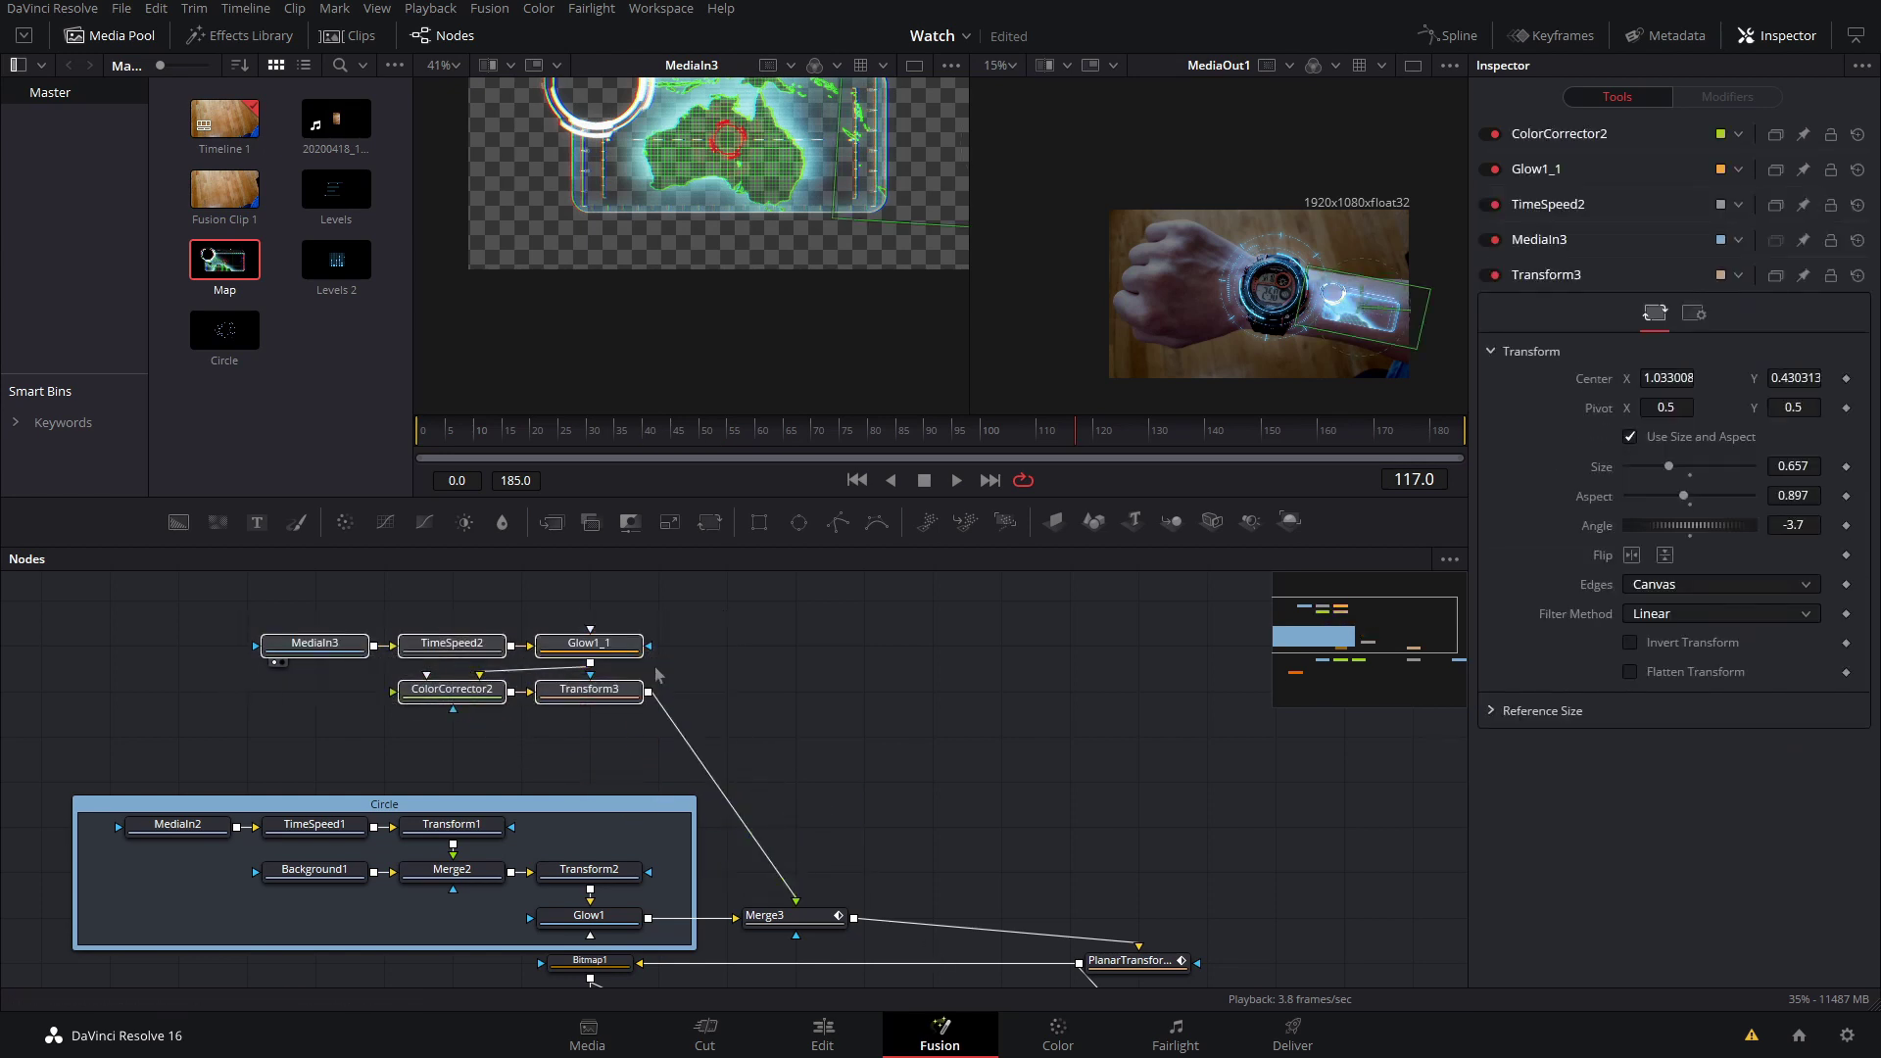
key(shift+space)
text(u)
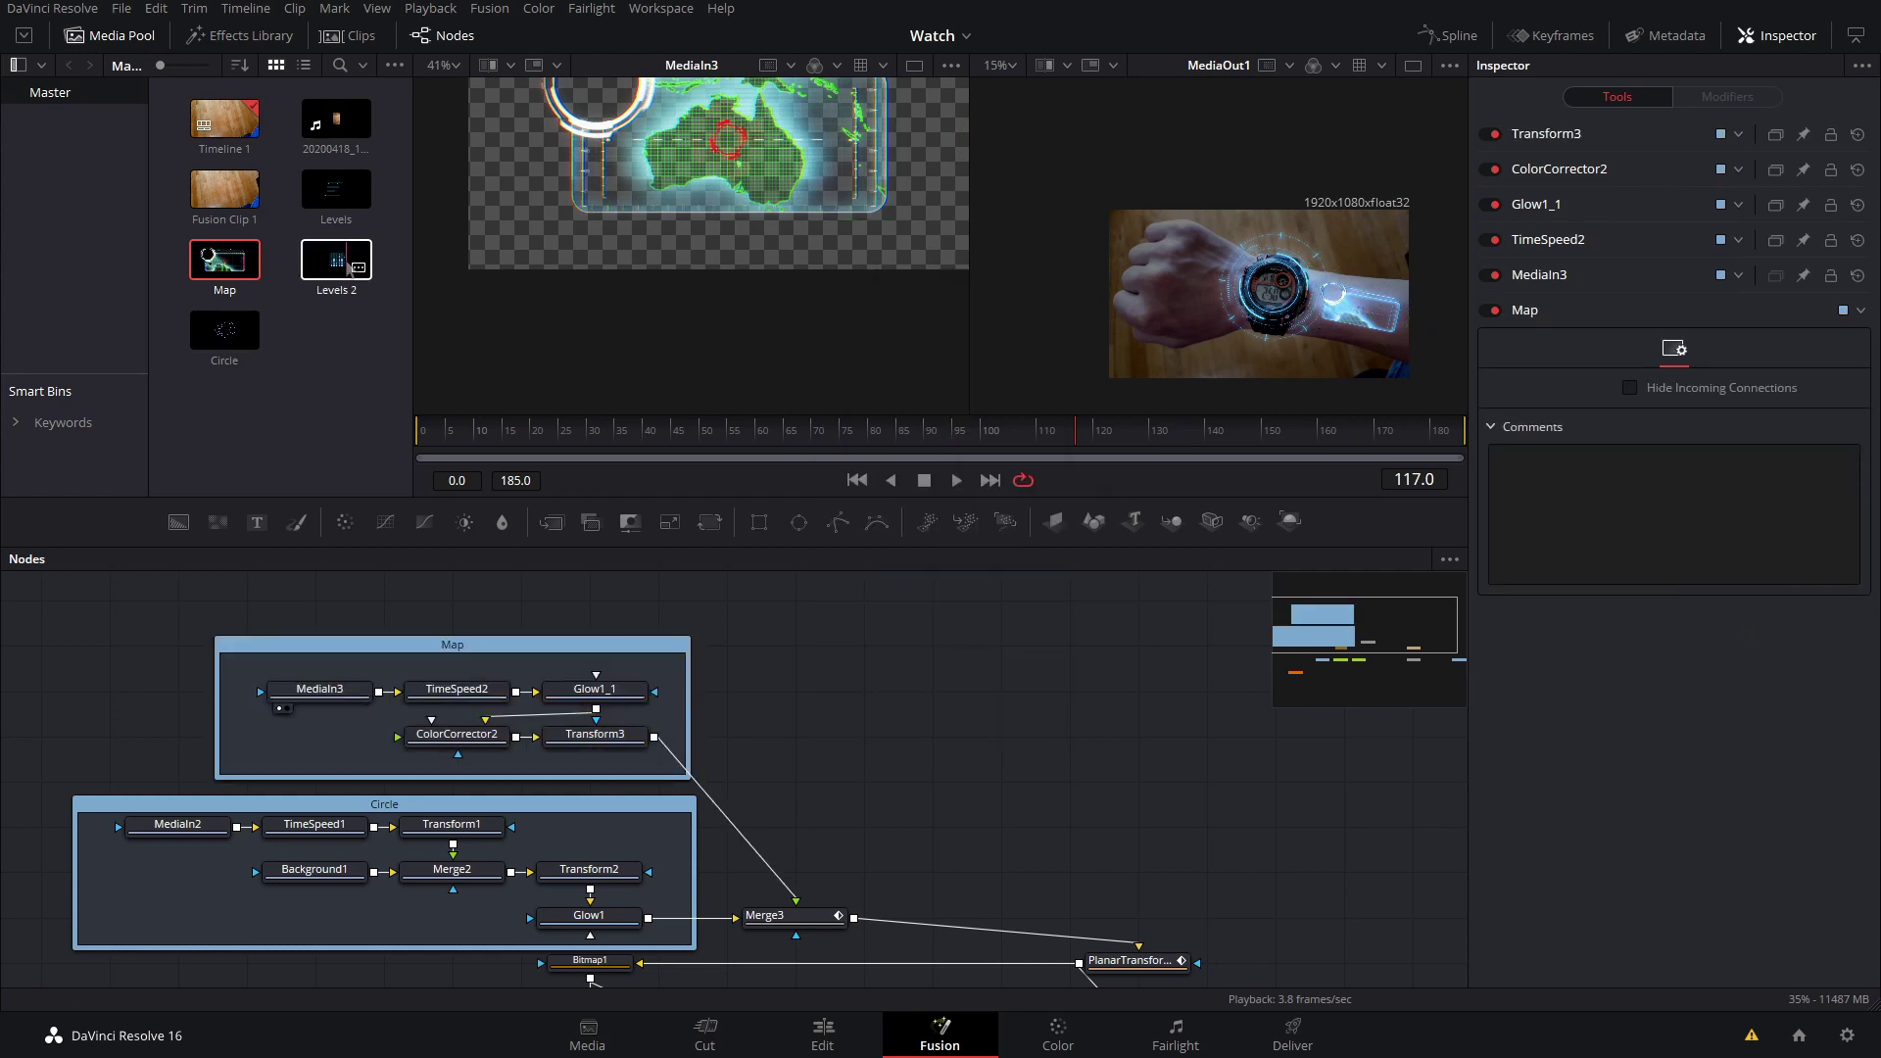
- Add the Levels 2 clip to the node graph above the Map group and preview it
drag(350, 269, 956, 691)
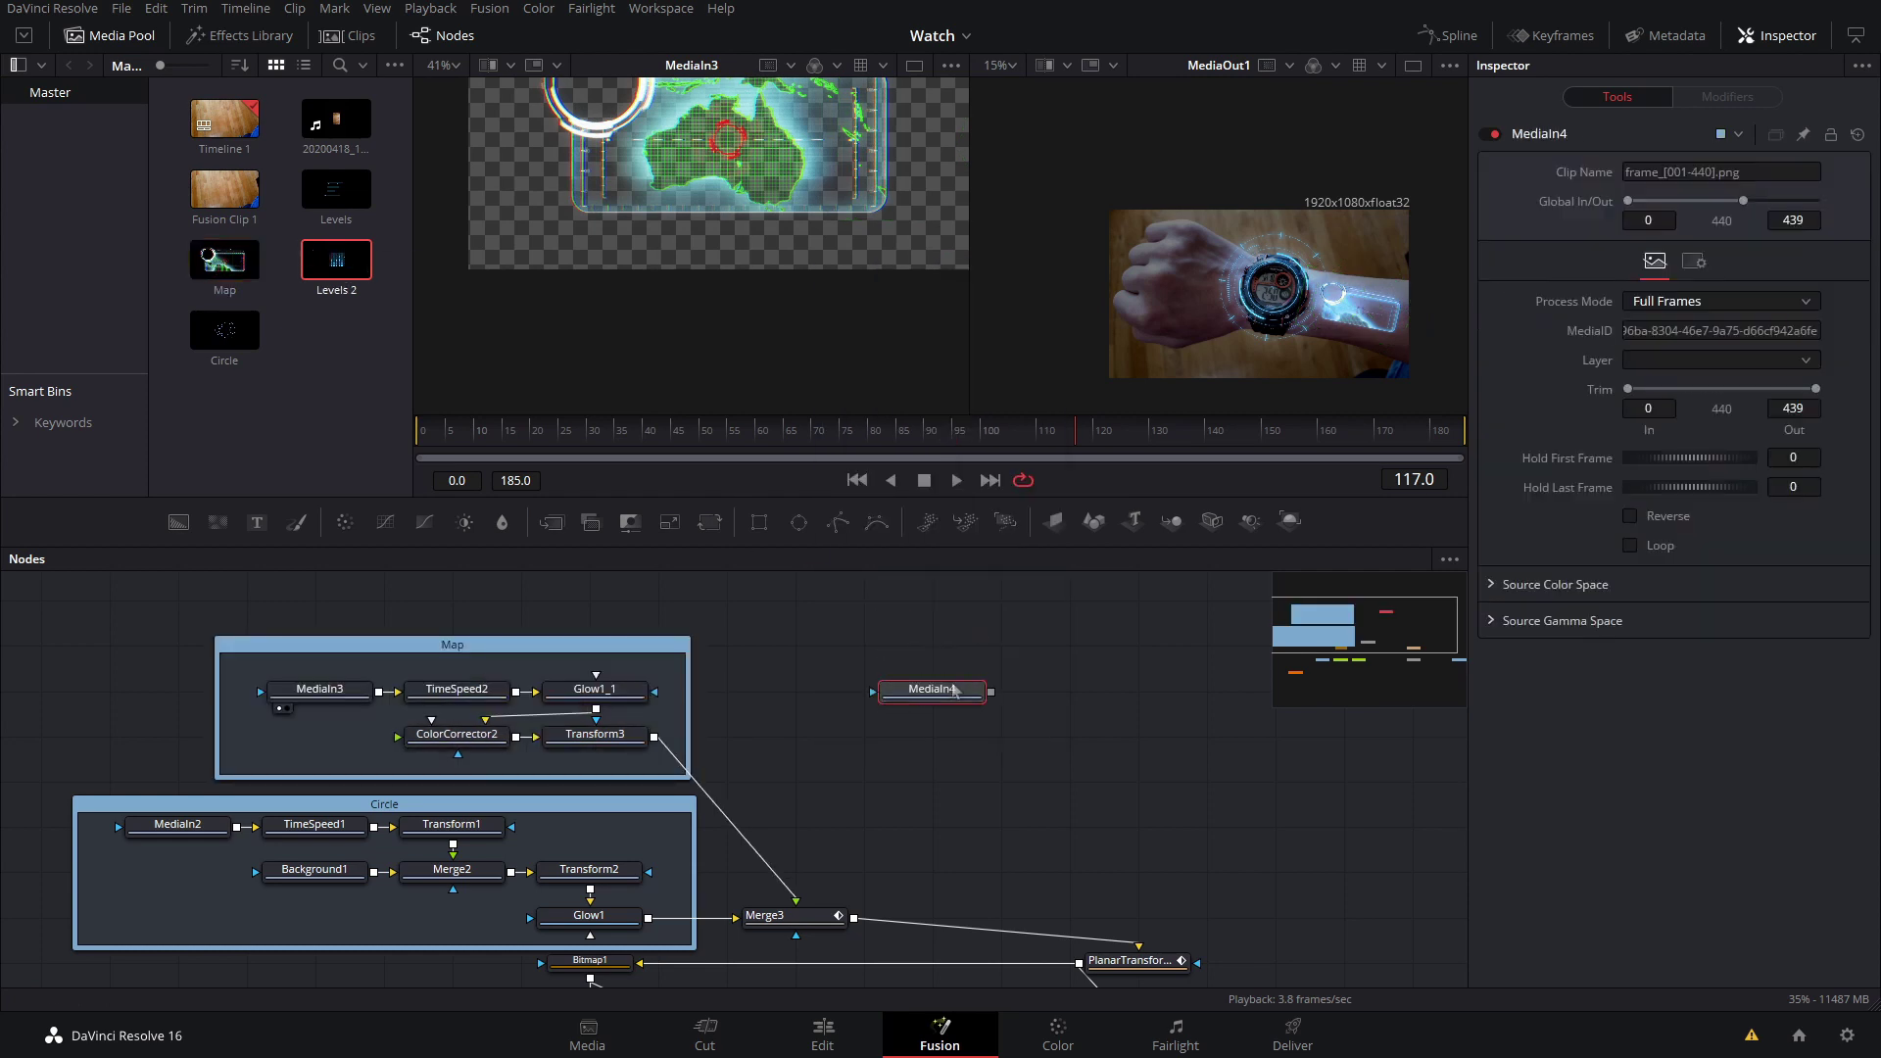
drag(829, 283, 827, 300)
scroll(827, 294, down, 3)
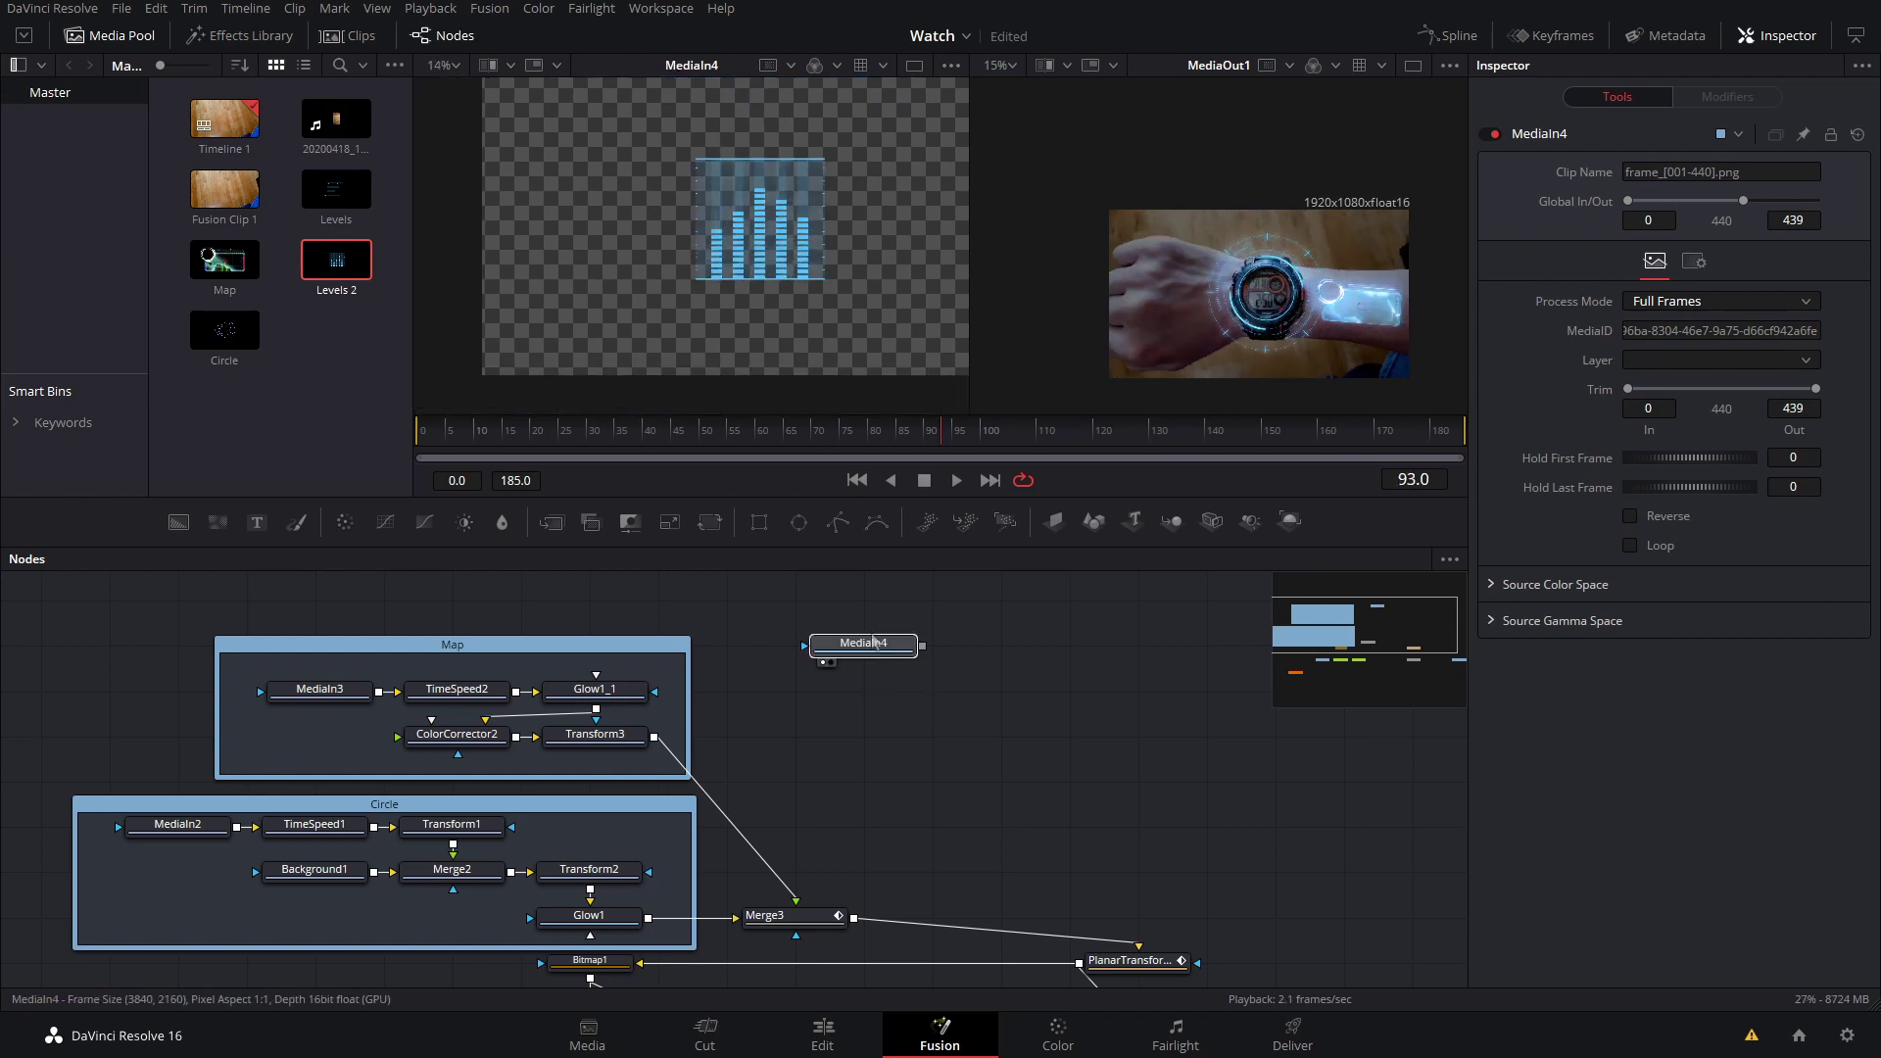
drag(875, 642, 806, 609)
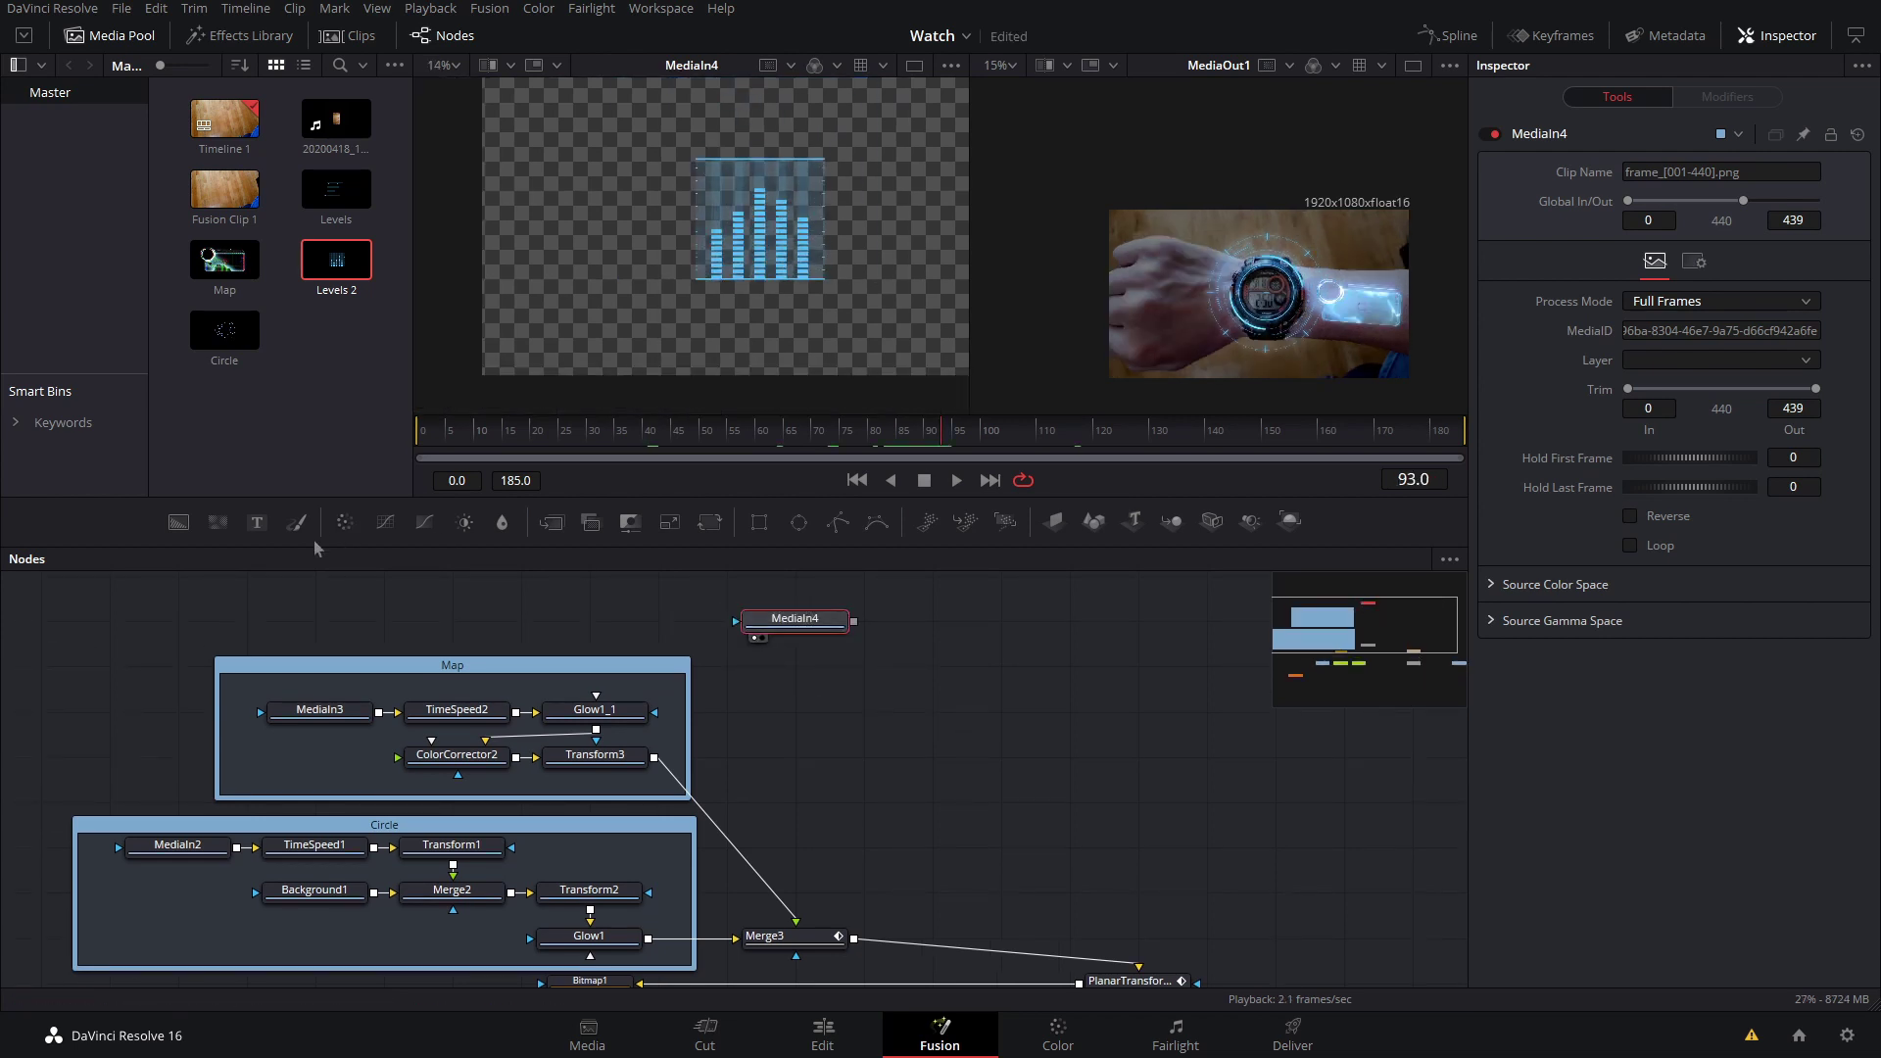
- Add a Transform node after MediaIn4 and merge its output over Merge3's result
key(shift+space)
text(transf)
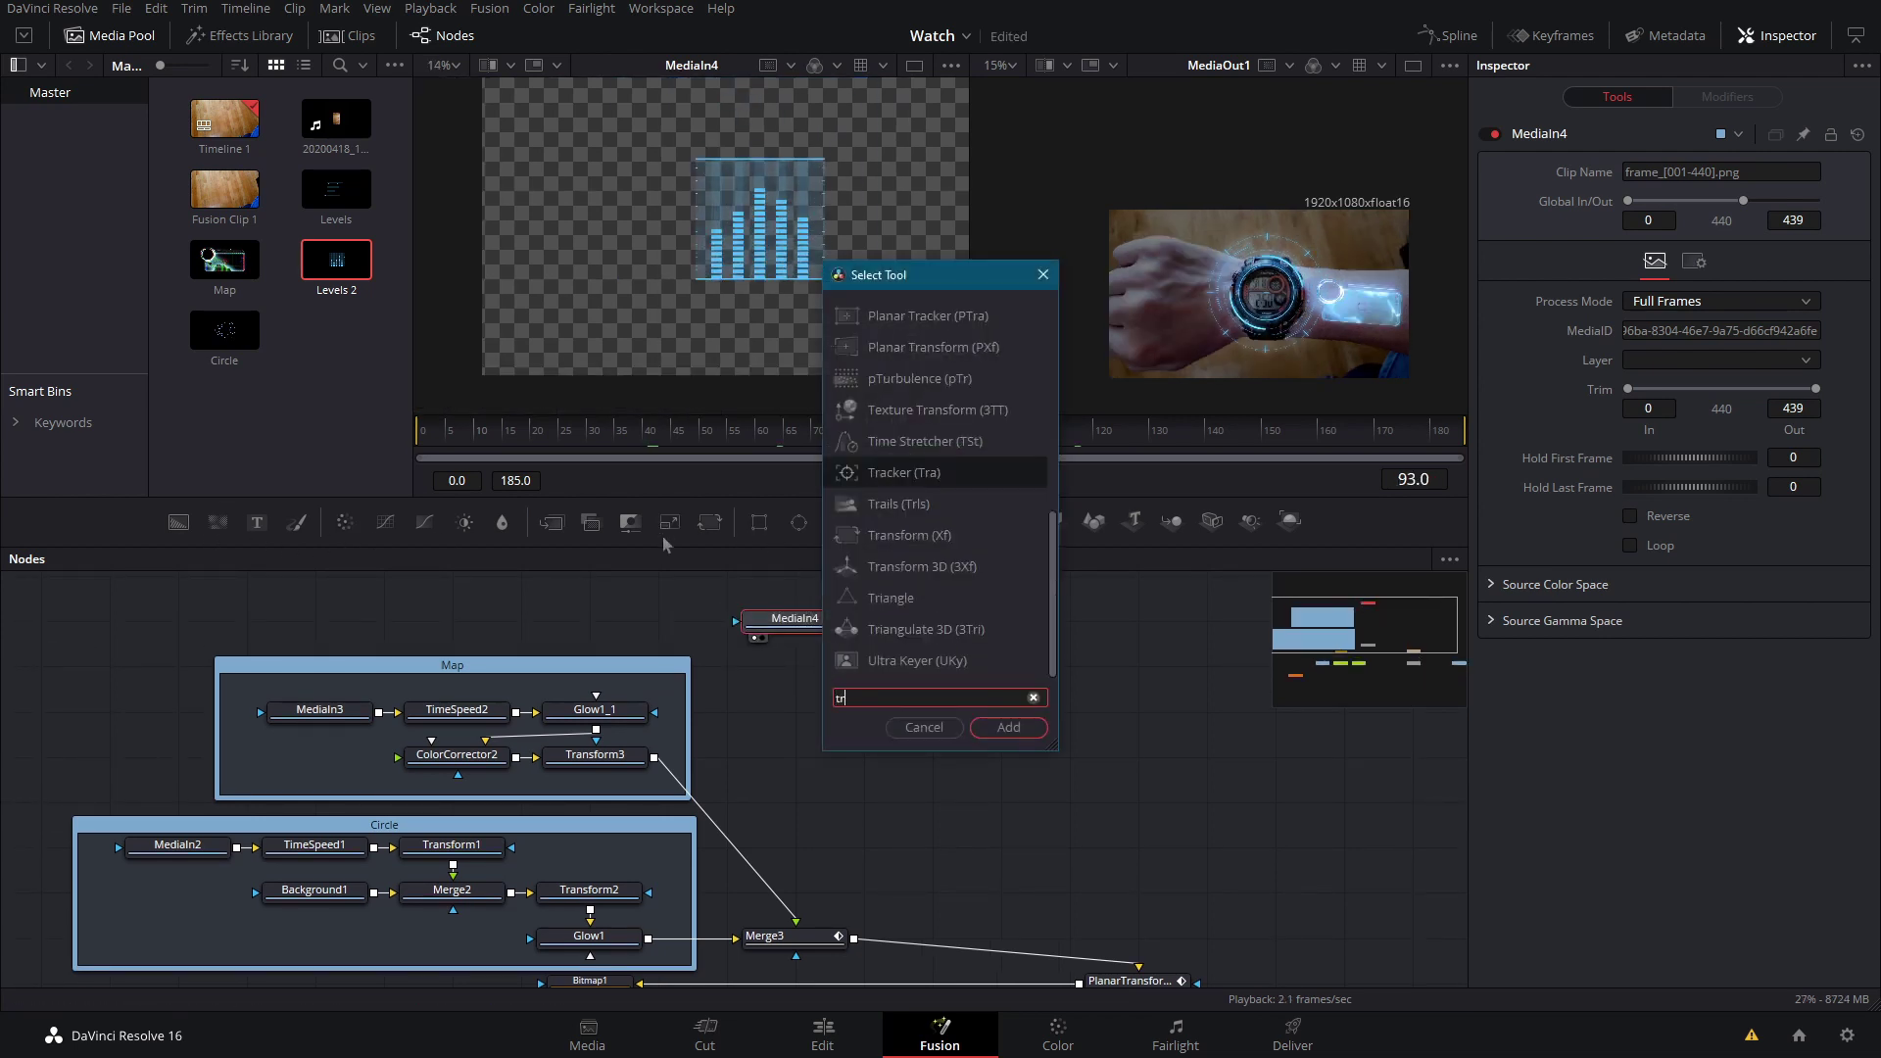
key(Return)
drag(991, 622, 855, 943)
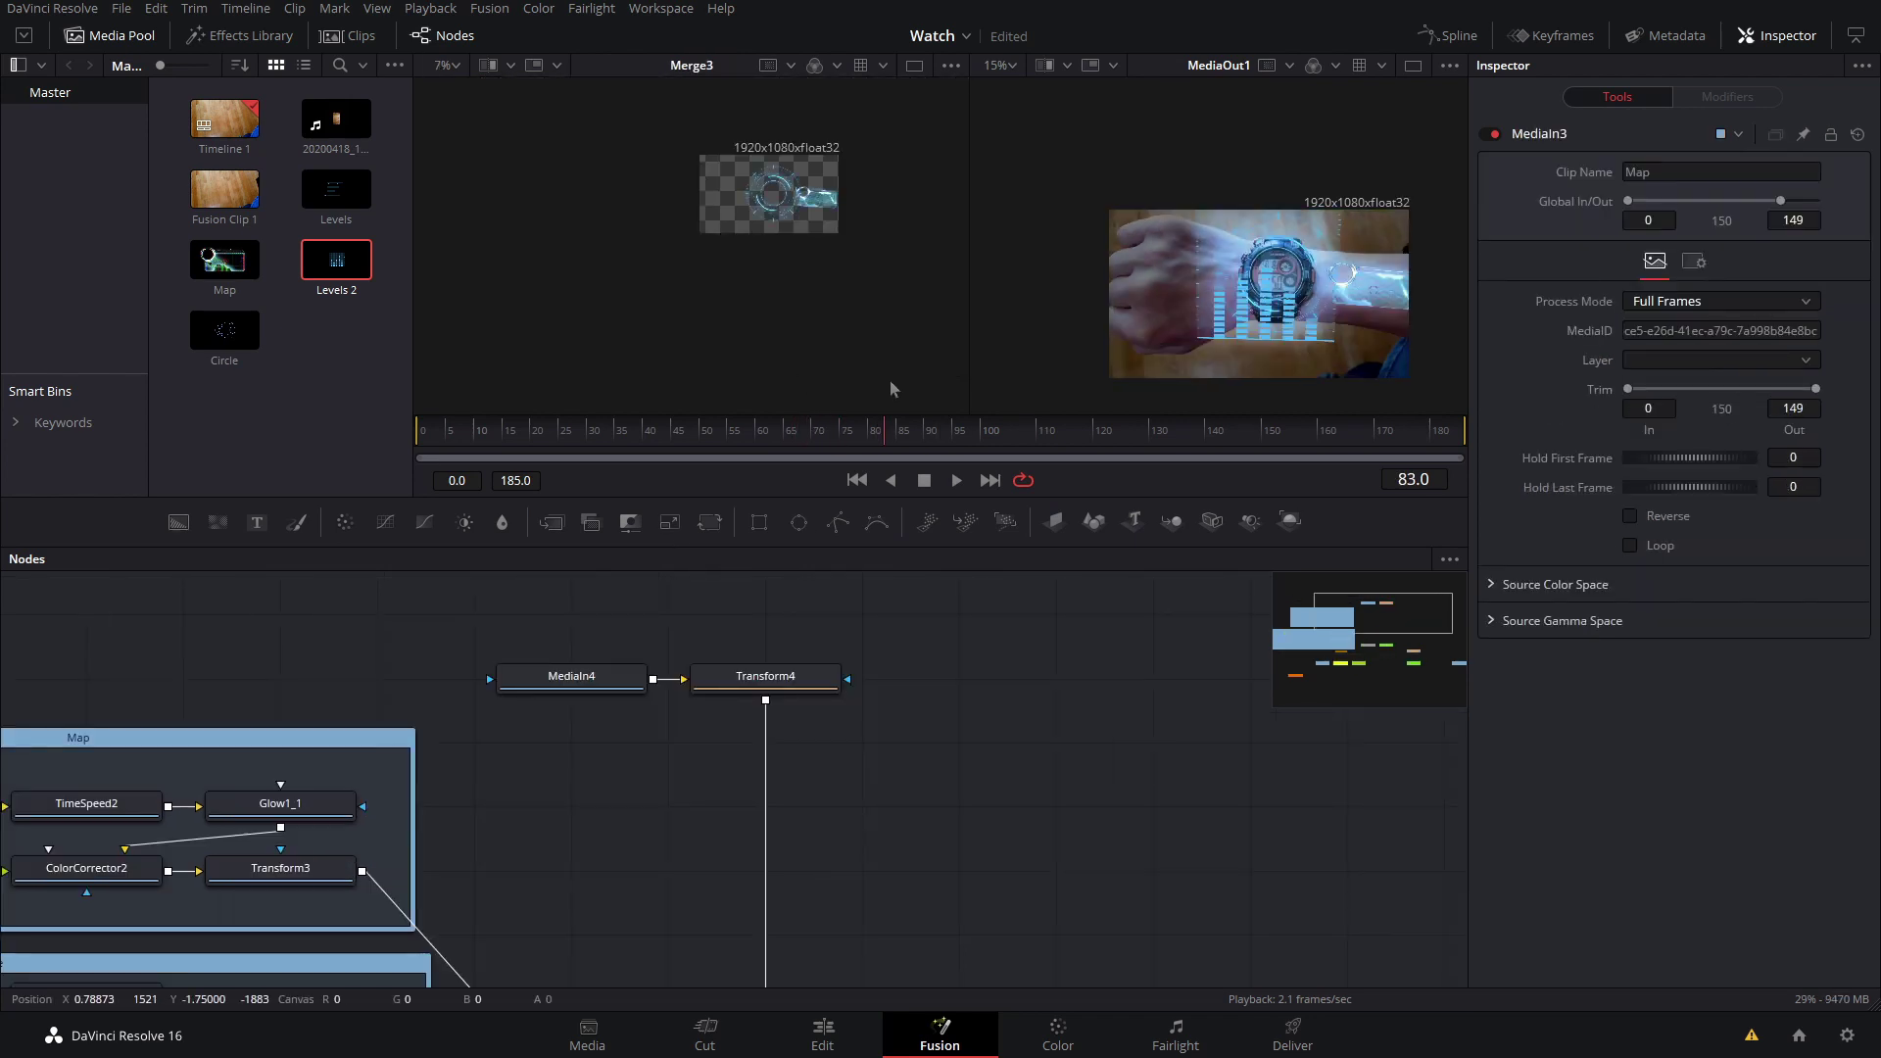
- Check Background1 and Merge3 in the merge chain, and try swapping Merge4's foreground and background inputs
drag(886, 751, 1062, 449)
drag(1156, 711, 1288, 732)
click(184, 784)
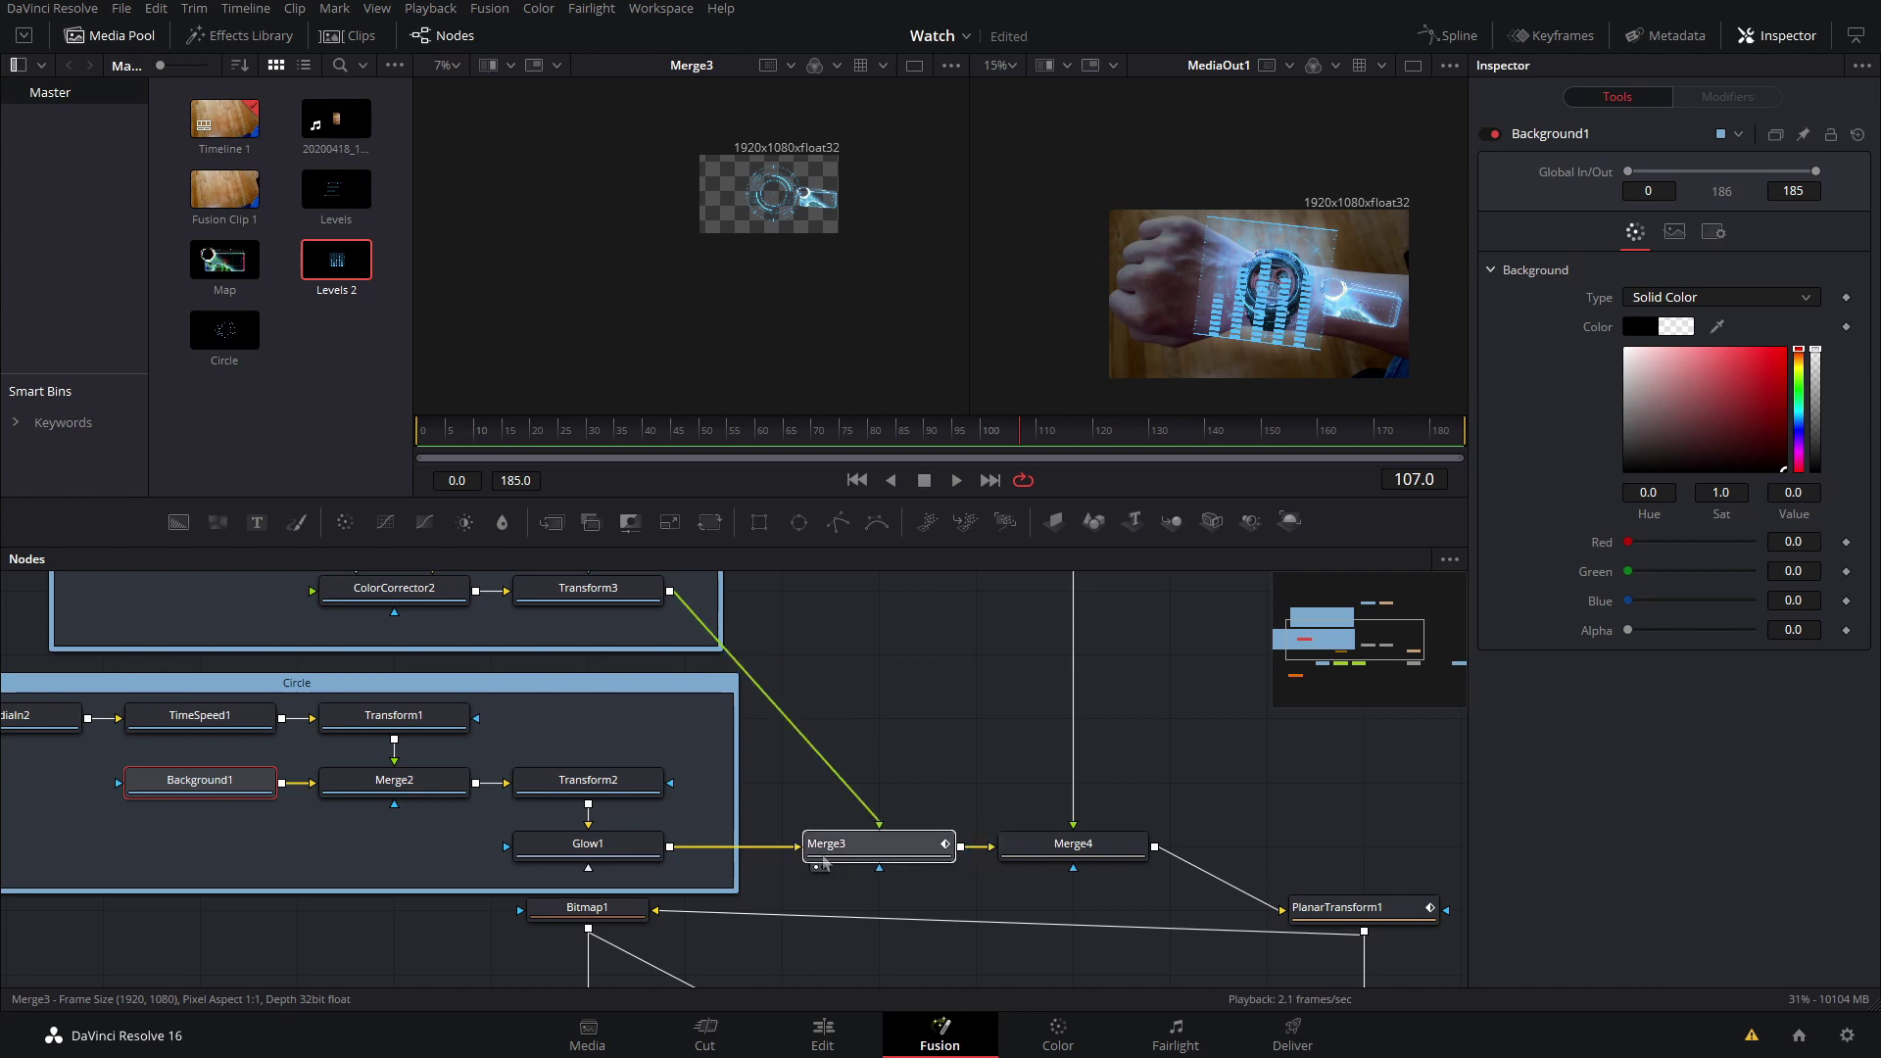
click(828, 853)
drag(980, 738, 865, 700)
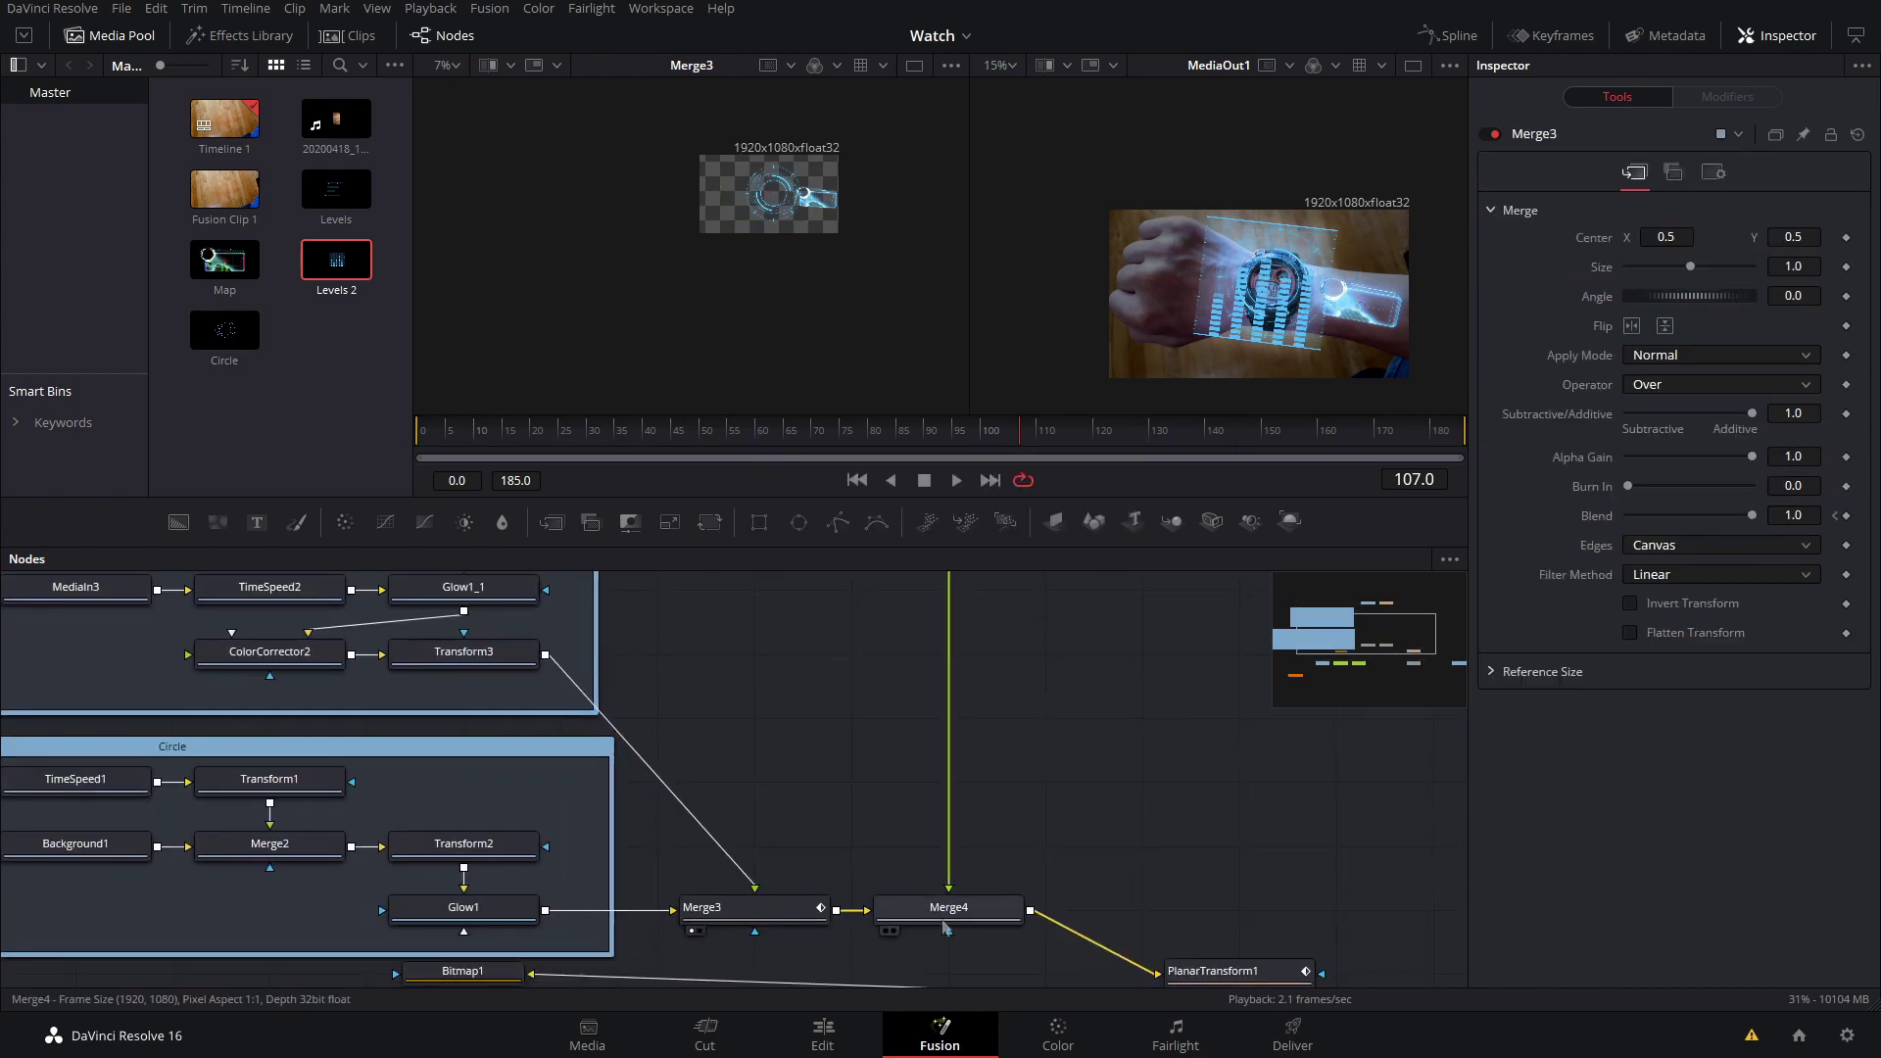
click(937, 922)
key(ctrl+t)
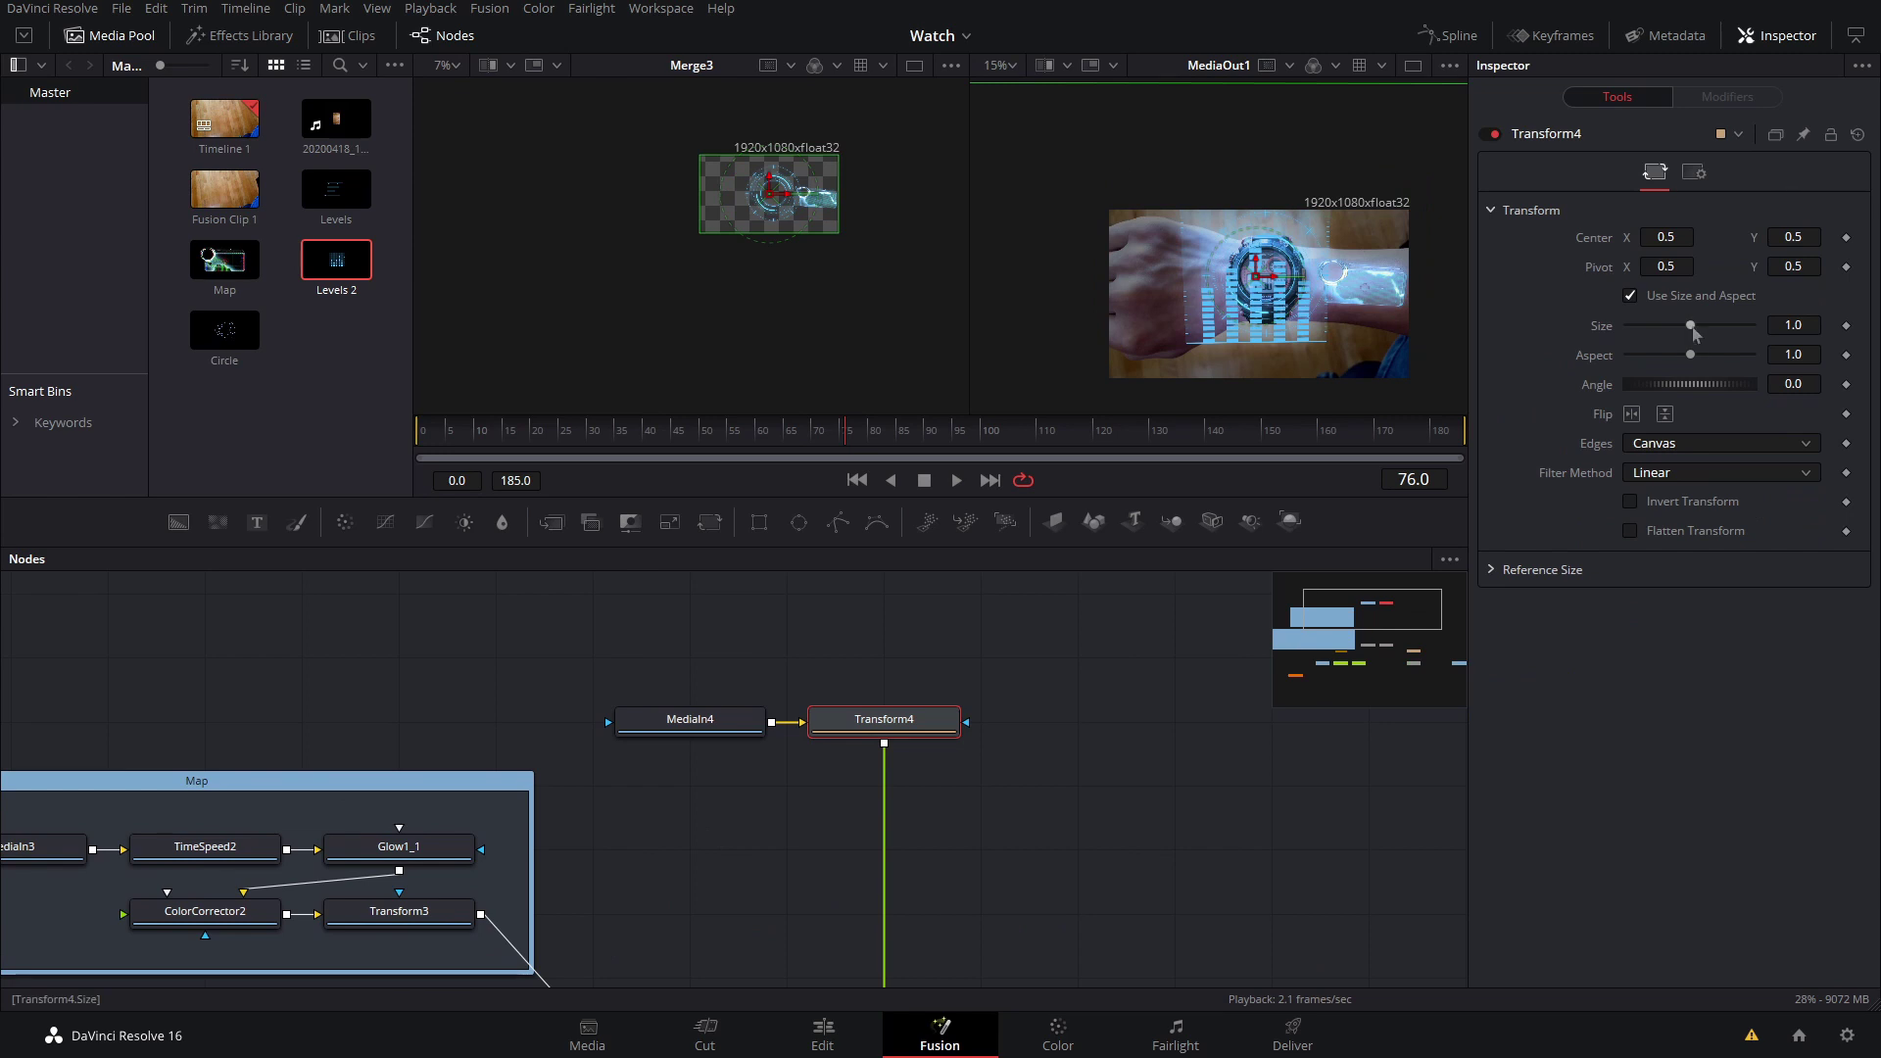
- Set Transform4's Size to 0.495 and place the levels over the hand at about X 0.354, Y 0.611, checking other frames
drag(1673, 336, 1669, 355)
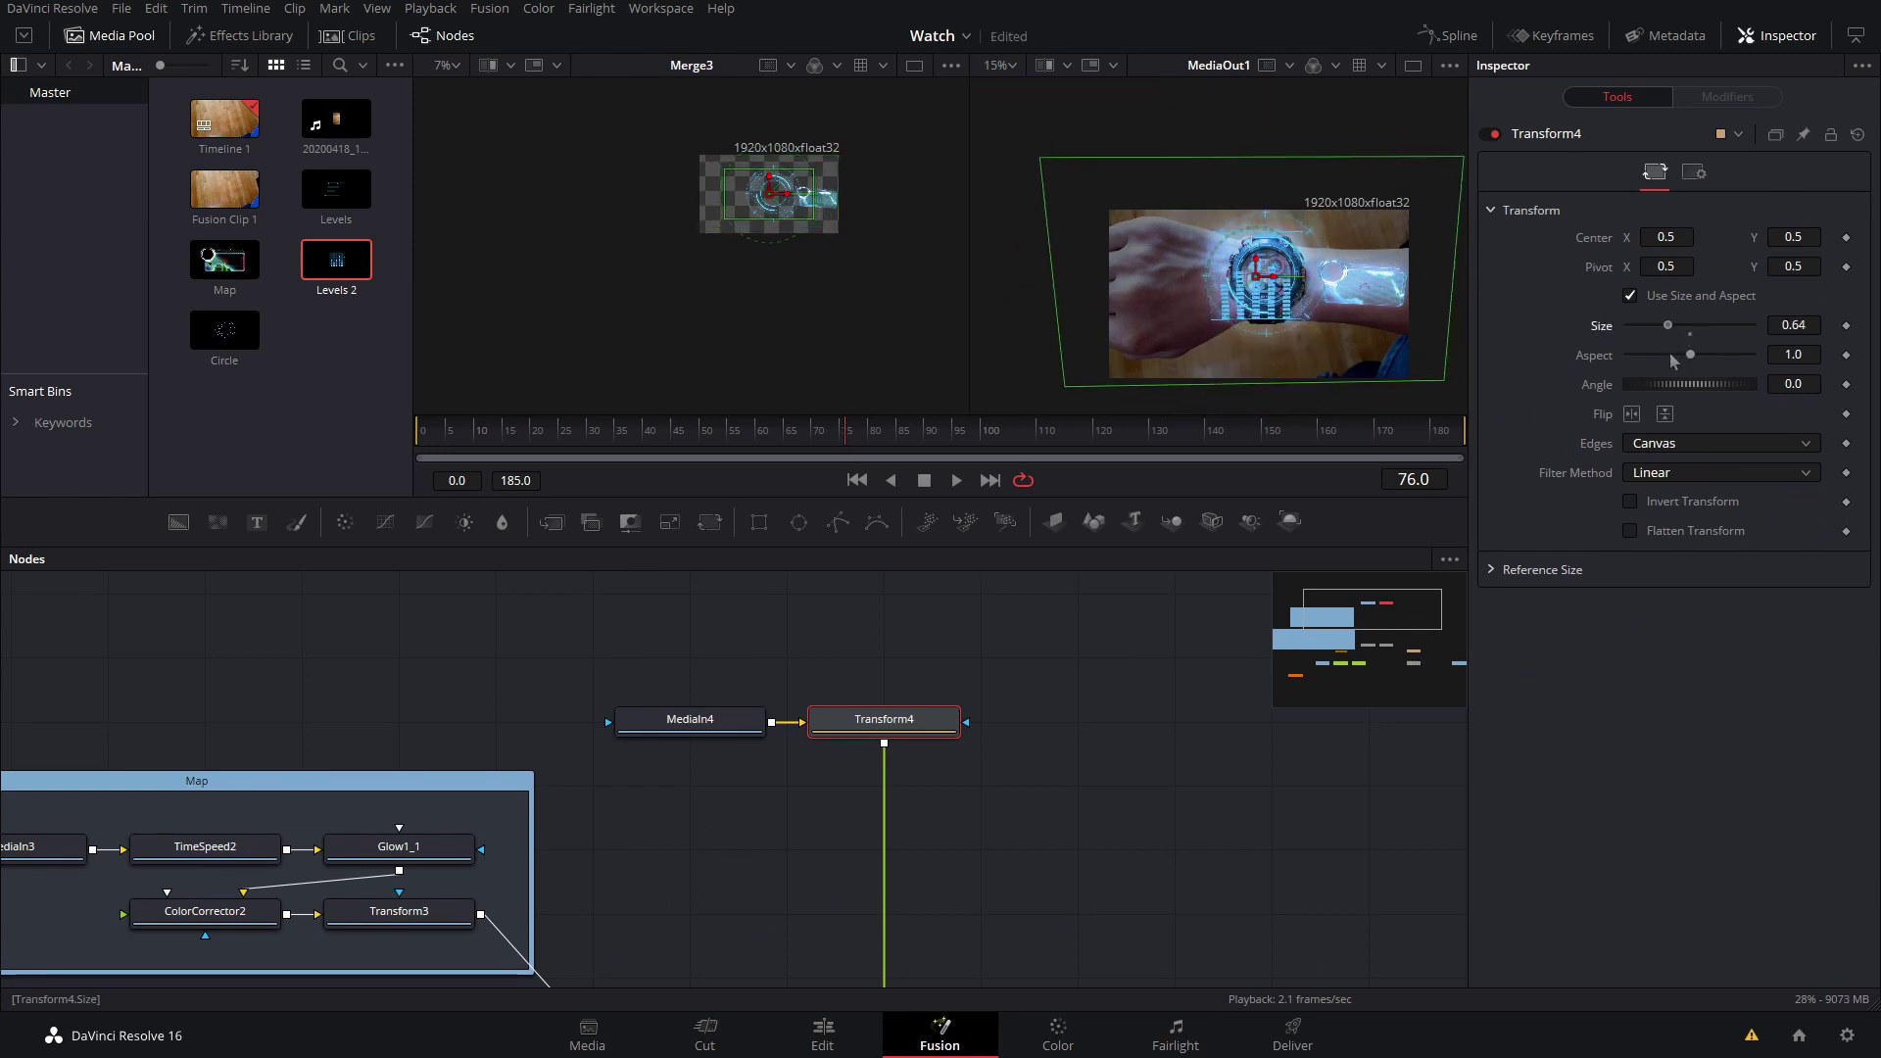
drag(1258, 276, 1167, 233)
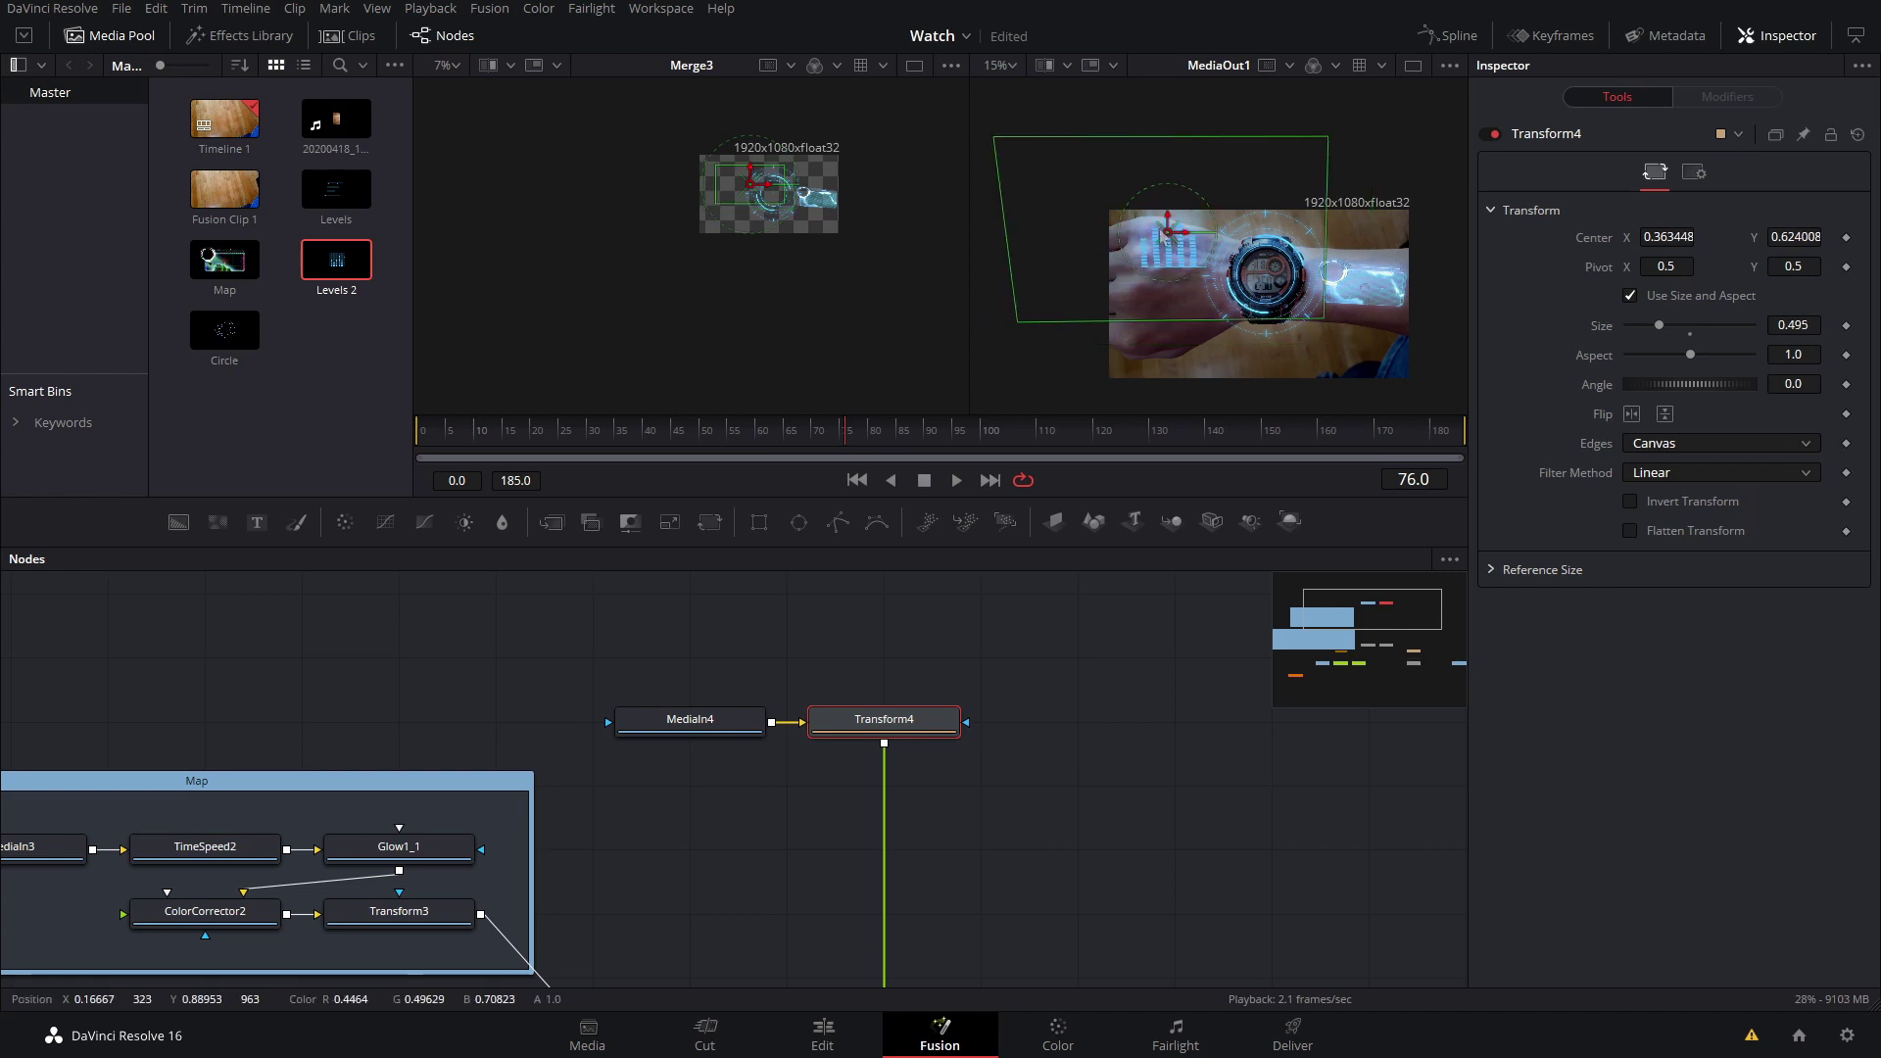
drag(1167, 232, 1164, 239)
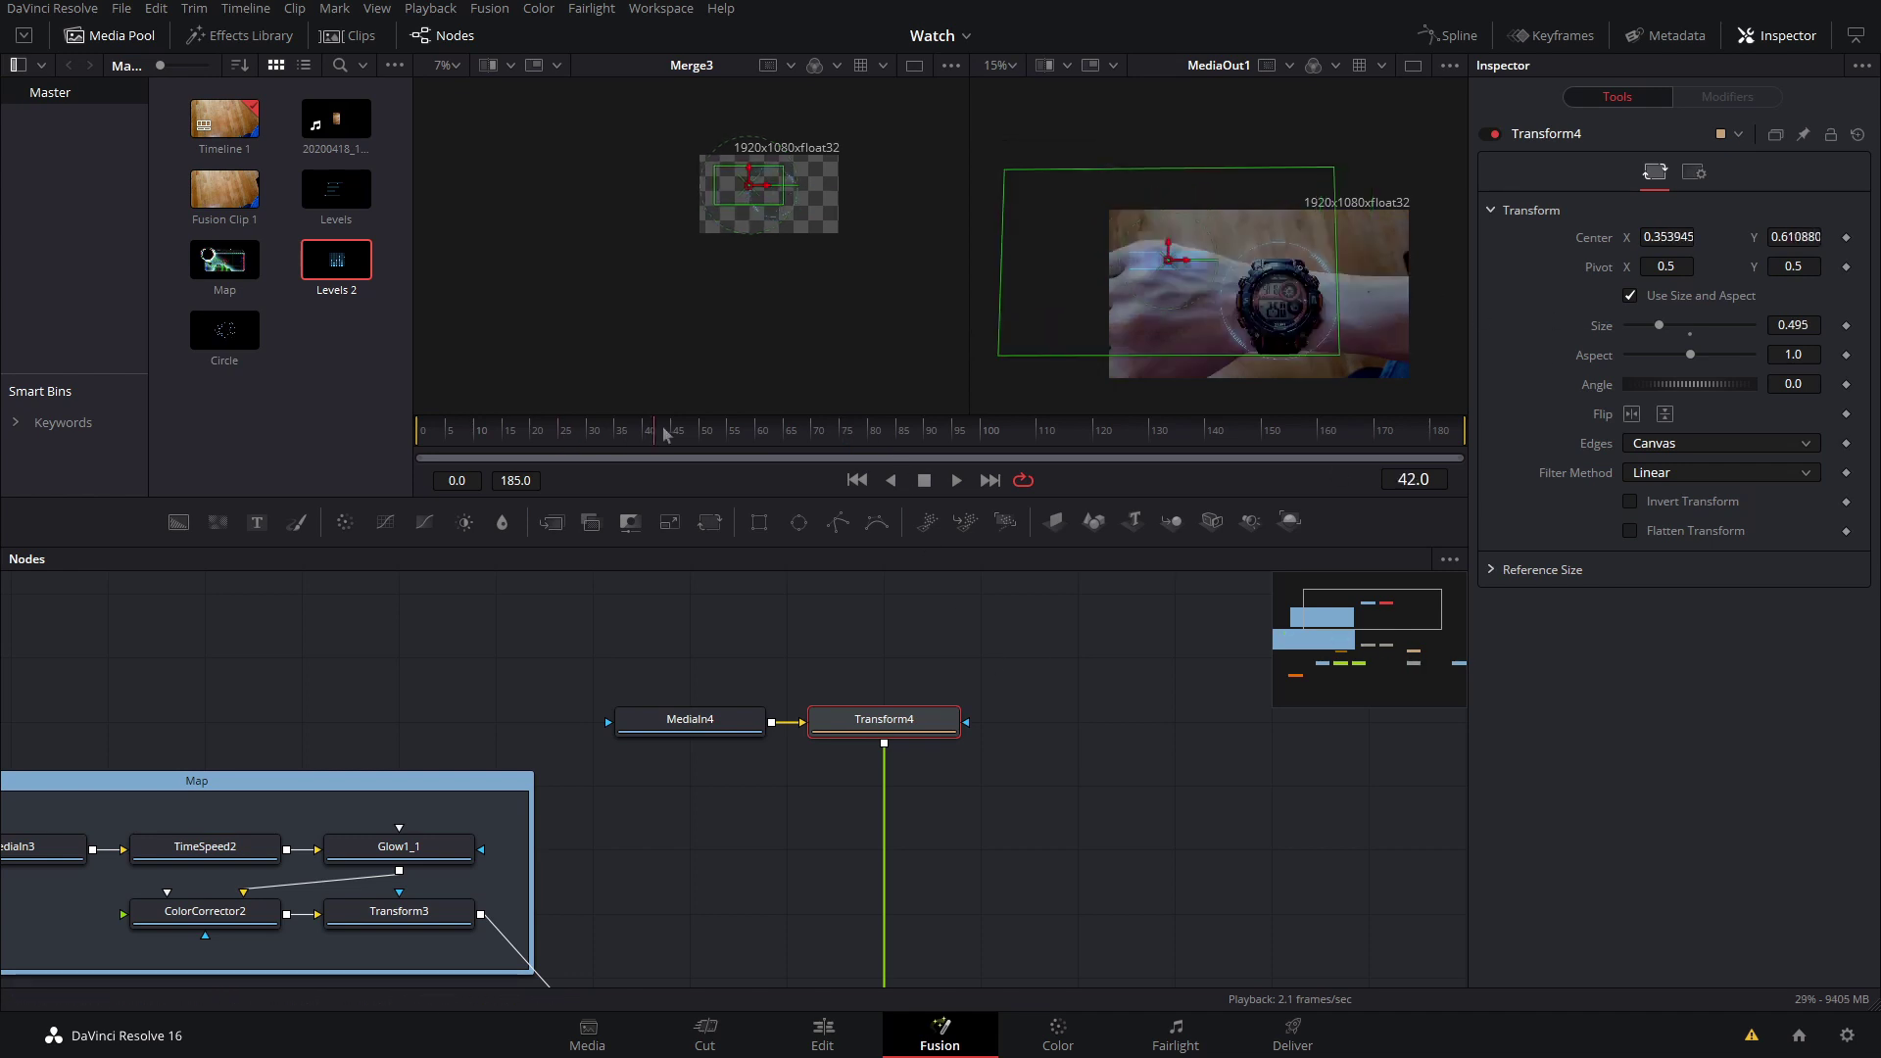
drag(663, 434, 757, 435)
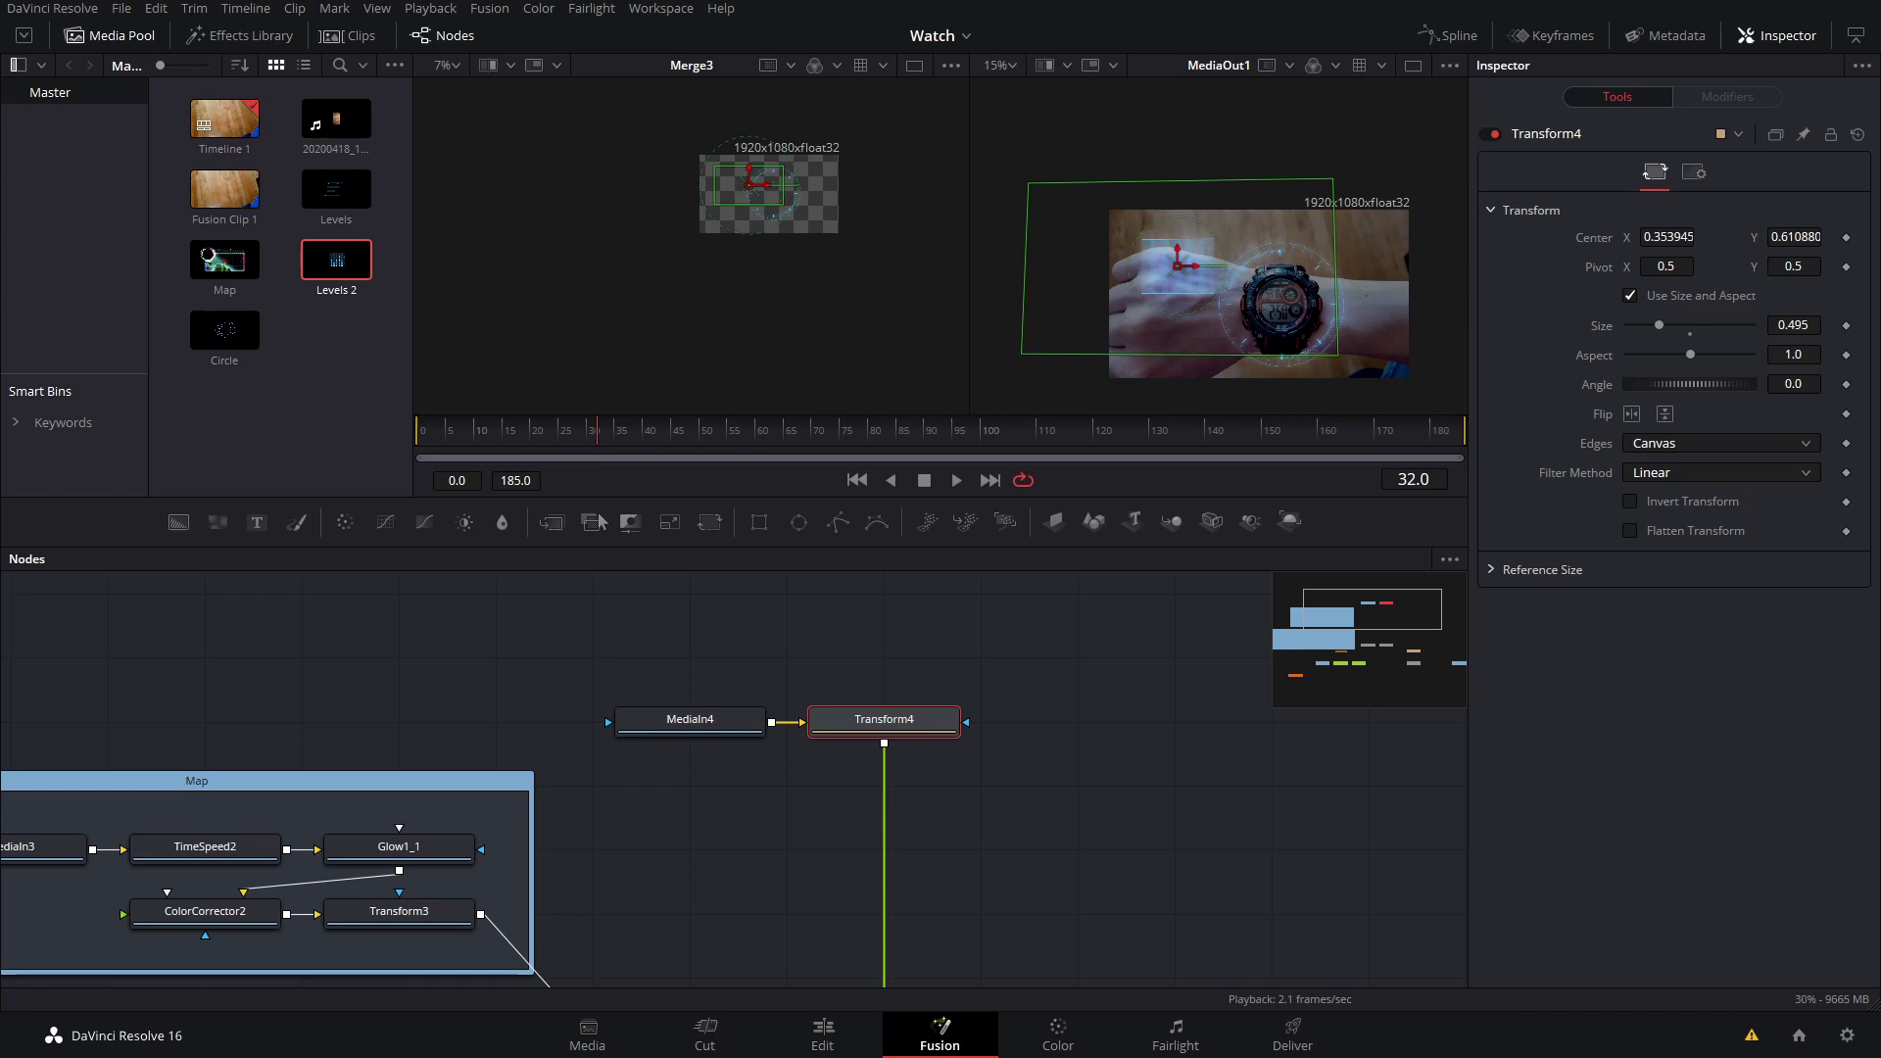
- Insert a Time Speed node between MediaIn4 and Transform4 and set its Delay to 25
drag(751, 723, 553, 722)
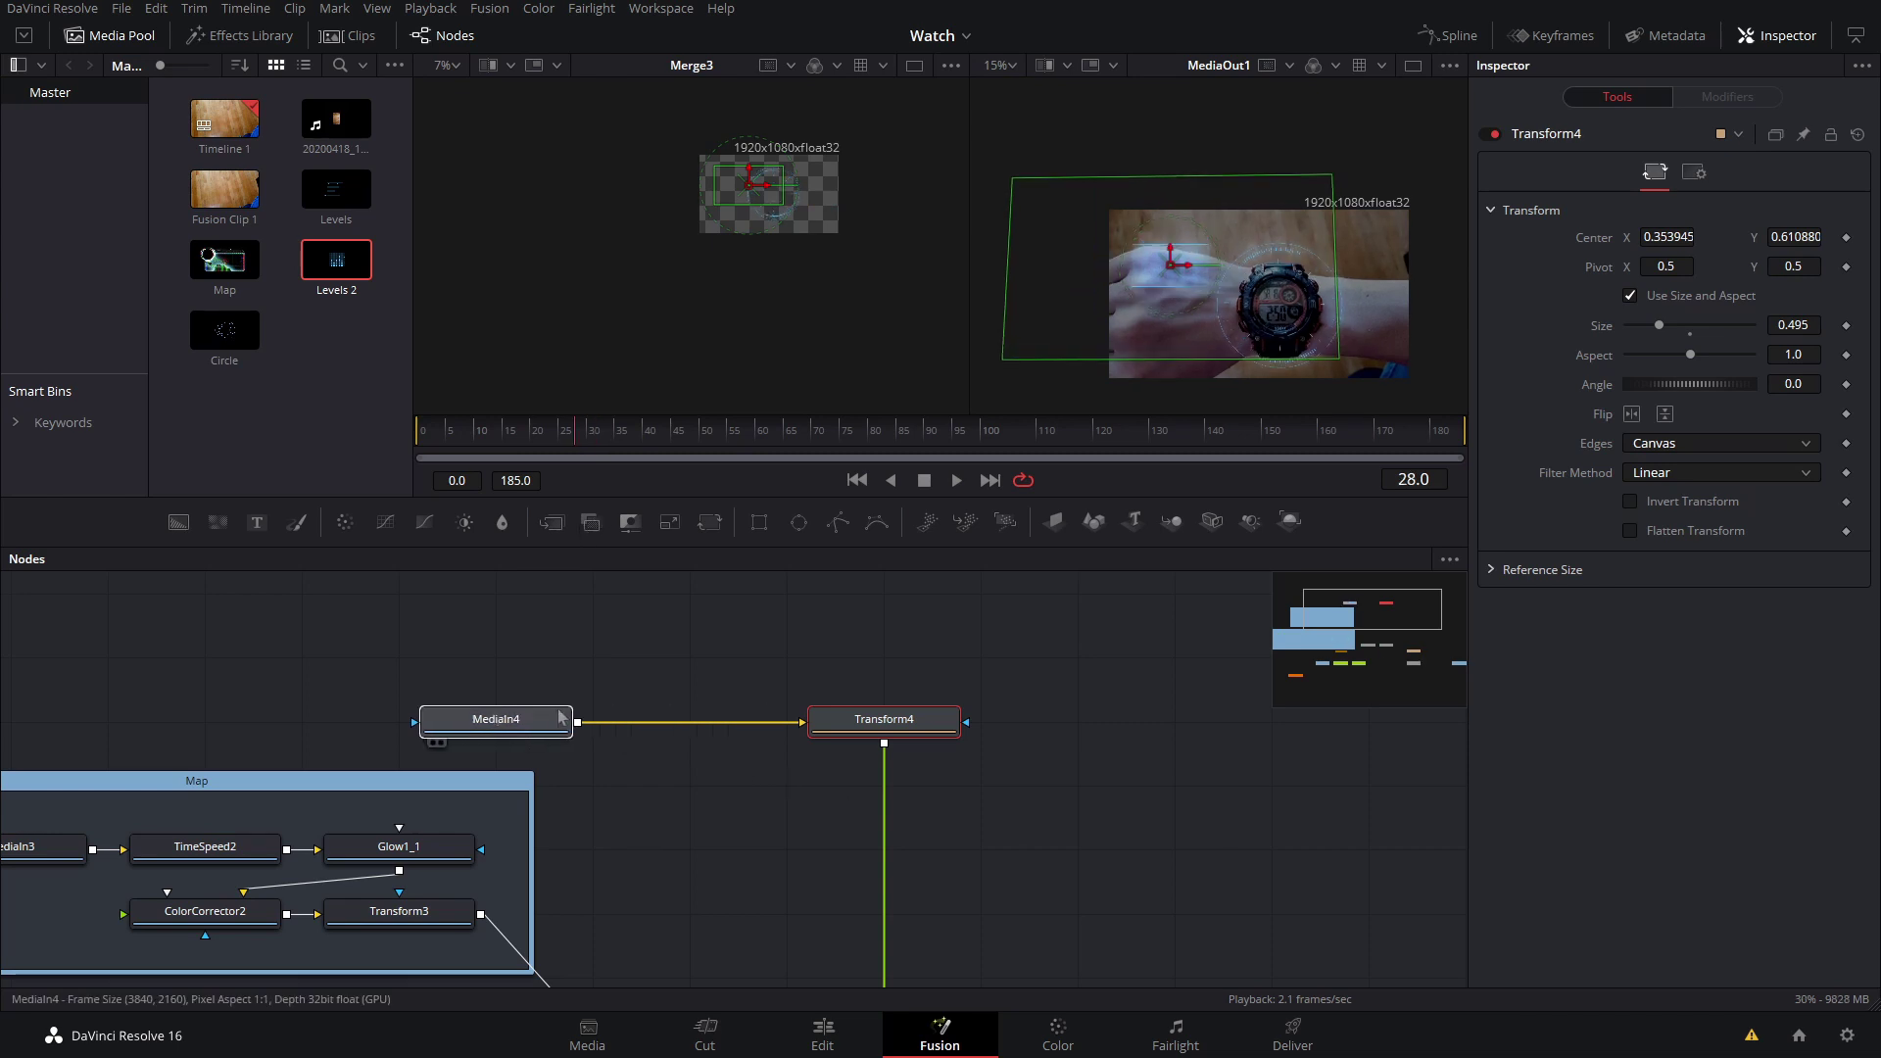
key(shift+space)
text(time)
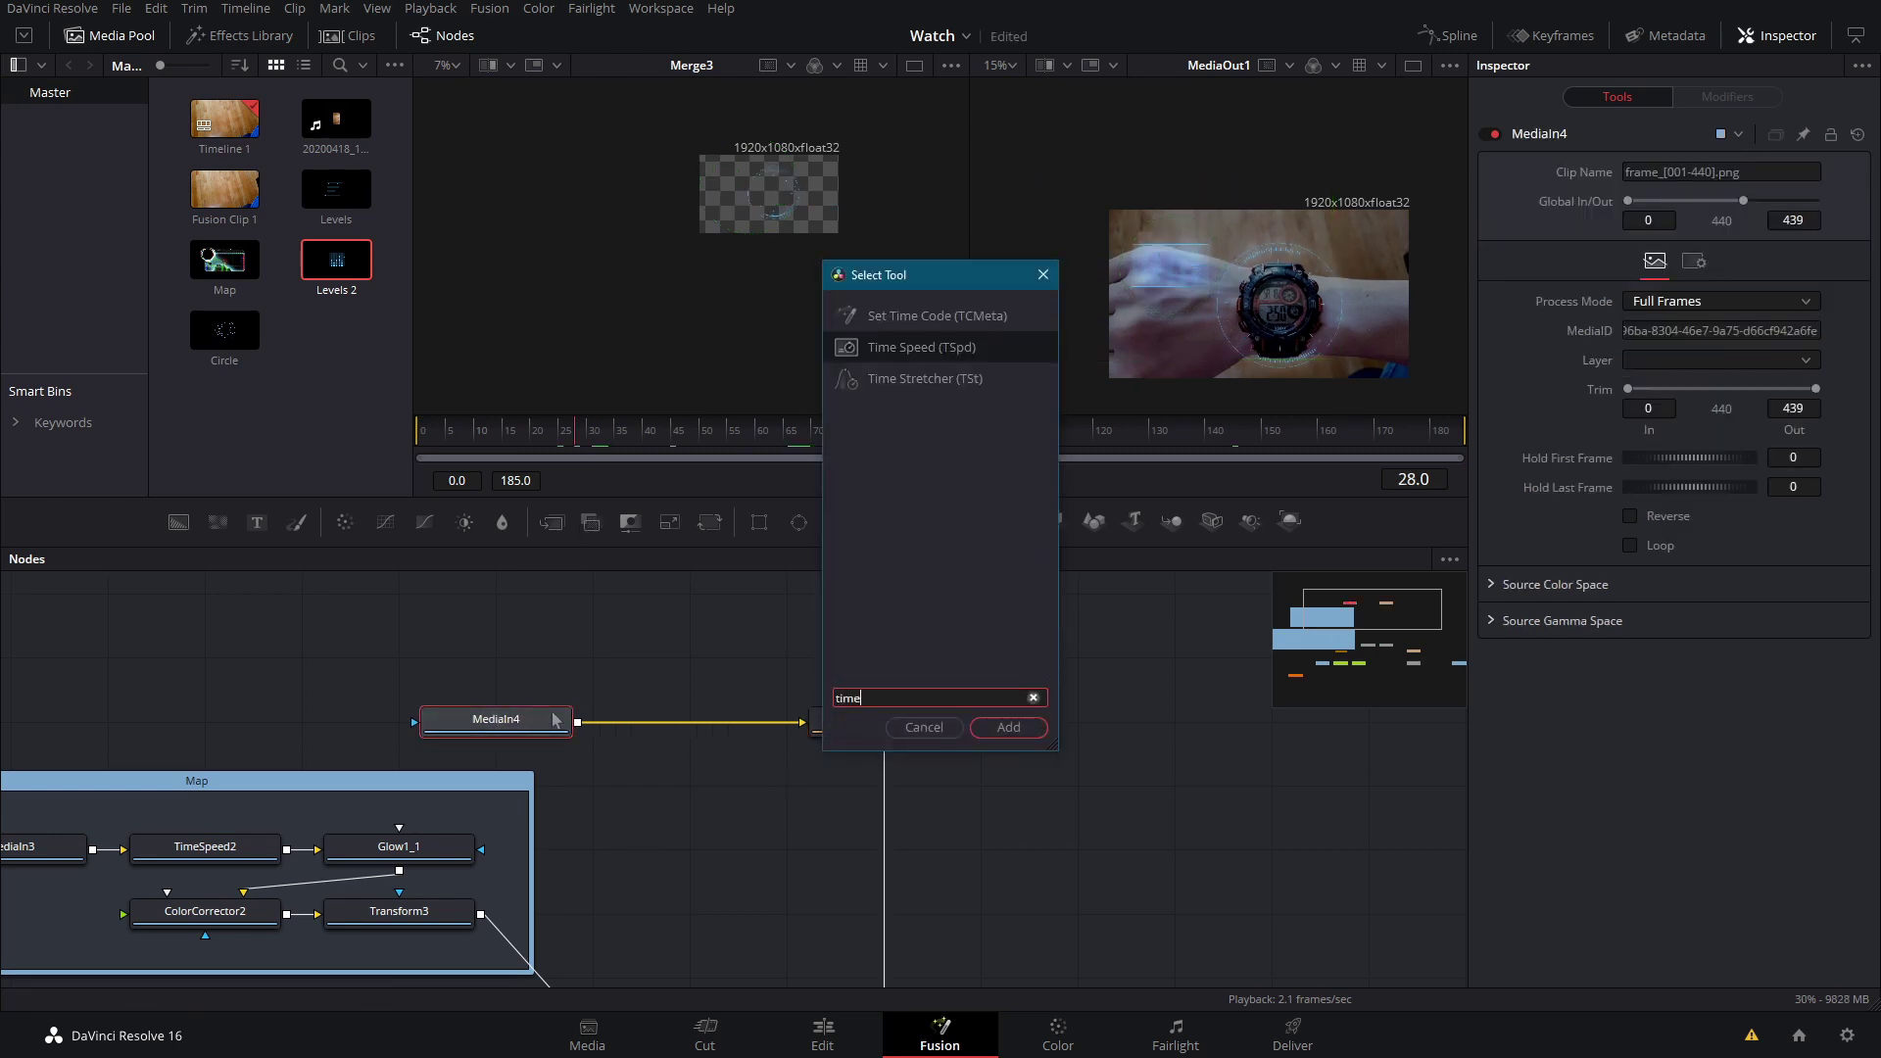
key(Return)
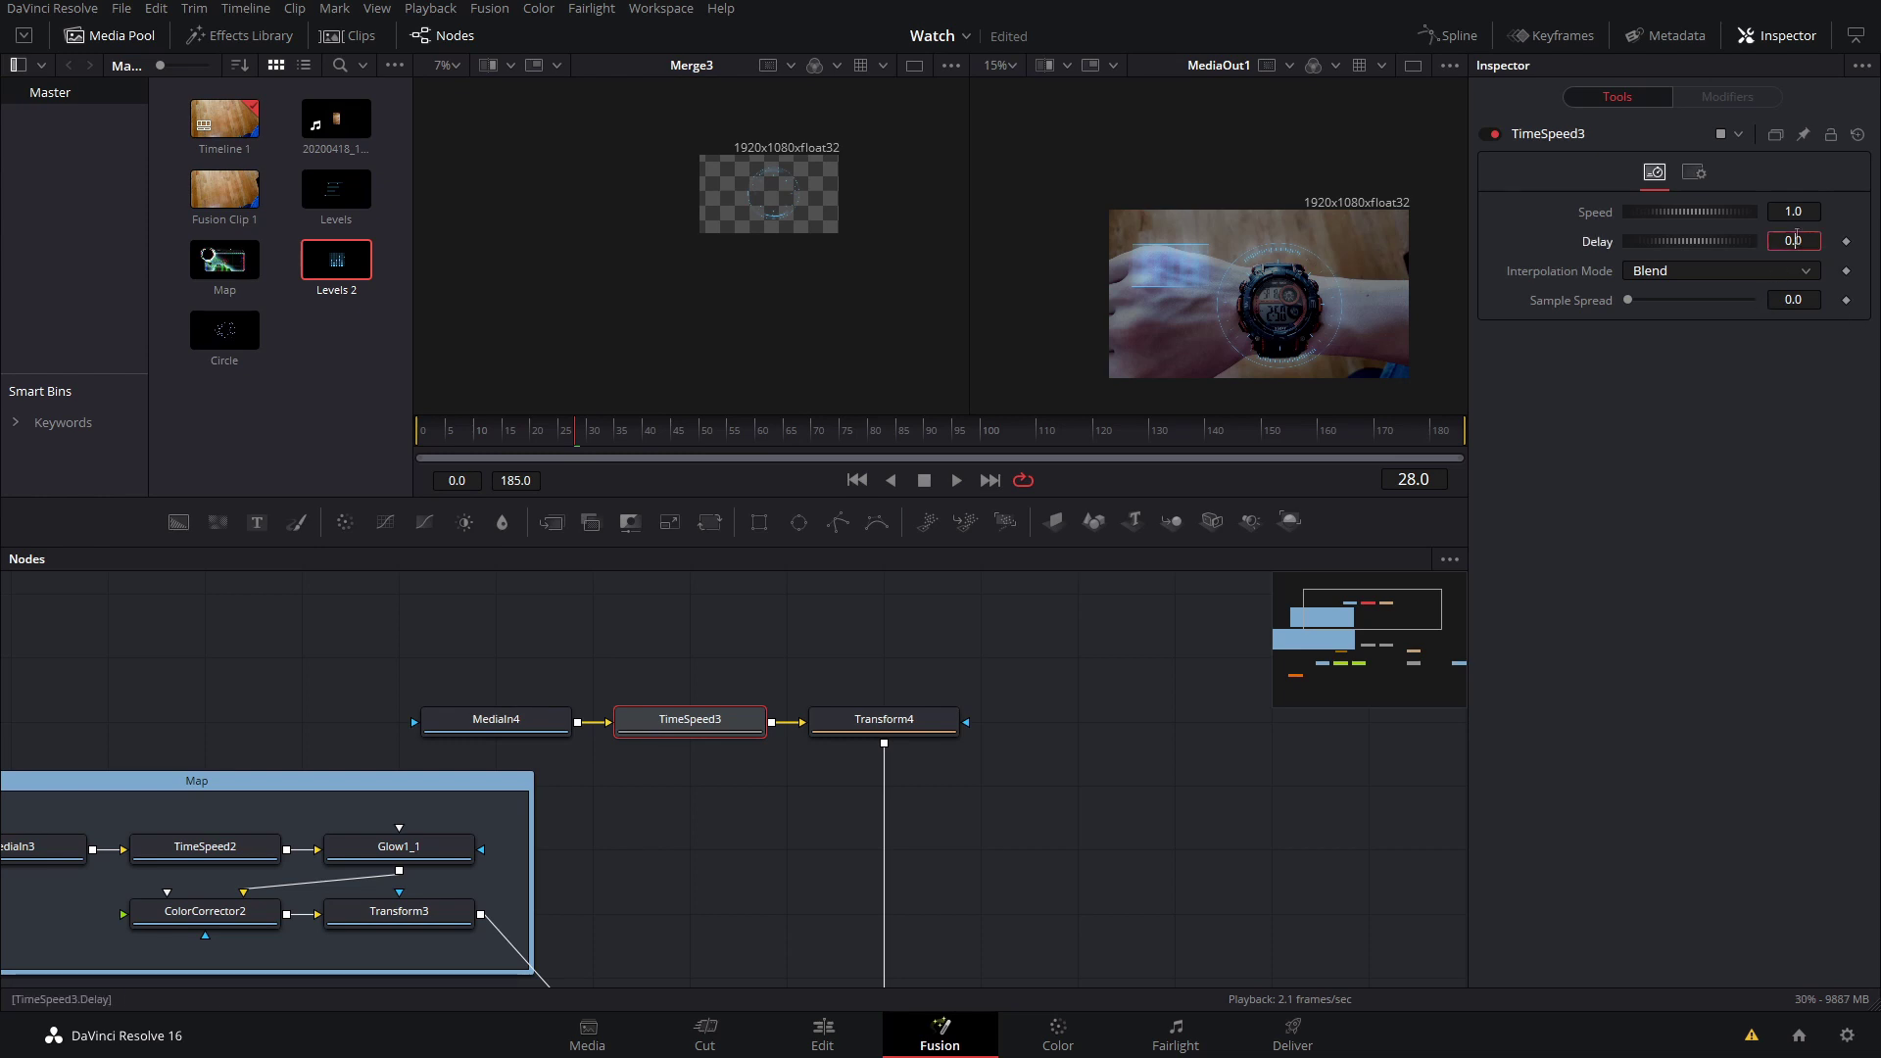
click(1796, 236)
text(25)
key(Return)
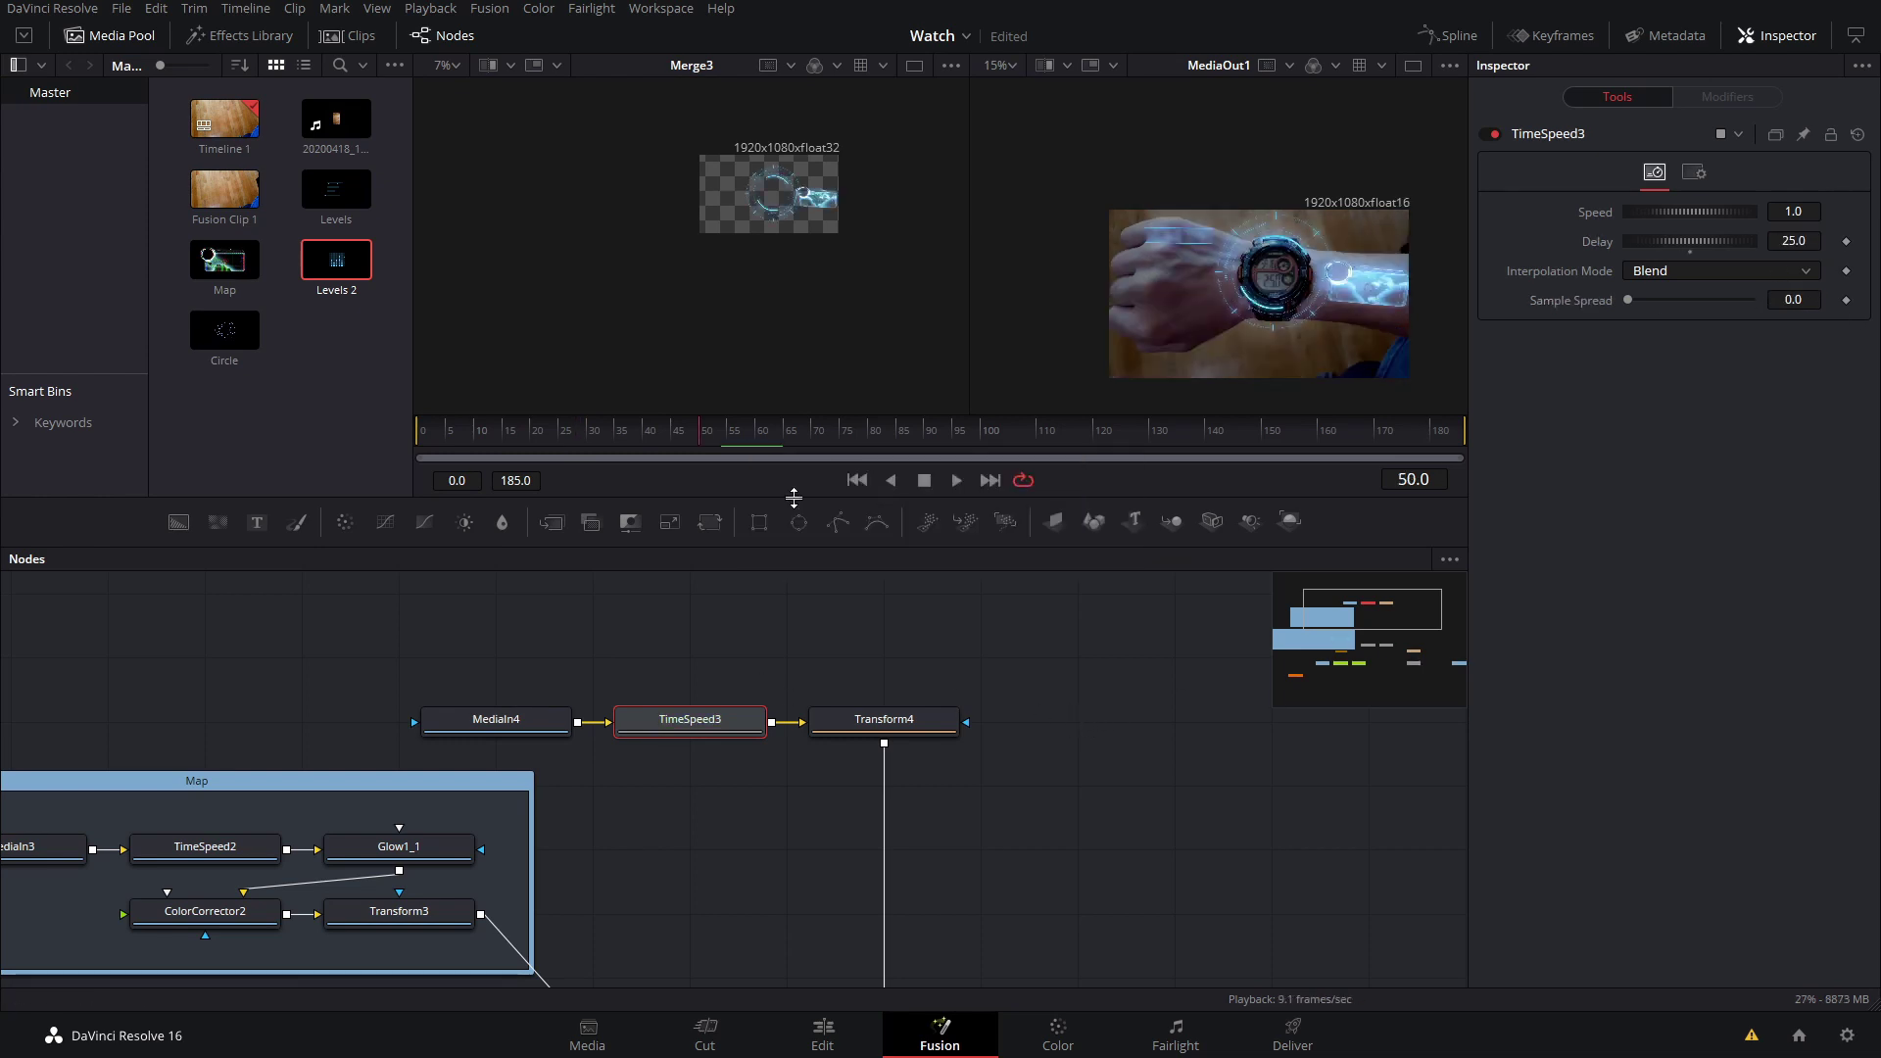
- Add a Glow node after Transform4 and, at frame 100, set Glow Size to 5.6 and Glow to 0.748
click(869, 728)
key(shift+space)
text(glow)
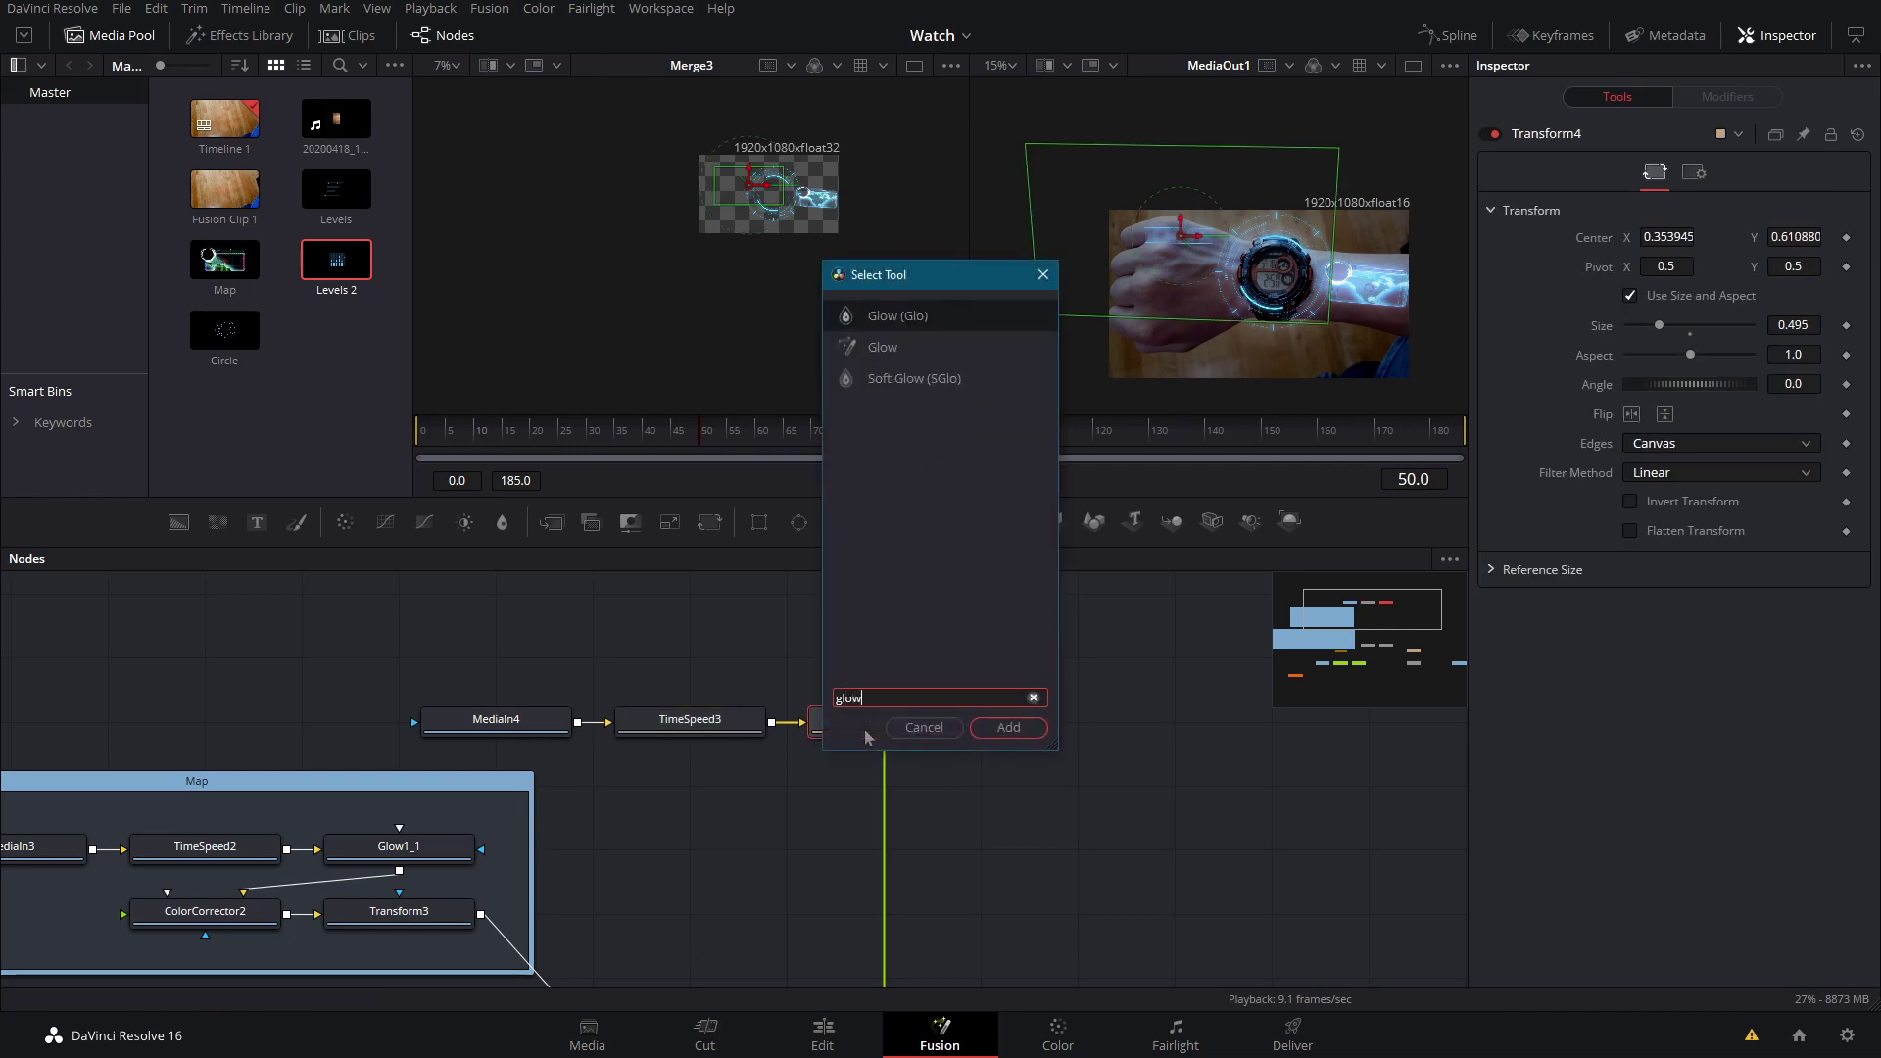
key(Return)
click(983, 431)
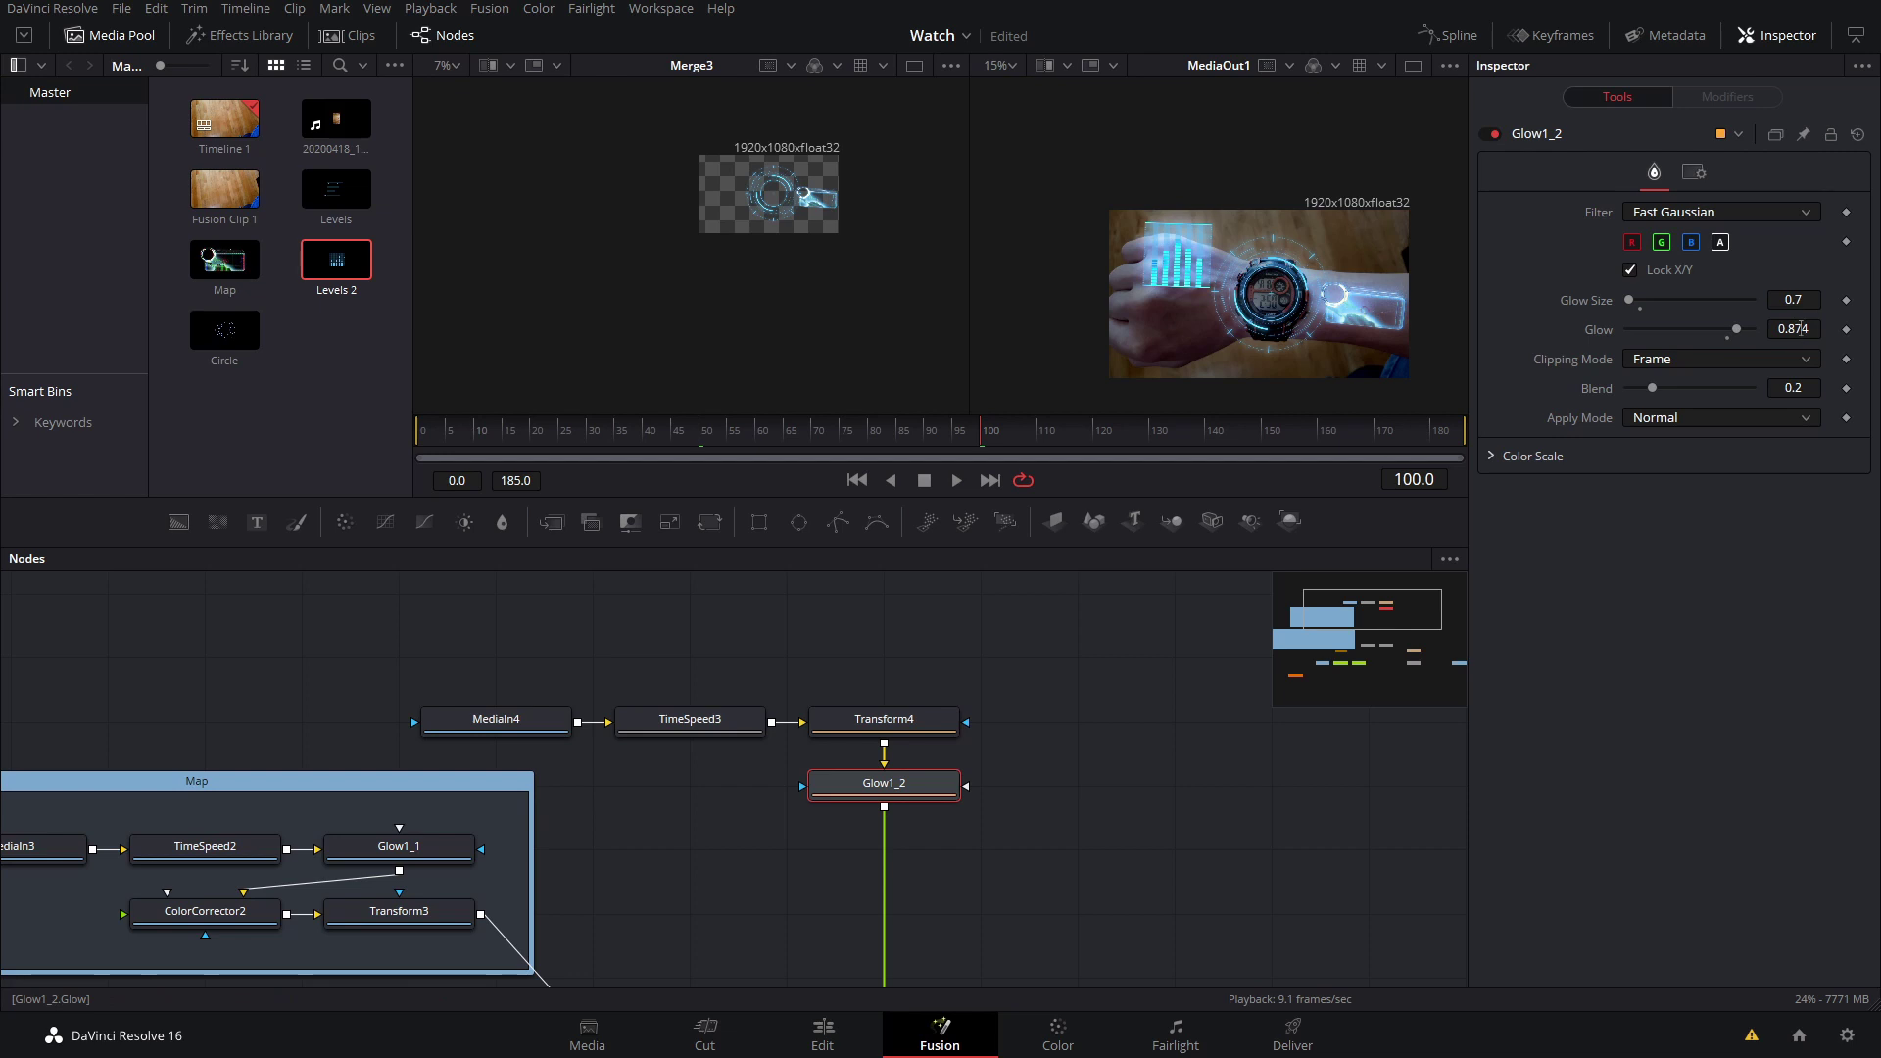
mouse_move(1799, 295)
mouse_down()
mouse_move(1848, 295)
mouse_move(1815, 295)
mouse_move(1794, 333)
mouse_up()
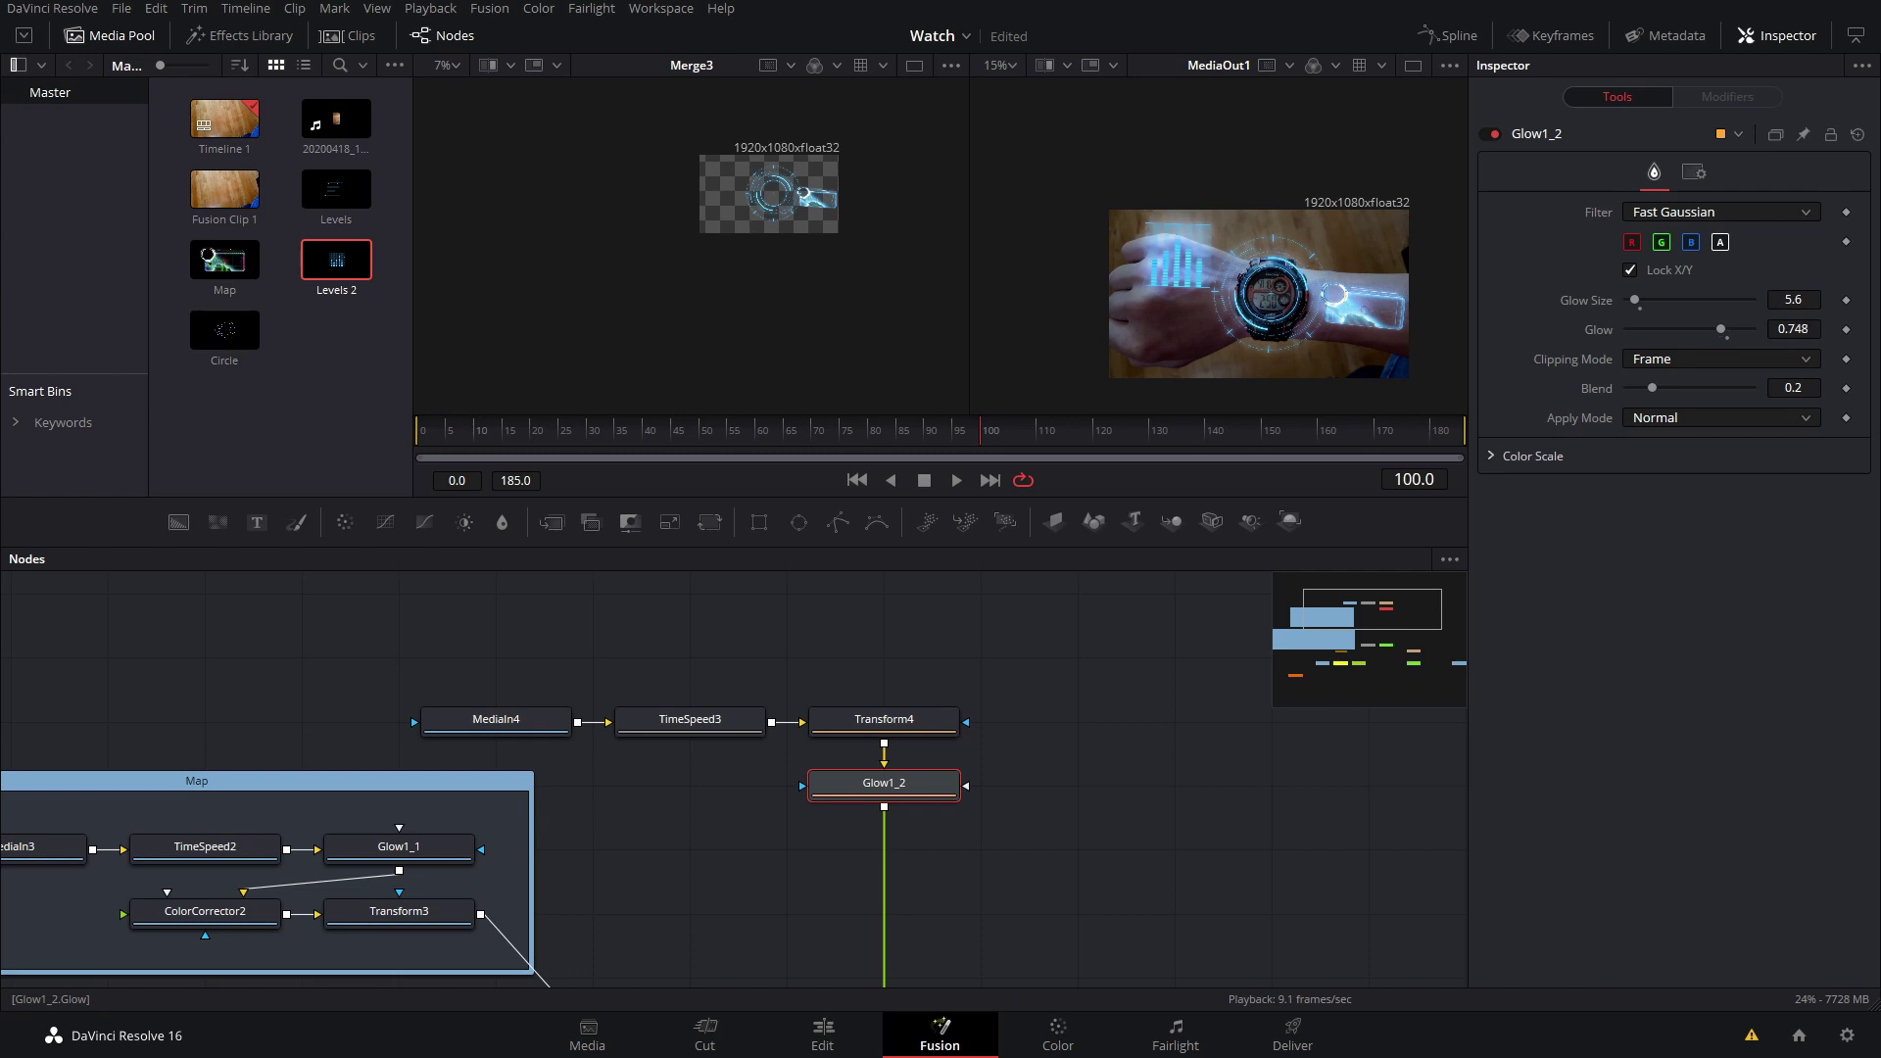
- Examine the glowing levels up close in the output preview and check how they feed the merge chain into PlanarTransform1
scroll(1179, 276, up, 2)
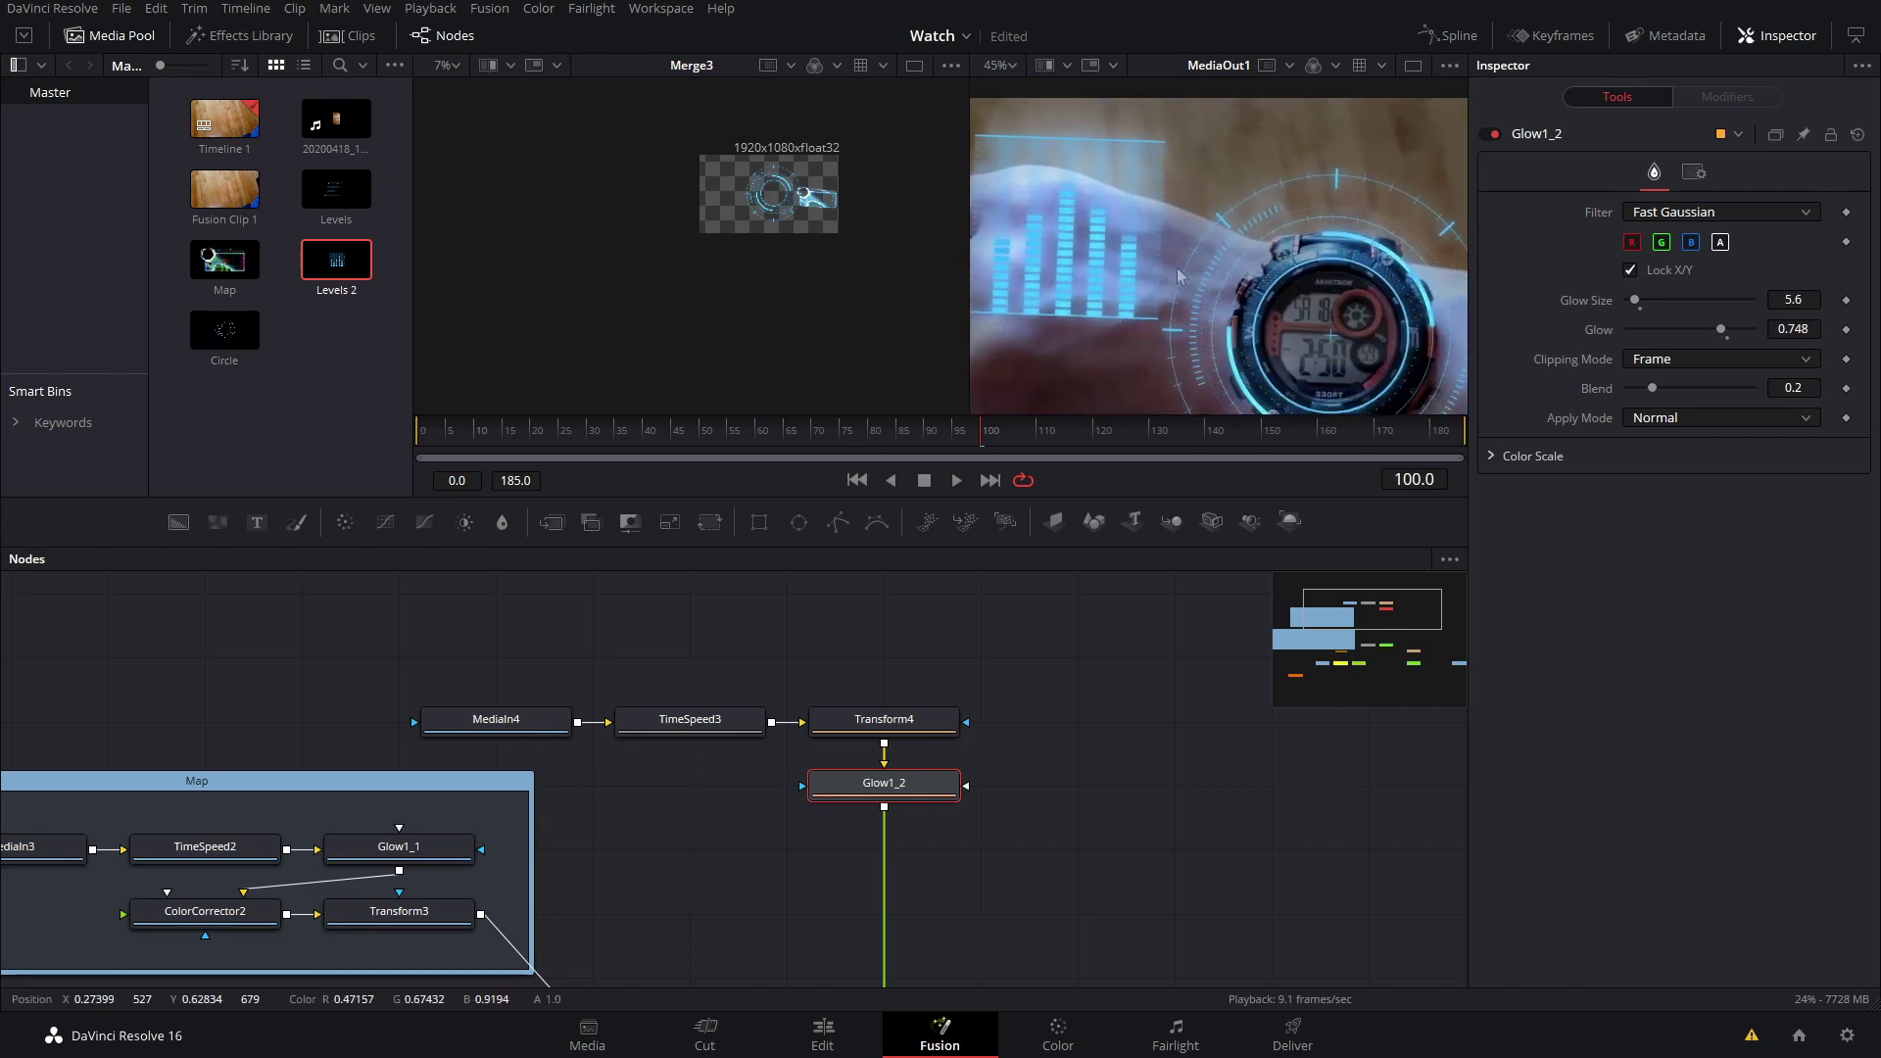
scroll(1180, 277, down, 3)
drag(1077, 780, 1084, 683)
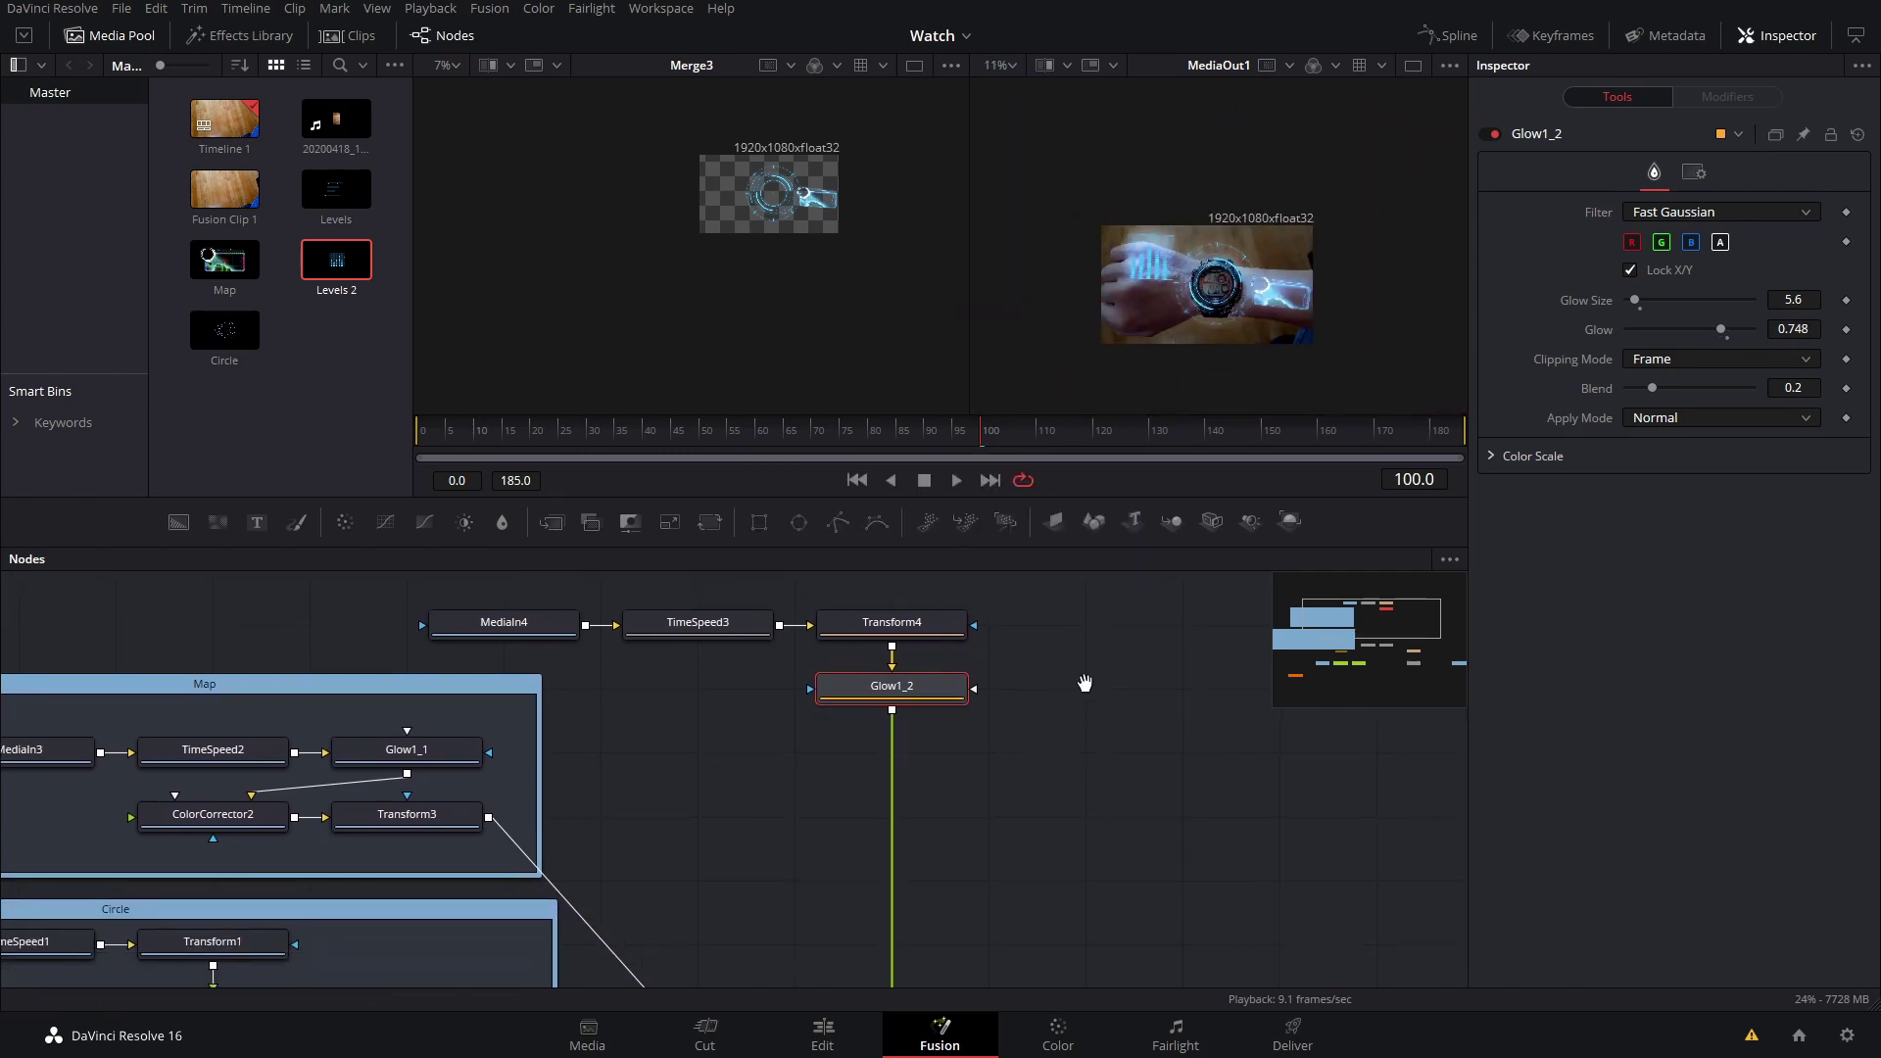
drag(933, 725, 993, 621)
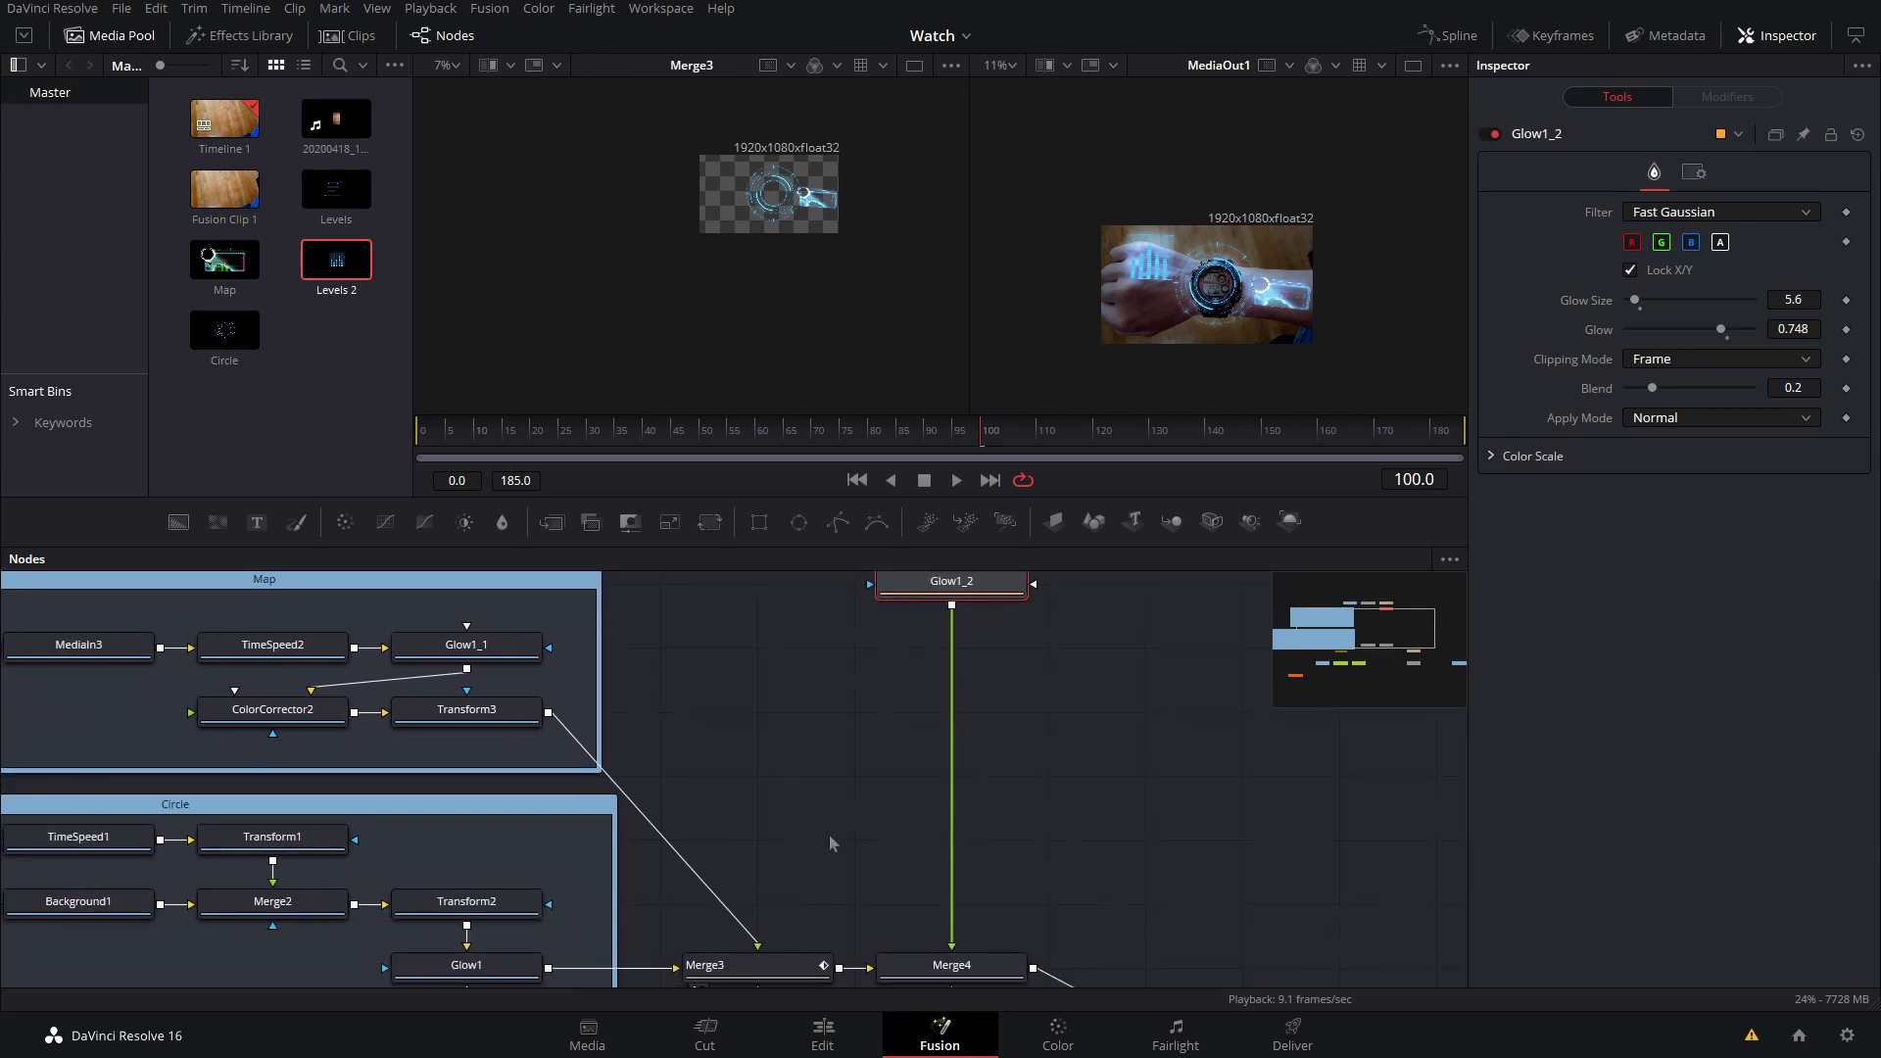
drag(831, 843, 921, 708)
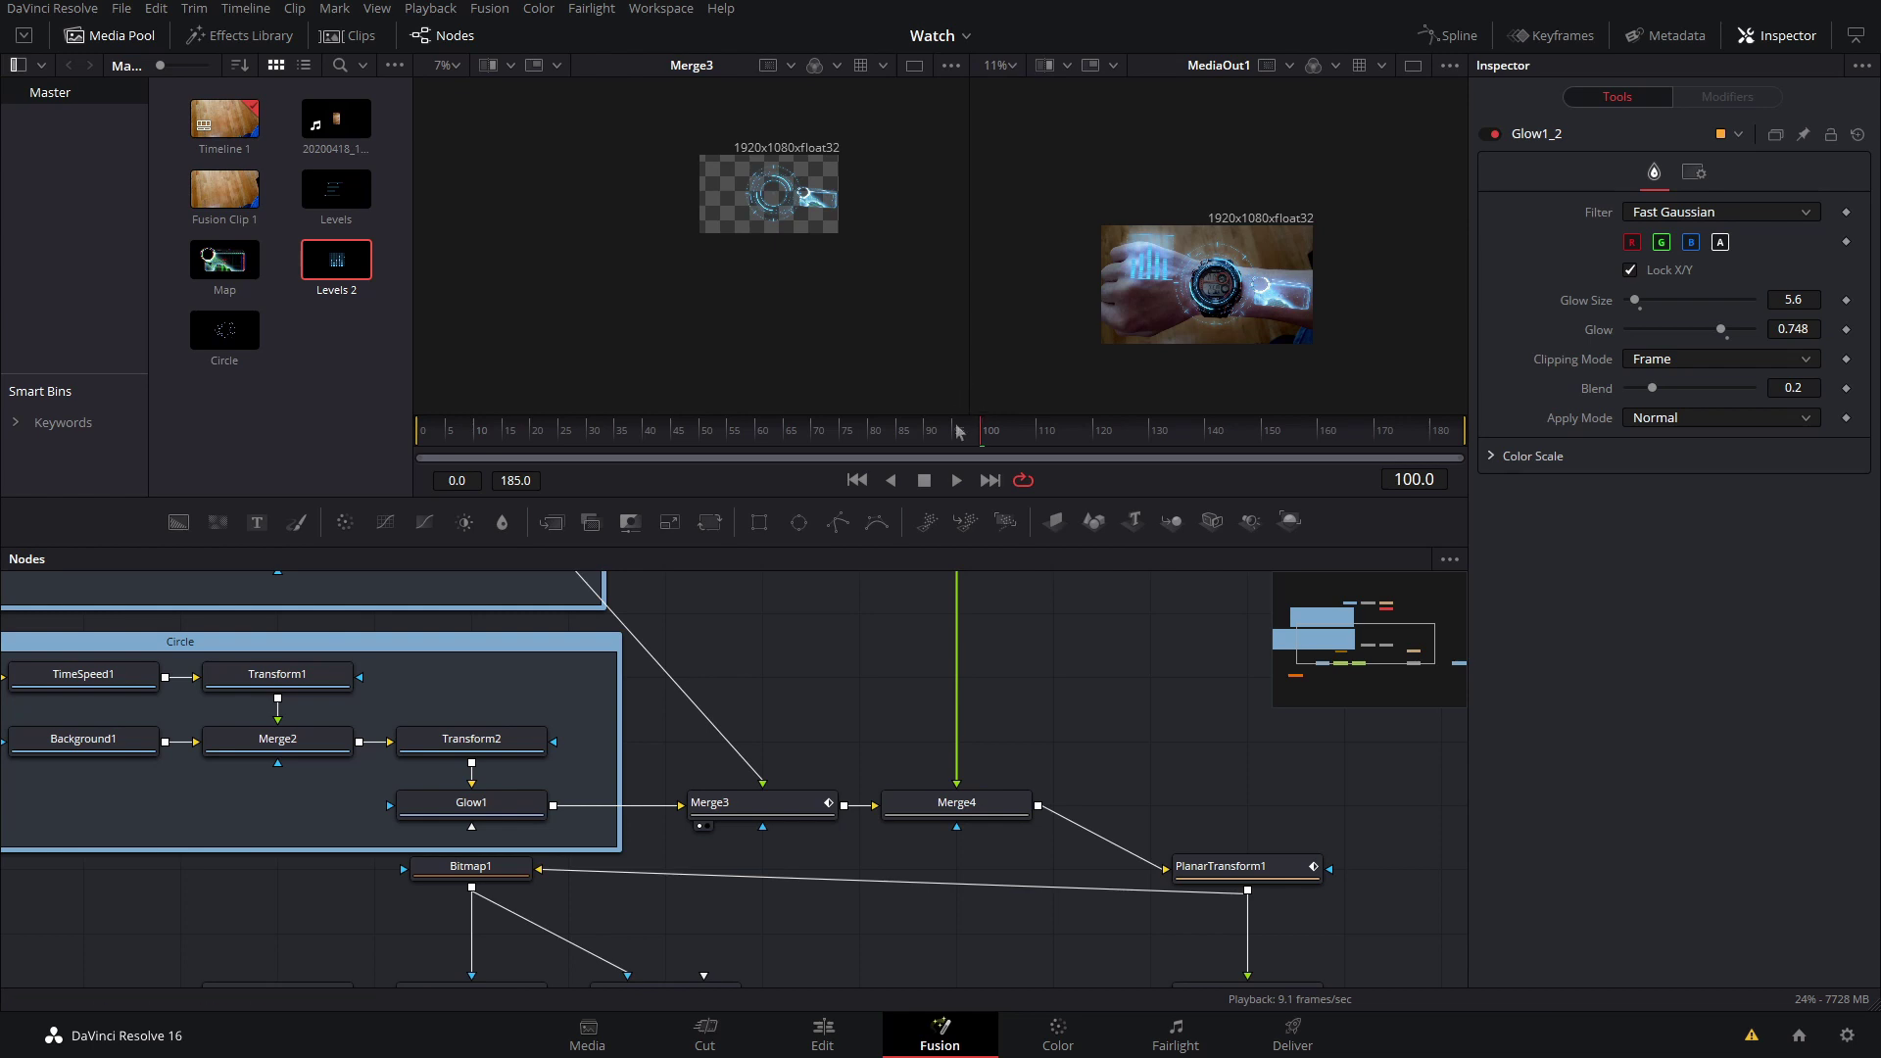
scroll(1176, 240, up, 5)
drag(1300, 178, 1311, 163)
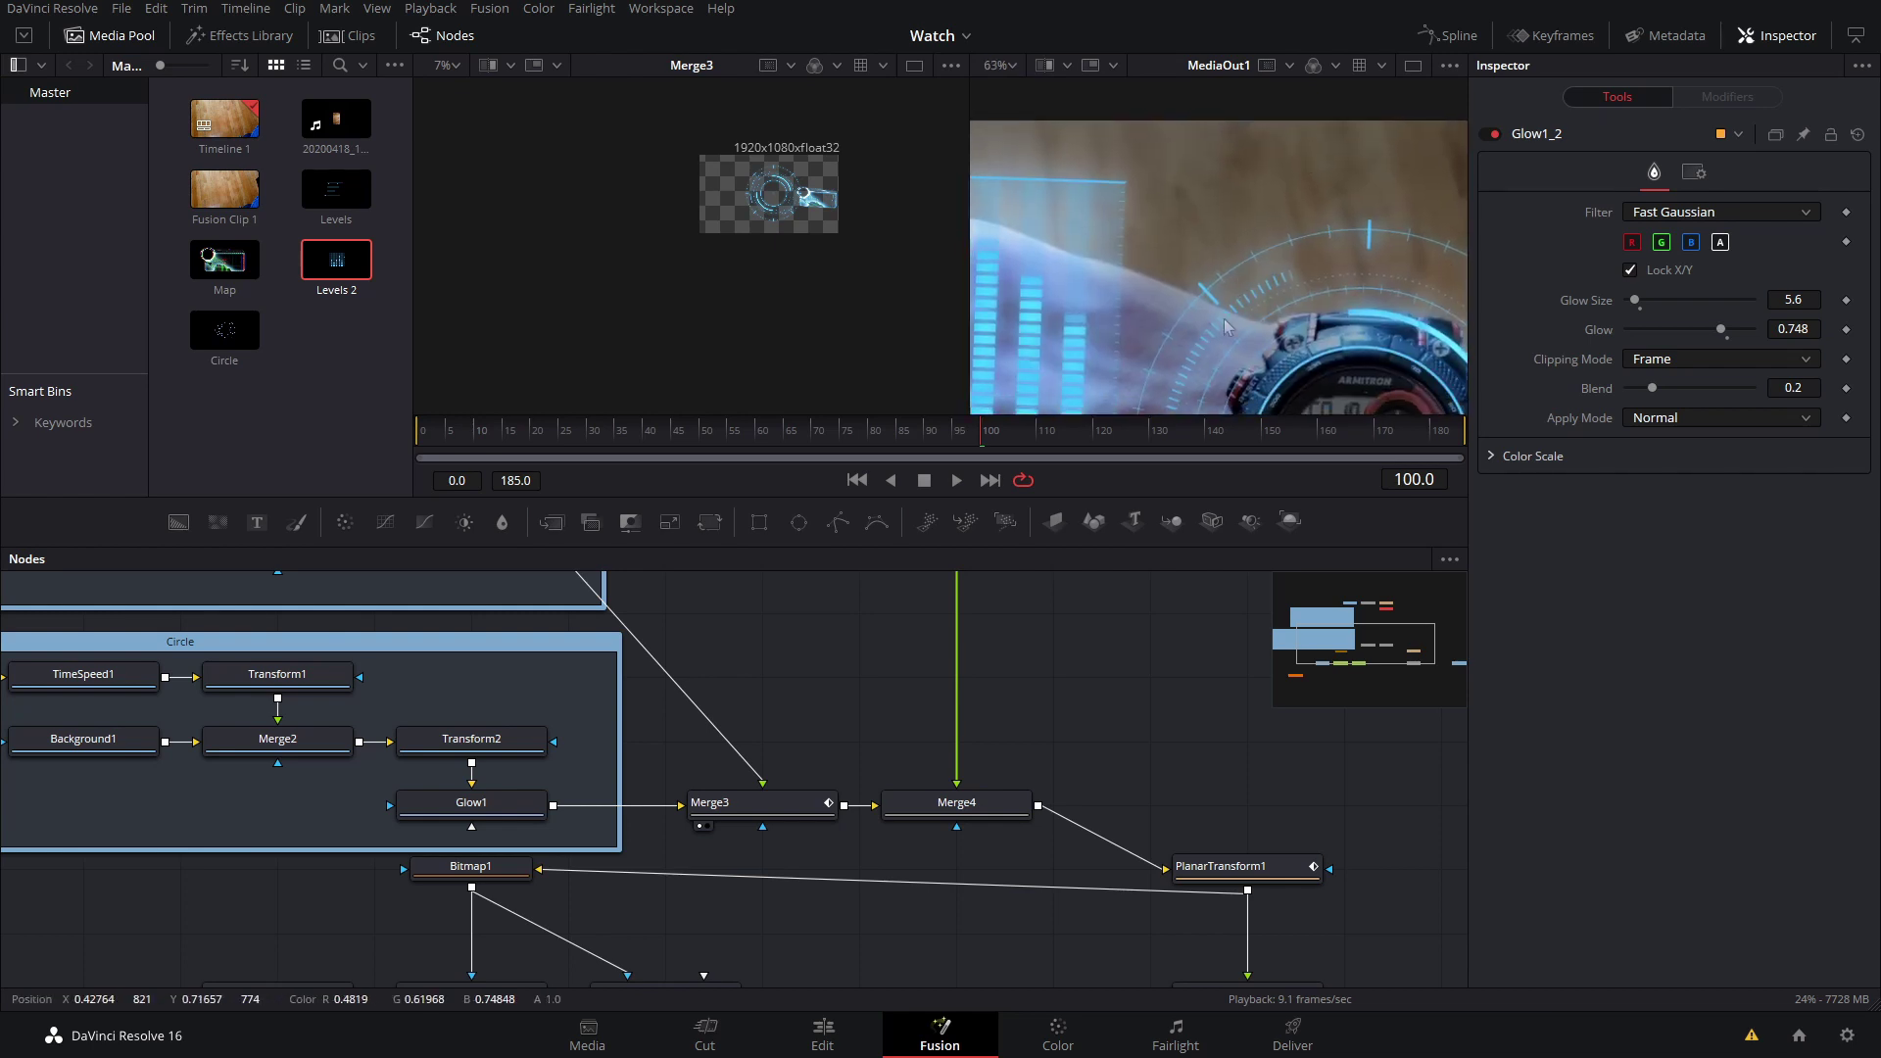
drag(1019, 343, 1274, 260)
scroll(1318, 252, down, 4)
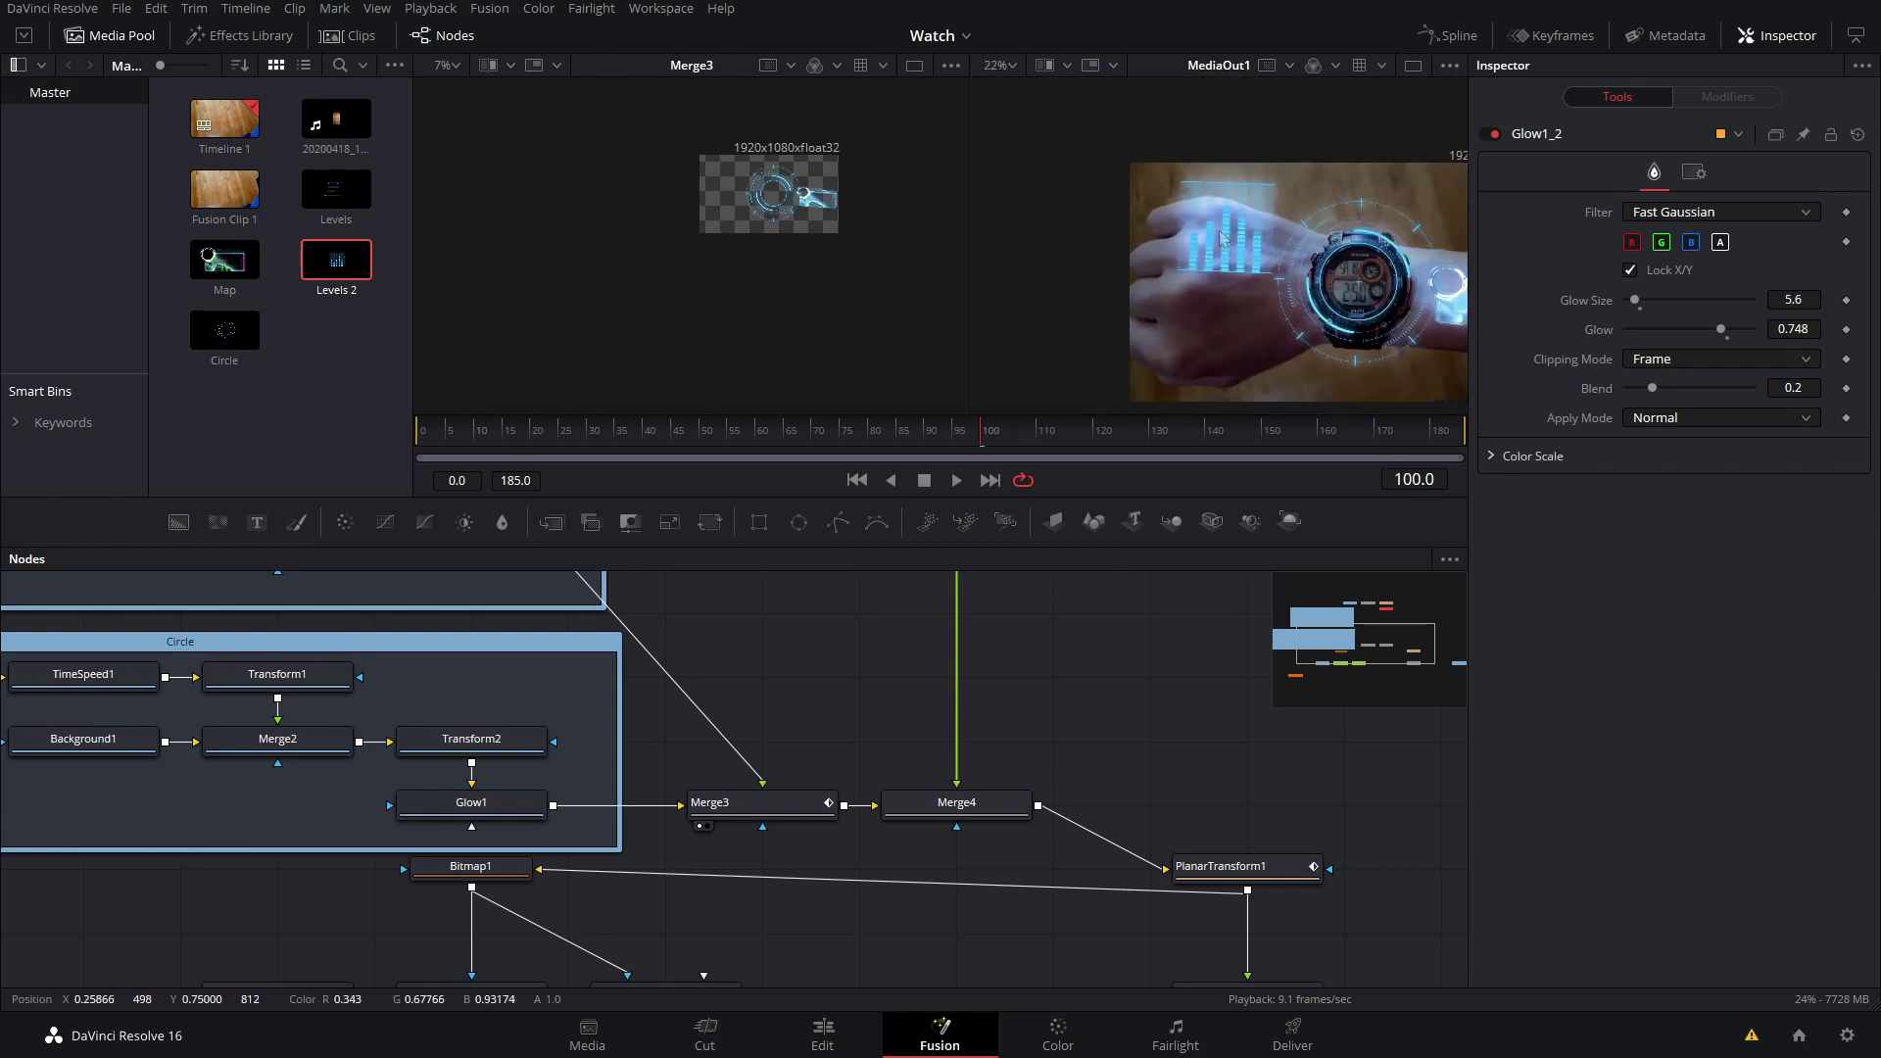
- Move the MediaIn4, TimeSpeed3, Transform4 and Glow1_2 nodes above the Map group and enclose them in an underlay named Levels1
drag(1105, 588, 1010, 926)
drag(1011, 824, 535, 609)
drag(882, 746, 495, 619)
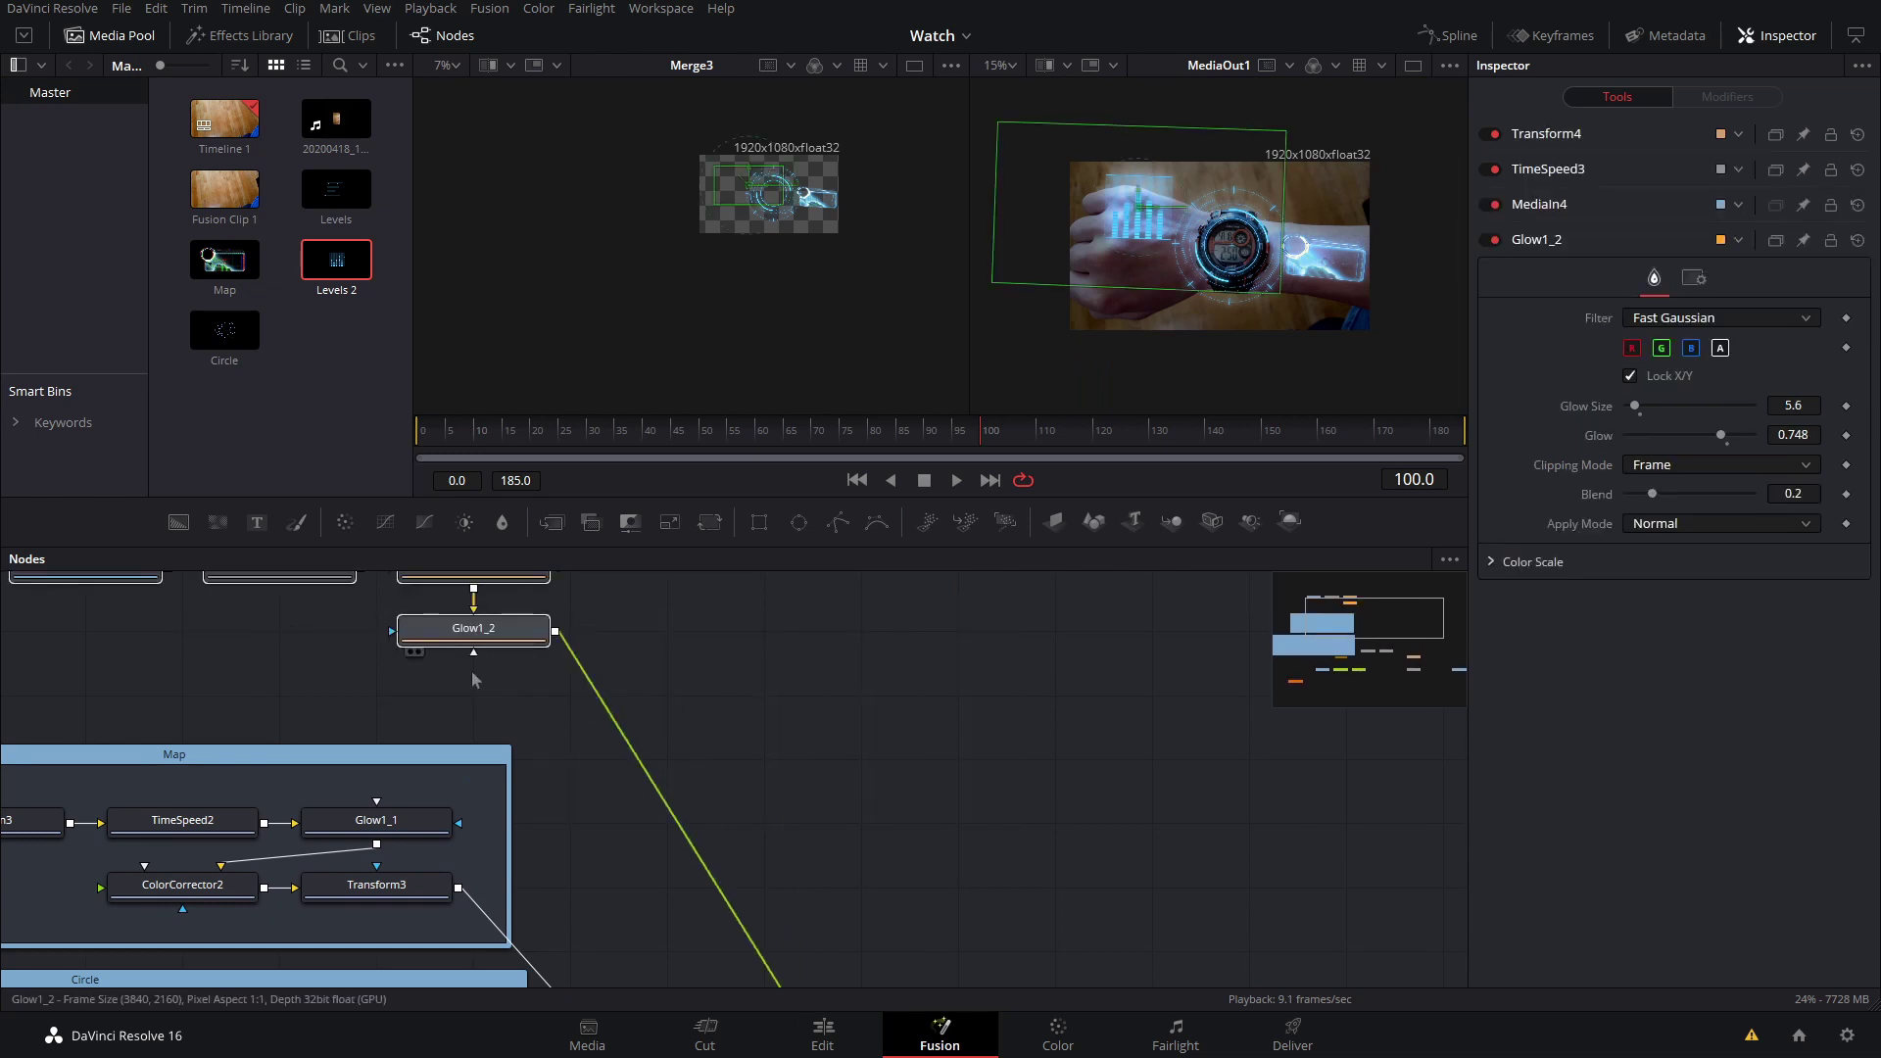
click(661, 661)
drag(812, 633, 999, 831)
key(shift+space)
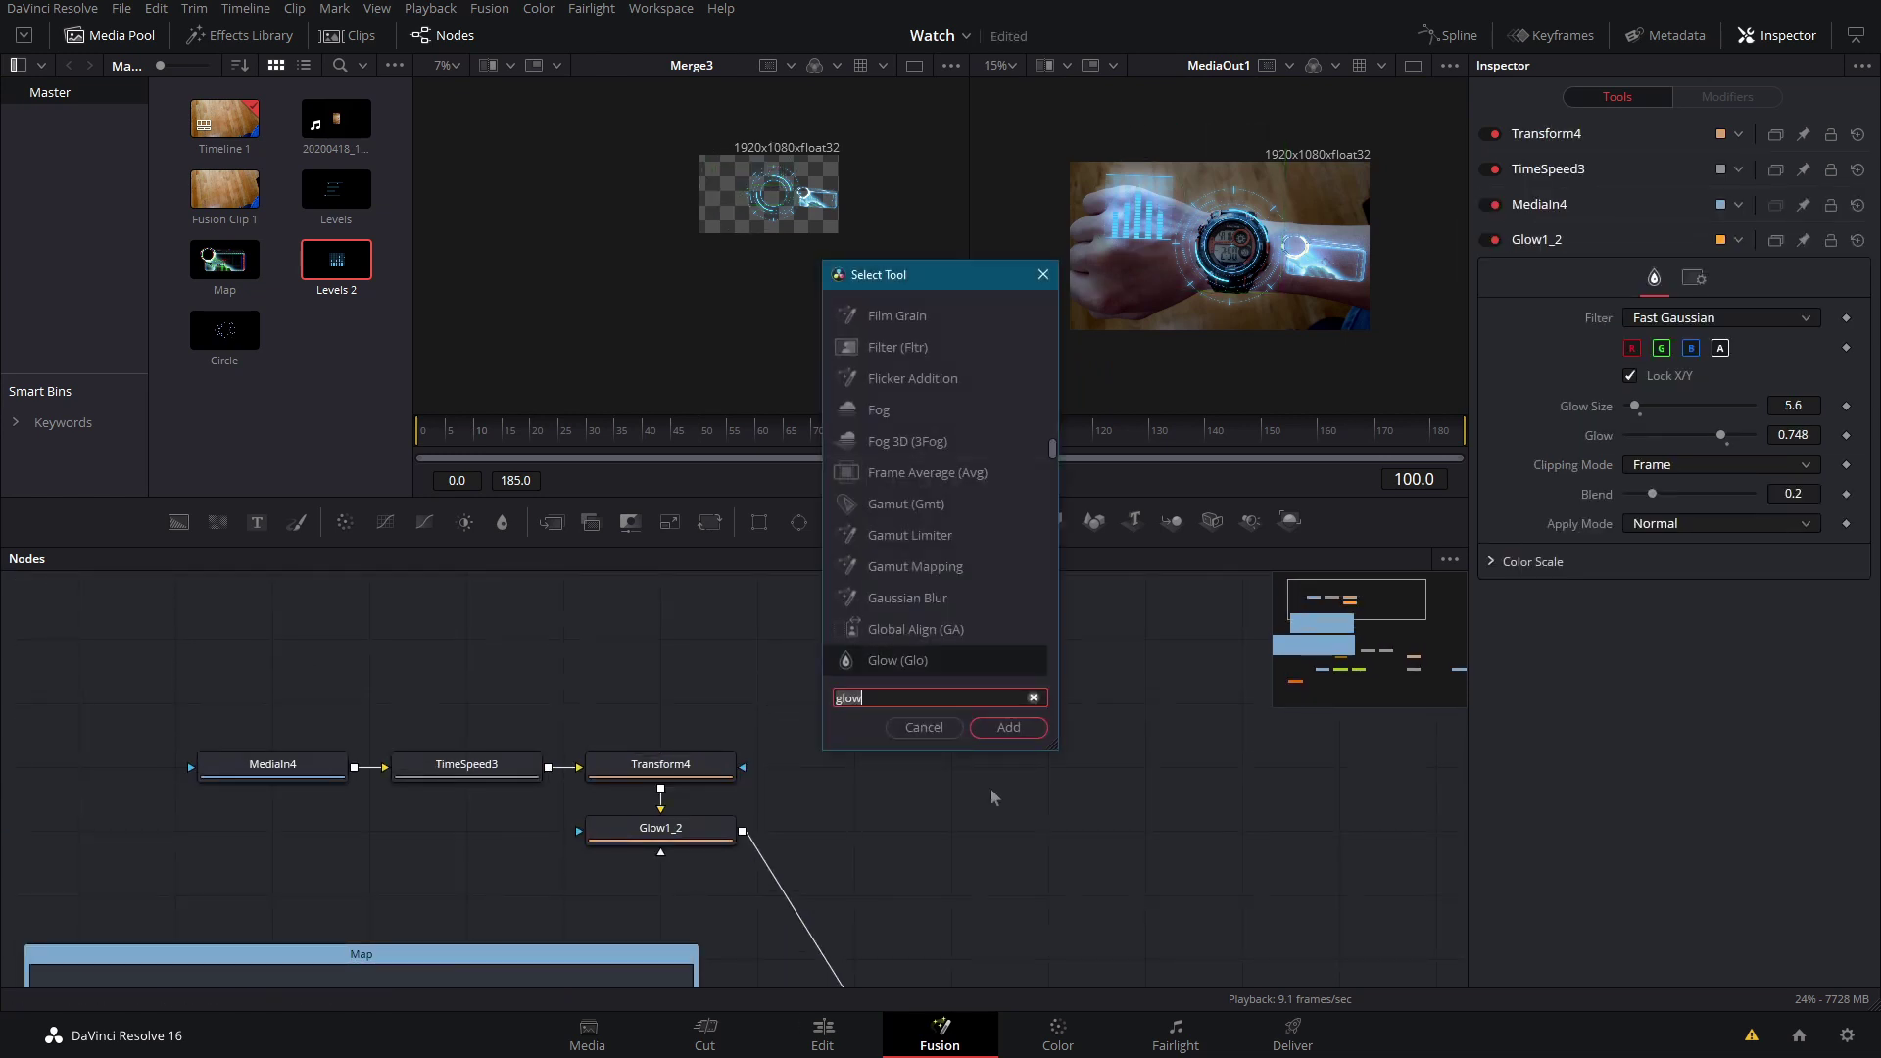
drag(530, 358, 680, 332)
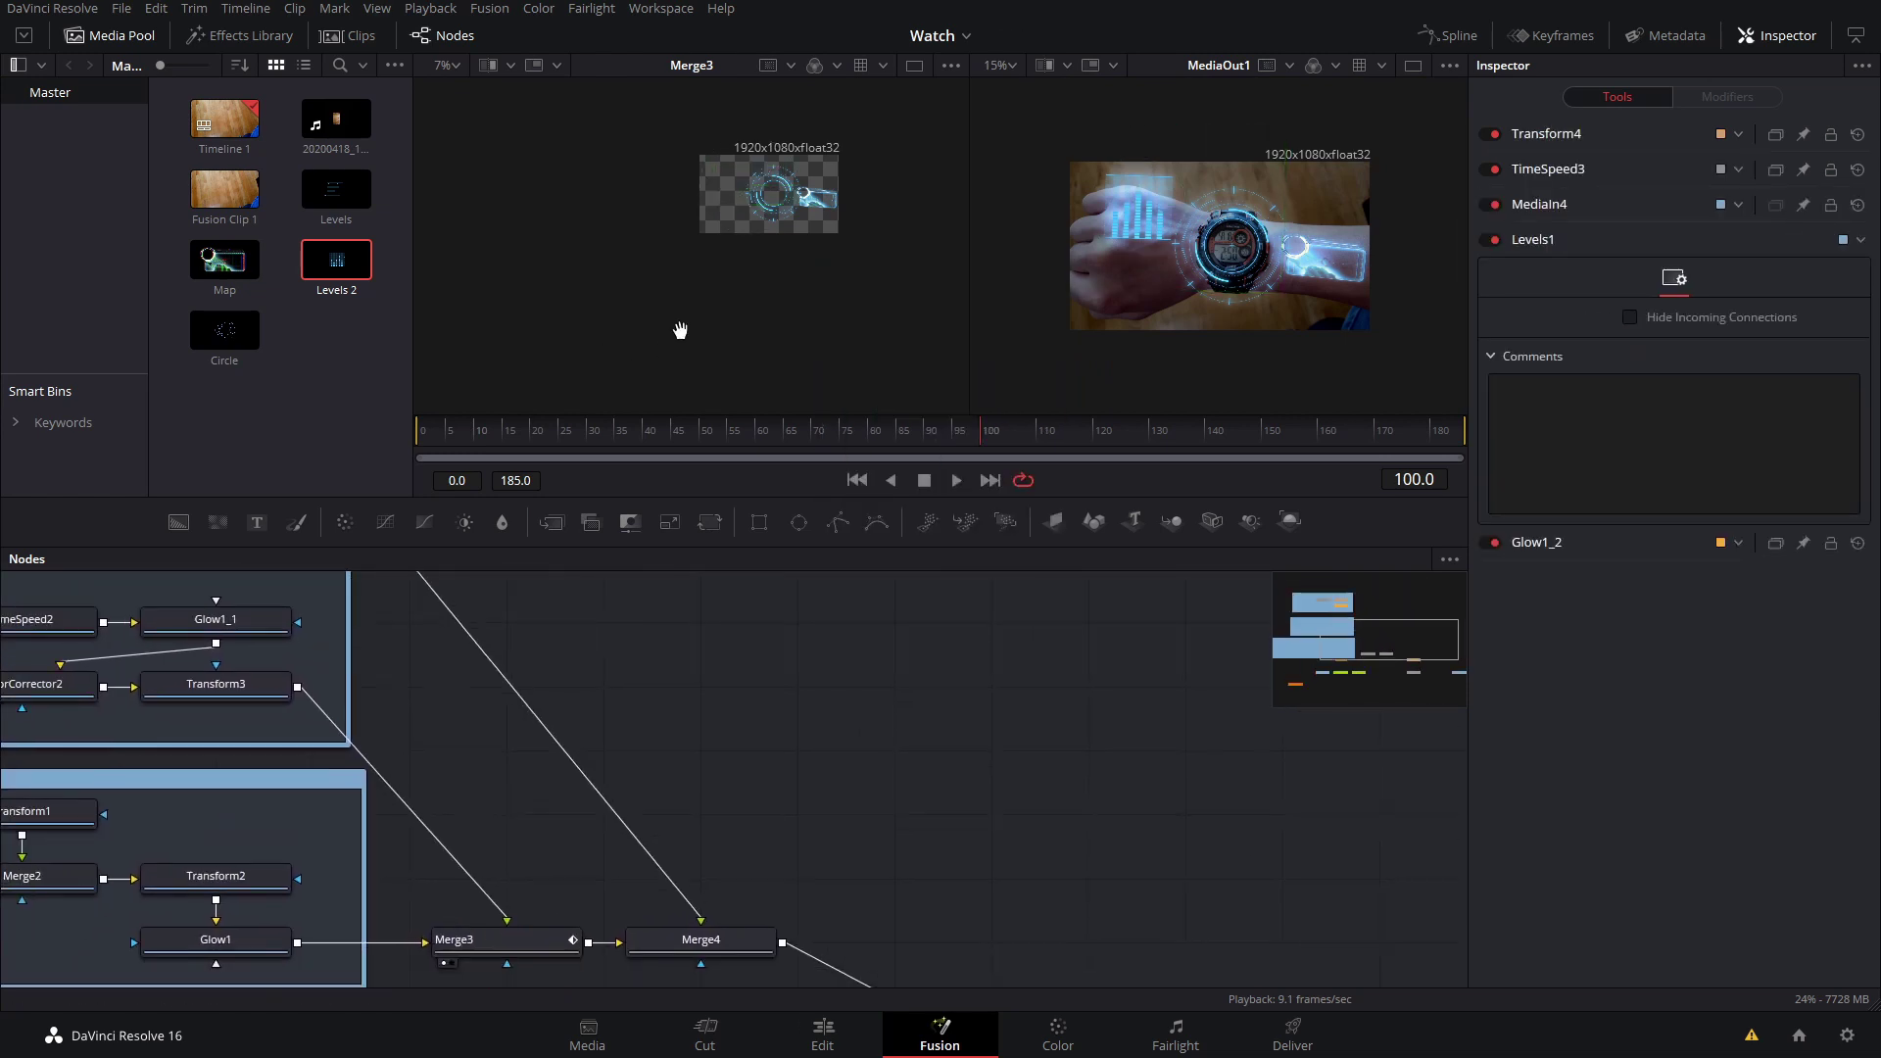
- Add the Levels clip to the node graph with a Transform node after it and merge its output over Merge4's result
drag(873, 805, 704, 793)
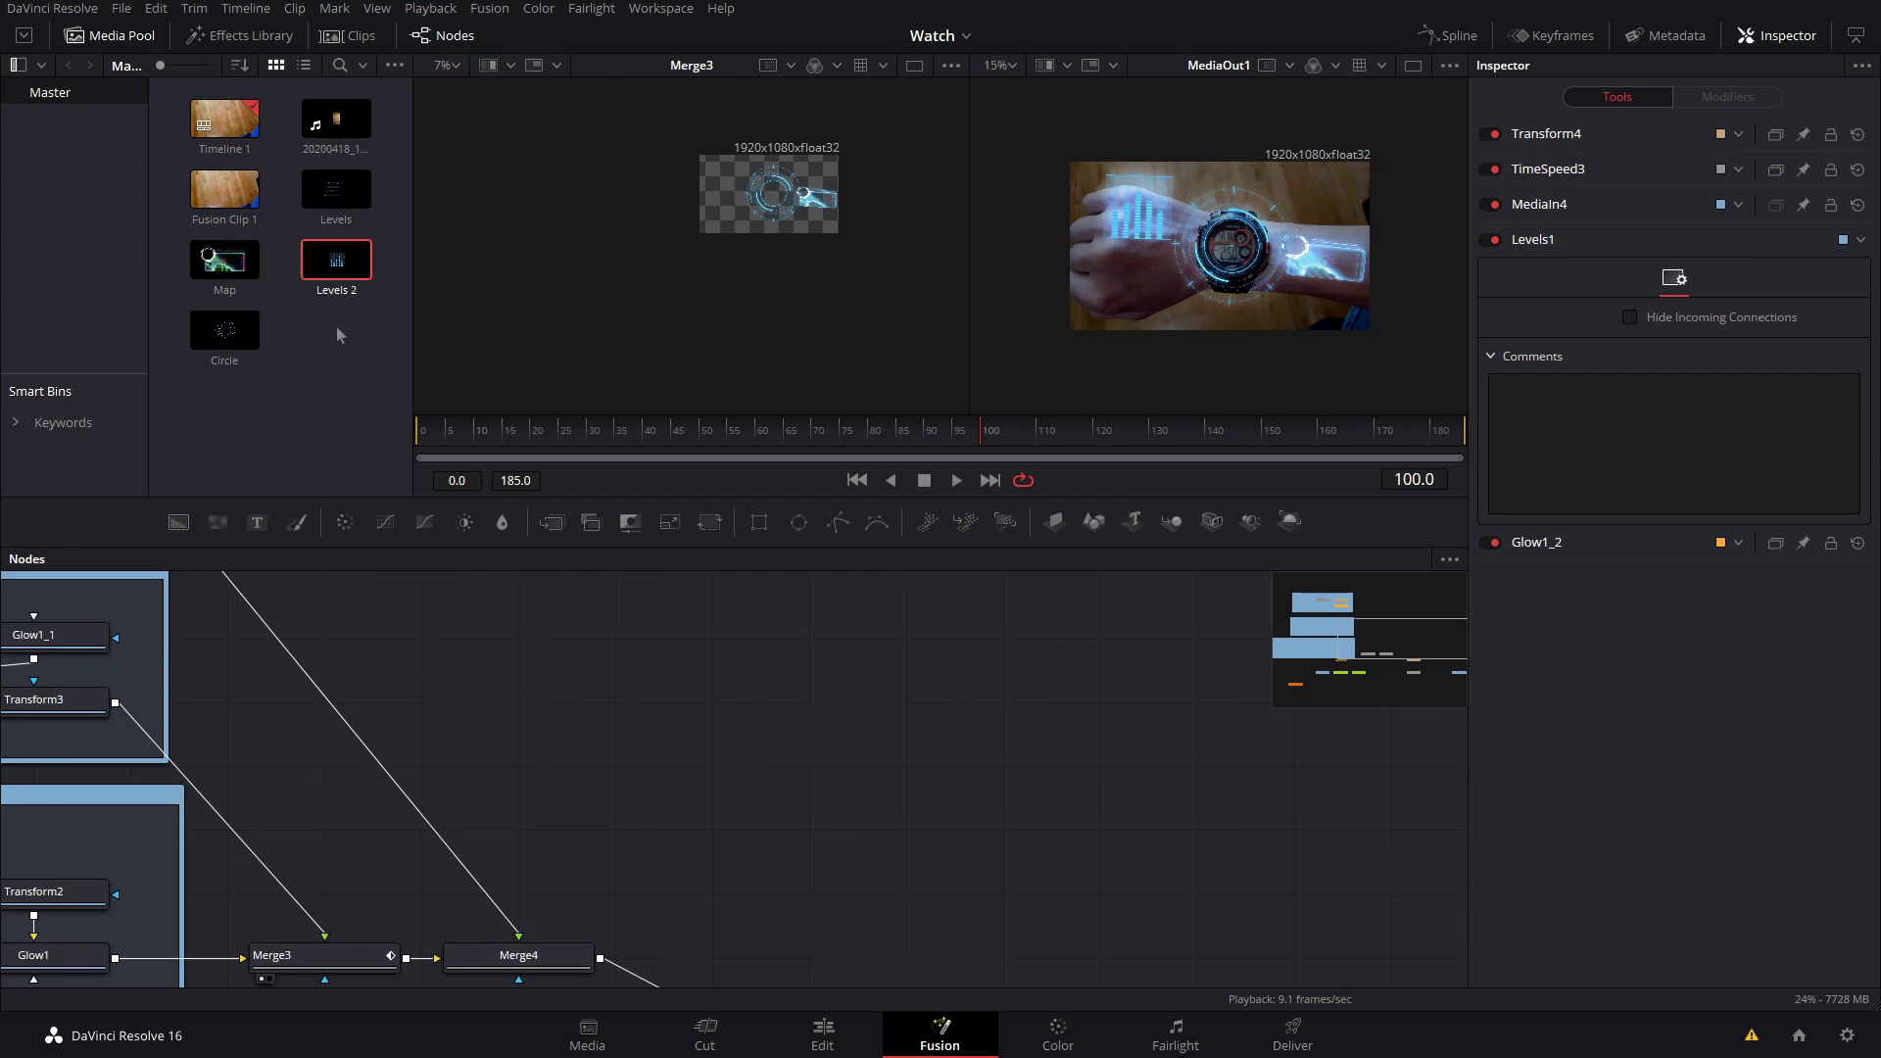
drag(333, 194, 658, 703)
key(shift+space)
text(transform)
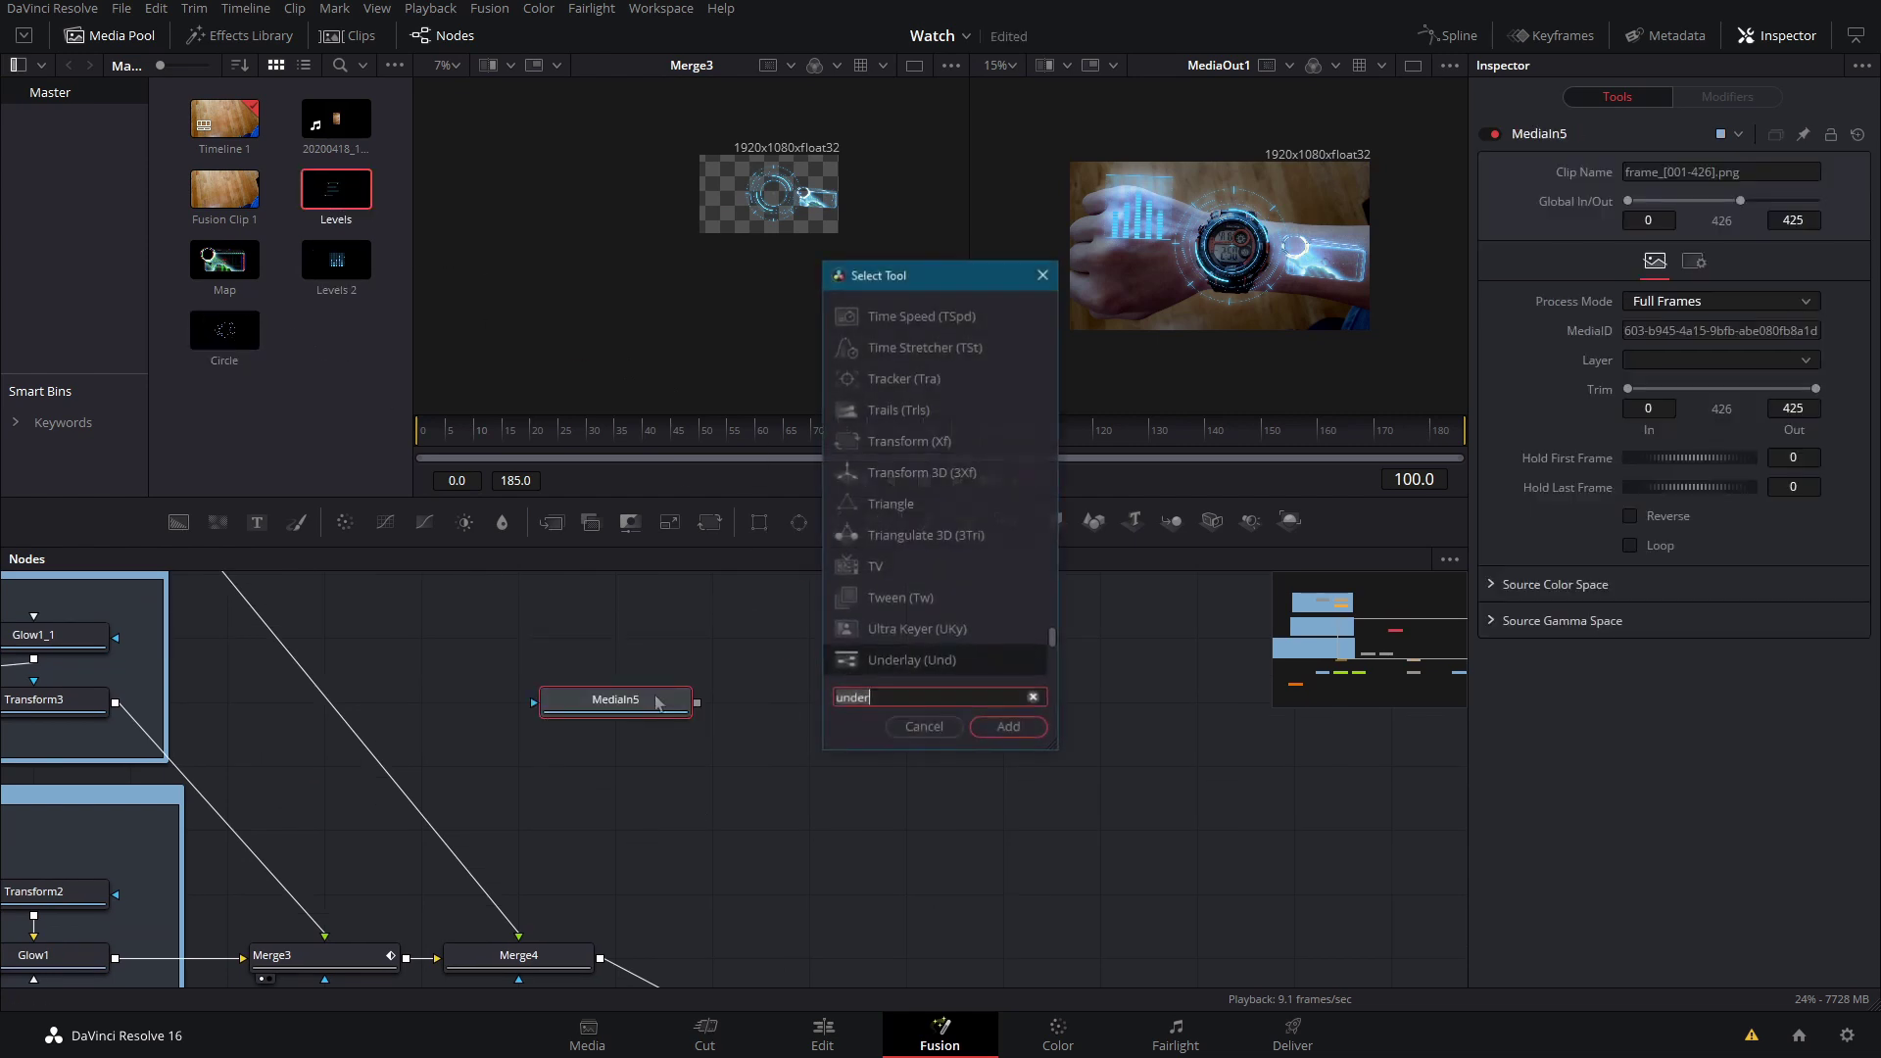
key(Return)
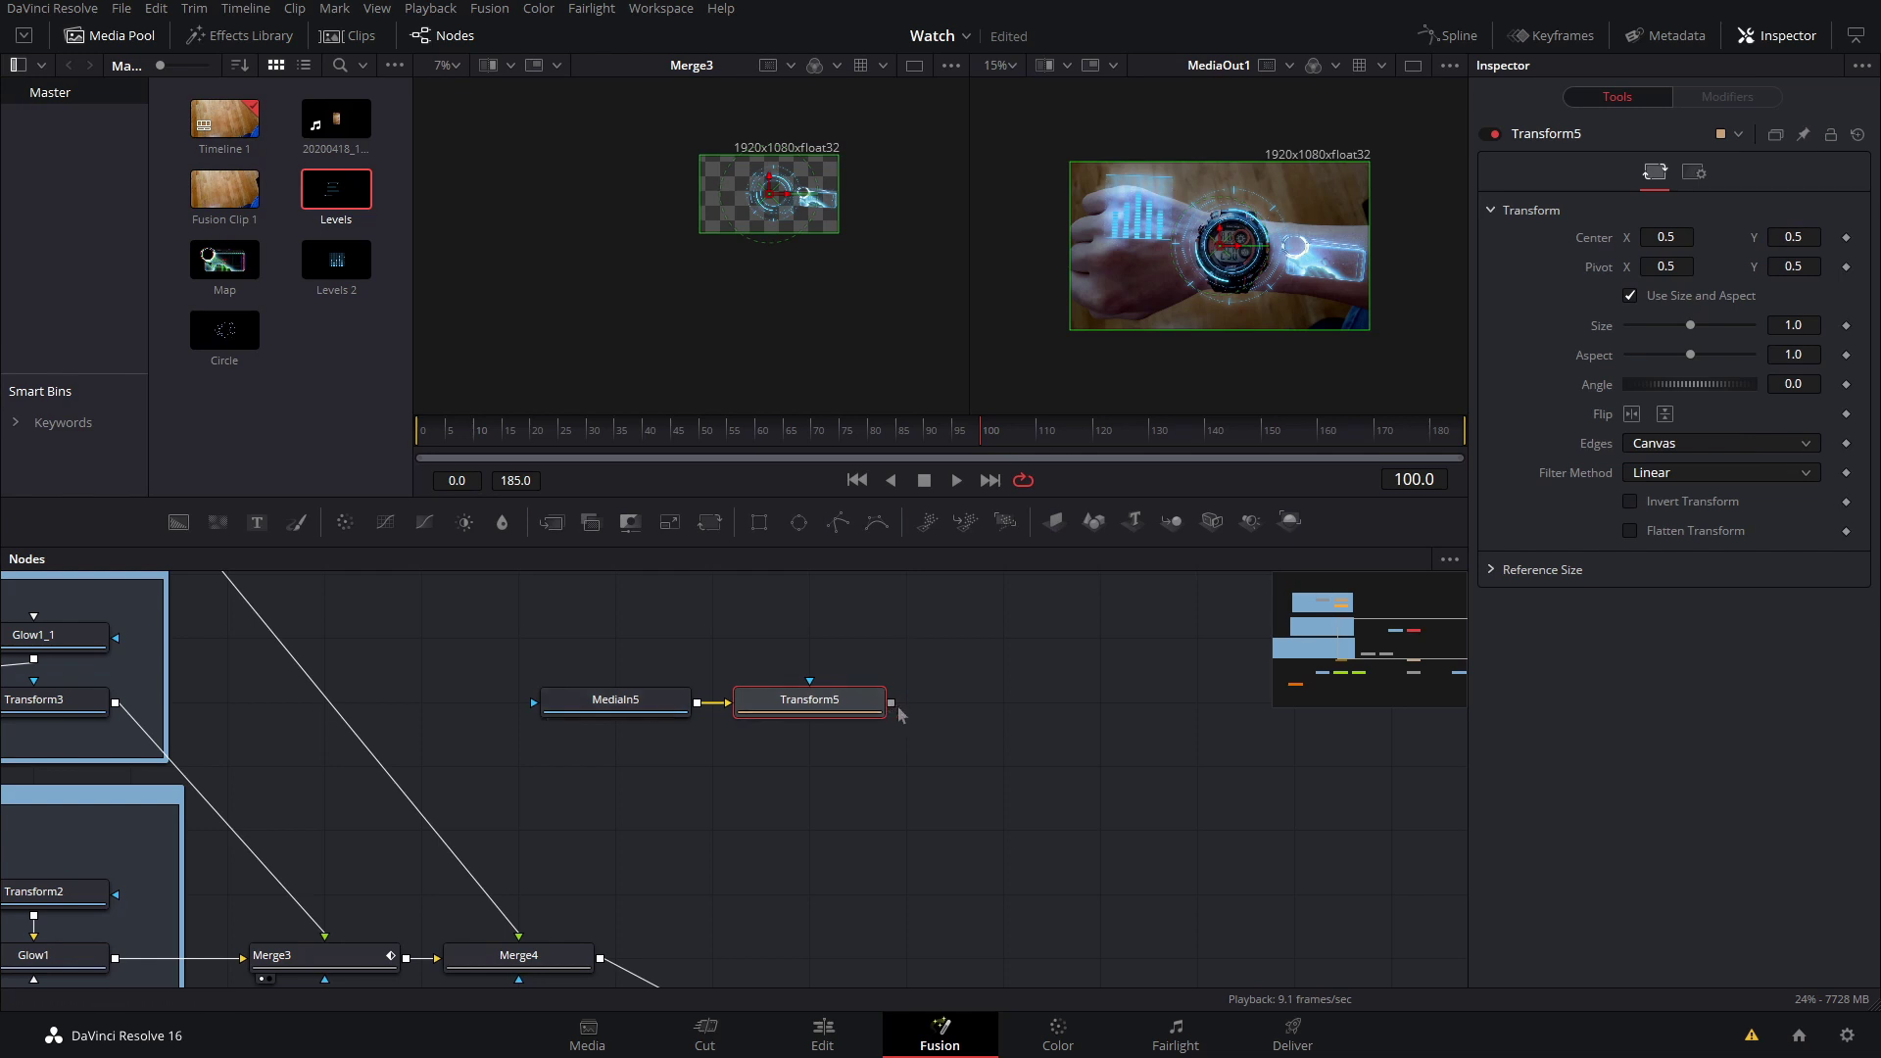
drag(891, 703, 600, 958)
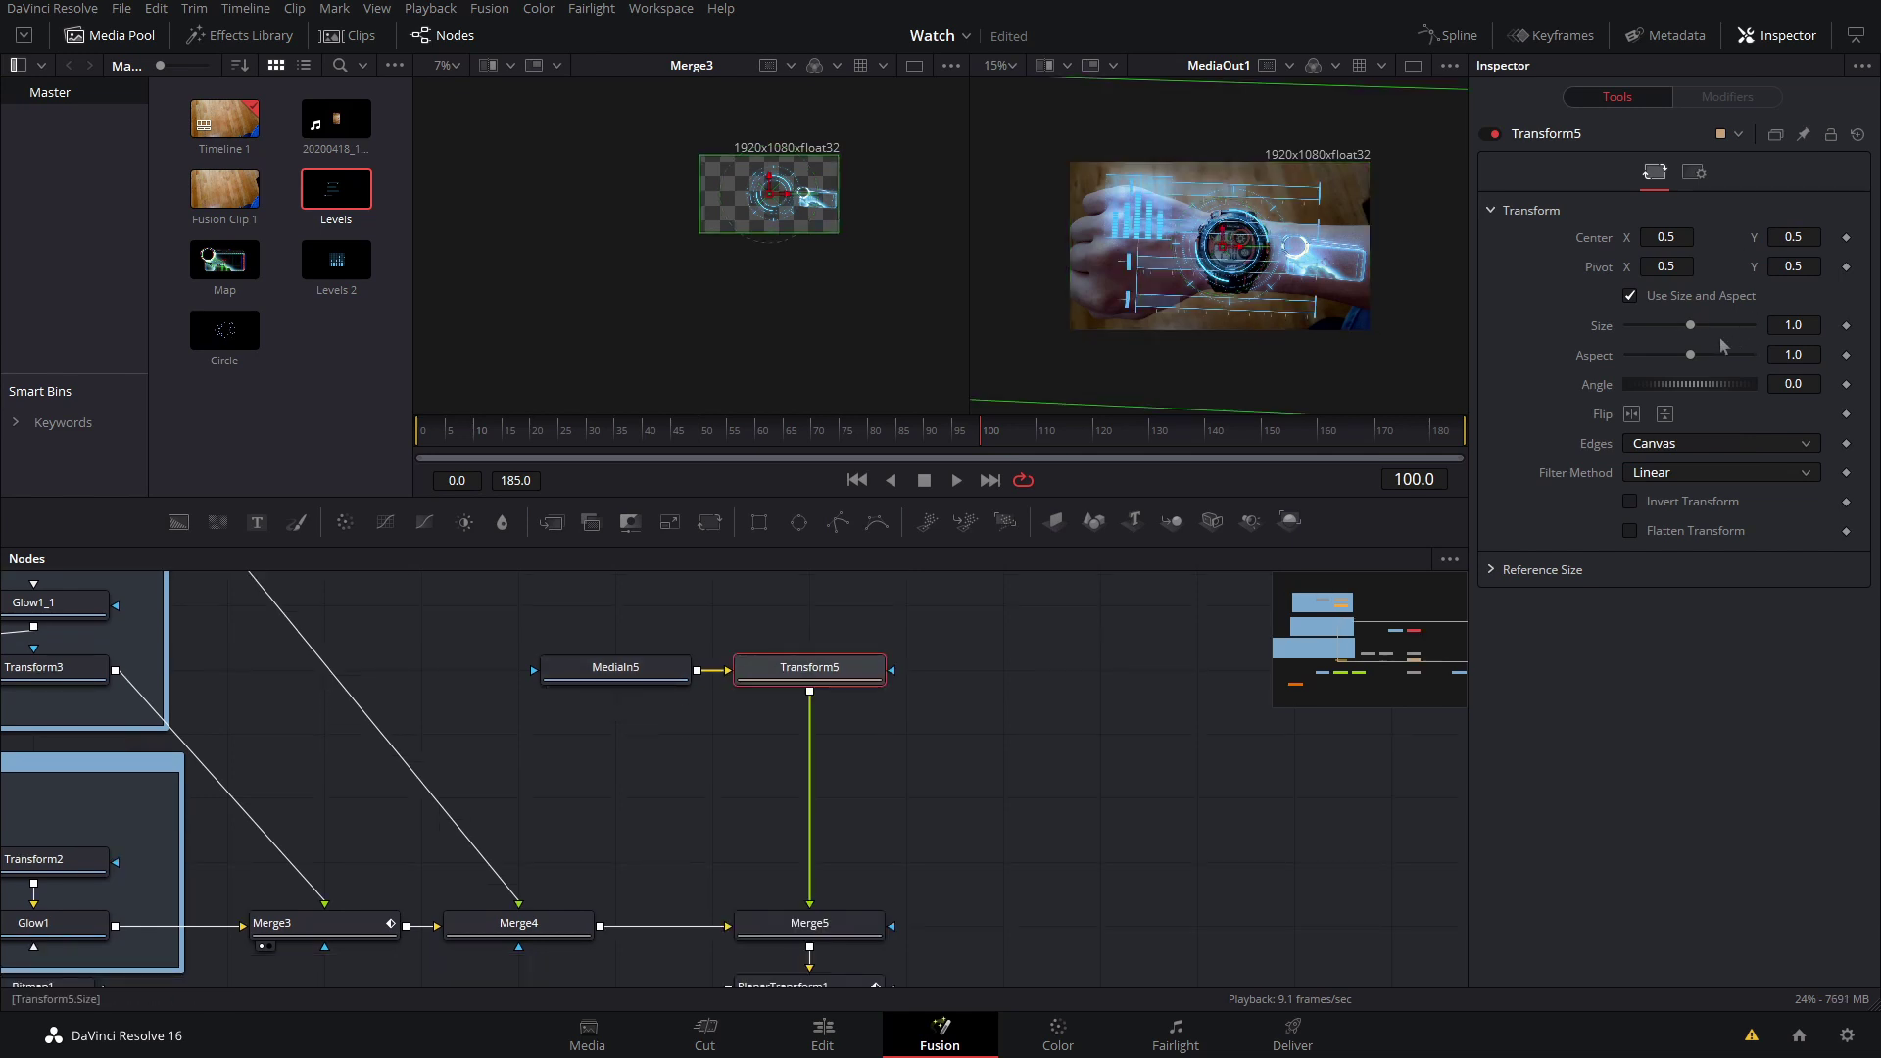
- Place the Levels bars below the first levels with Transform5 at Size 0.362, Angle 0.1 and Center about X 0.353, Y 0.433
drag(1692, 326, 1649, 344)
drag(1223, 245, 1141, 275)
scroll(1140, 276, up, 3)
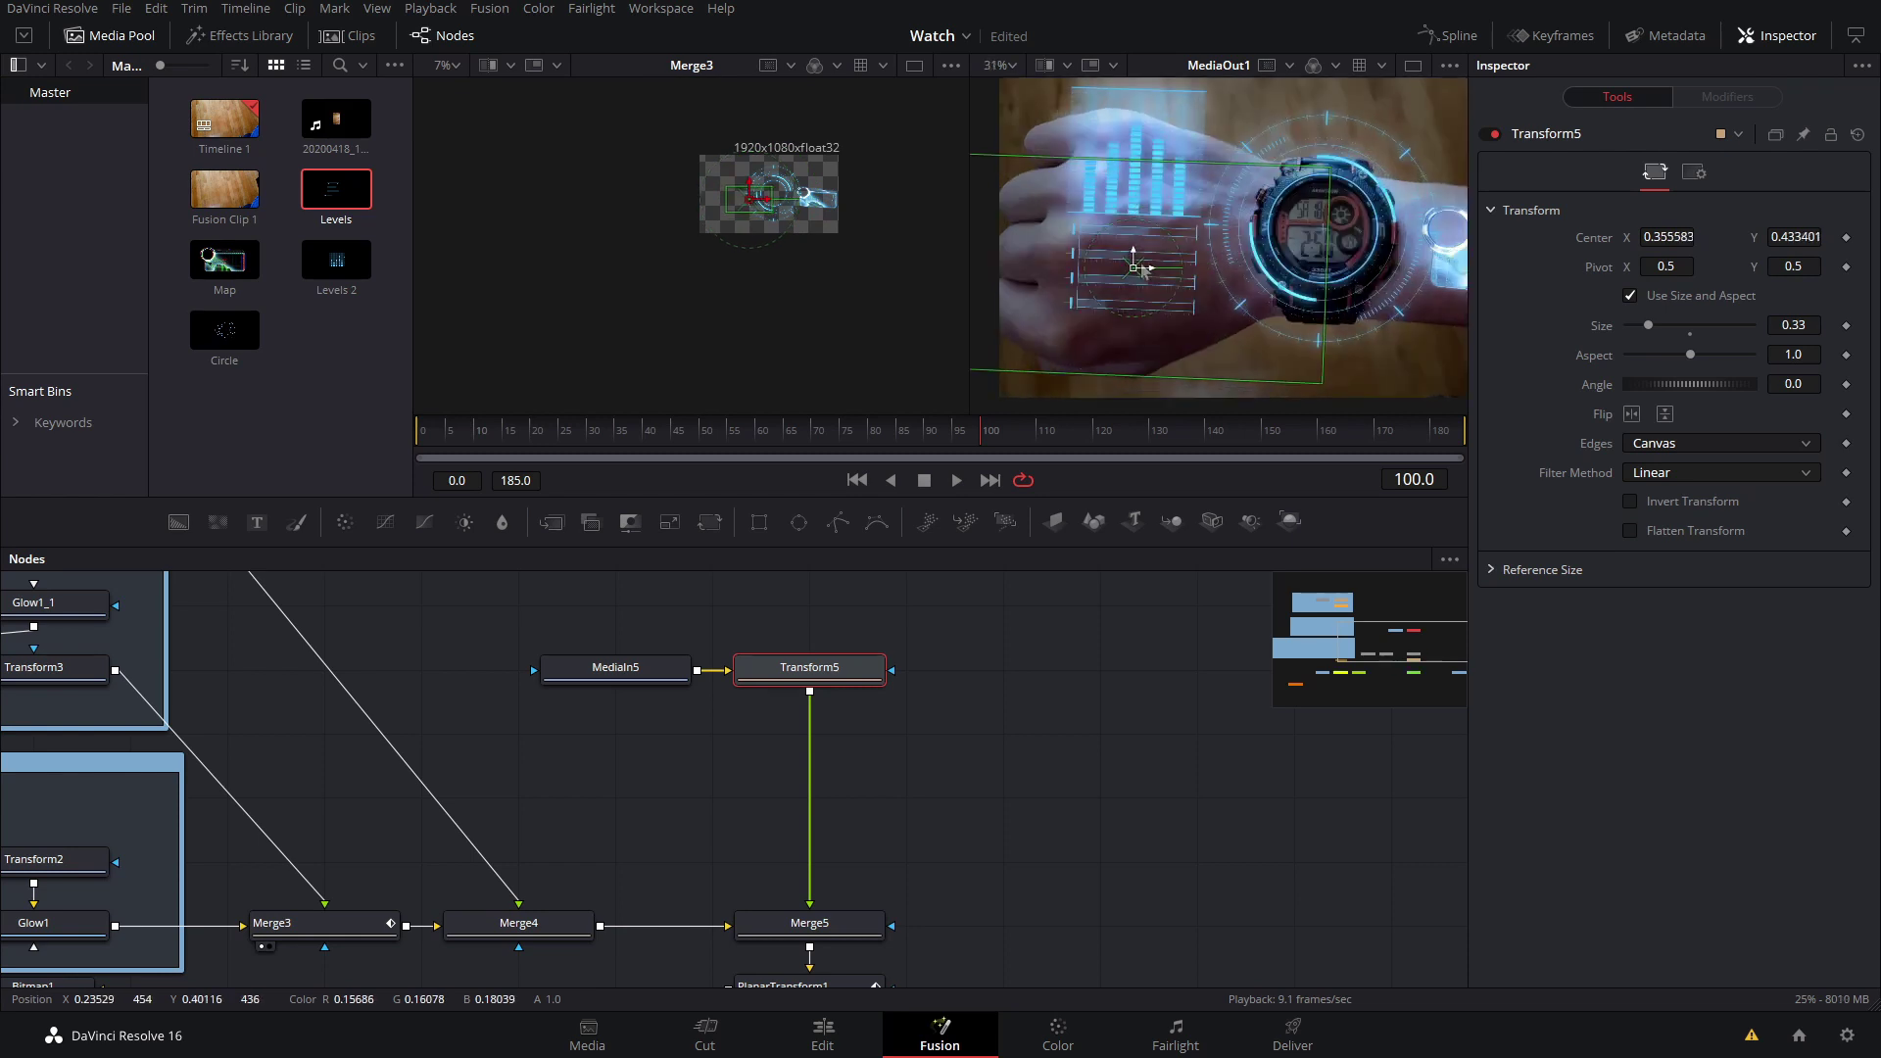
drag(1790, 382, 1779, 383)
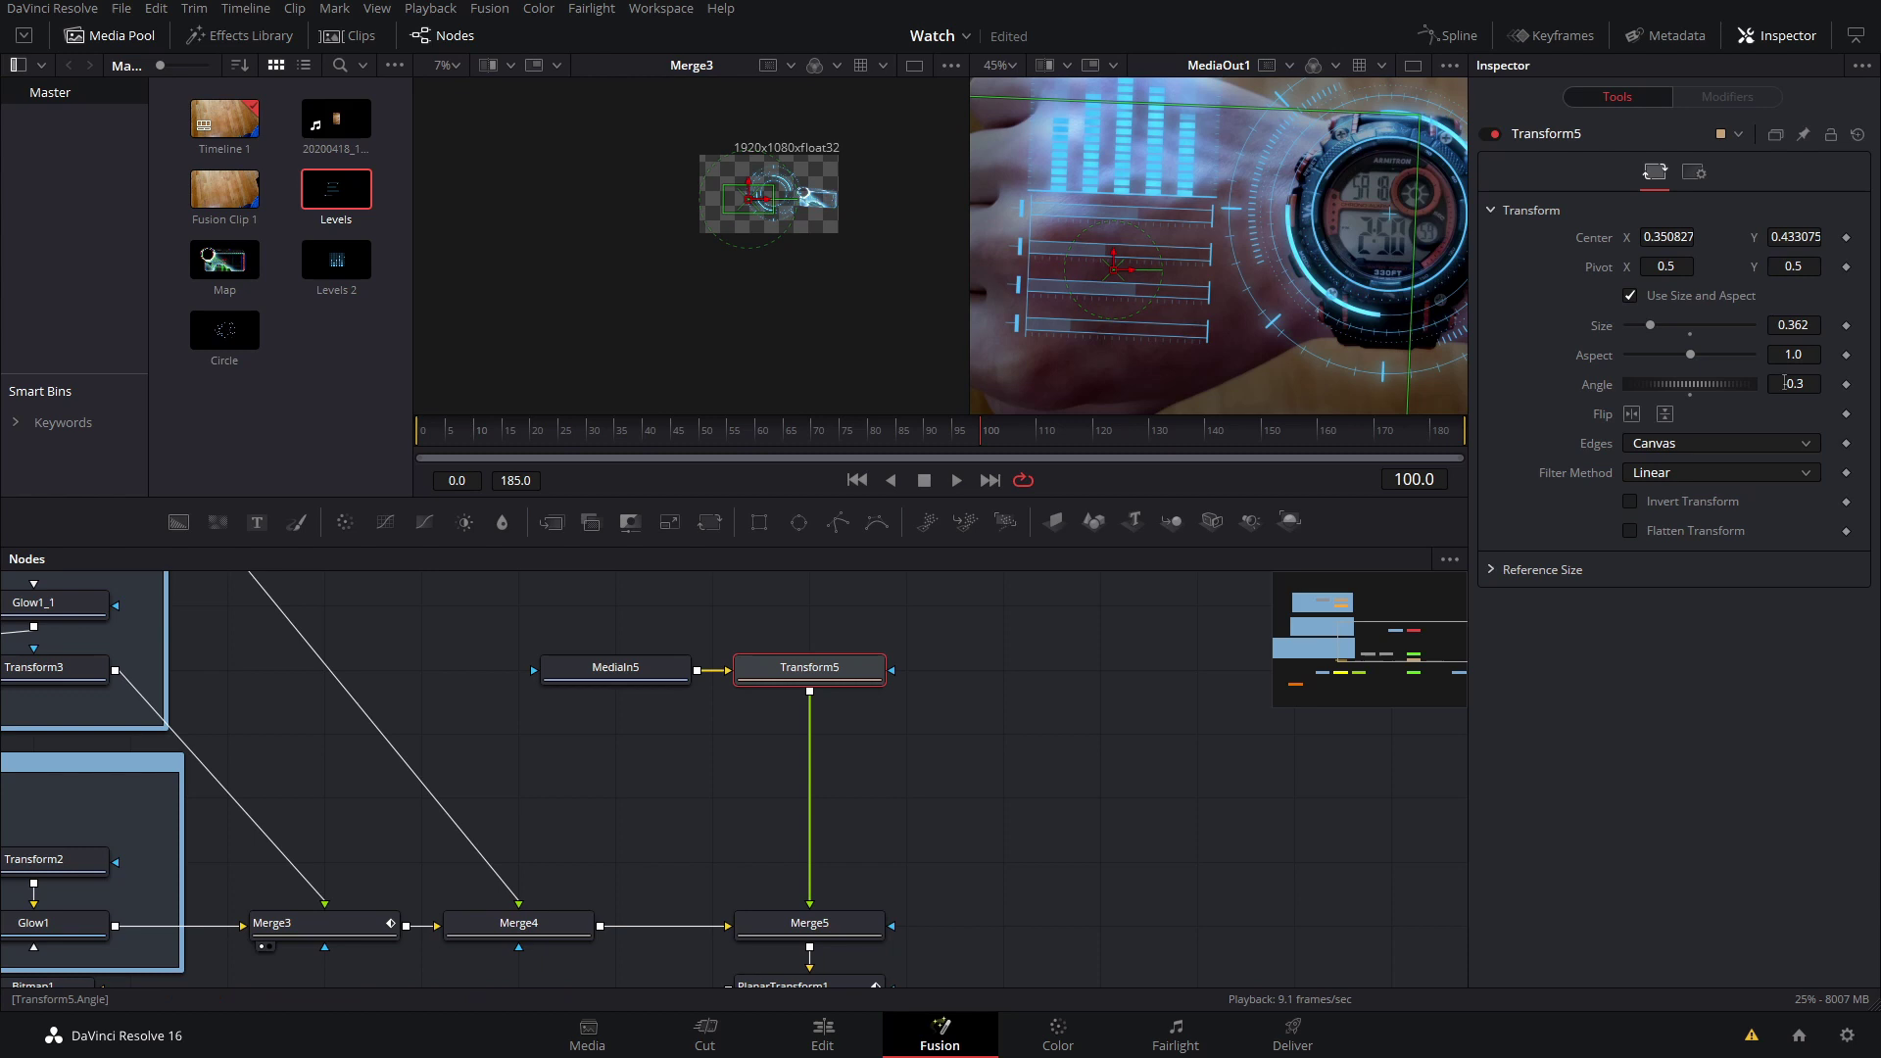
drag(1785, 382, 1793, 382)
- Find the levels' start around frame 32 and insert a Time Speed node between MediaIn5 and Transform5
click(596, 432)
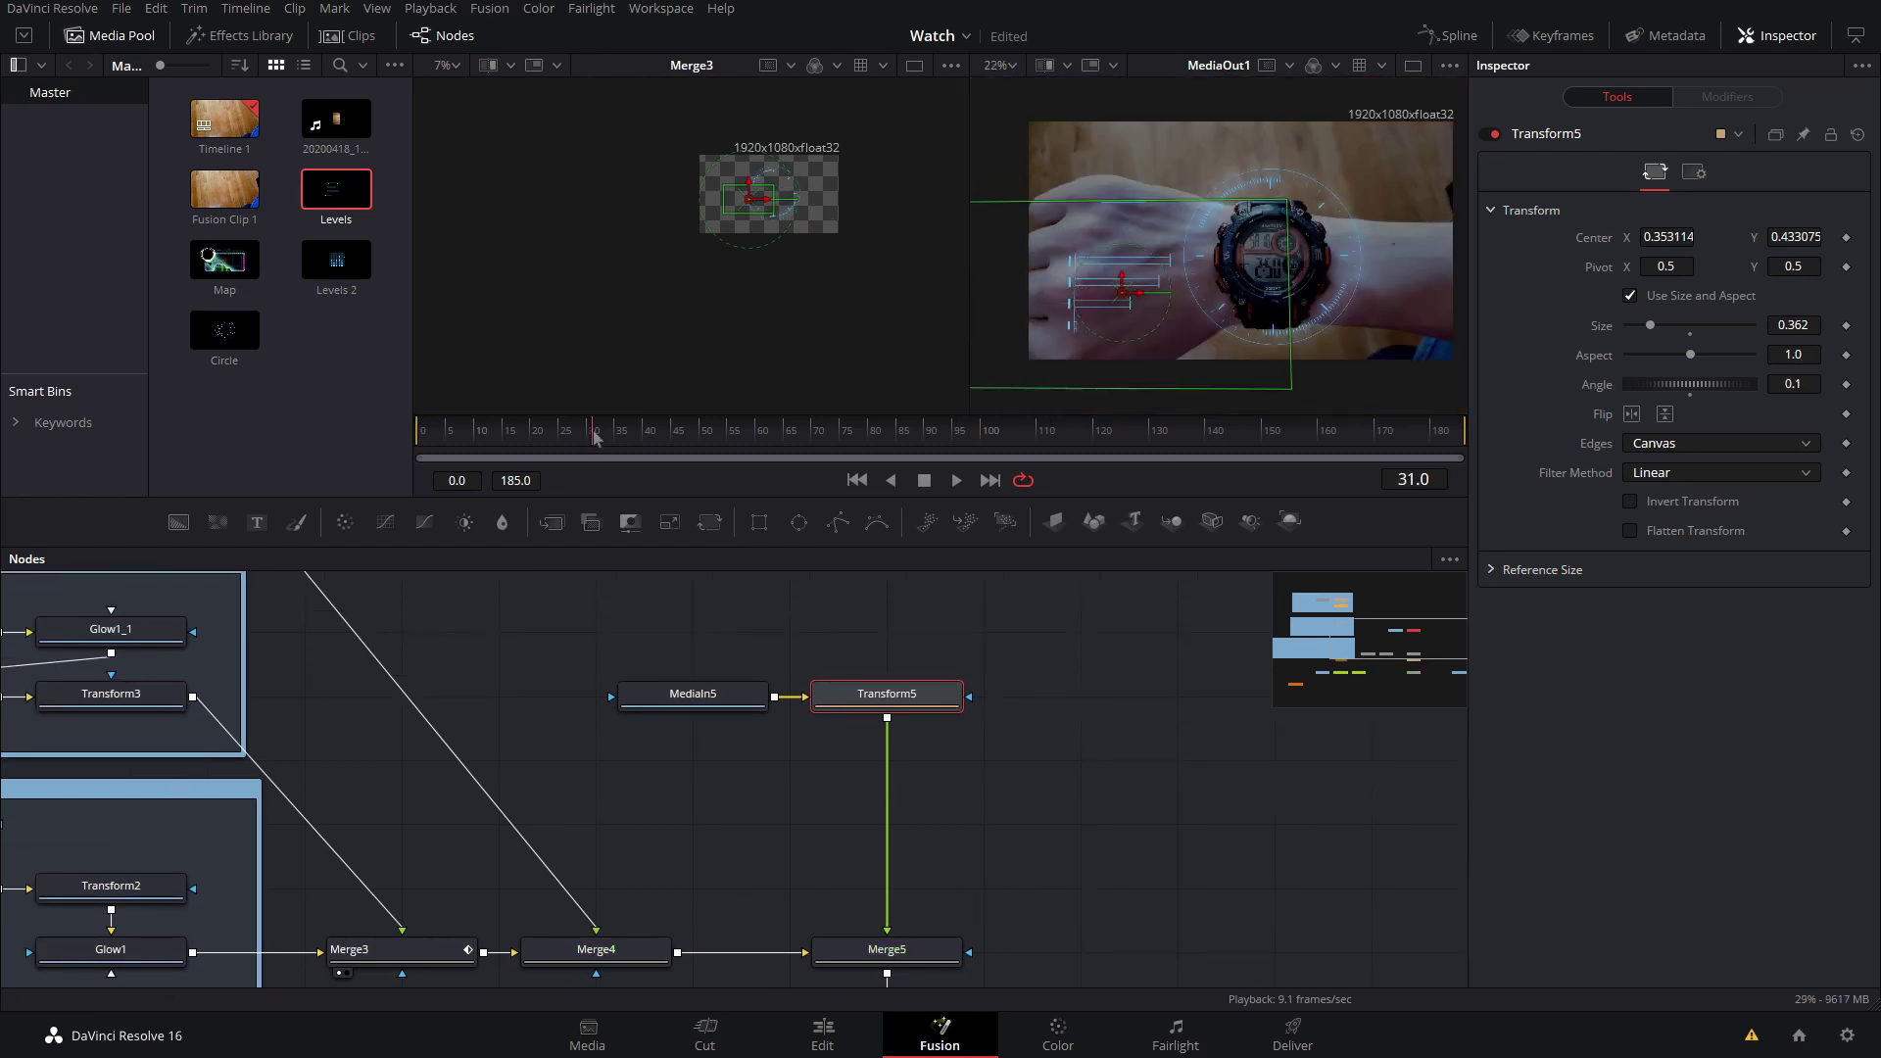
drag(594, 438, 617, 438)
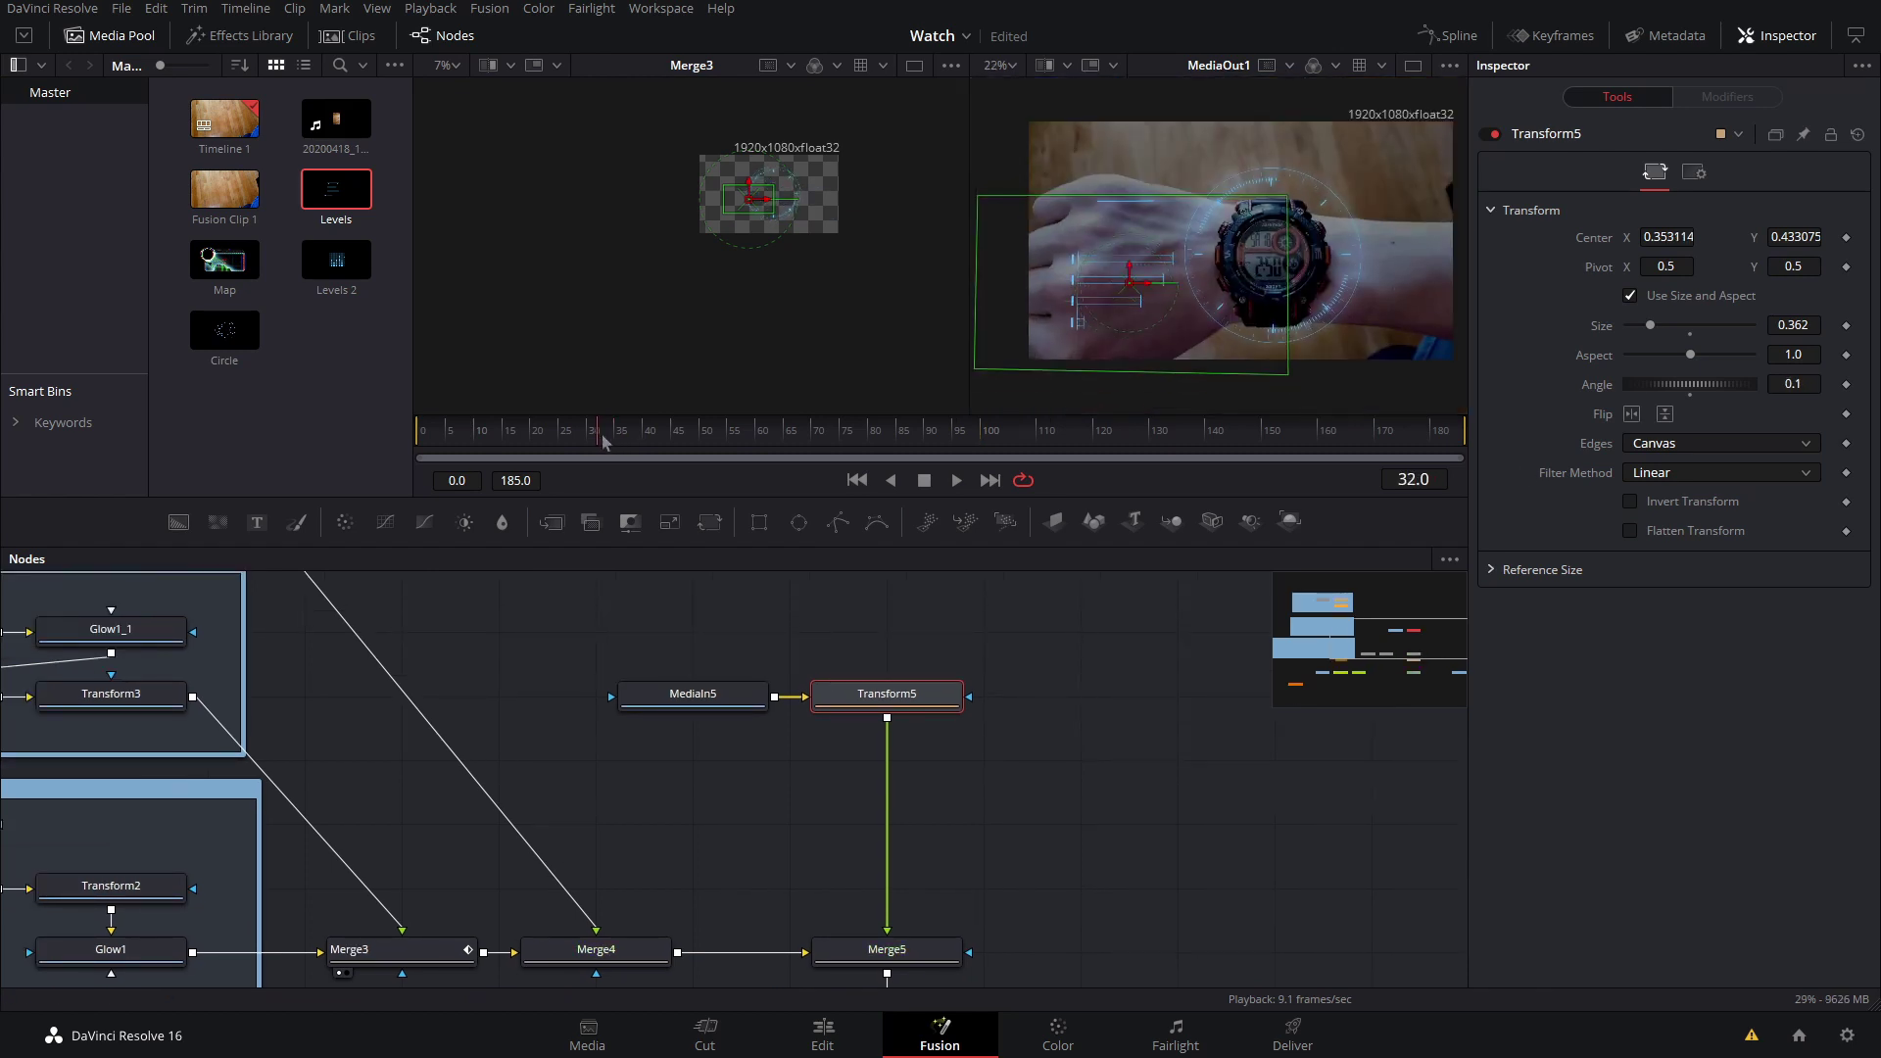
drag(887, 707, 984, 708)
drag(739, 697, 662, 700)
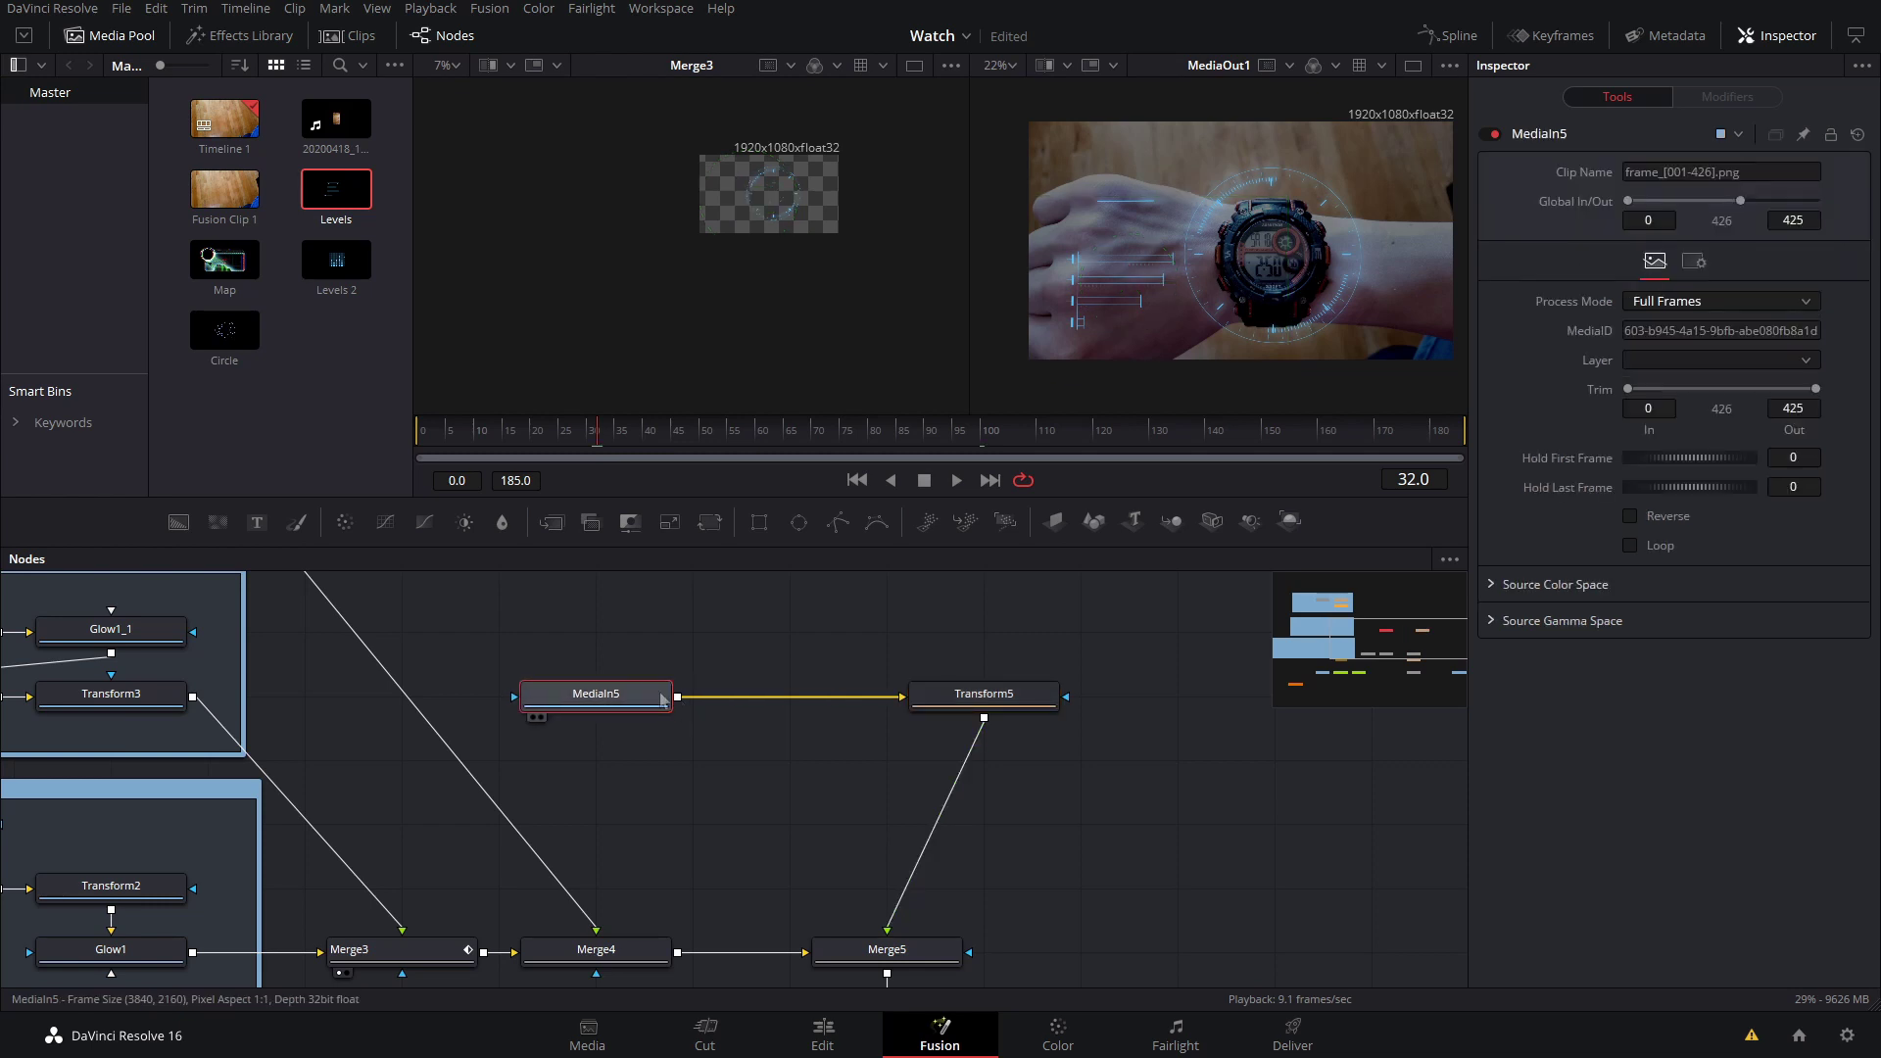
key(shift+space)
text(to,me)
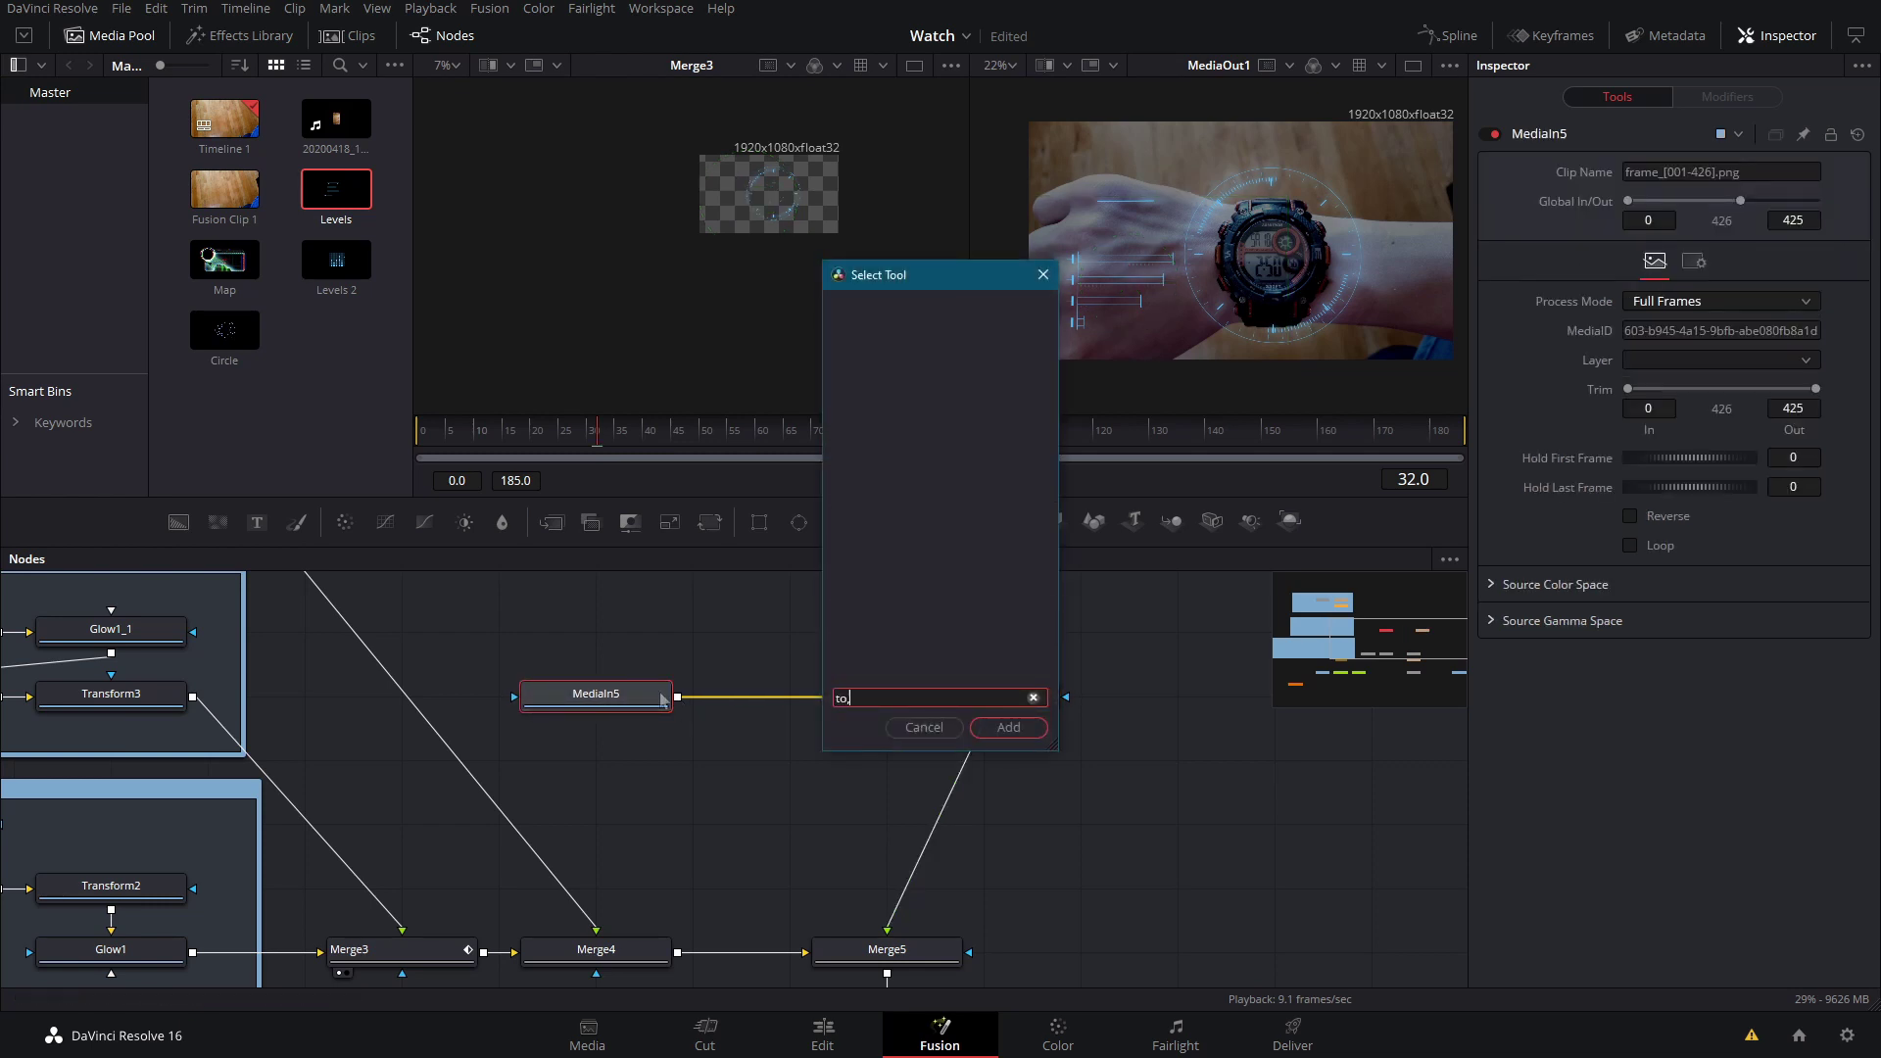
key(BackSpace)
key(BackSpace)
text(ime)
key(Return)
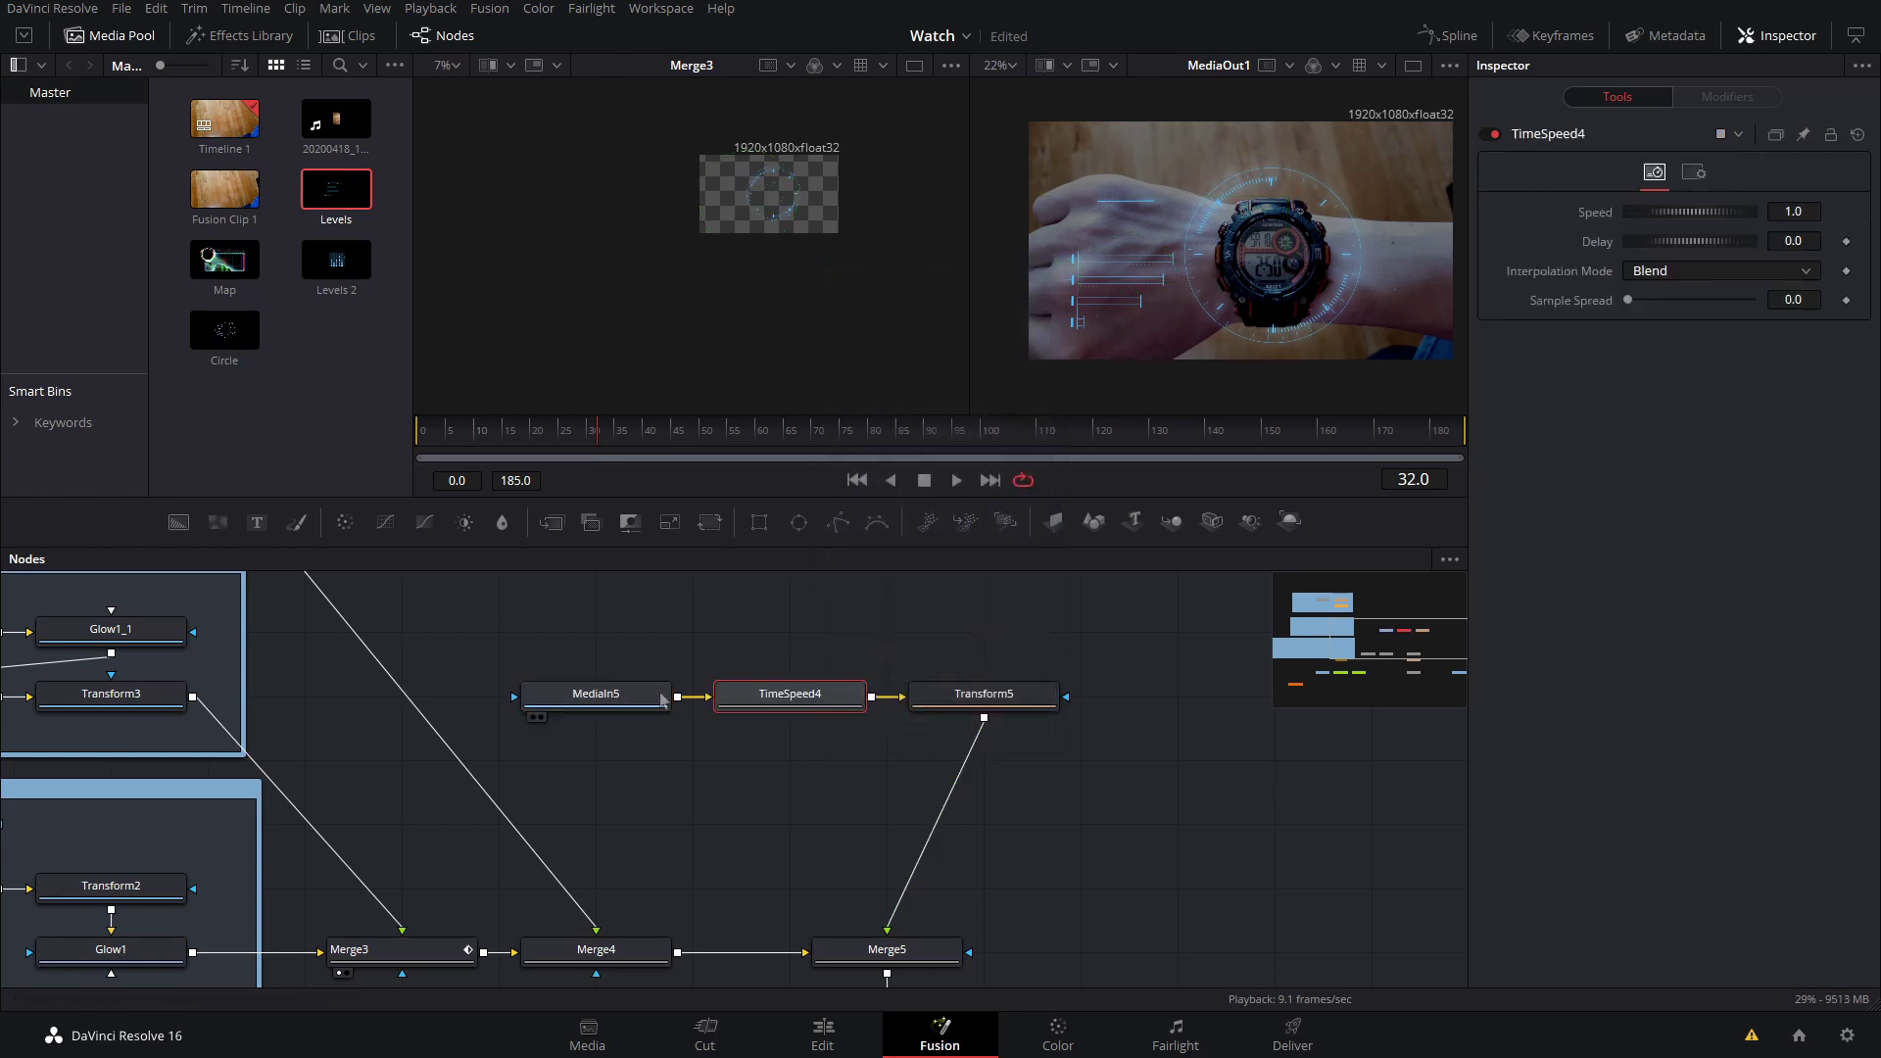
- Set TimeSpeed4's Delay to 28 and play back the delayed levels animation
click(1814, 240)
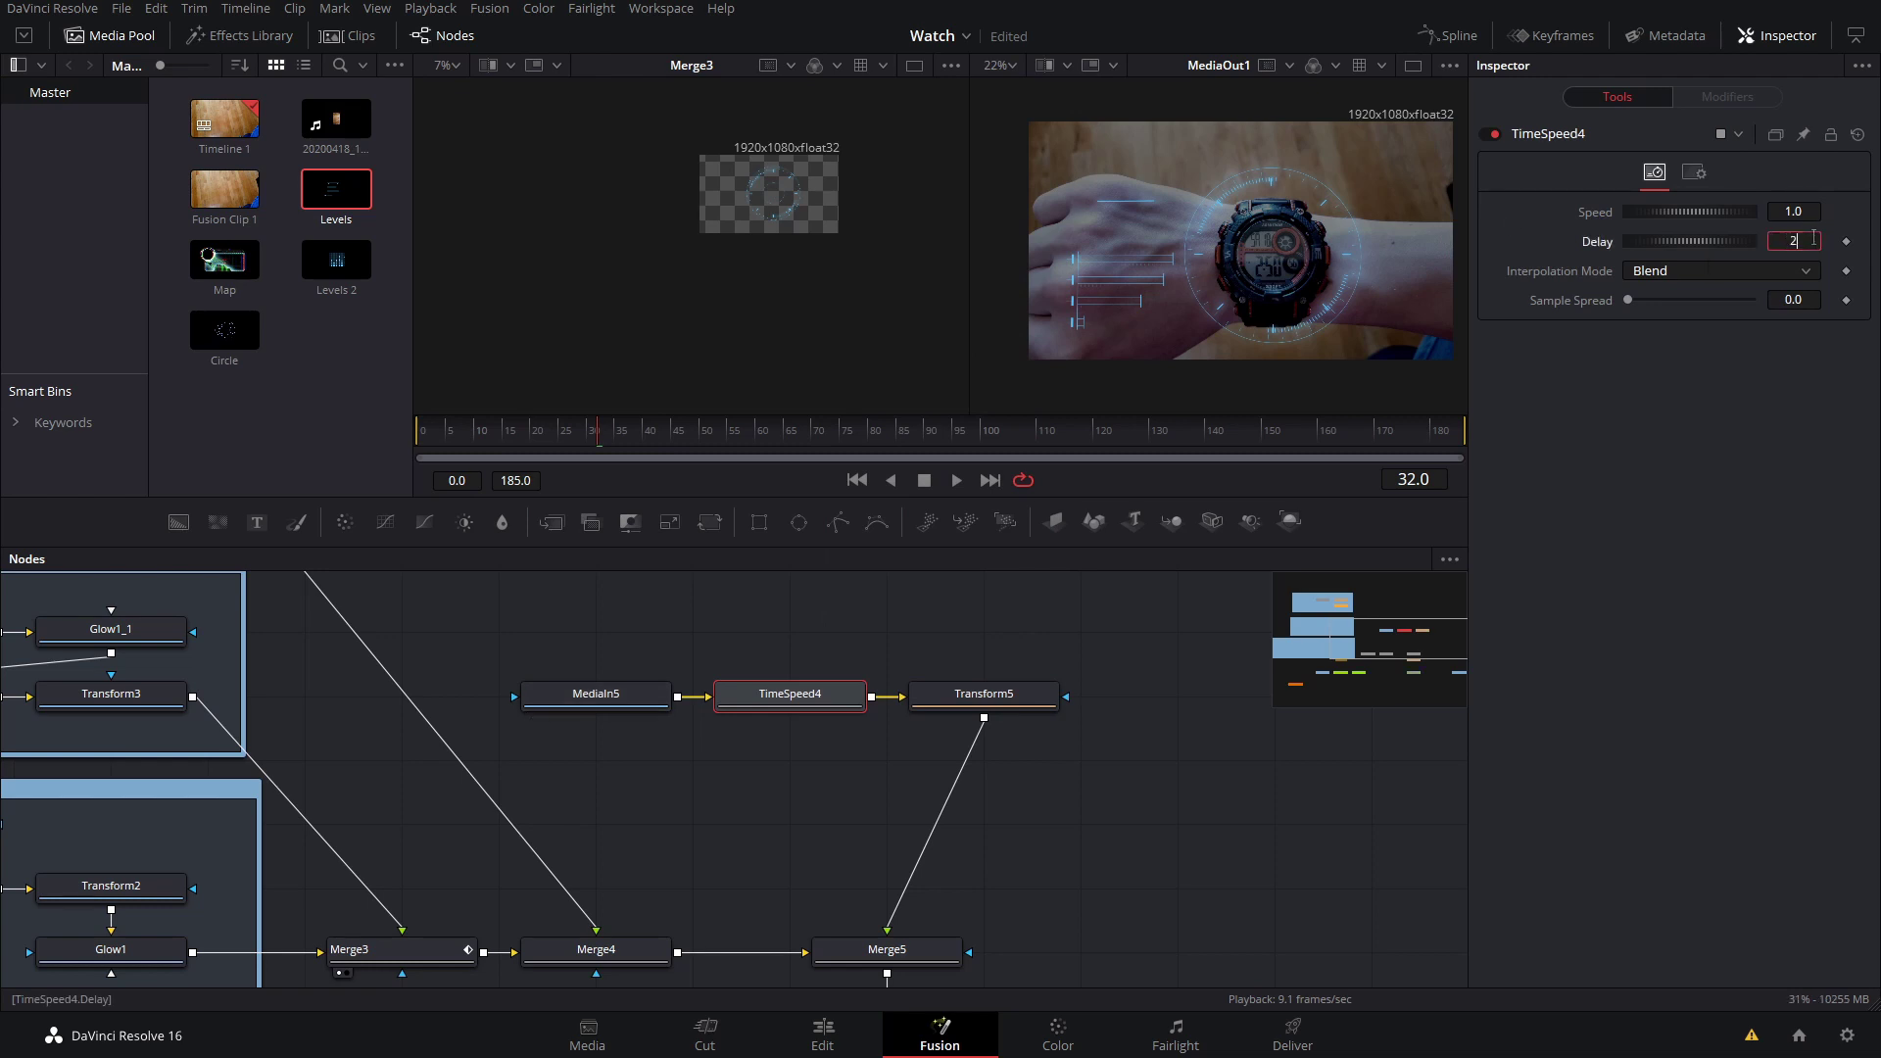
text(287)
key(BackSpace)
key(Return)
key(space)
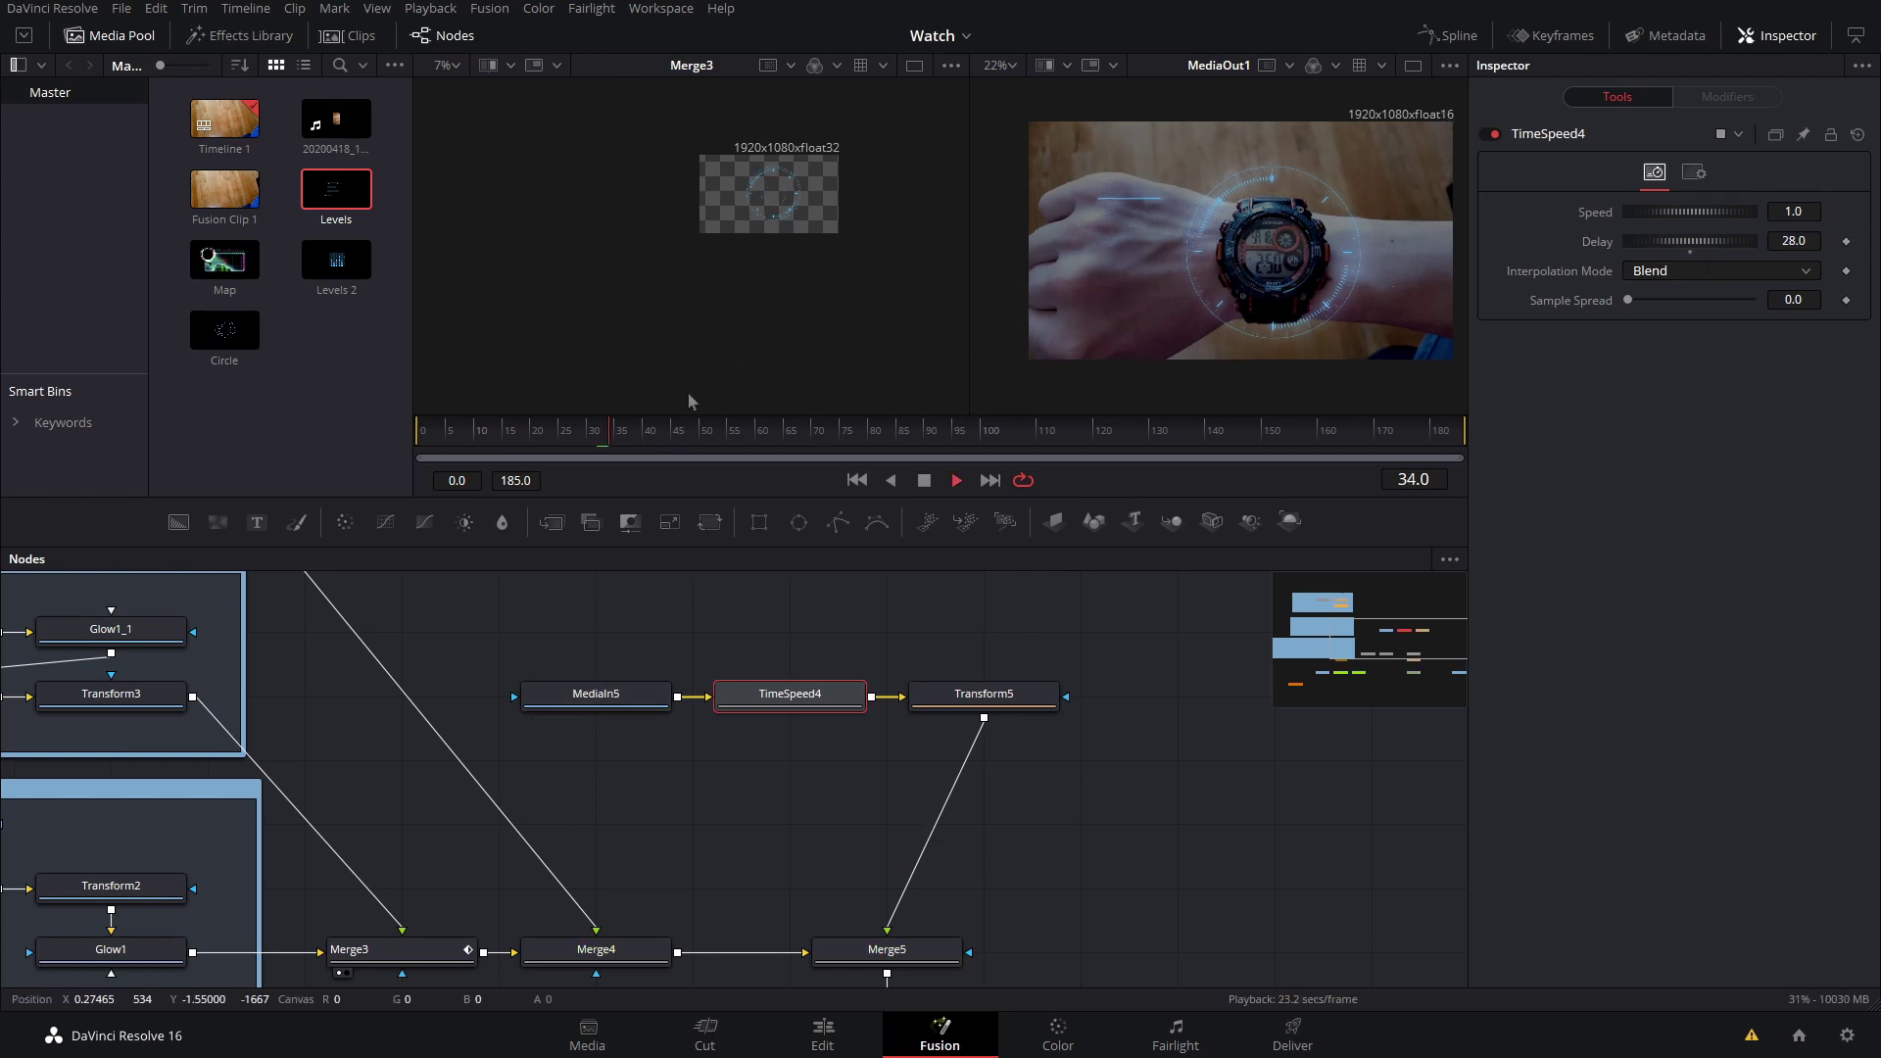
drag(655, 436, 665, 440)
- Add a Glow node after Transform5 and adjust its Glow Size while viewing the bars up close
key(shift+space)
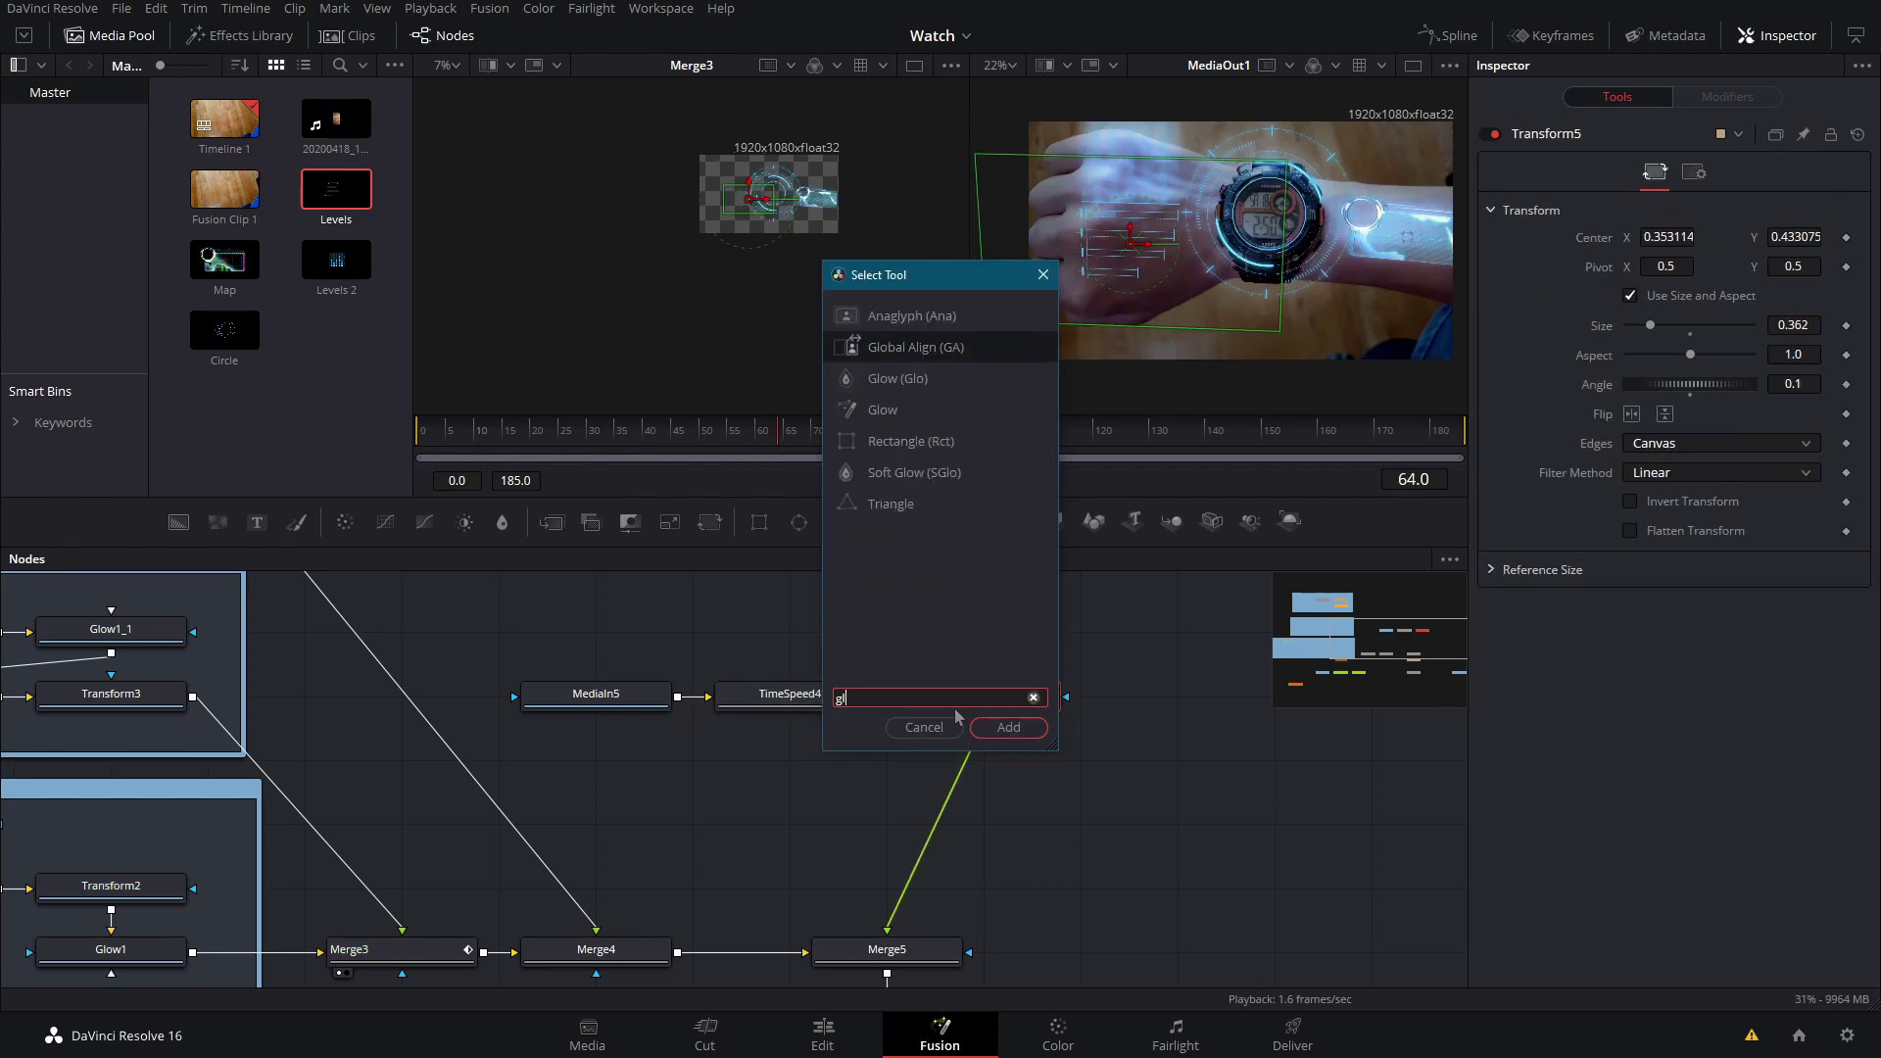
text(glow)
key(Return)
scroll(1064, 183, up, 5)
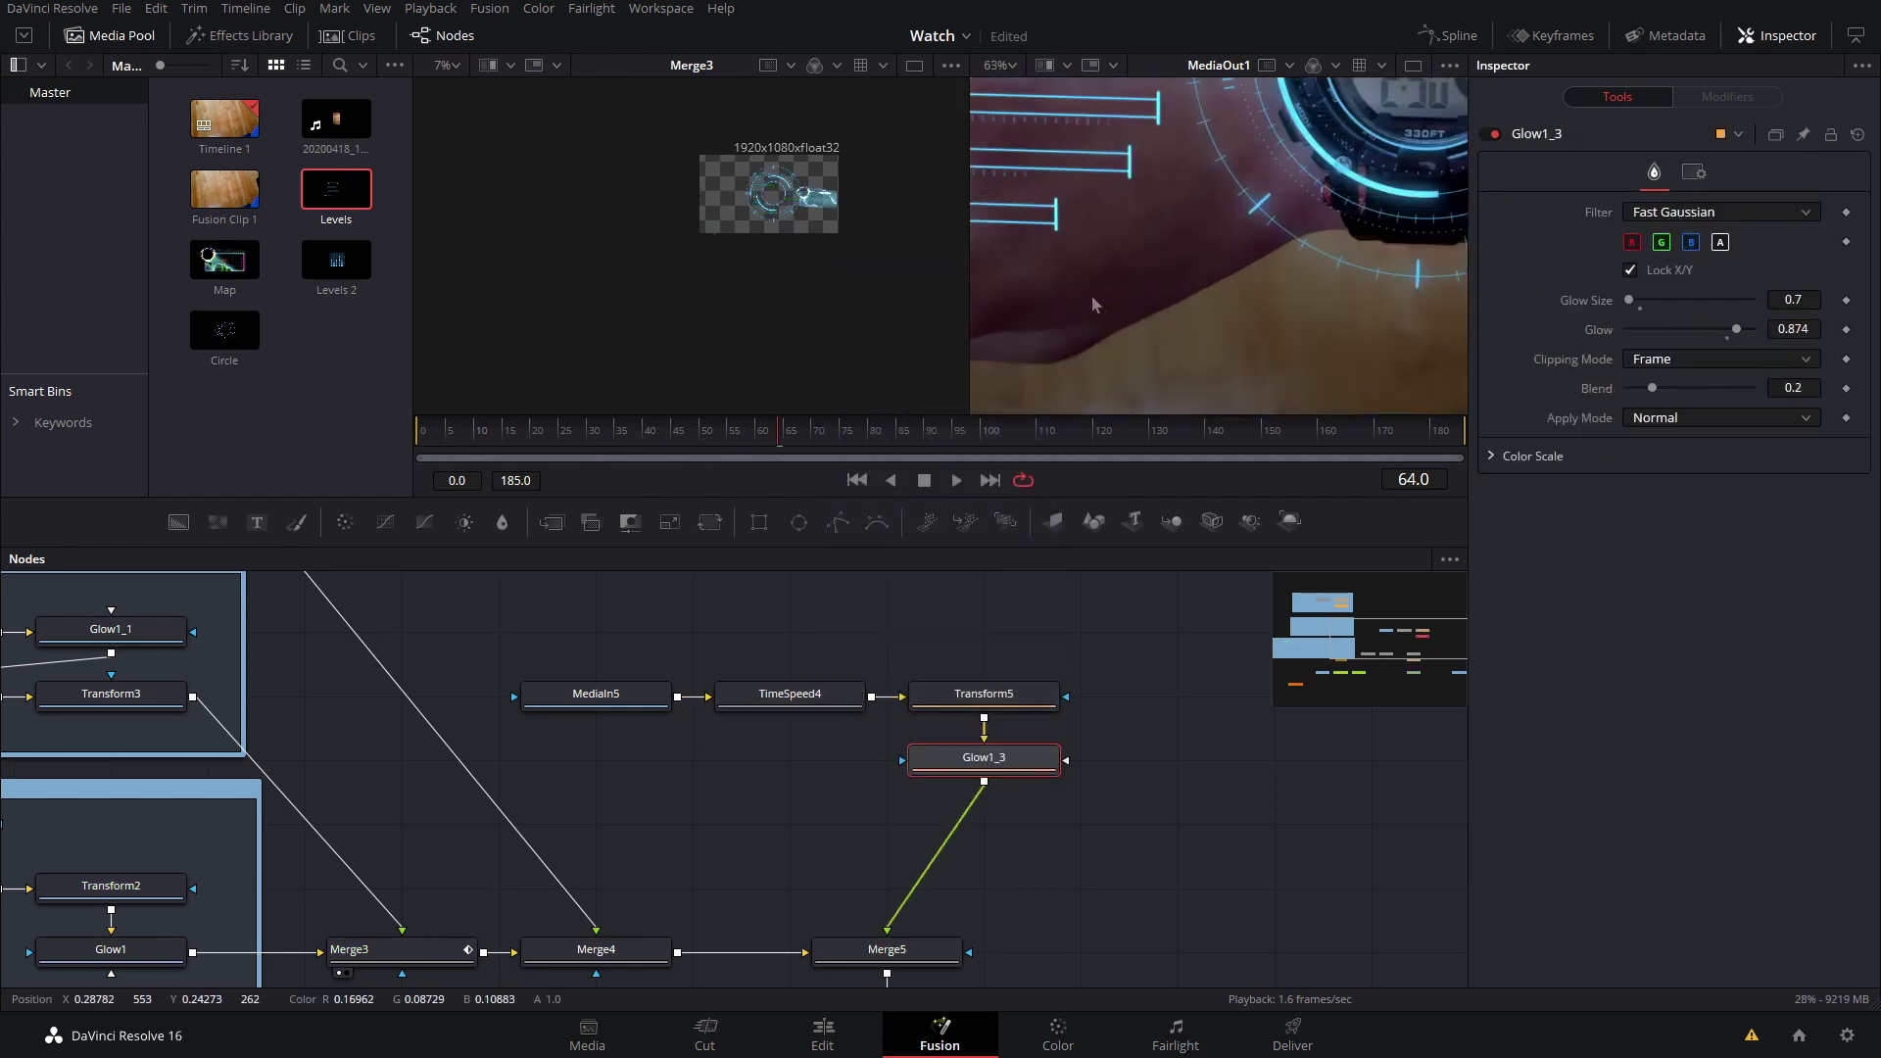
drag(1654, 299, 1643, 300)
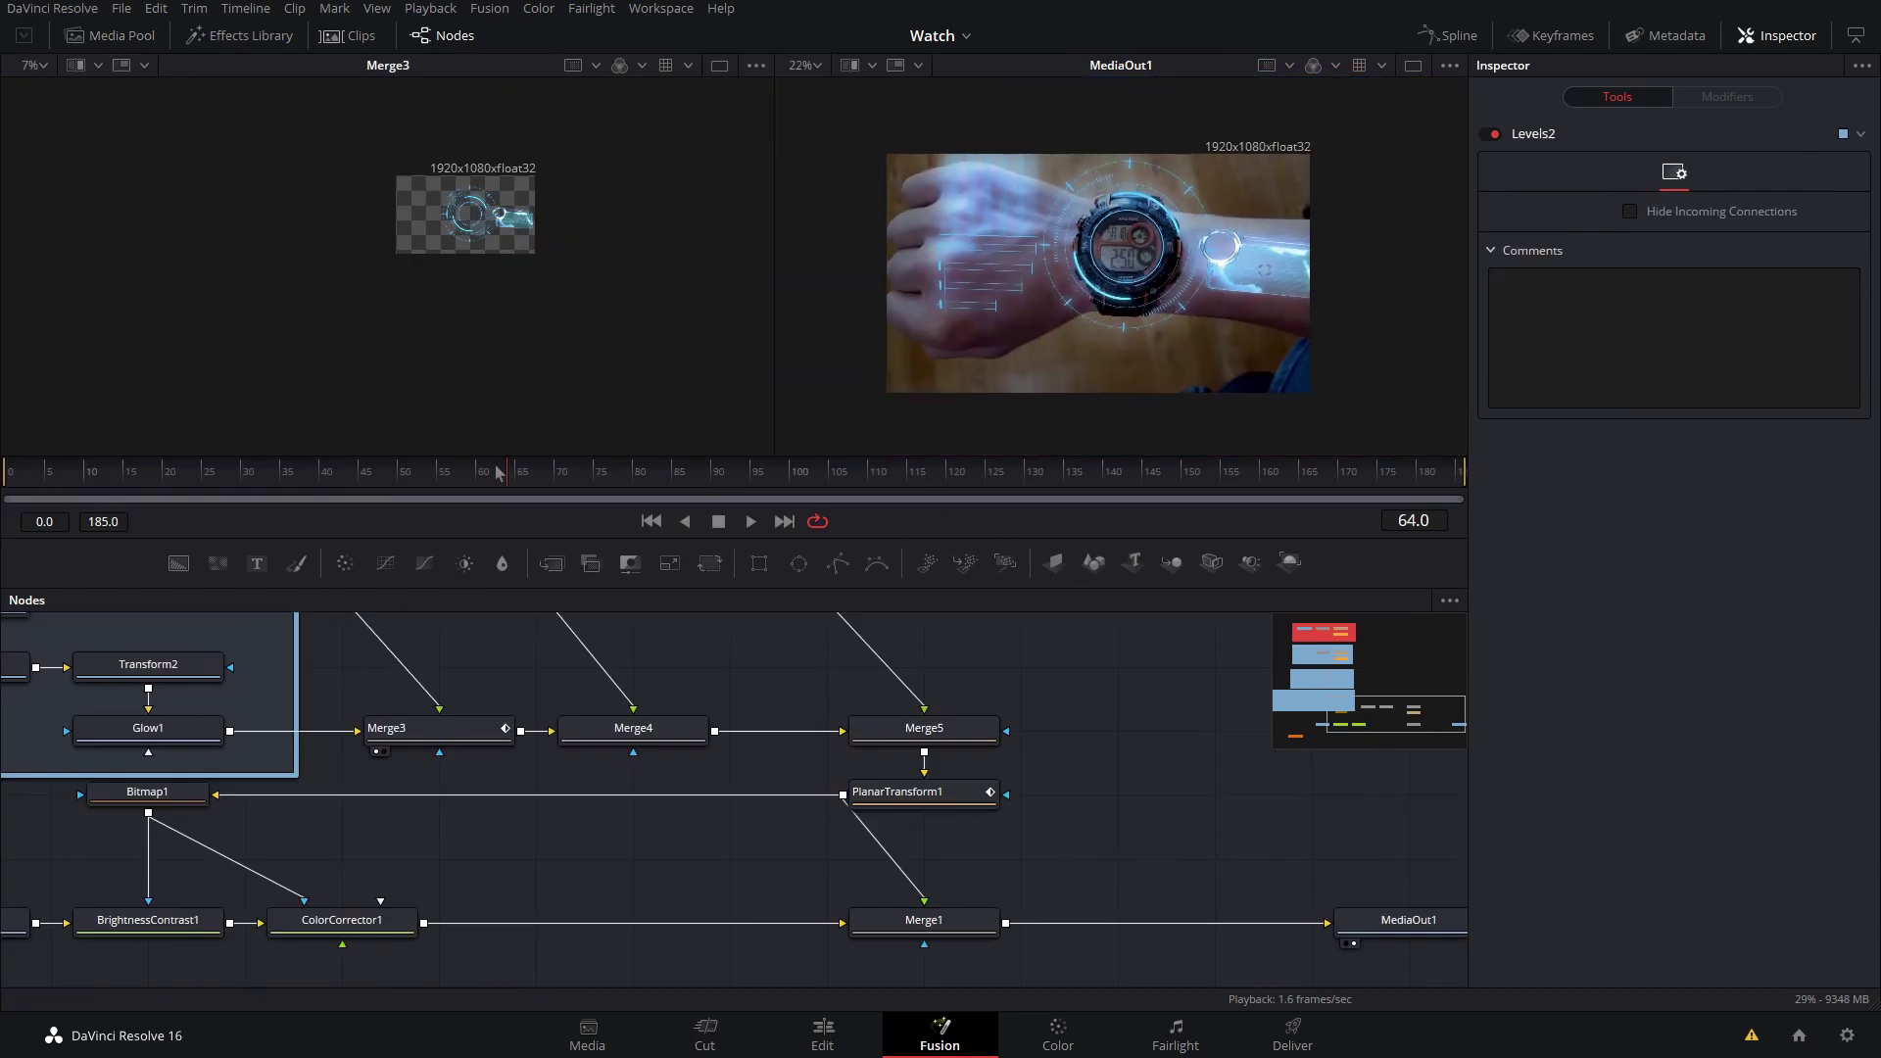
- Check the animation around frame 32, then enable Motion Blur on PlanarTransform1 with Quality 10
drag(458, 474, 267, 522)
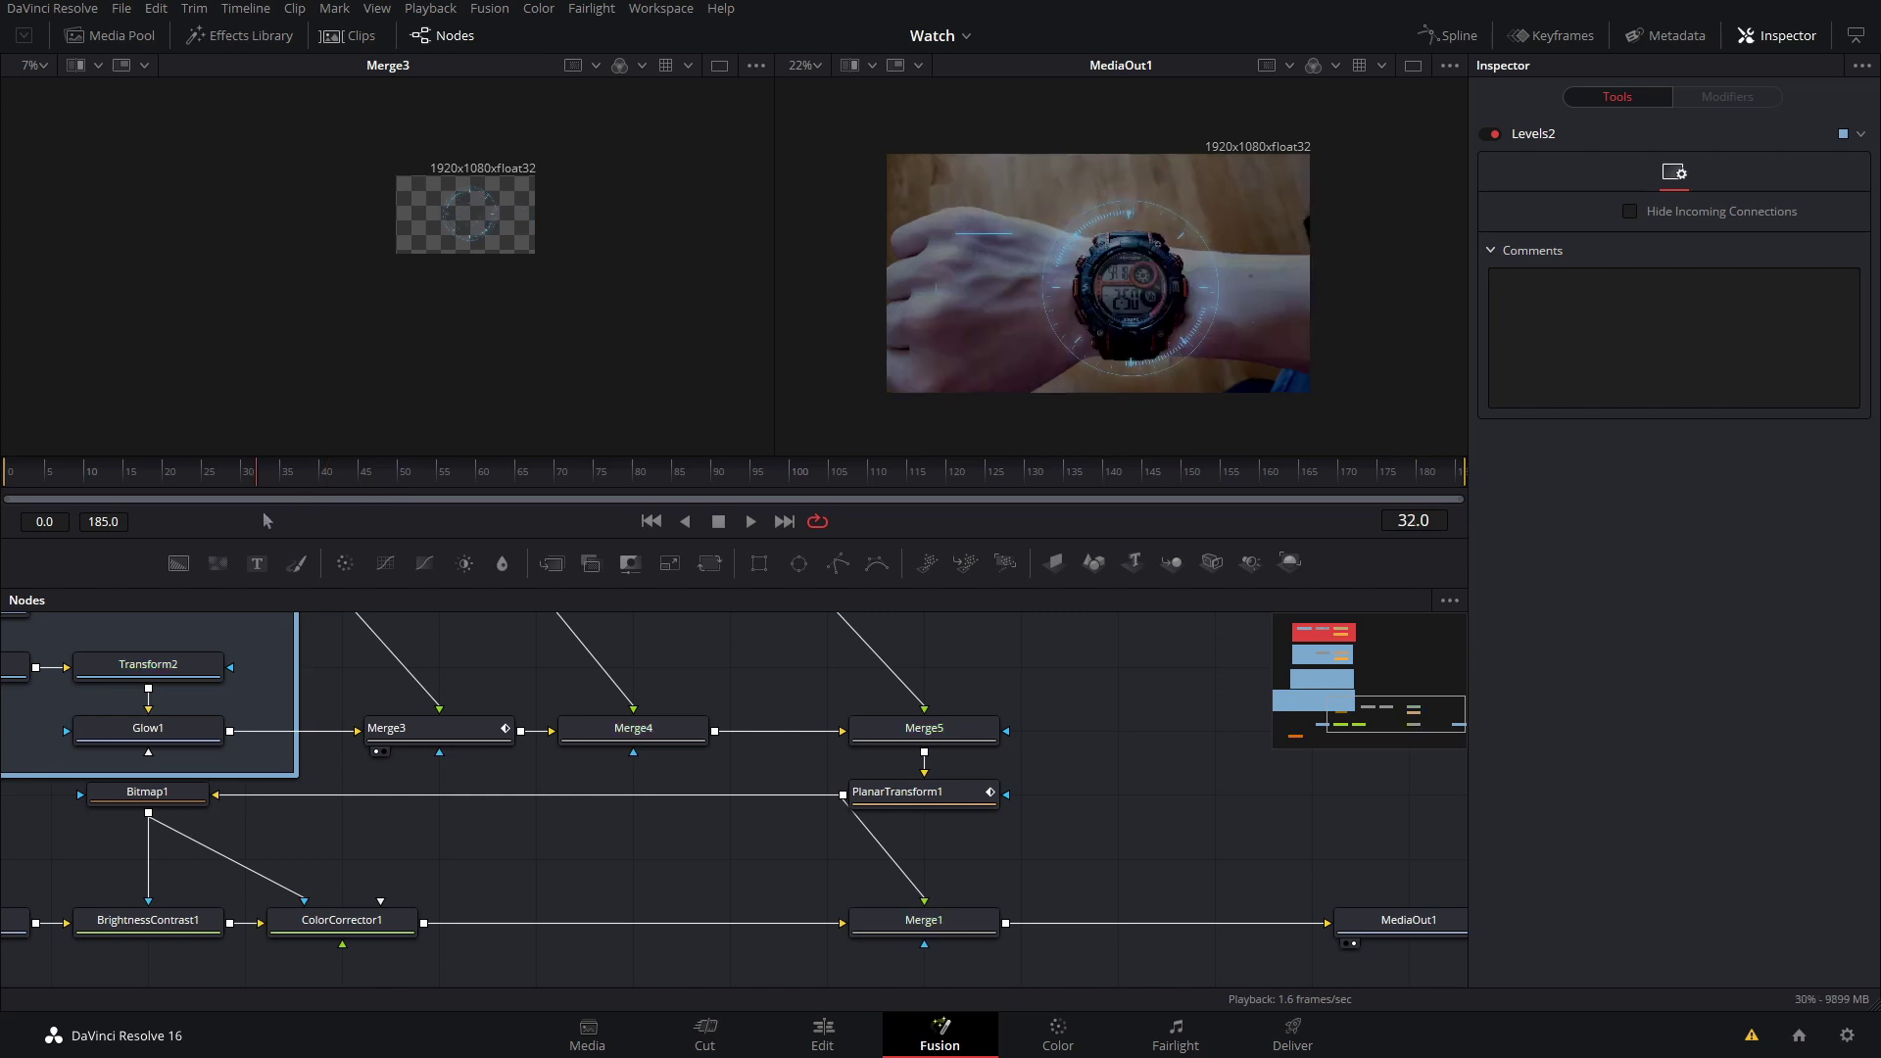
click(900, 792)
click(1694, 171)
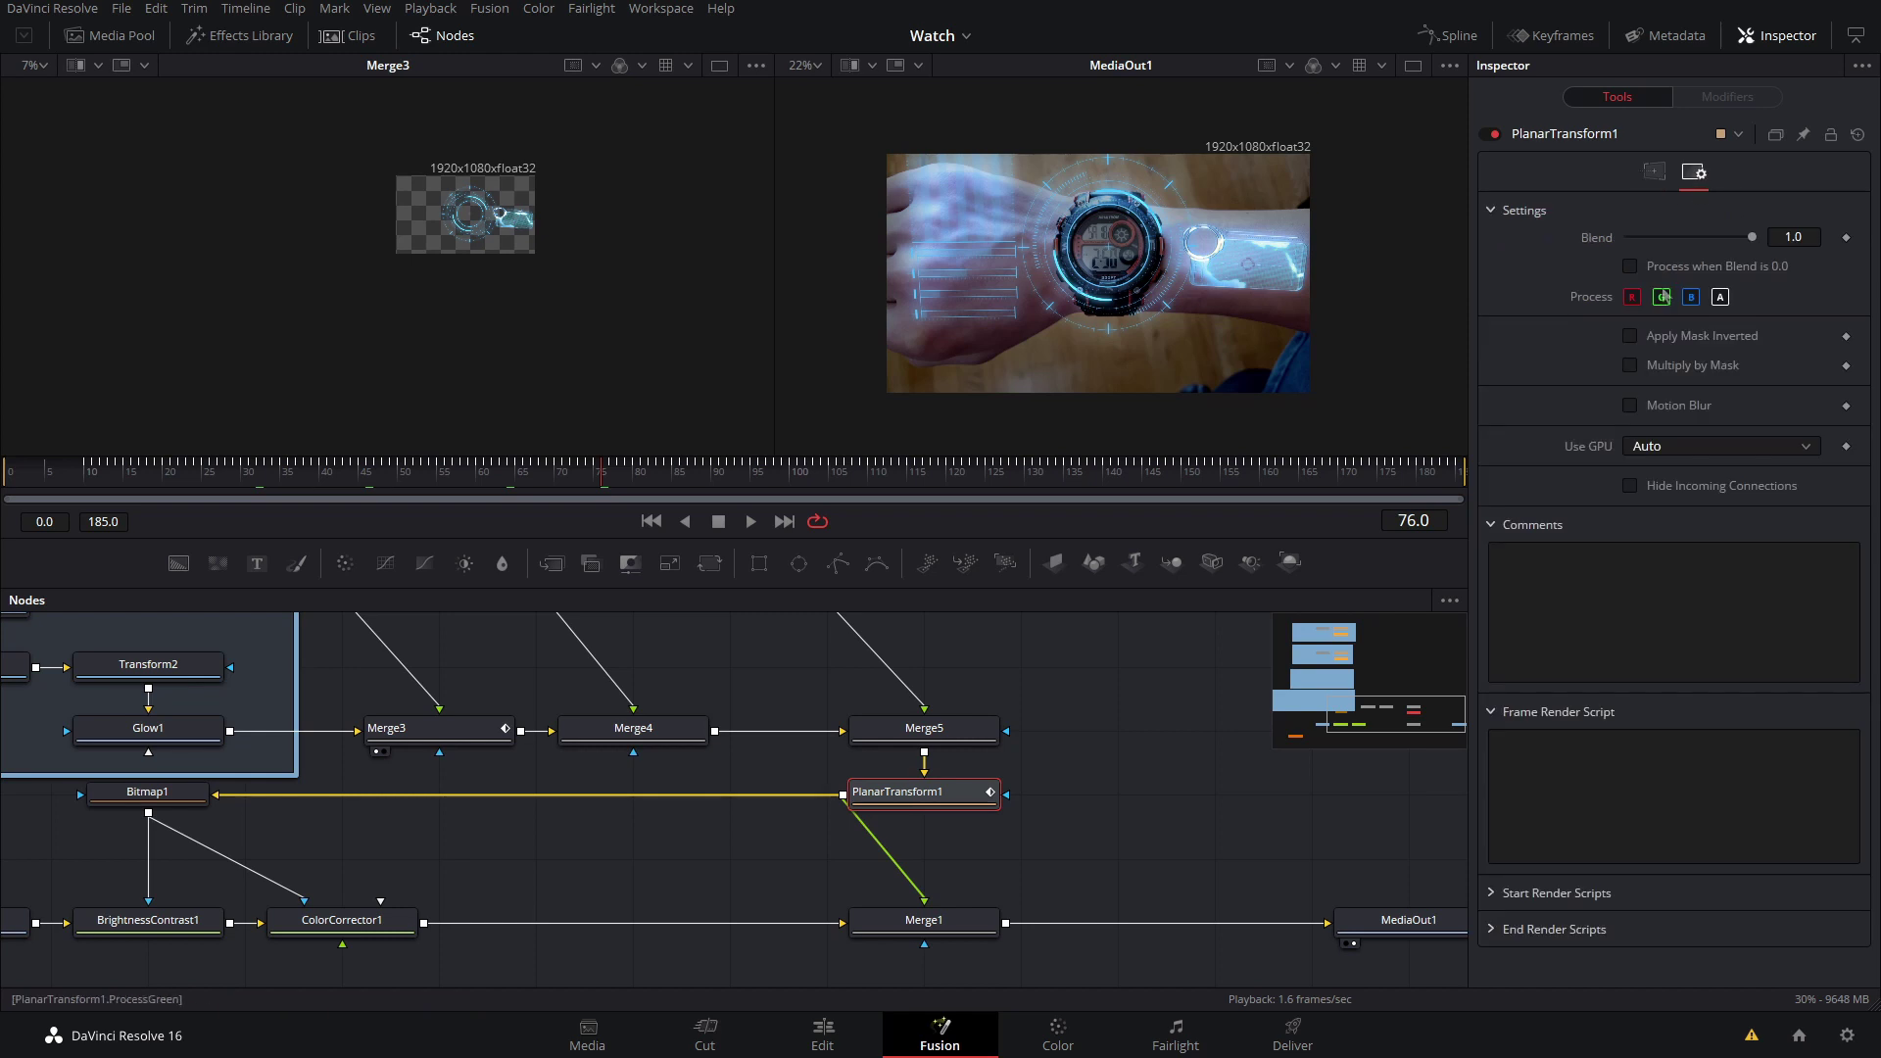
click(1630, 405)
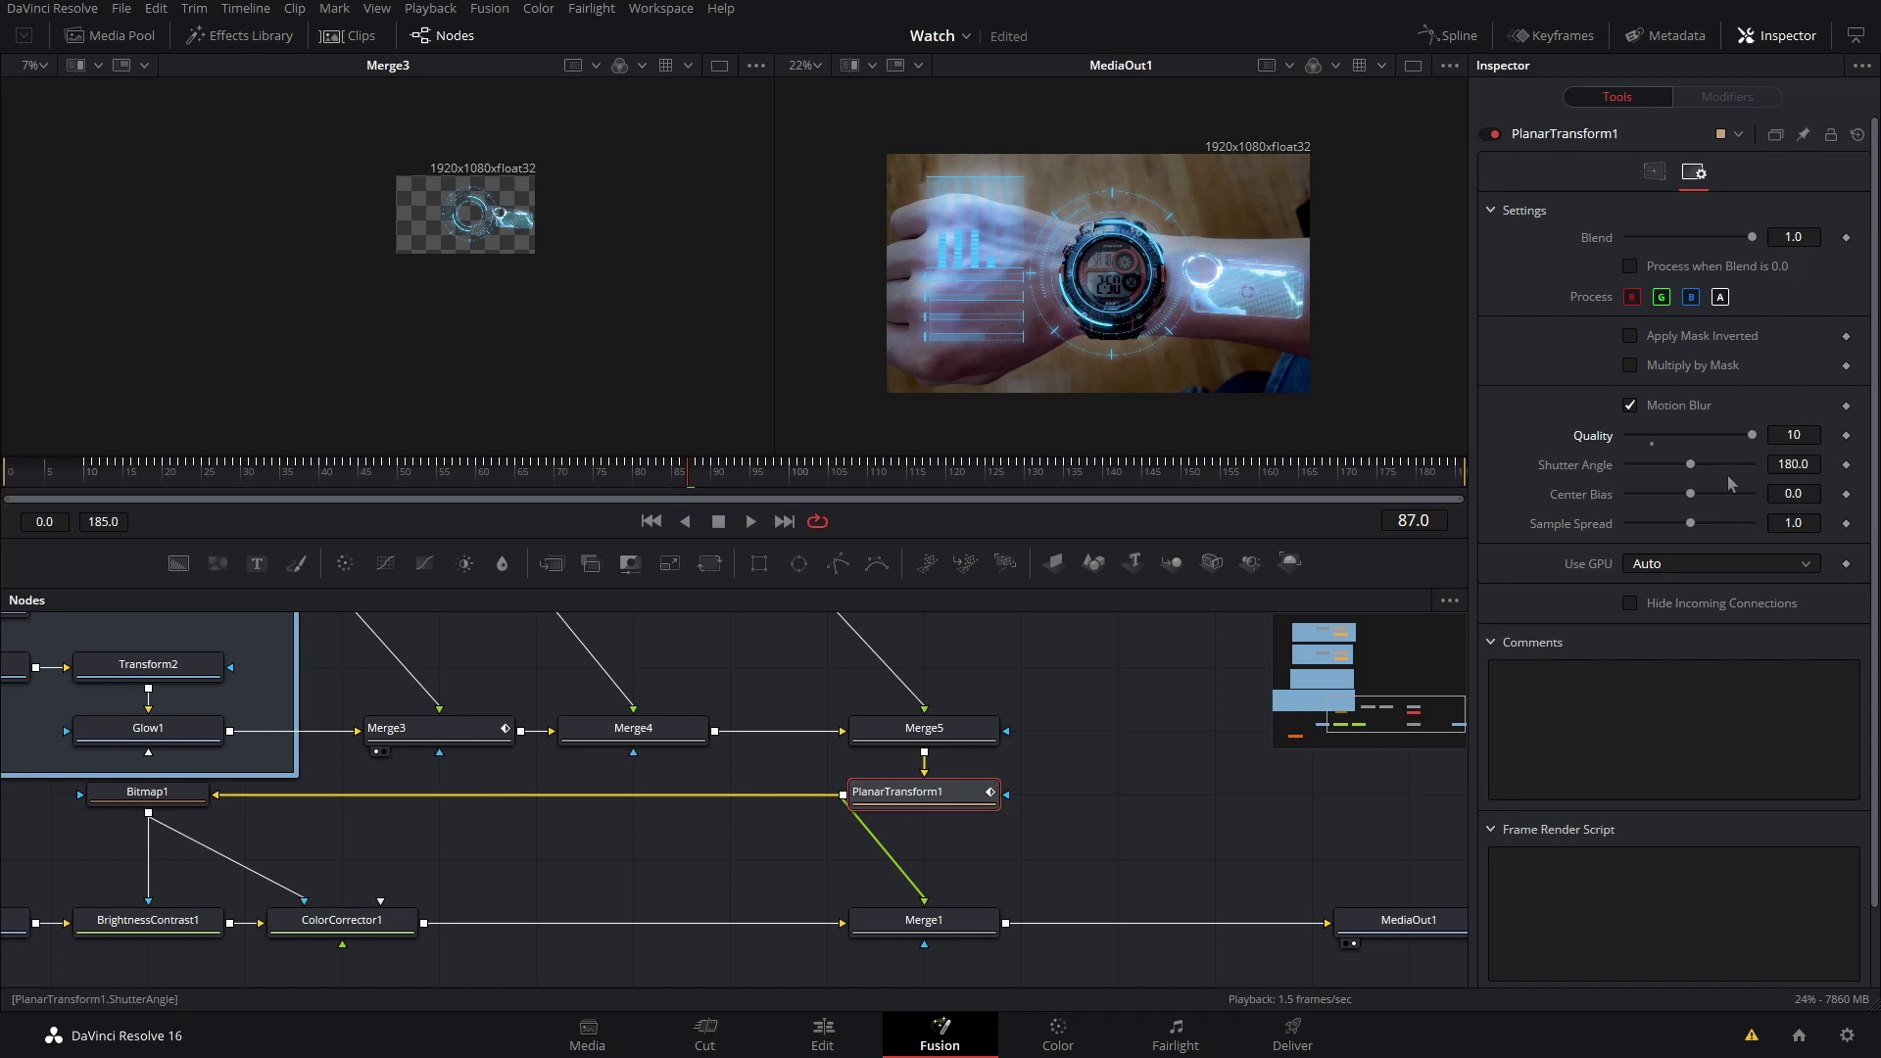
- Save the project, then view the original MediaIn1 footage and the MediaOut1 composite for comparison
key(ctrl+s)
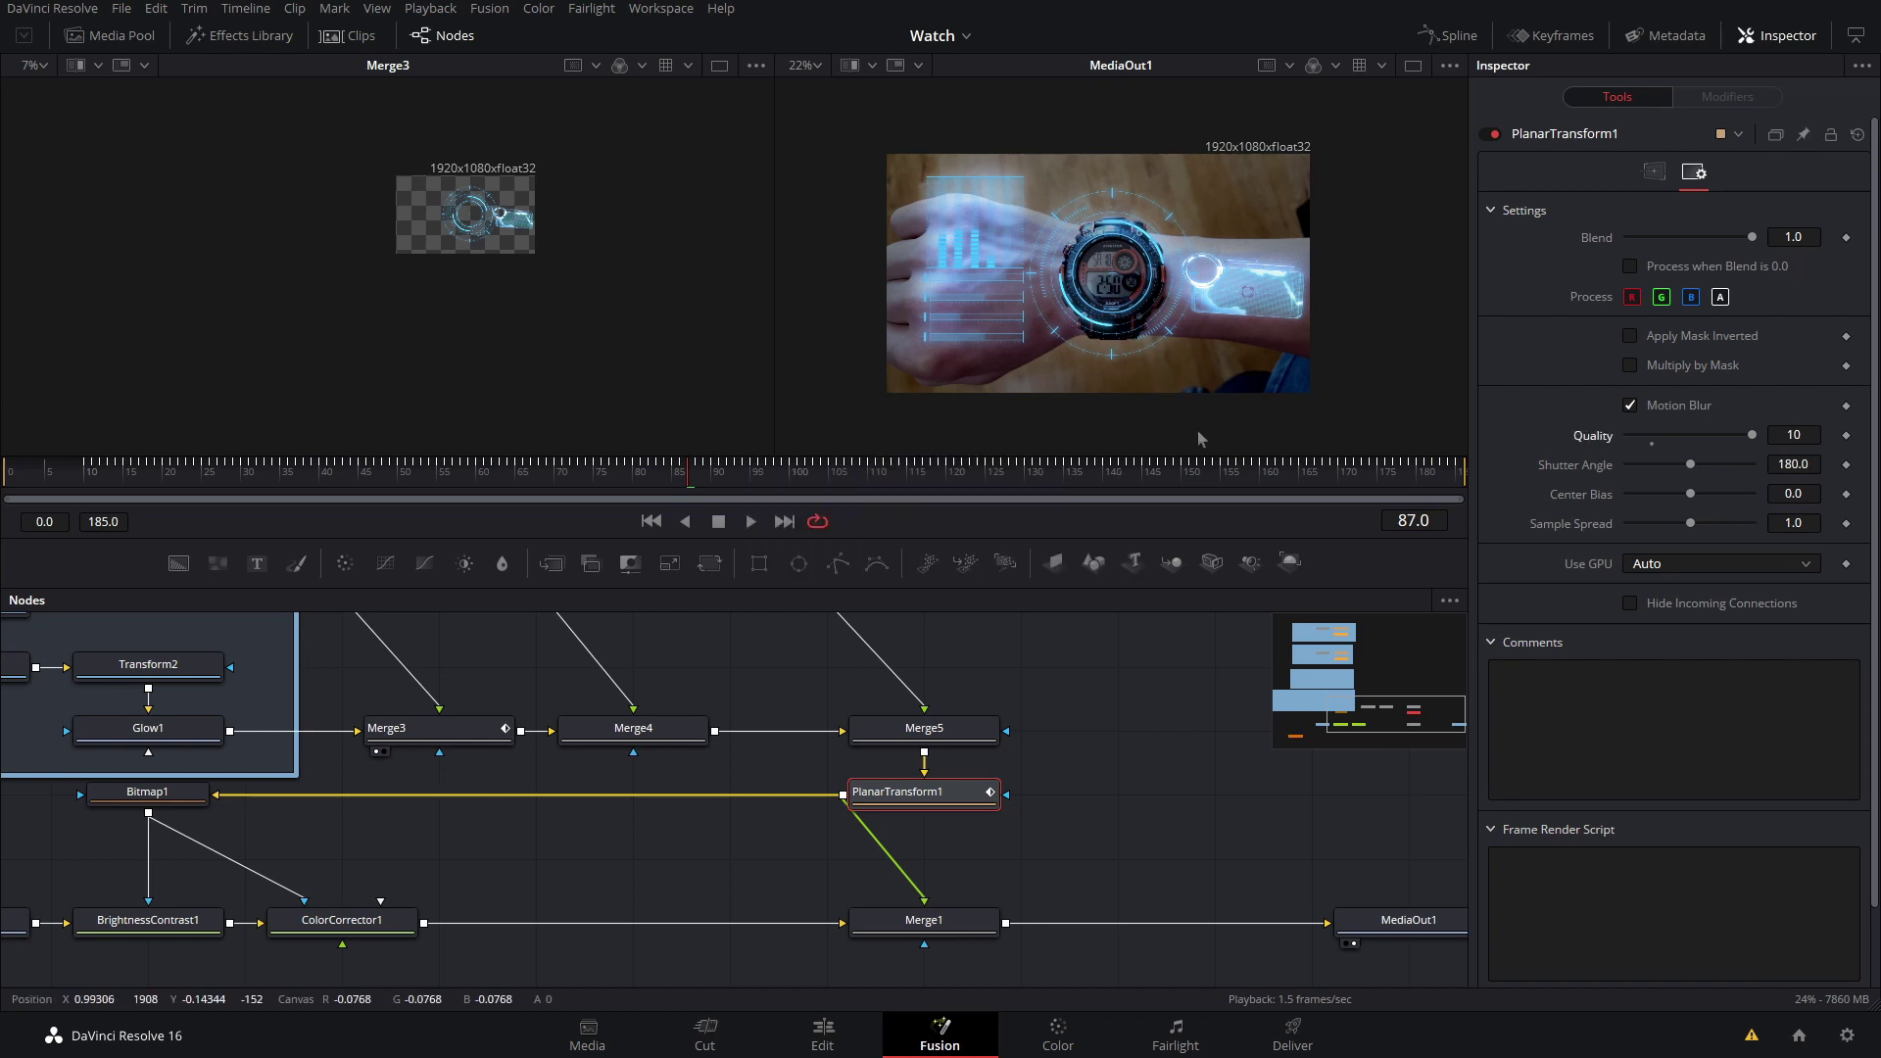
drag(1154, 682, 1188, 615)
drag(400, 829, 761, 805)
drag(336, 831, 1071, 283)
drag(1372, 784, 704, 877)
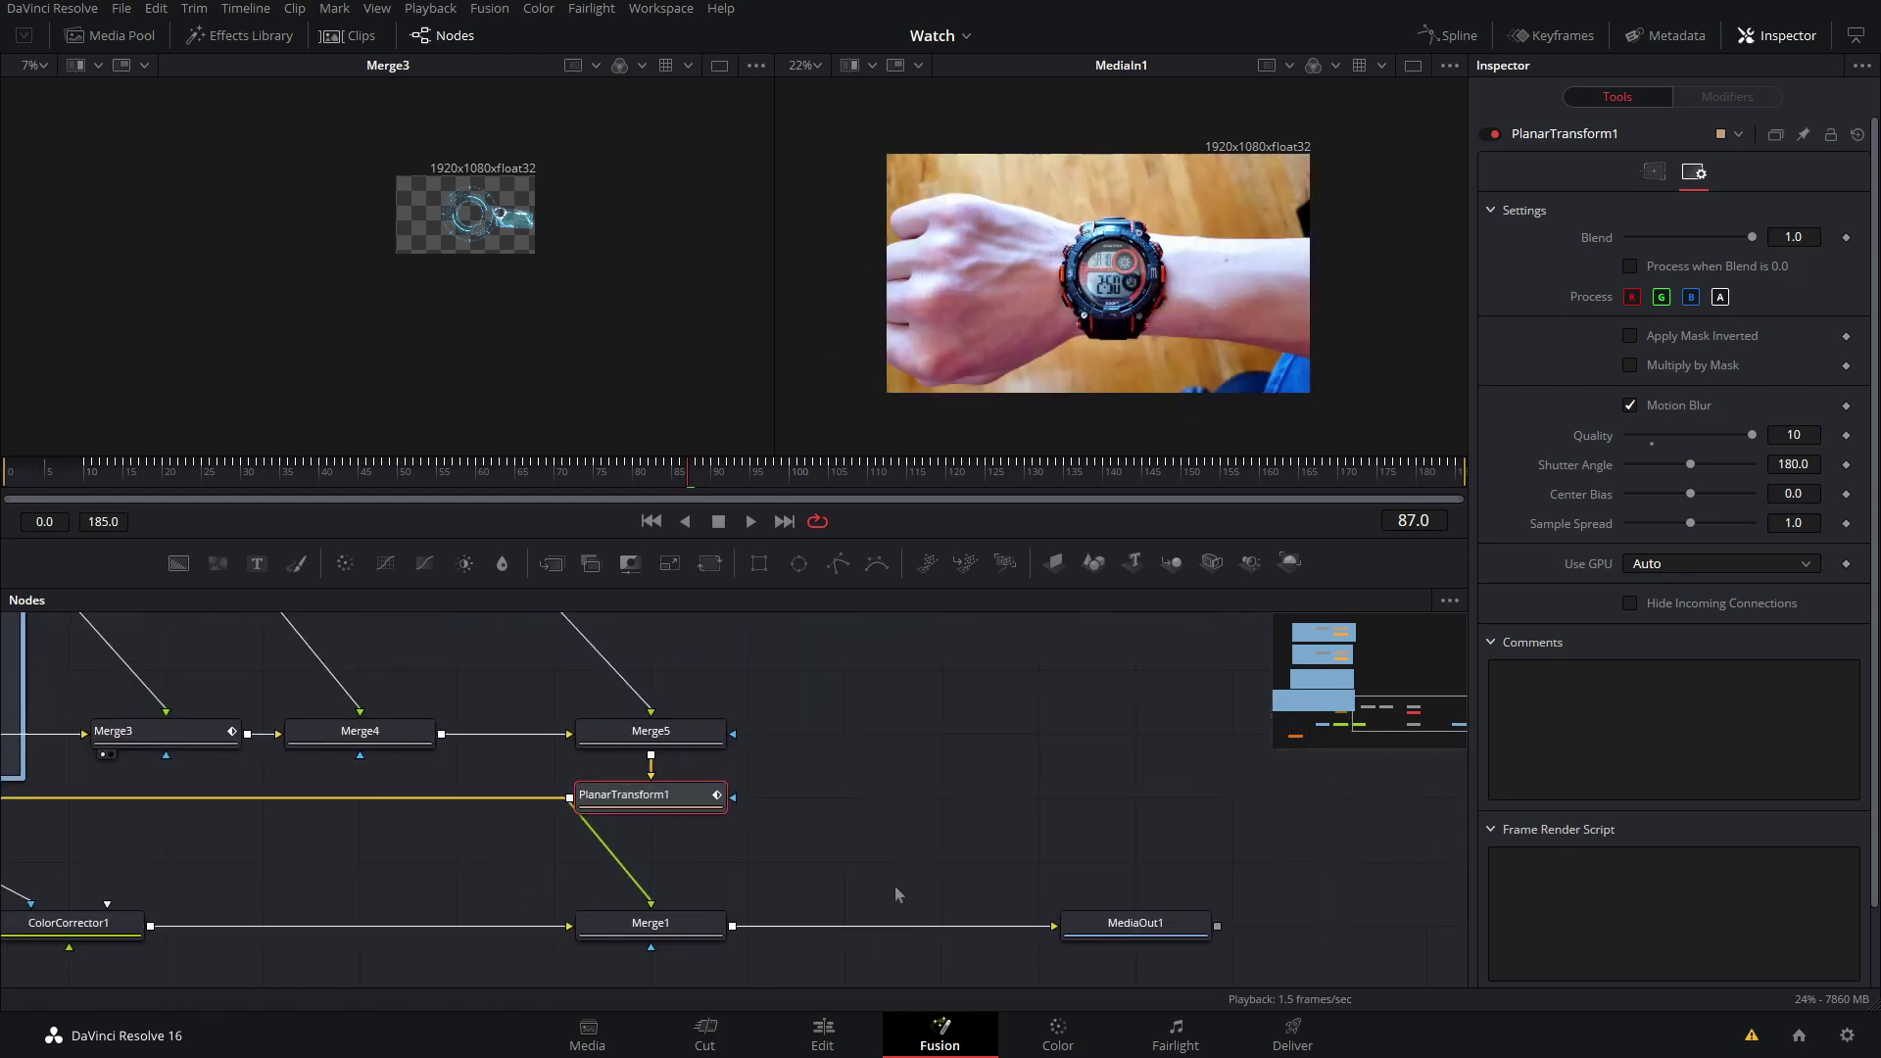
drag(1172, 936, 1075, 428)
key(2)
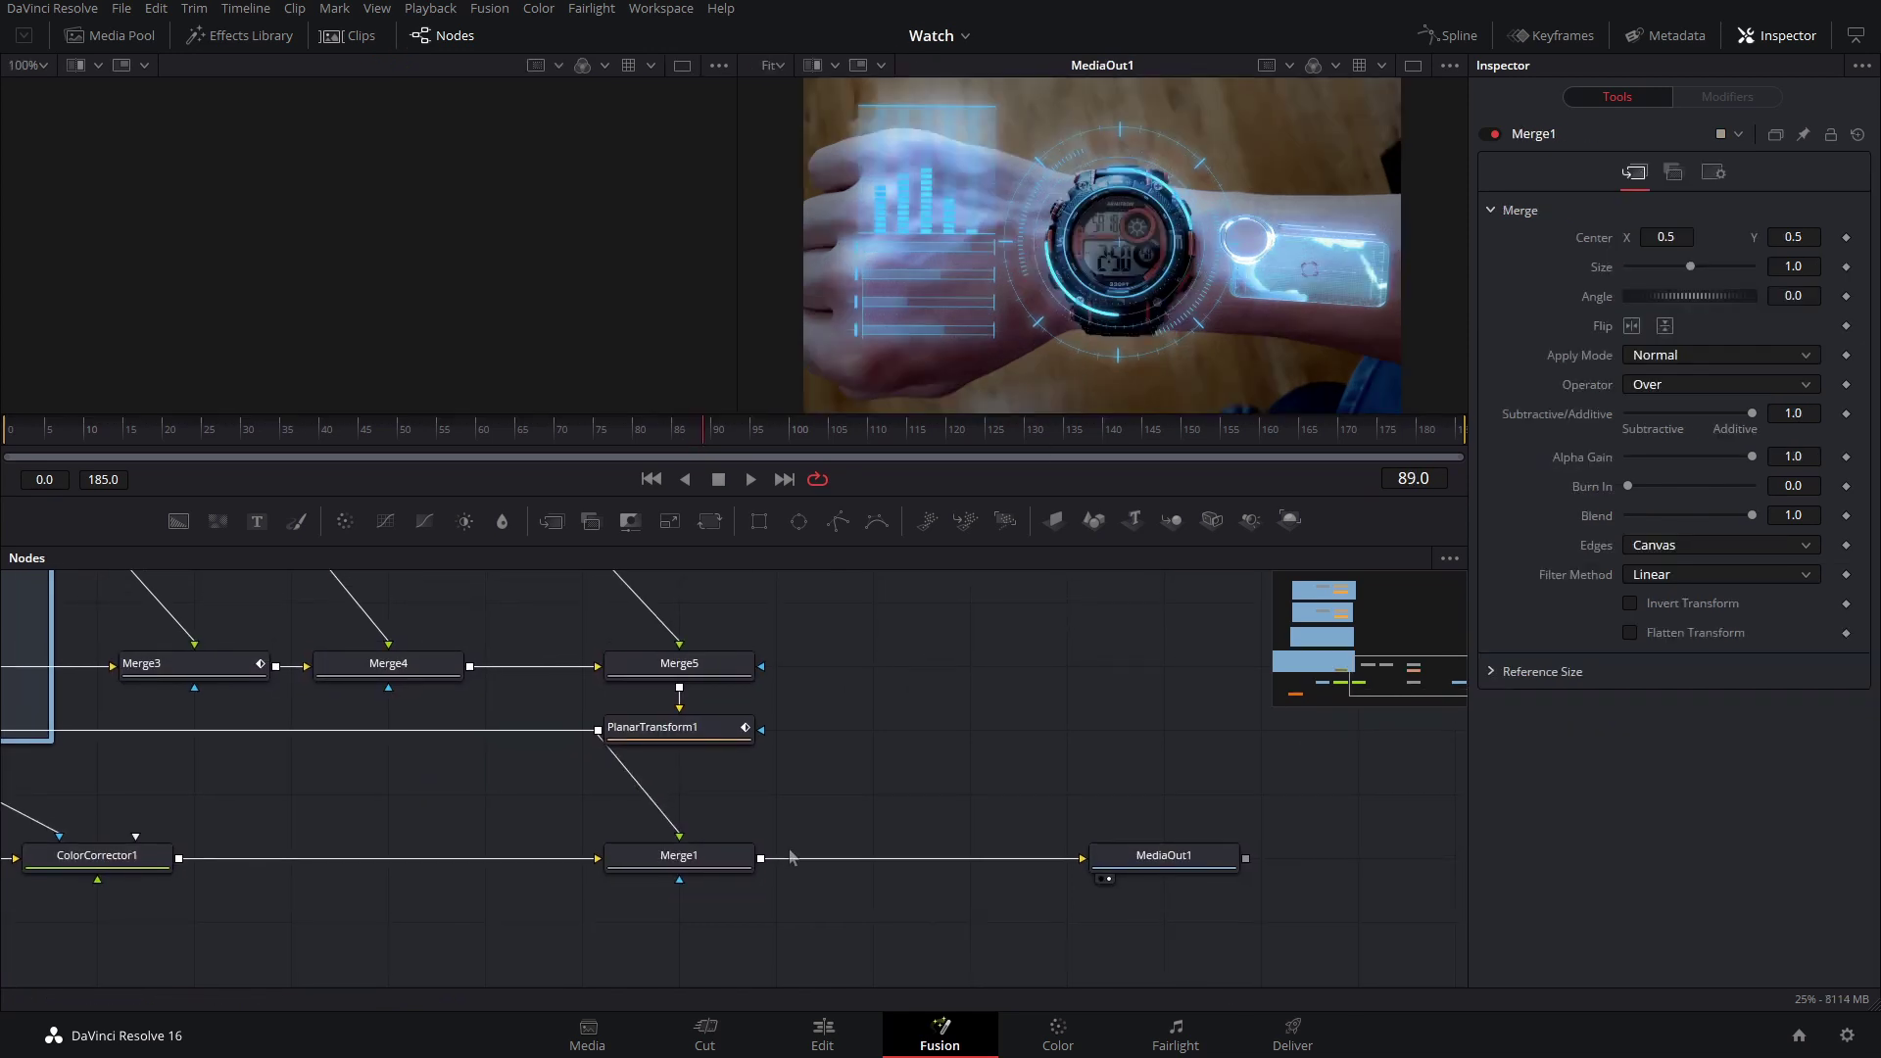
- Add a Lens Reflections node directly after Merge1
click(730, 869)
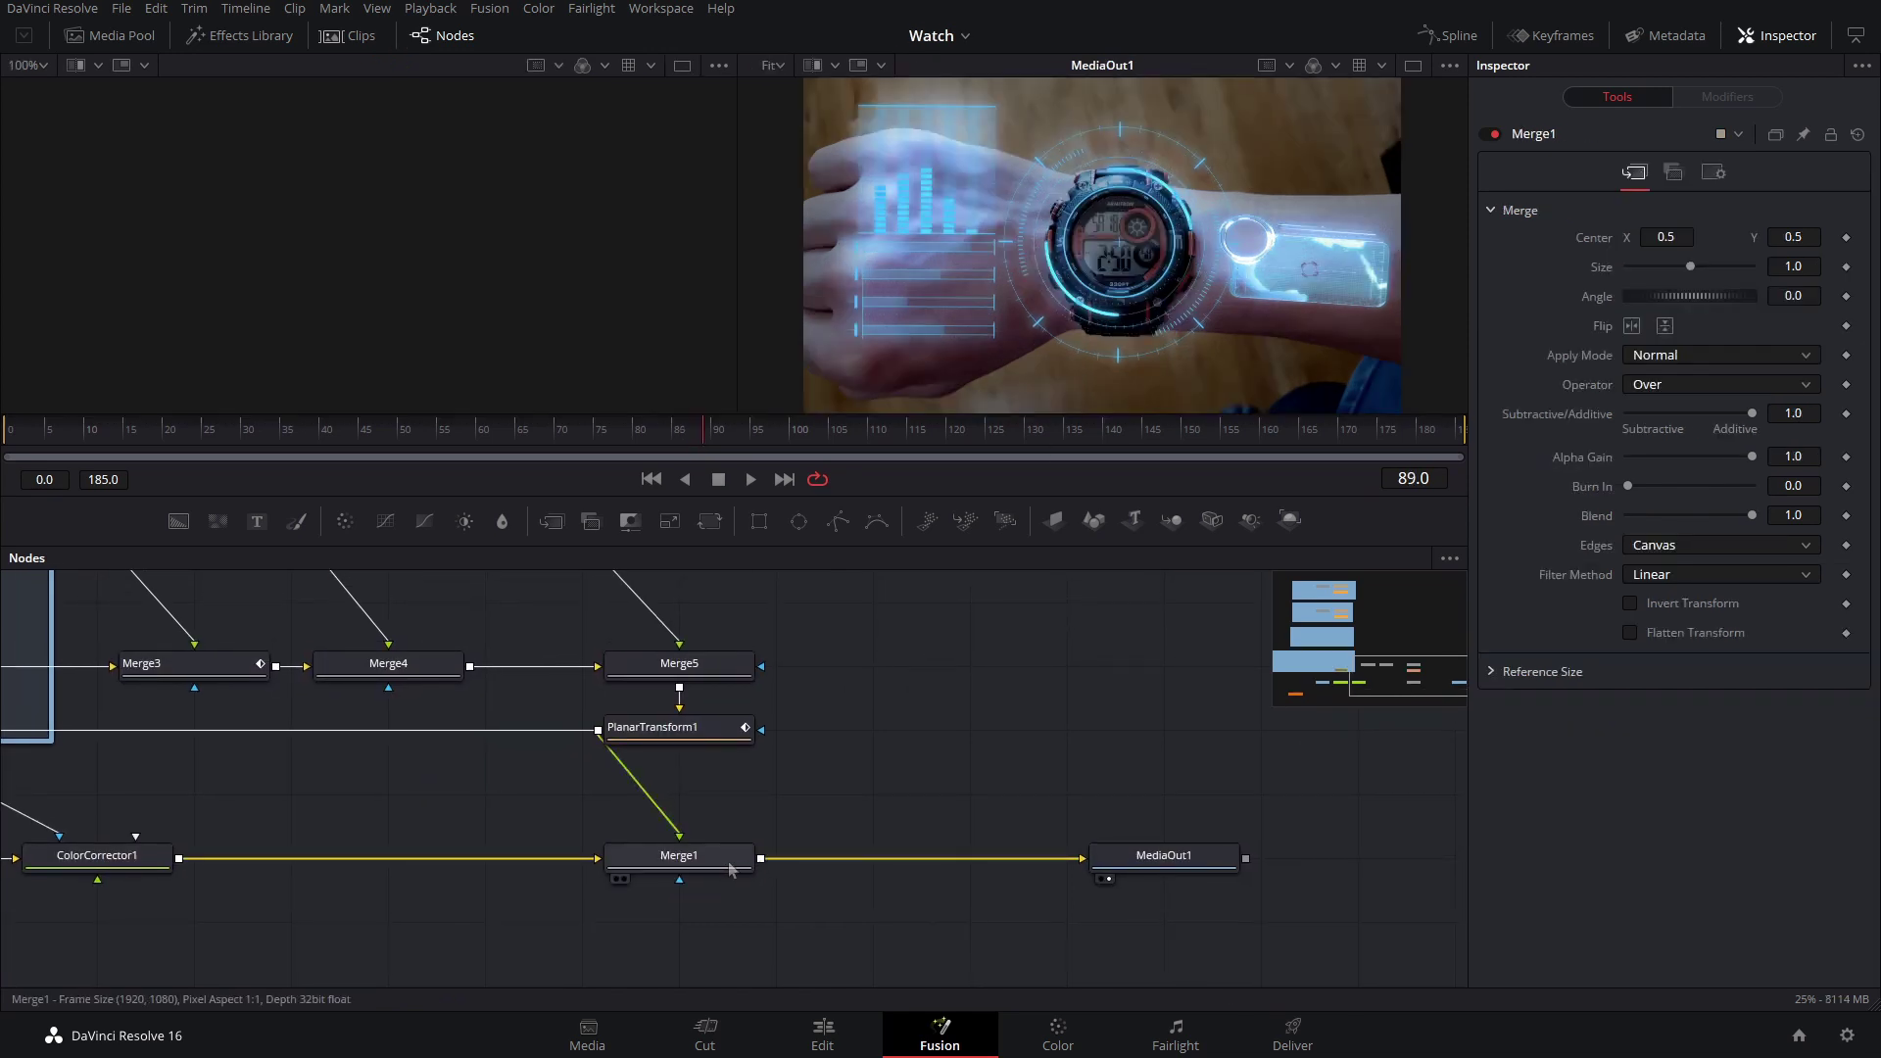
drag(737, 861, 1146, 932)
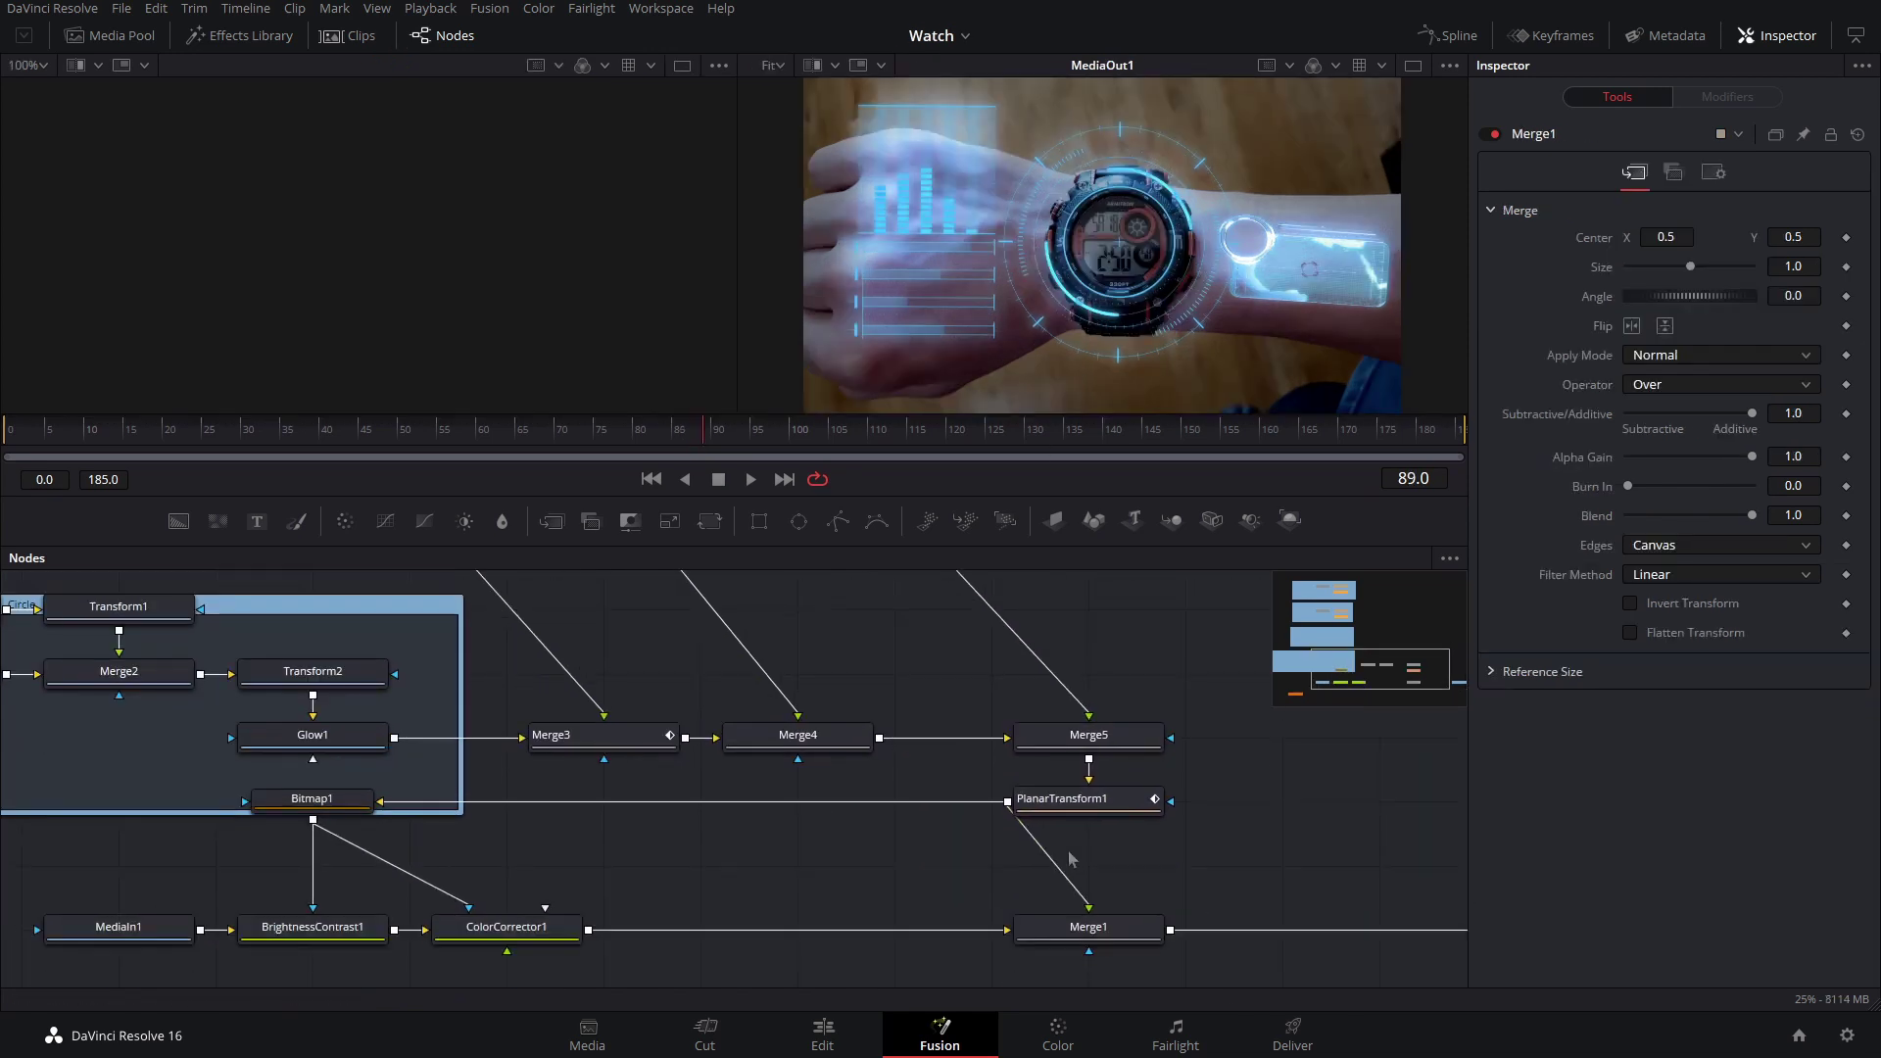
click(1109, 811)
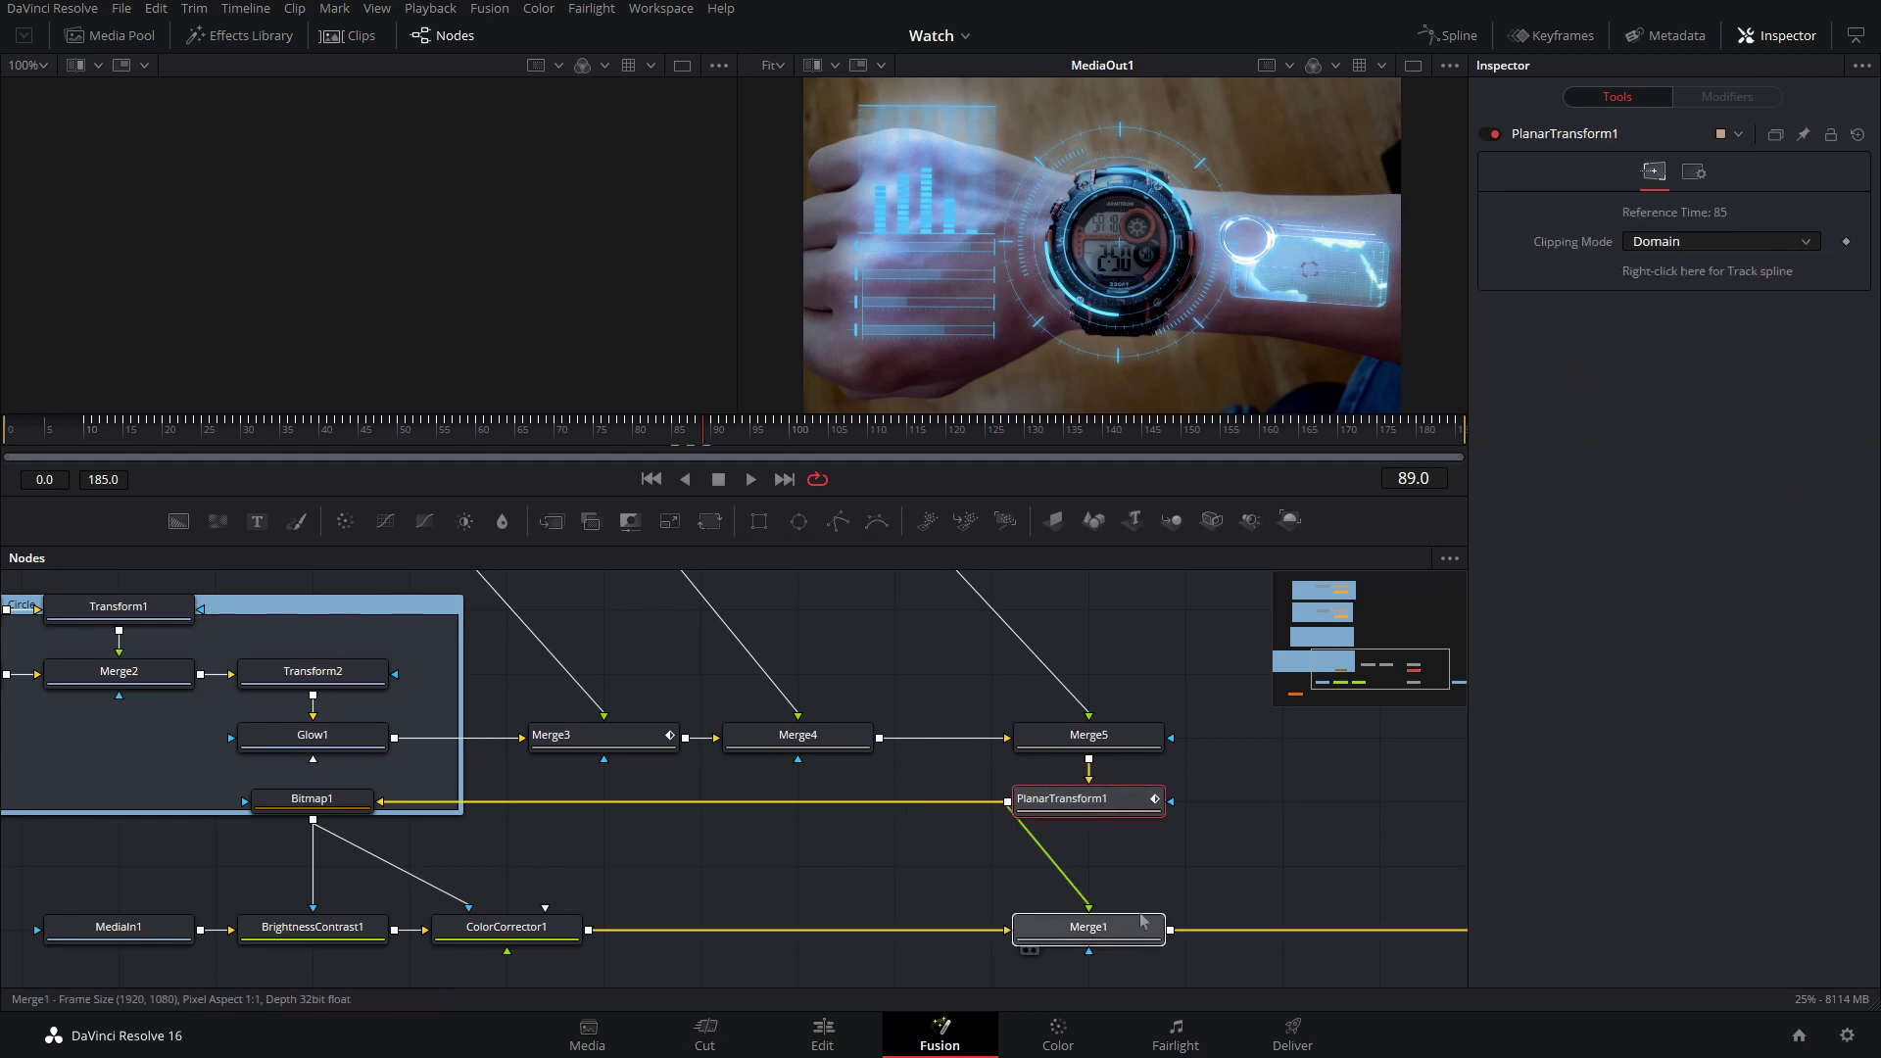
click(1112, 925)
key(shift+space)
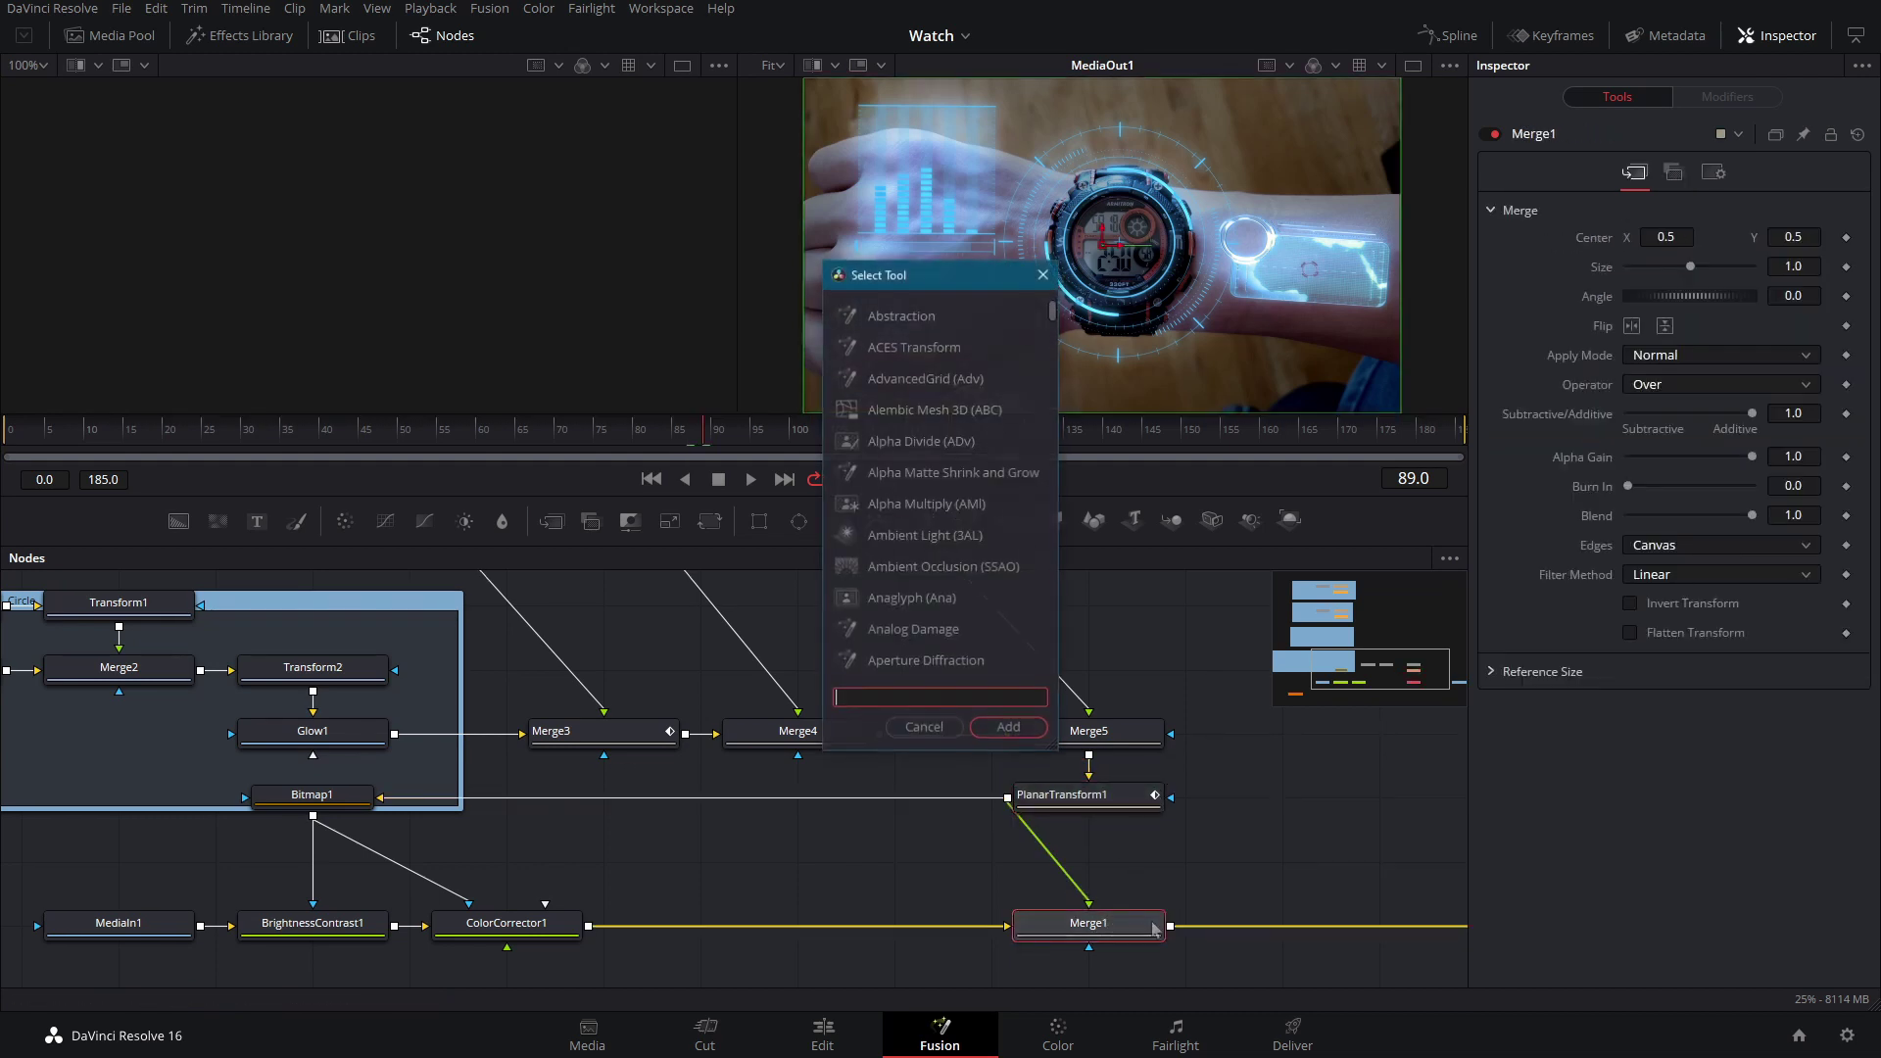
text(lens)
key(Down)
key(Down)
key(Down)
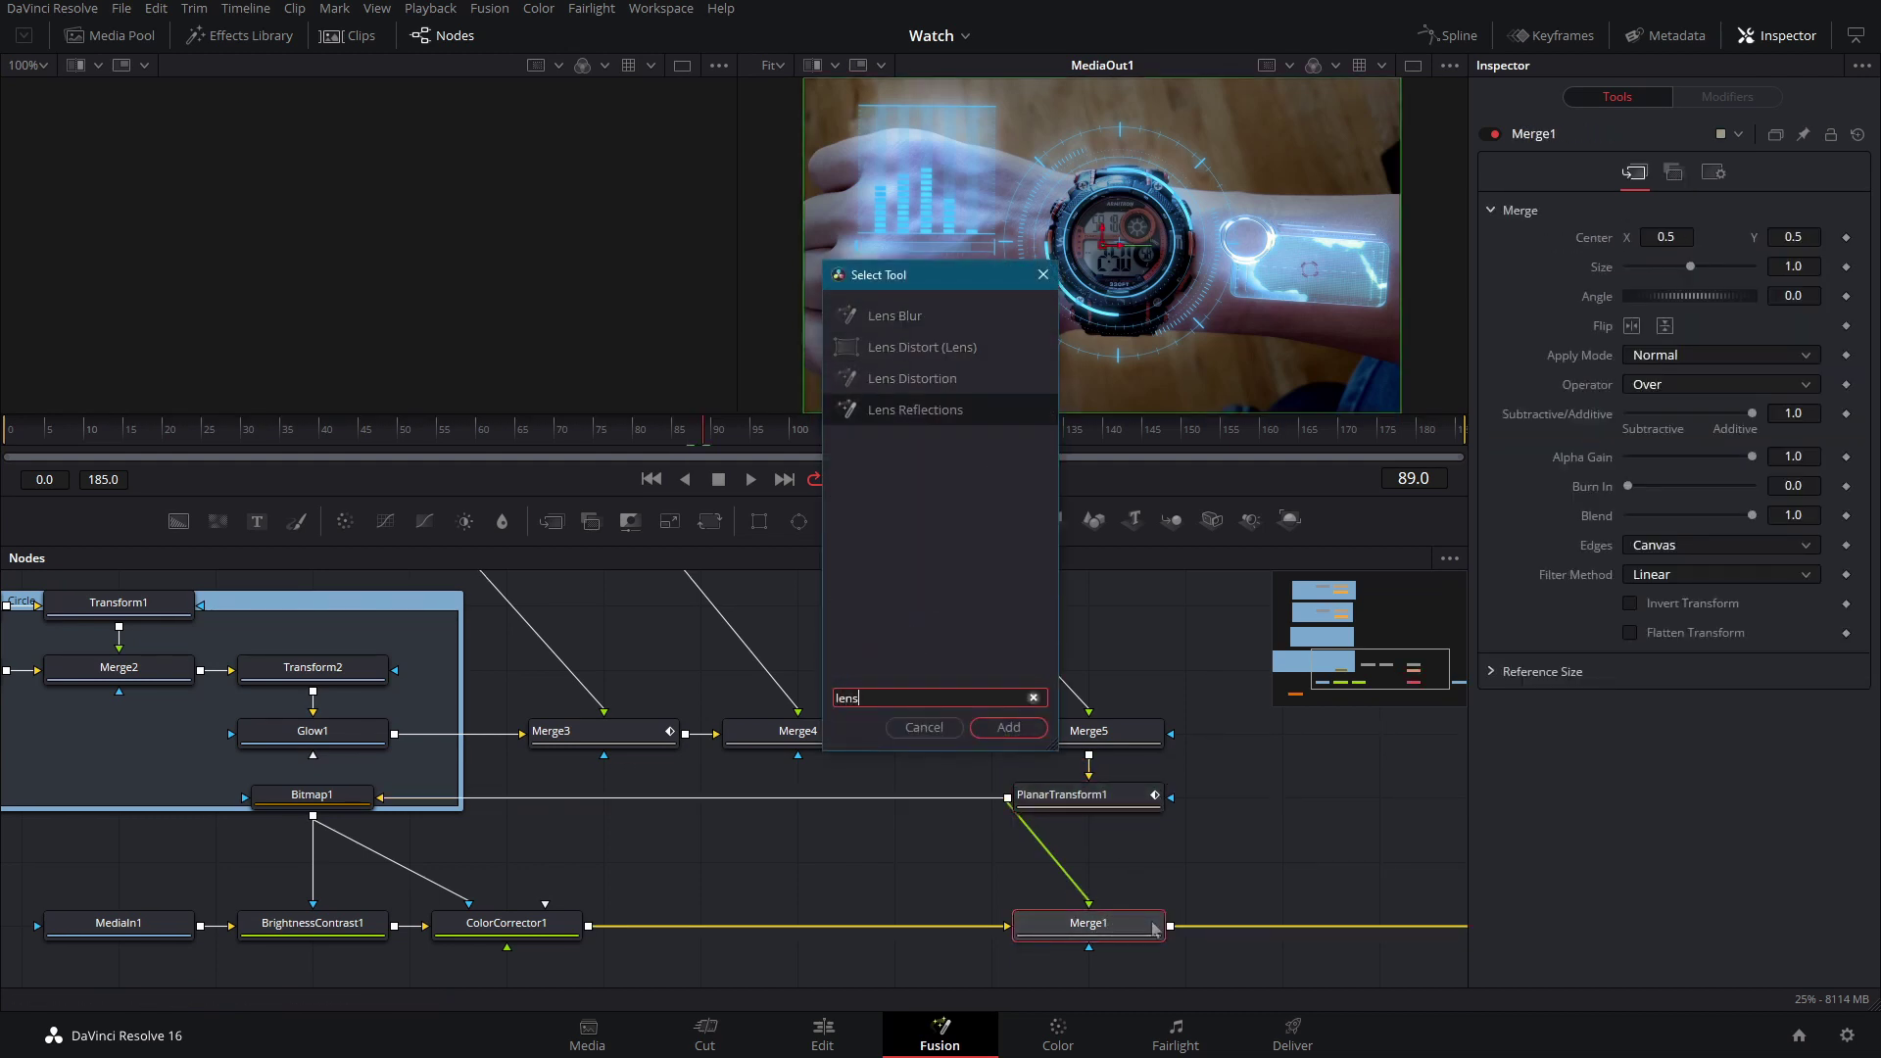
key(Return)
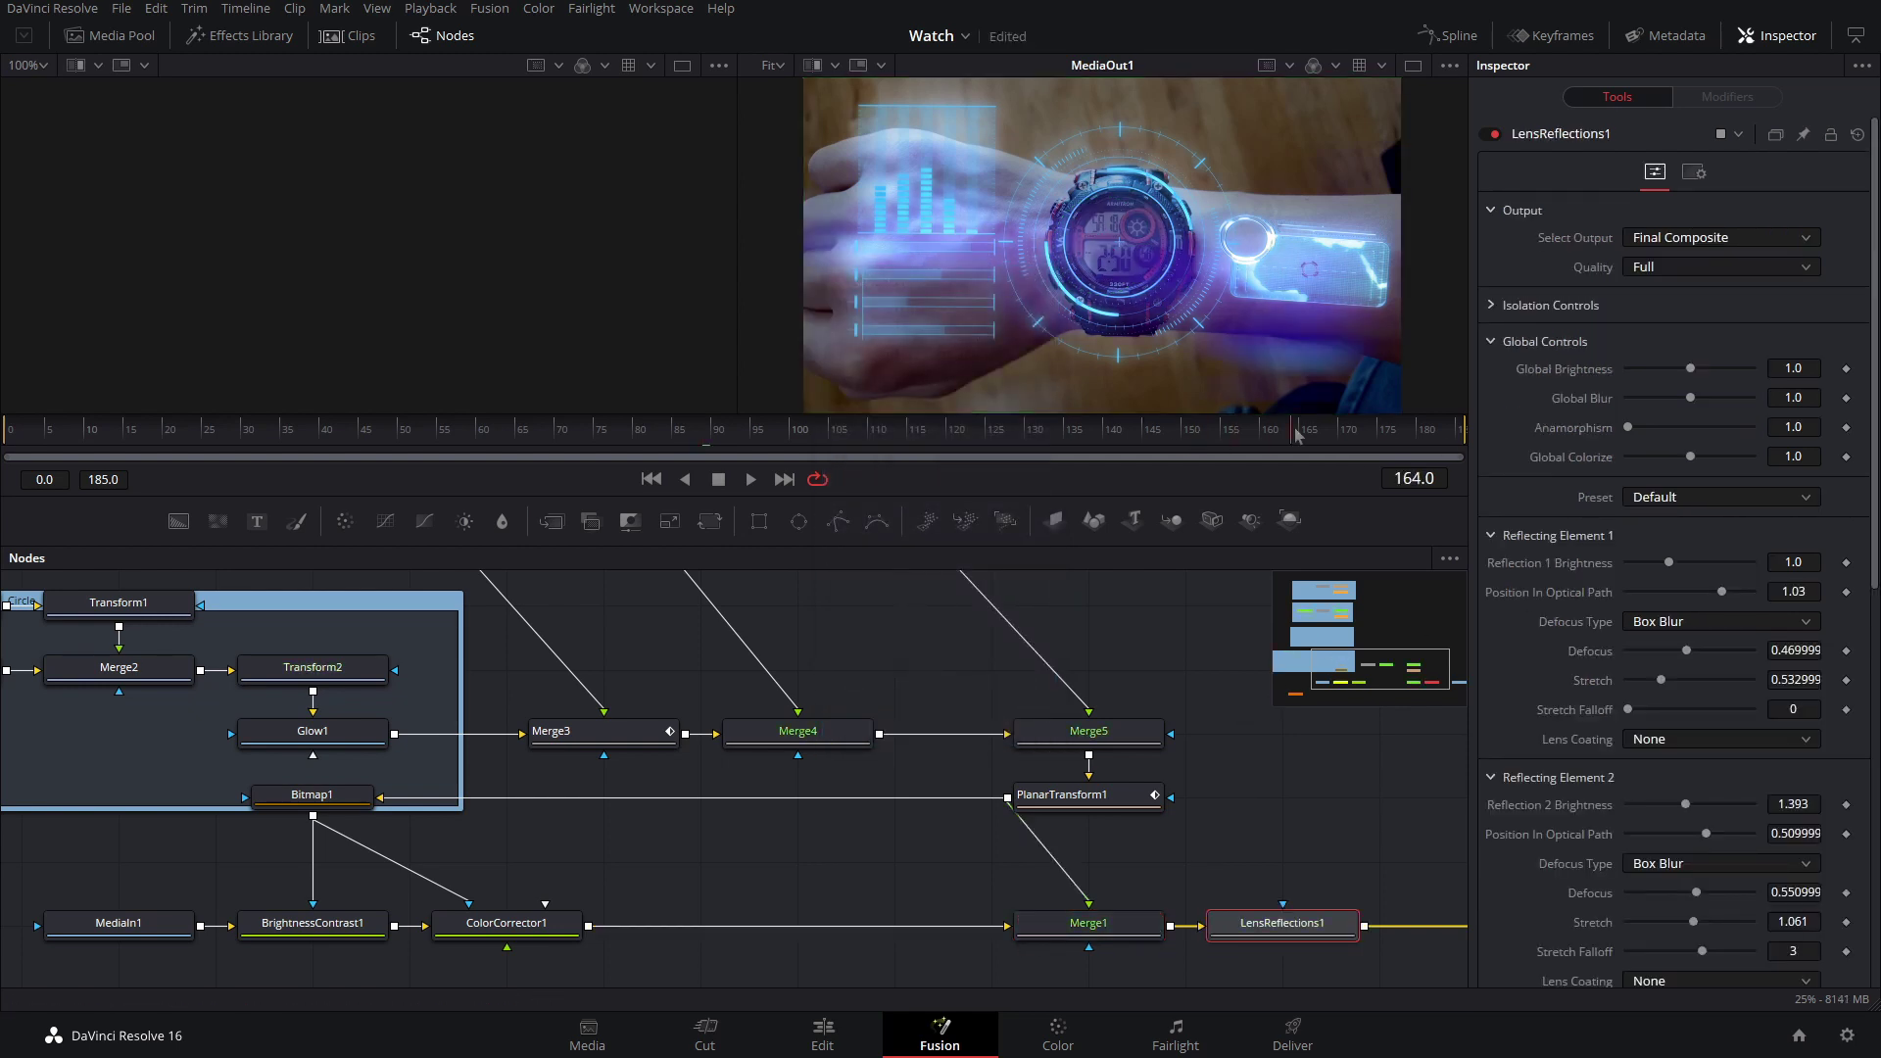
- Move LensReflections1 between PlanarTransform1 and Merge1, then set its Global Brightness to 0.455 and check the flare on other frames
click(979, 435)
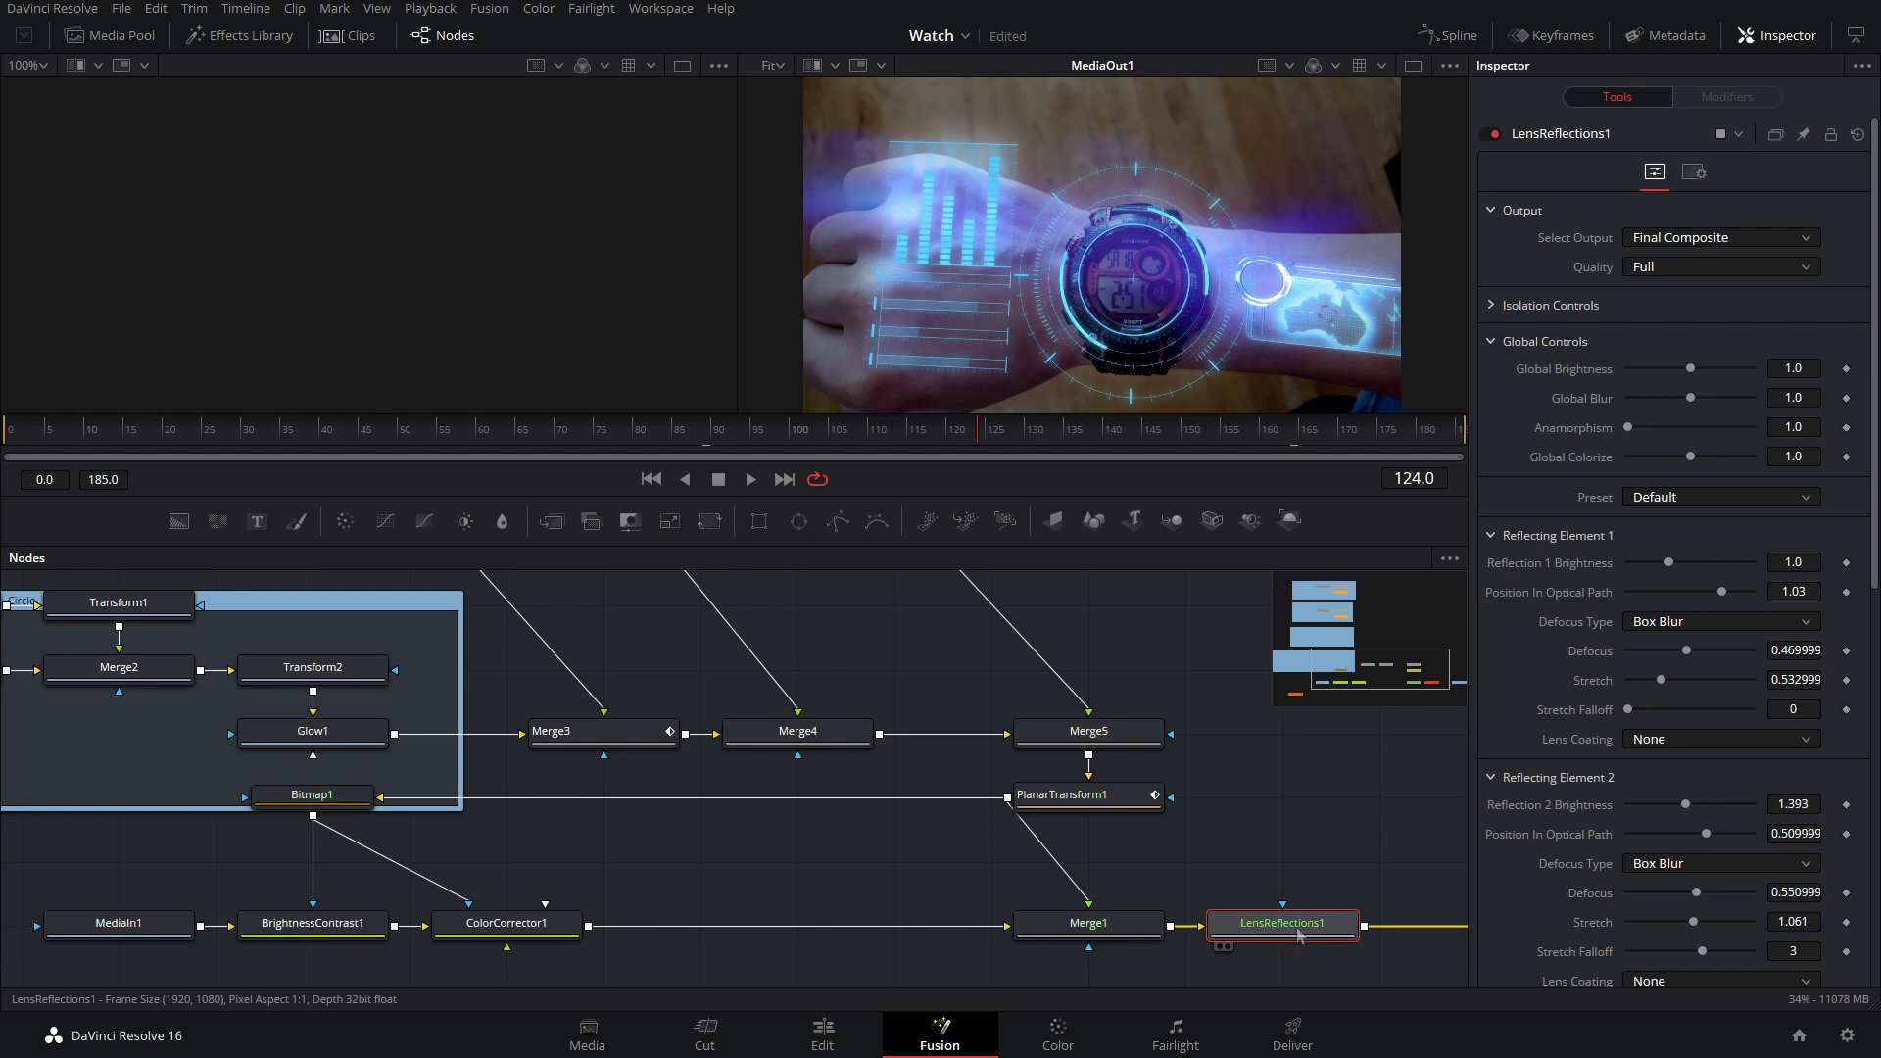
drag(1285, 925, 1074, 875)
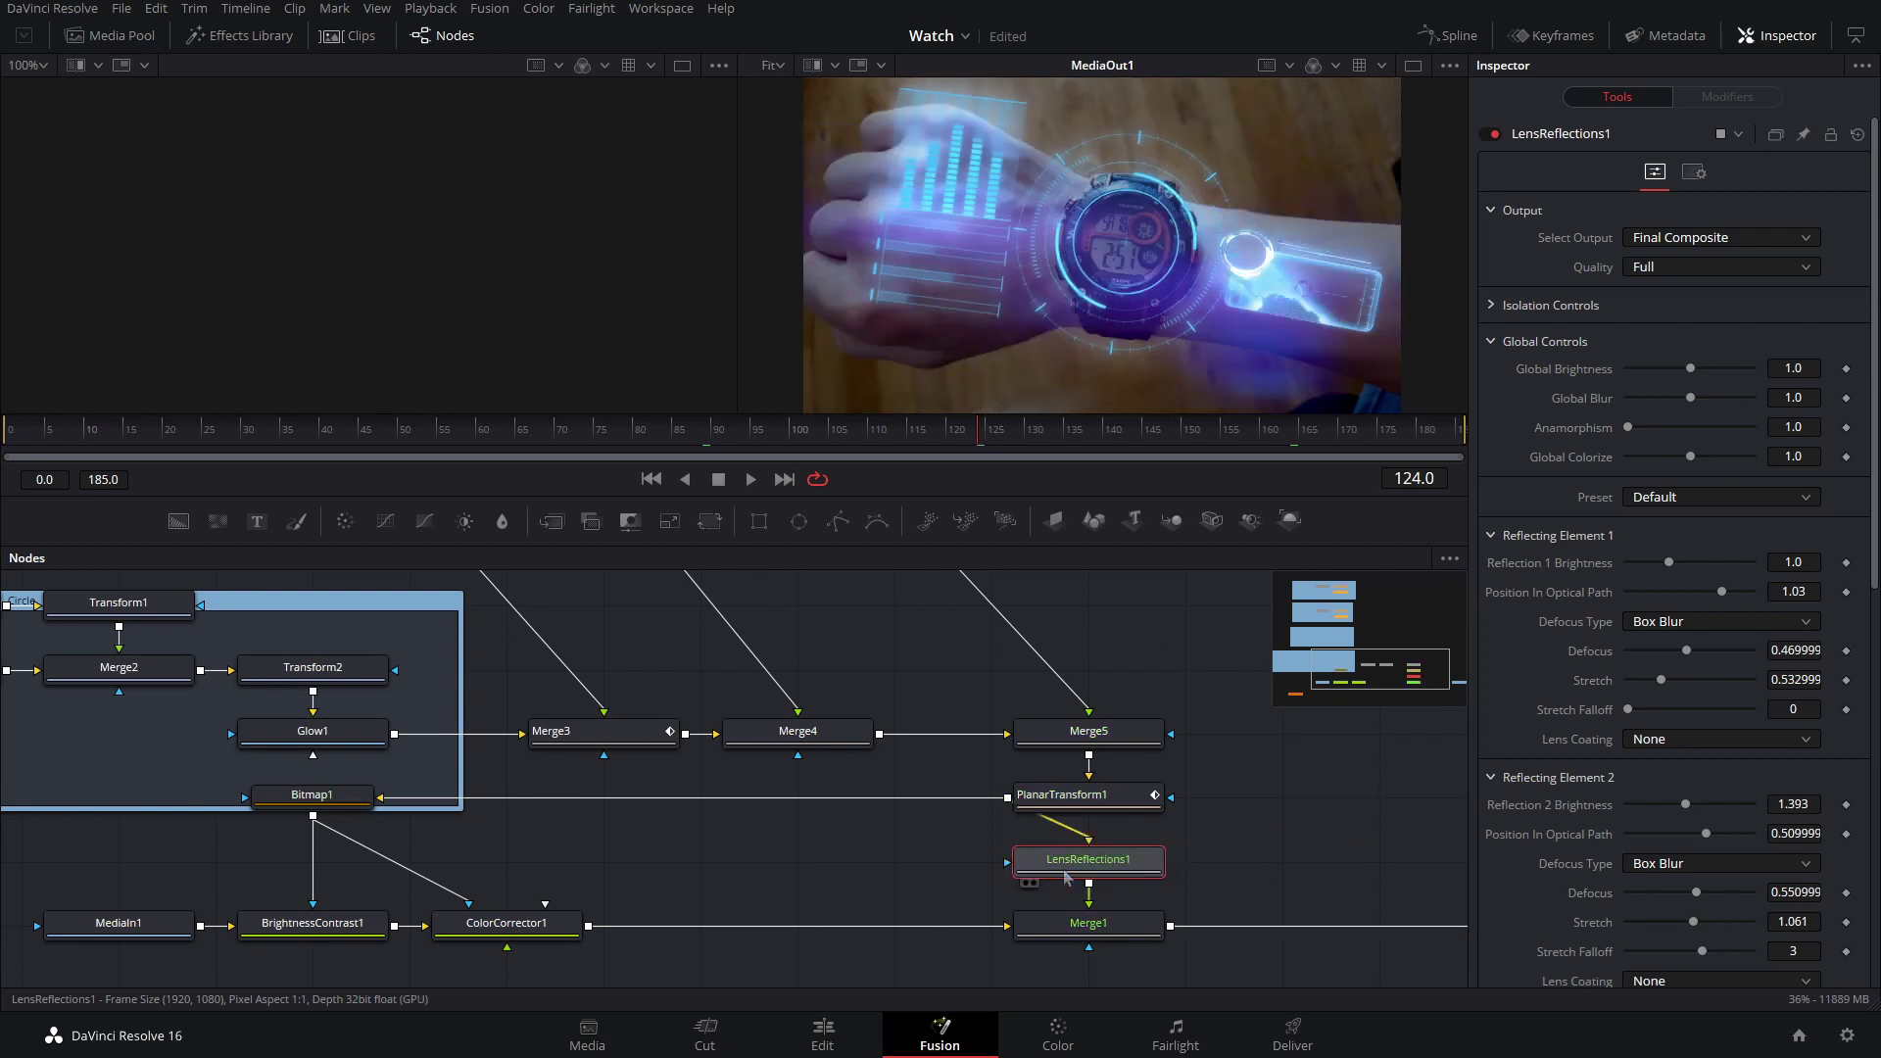
scroll(1166, 316, up, 3)
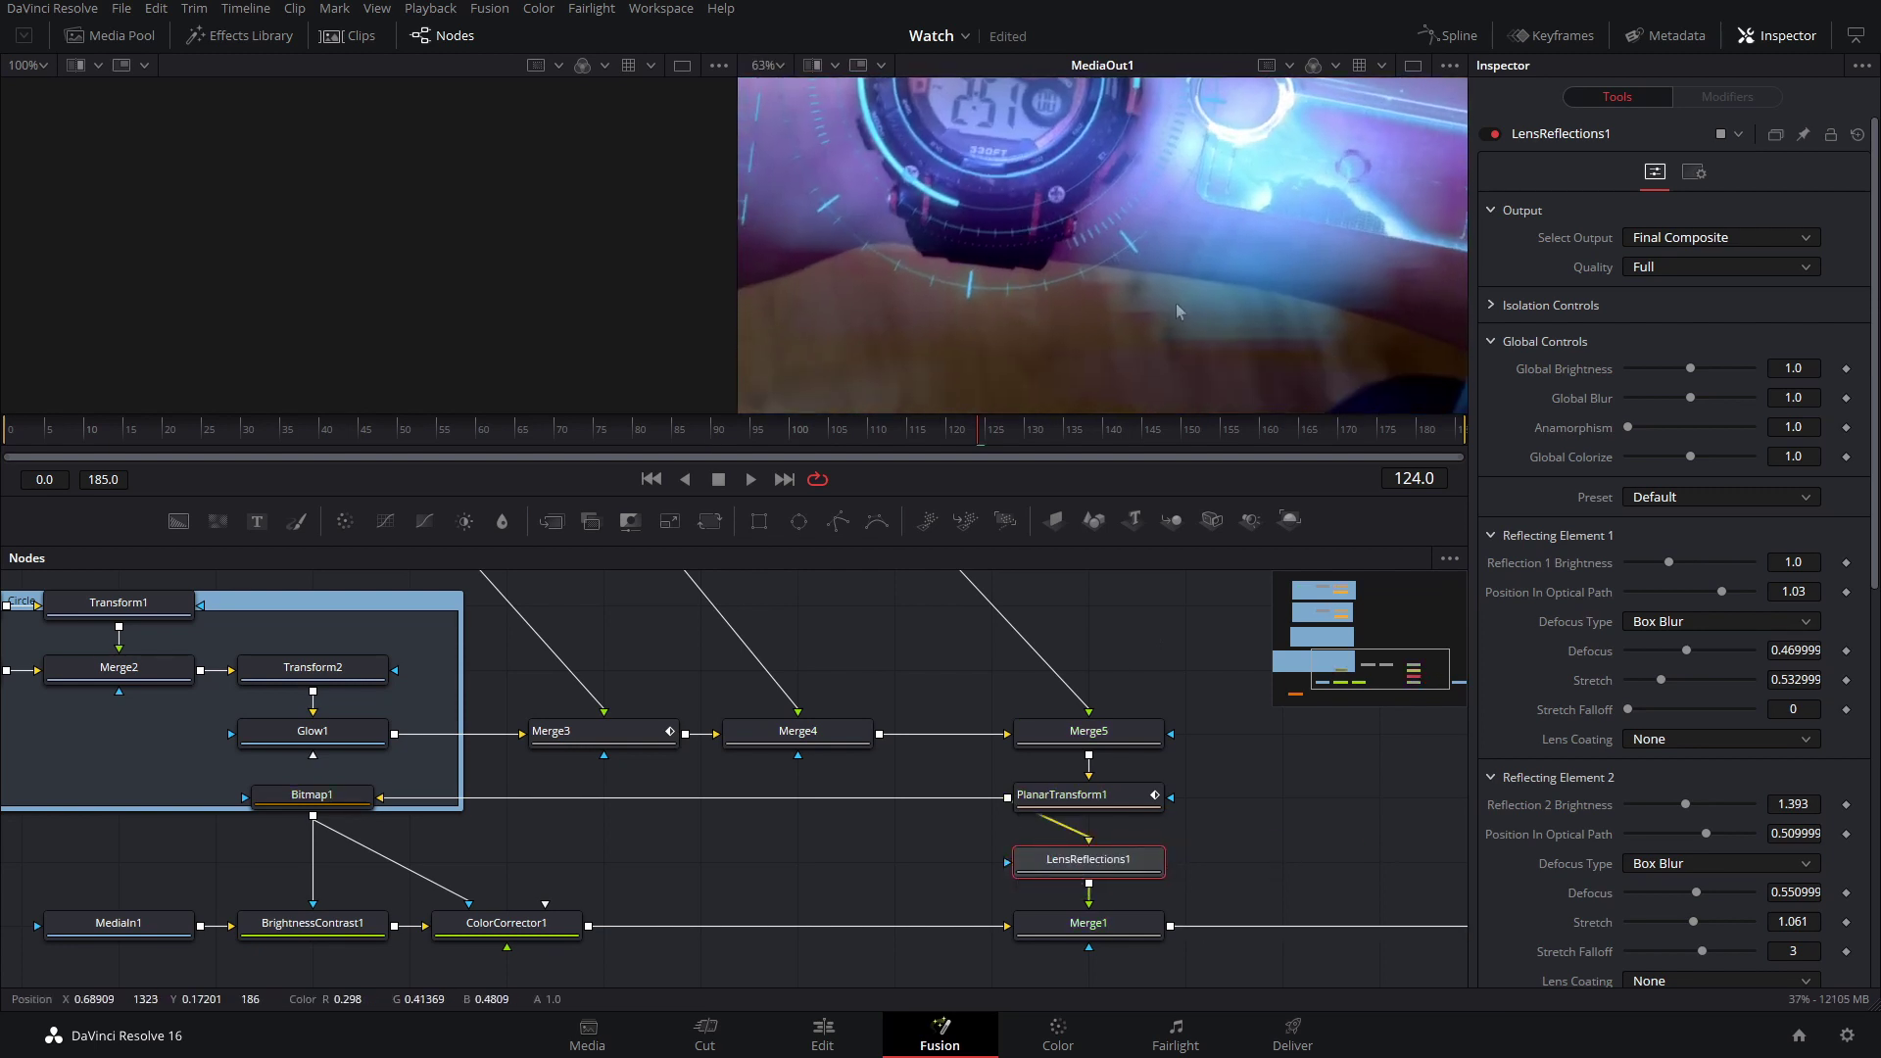
scroll(1166, 317, down, 3)
drag(1163, 310, 1184, 365)
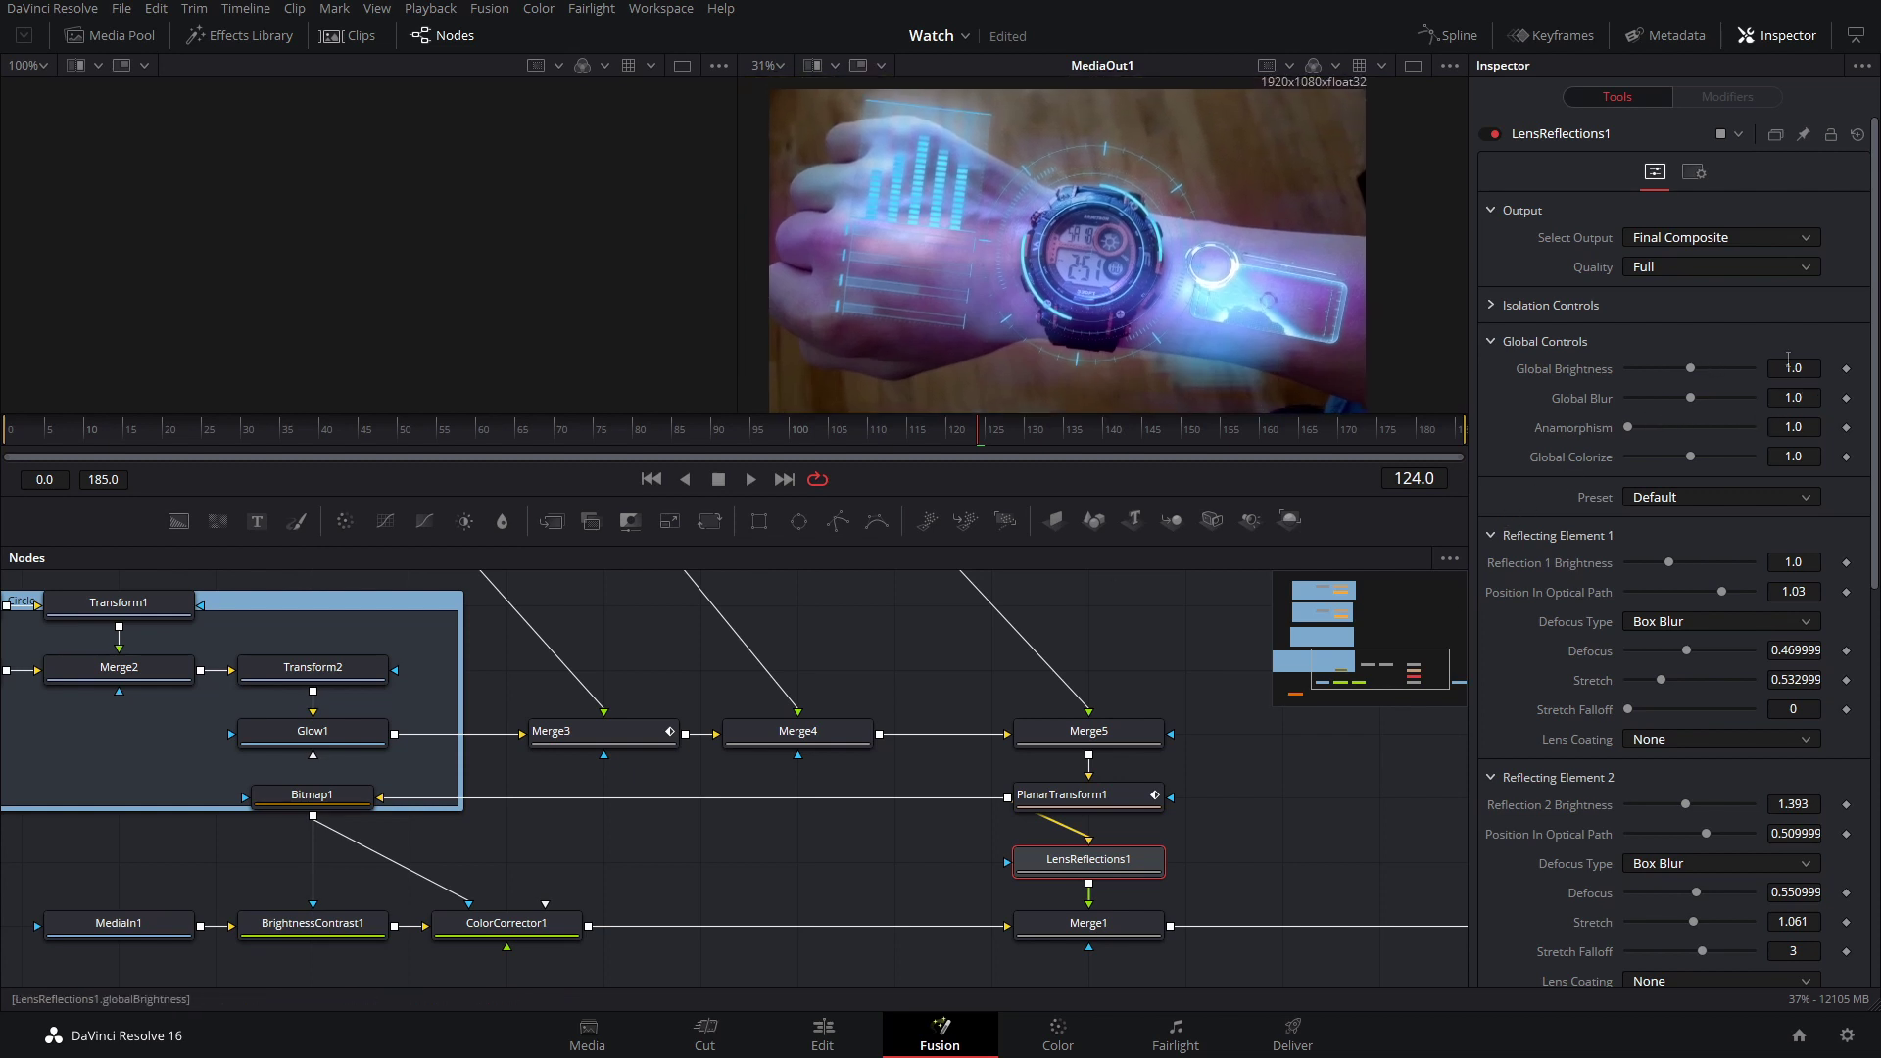
drag(1687, 369, 1656, 370)
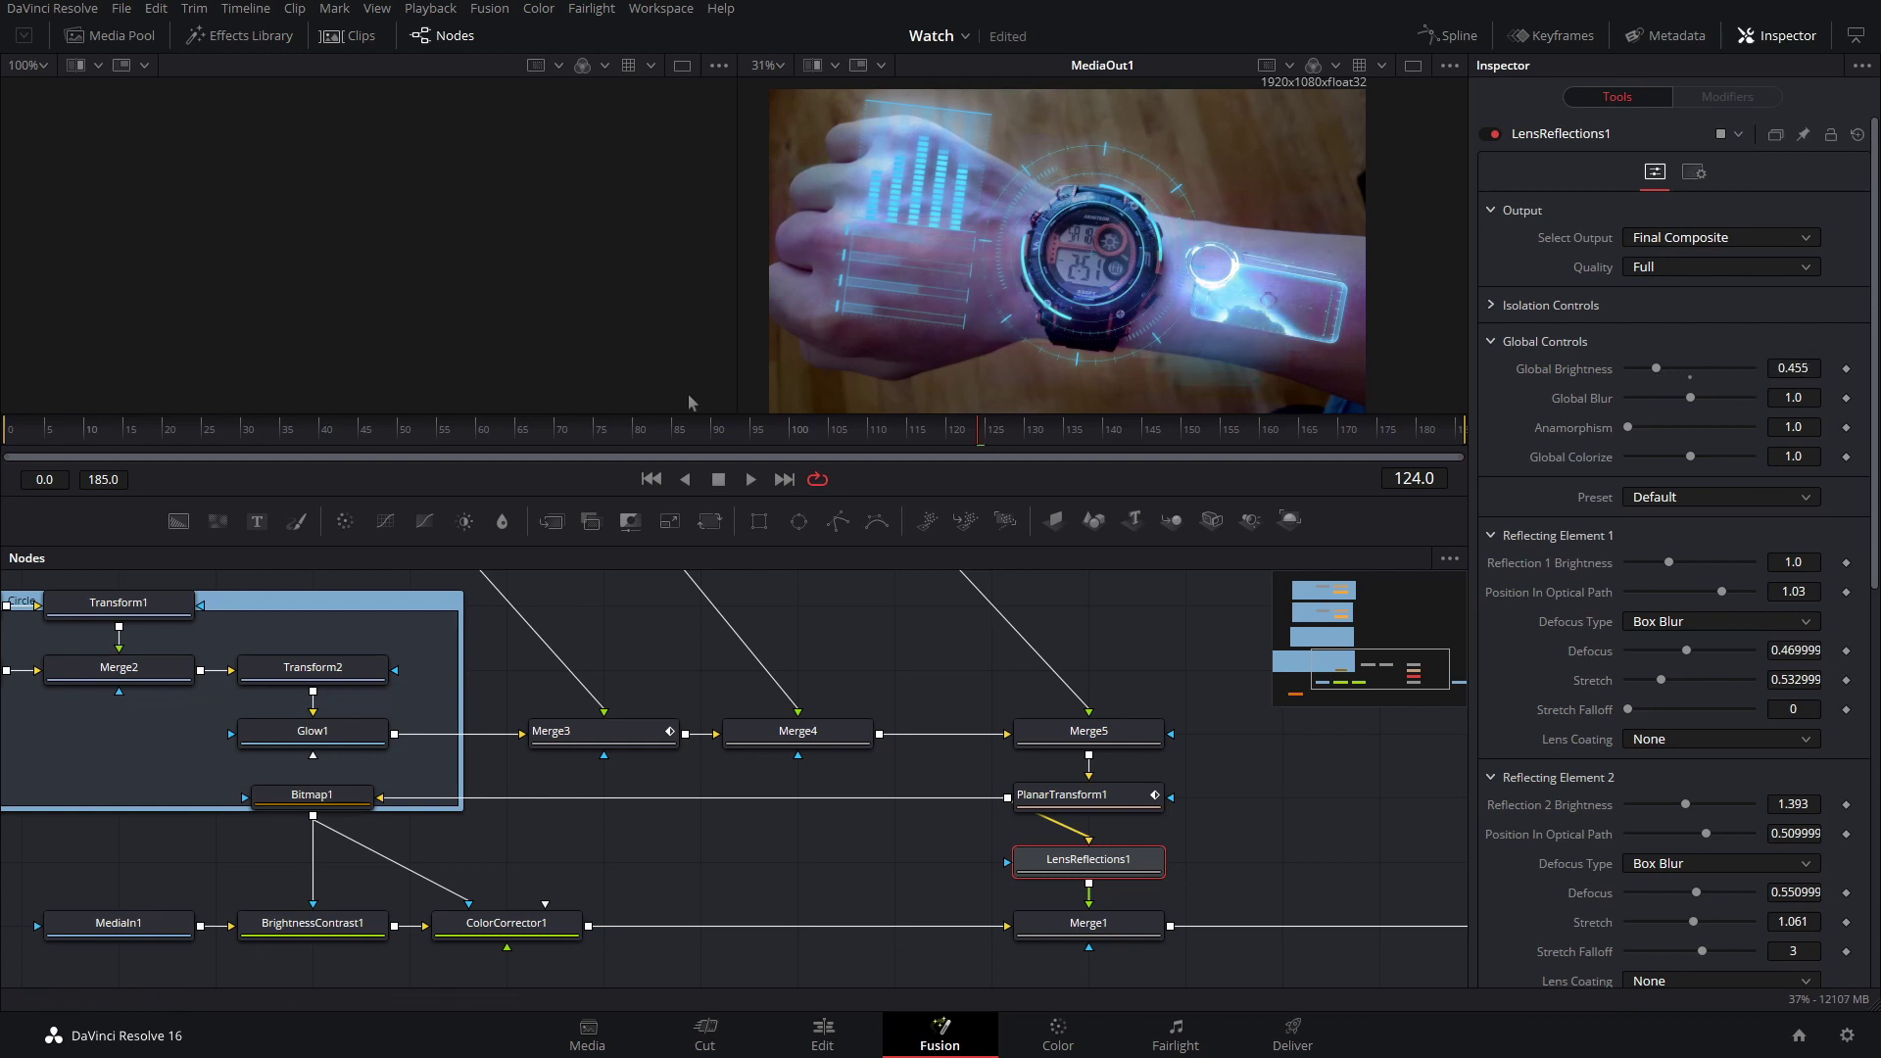
drag(627, 441, 1091, 443)
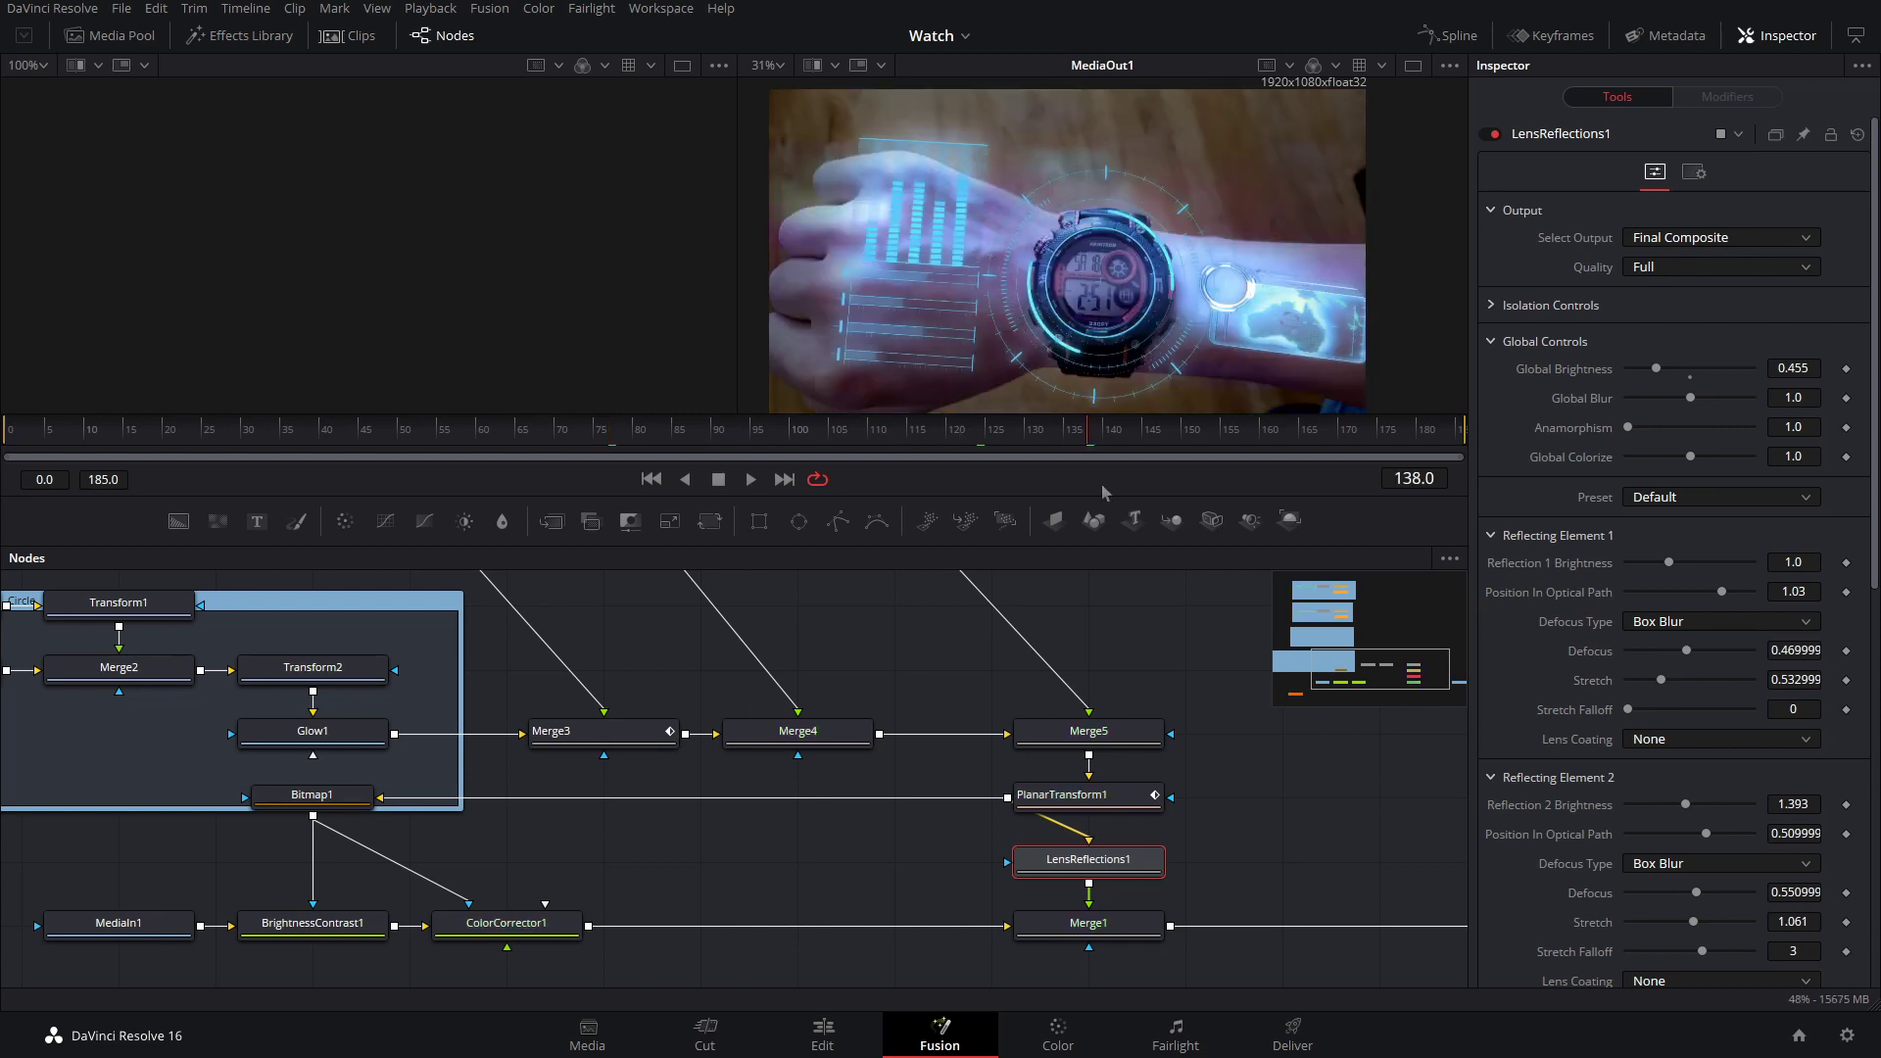
- Make room below Merge5 in the node graph and insert a Displace node between Merge5 and PlanarTransform1
scroll(1163, 692, down, 5)
drag(1182, 761, 344, 574)
scroll(1014, 781, up, 4)
drag(828, 842, 826, 811)
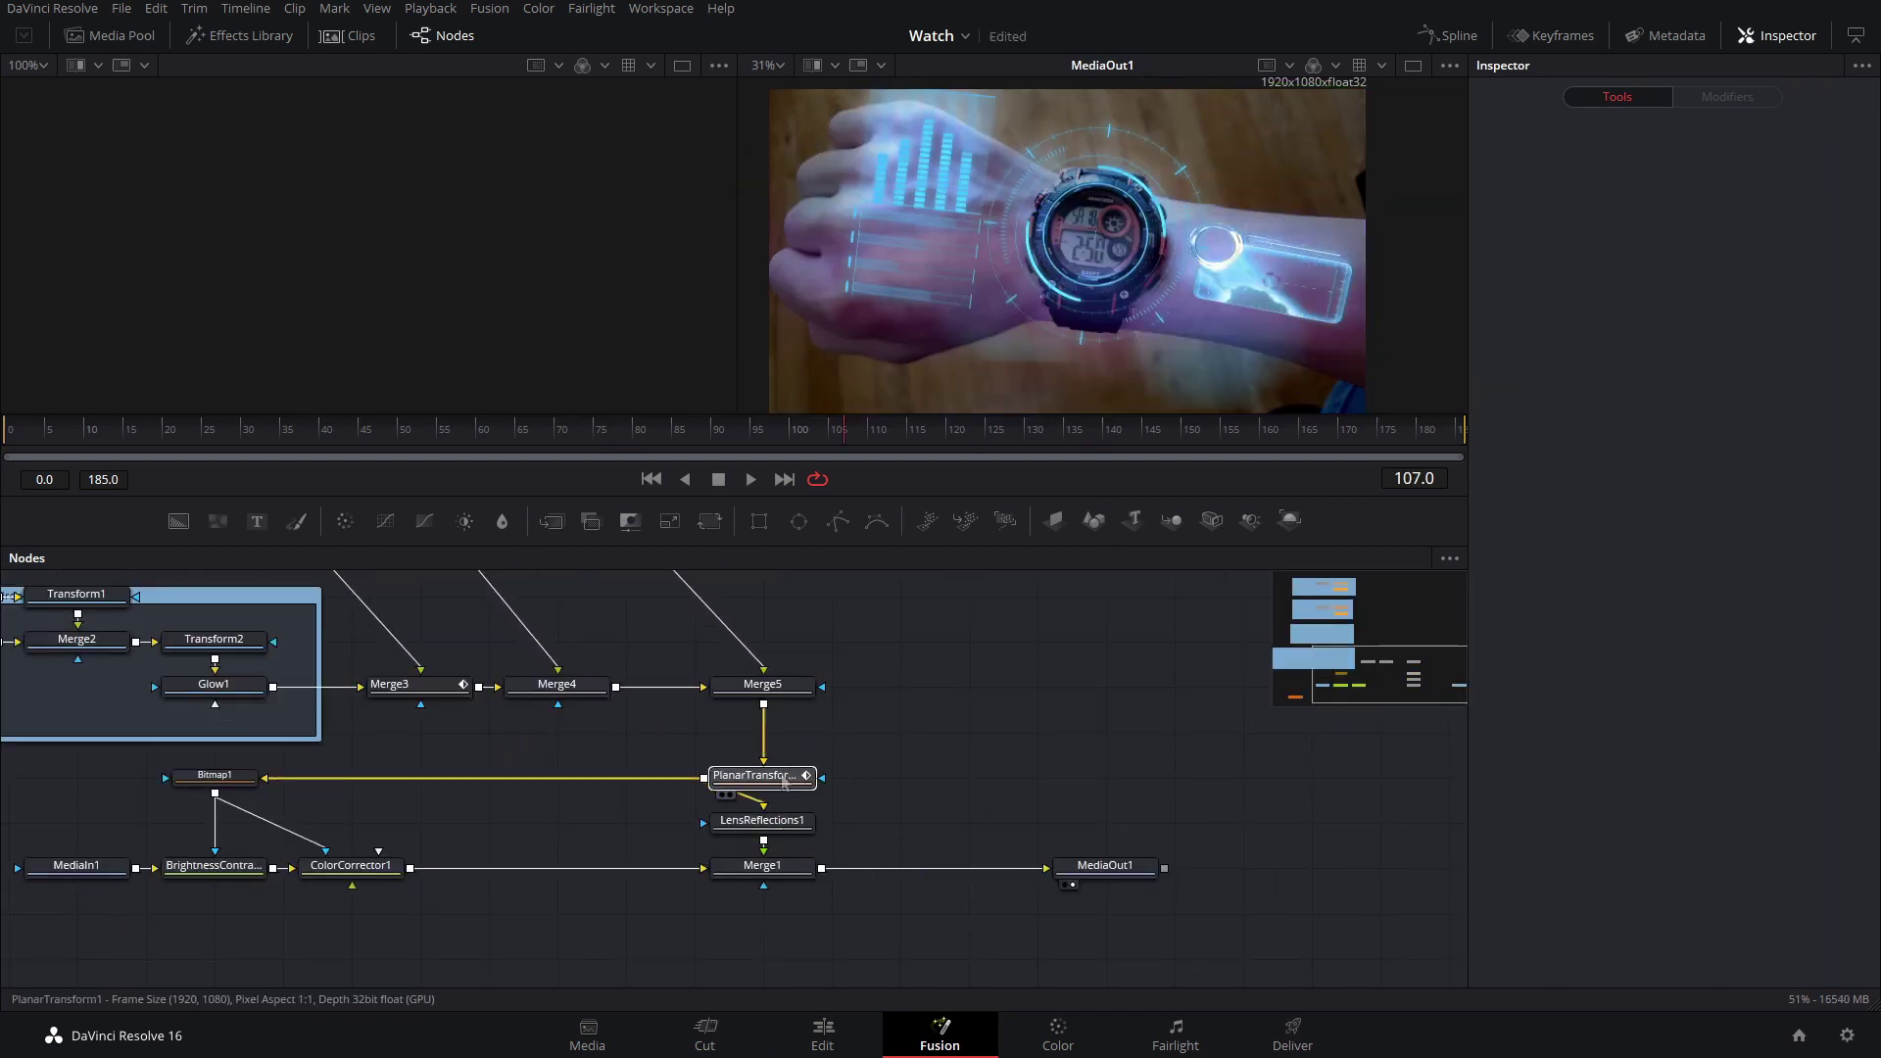
click(784, 781)
click(776, 693)
key(shift+space)
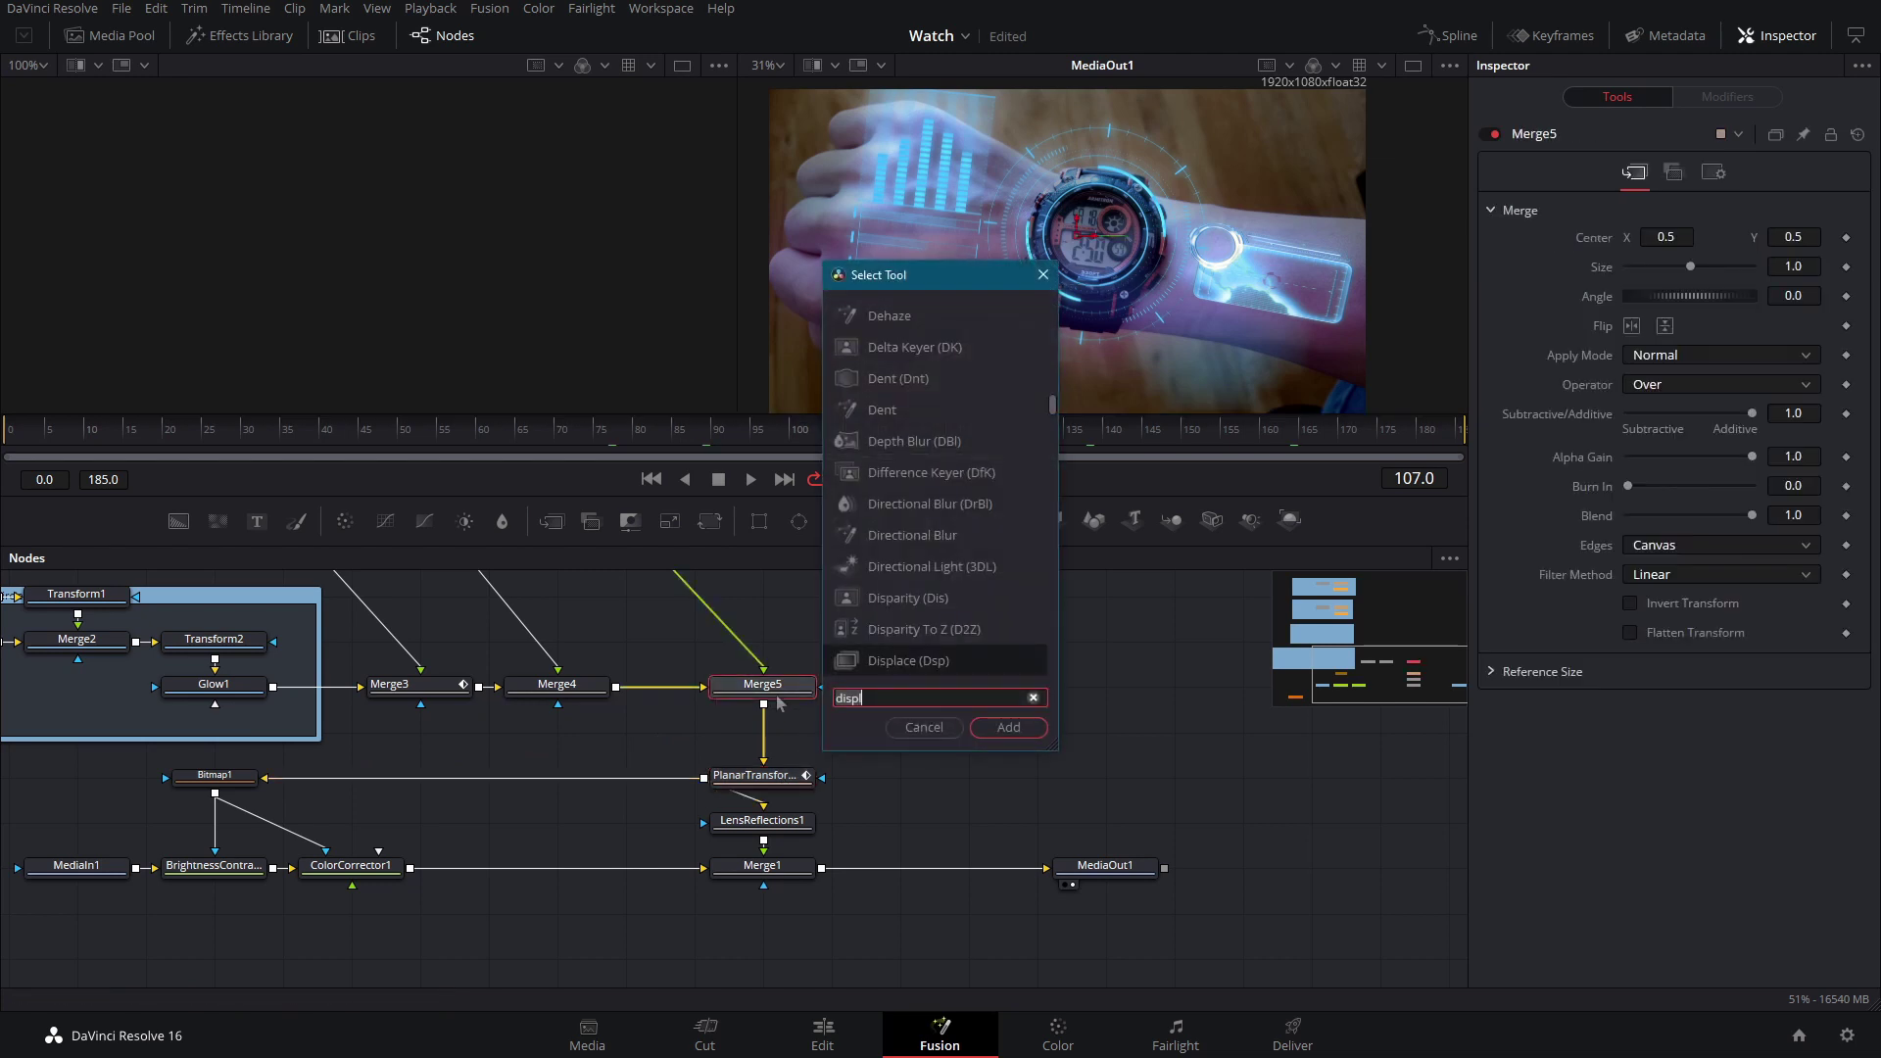
text(displ)
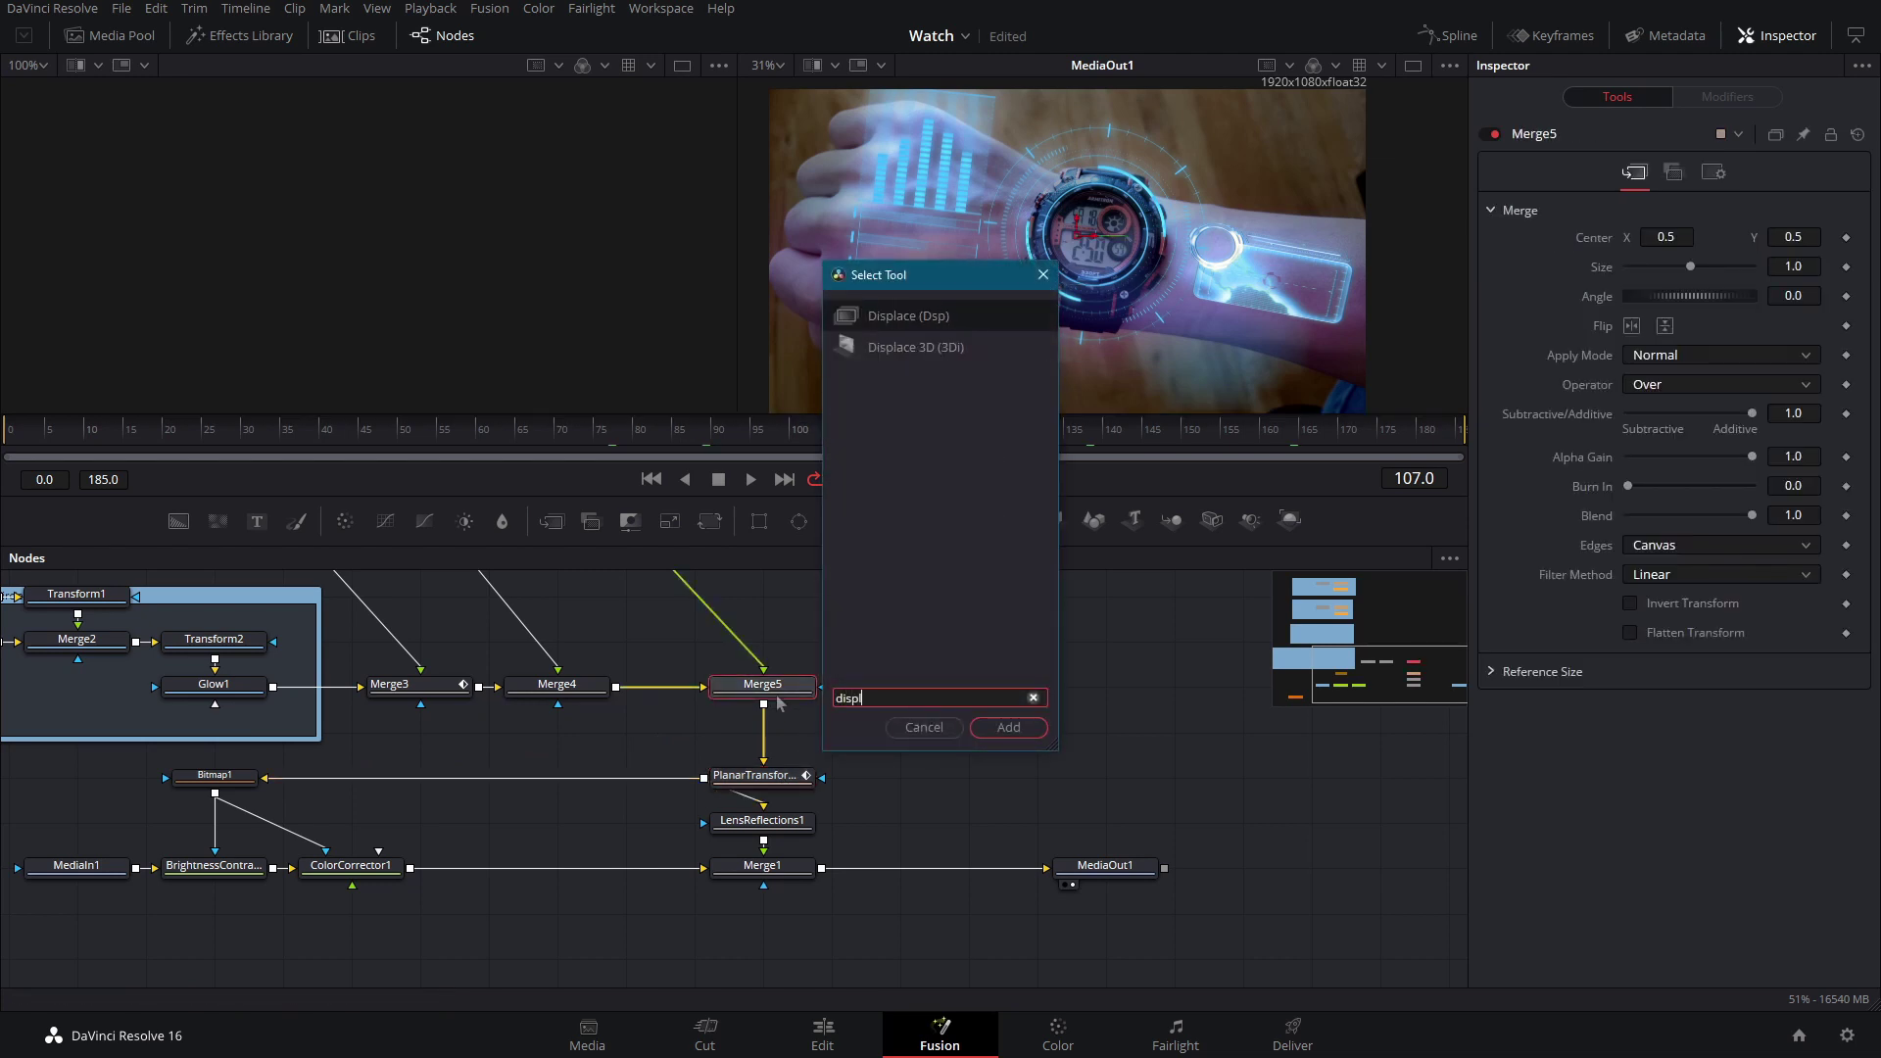
key(Return)
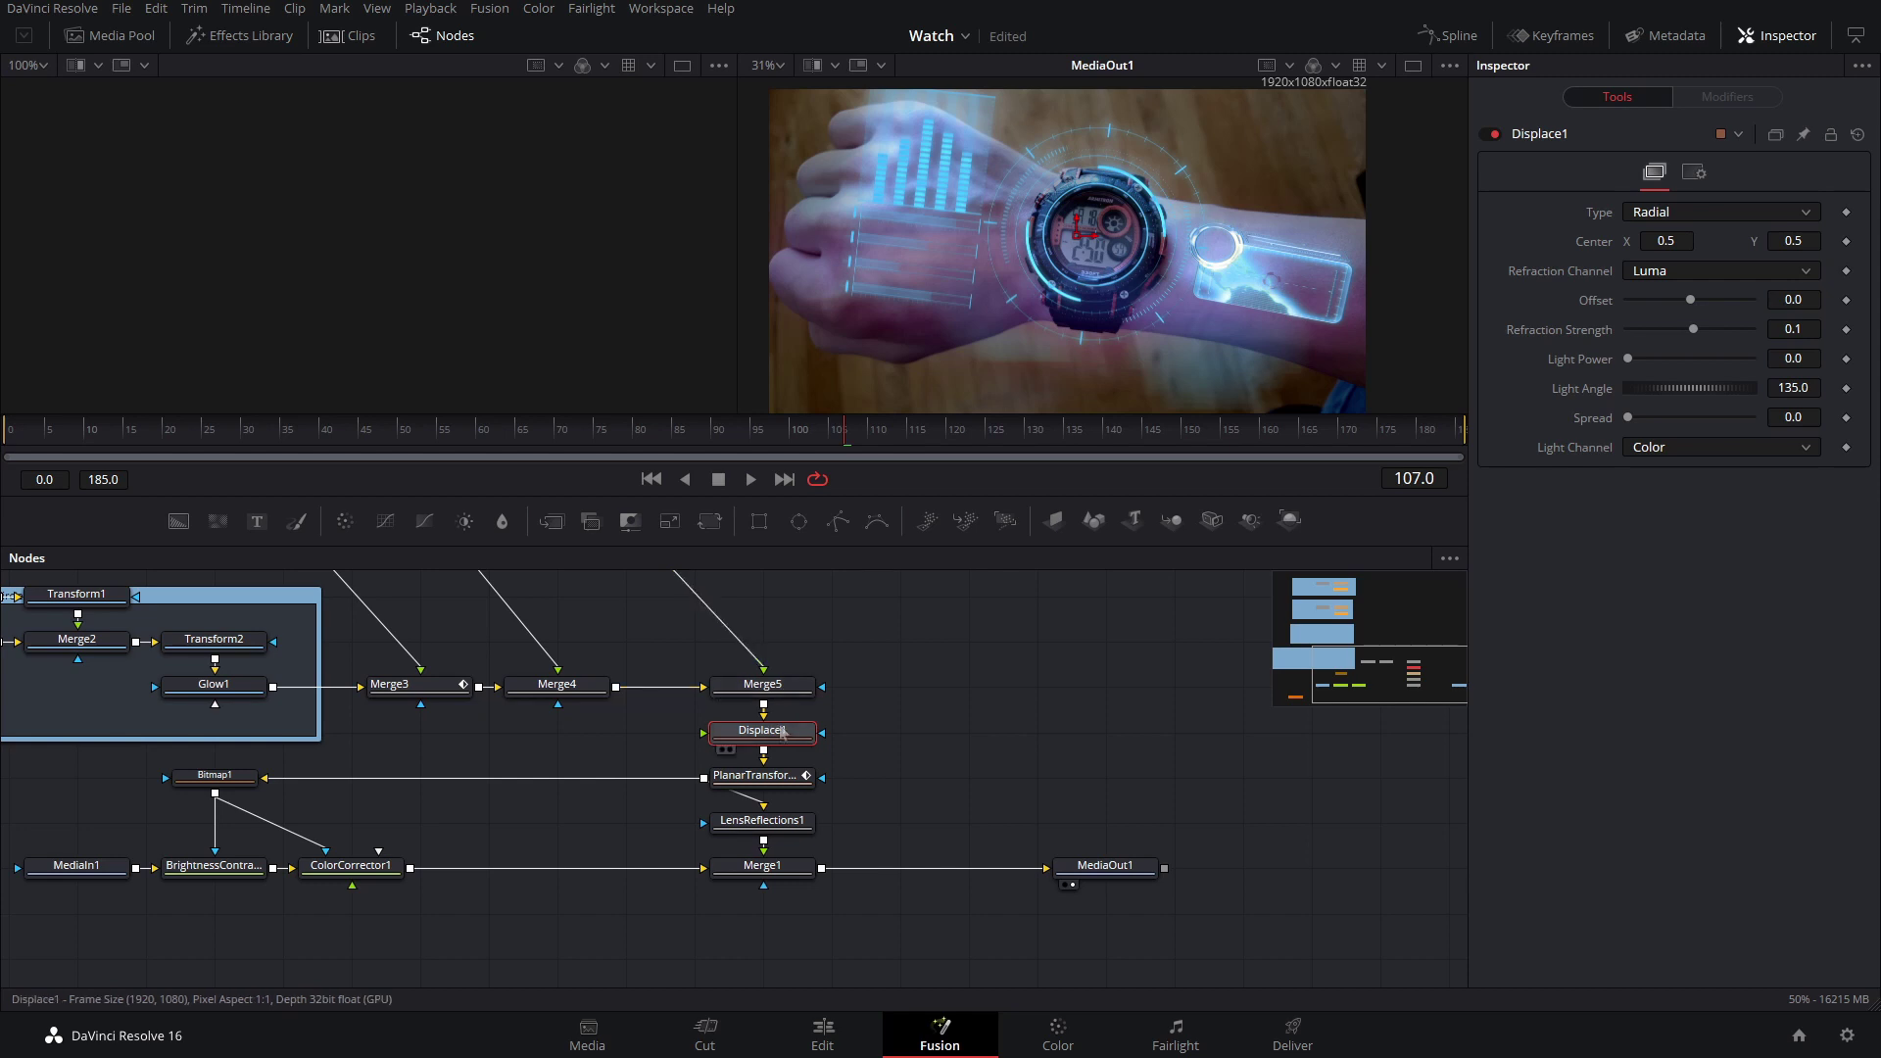
- View Displace1 on its own, then connect a white Background node with a Rectangle mask to it as the displacement source
drag(537, 286, 537, 286)
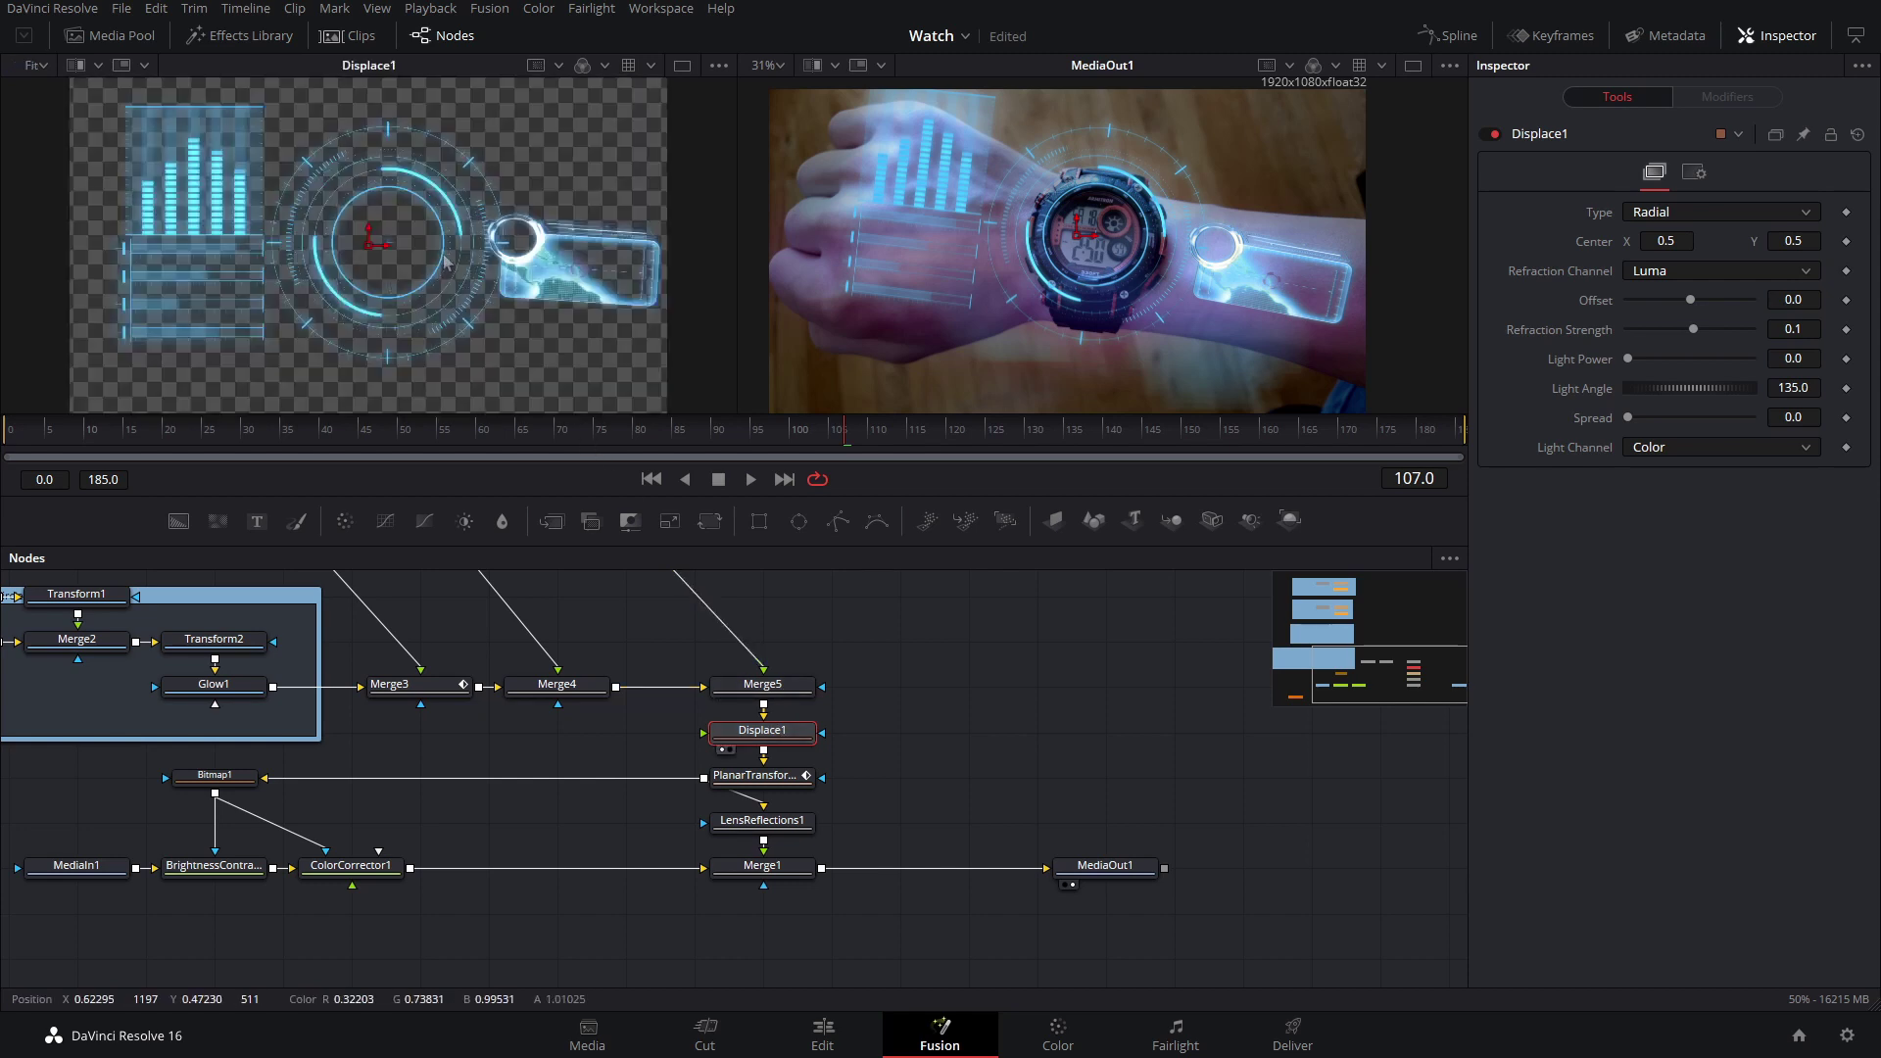
scroll(446, 254, up, 1)
scroll(443, 255, down, 5)
key(Right)
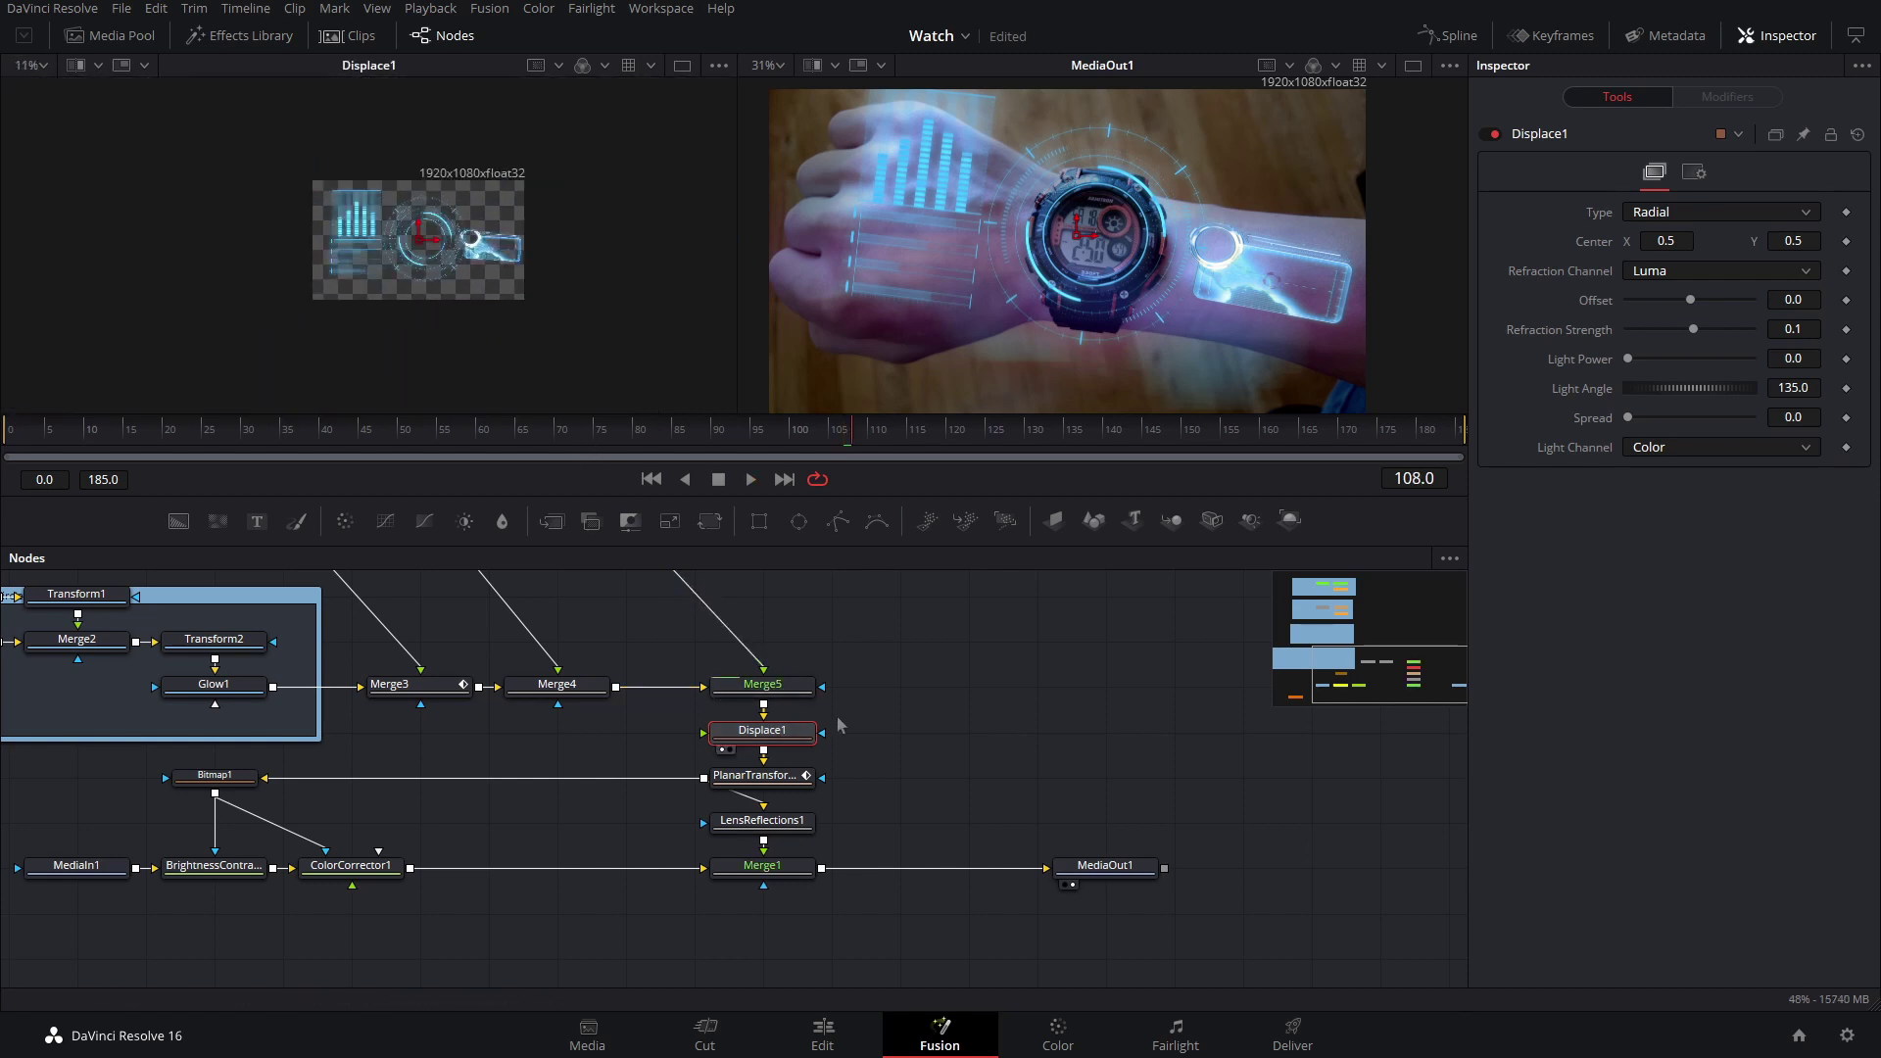
drag(179, 521, 943, 742)
drag(759, 522, 775, 745)
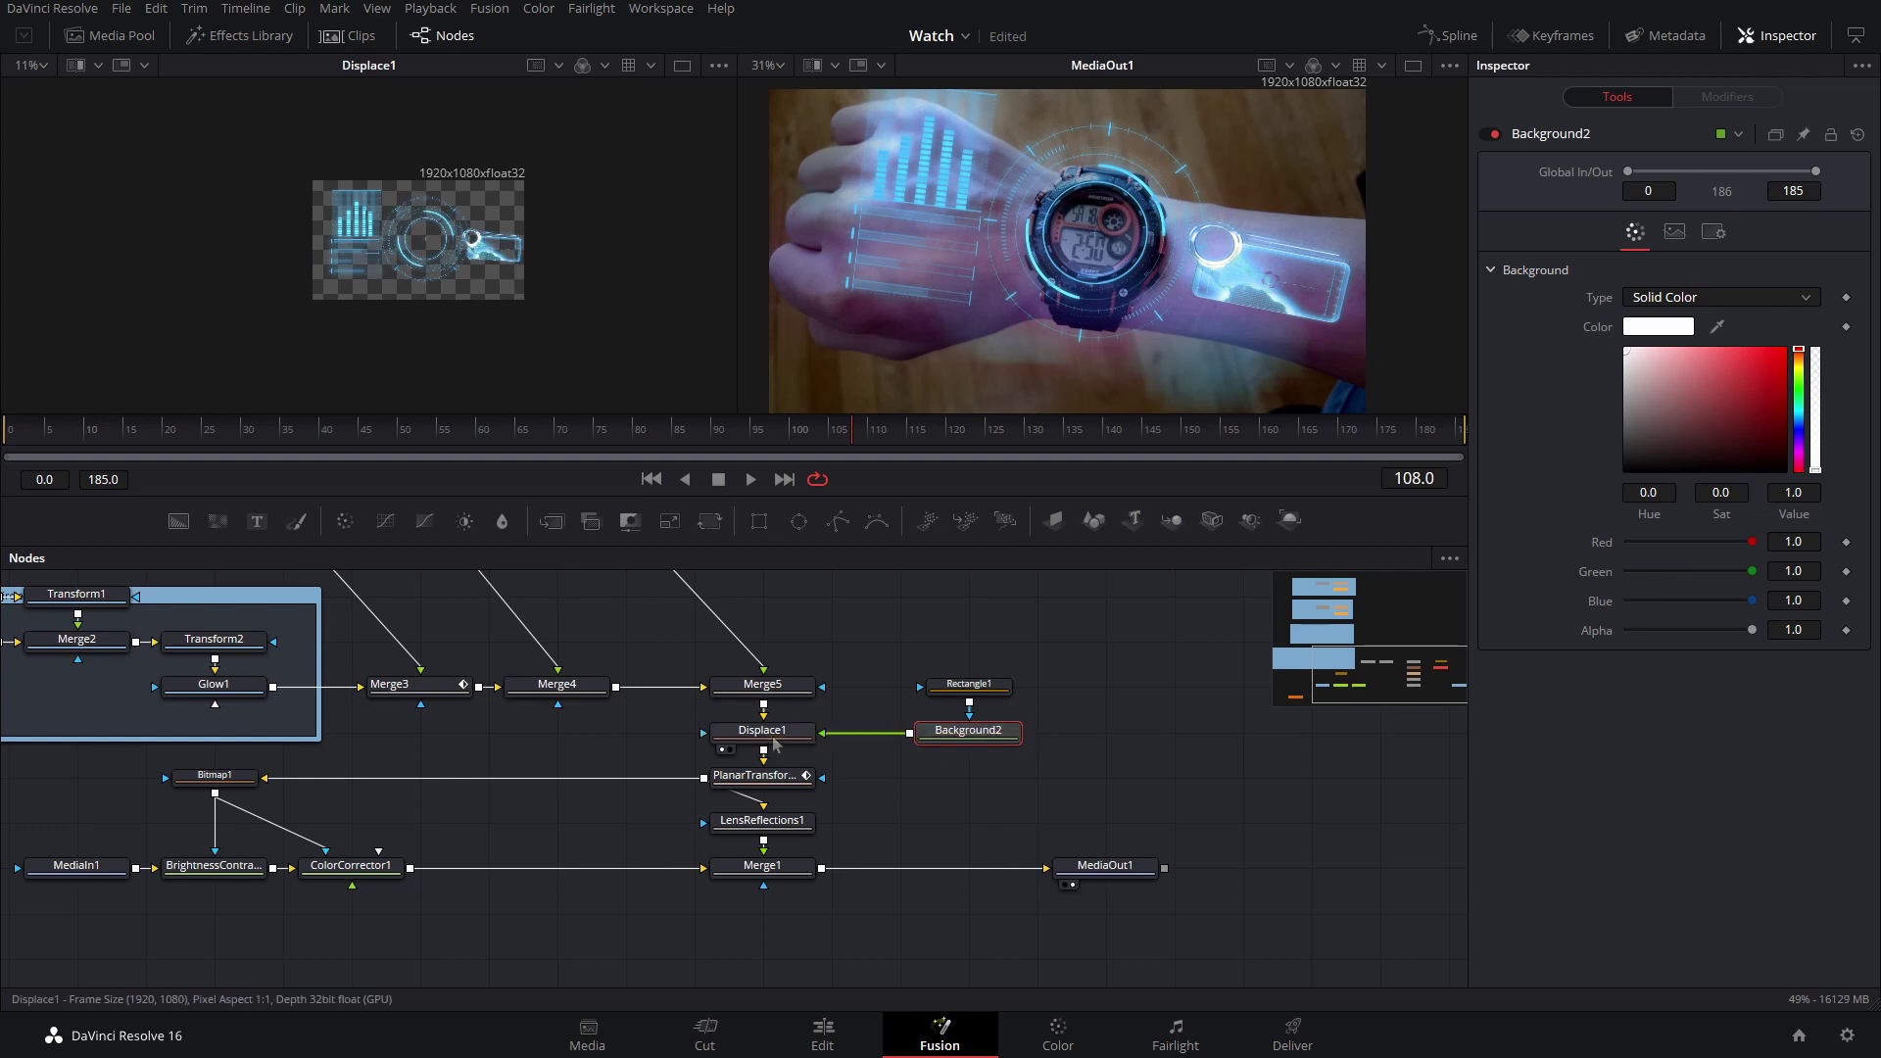
- Shape Rectangle1 into a thin strip across the HUD, about 1.18 wide and 0.07 high, with an Angle of -3.0
ctrl+click(975, 684)
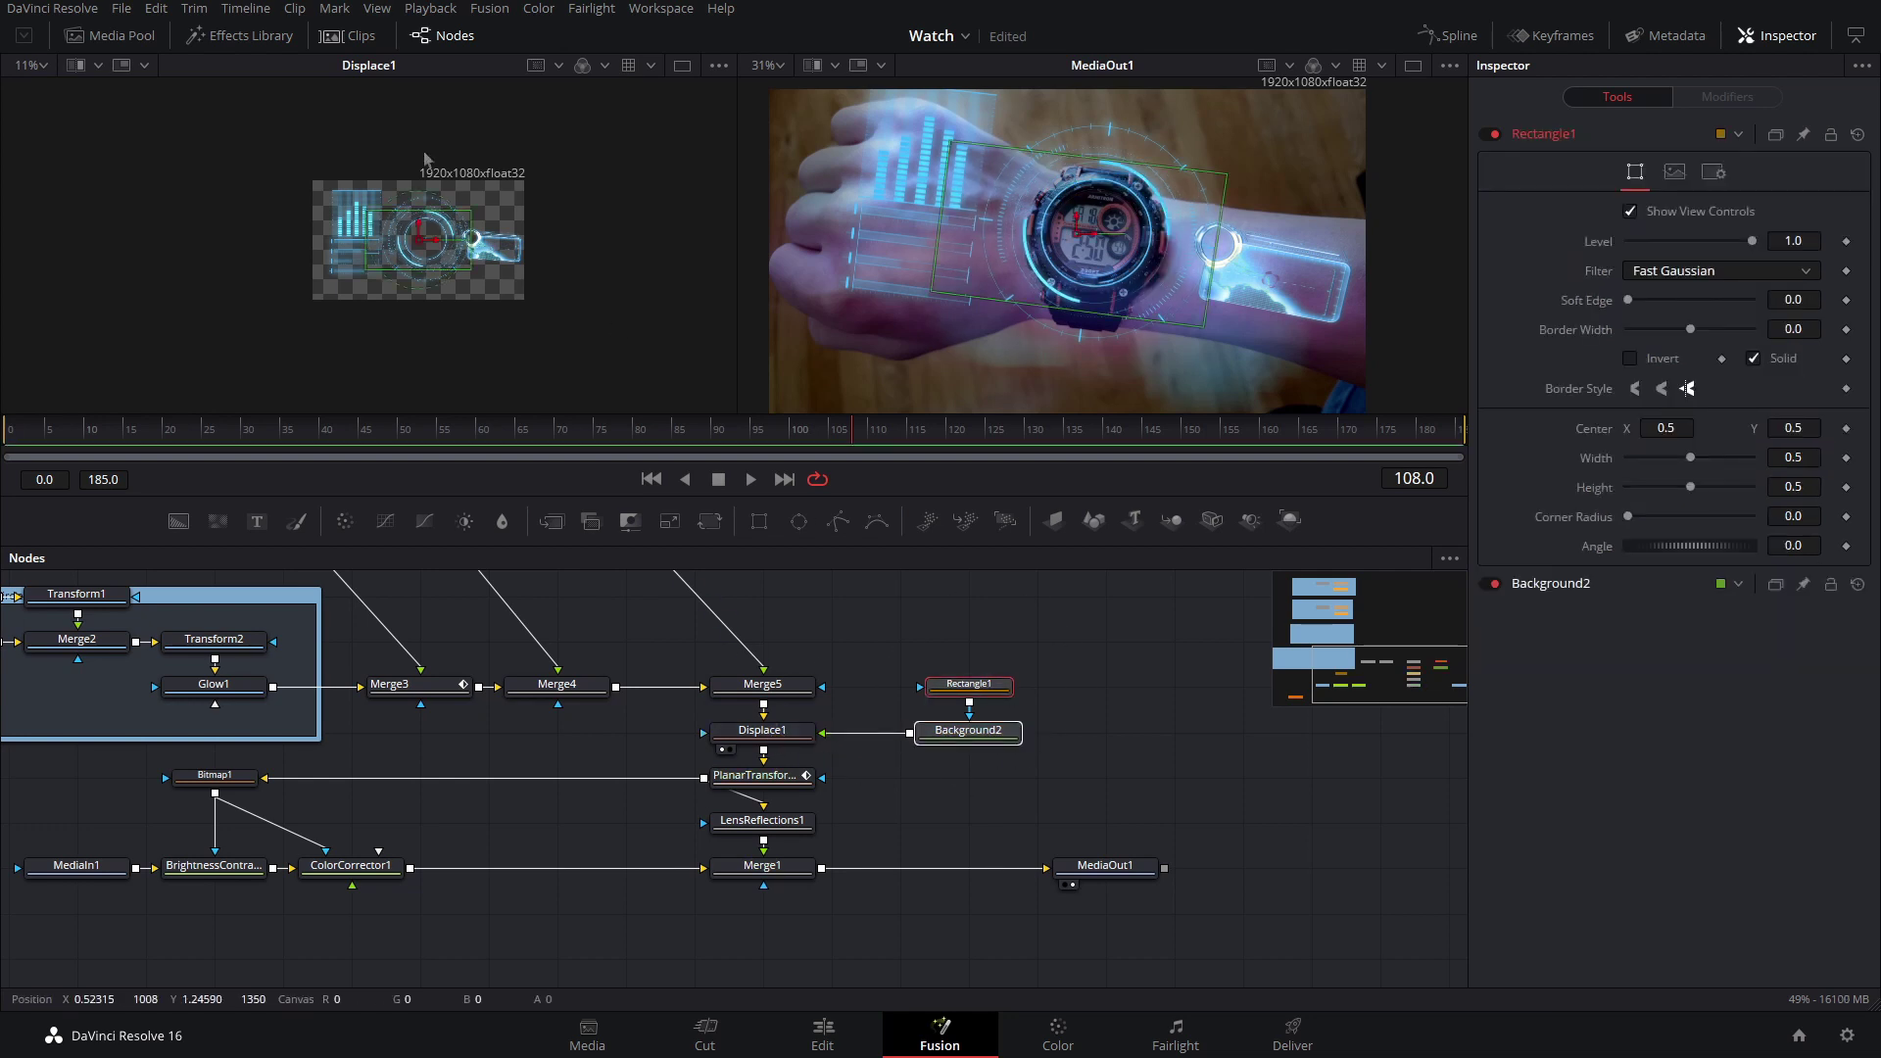
scroll(372, 152, up, 2)
drag(545, 273, 694, 337)
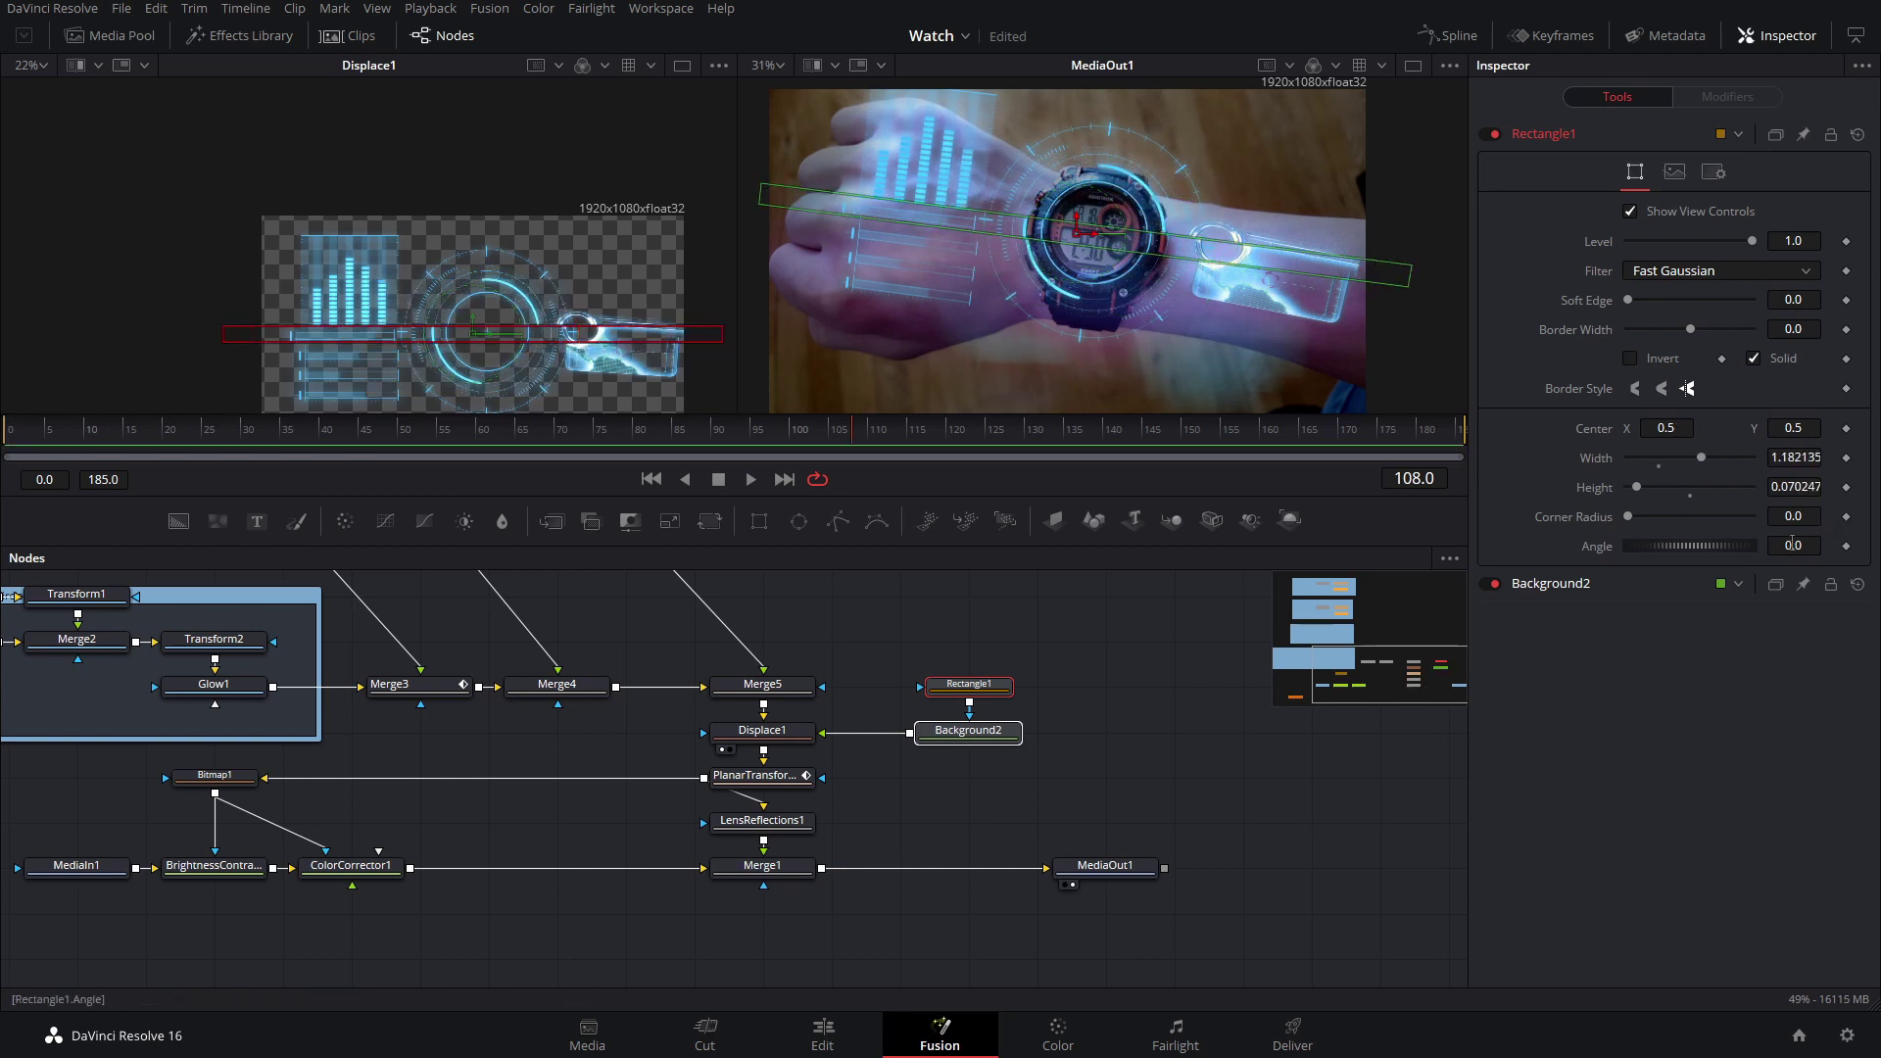
drag(1793, 543, 1754, 545)
click(1076, 698)
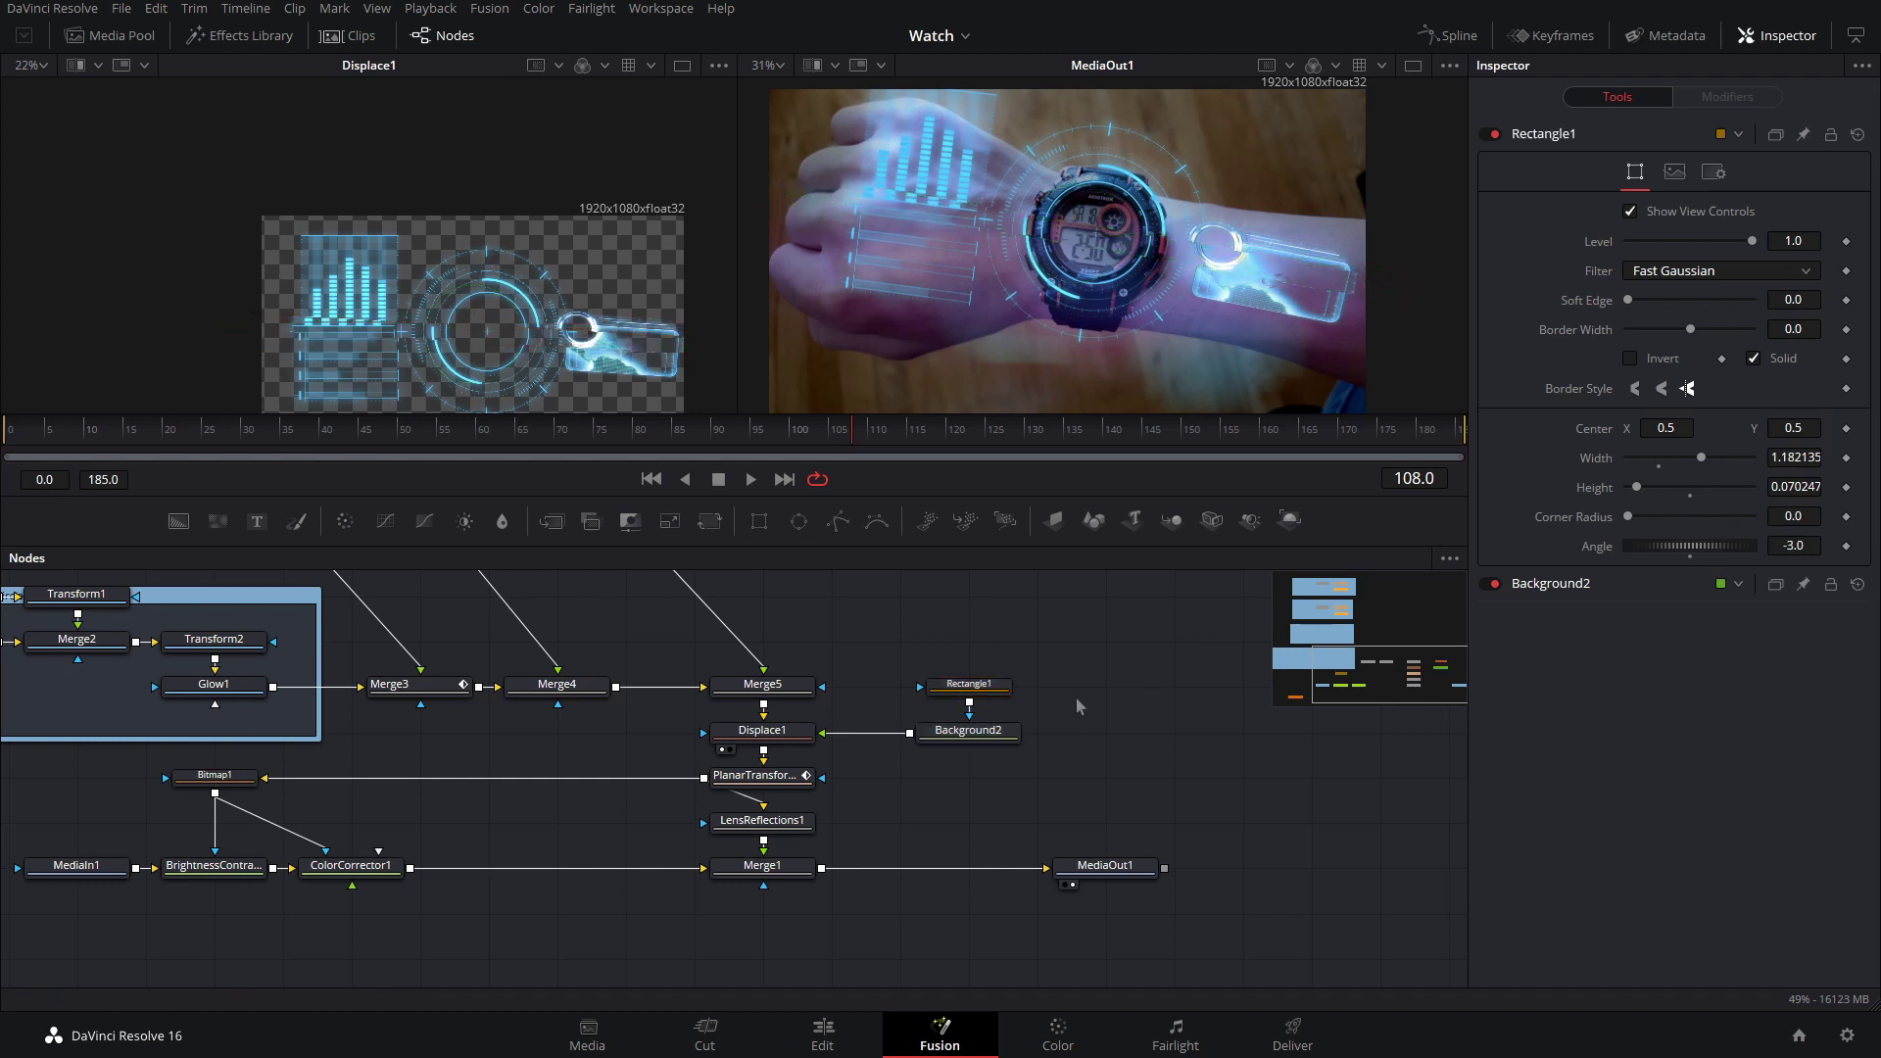
- Switch Displace1's Type to X Y, set X Refraction to 0.1 and view its result beside Merge5
click(815, 731)
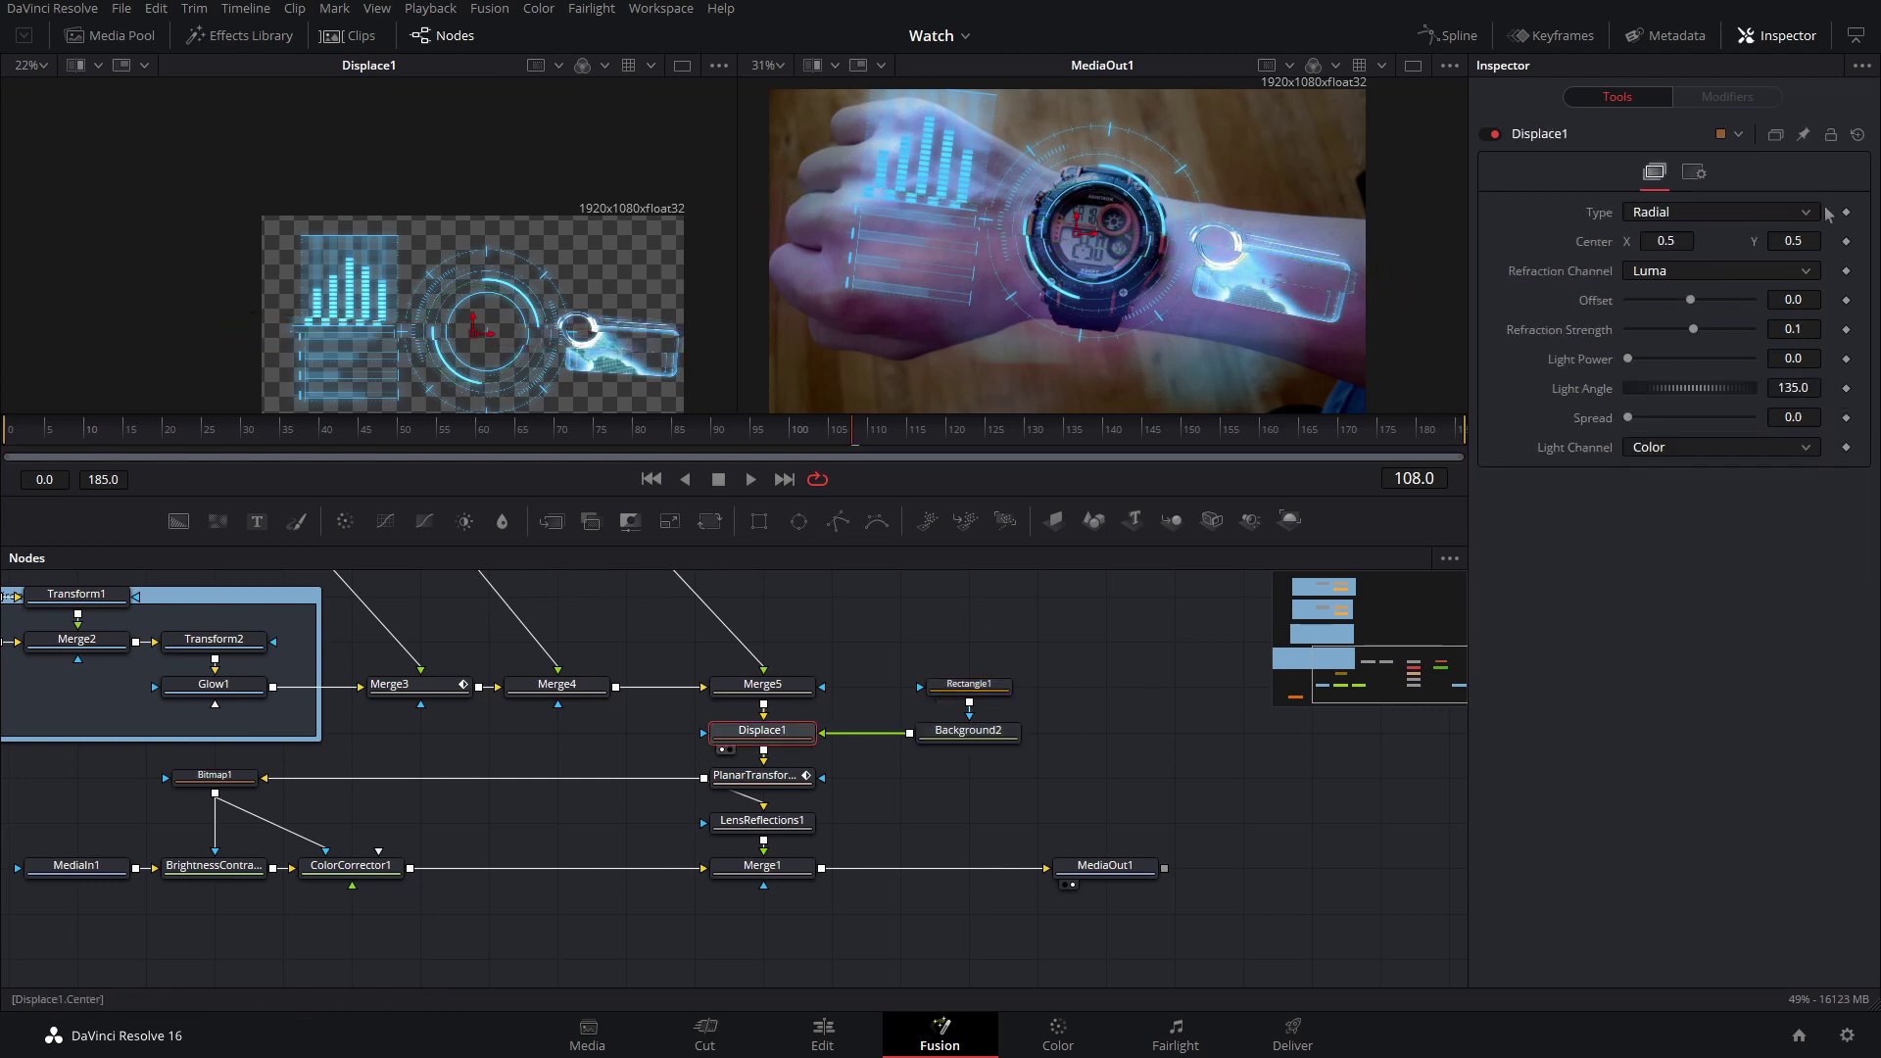
click(1647, 214)
click(1663, 266)
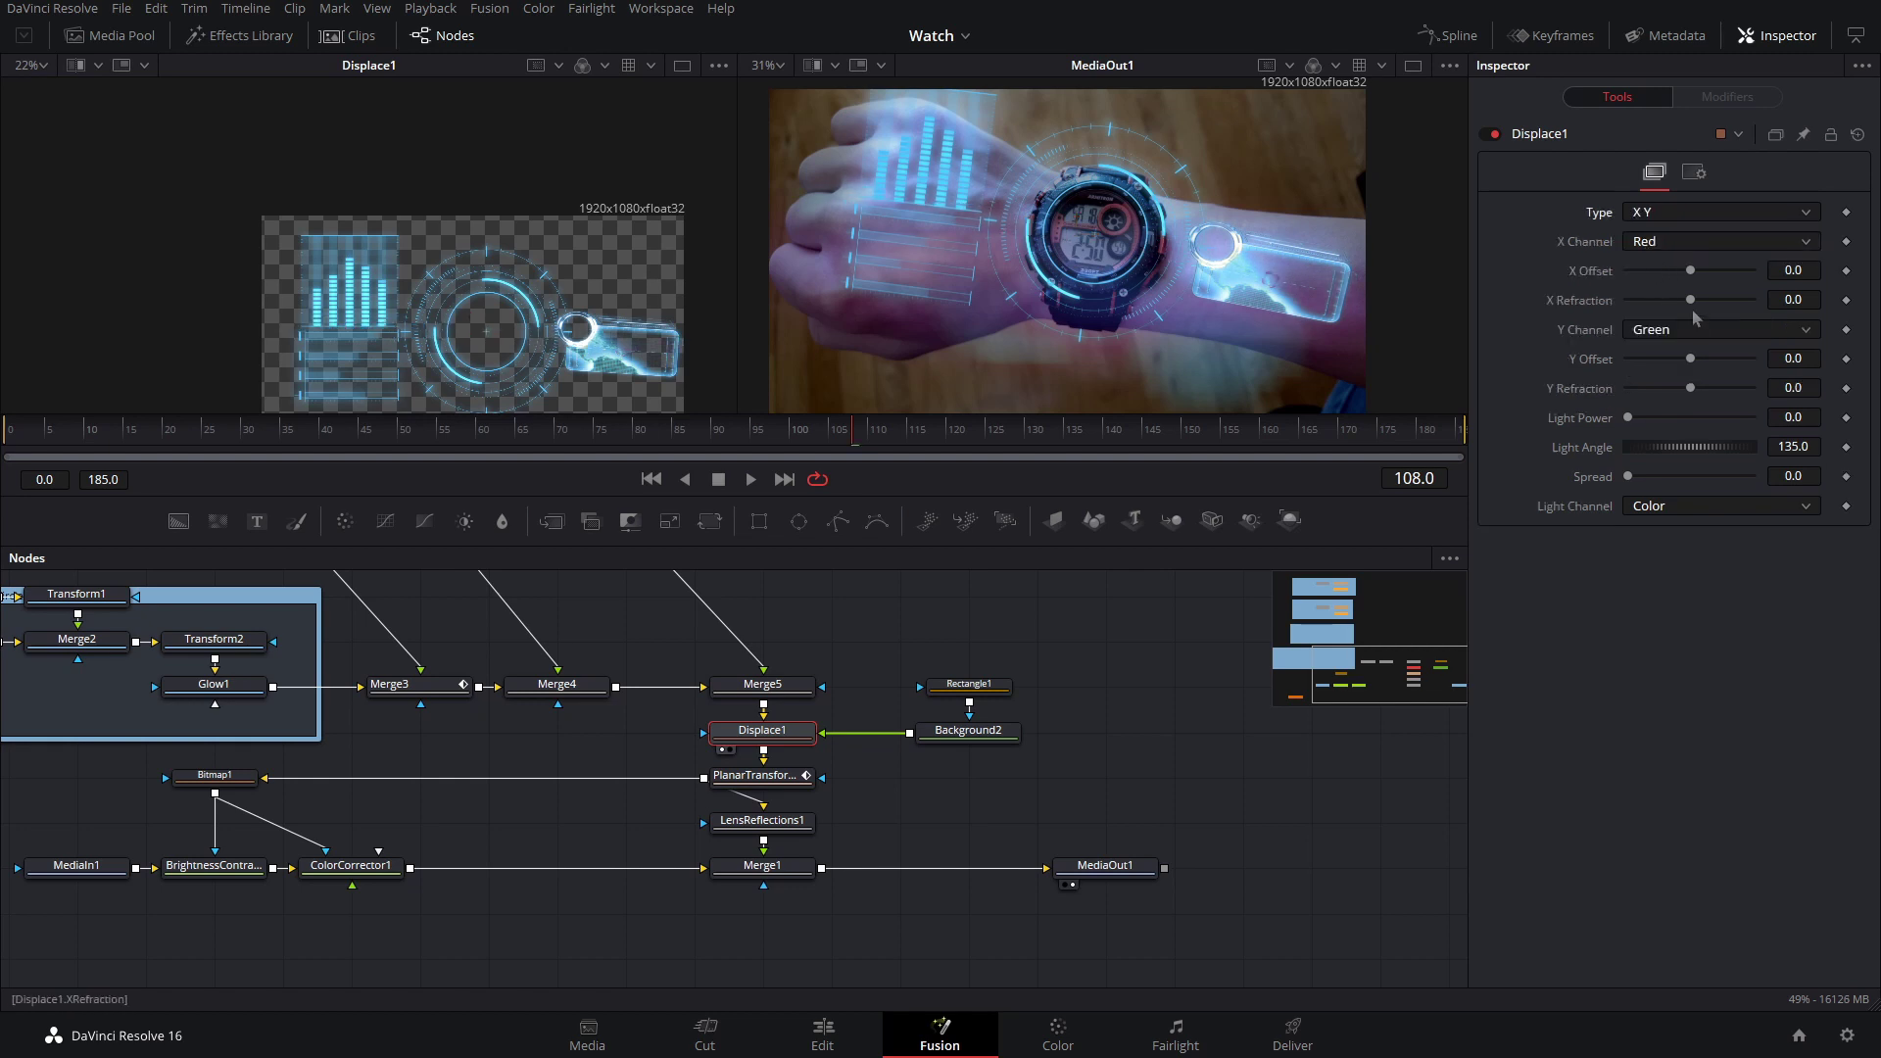
drag(1692, 300, 1830, 311)
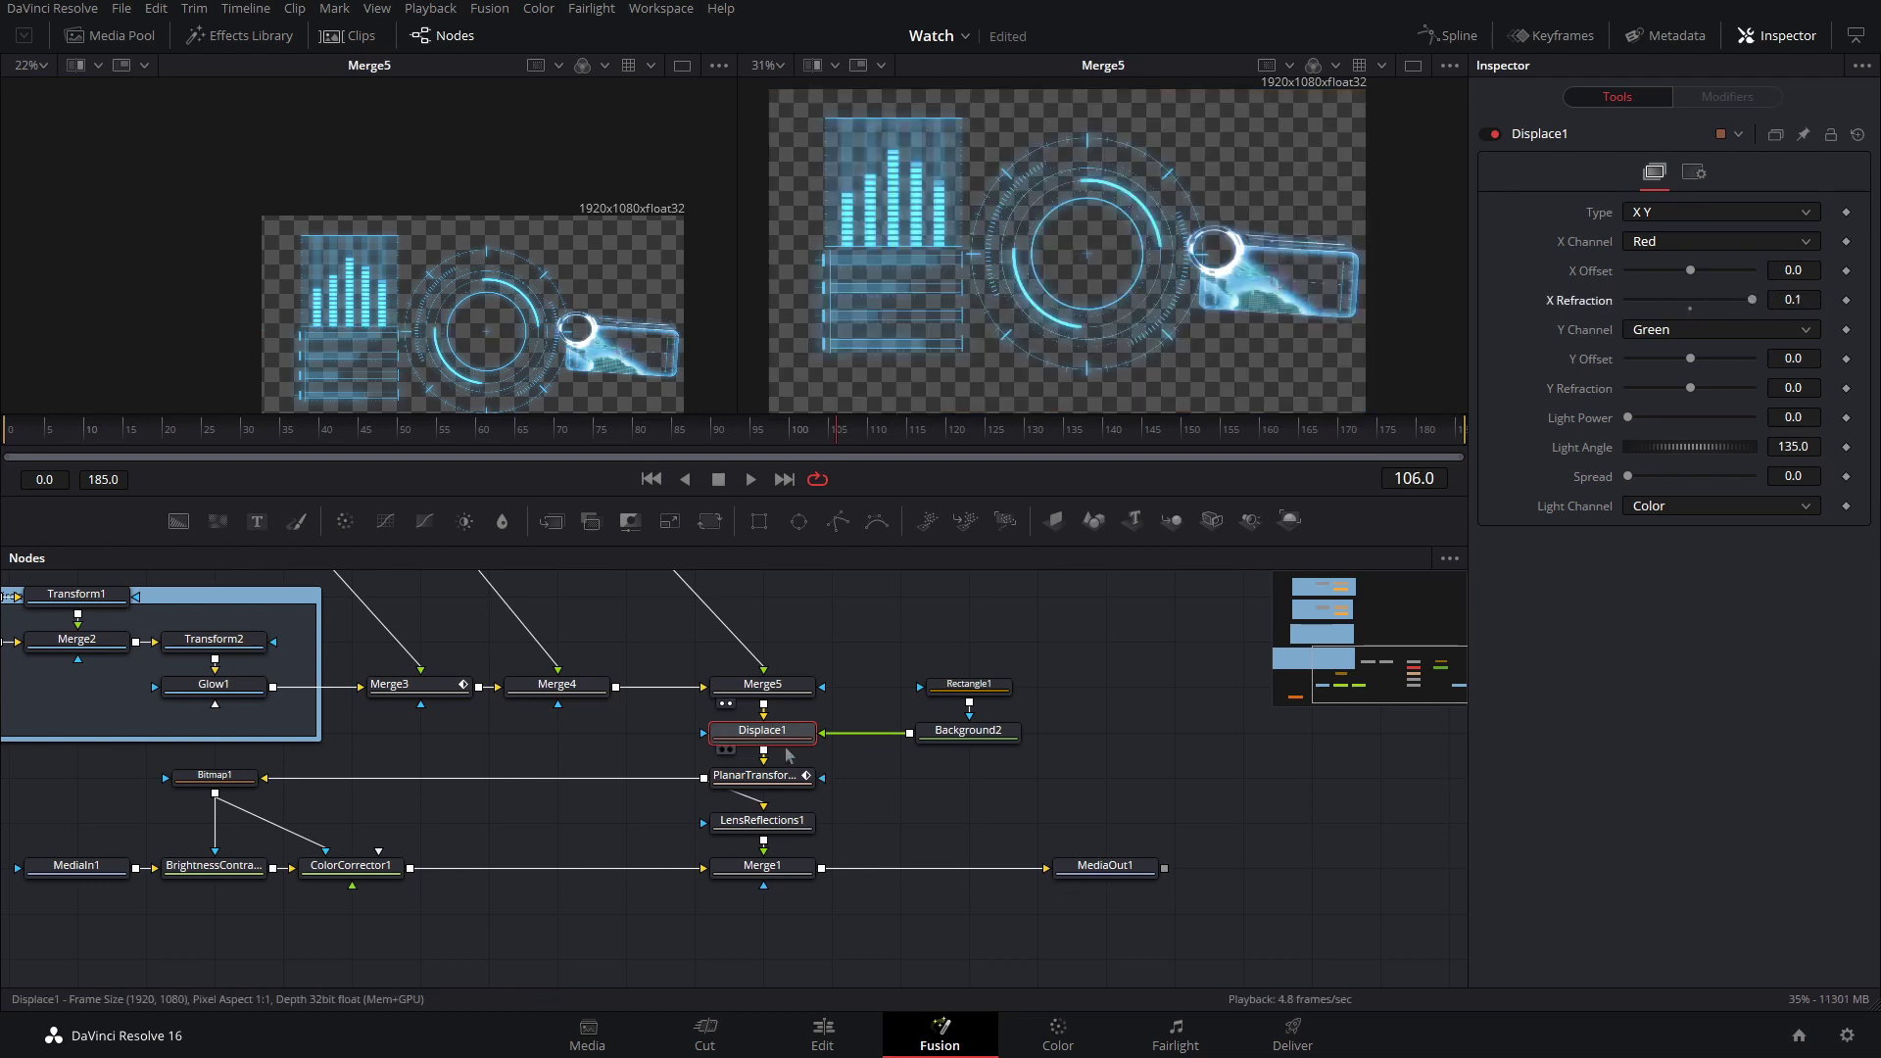
key(2)
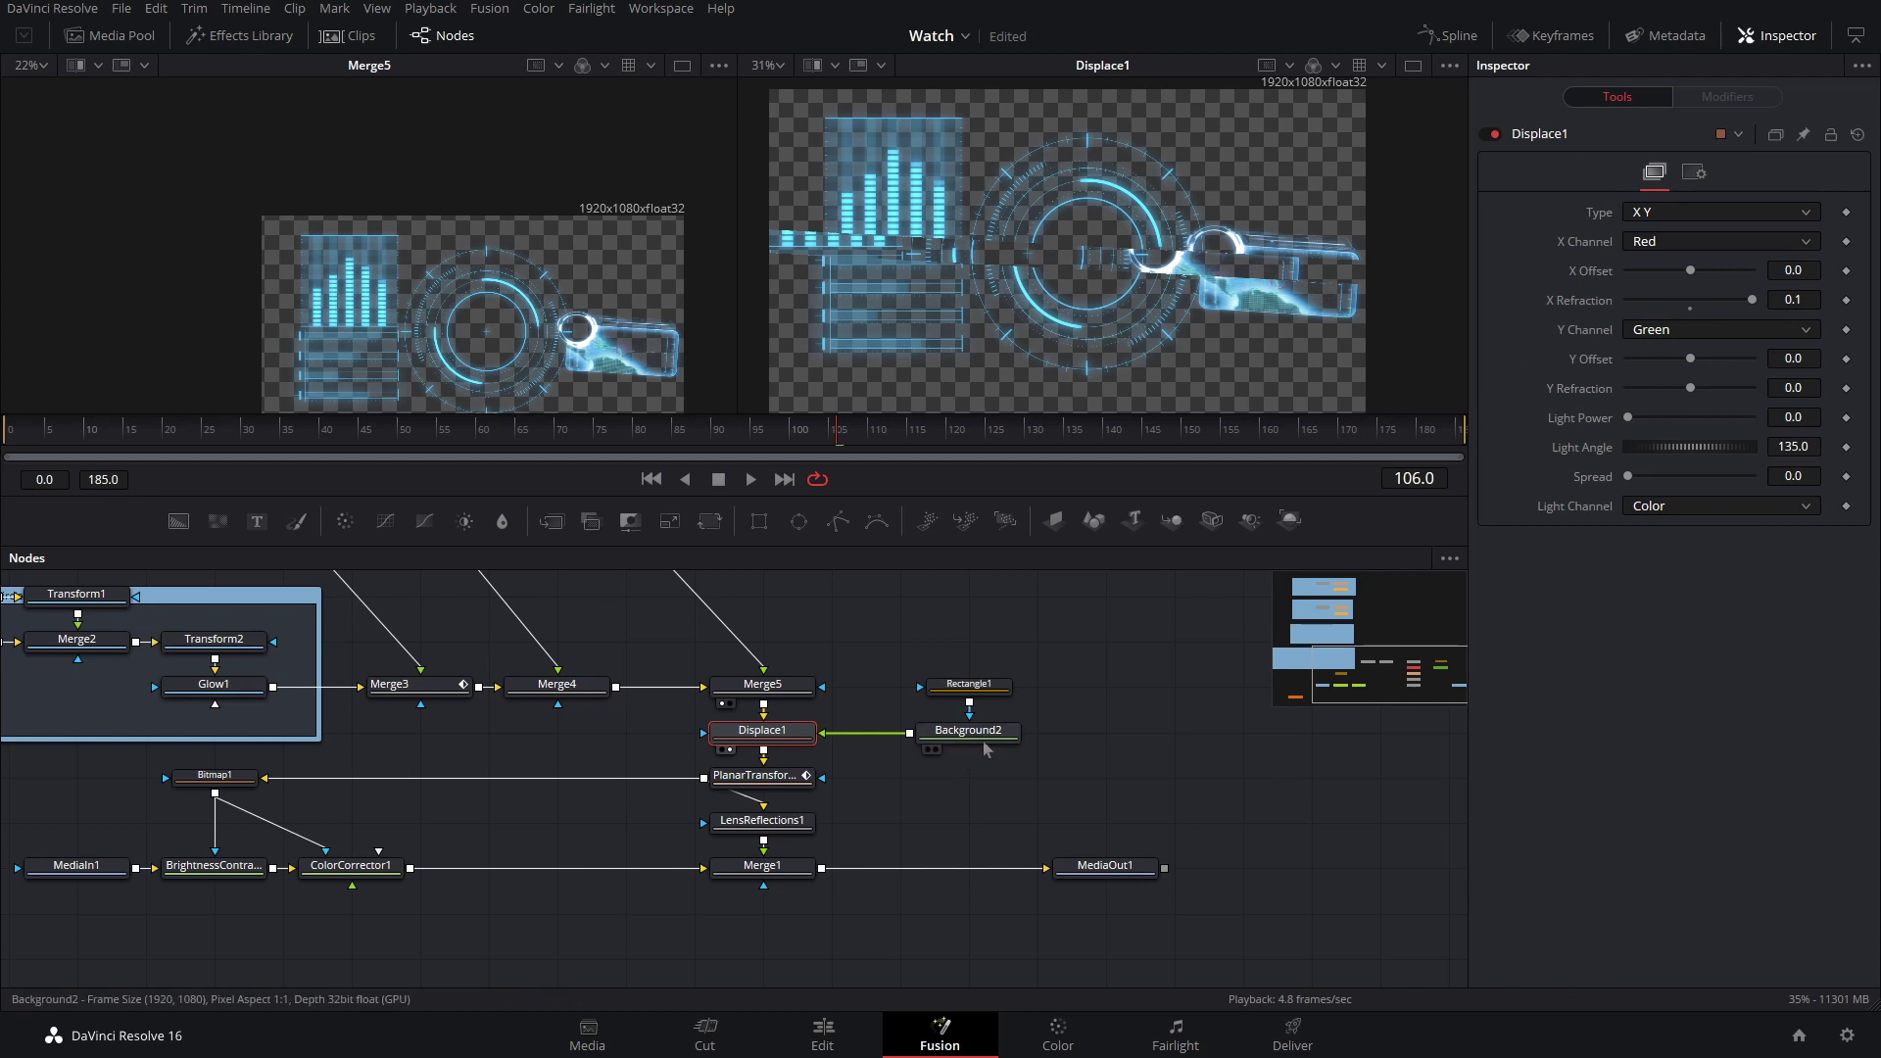
- Limit Background2's Global In/Out to frames 105 through 108 and save the project
click(965, 731)
click(1649, 190)
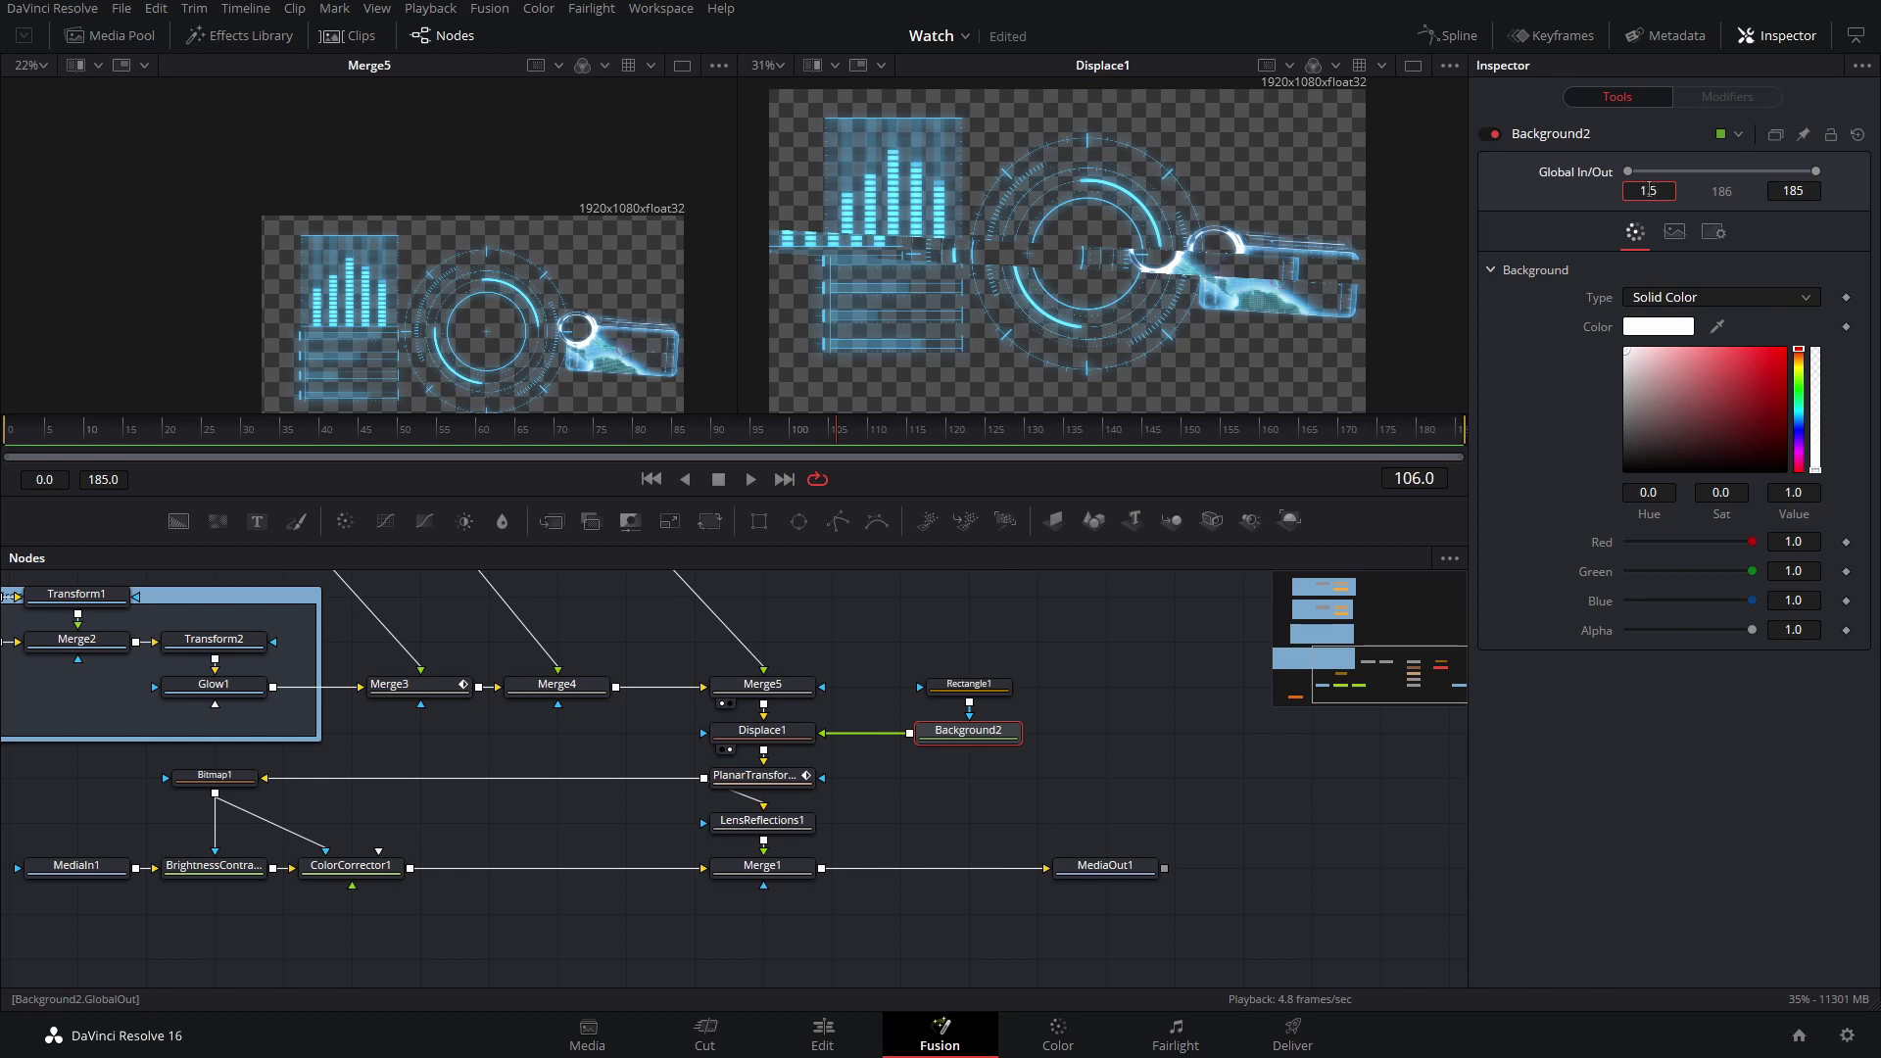
key(Tab)
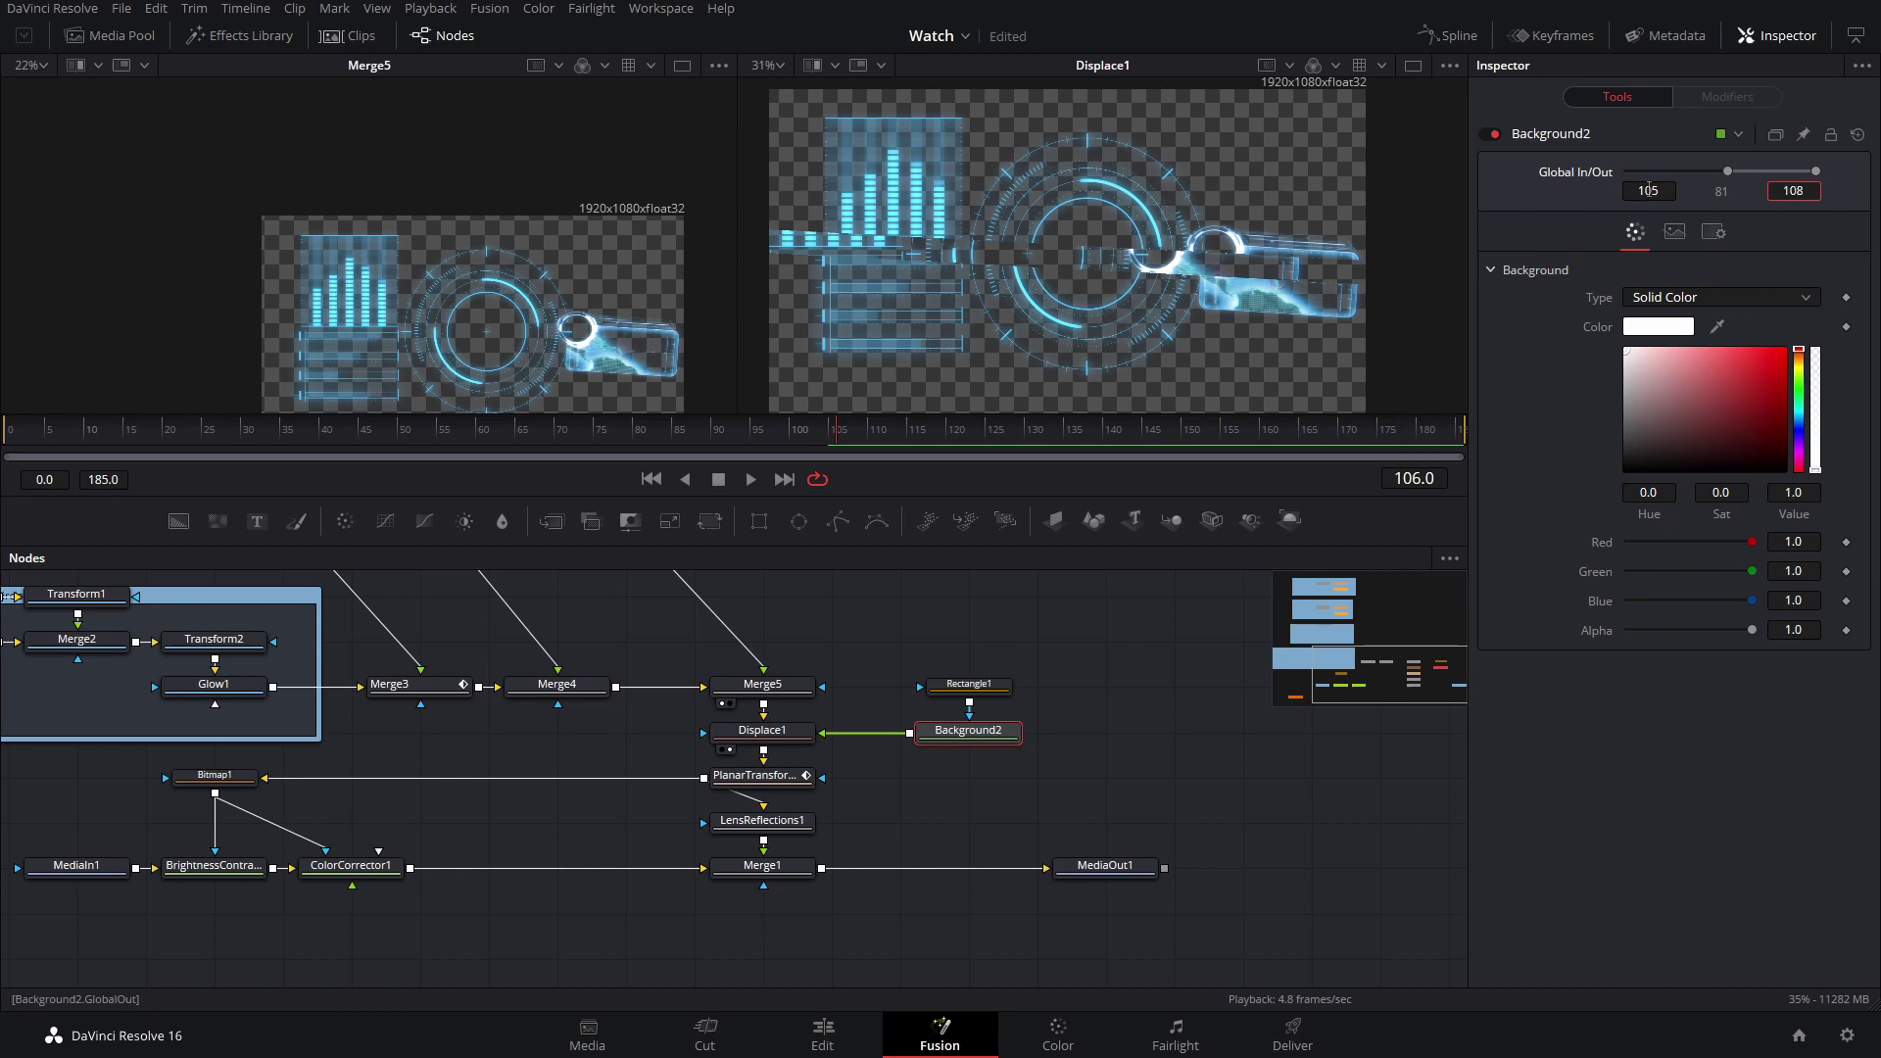
key(Tab)
click(994, 561)
key(ctrl+s)
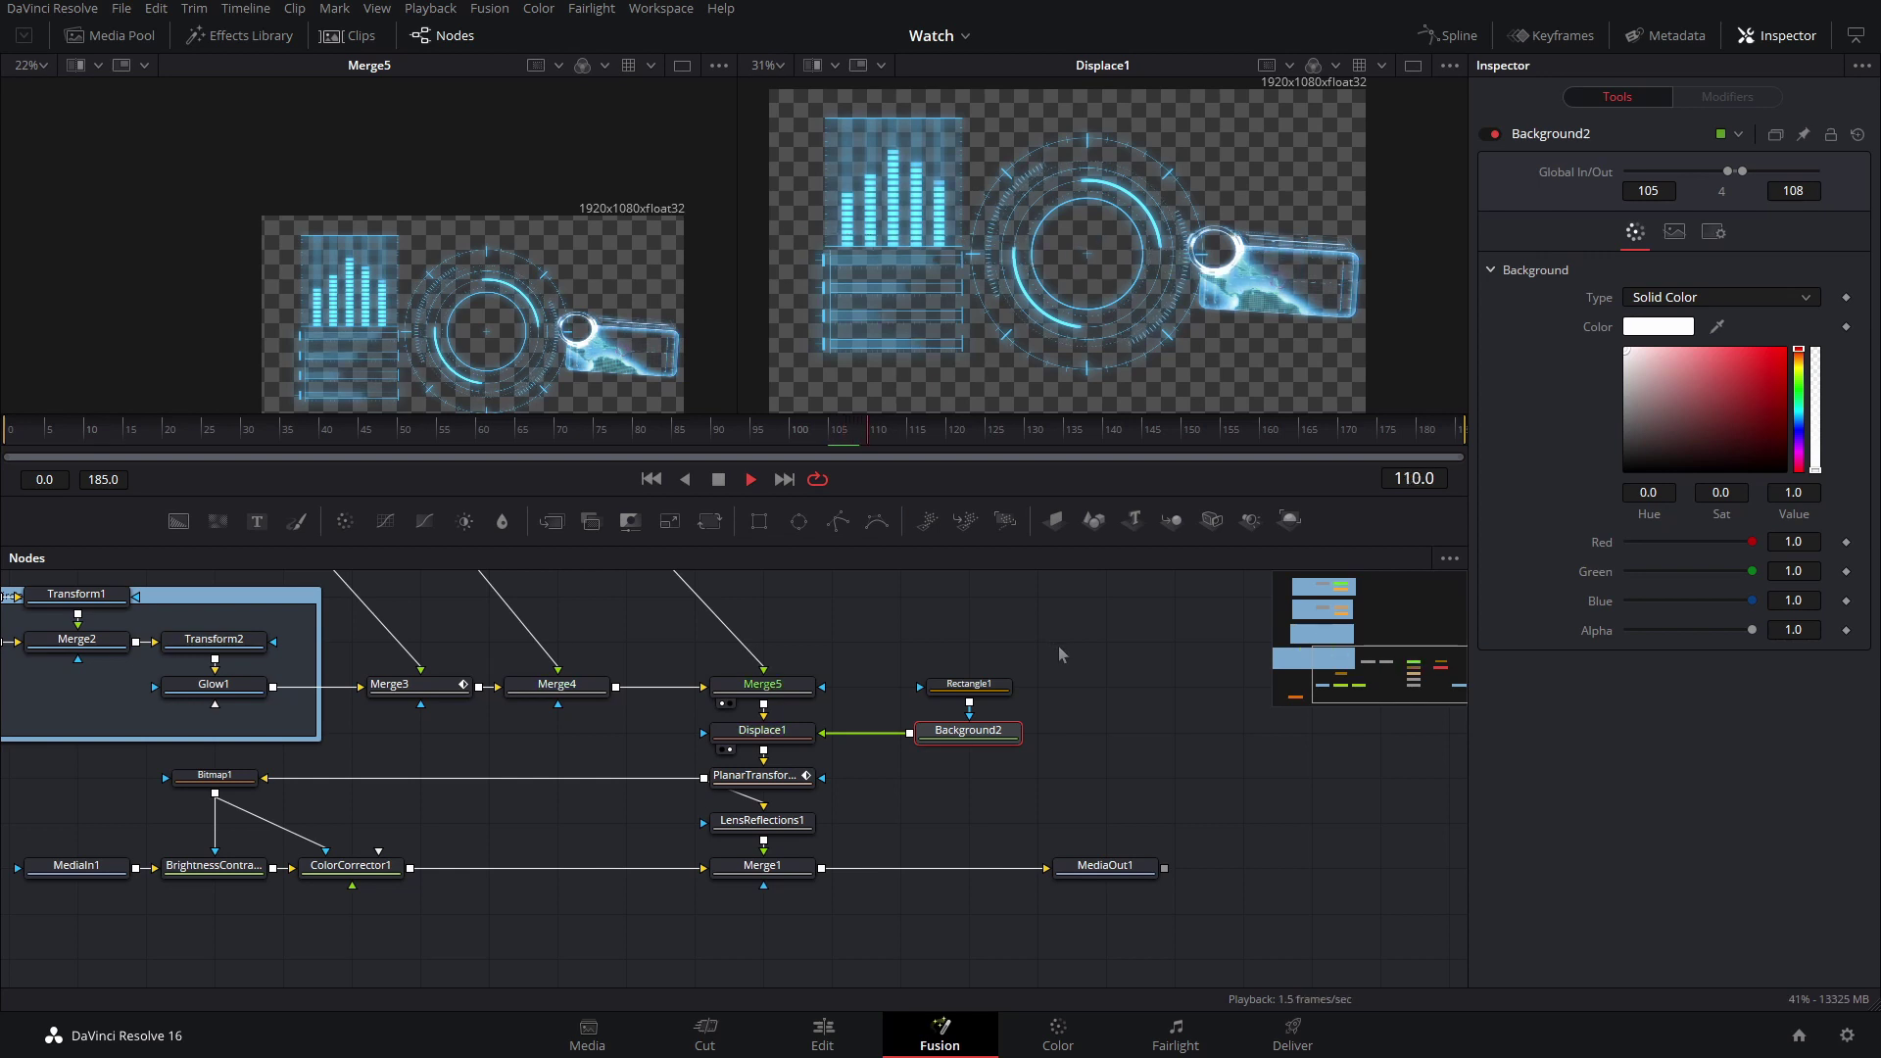
- Check the glitch's playback, then raise Rectangle1's Soft Edge at frame 108 to bend the displaced strip smoothly
click(831, 434)
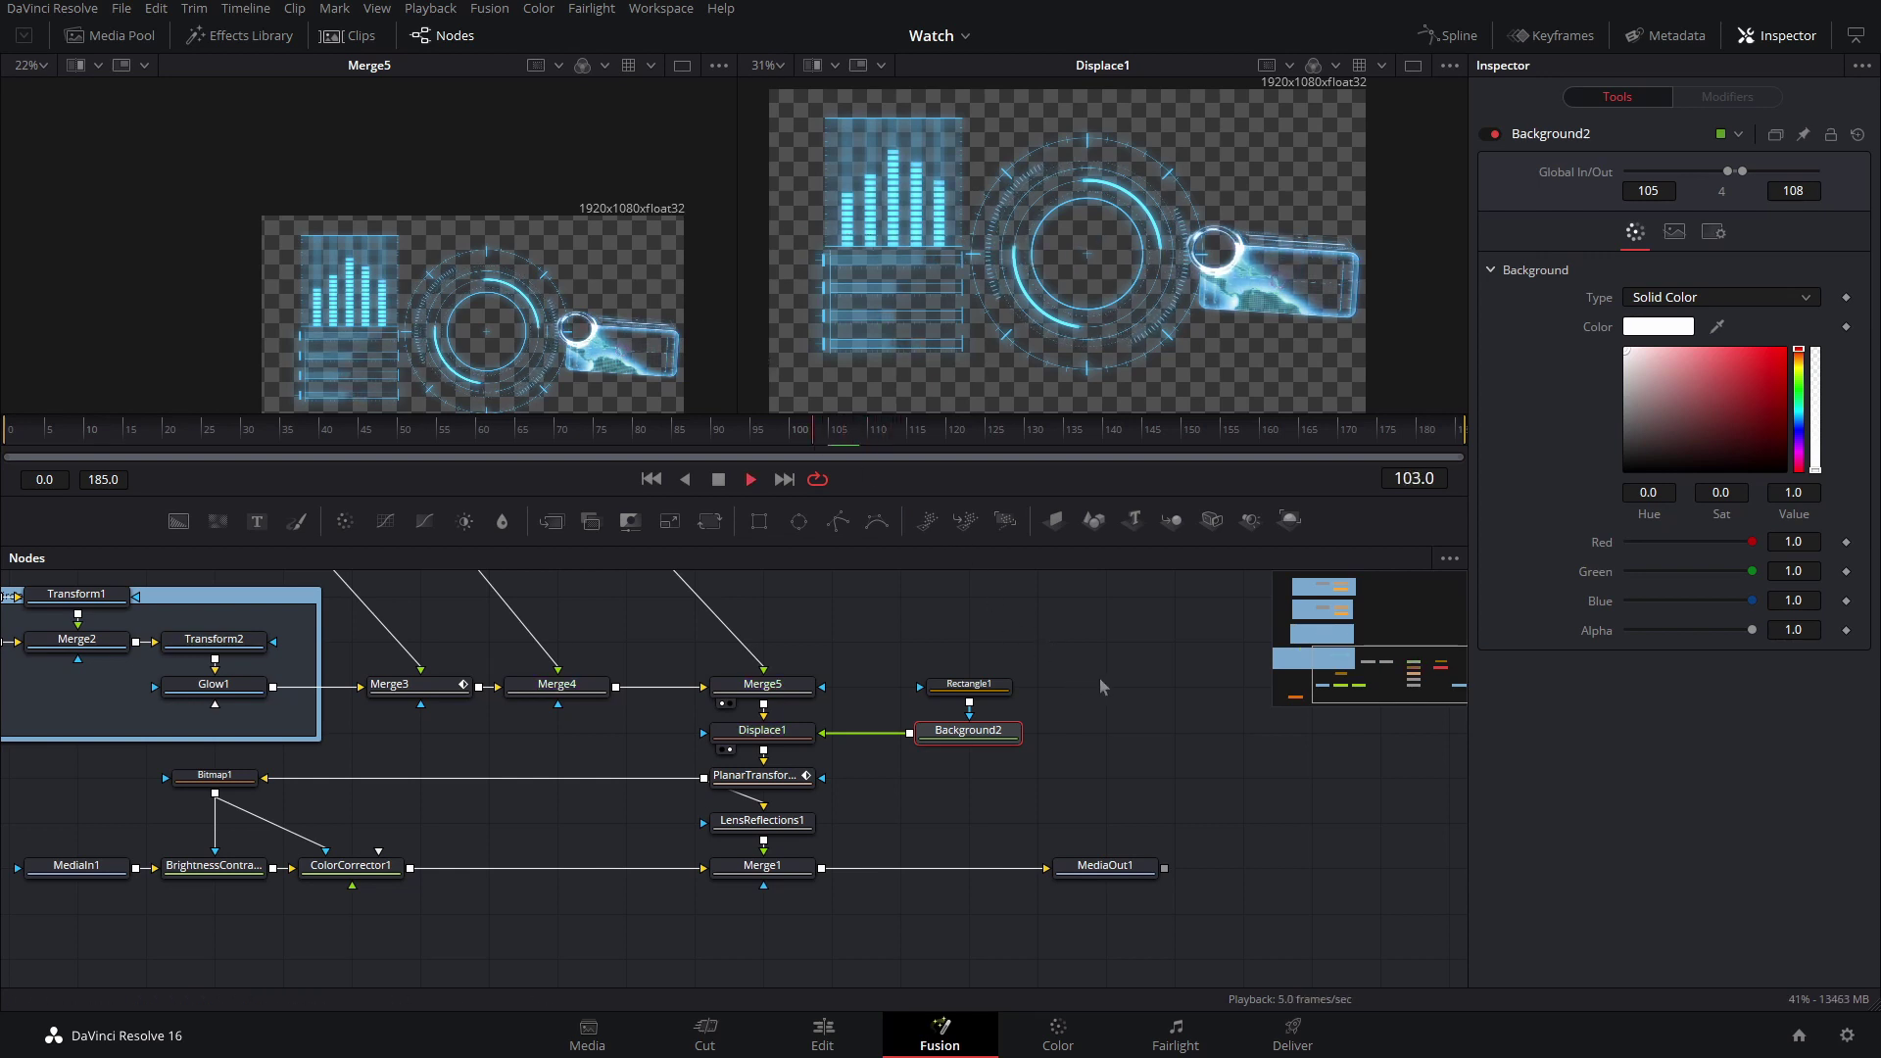
click(864, 449)
click(968, 684)
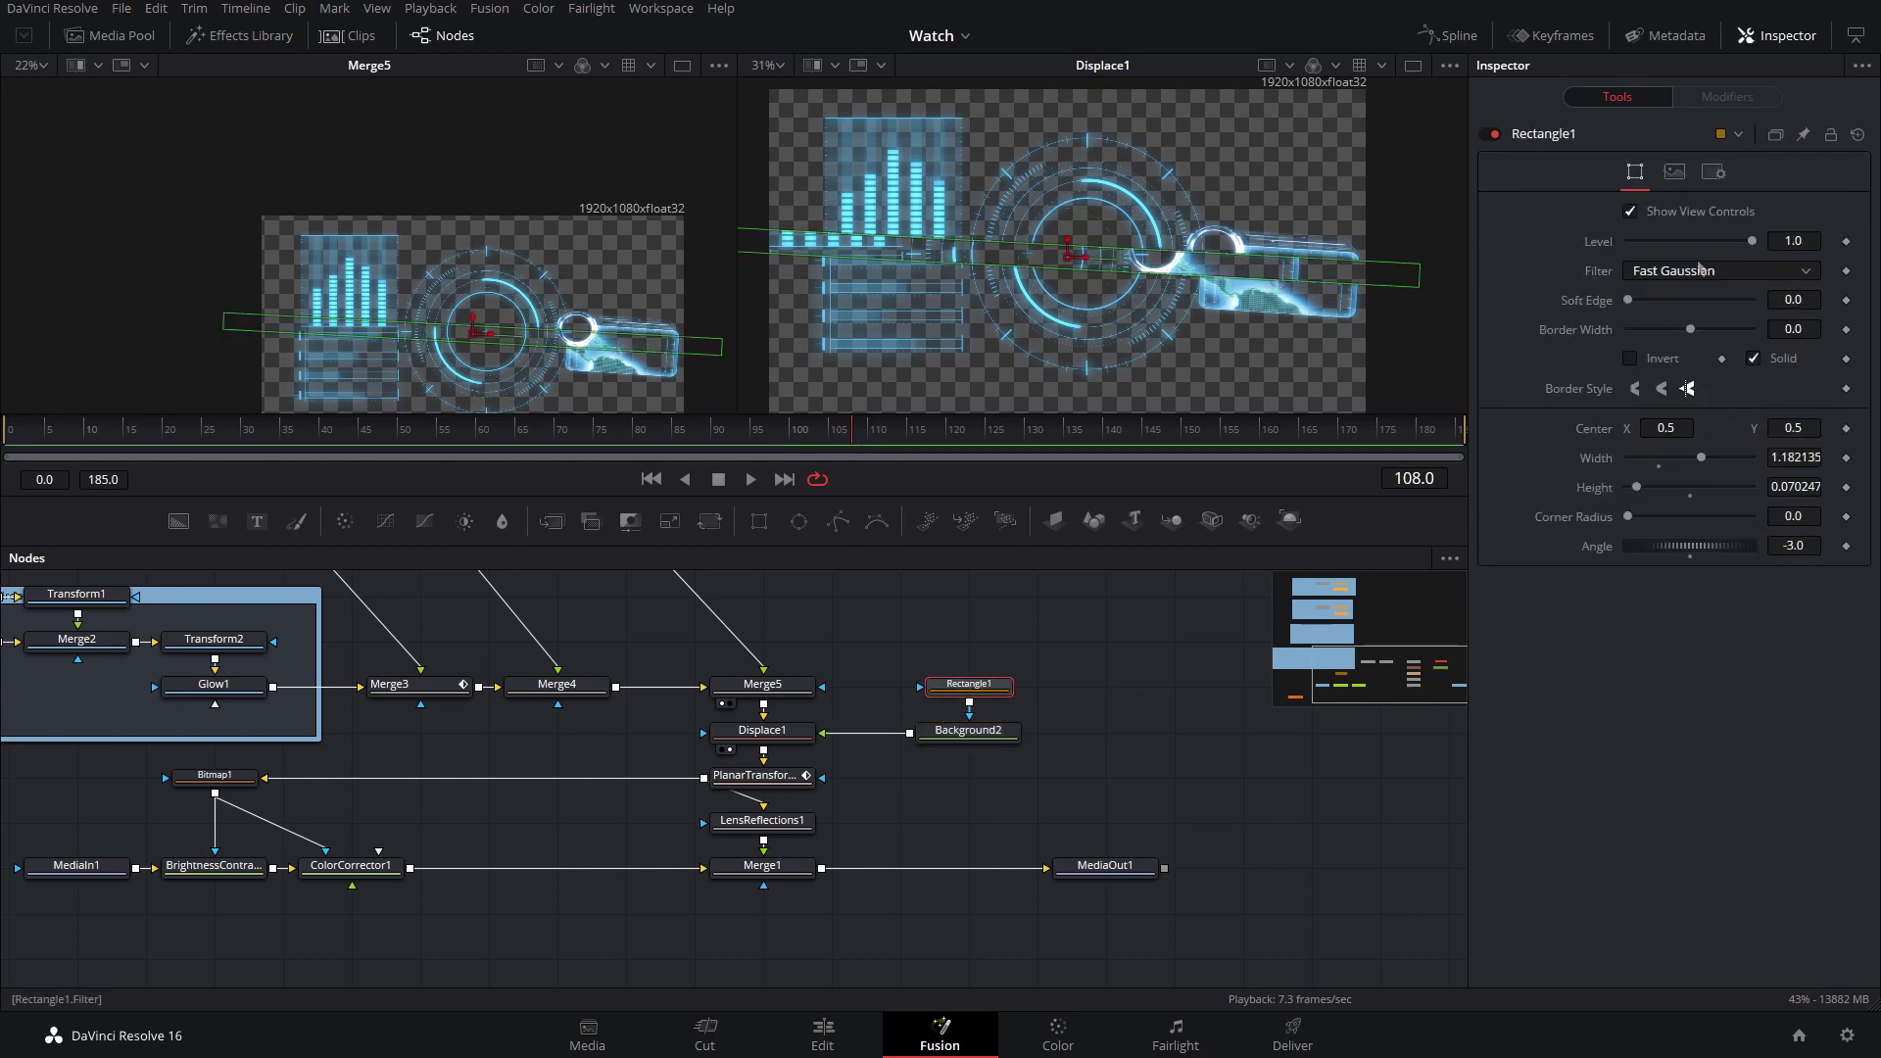
drag(1633, 299, 1667, 315)
click(968, 731)
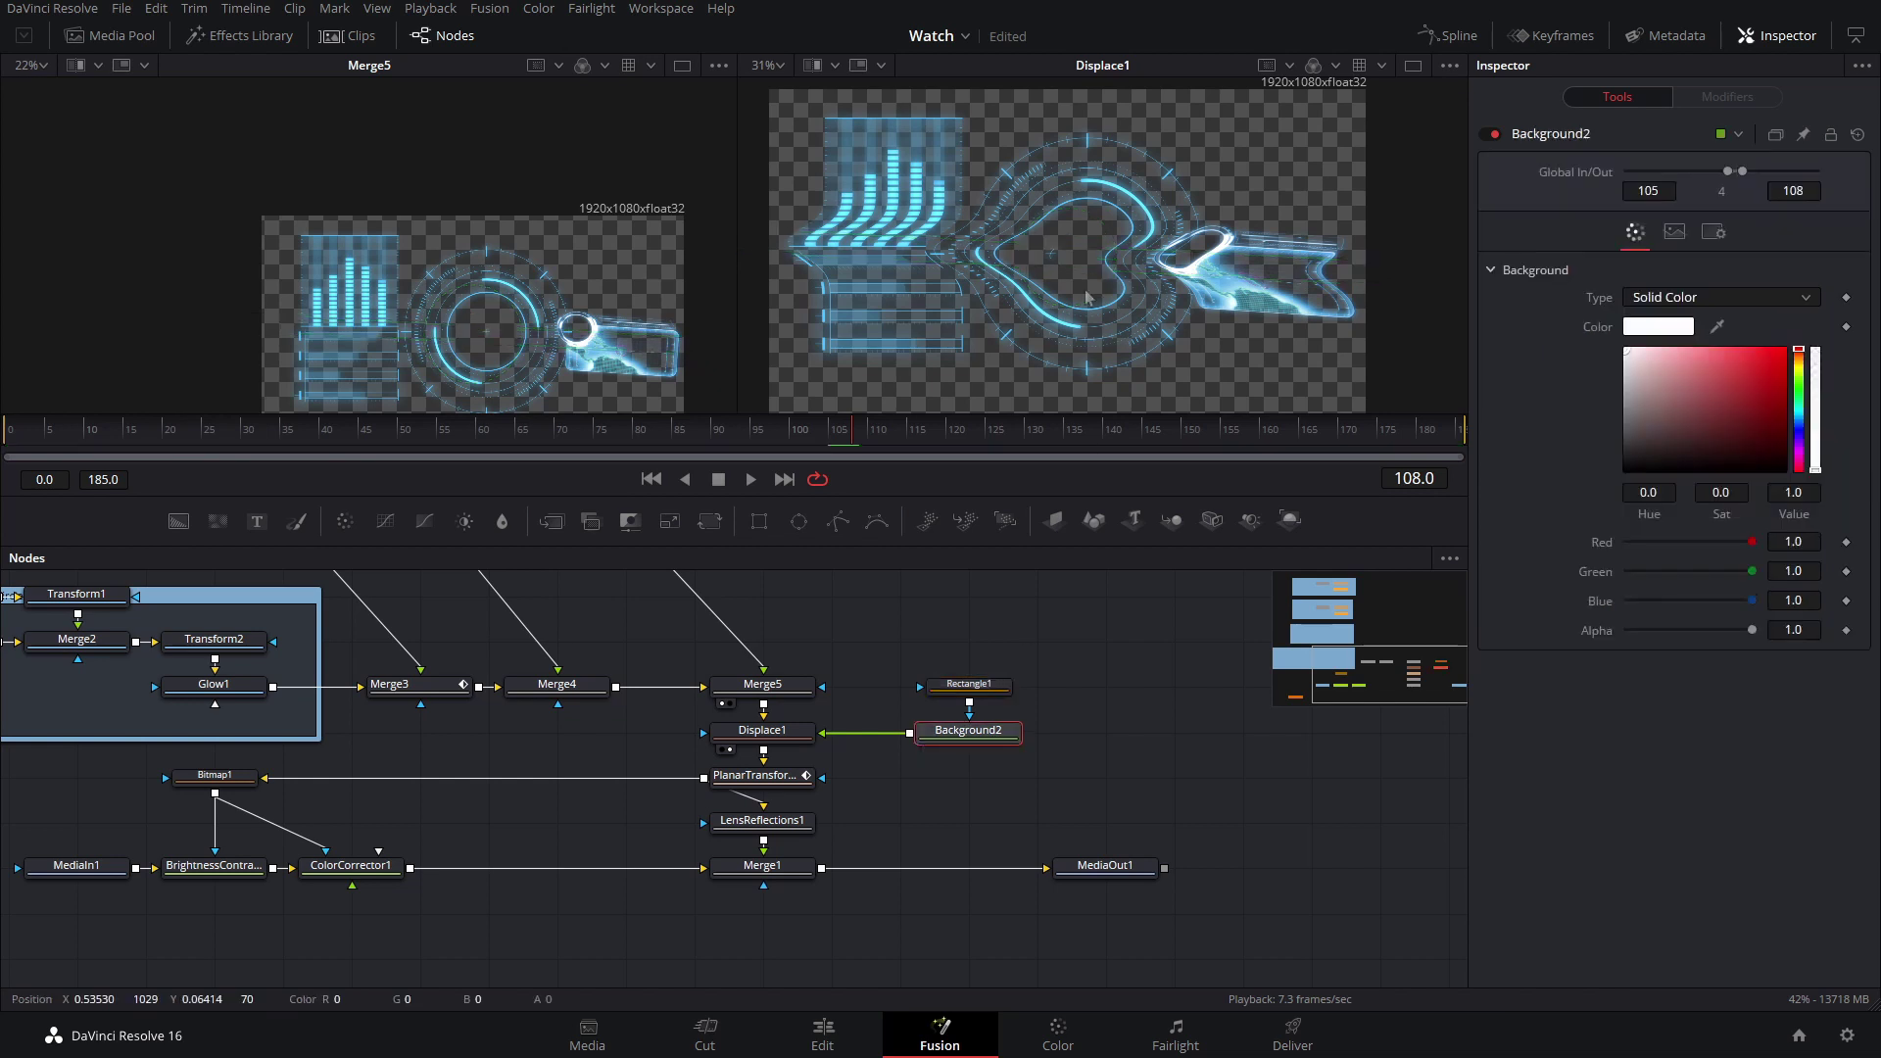
- Reduce Rectangle1's Soft Edge to about 0.024 and shorten Background2's Global Out to frame 106
click(1008, 686)
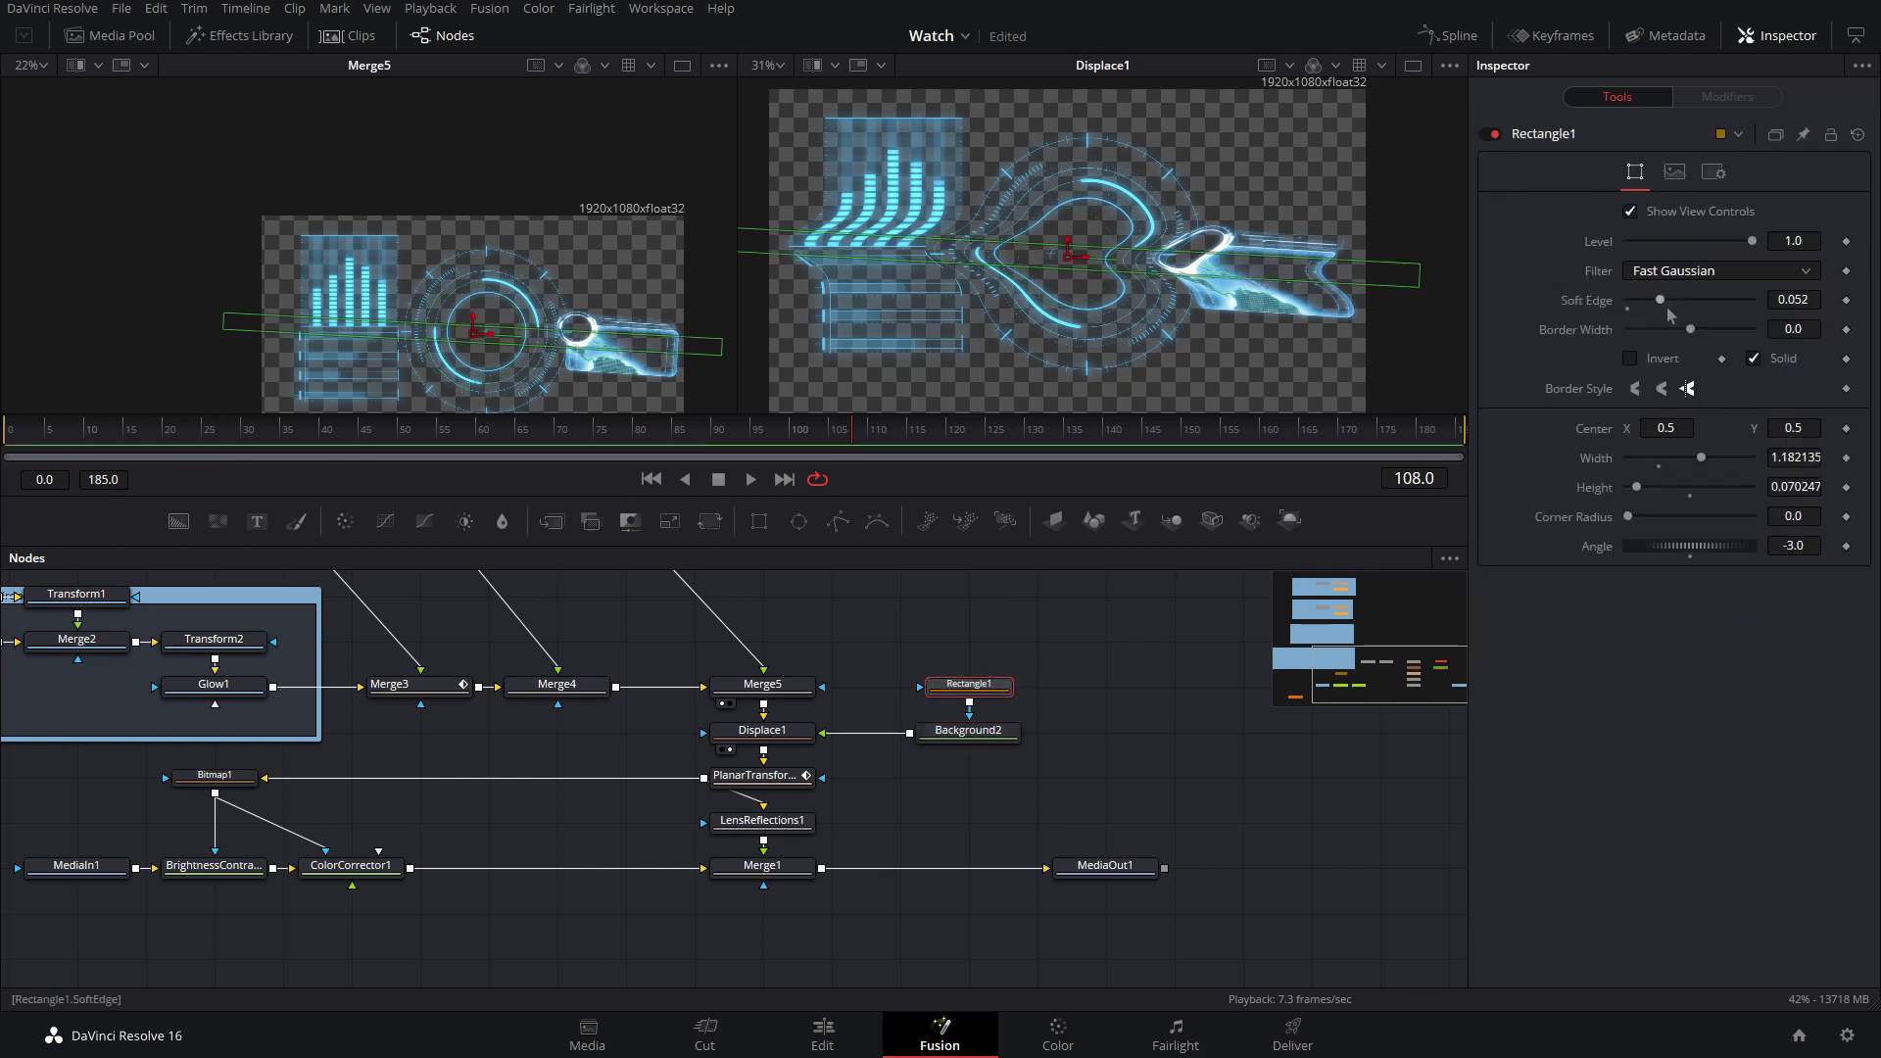
drag(1668, 308, 1641, 322)
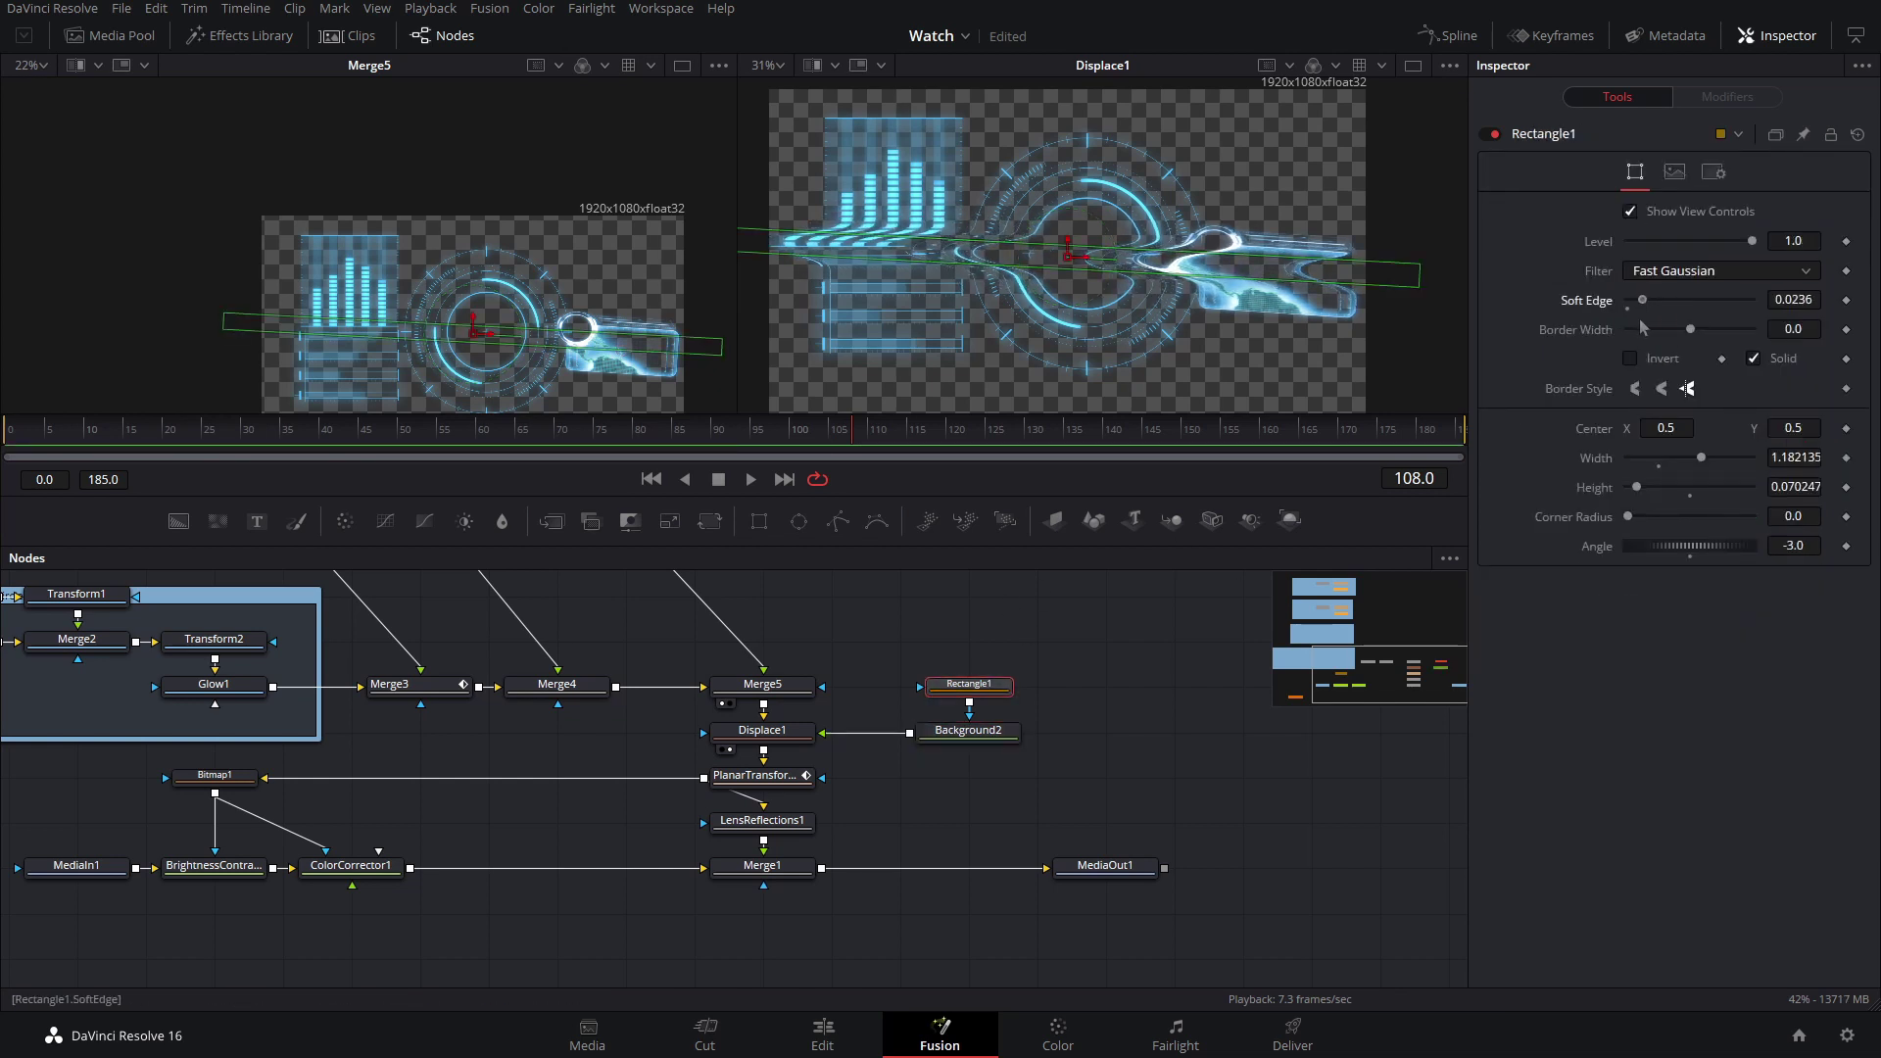
click(970, 733)
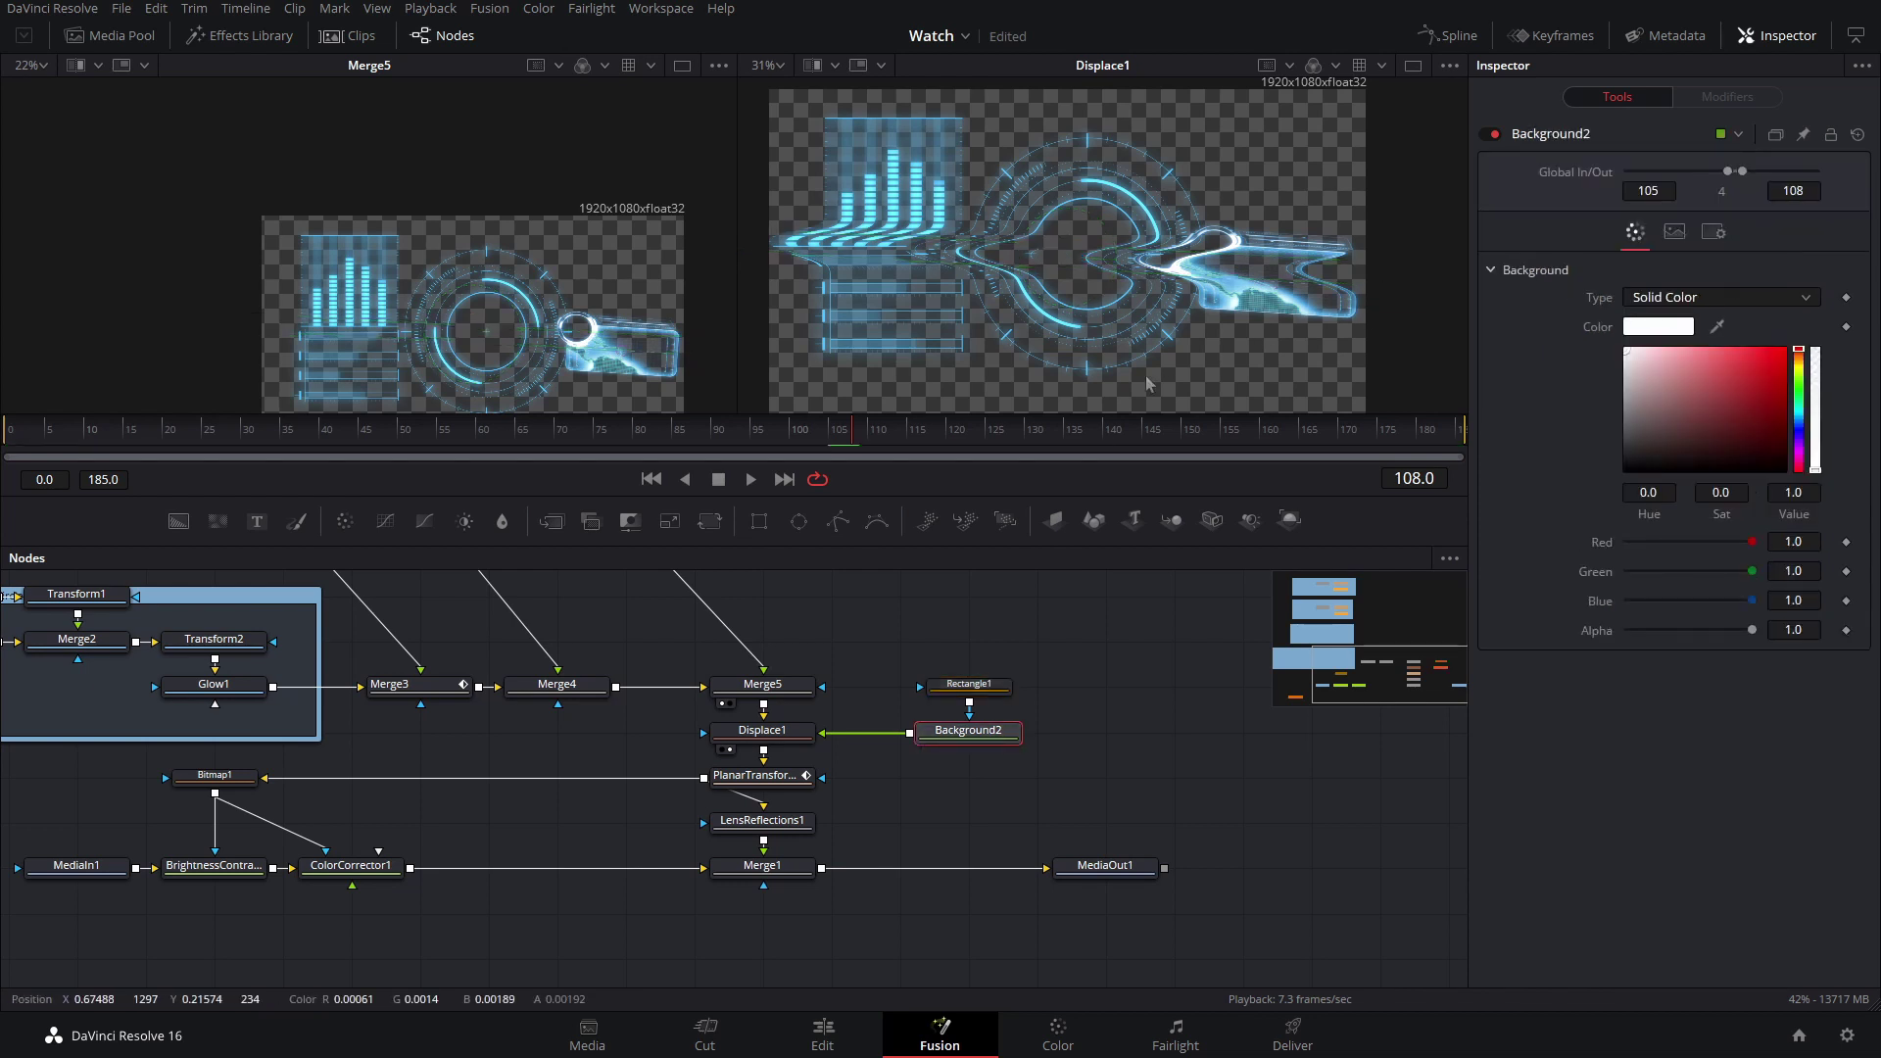
click(1115, 673)
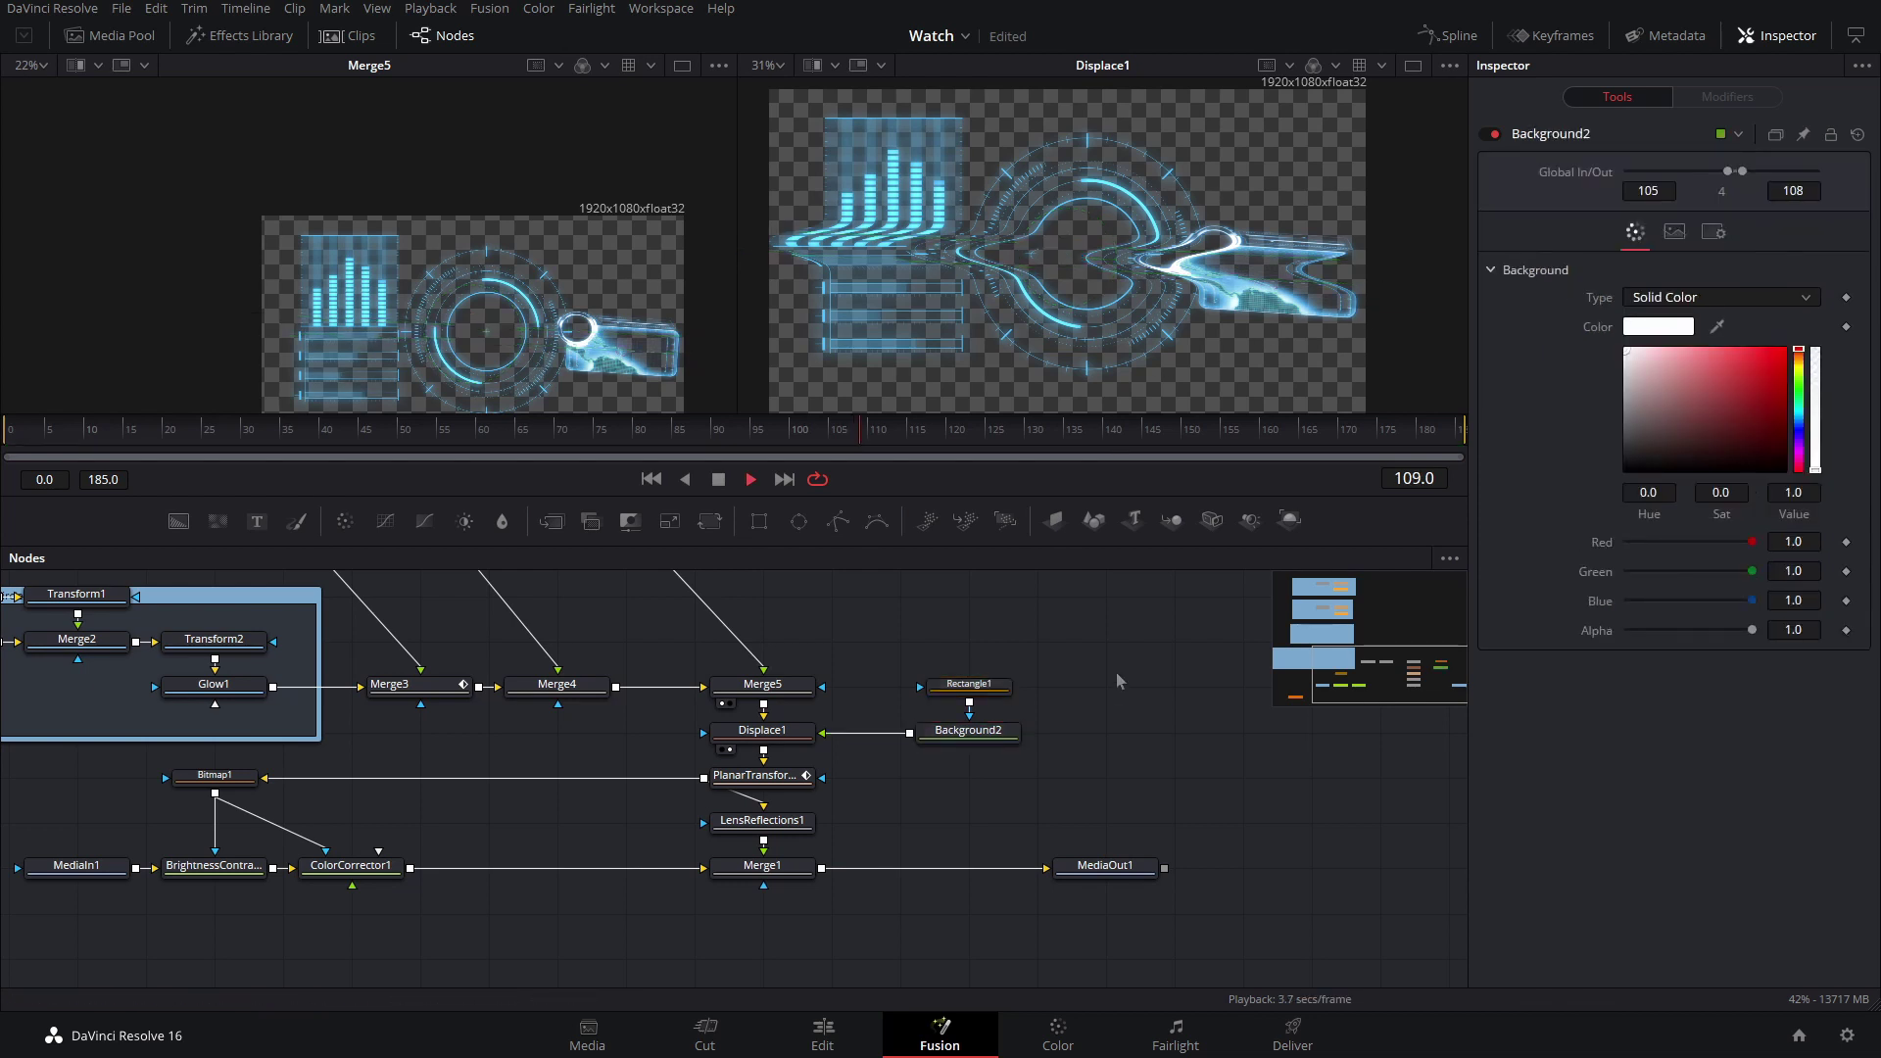
key(space)
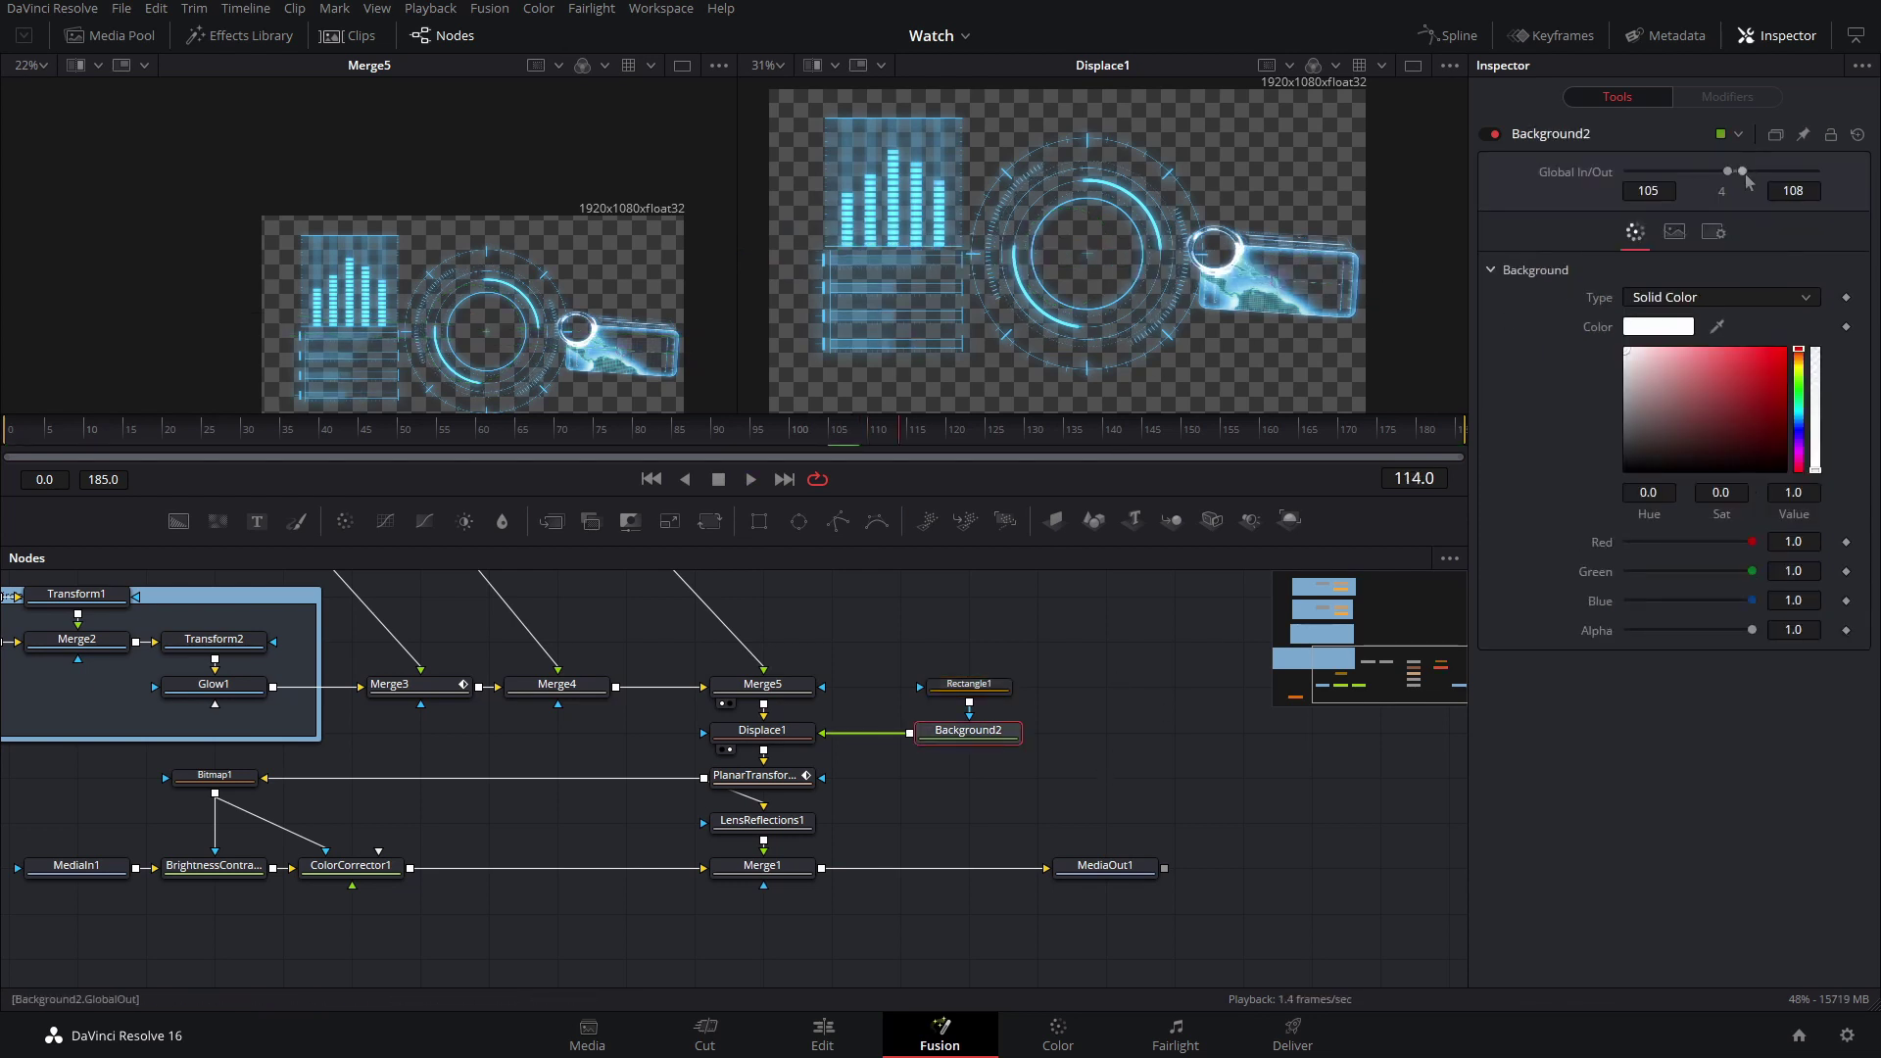
key(Left)
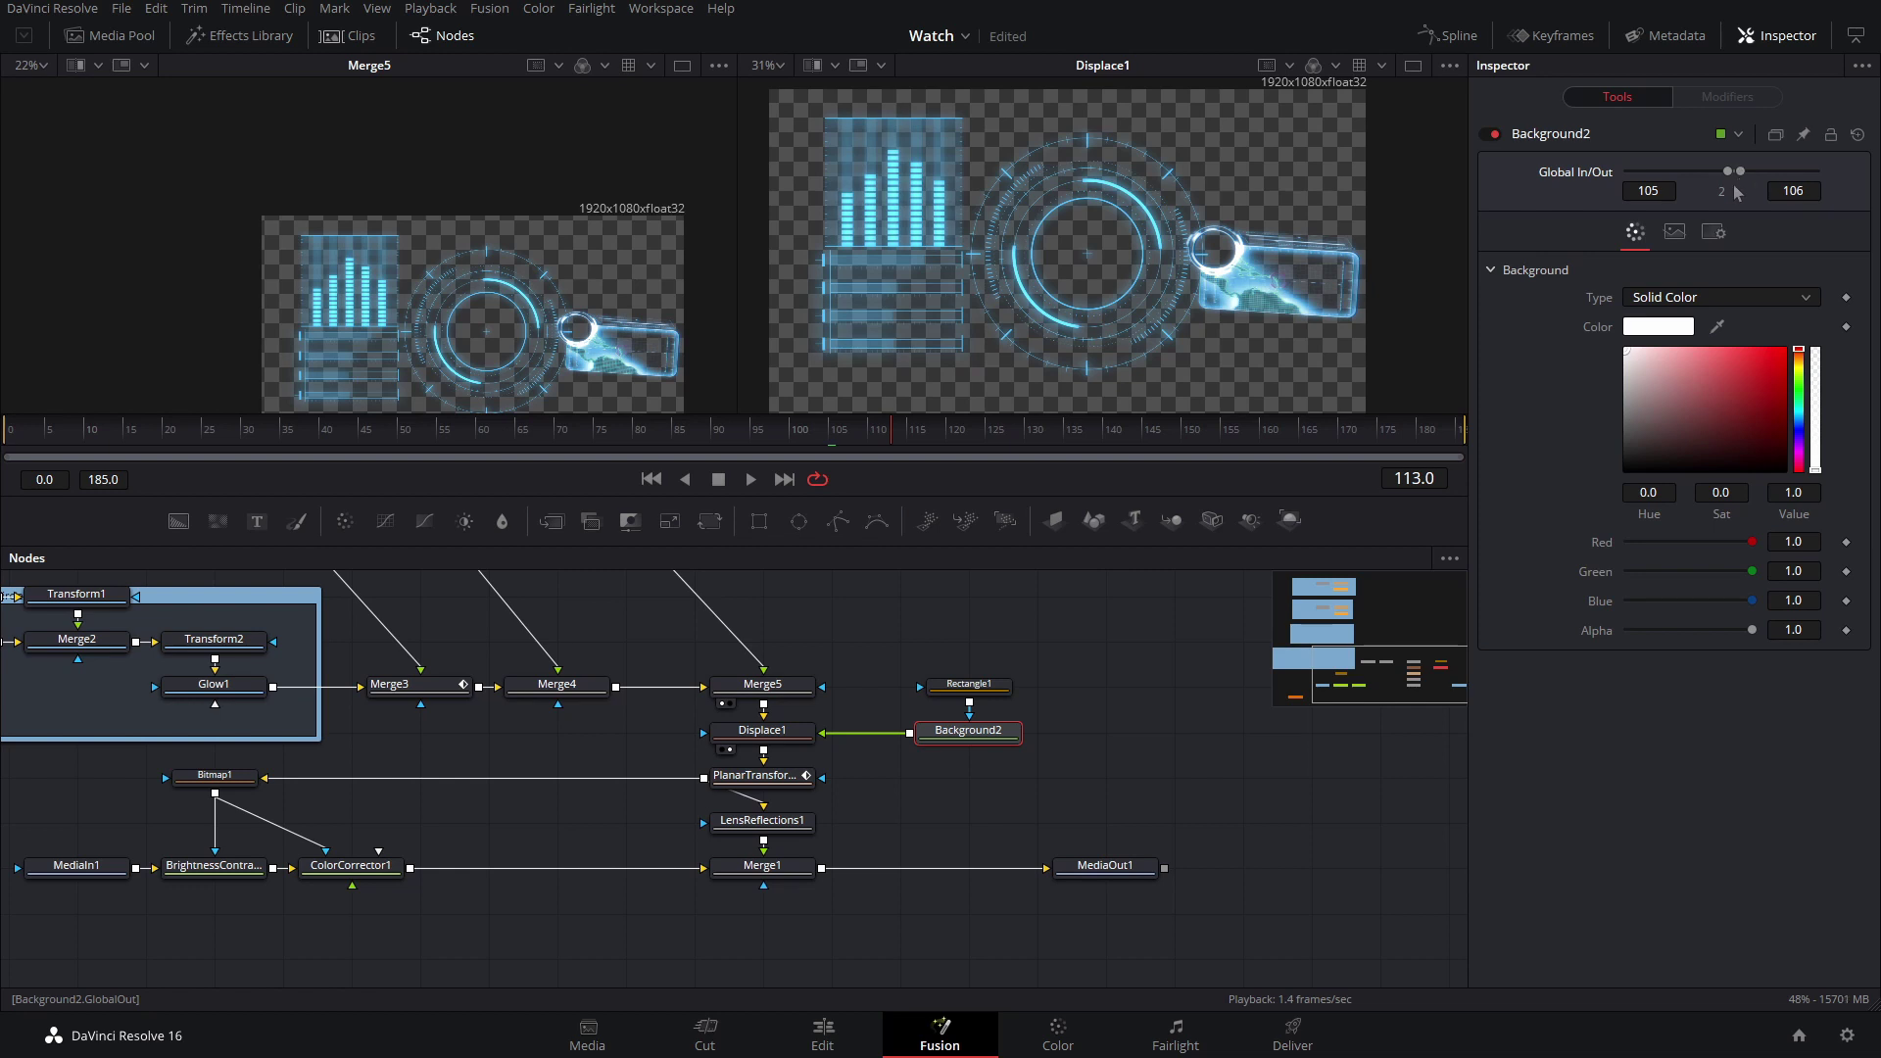
- Add a black Background3 node and merge Background2 over it, feeding the result into Displace1
drag(847, 632, 1151, 613)
click(877, 667)
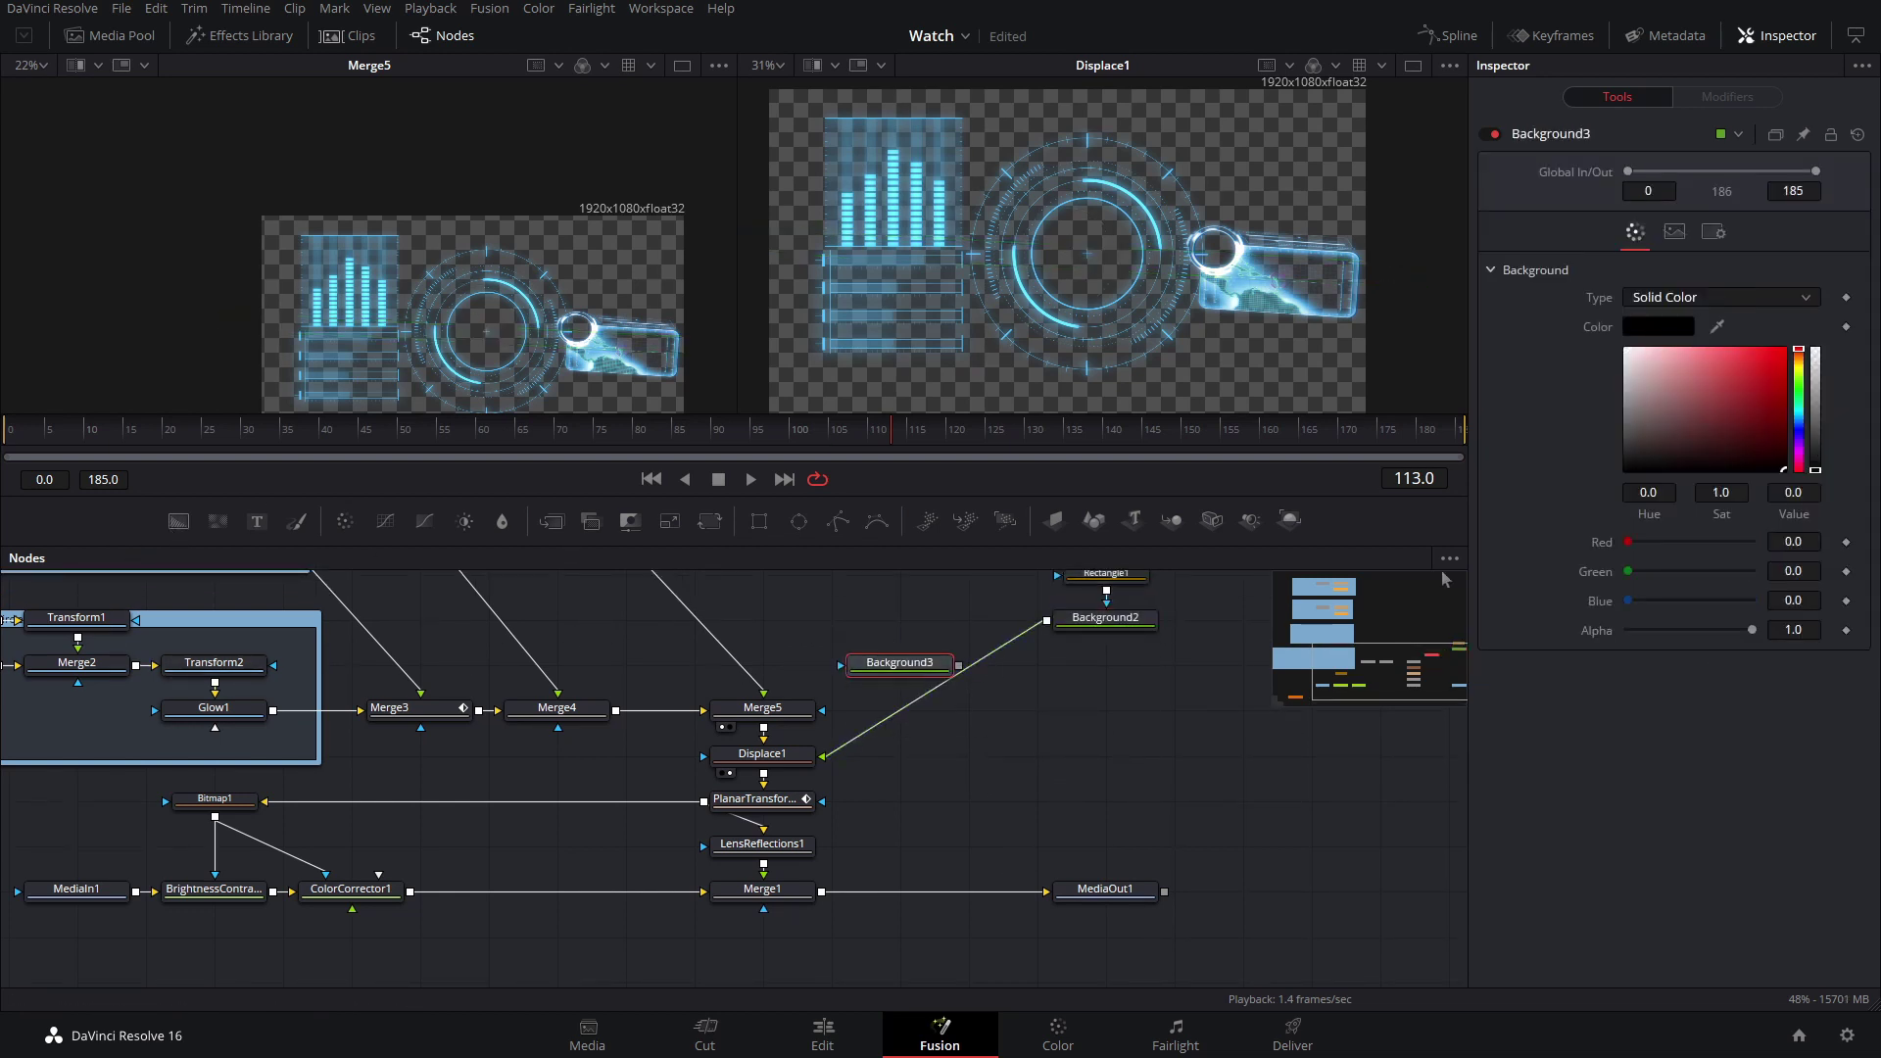
click(1817, 358)
drag(958, 666, 1054, 632)
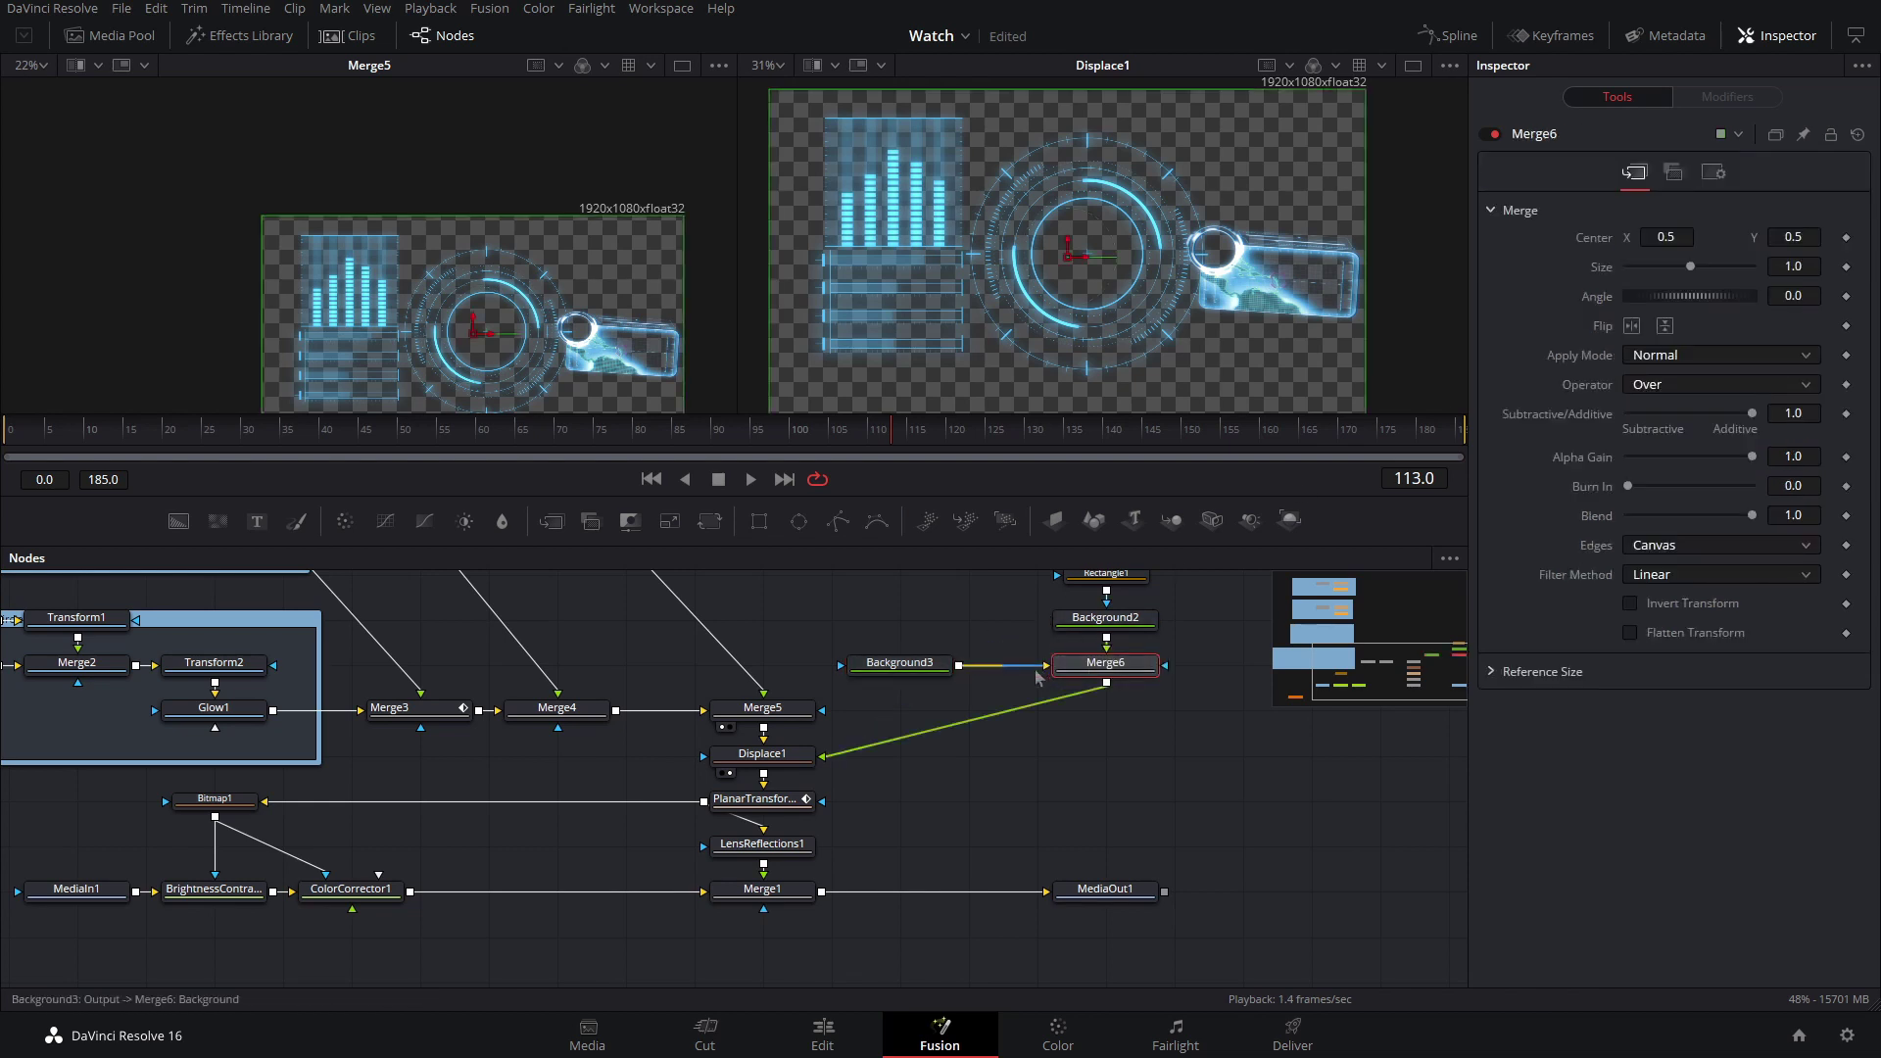
- Duplicate the Rectangle1 and Background2 pair and merge the copy over Merge6
drag(1184, 719, 886, 838)
drag(880, 685, 789, 759)
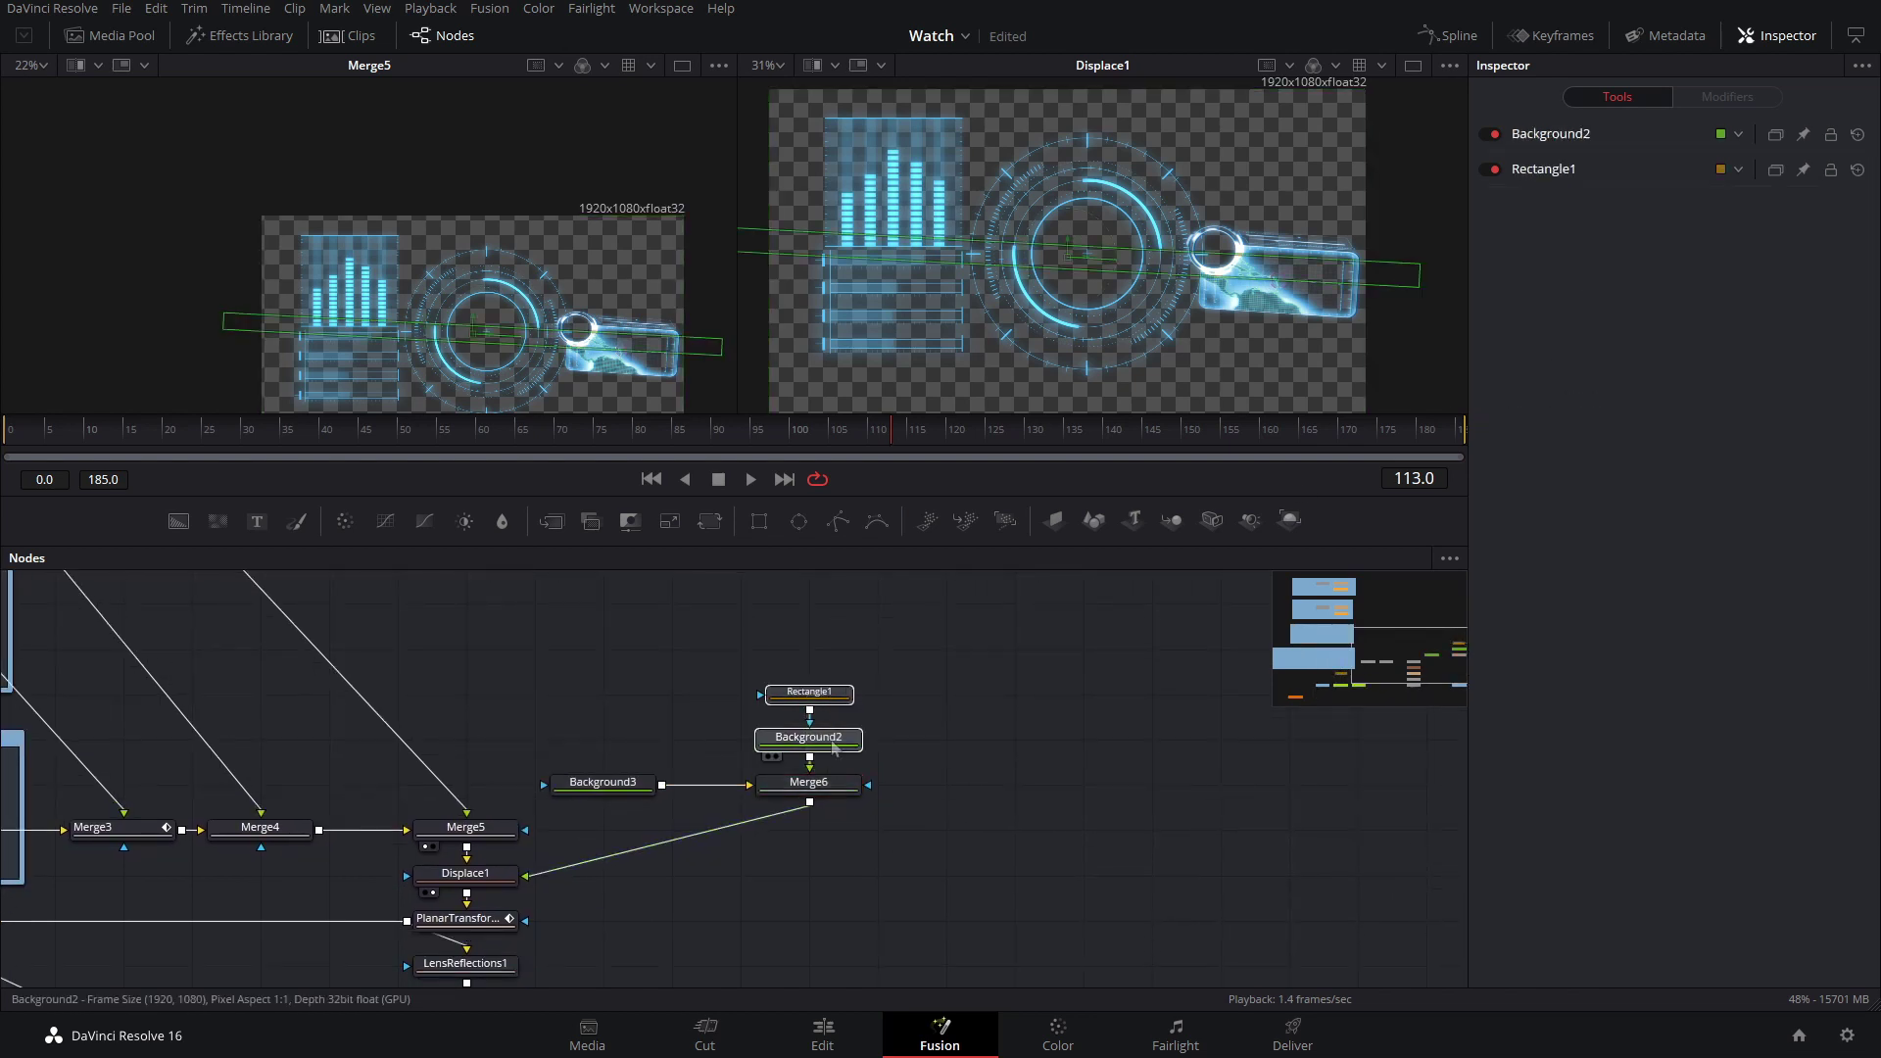
key(ctrl+c)
key(ctrl+v)
click(947, 742)
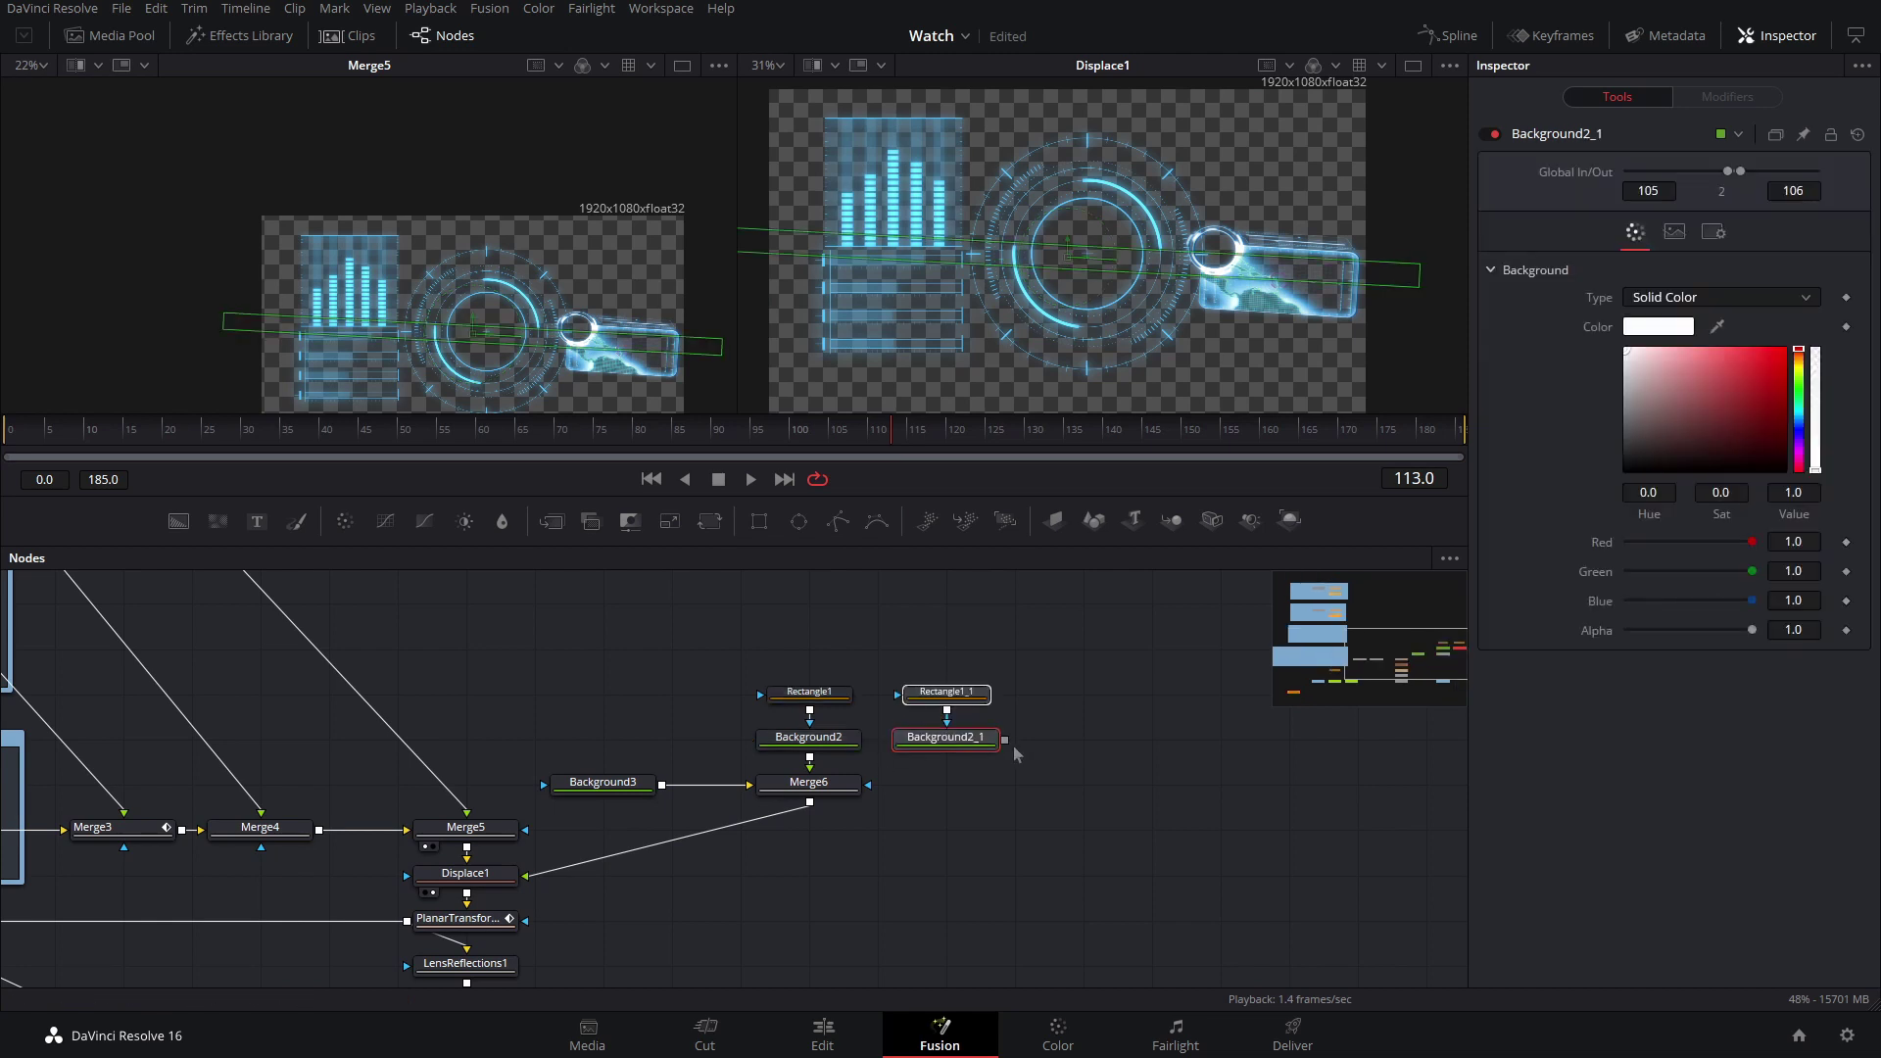
drag(1004, 741, 812, 801)
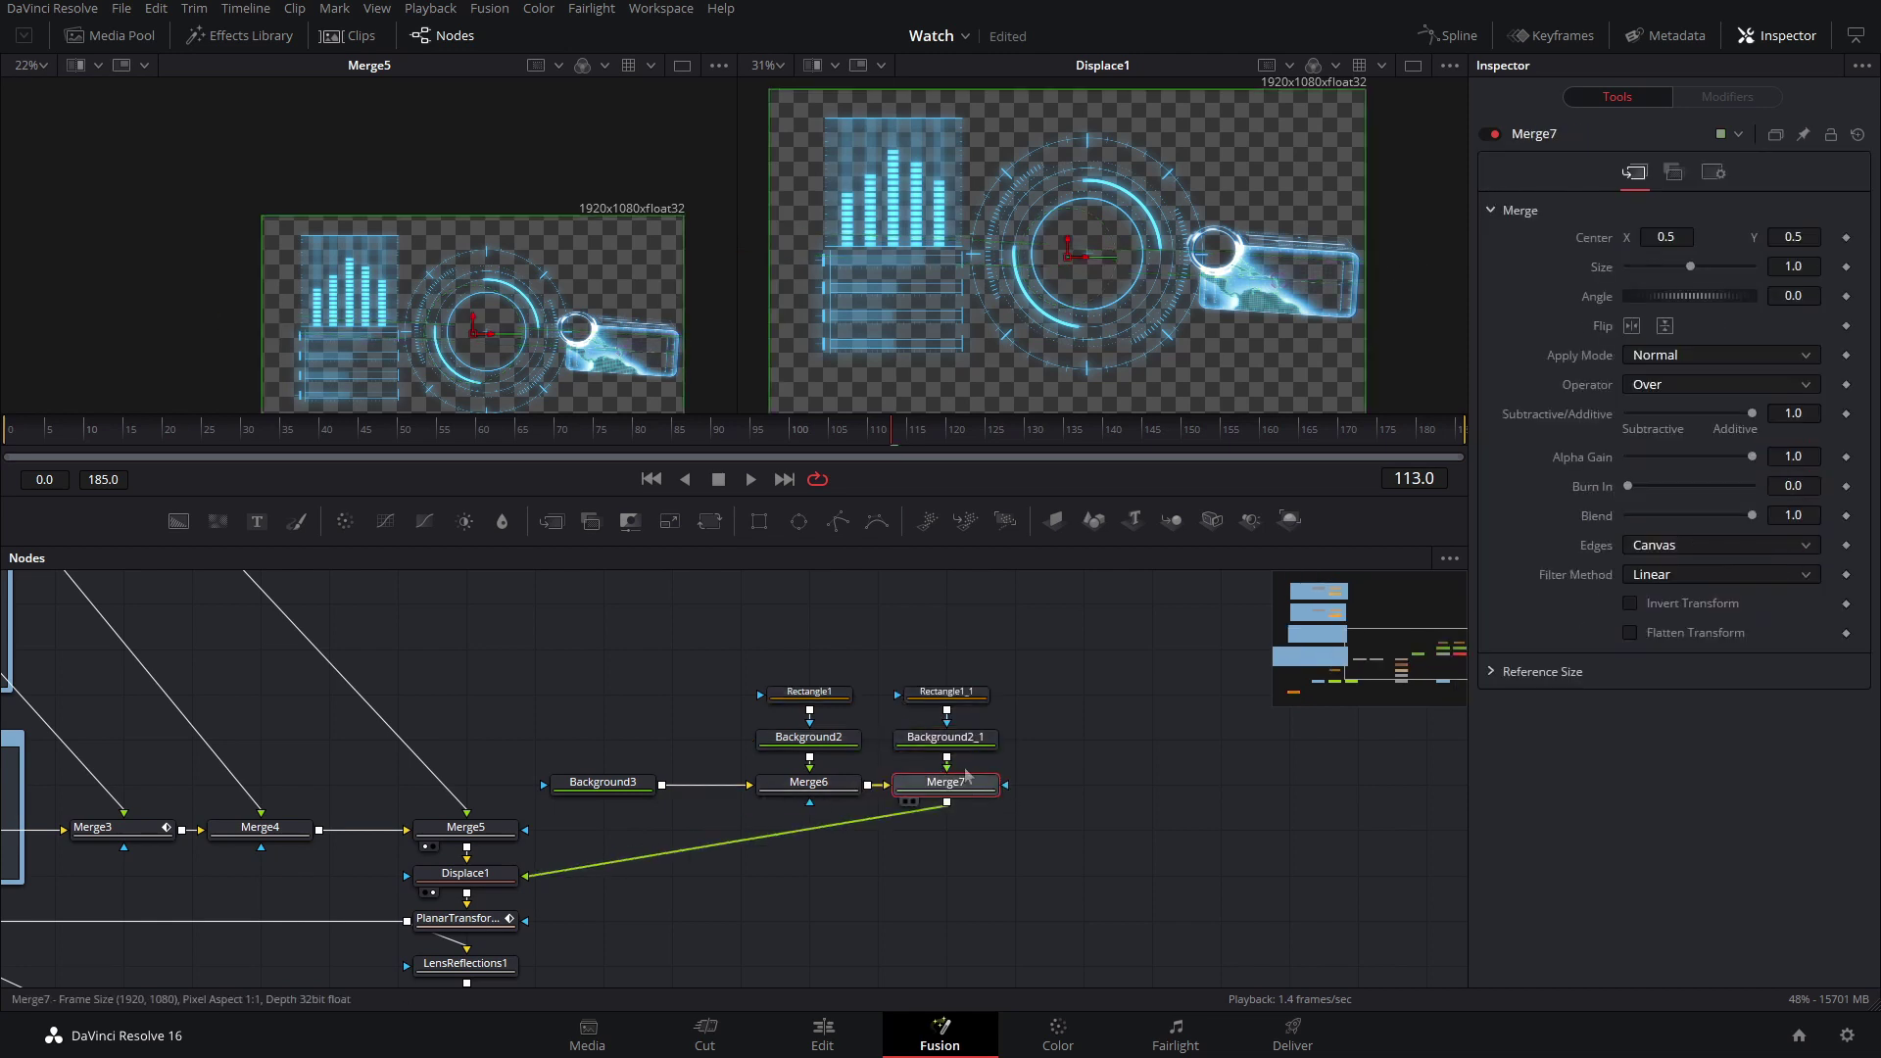
- Move Rectangle1_1 higher over the HUD and limit Background2_1's Global In/Out to frames 108 through 110, checking playback
click(946, 691)
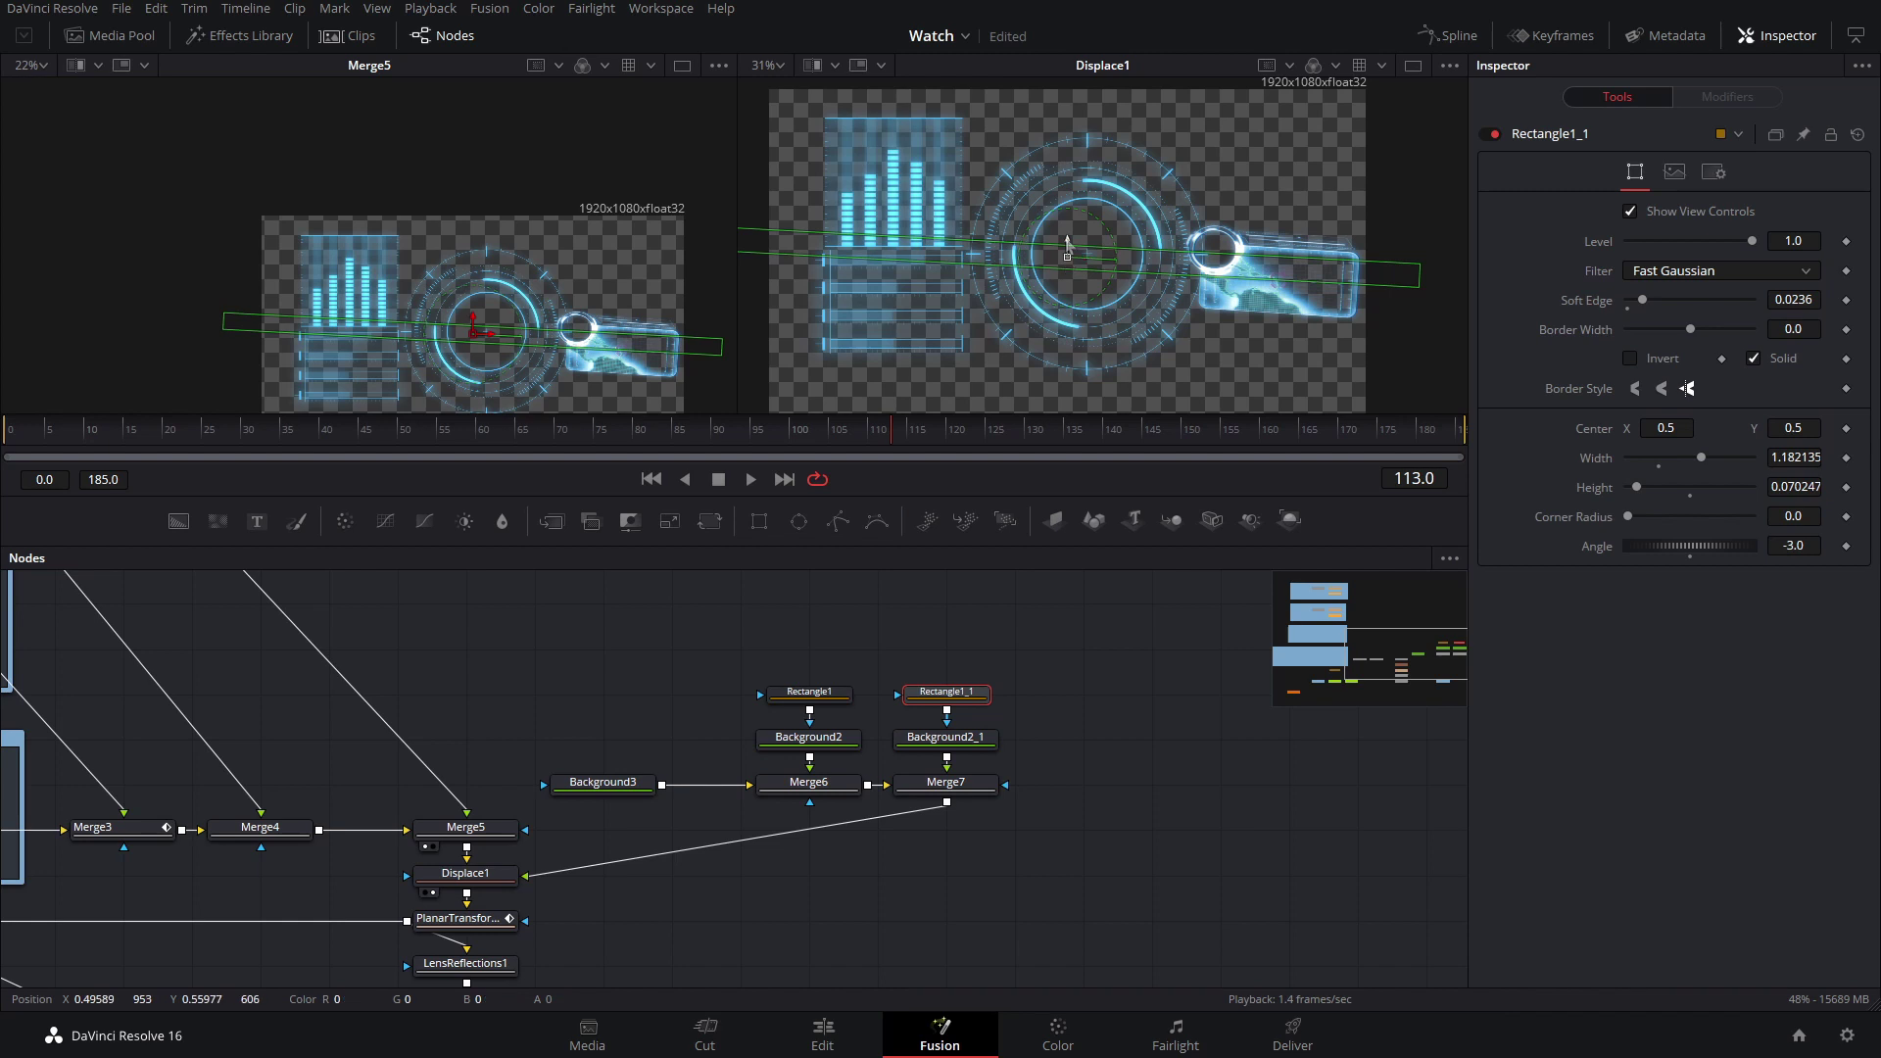
drag(1068, 256, 1068, 159)
click(965, 742)
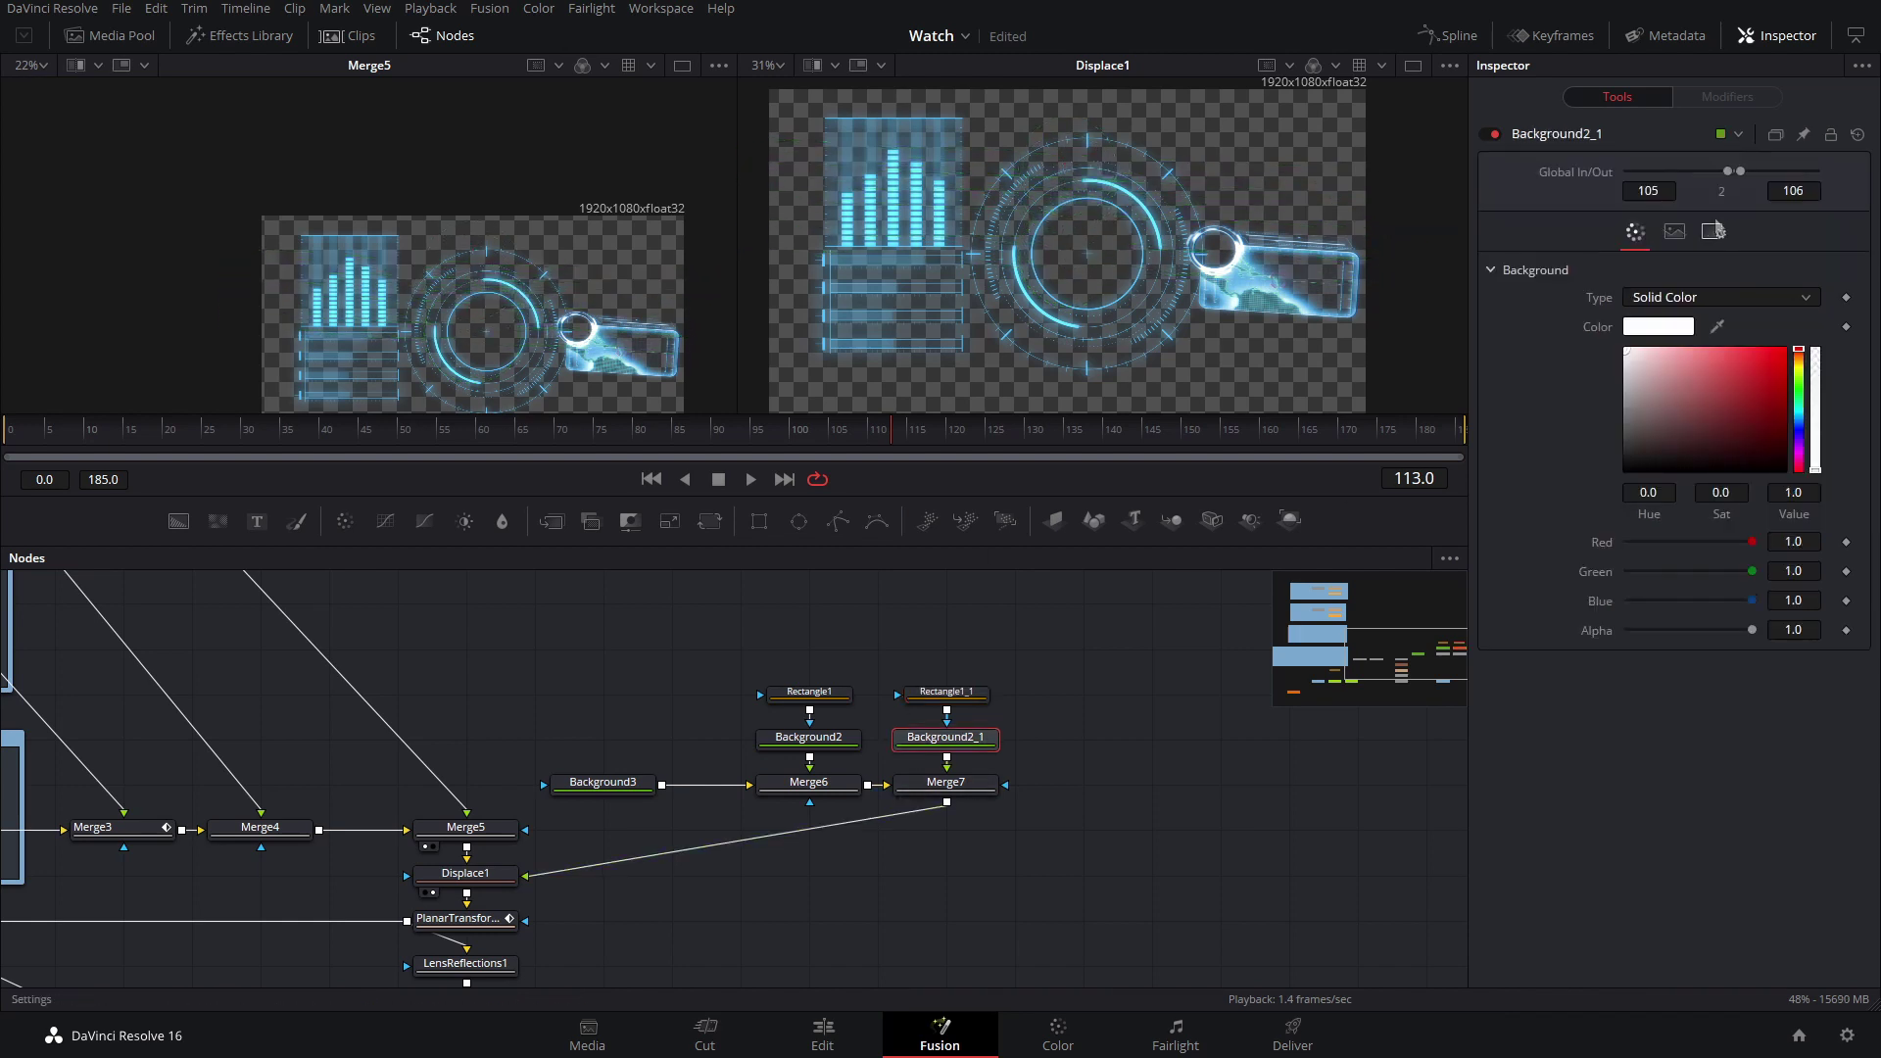
click(1673, 191)
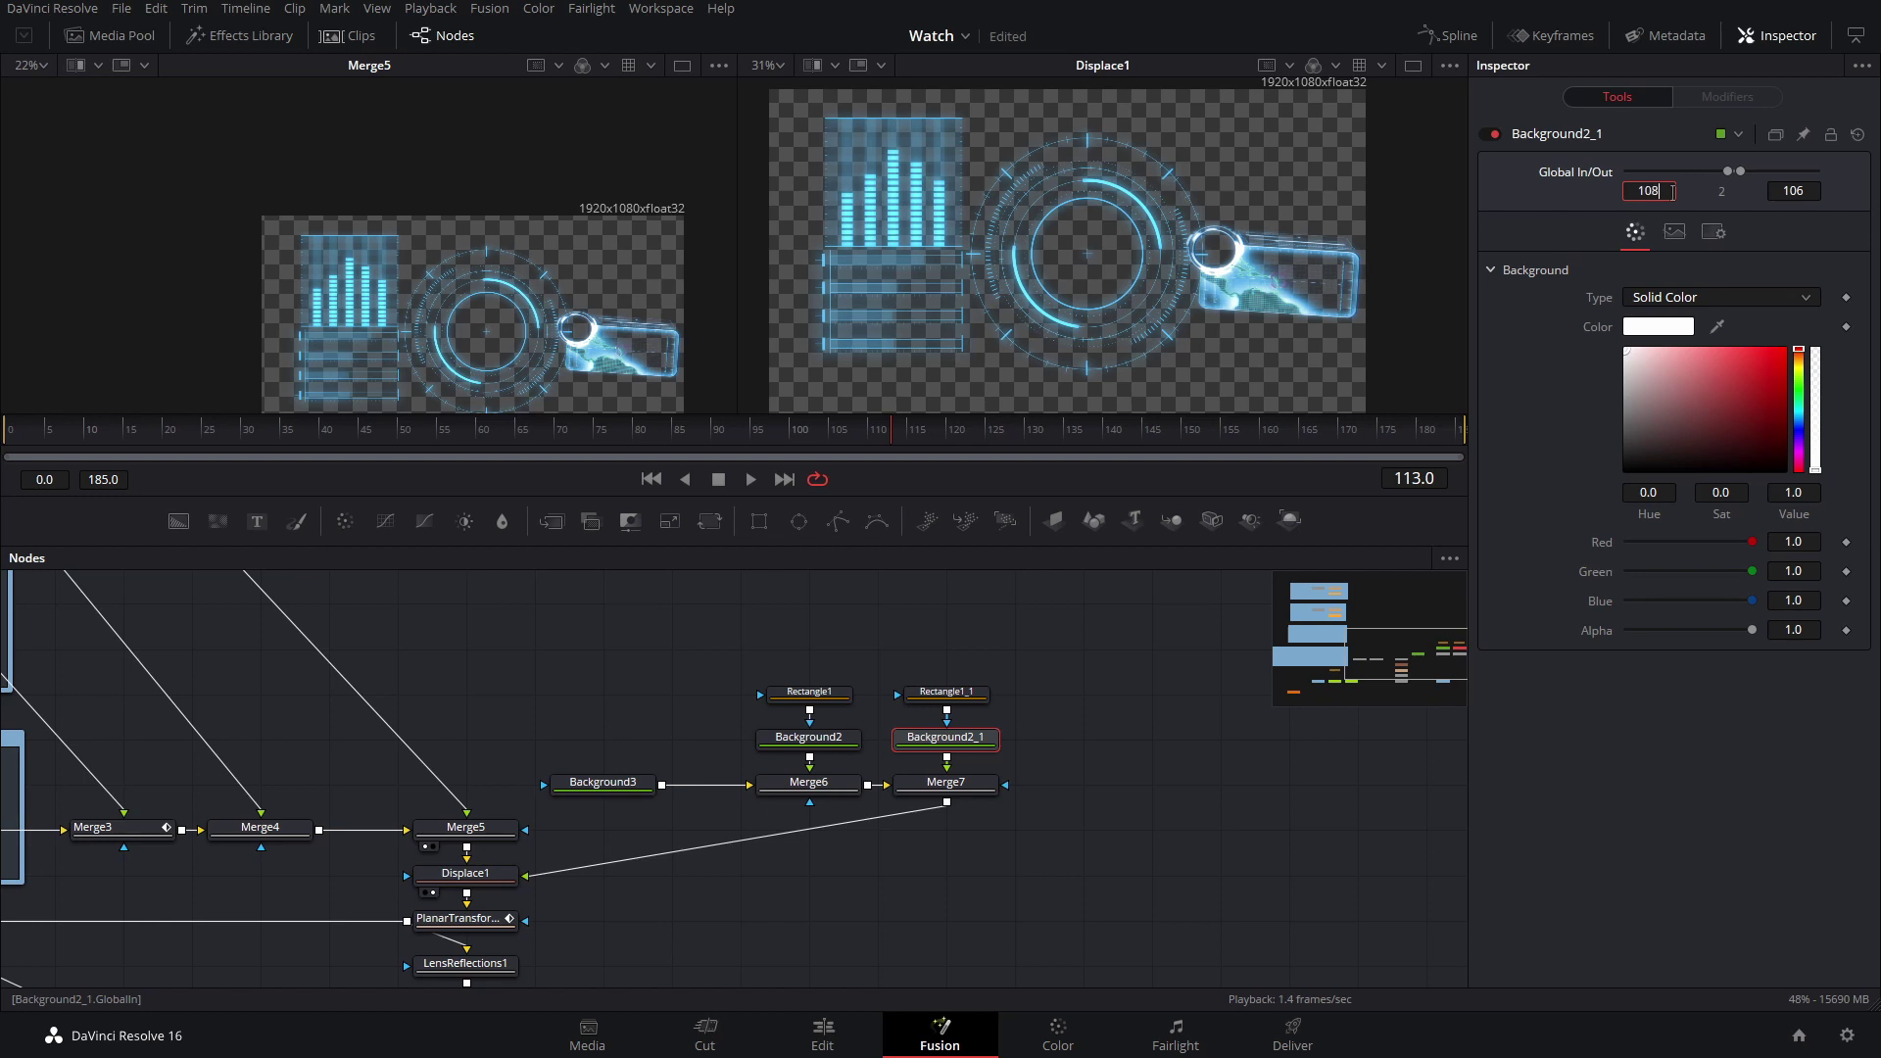
click(1782, 193)
text(110)
key(Tab)
key(space)
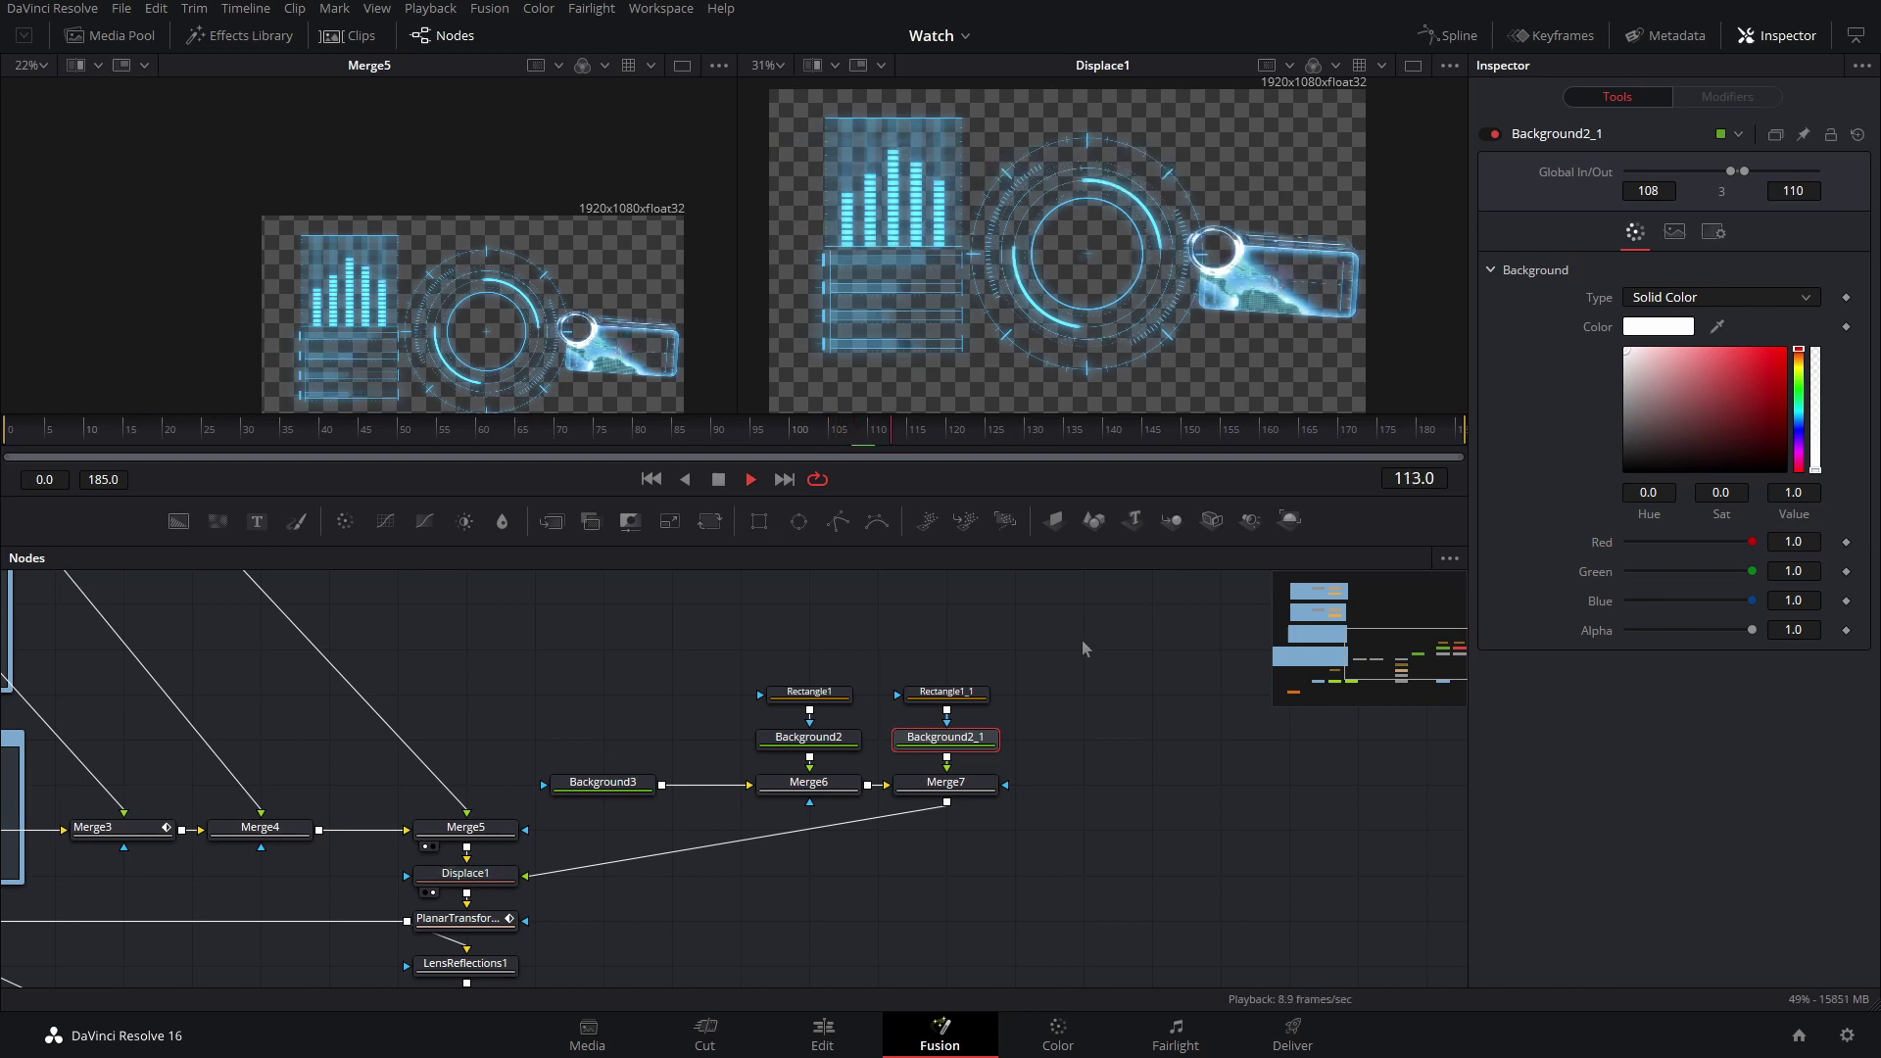
key(space)
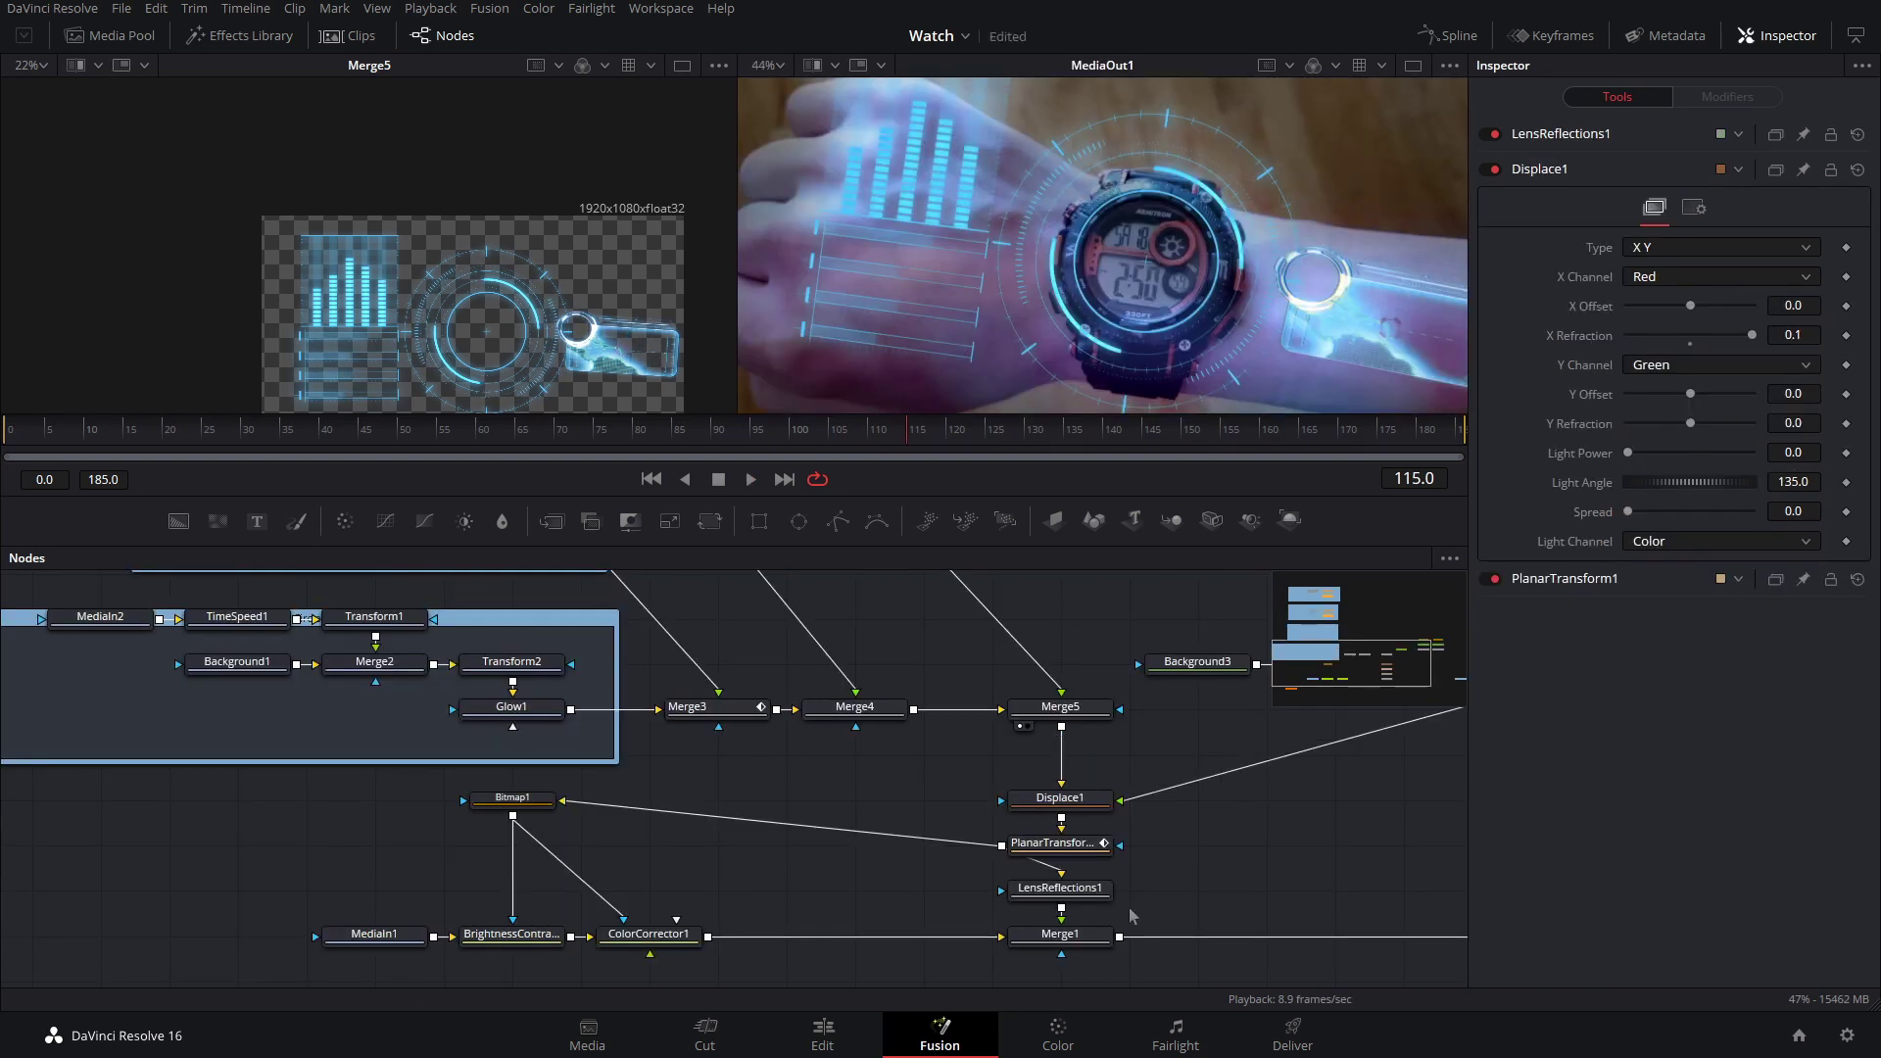
- Close up the nodes above Merge1 and insert a Grain node after LensReflections1
drag(1142, 916, 1005, 779)
click(1070, 850)
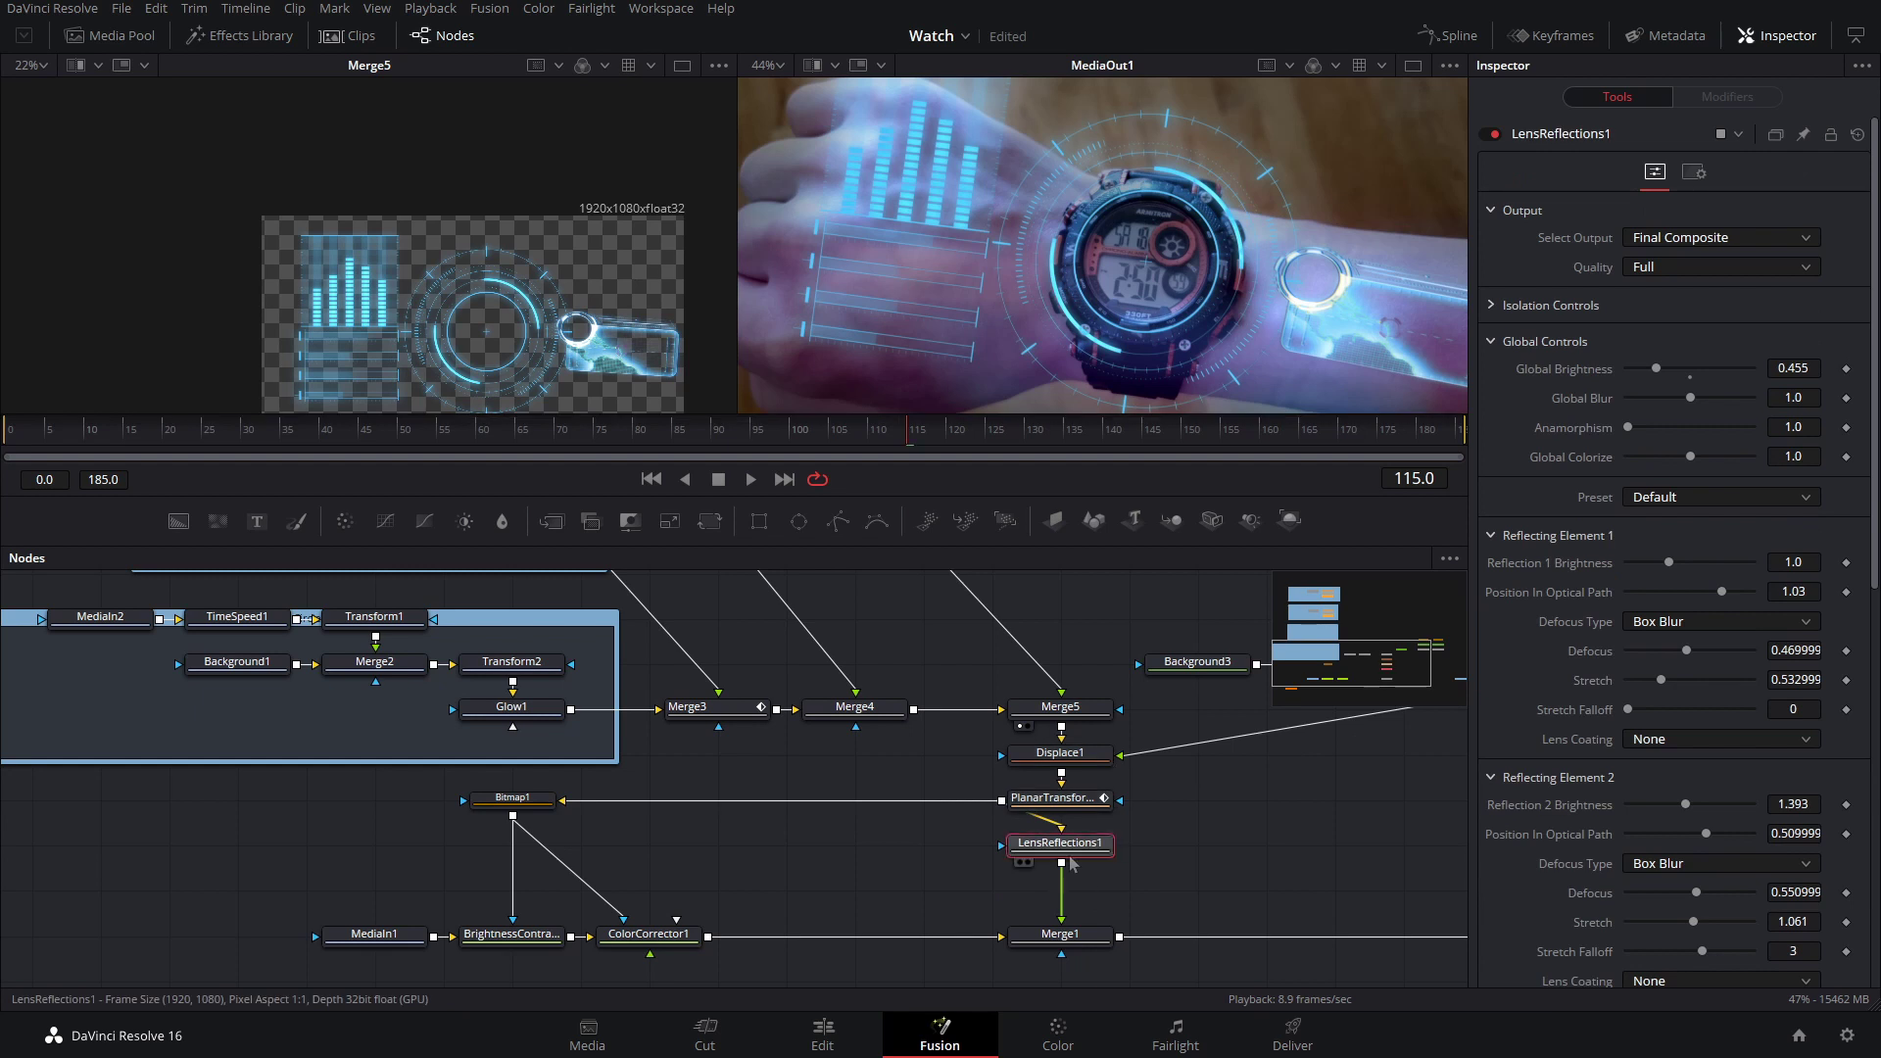
key(shift+space)
text(grain)
key(Return)
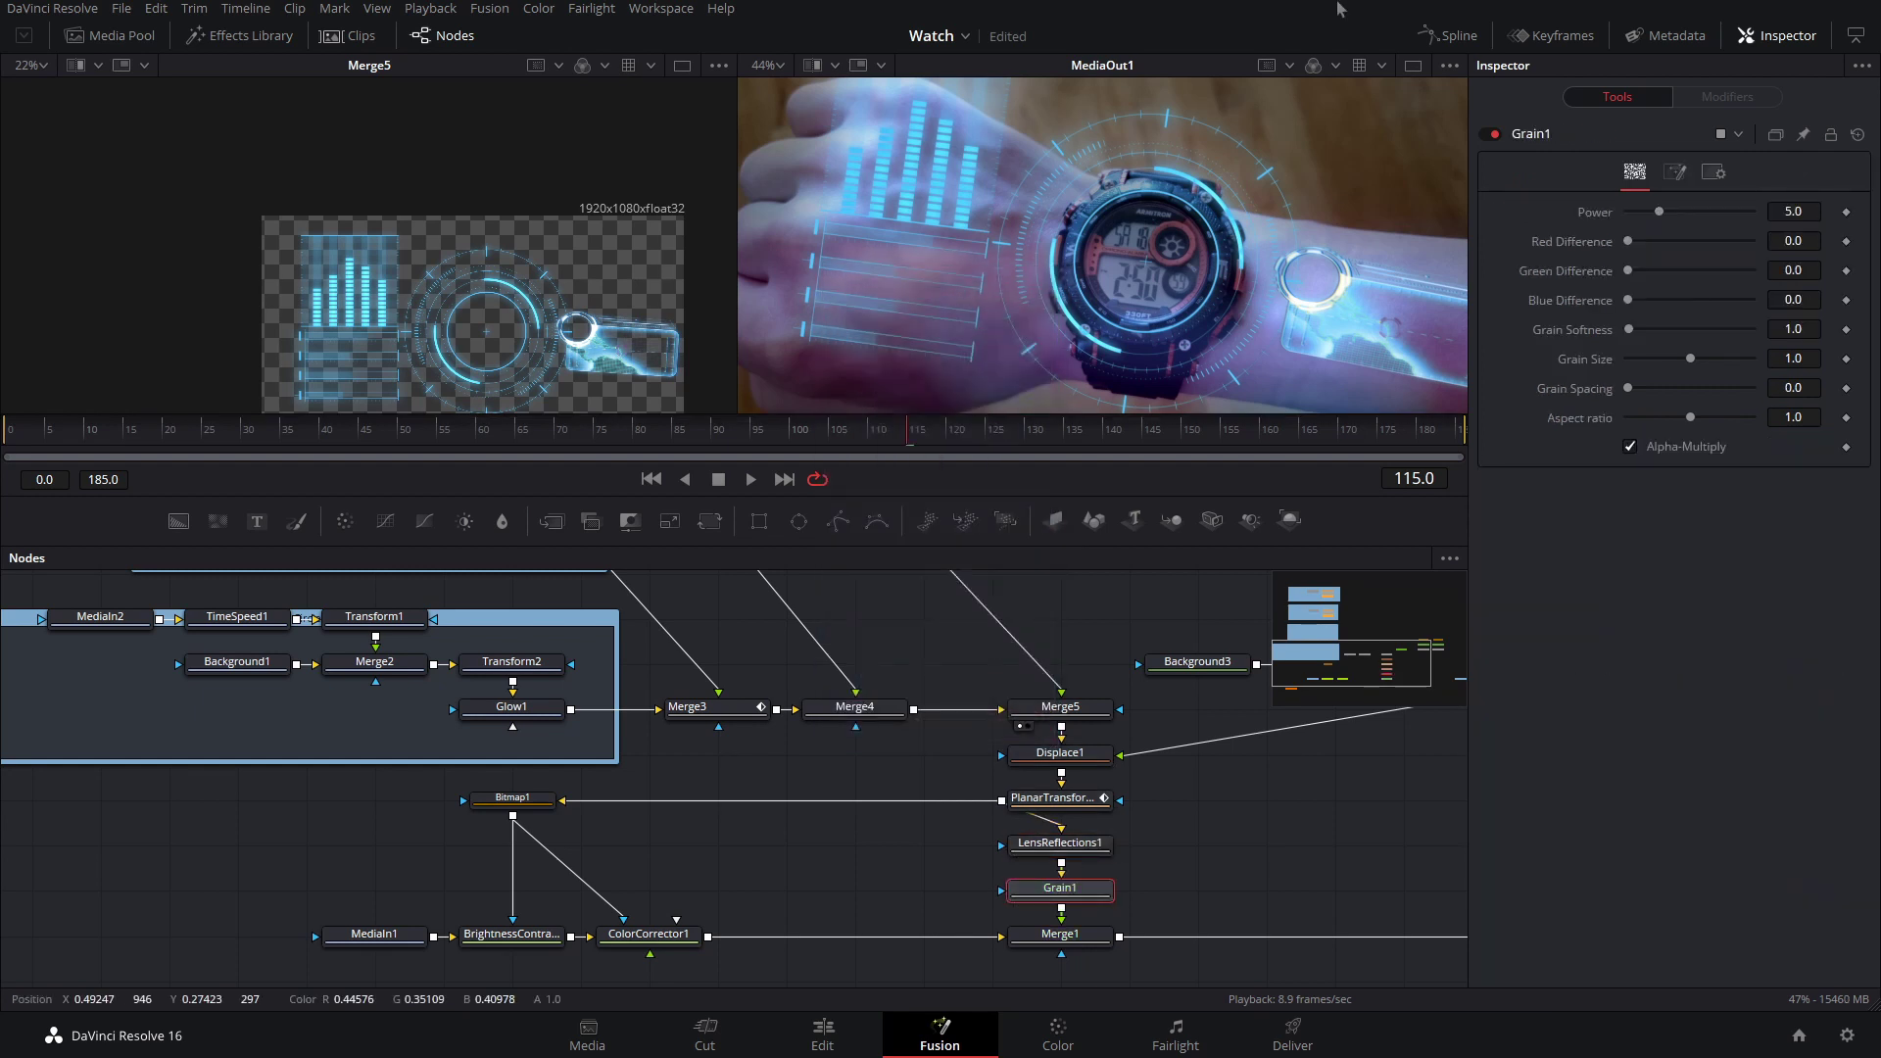
- Inspect the grain on the HUD, then set Grain1's Grain Size to 1.25 and Power to 2.68
scroll(1041, 227, up, 2)
scroll(1042, 227, up, 2)
key(space)
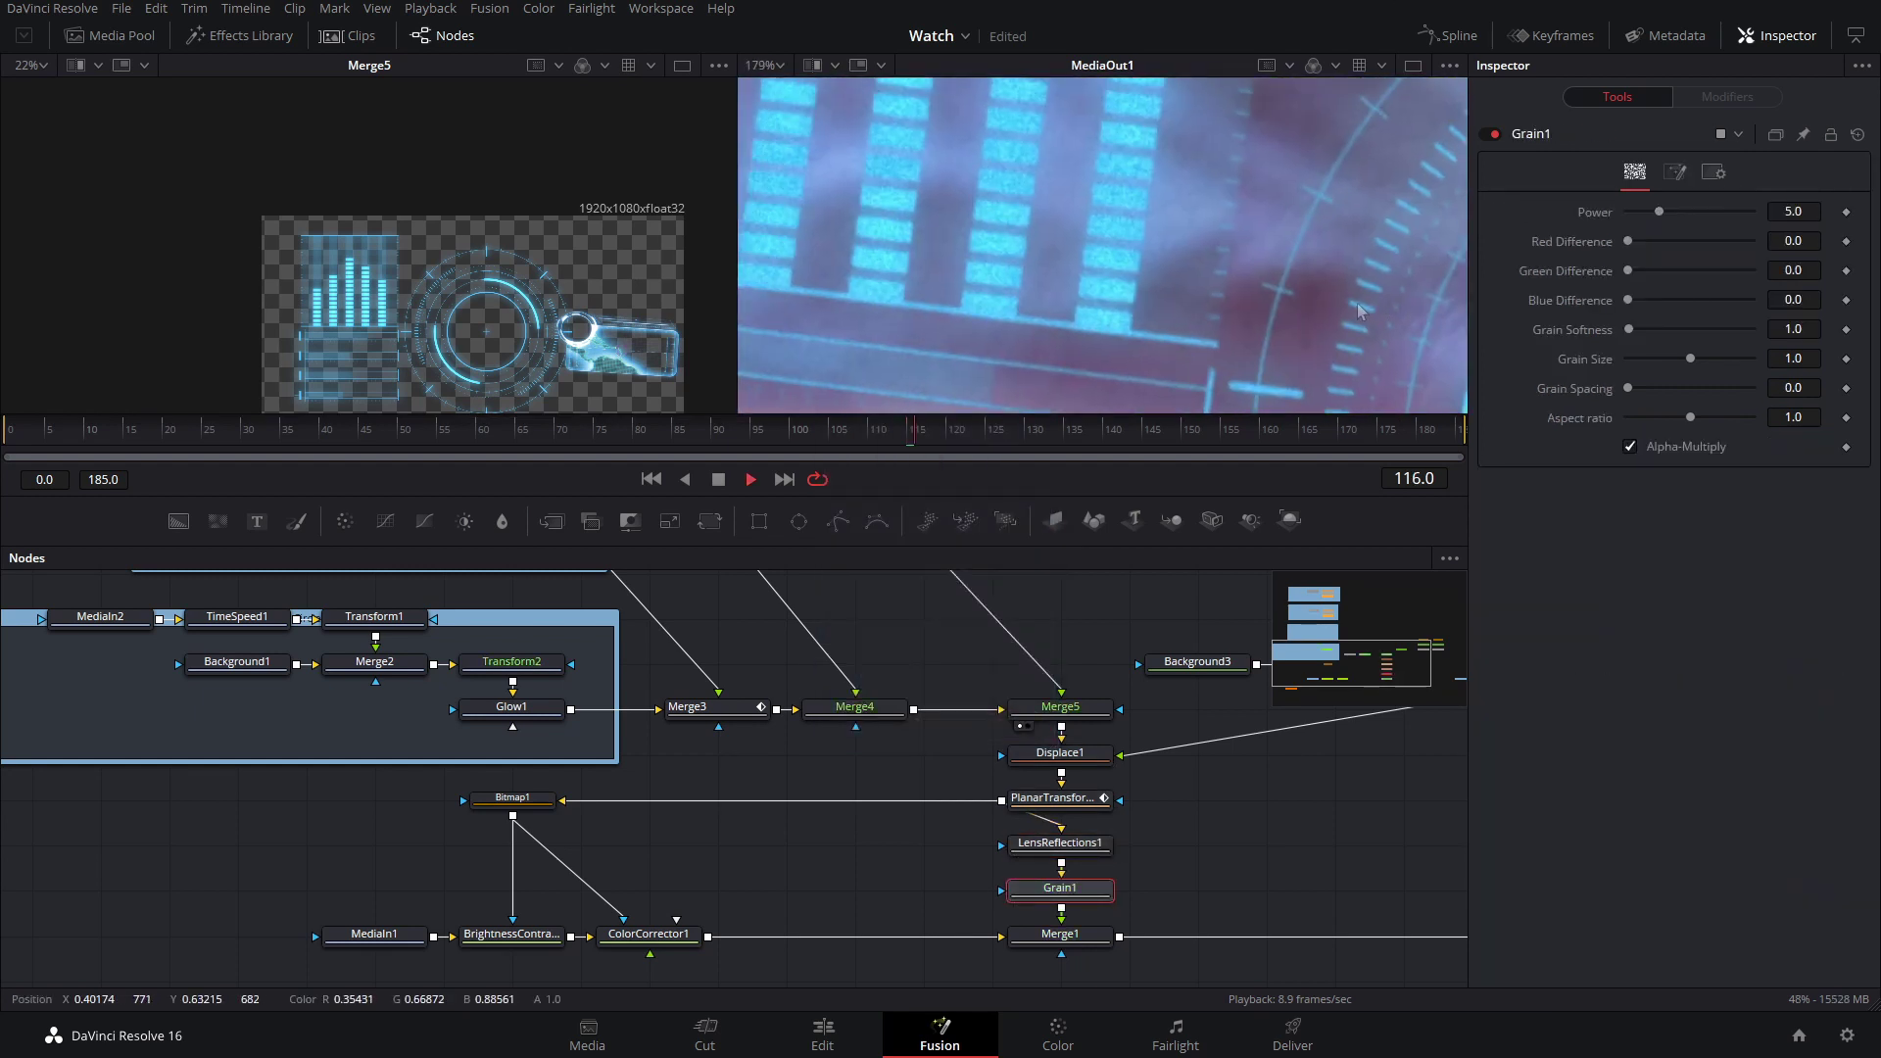
key(space)
scroll(1246, 231, down, 2)
drag(1691, 359, 1692, 376)
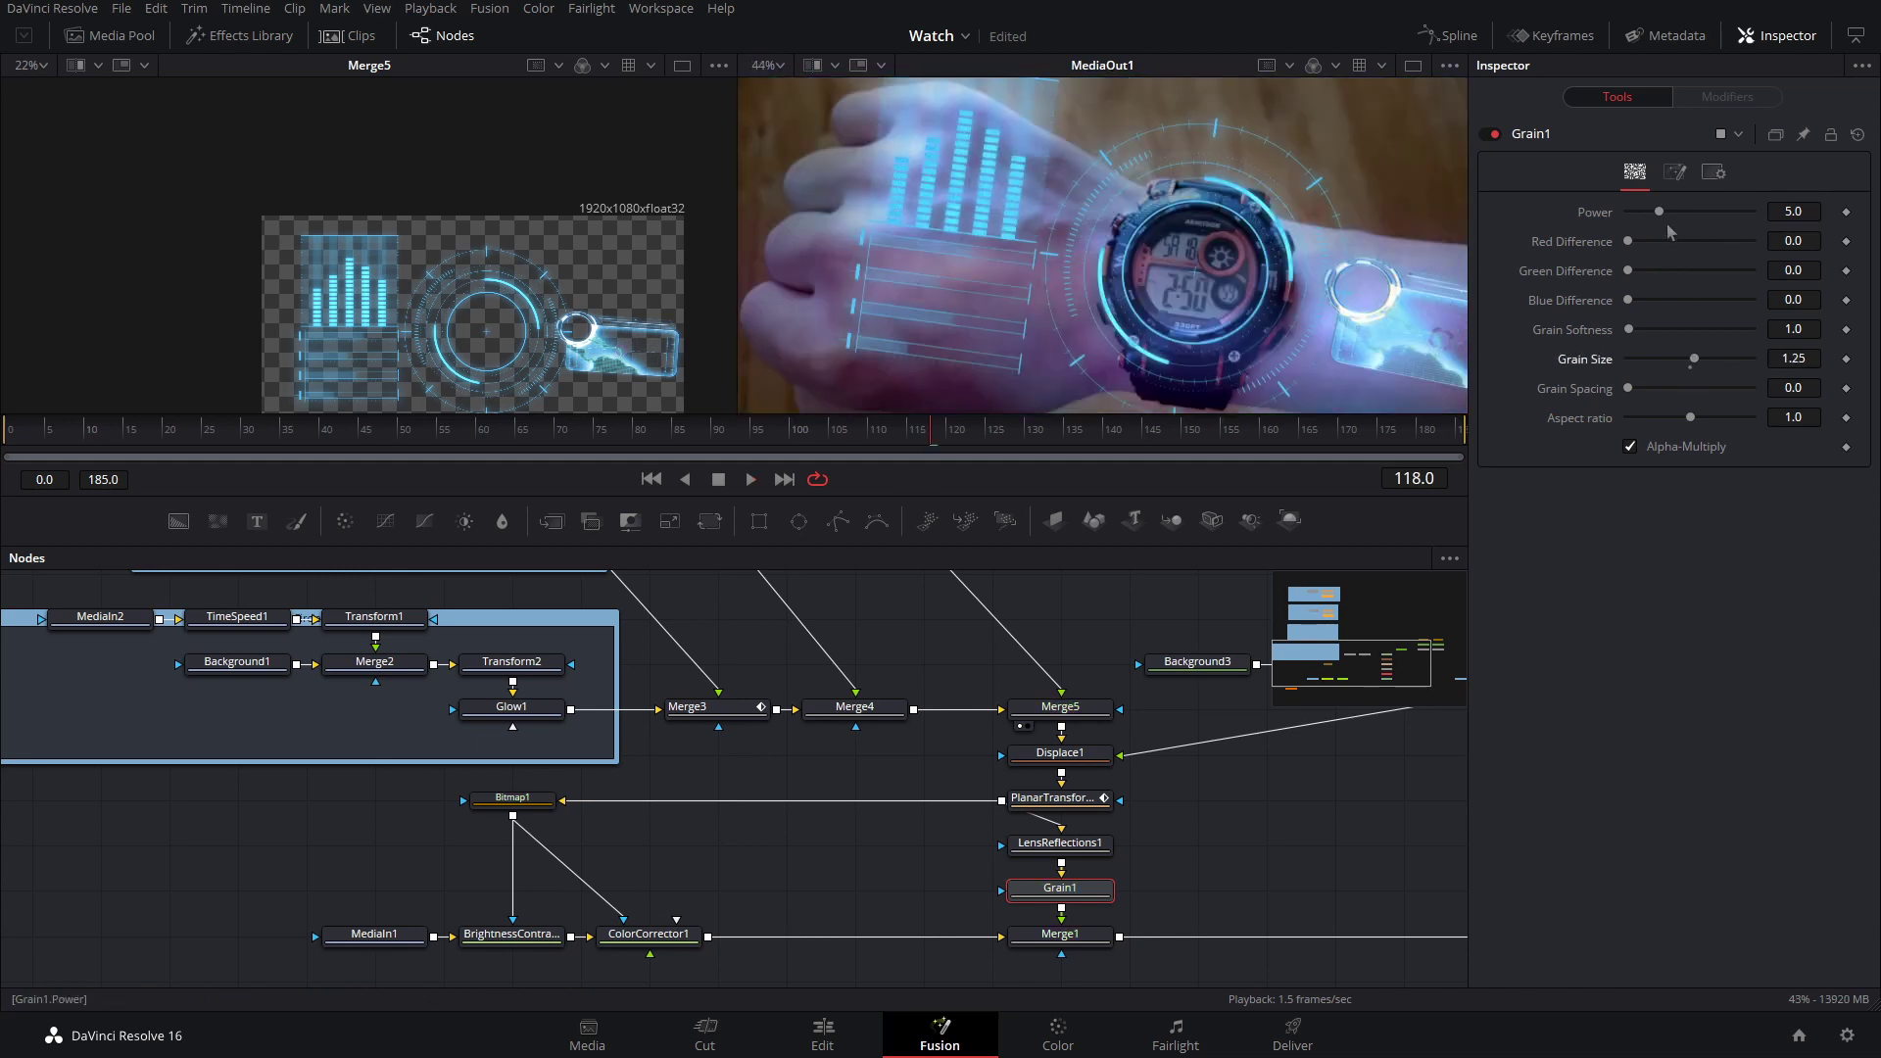
drag(1668, 212, 1679, 214)
drag(1644, 234, 1646, 234)
click(1674, 172)
click(1635, 171)
- Shift Displace1 and the nodes beneath it down to leave a gap below Merge5
drag(1274, 803, 748, 828)
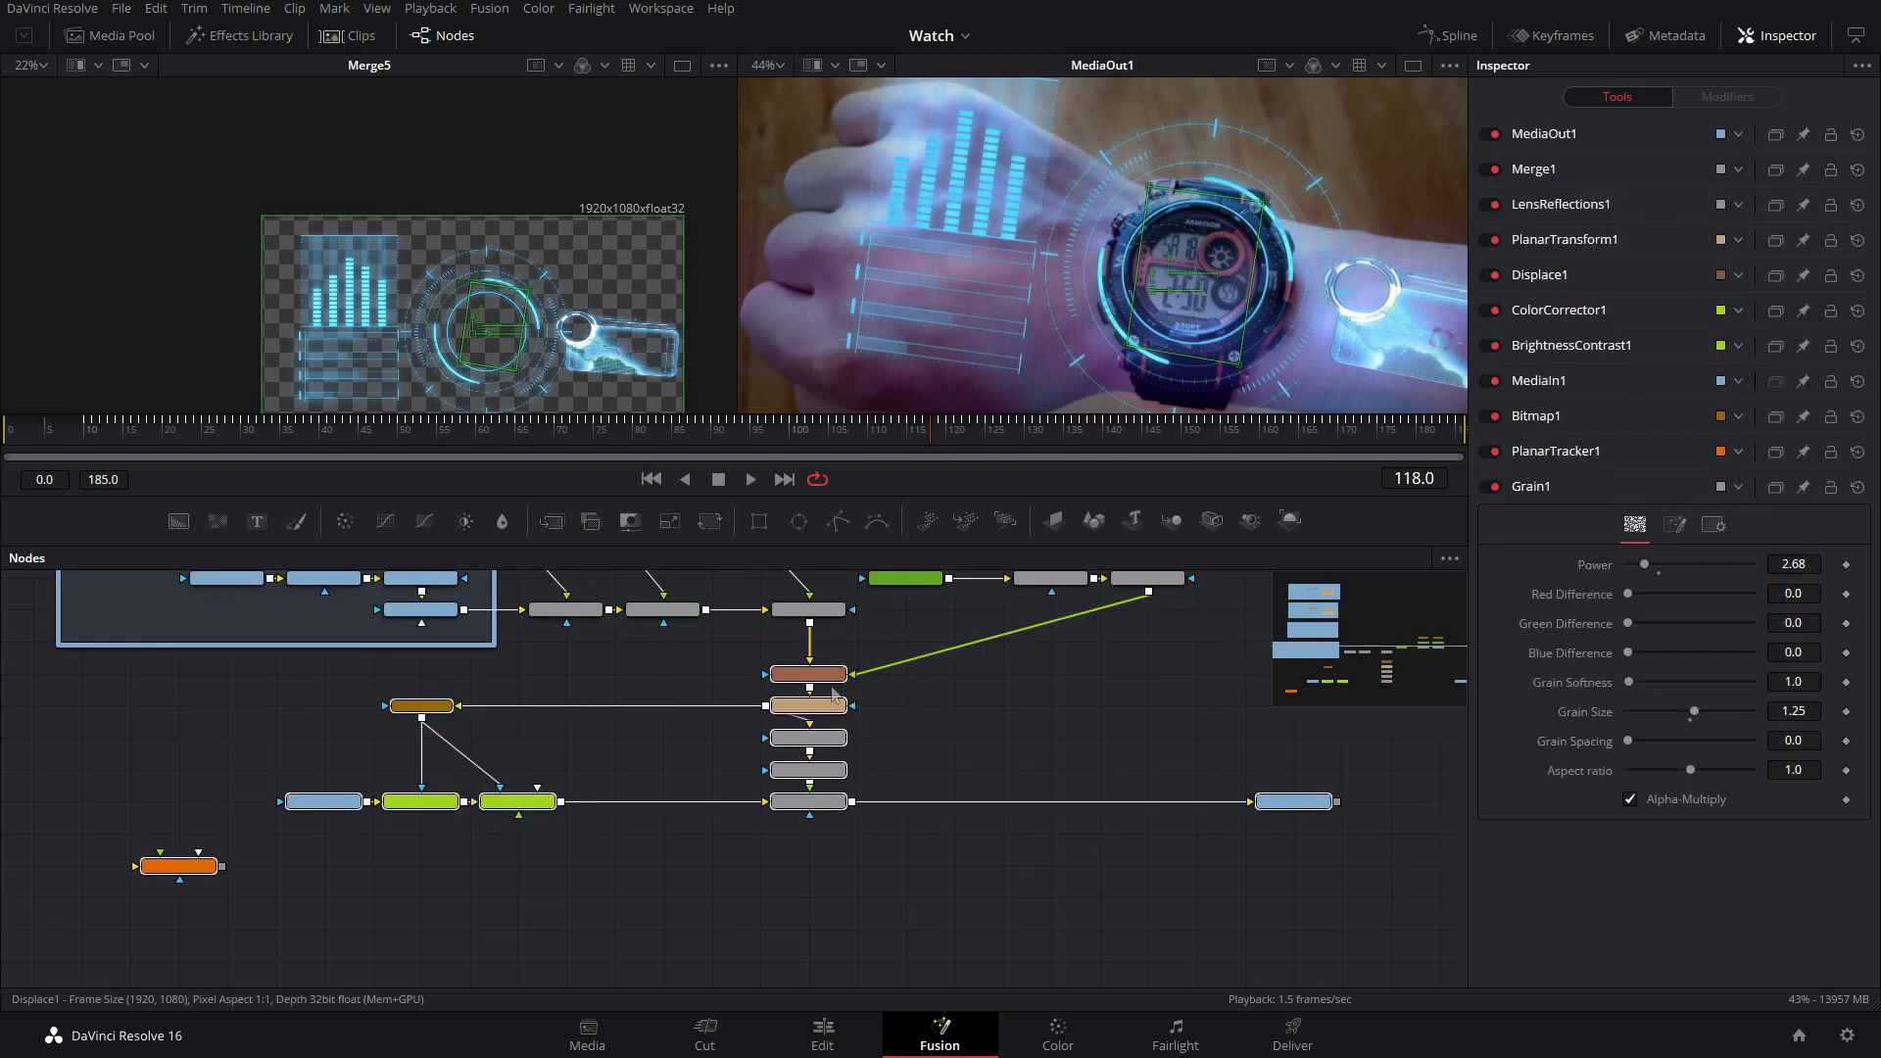
click(1203, 771)
drag(1186, 708, 937, 827)
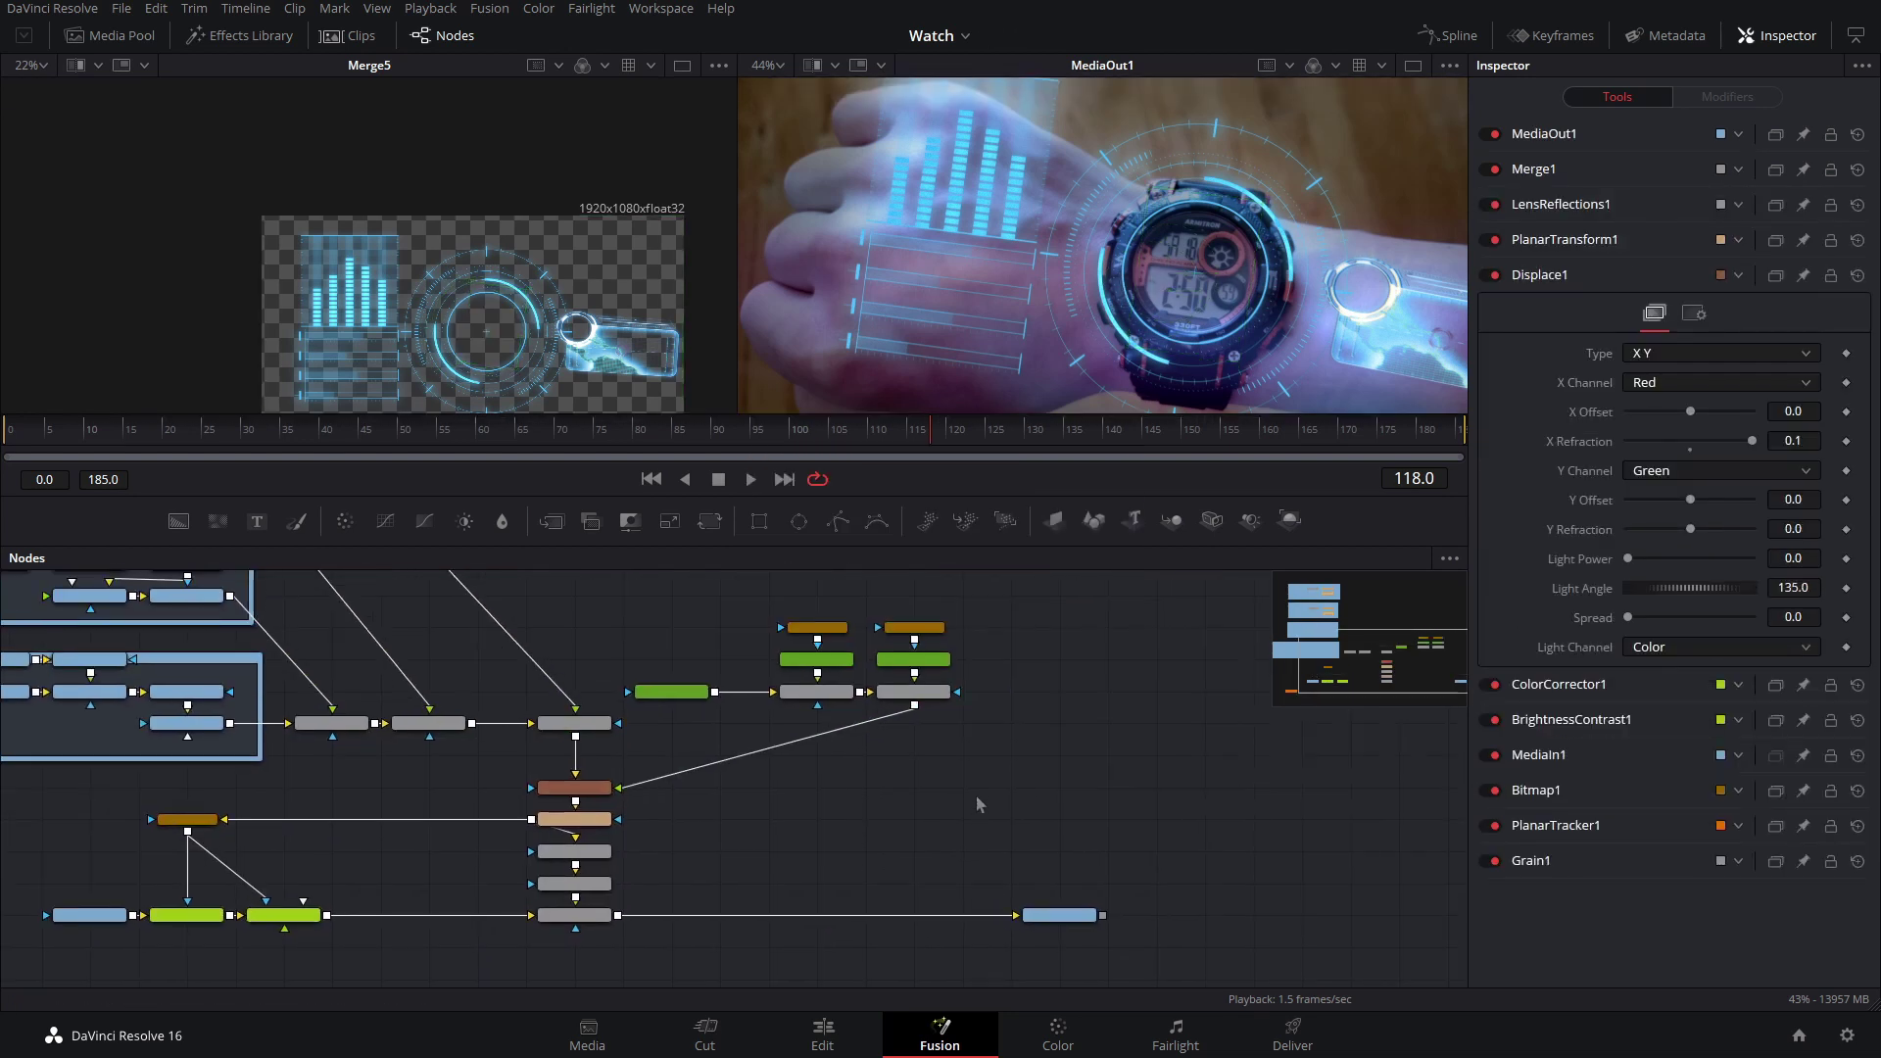
scroll(970, 772, up, 3)
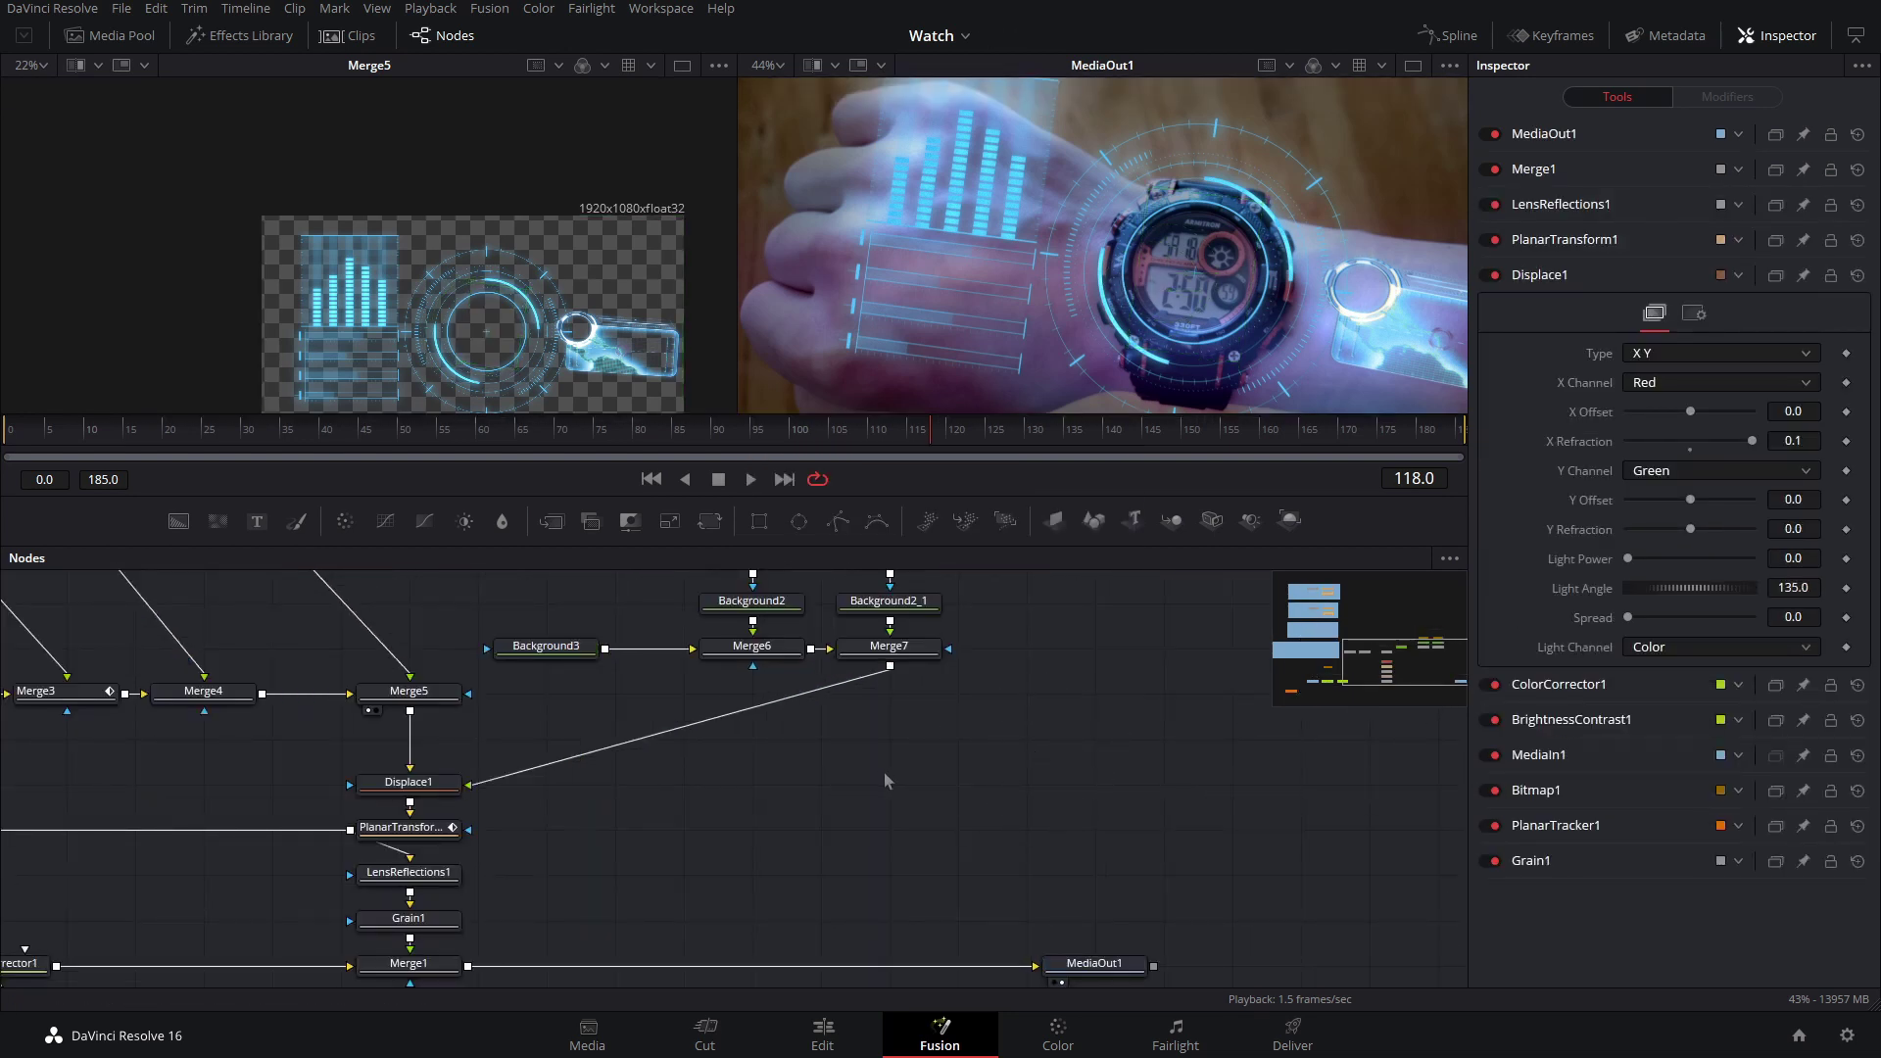
- Add a white Background4 node masked by a new Rectangle2 and view its result
click(758, 523)
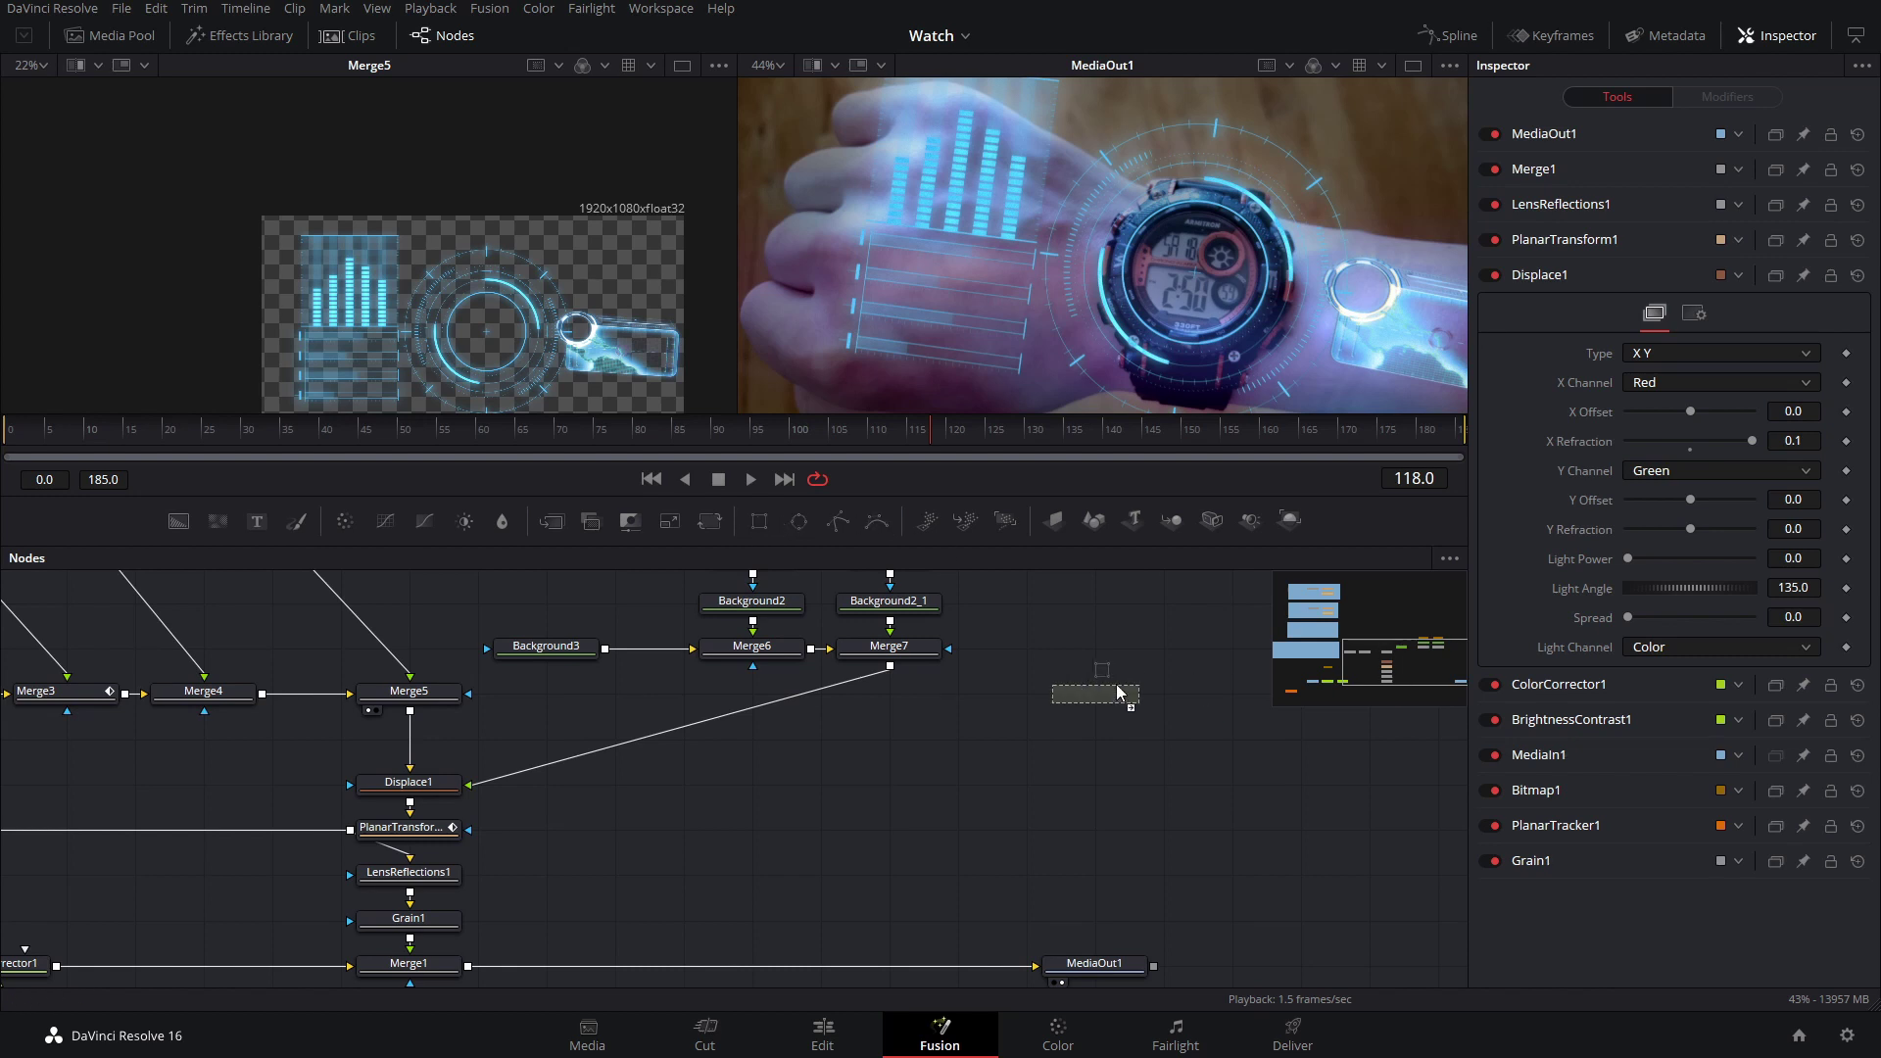
drag(178, 521, 1112, 755)
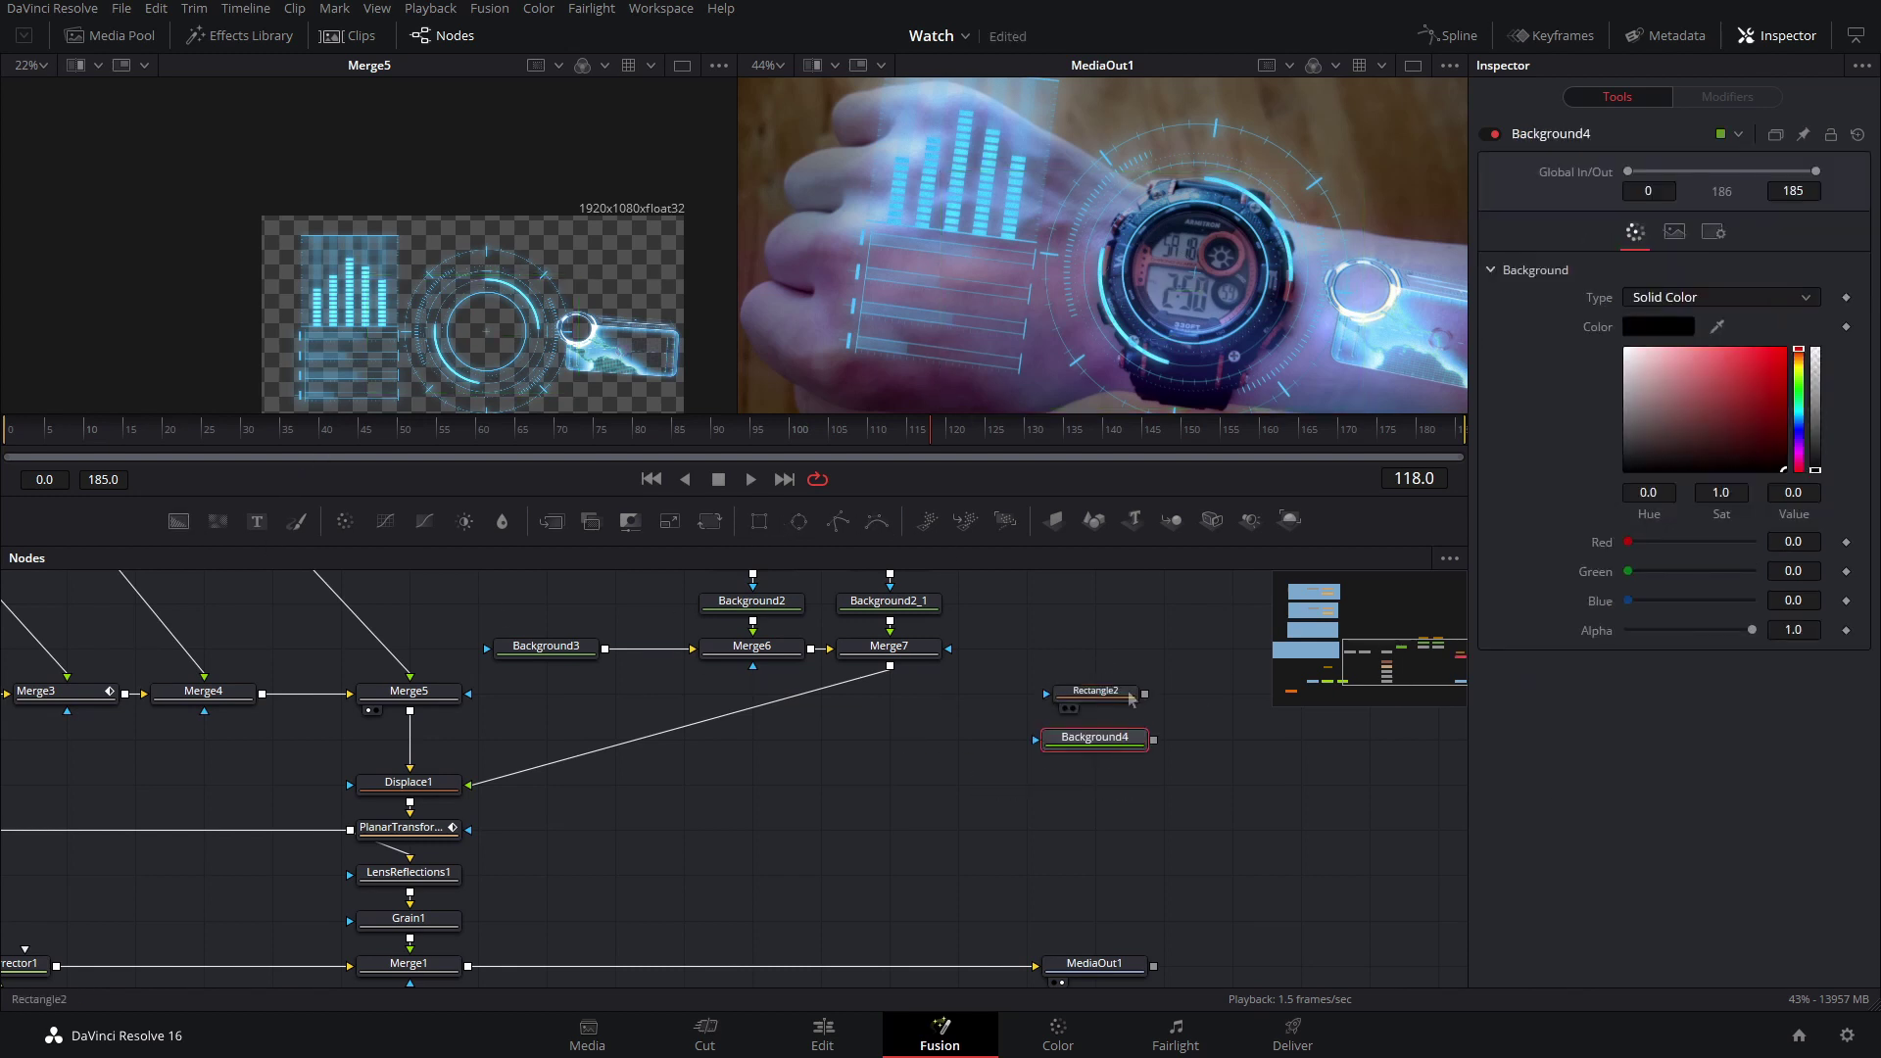
key(2)
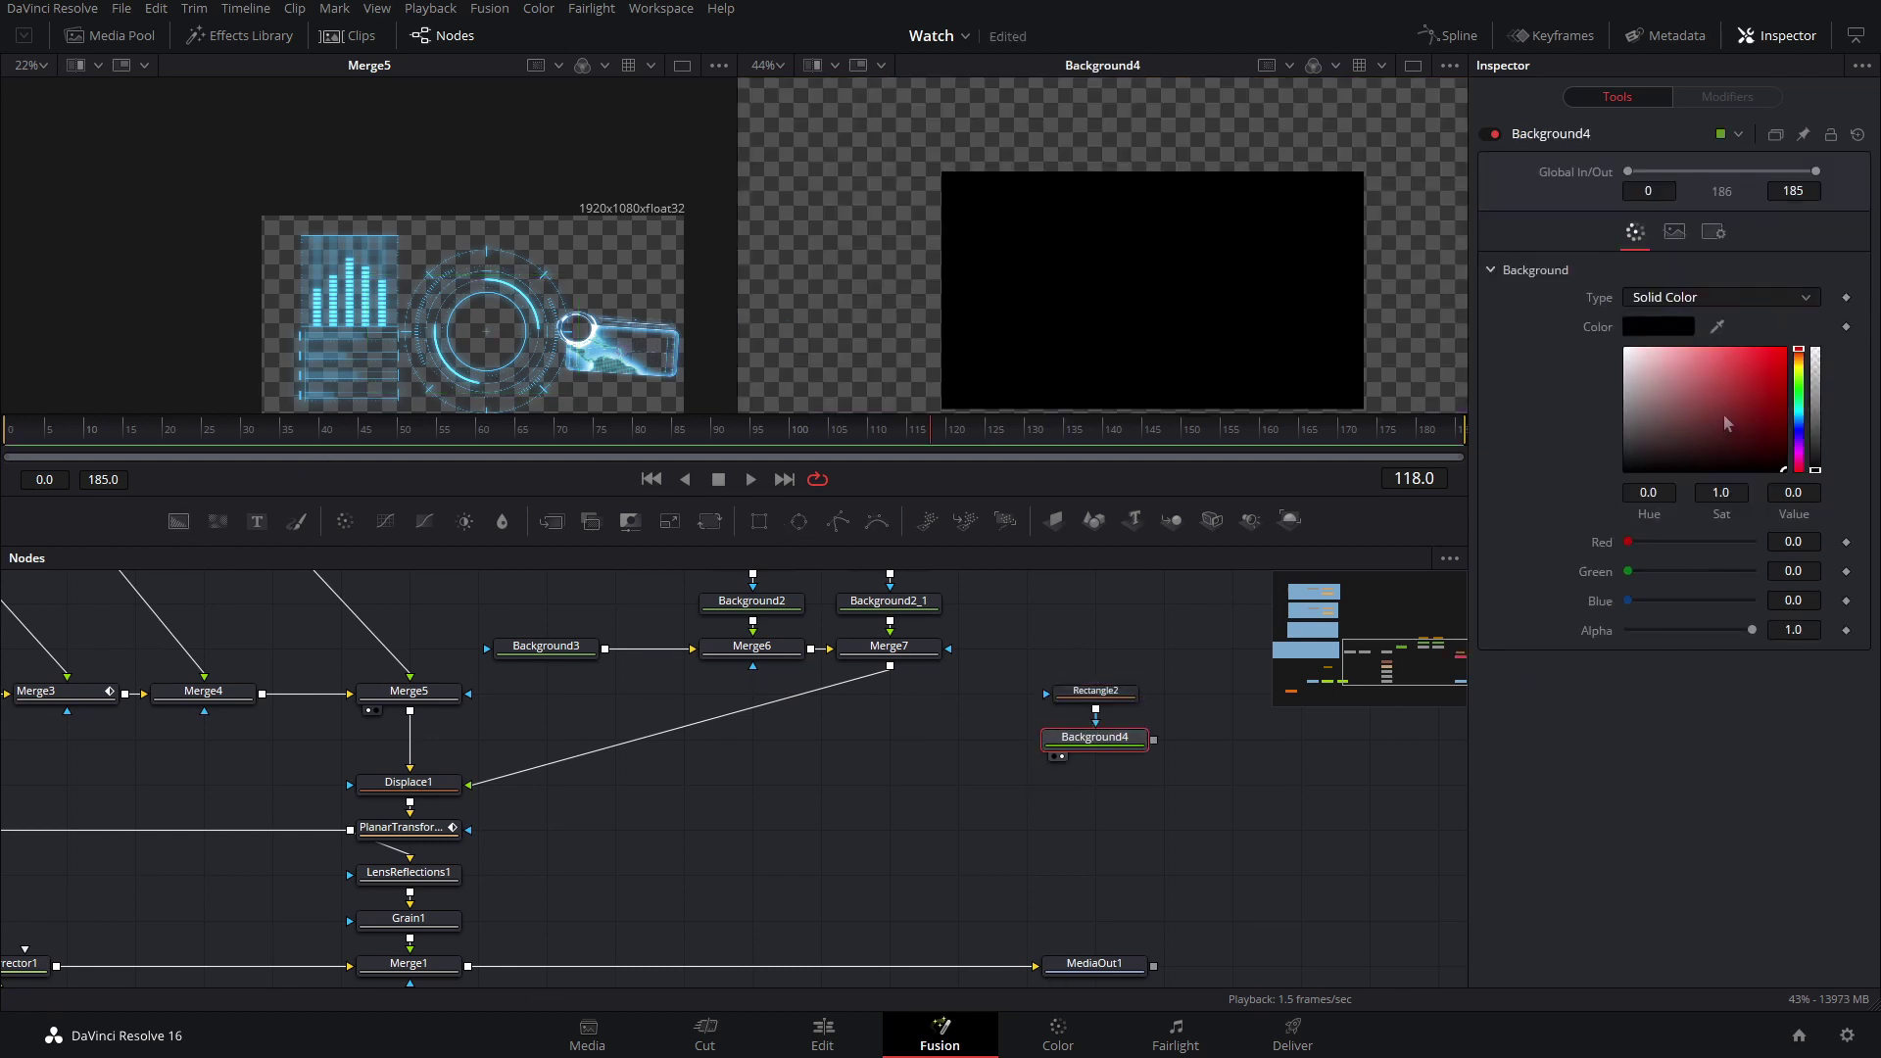
drag(1725, 414, 1627, 350)
- Shape Rectangle2 into a thin line, about 0.017 wide and 1.62 high, with an Angle of 90
click(1095, 691)
scroll(1224, 245, down, 2)
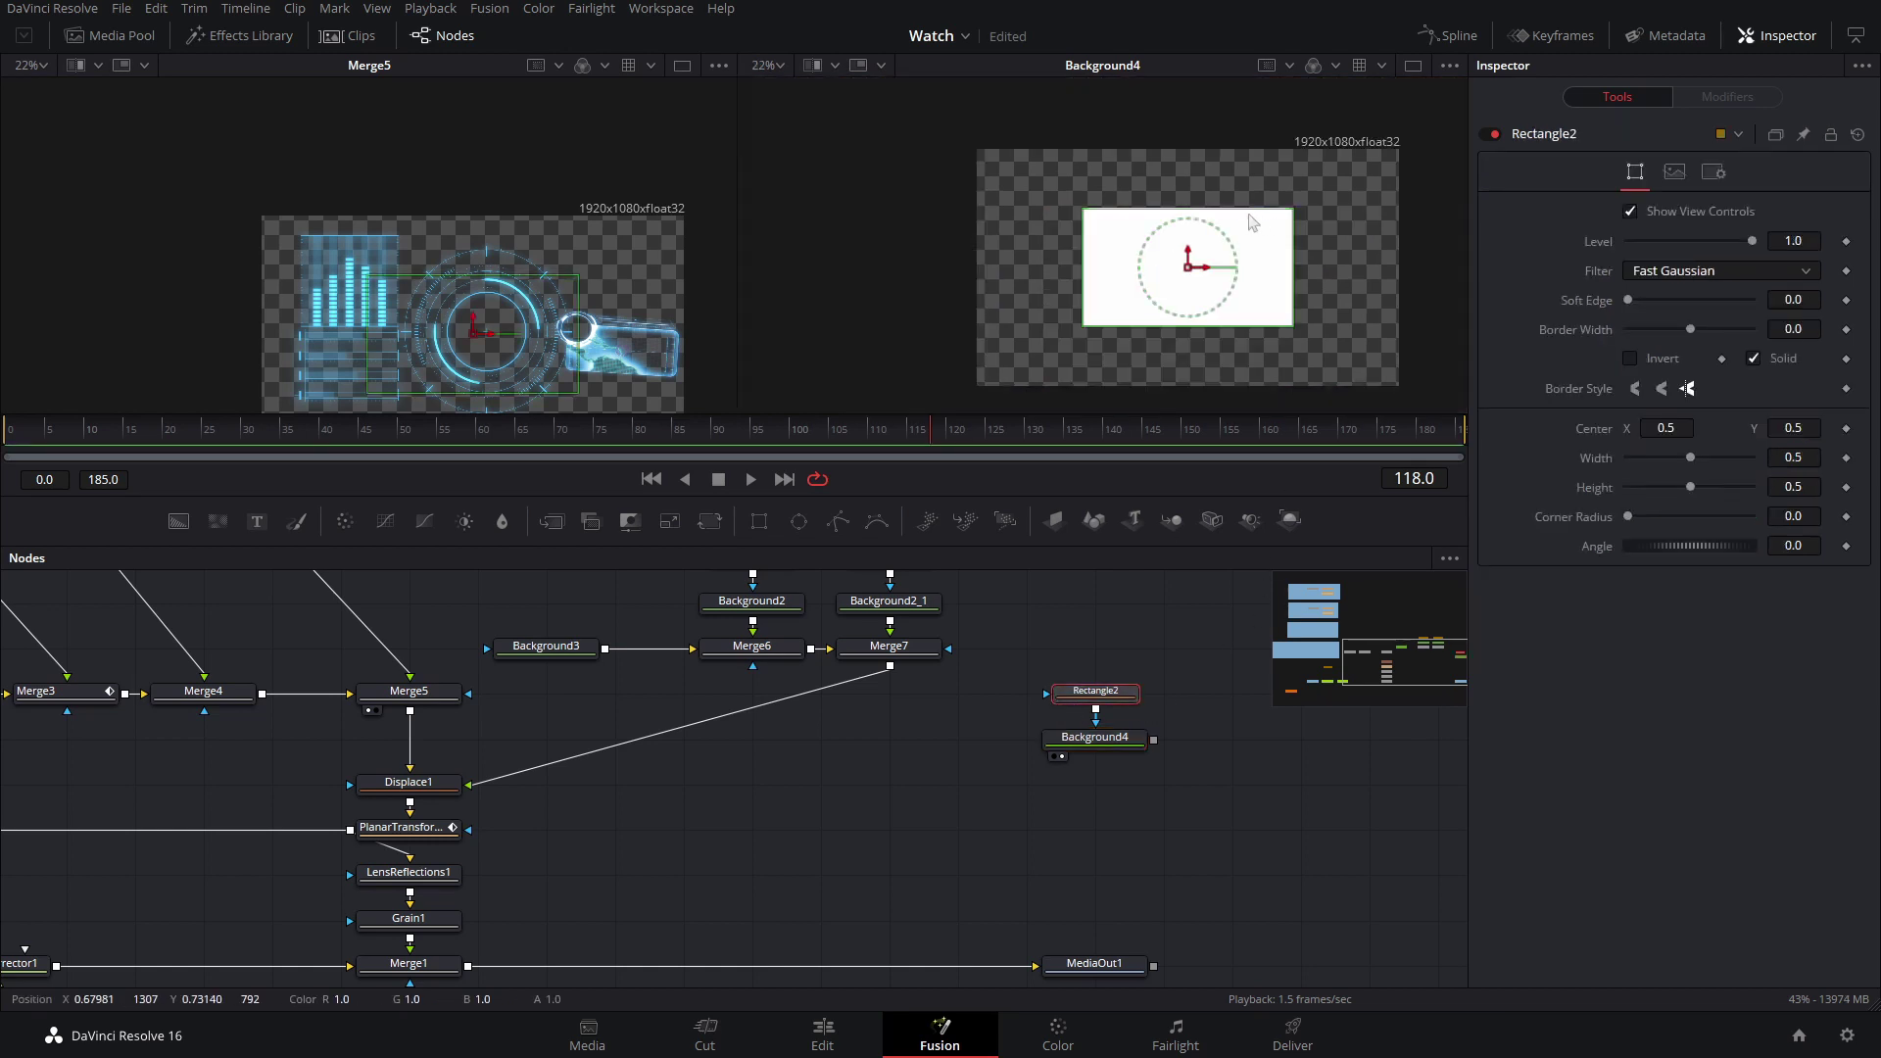
drag(1249, 208, 1243, 81)
drag(1294, 257, 1126, 280)
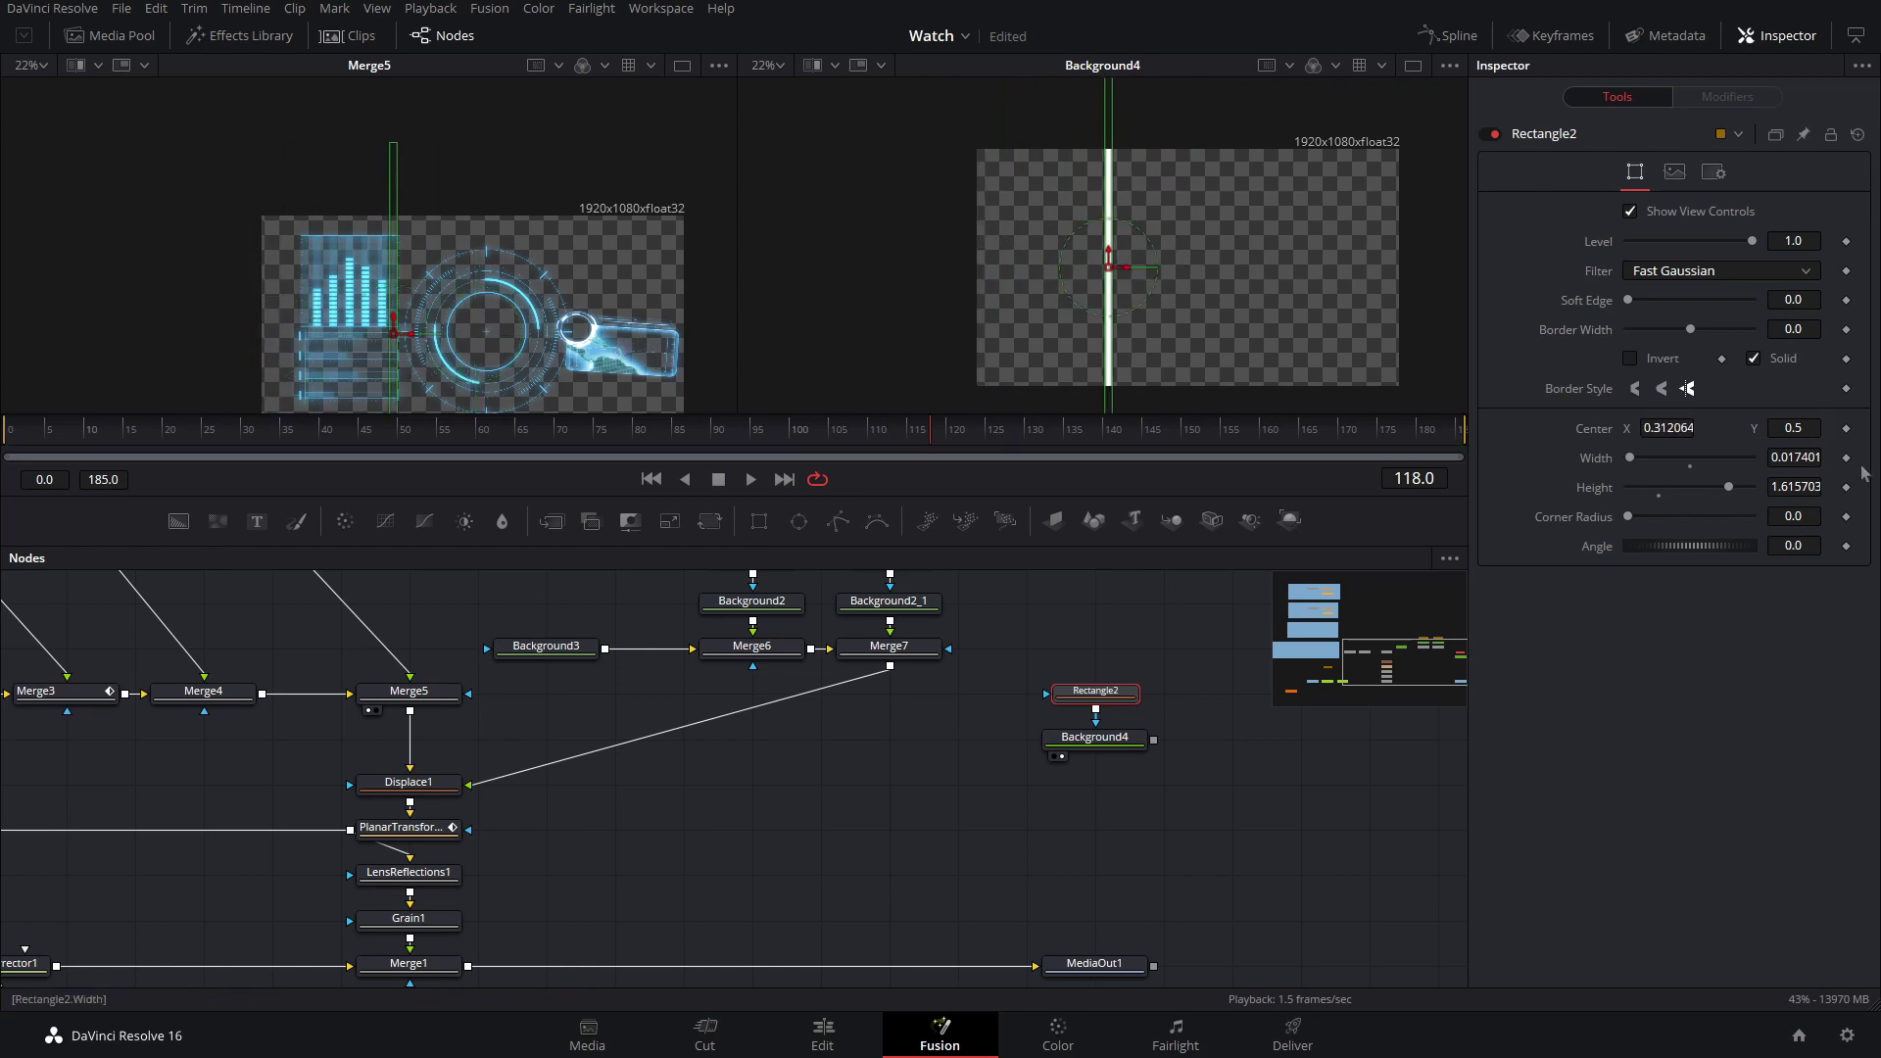
click(1801, 545)
text(90)
key(Return)
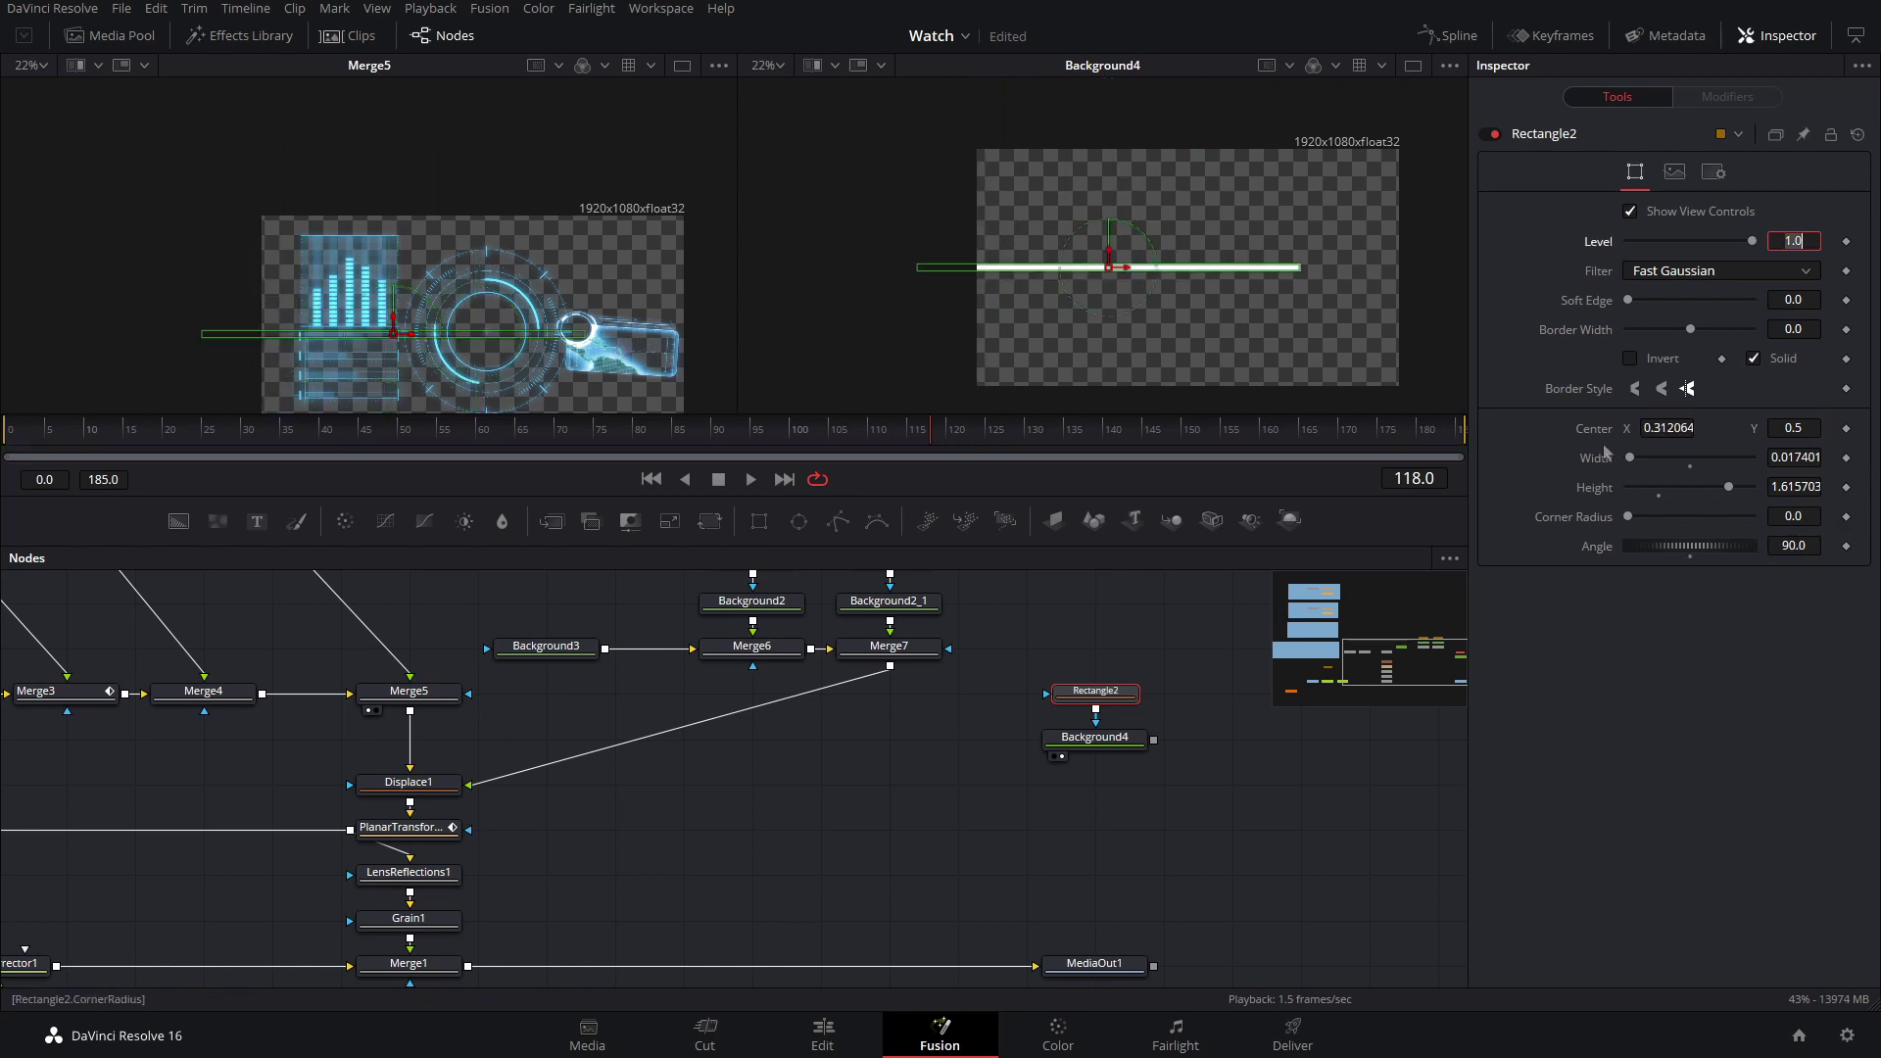
- Set Rectangle2's Center X to 0.5 and its Height to 2.0 so the line spans the frame
click(1681, 427)
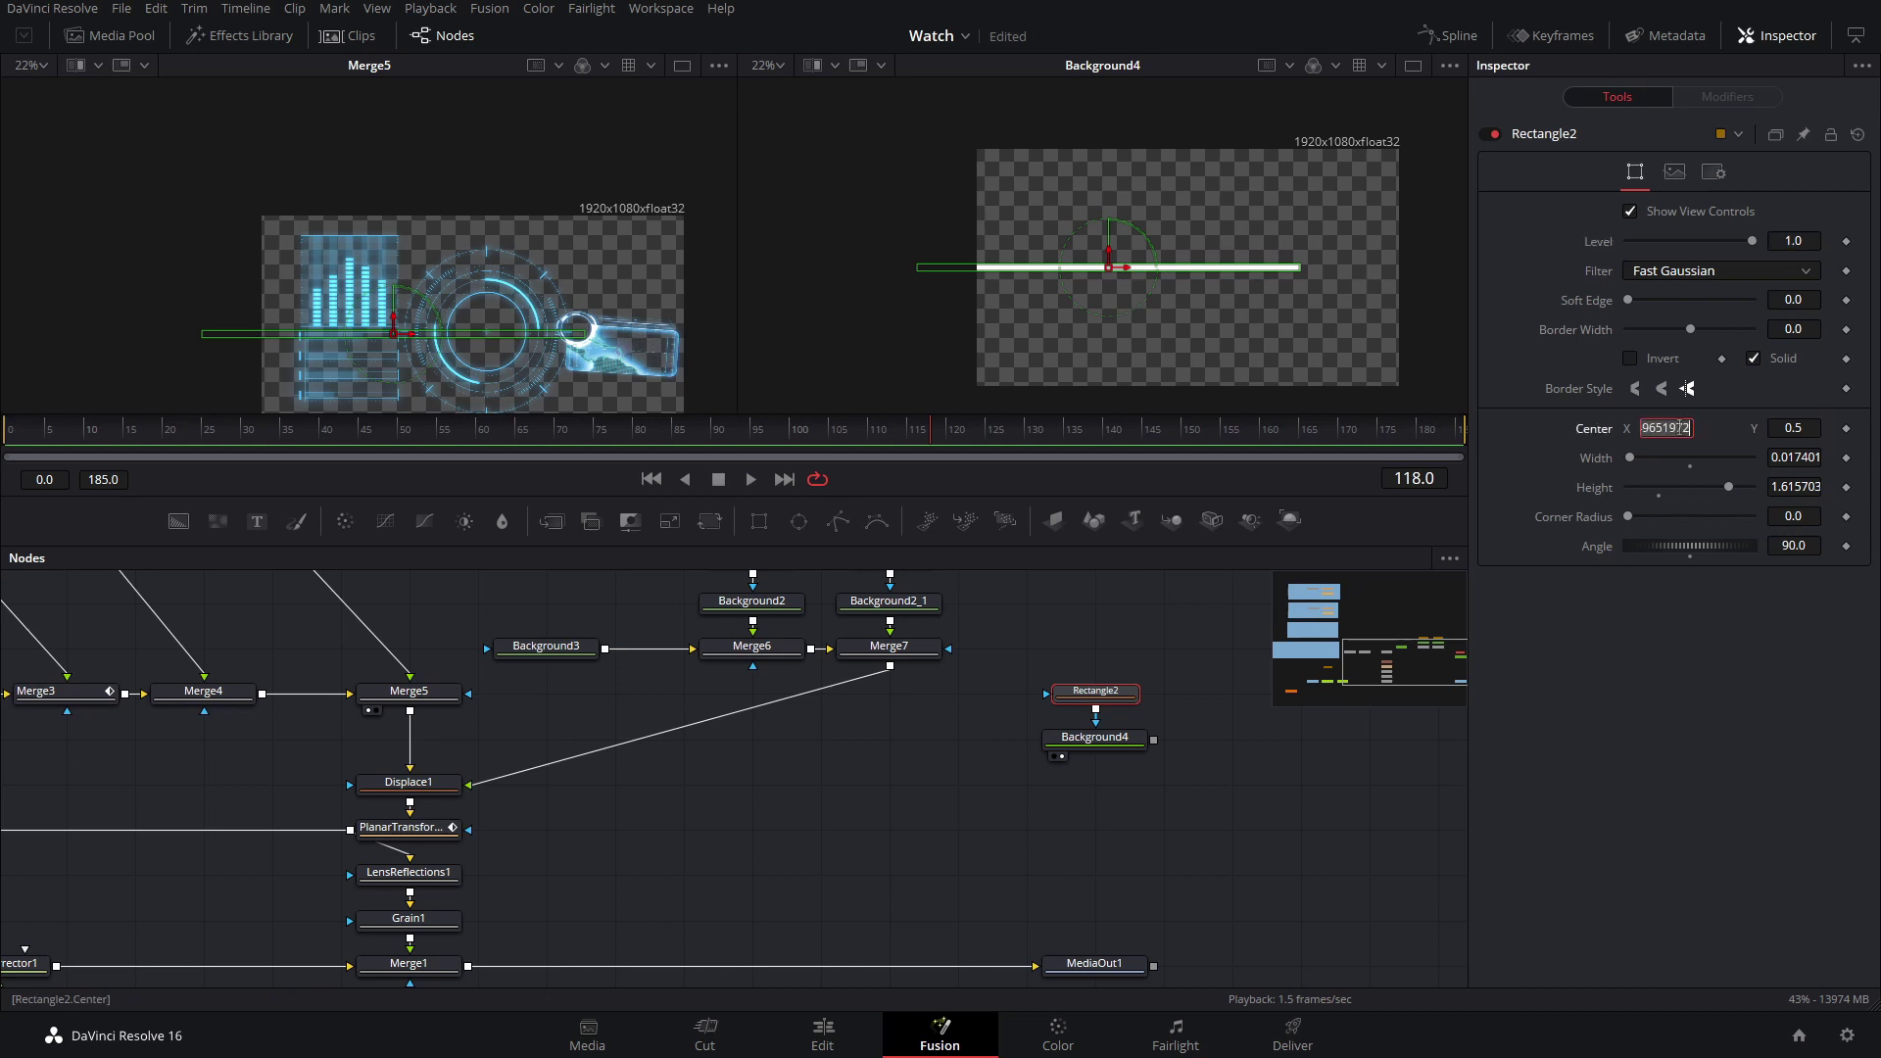
text(0.5)
key(Tab)
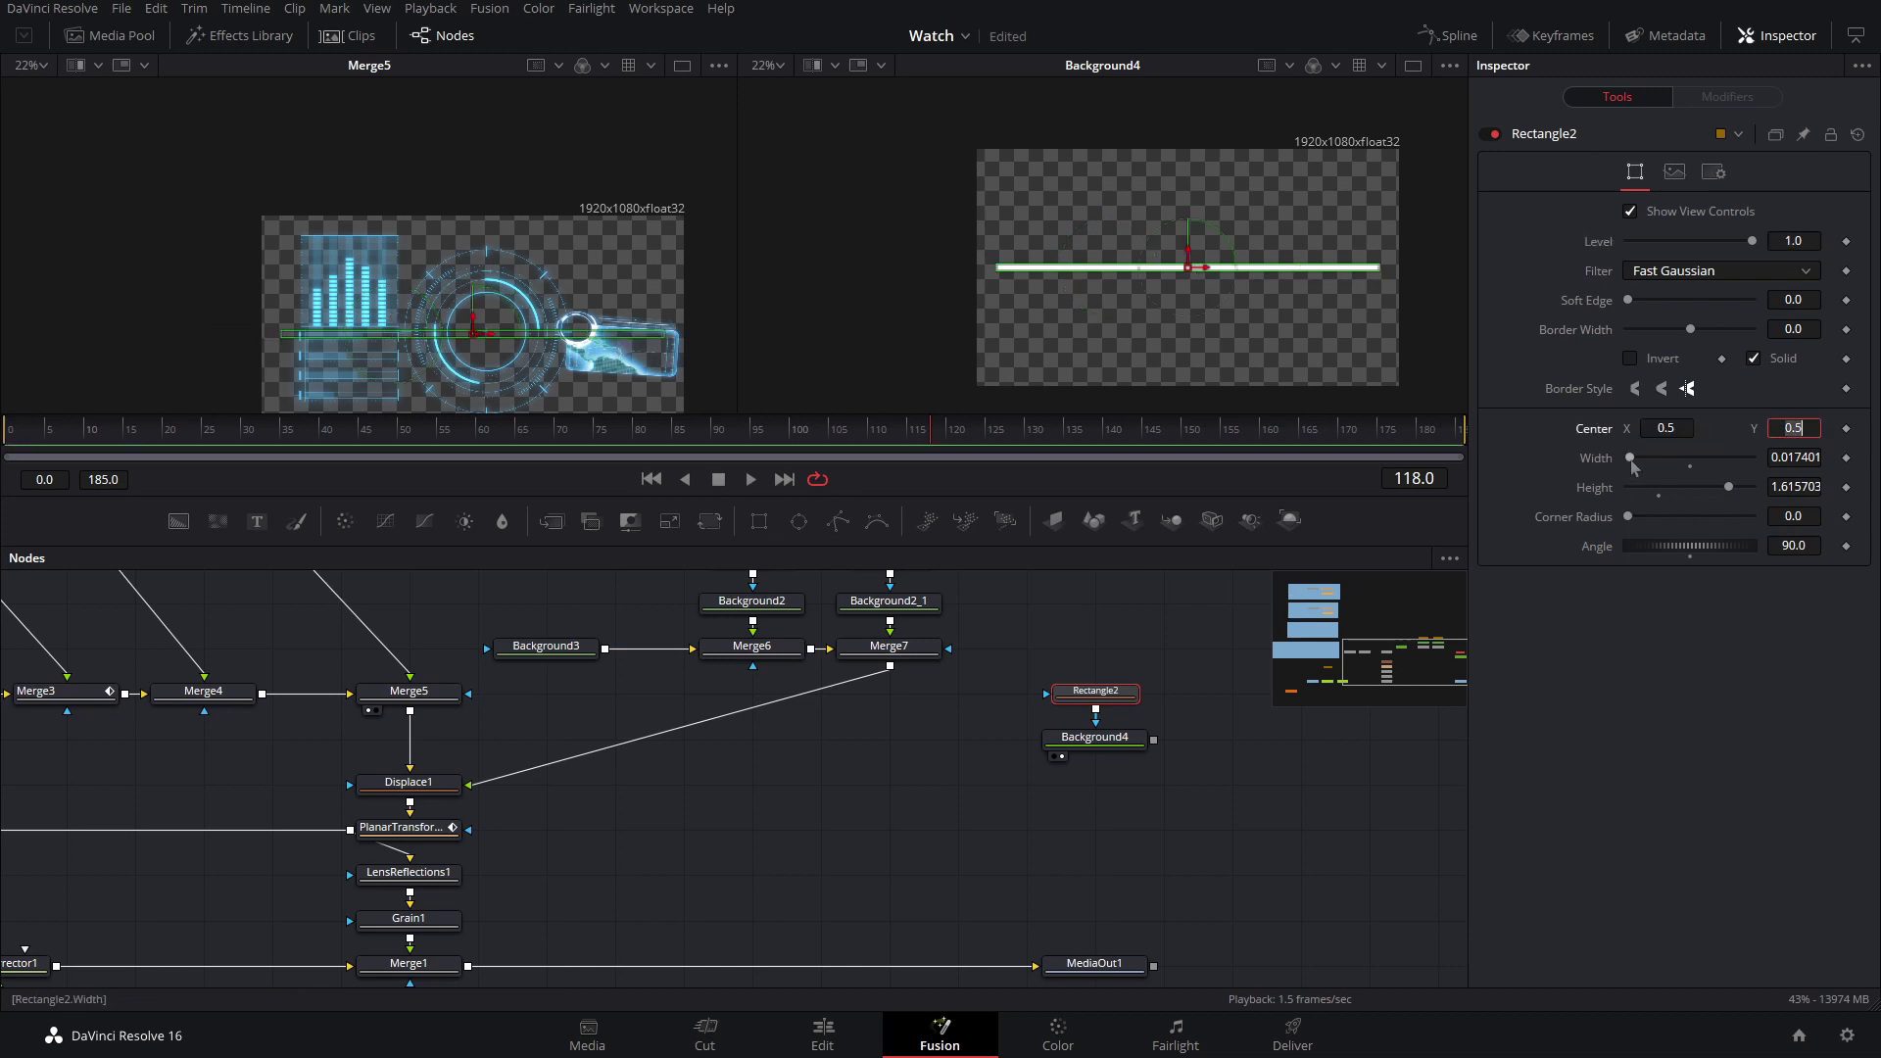
drag(1731, 488, 1756, 485)
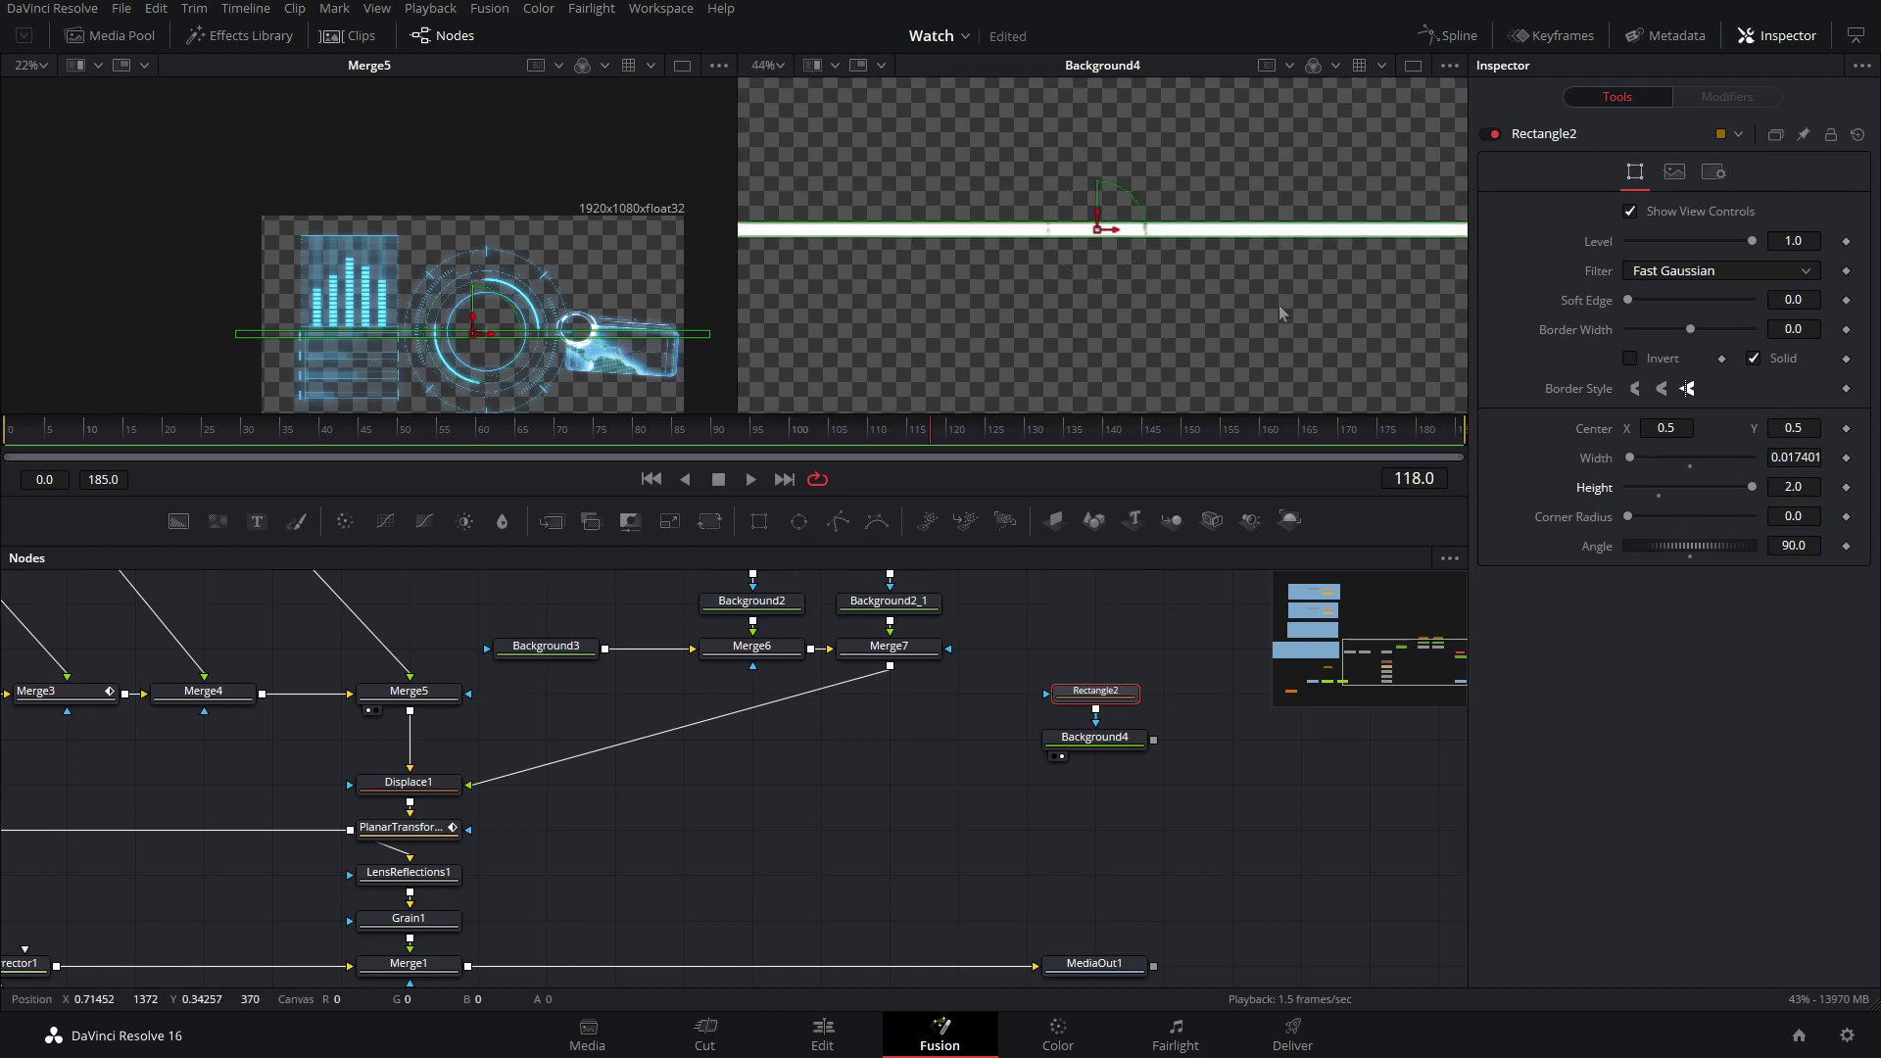
- Thin Rectangle2's Width to 0.009 and move the line to the frame's top edge, at about Y 0.99
drag(1790, 457, 1767, 458)
drag(1188, 263, 1189, 150)
scroll(1222, 139, up, 5)
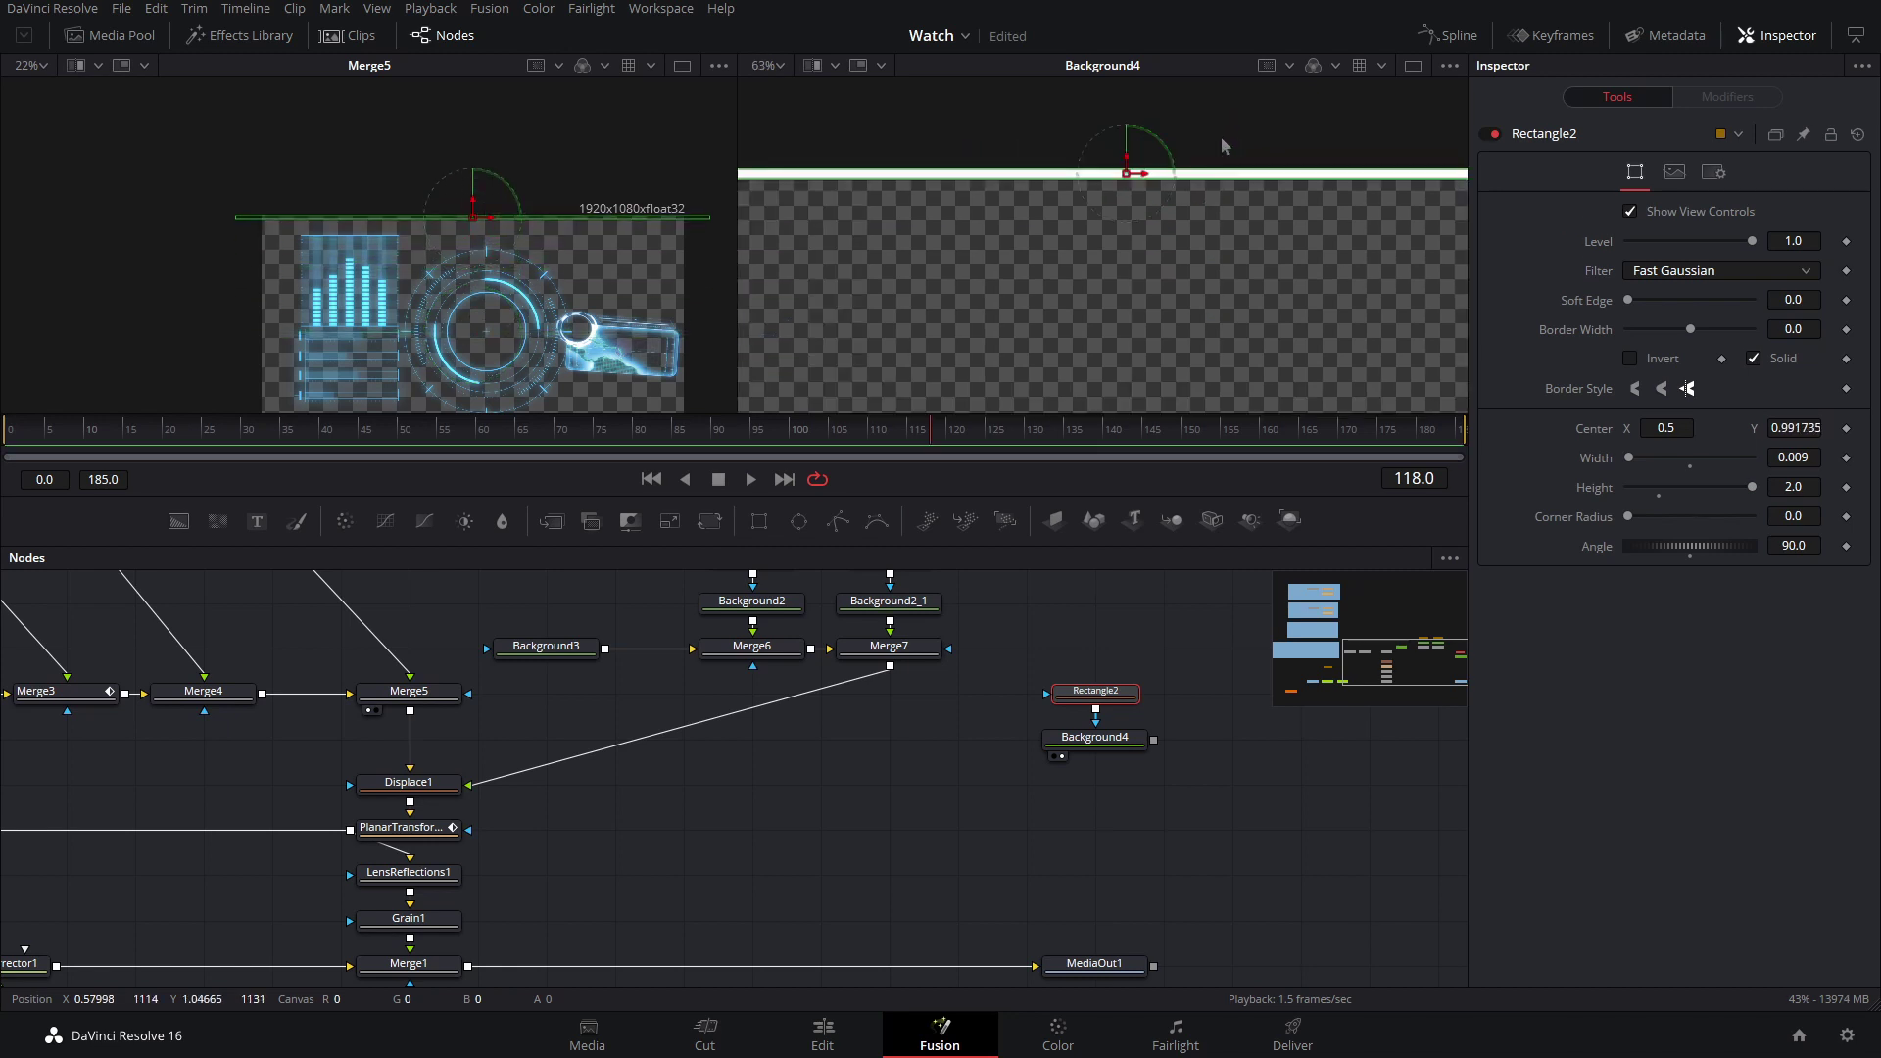
scroll(1117, 249, down, 5)
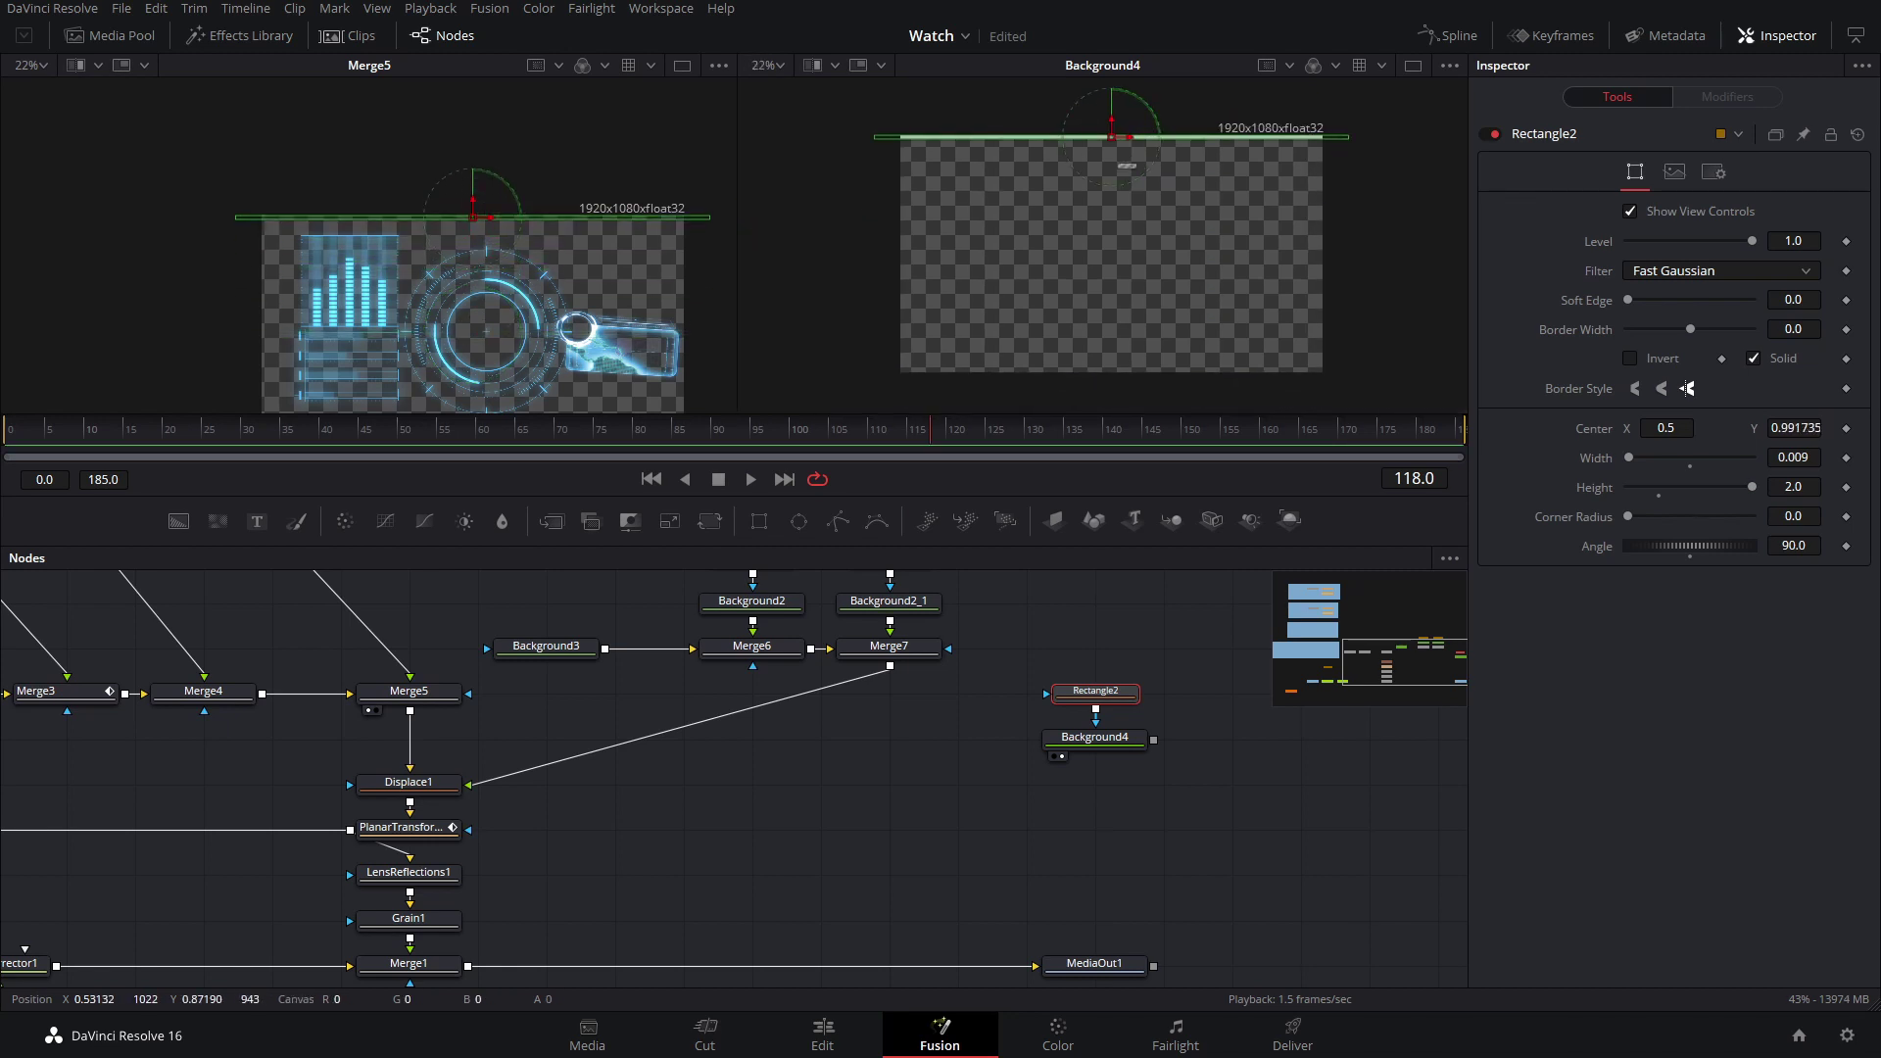
- Add a Duplicate node after Background4
click(1098, 739)
key(shift+space)
text(grain)
key(BackSpace)
key(BackSpace)
key(BackSpace)
key(BackSpace)
key(BackSpace)
text(dup)
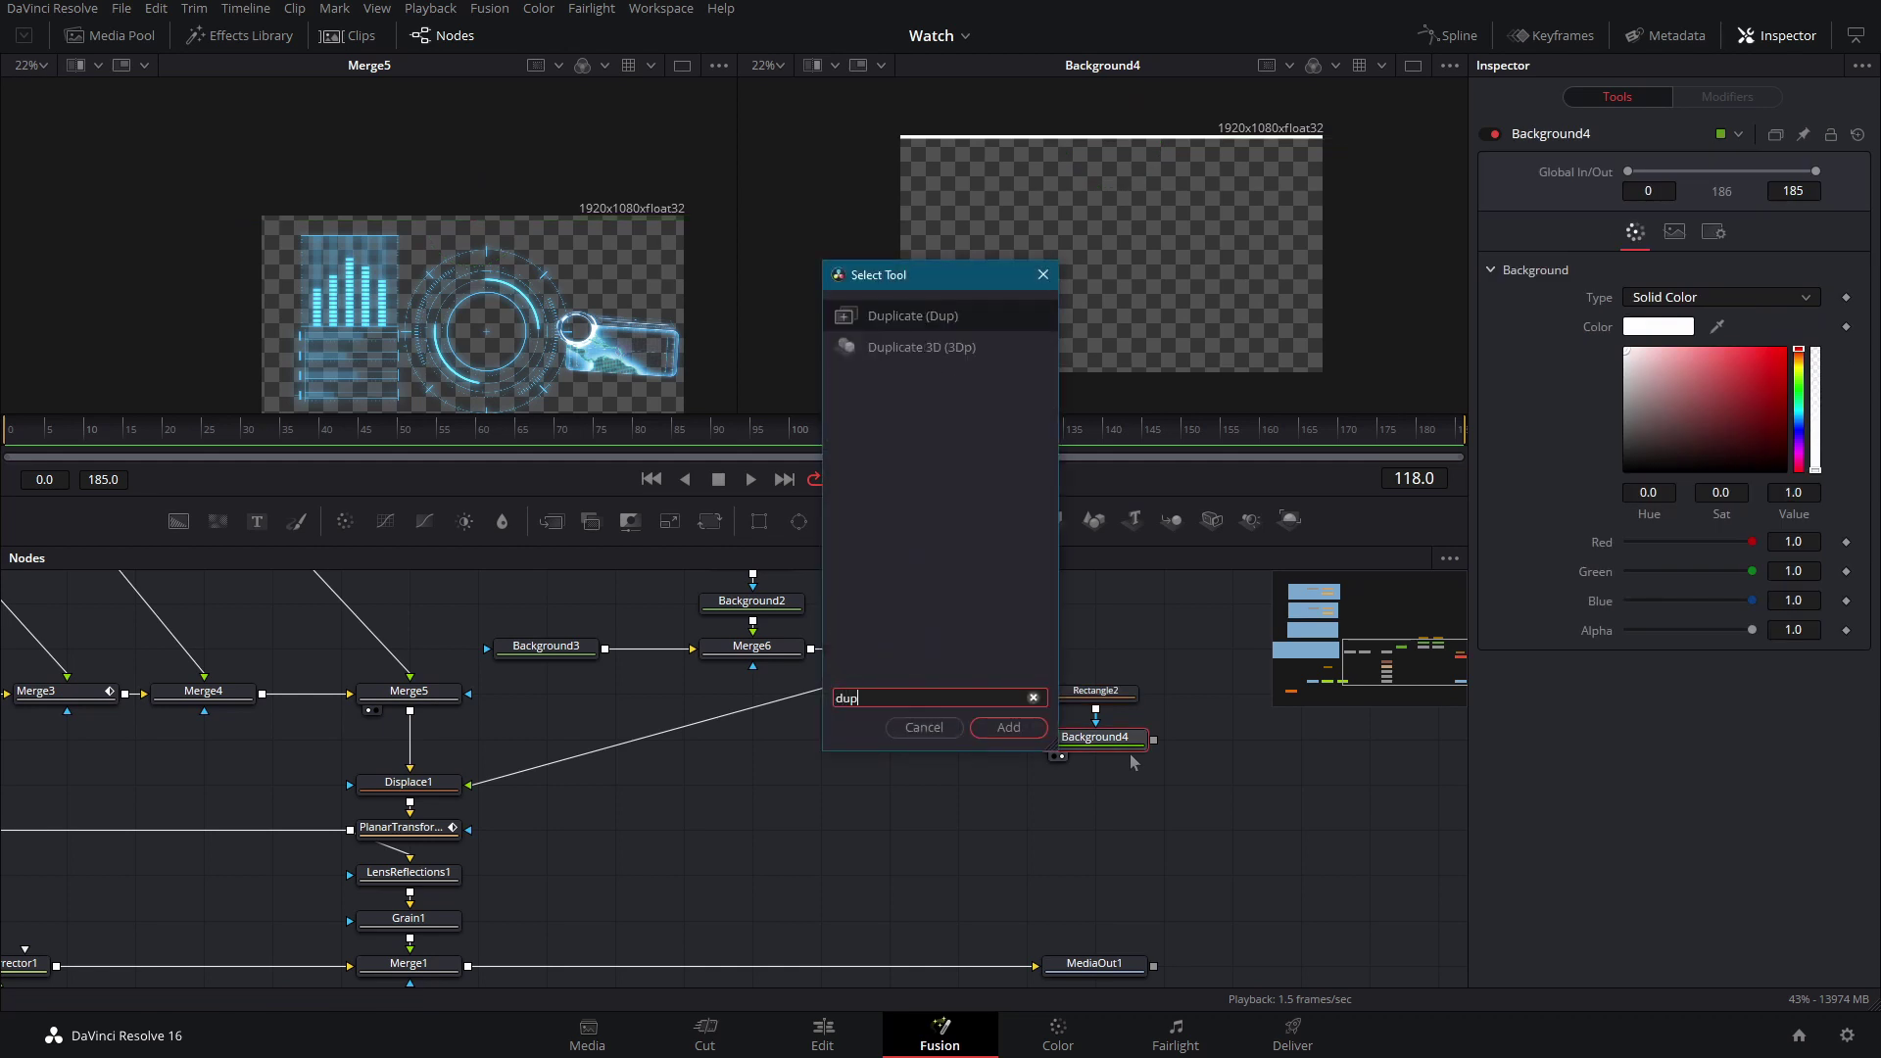
key(Return)
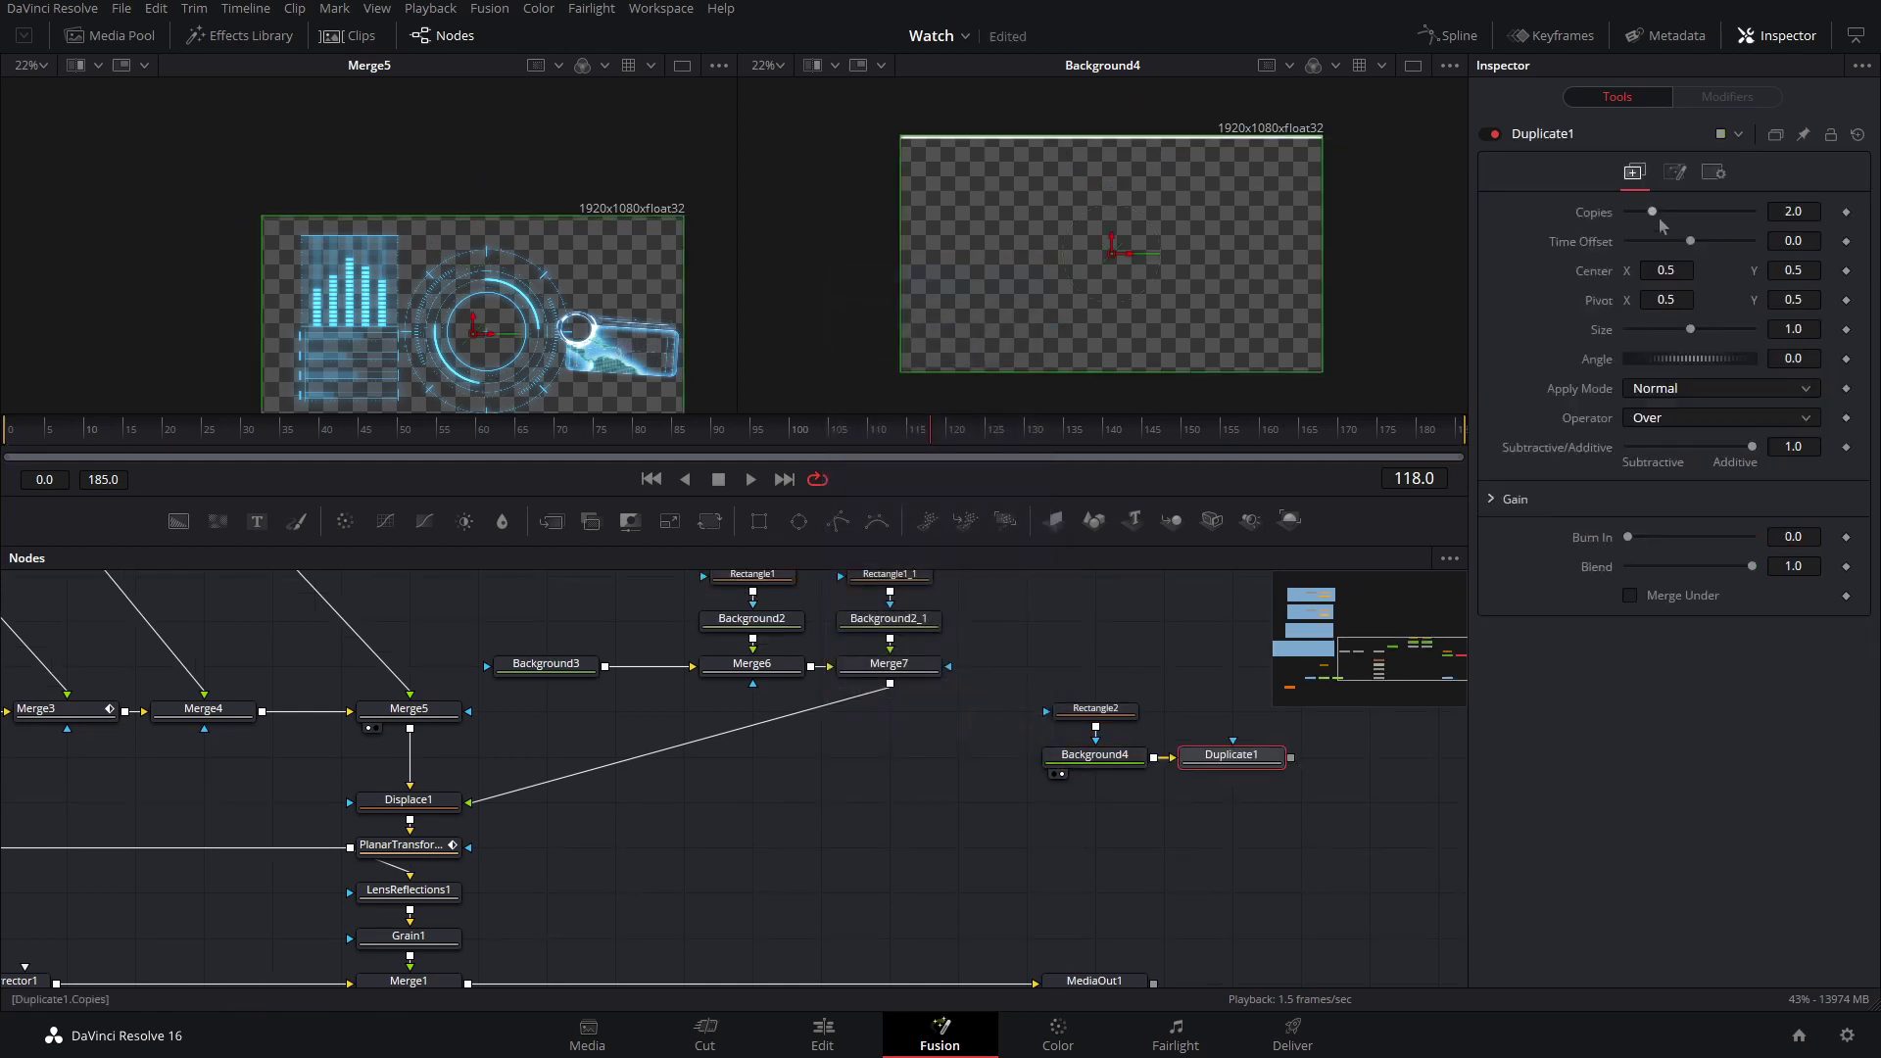
- Set Duplicate1's Copies to 10 and its Center Y to 0.403, and view its result in the second viewer
drag(1797, 277, 1702, 278)
drag(1252, 764, 1096, 74)
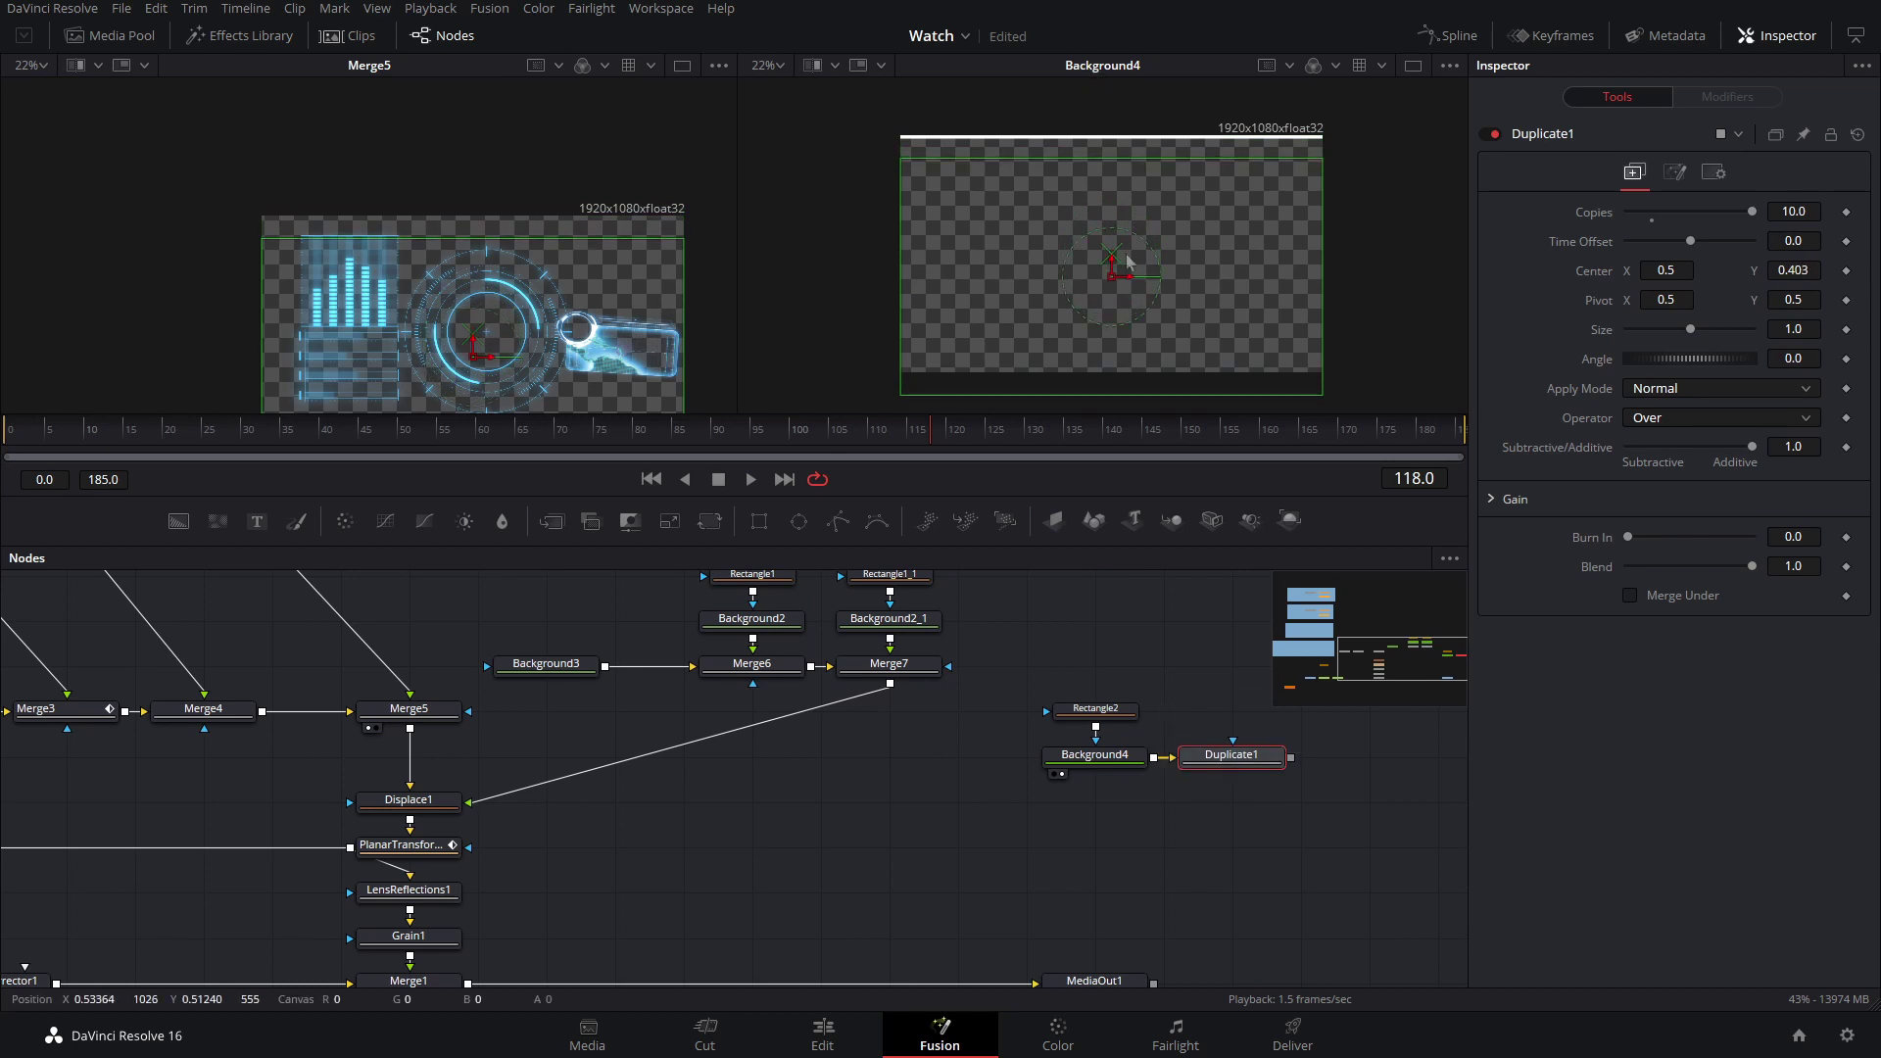
key(2)
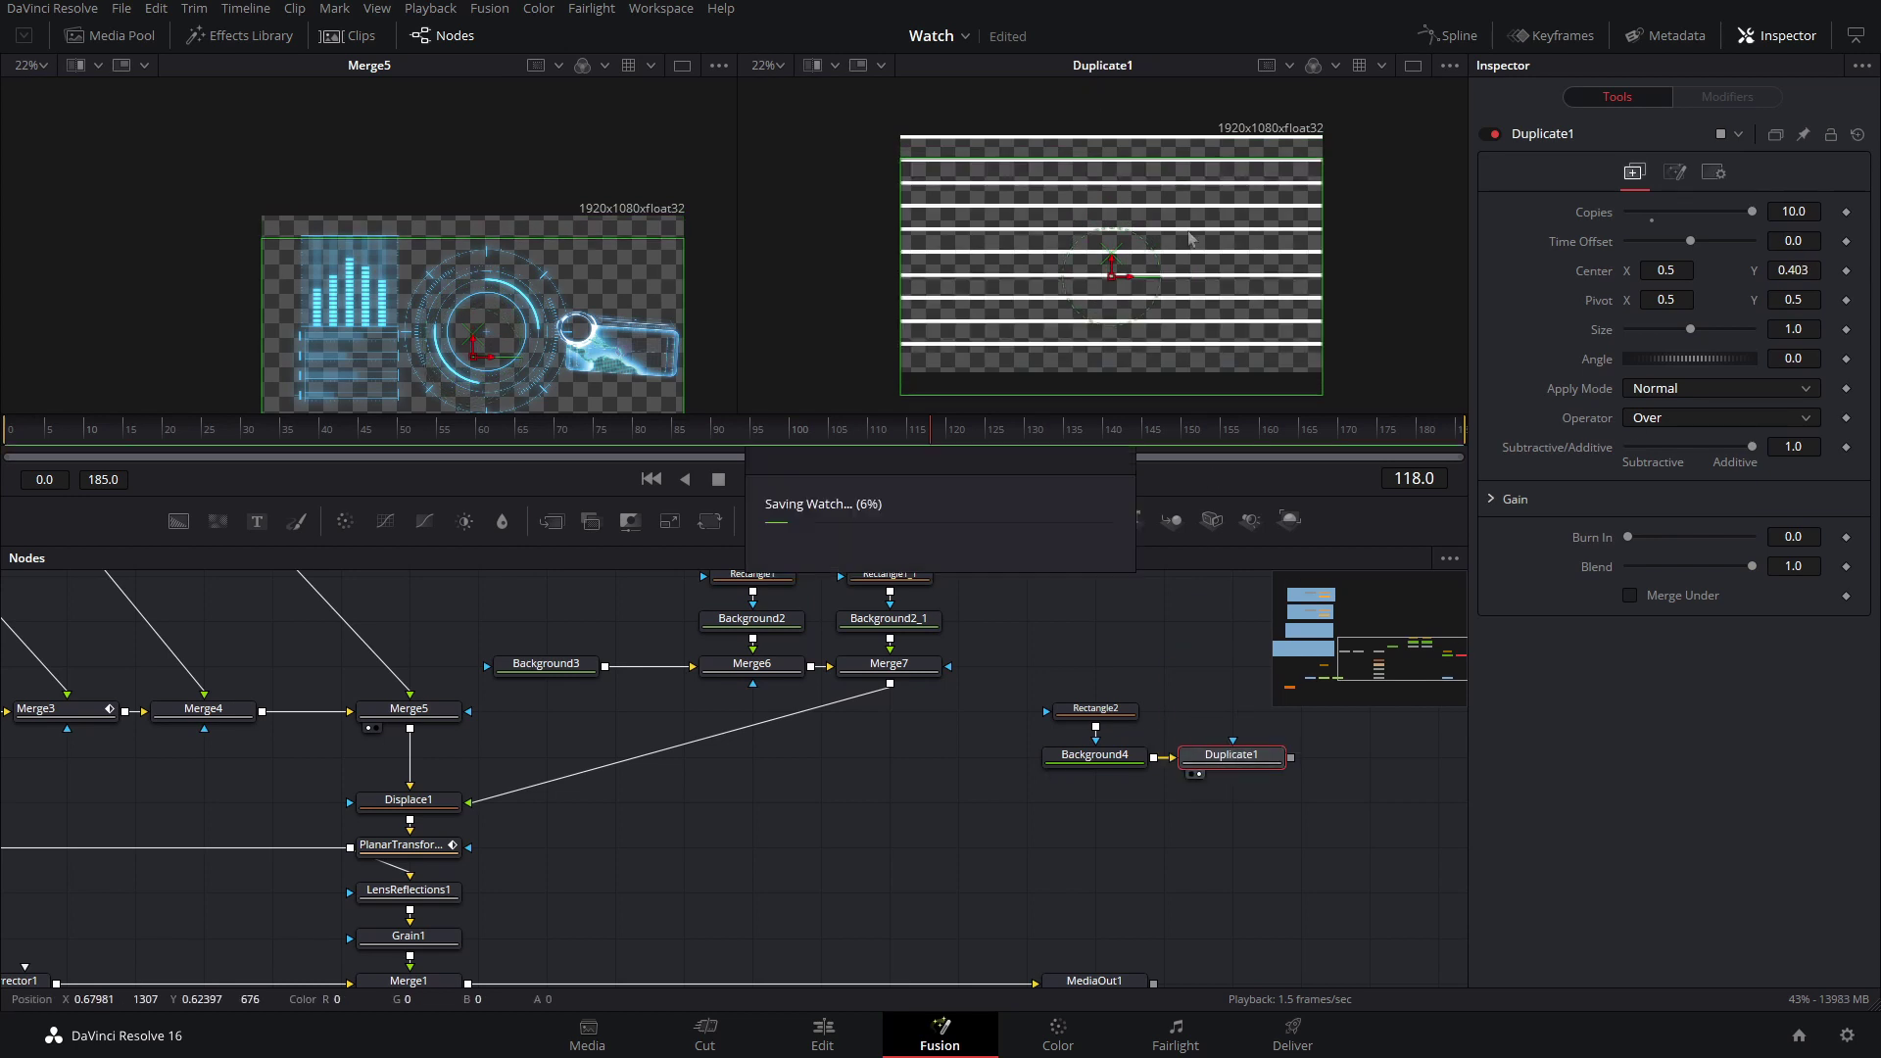
- Tighten the spacing between the duplicated lines by setting Duplicate1's Center Y to about 0.4816
drag(1112, 272, 1111, 249)
scroll(1112, 189, up, 2)
drag(1793, 270, 1797, 270)
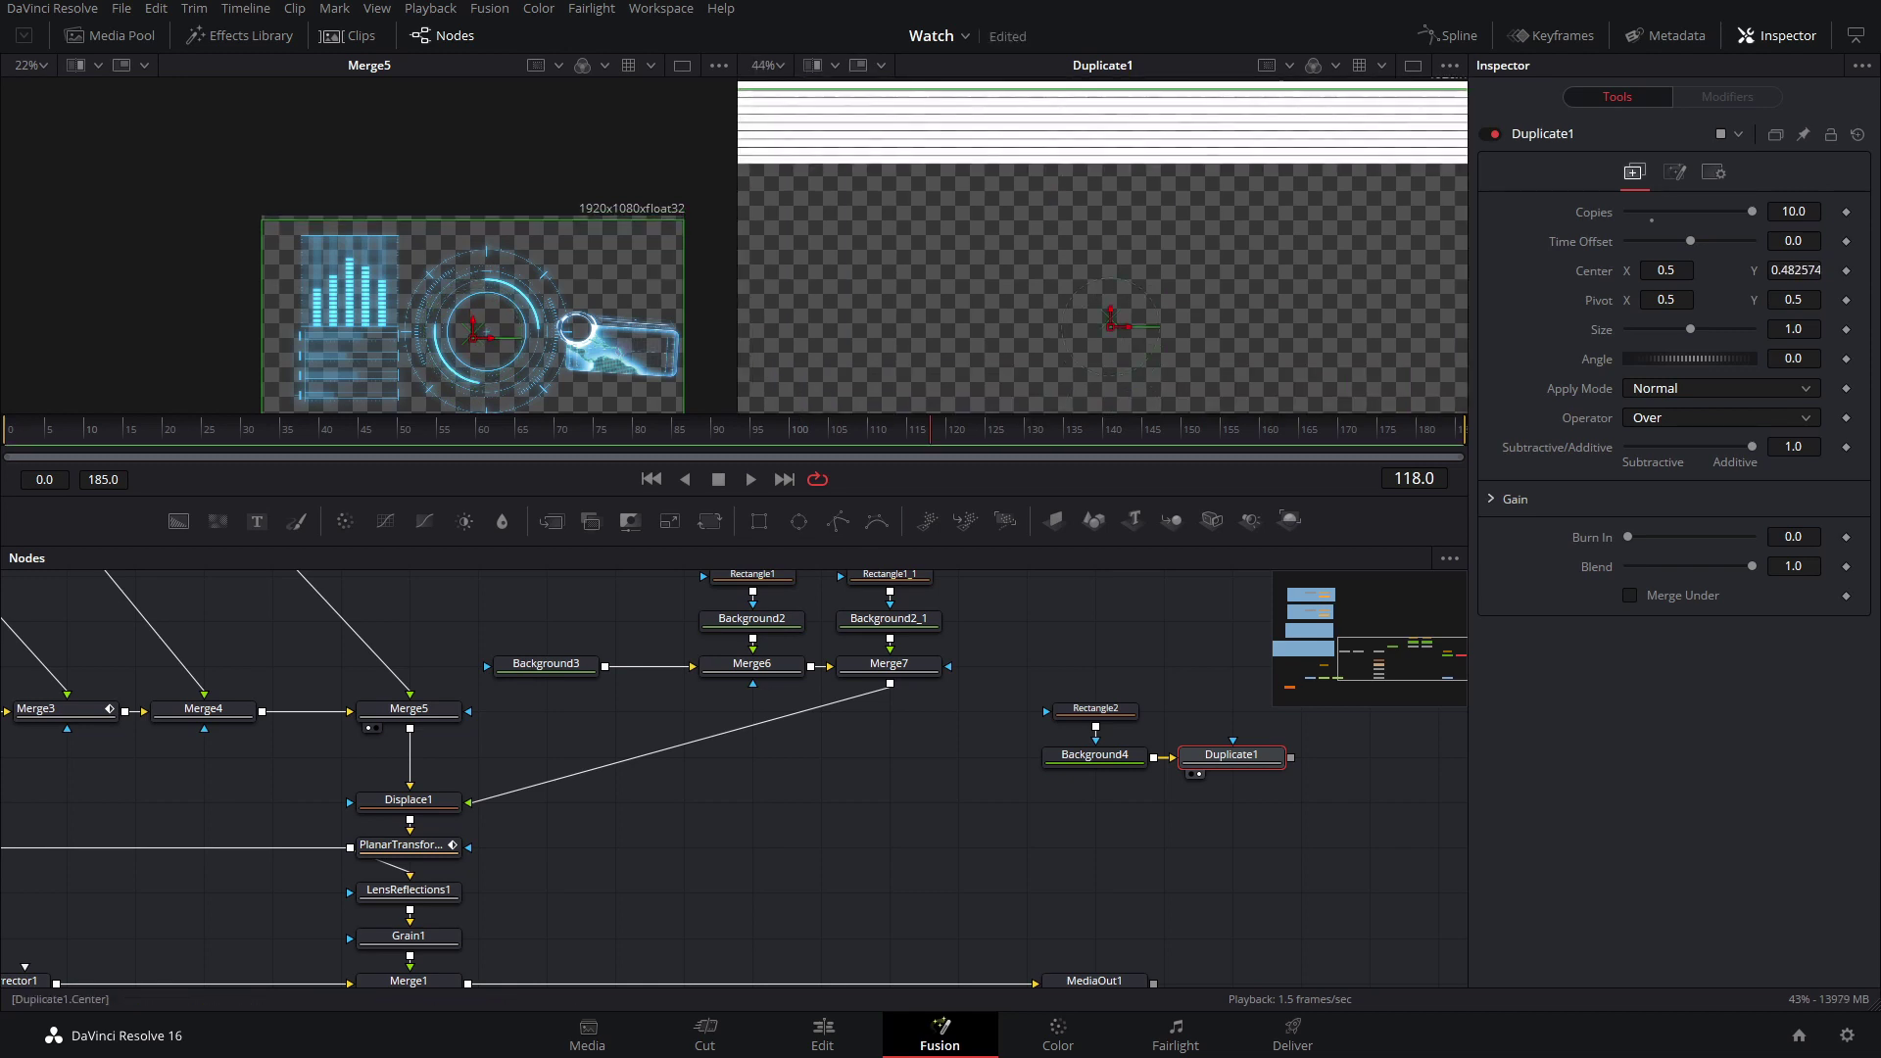
drag(1796, 270, 1792, 271)
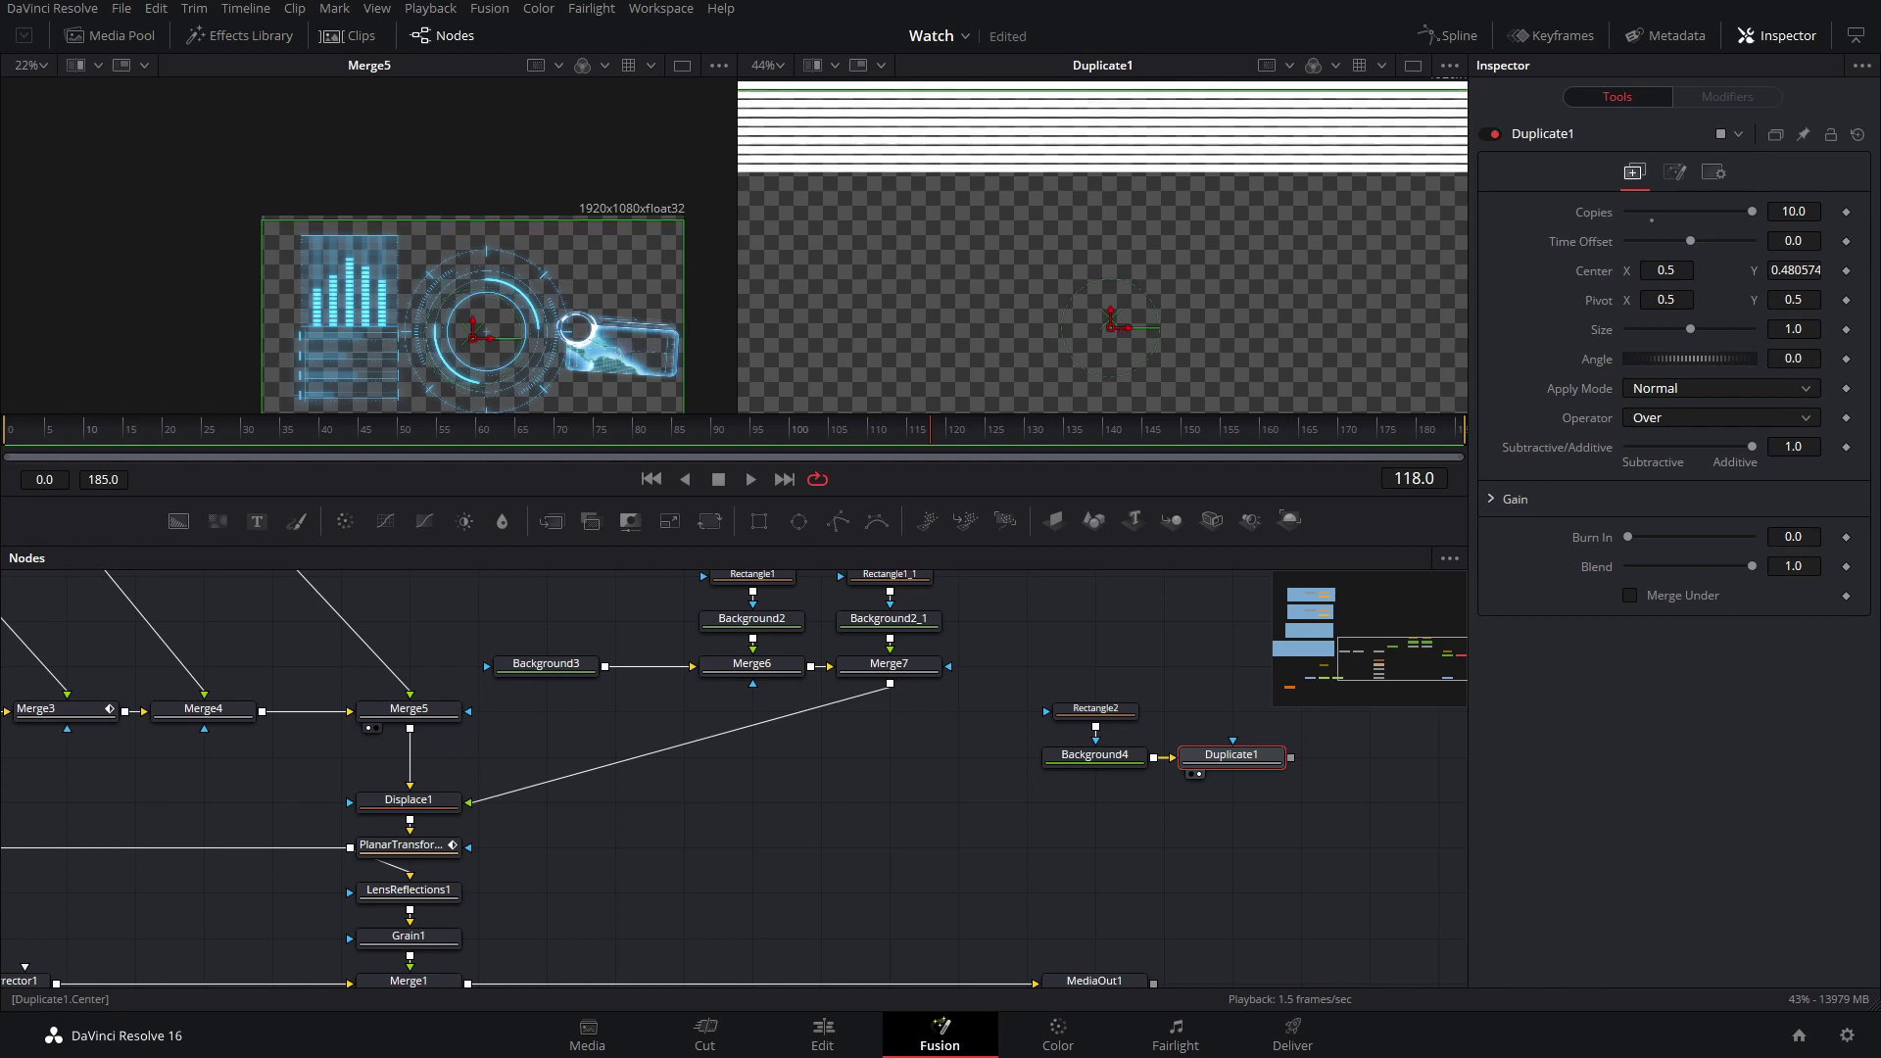
key(Up)
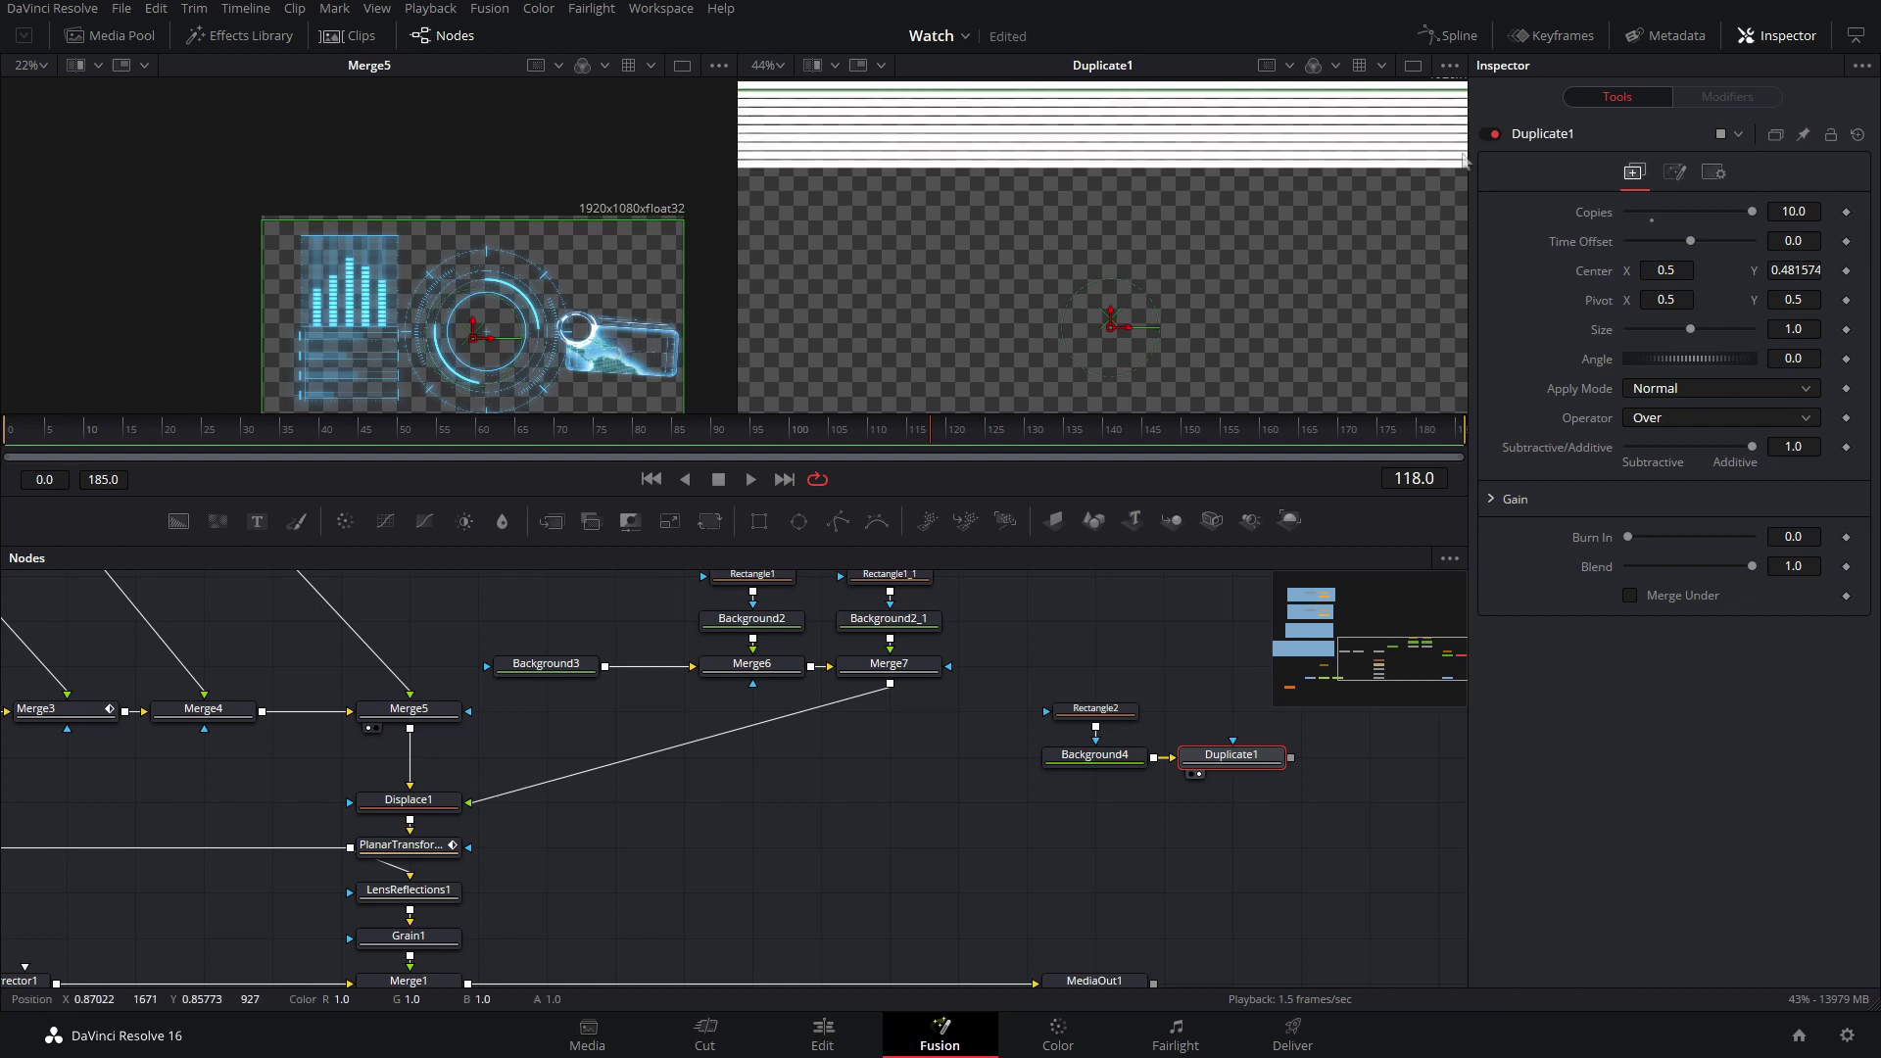
- Raise Duplicate1's Copies to 15 and further to 60 so the lines fill the whole frame
text(15)
key(Return)
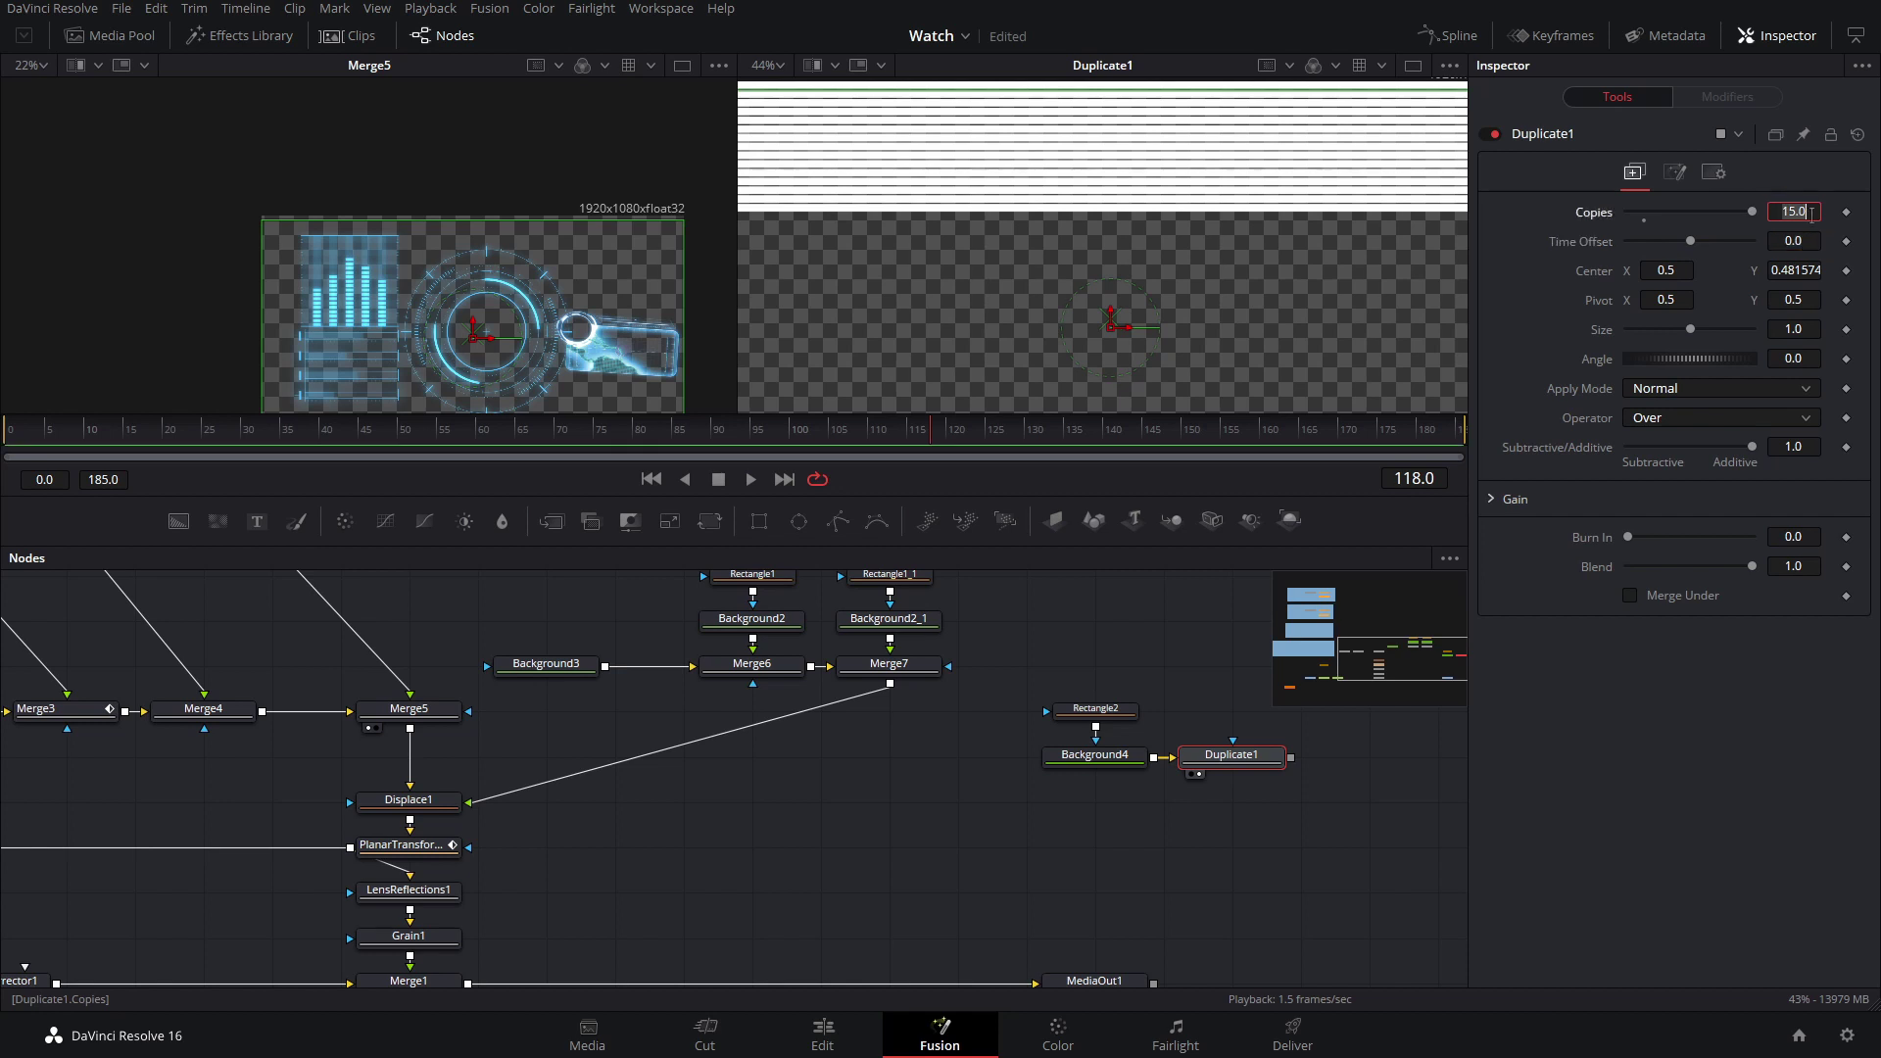
text(60)
key(Return)
scroll(1287, 224, down, 4)
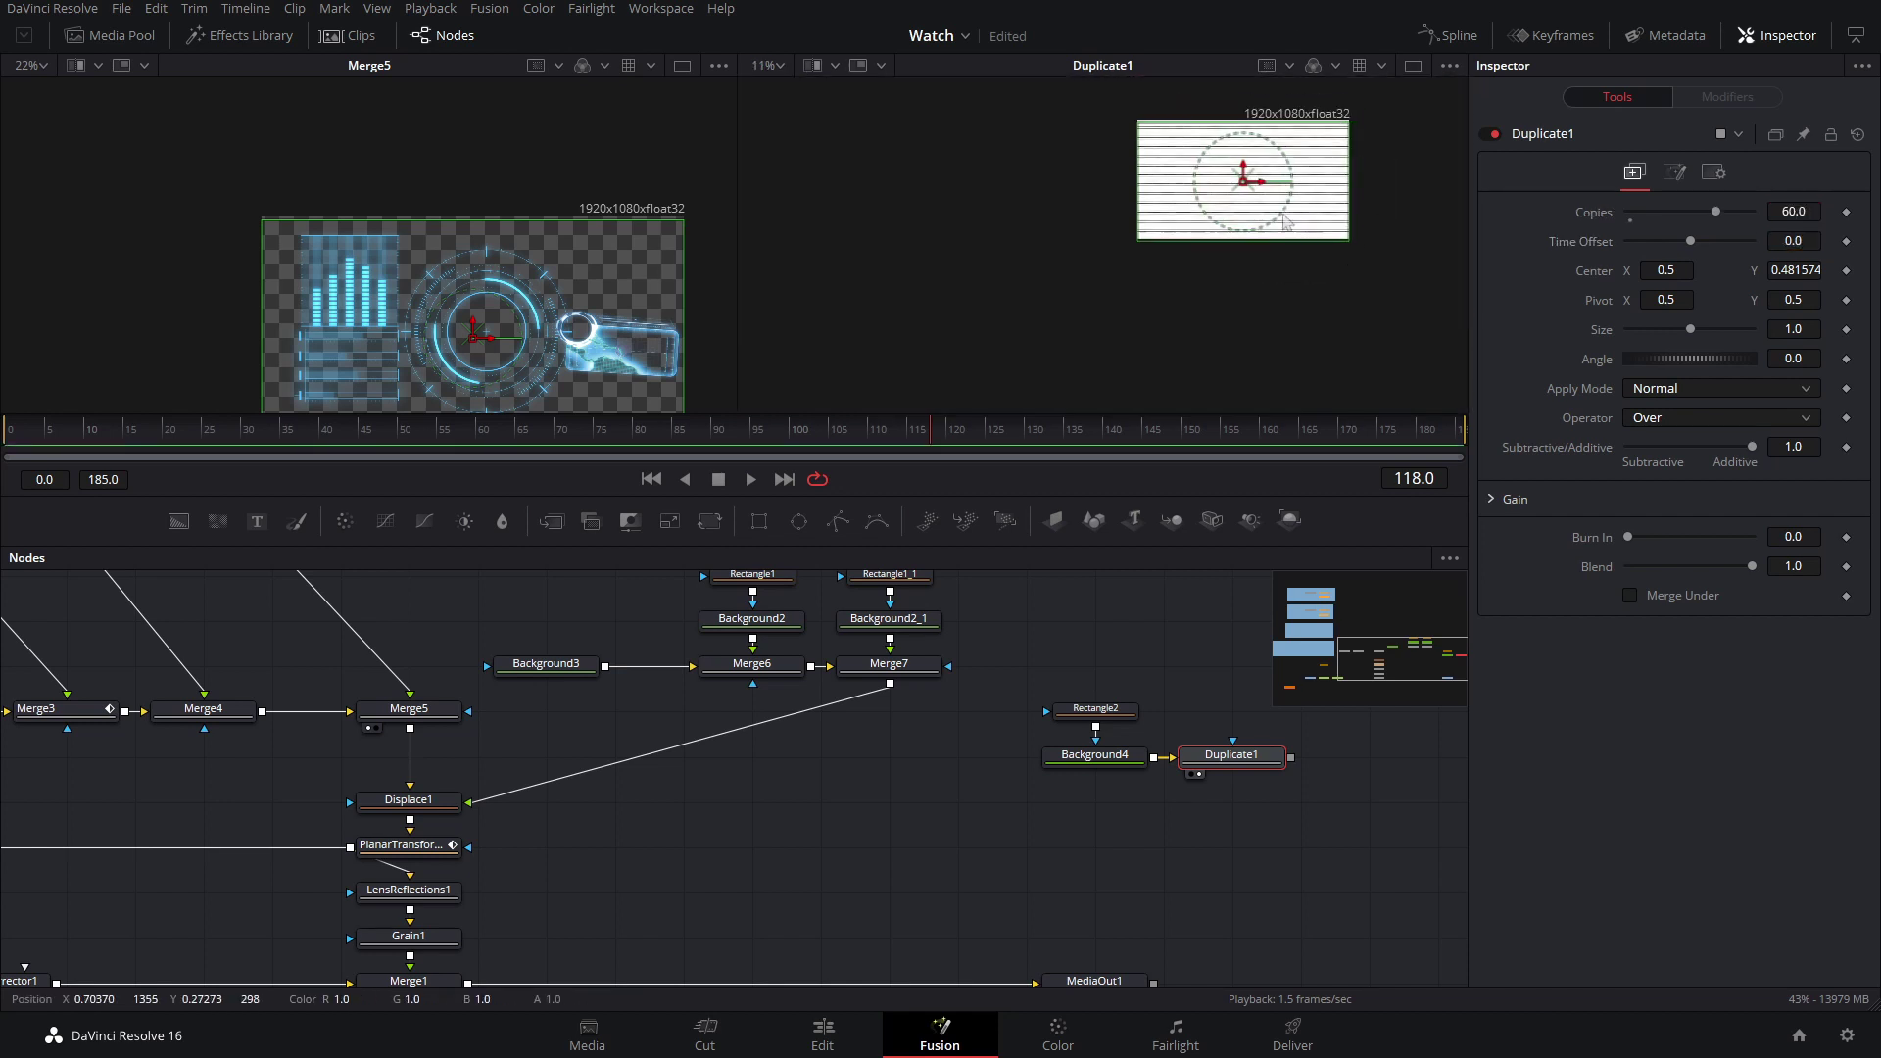
drag(1284, 215, 1238, 365)
scroll(1227, 298, up, 2)
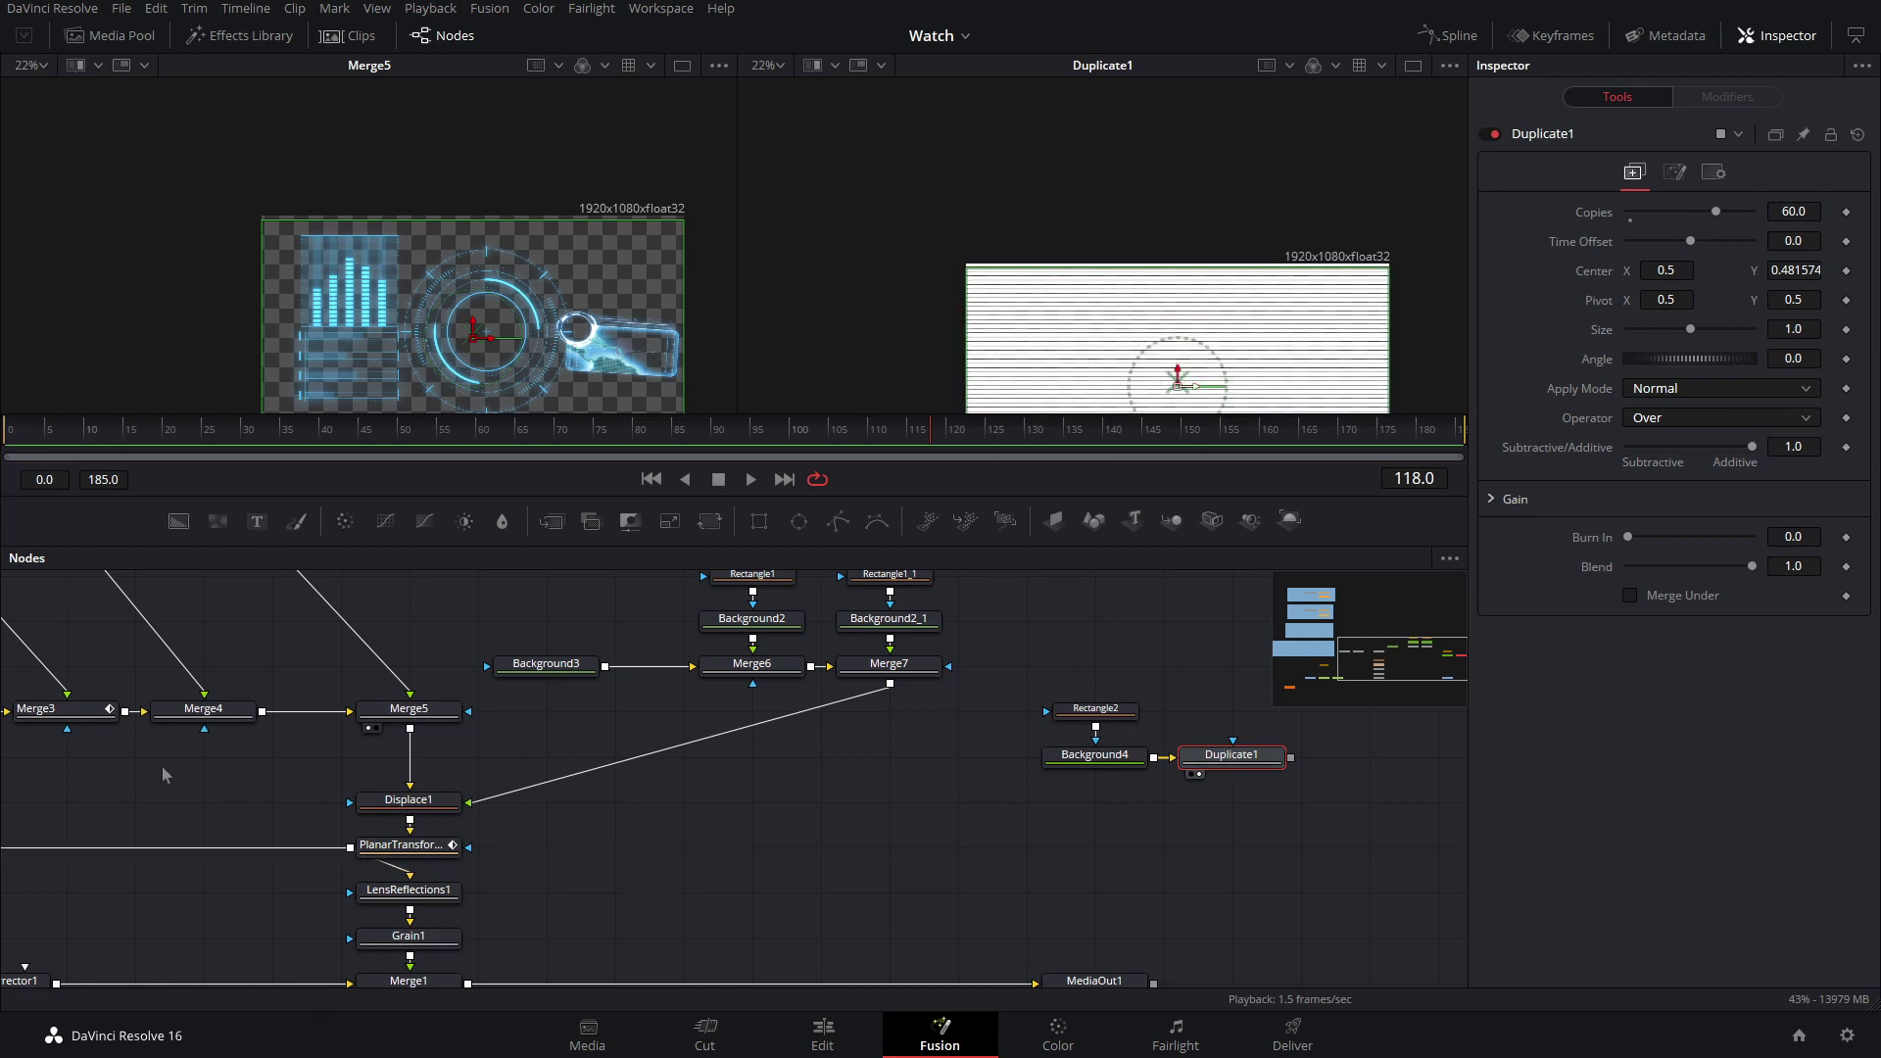
- Merge a new Background5 with Merge5's output ahead of Displace1 and set the background's Alpha to 0
drag(611, 714, 958, 733)
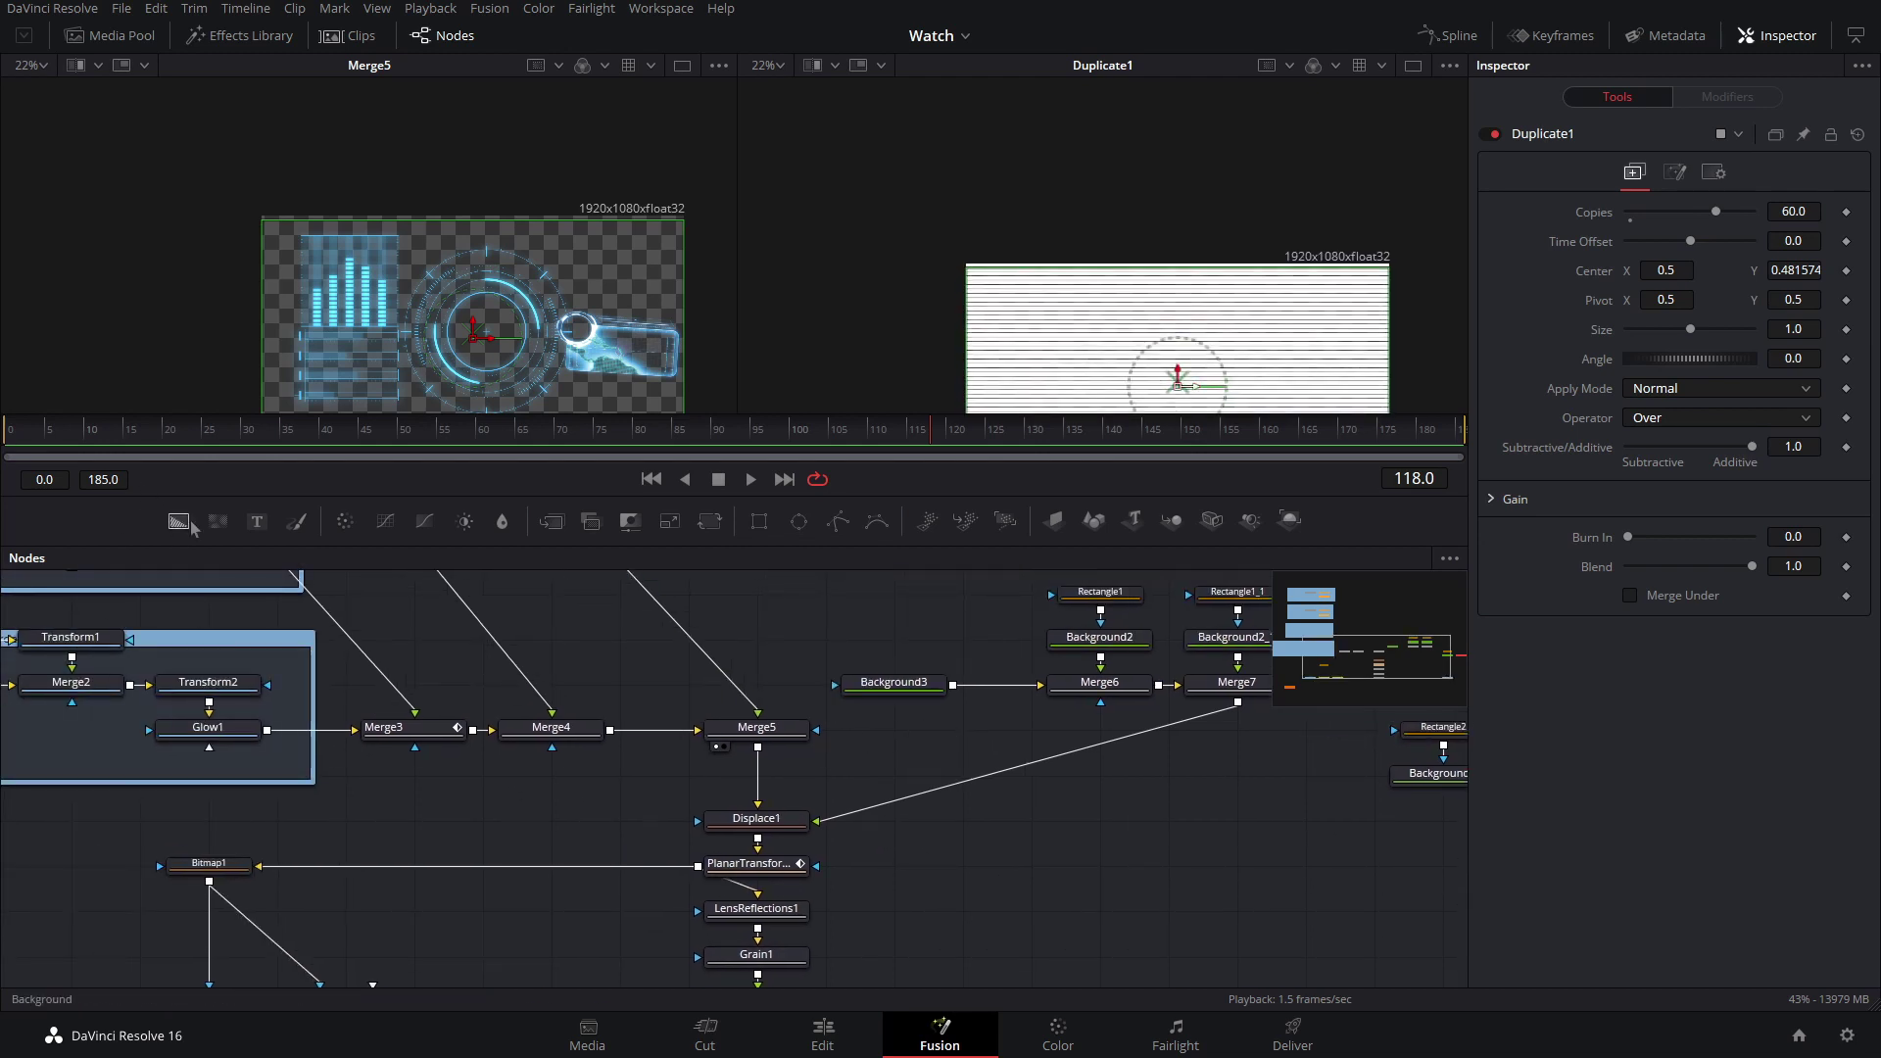
drag(179, 521, 759, 750)
click(586, 779)
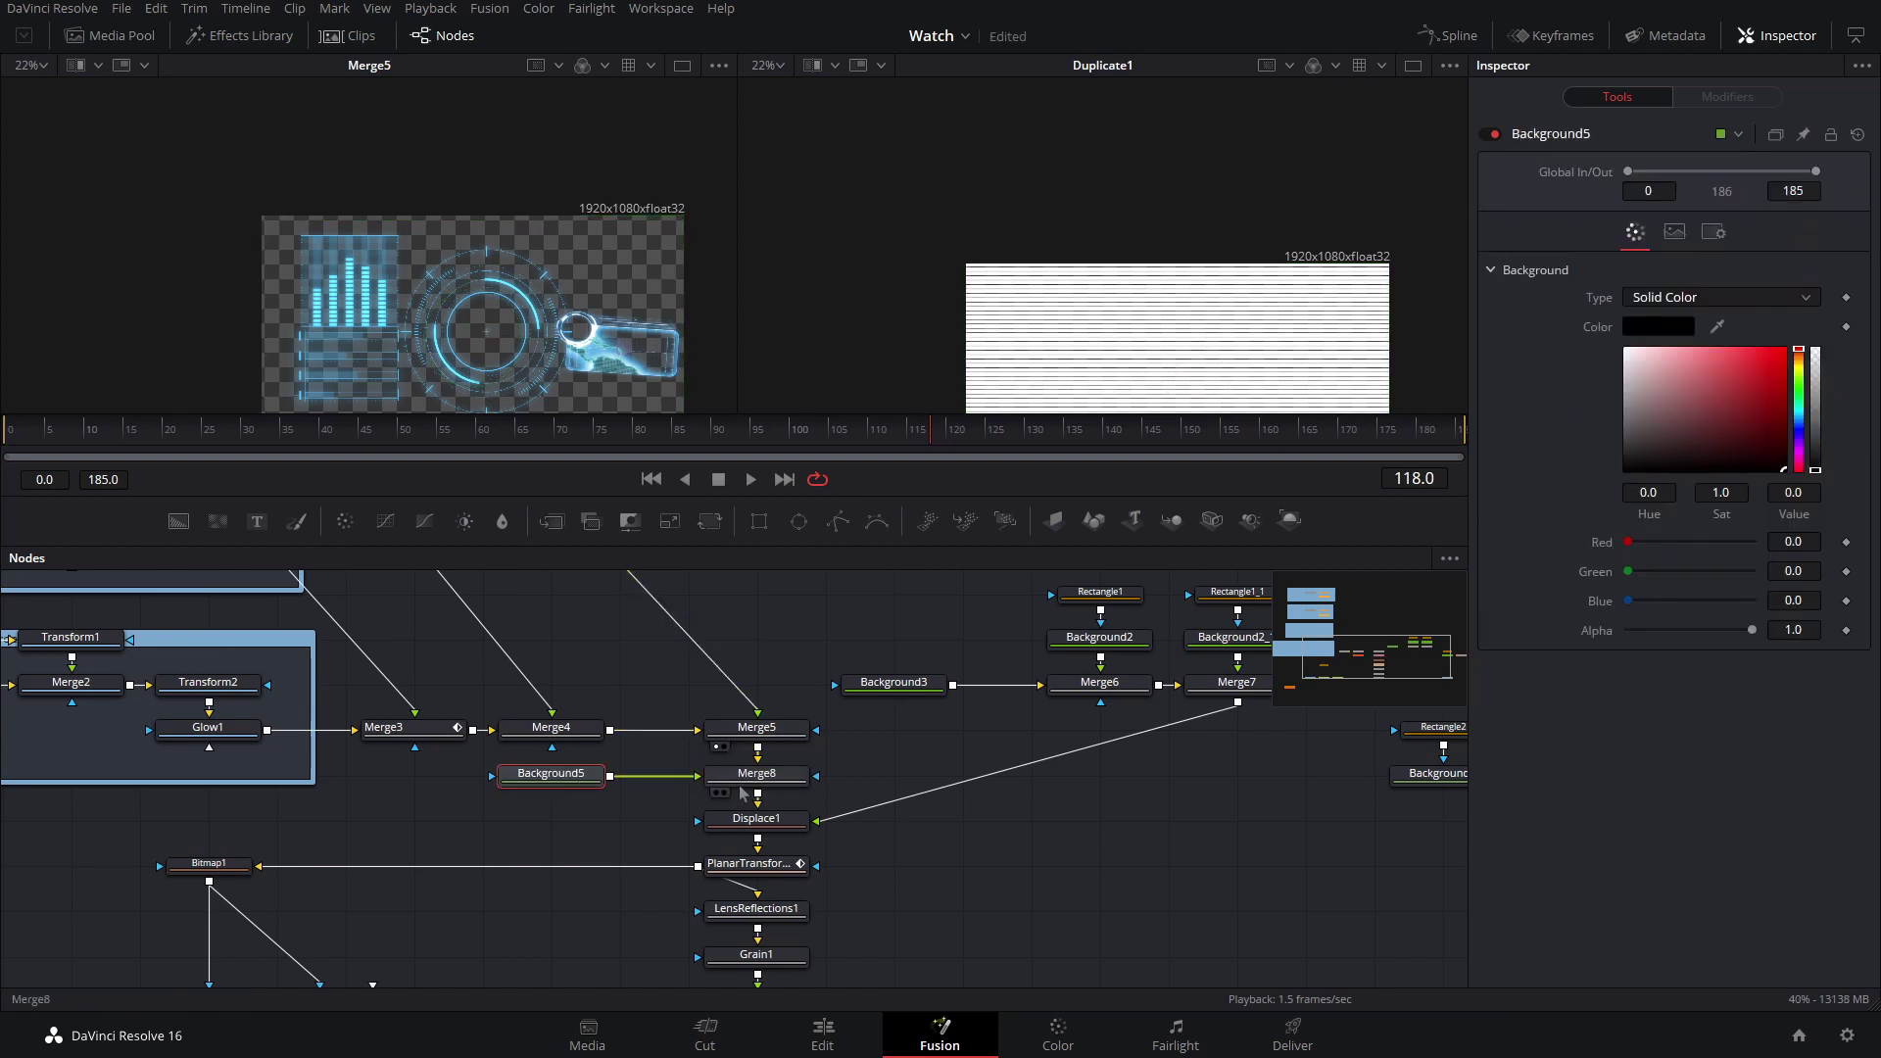
click(756, 779)
click(549, 781)
drag(1818, 369, 1815, 340)
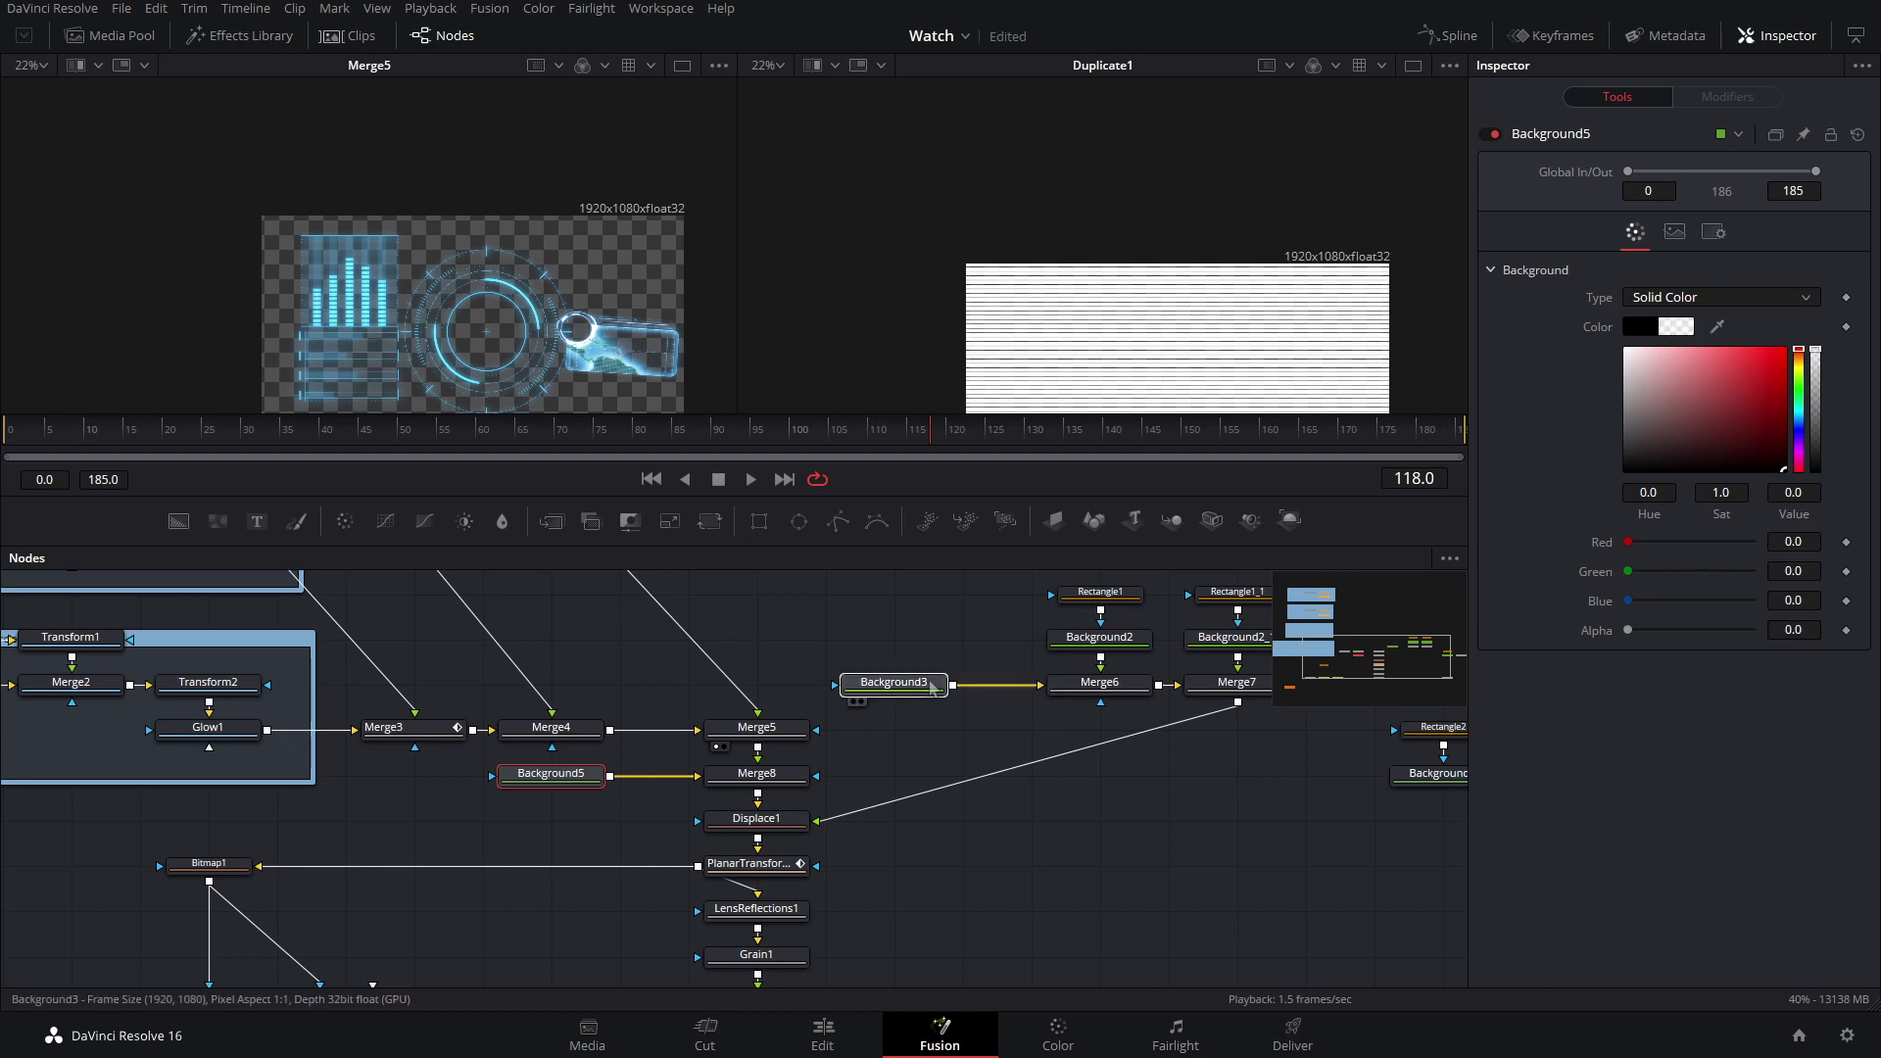
- Connect Duplicate1's output to the effect mask input of Merge8
click(897, 685)
drag(1312, 801, 1067, 788)
click(1195, 762)
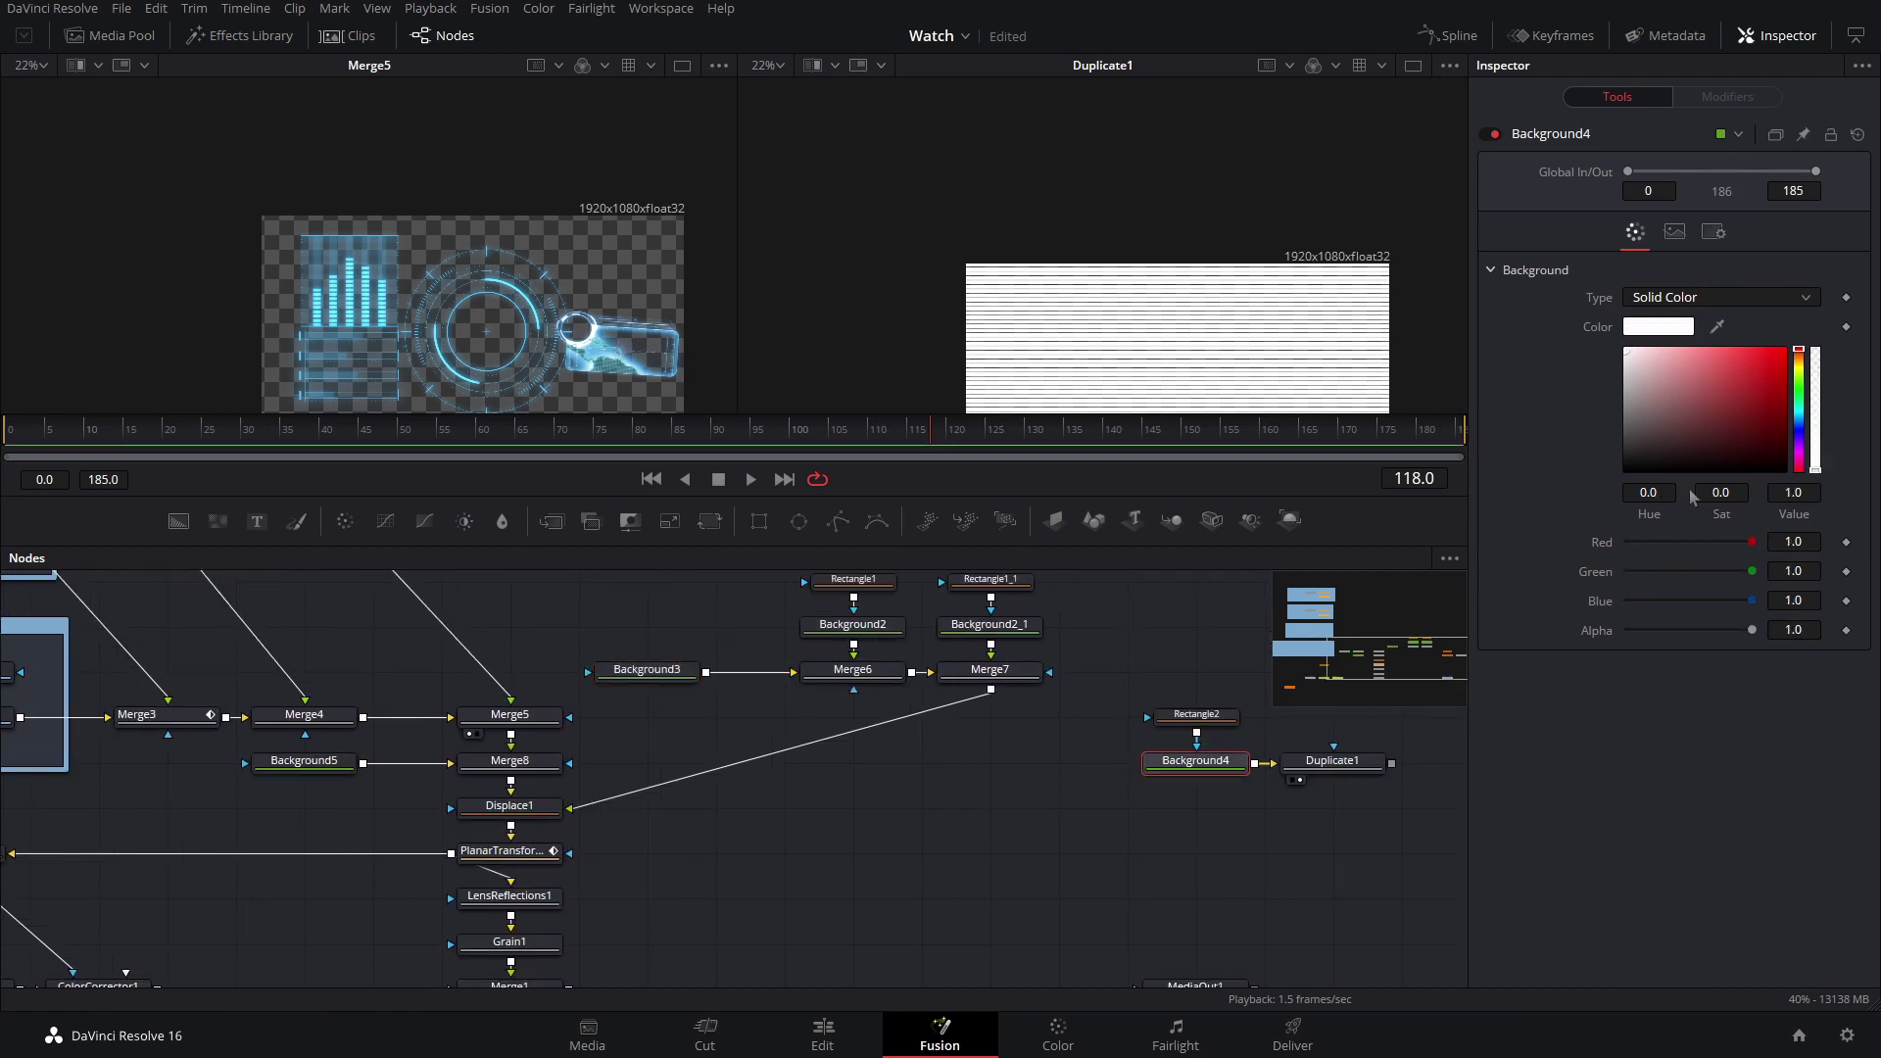
drag(1372, 762, 571, 764)
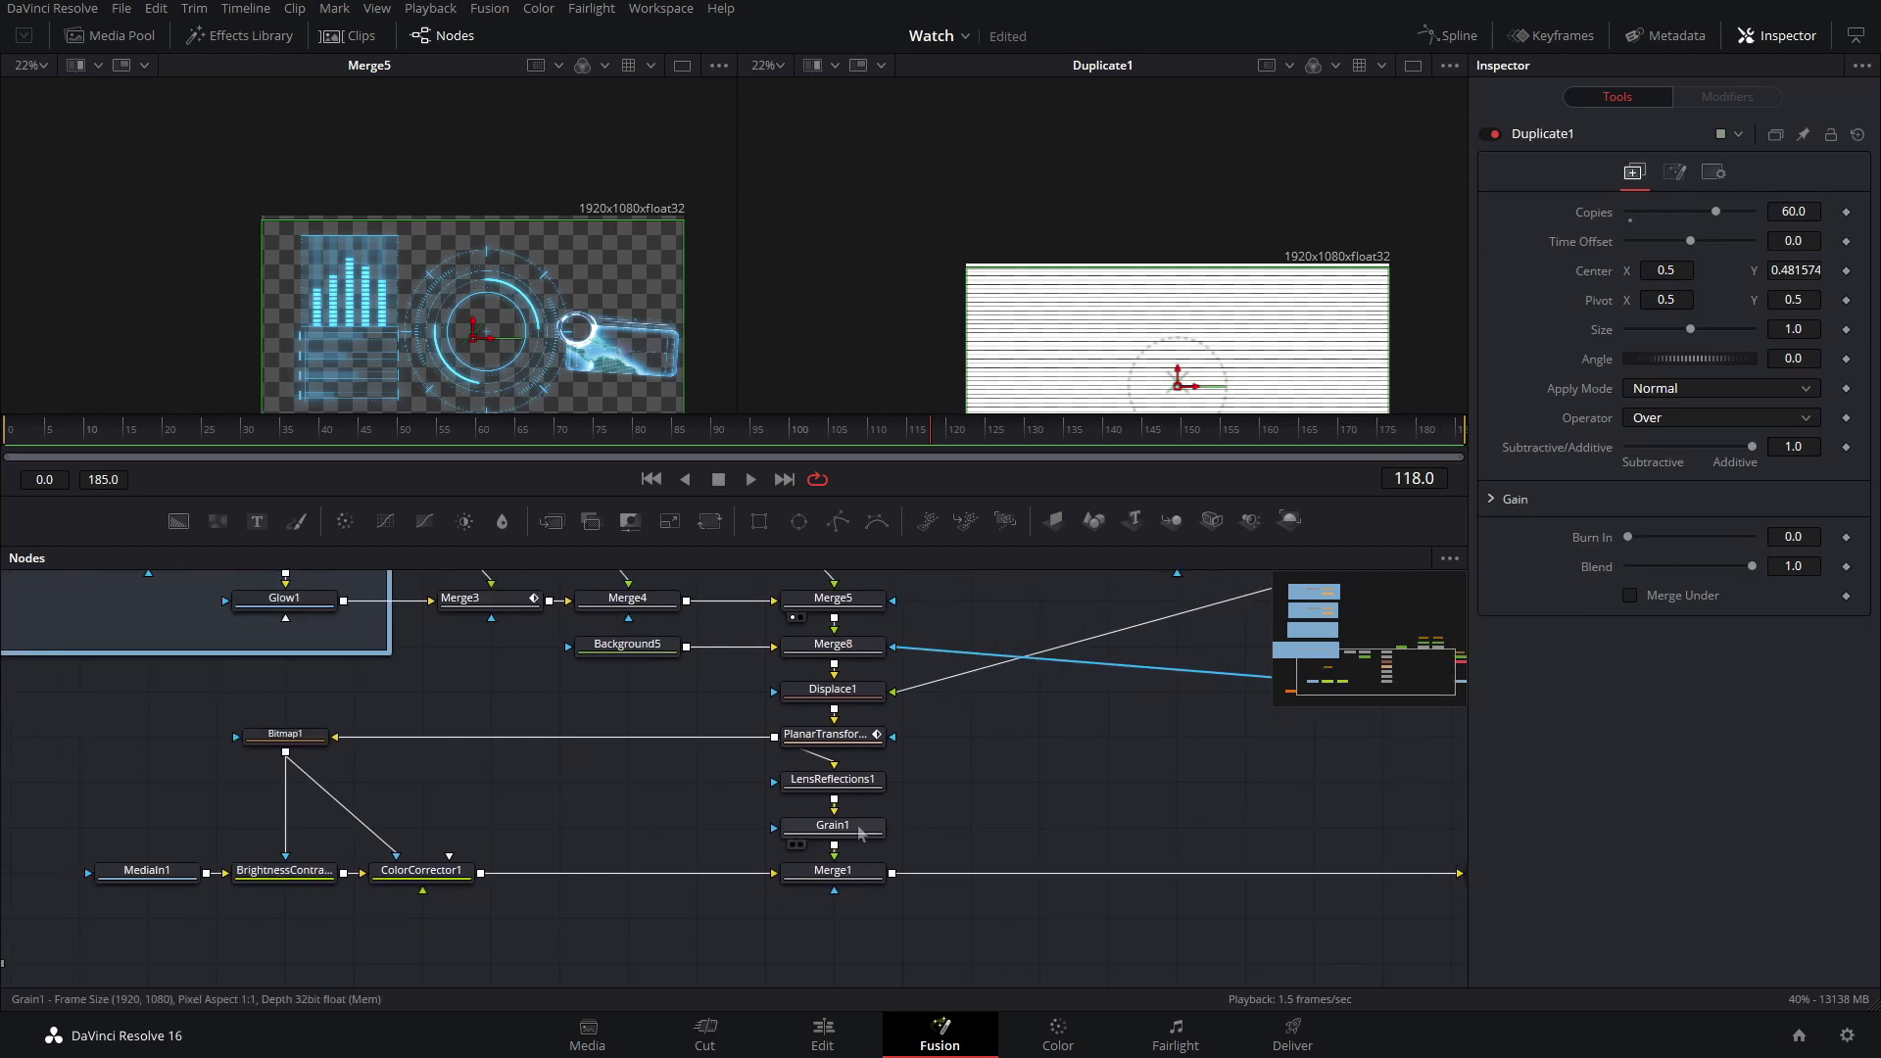
- View Grain1's result up close and fine-tune Duplicate1's Center Y to 0.482574
drag(1166, 271, 1278, 95)
scroll(1114, 313, up, 5)
drag(1323, 299, 1164, 290)
drag(1127, 677, 551, 783)
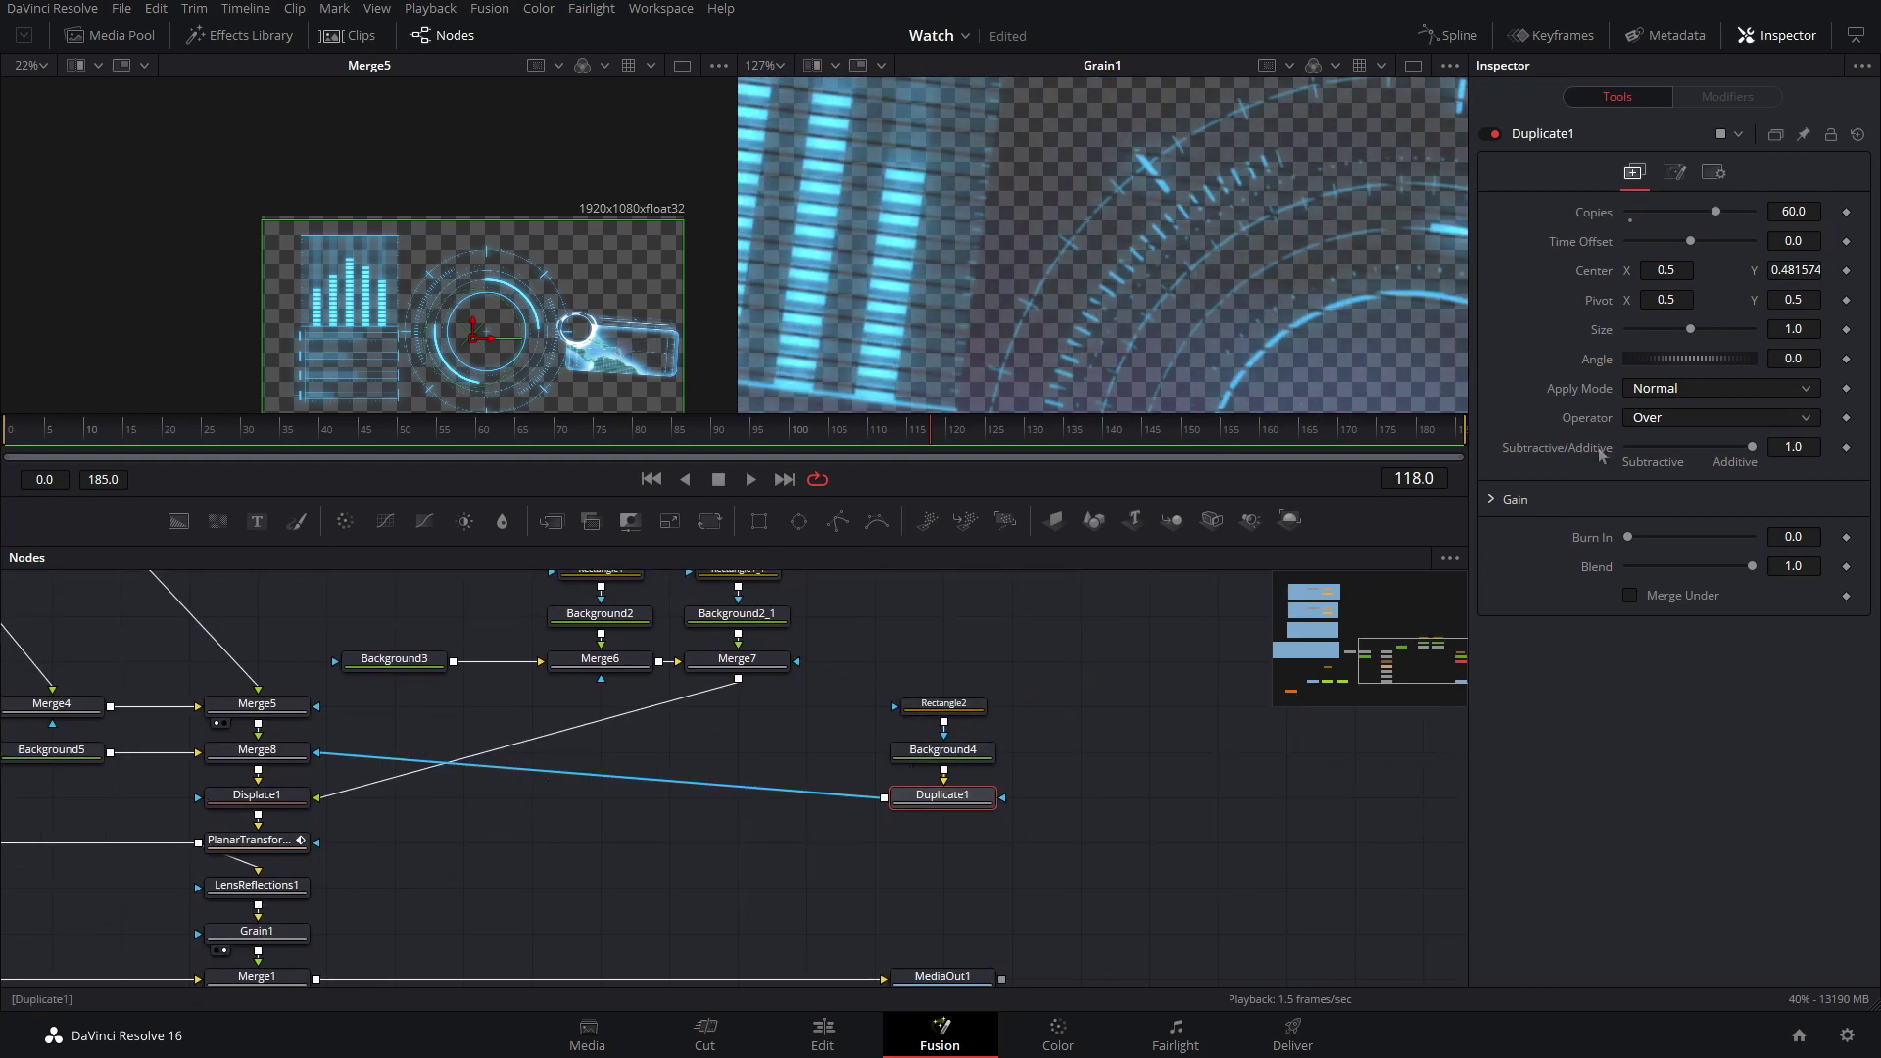
mouse_move(1791, 269)
mouse_down()
mouse_move(1818, 270)
mouse_move(1791, 269)
mouse_up()
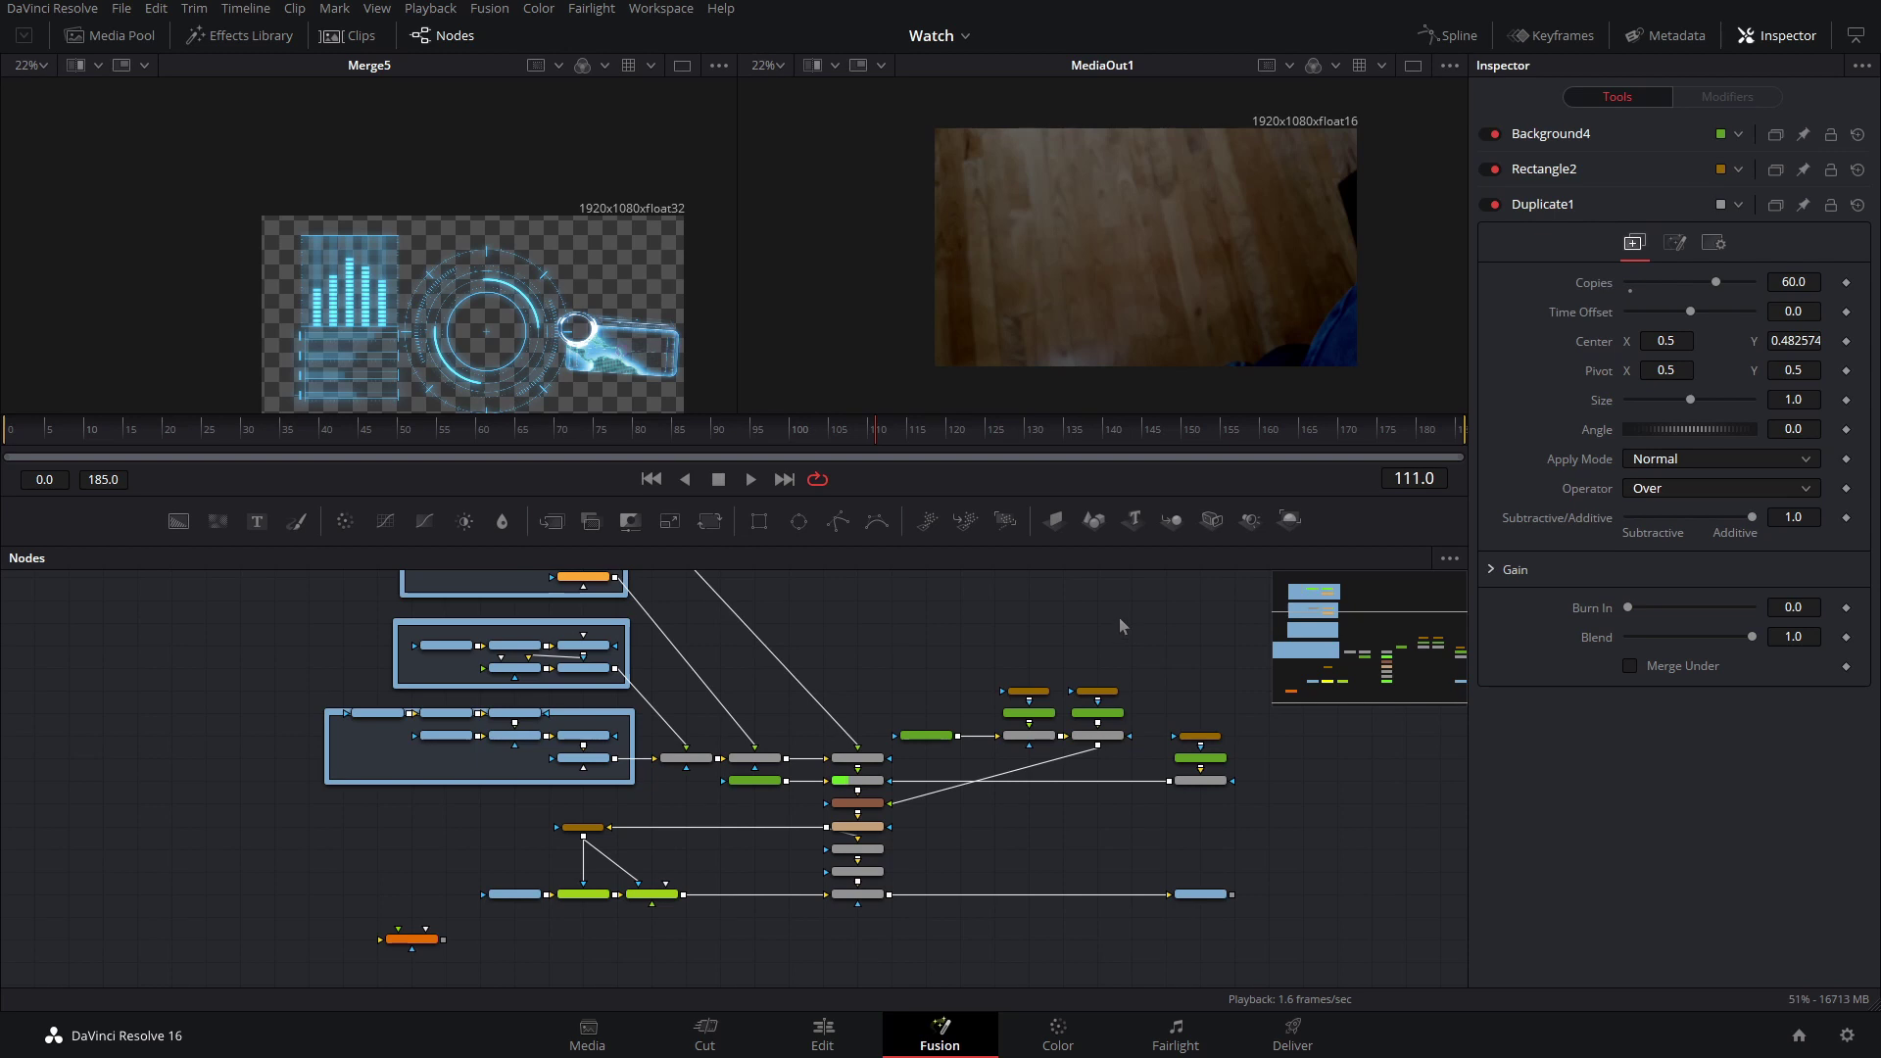
- Add a Saver node after MediaOut1
drag(1166, 849, 938, 794)
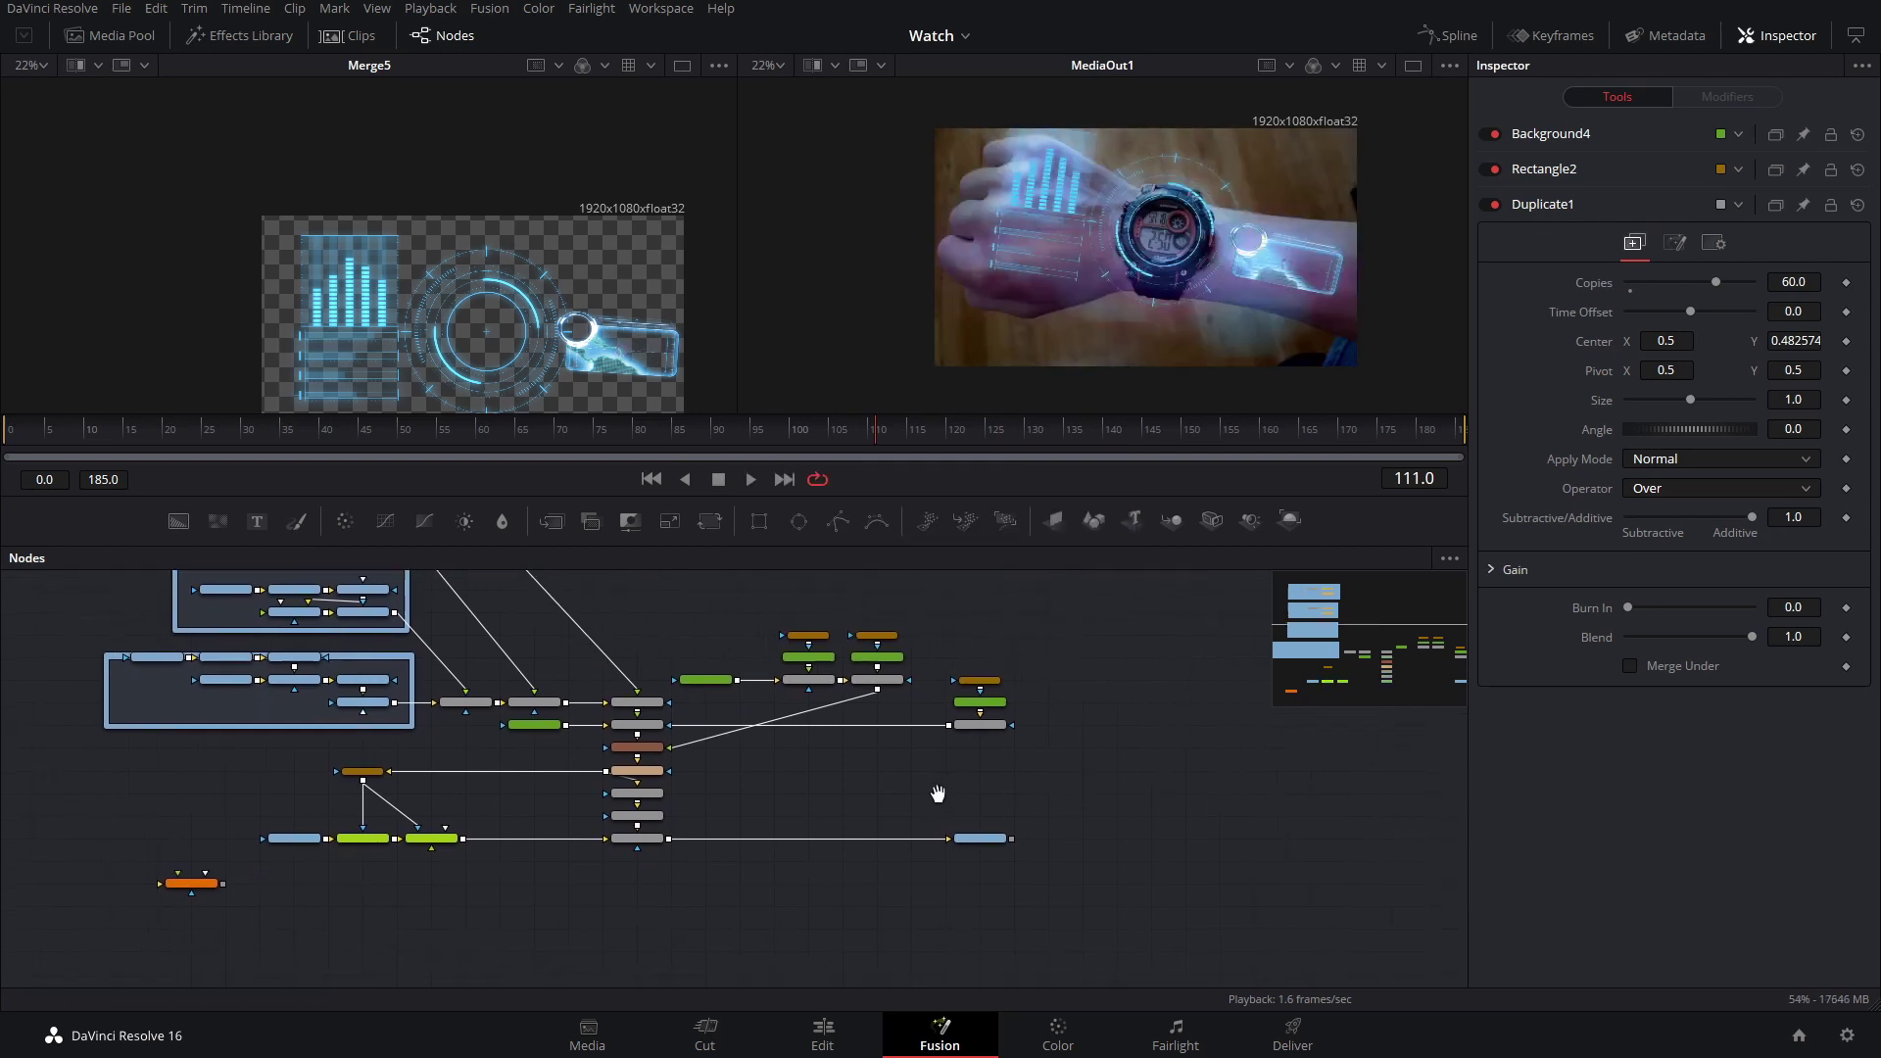
scroll(870, 823, up, 5)
click(855, 847)
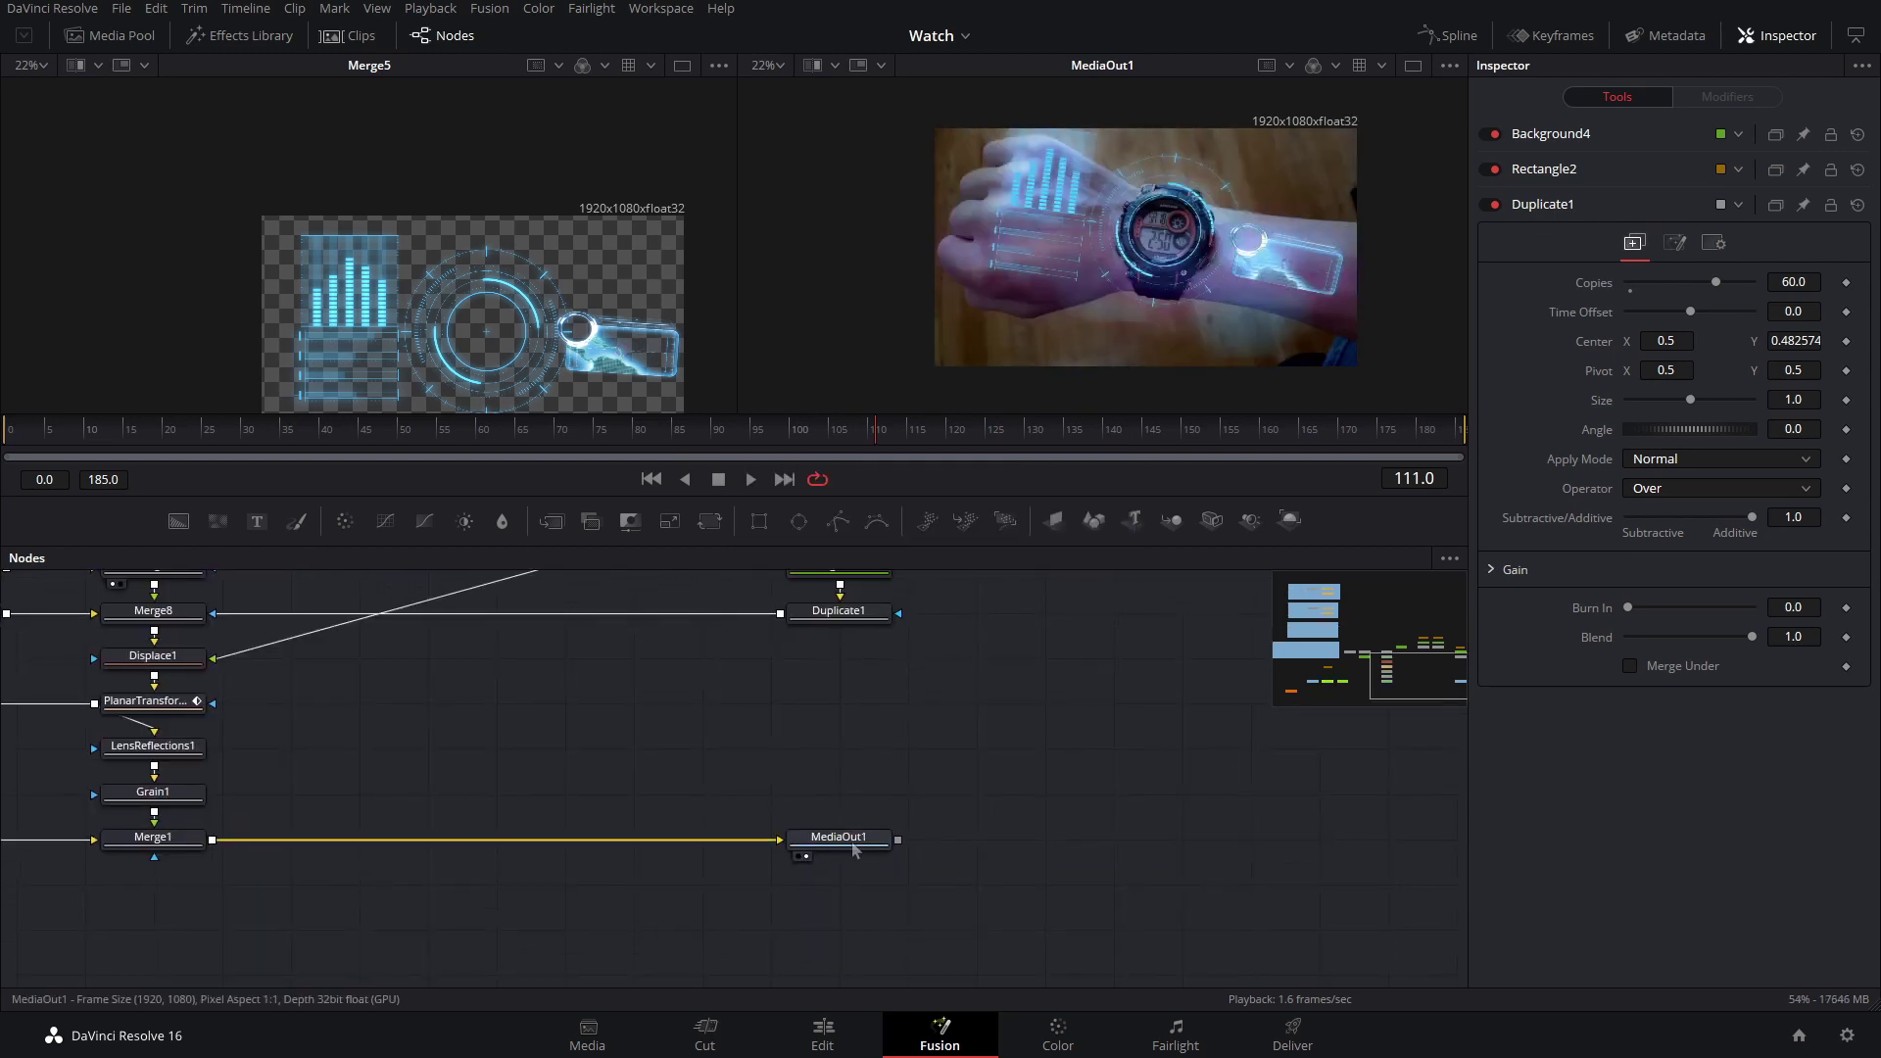
key(shift+space)
text(saver)
key(Return)
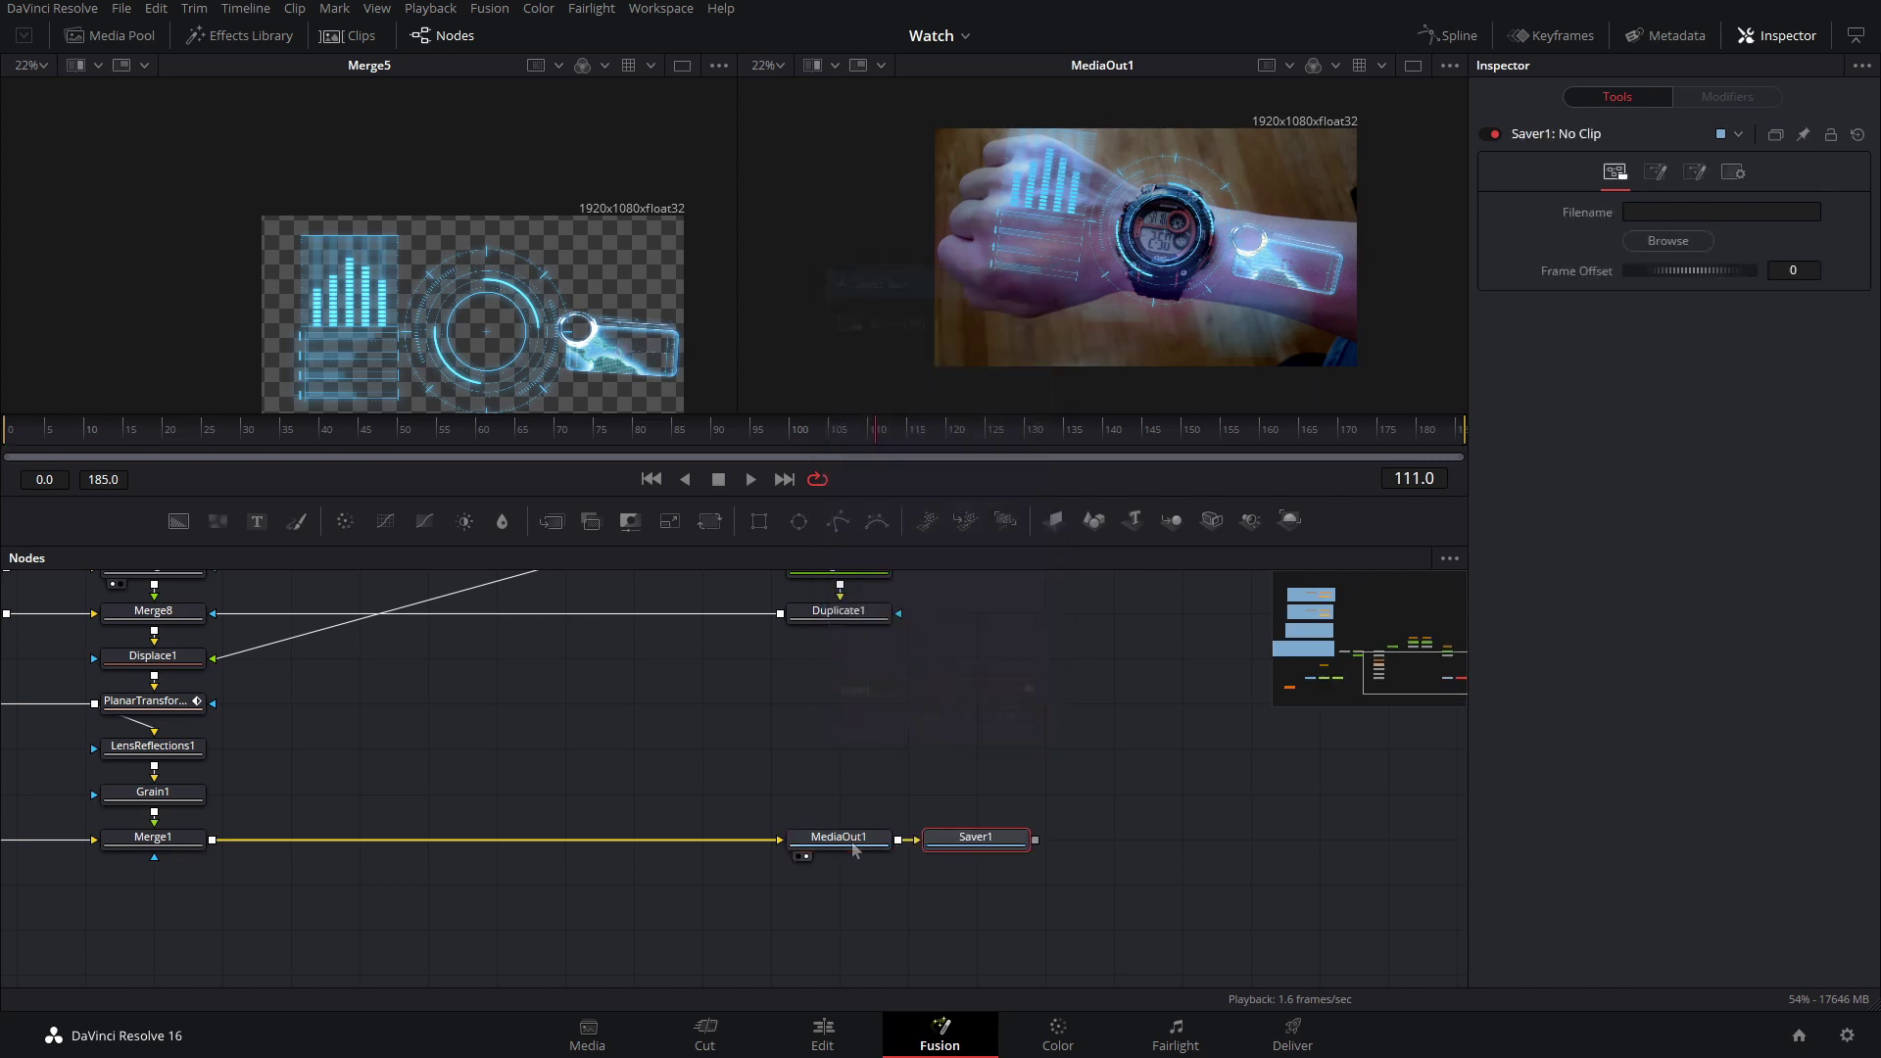
- Set the Saver's output file to Watch.exr in a new Watch folder inside EXR Output
click(1668, 240)
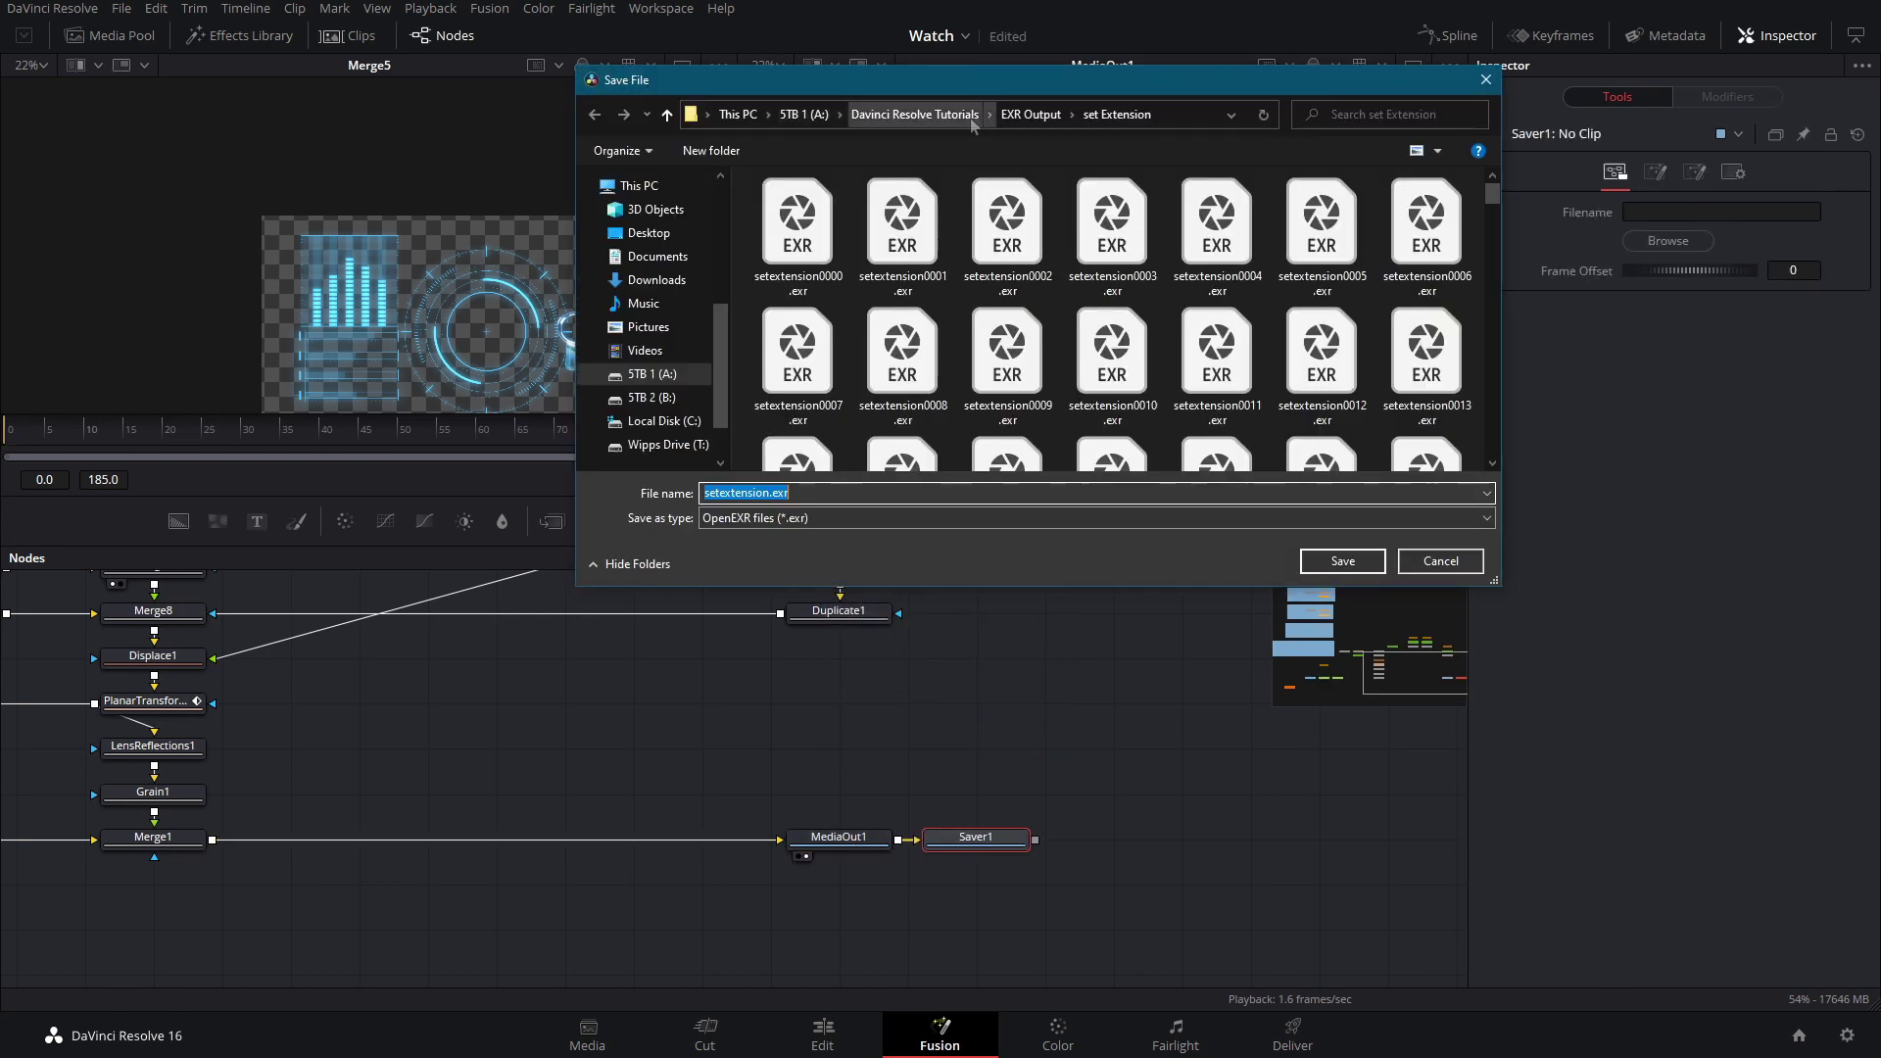
click(1038, 114)
click(713, 150)
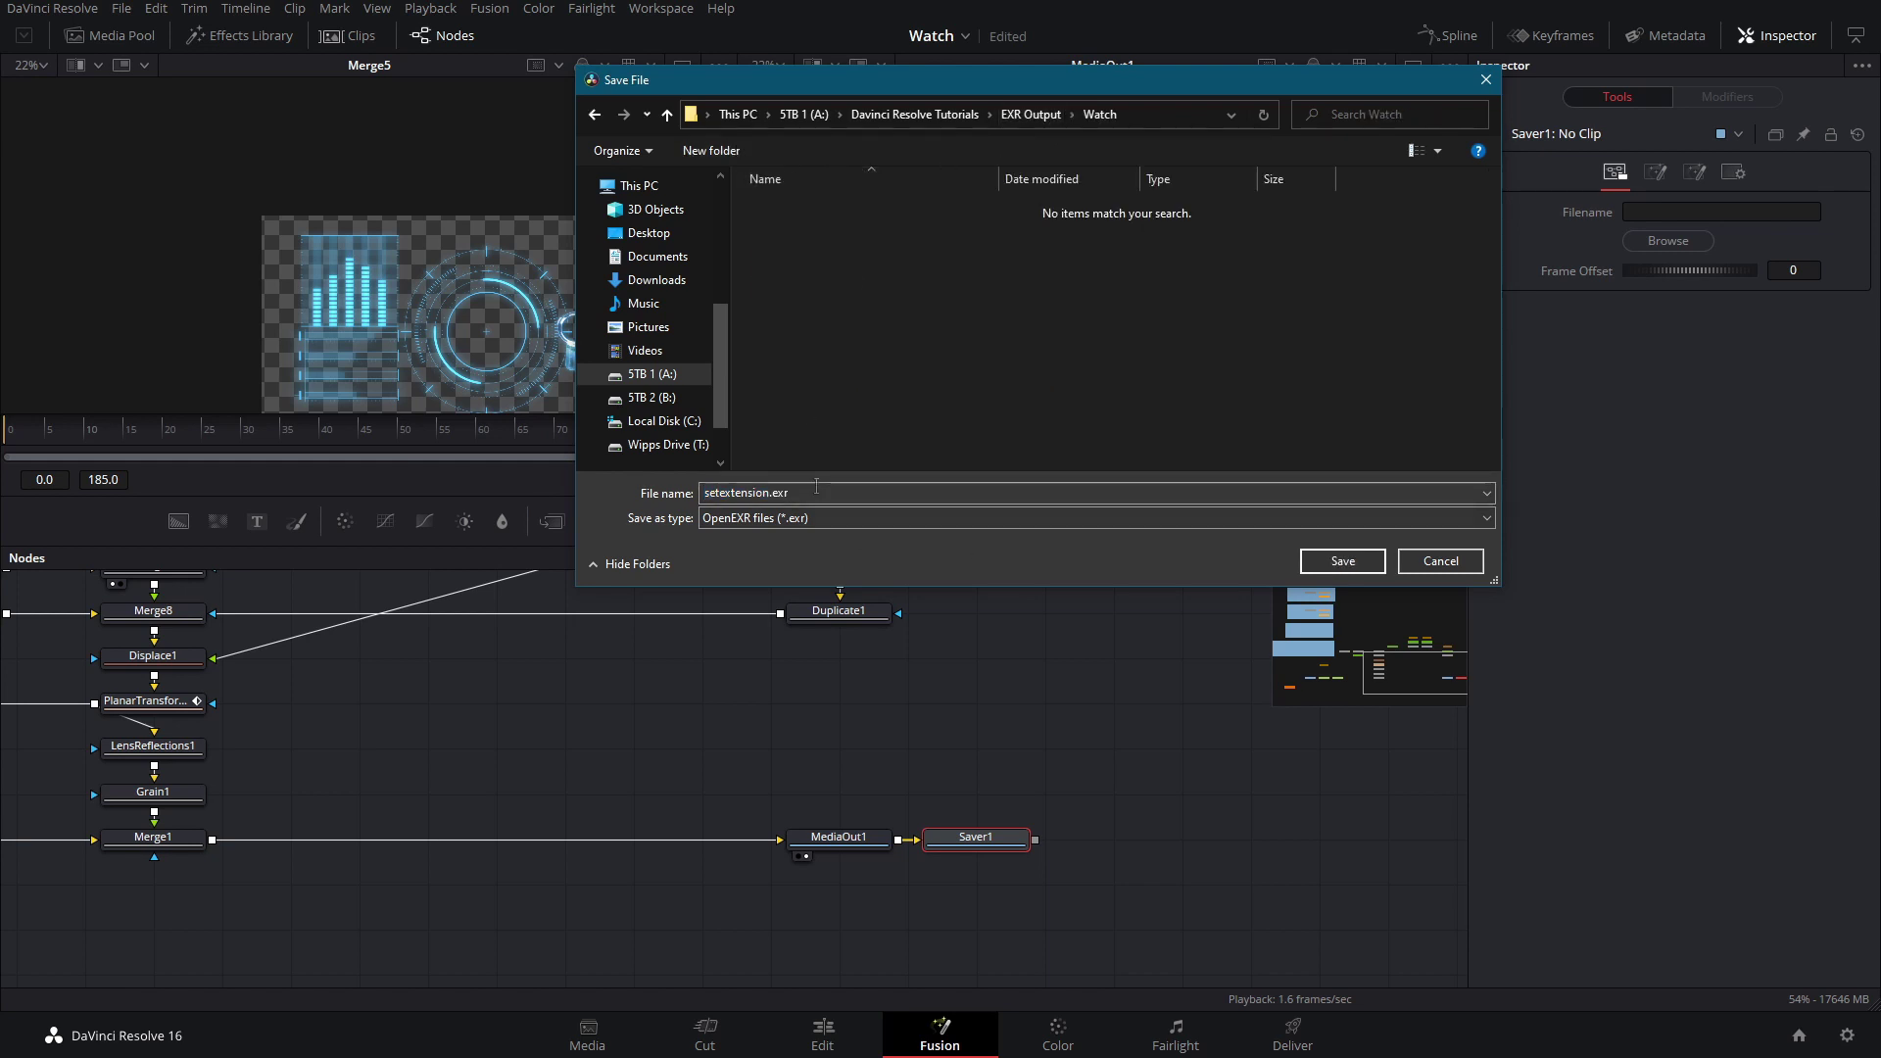
double_click(822, 492)
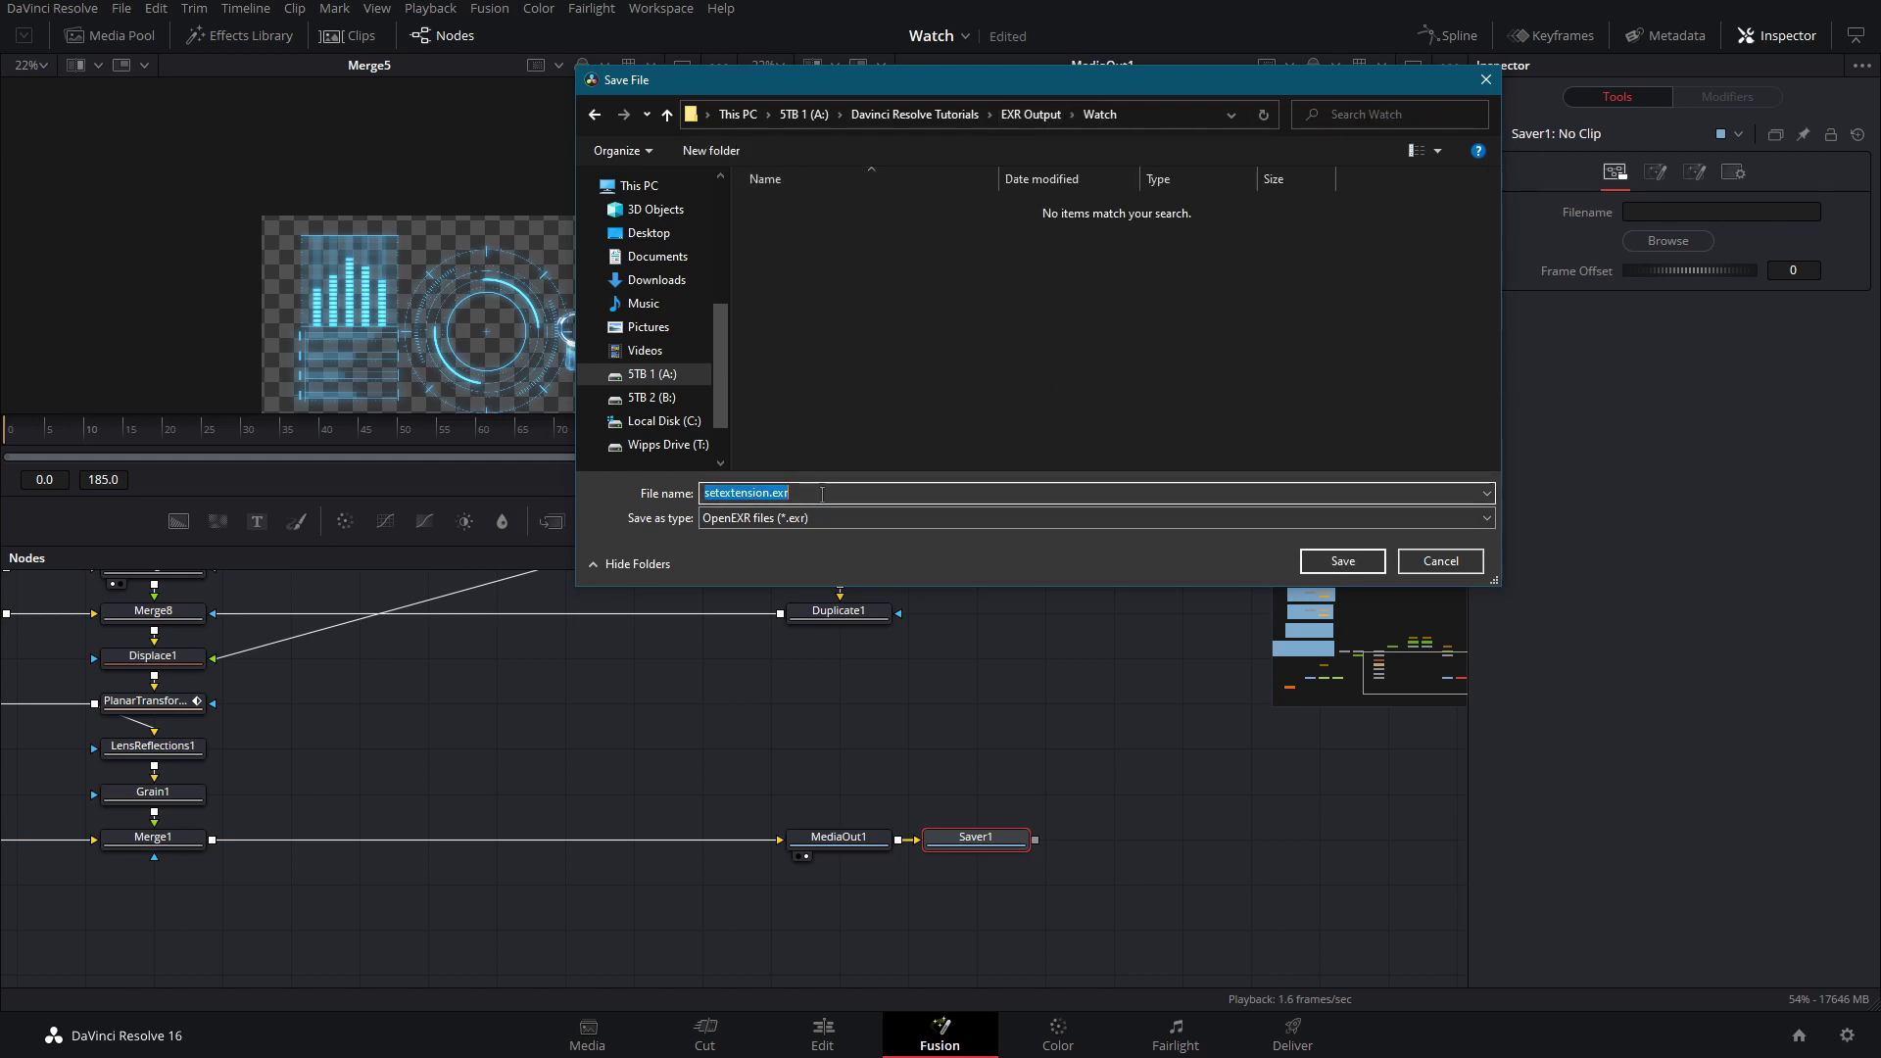
text(Watch)
key(Return)
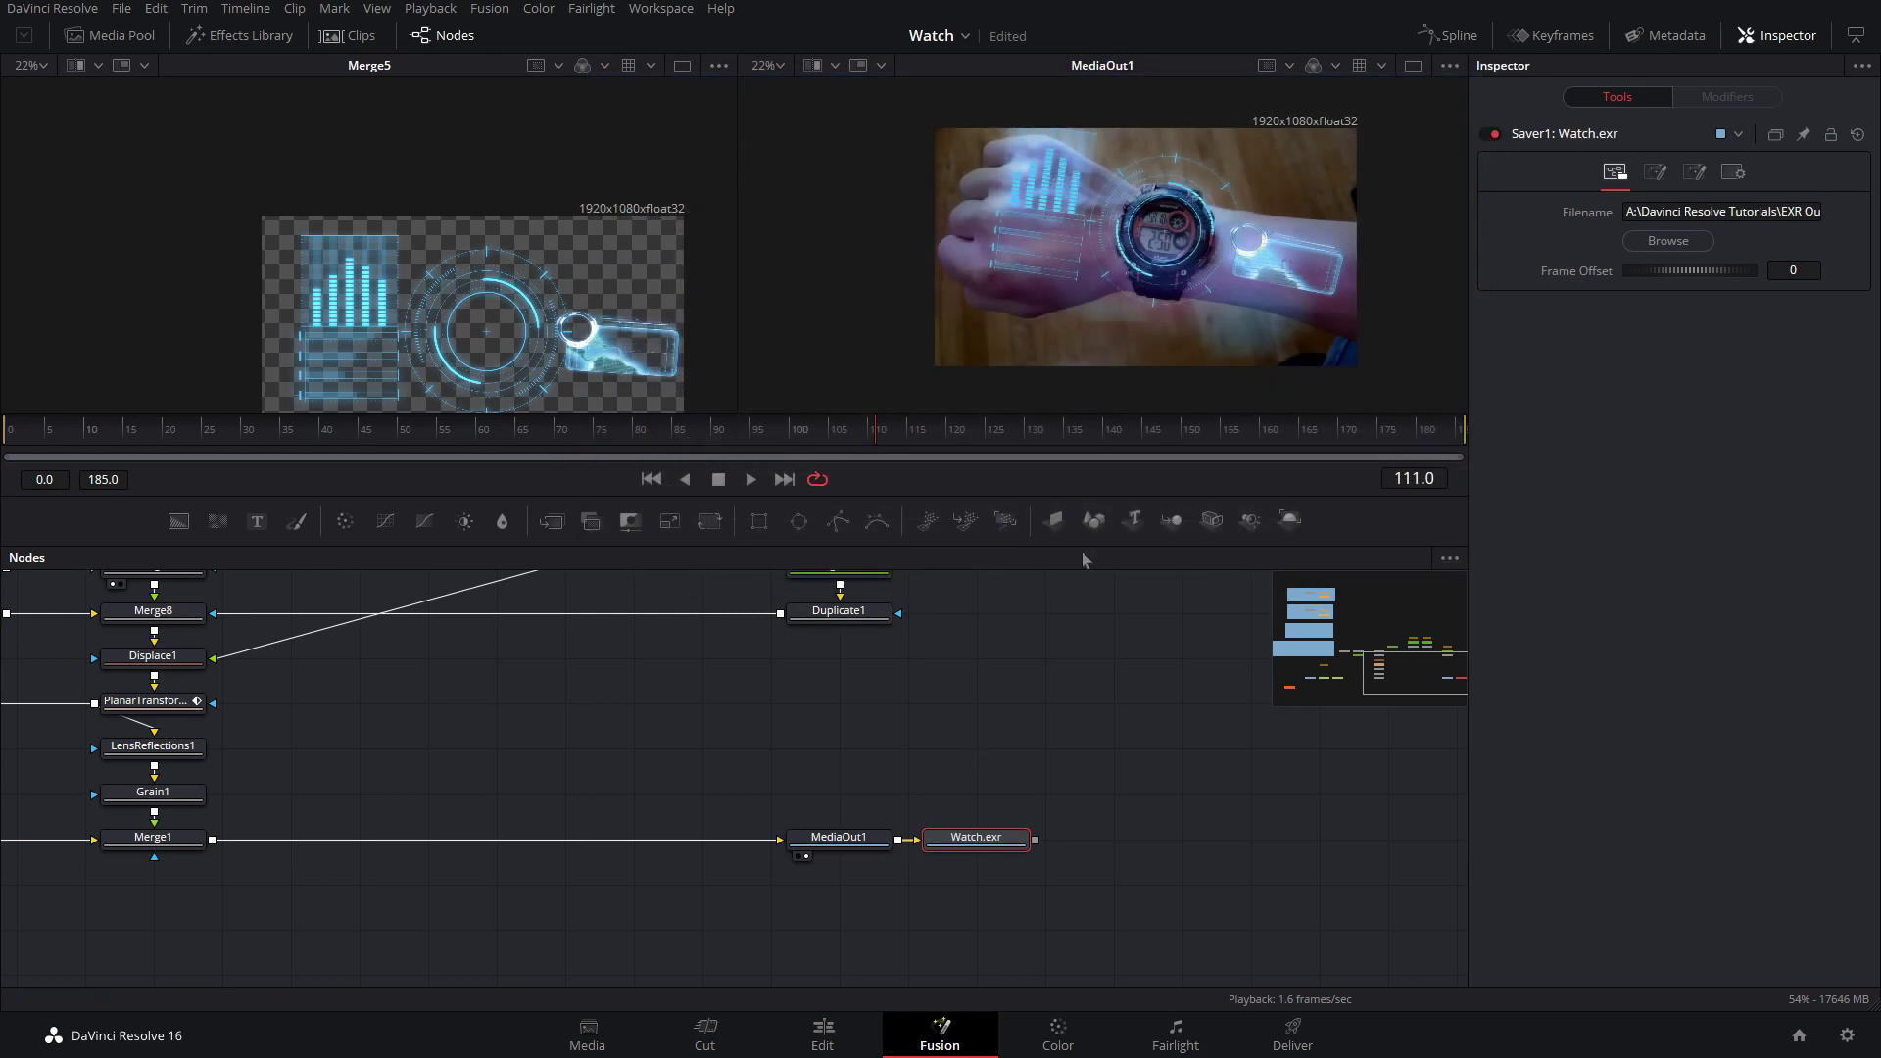
- Render all savers of the composition
click(490, 8)
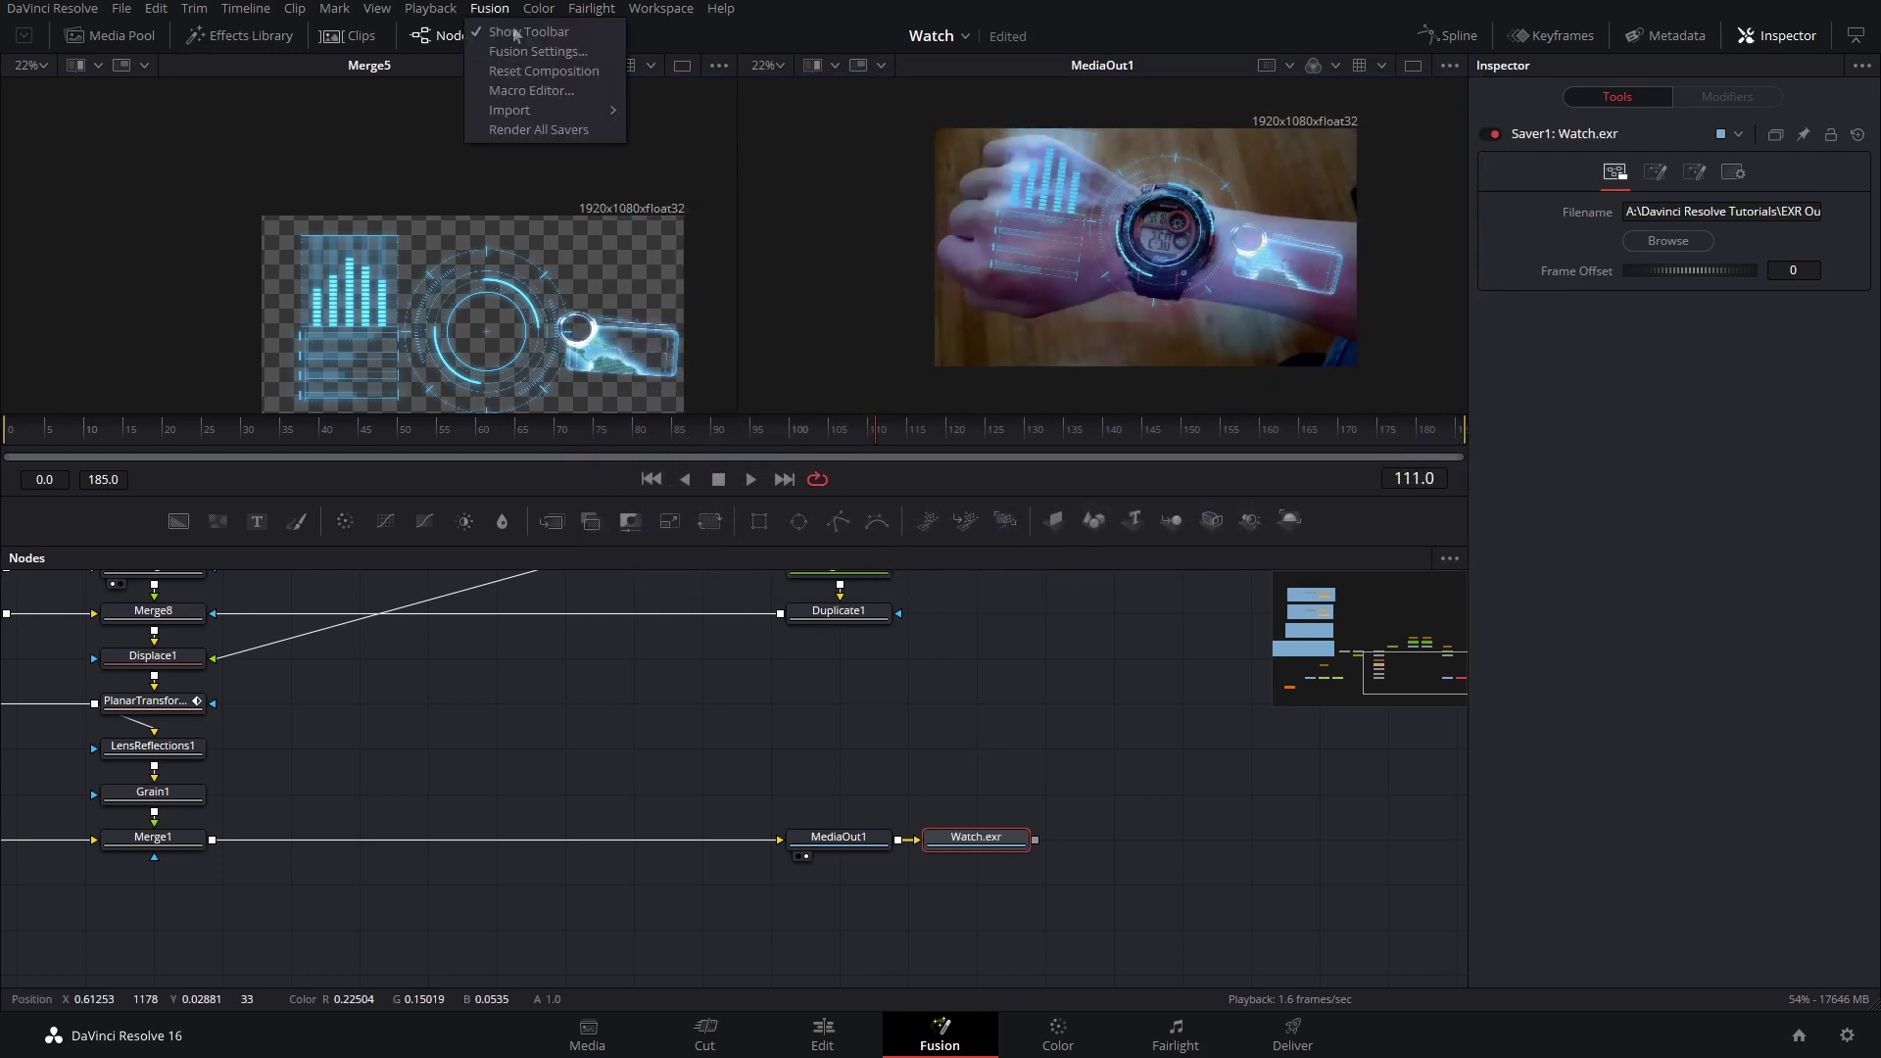
click(548, 133)
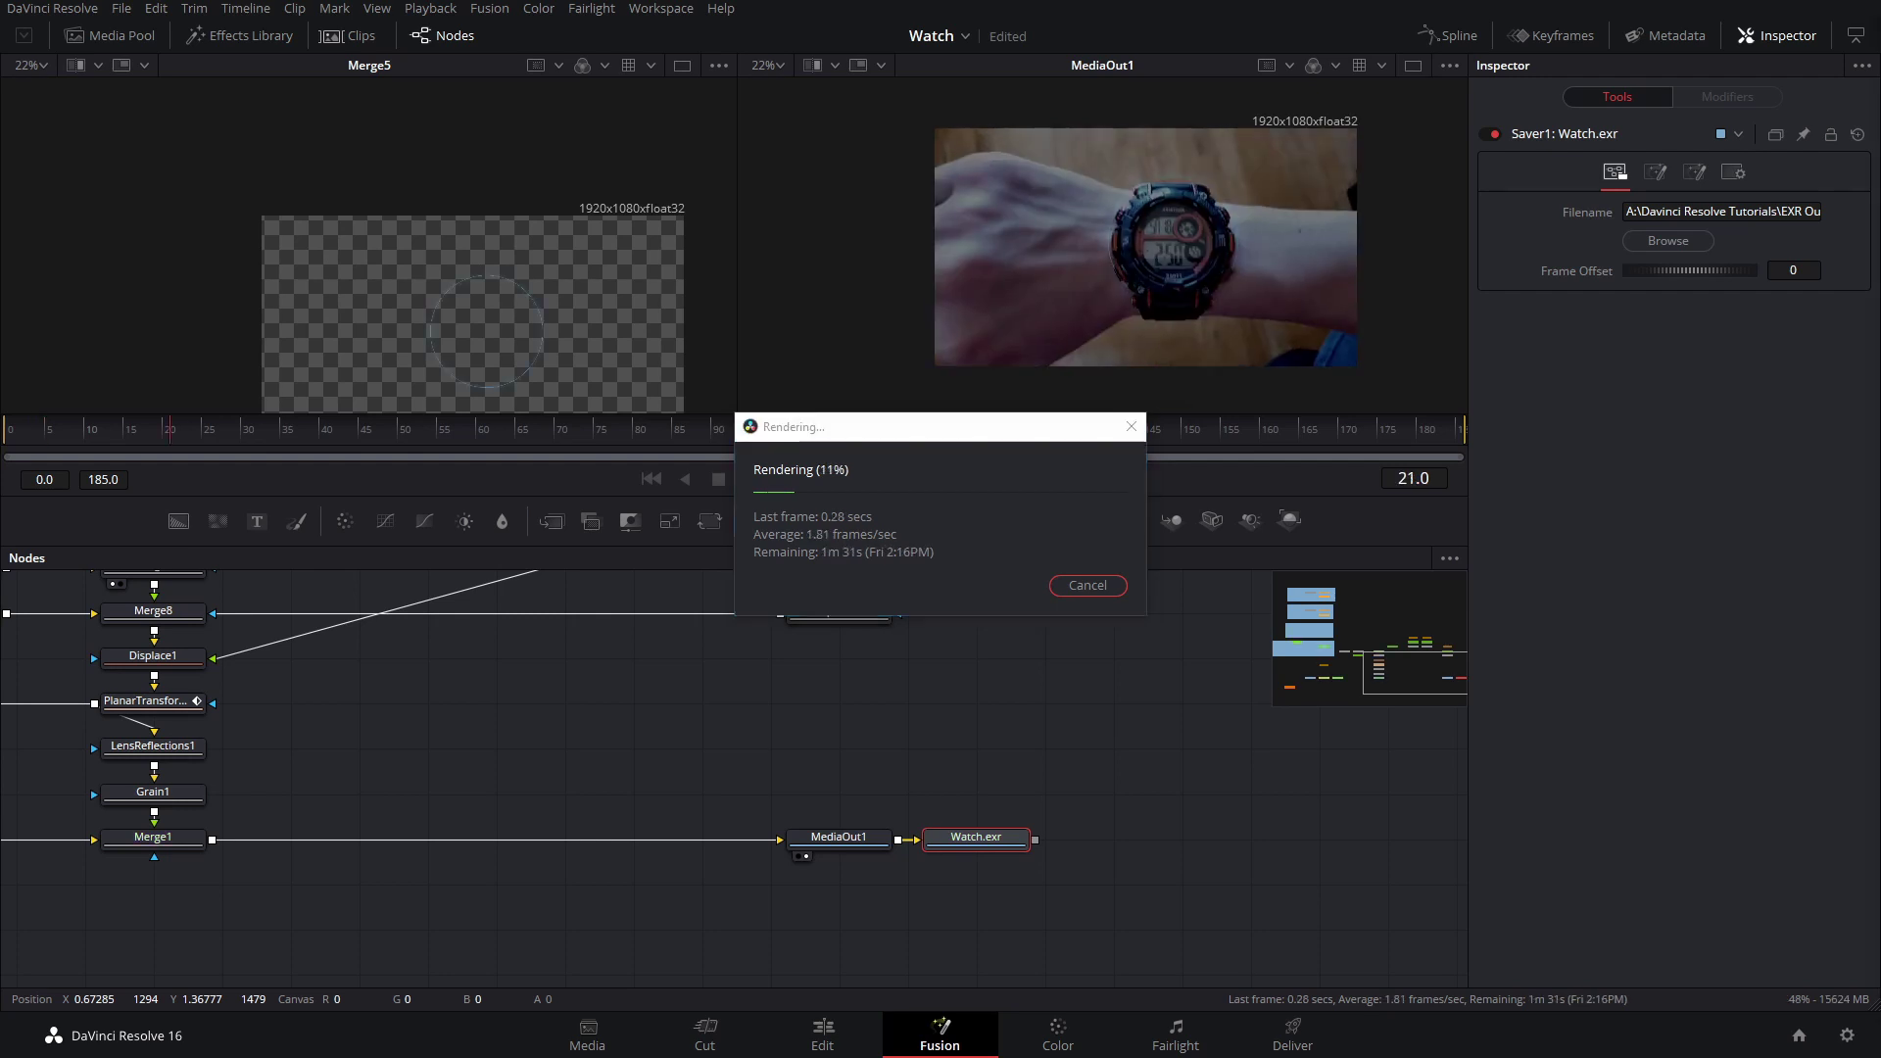